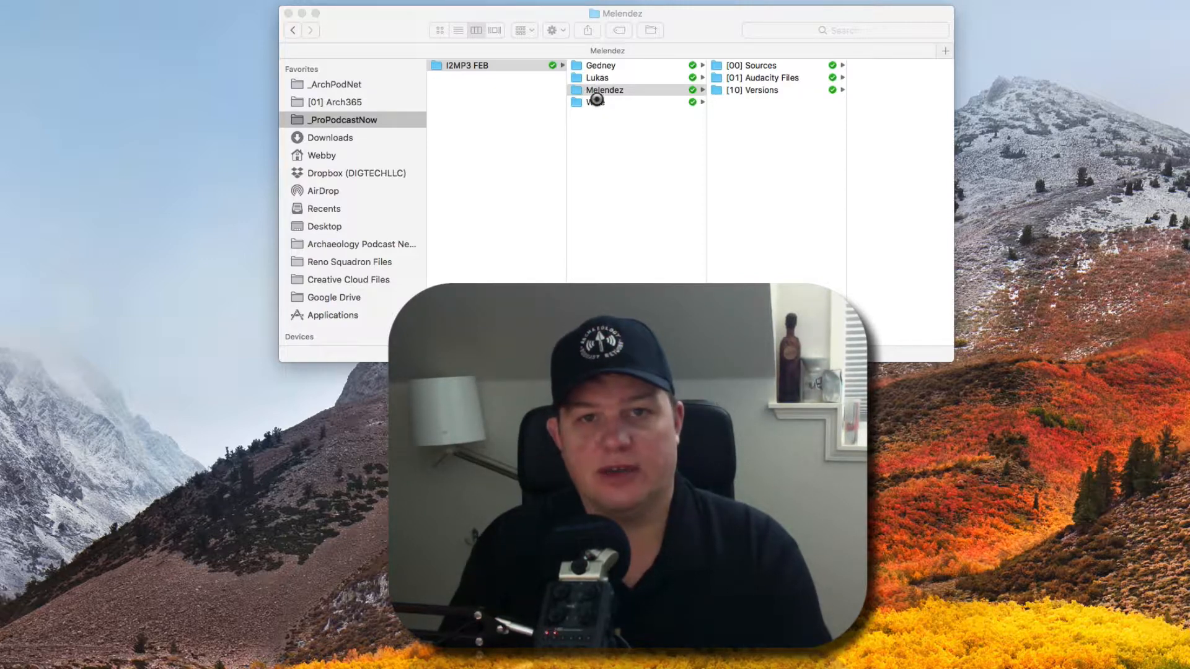
# In Finder, go through the guest folder and [00] Sources to [01] Audacity Files.
pyautogui.click(643, 92)
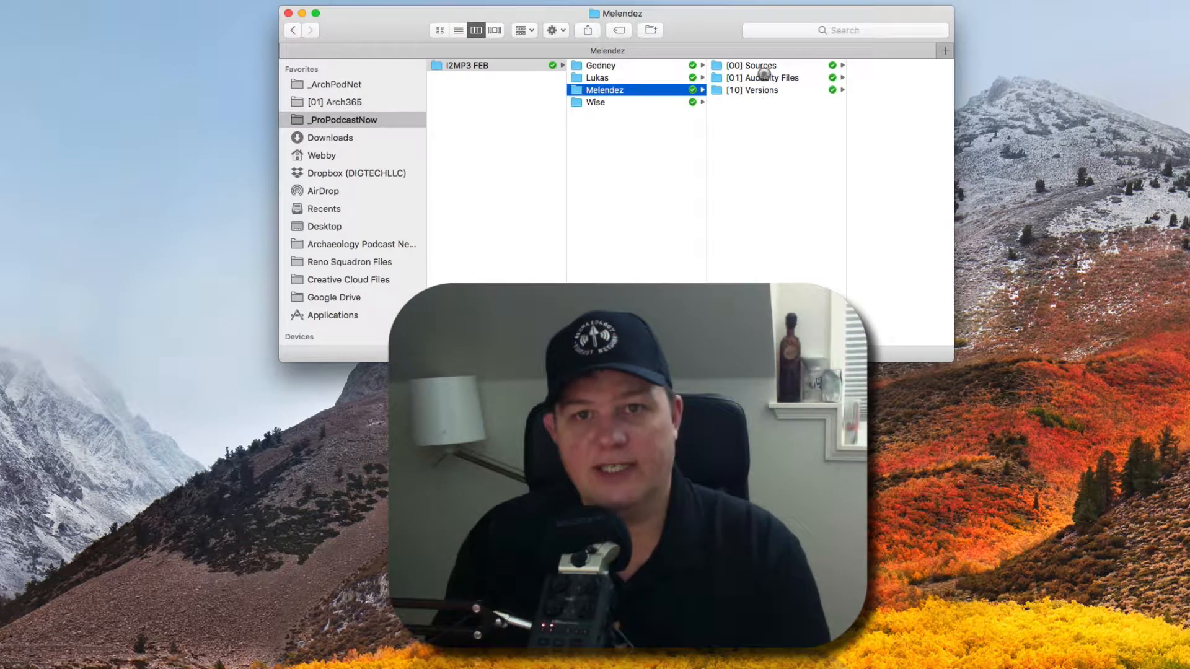
pyautogui.click(765, 65)
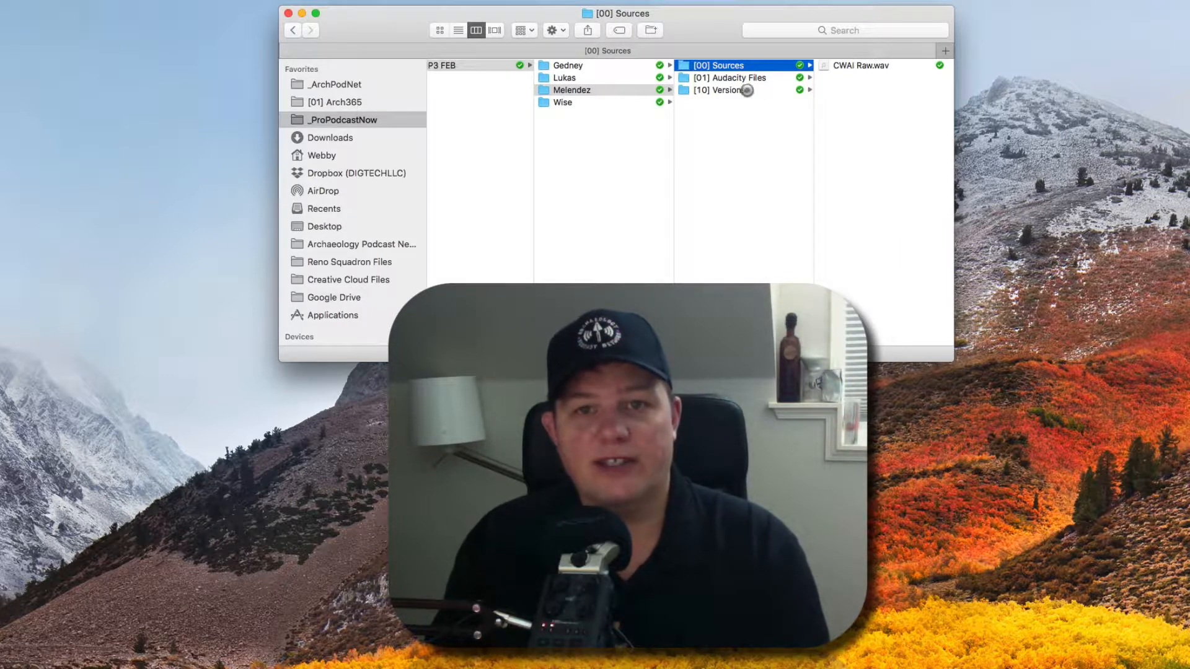
pyautogui.click(739, 78)
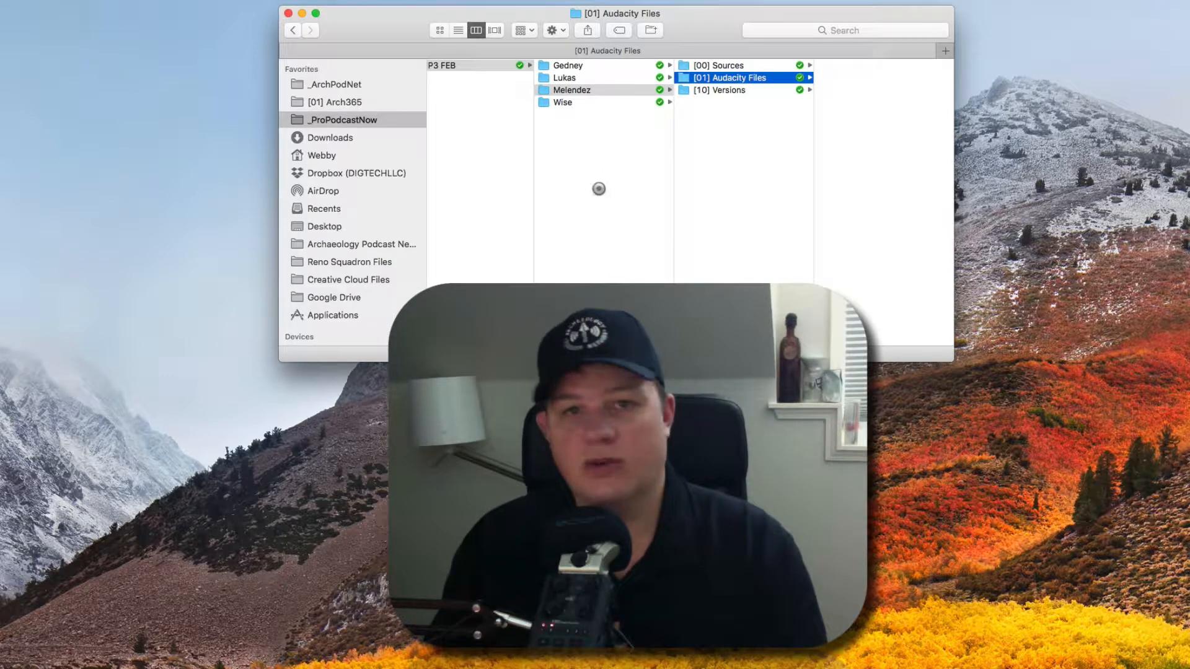
# Launch Audacity through Spotlight to get an empty project.
pyautogui.press('super+space')
pyautogui.write('auda')
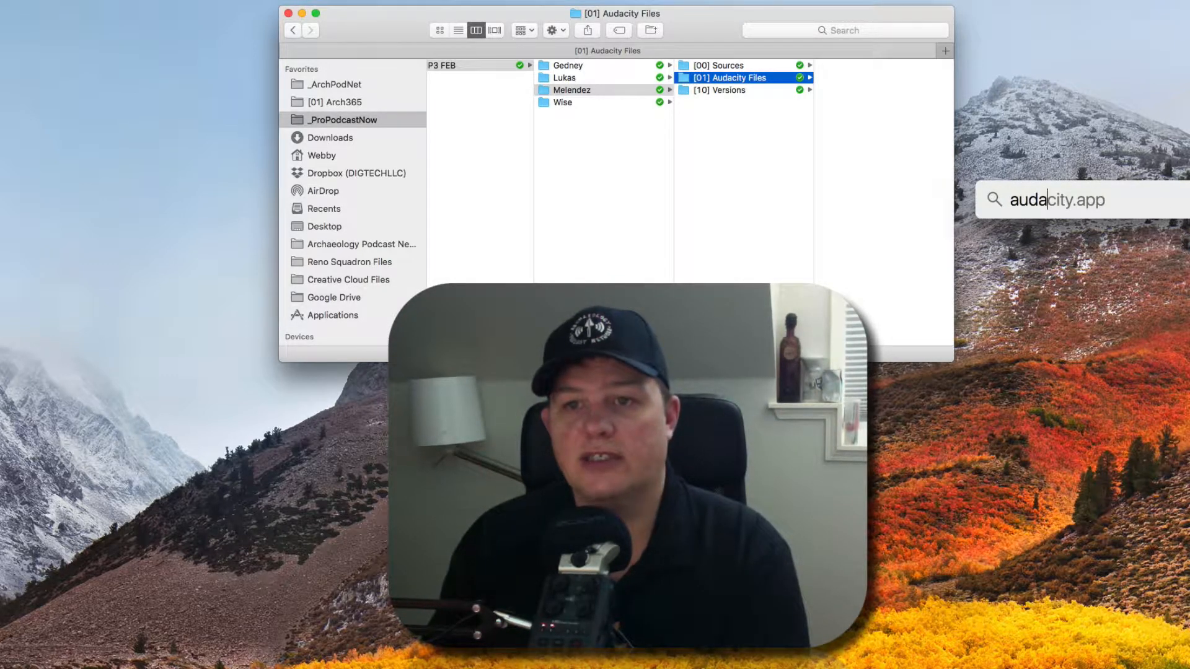
pyautogui.press('Return')
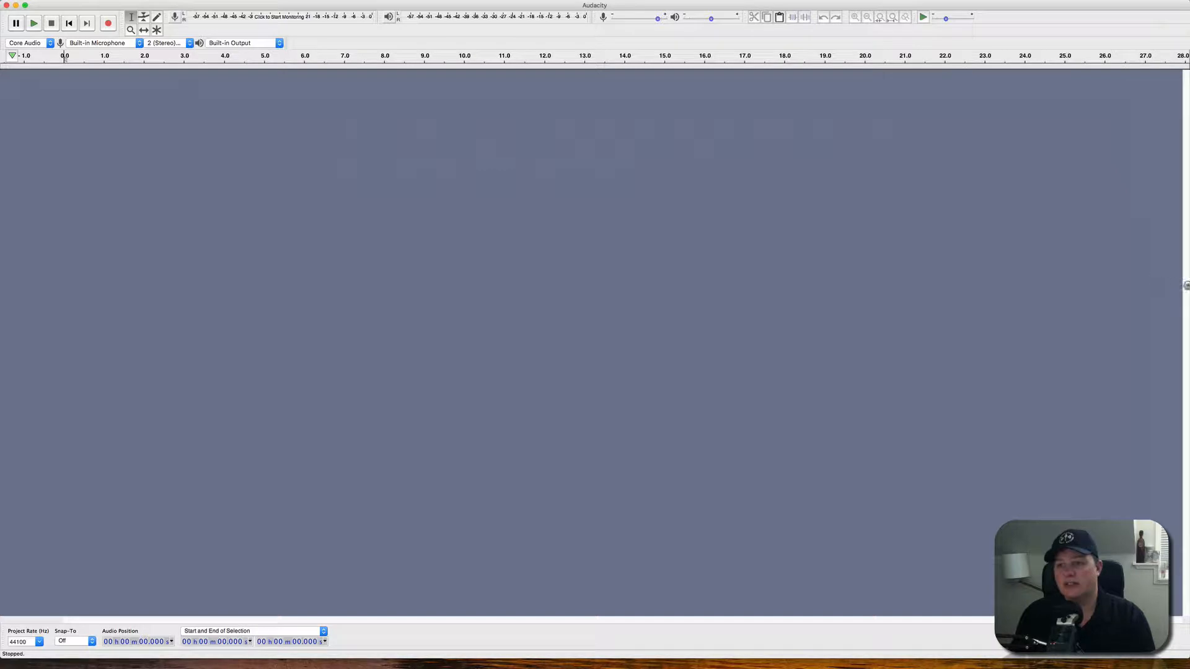
# Arrange a narrowed Audacity beside Finder at the upper right, showing [00] Sources with CWAI Raw.wav.
pyautogui.moveTo(1186, 287); pyautogui.dragTo(822, 288)
pyautogui.click(830, 232)
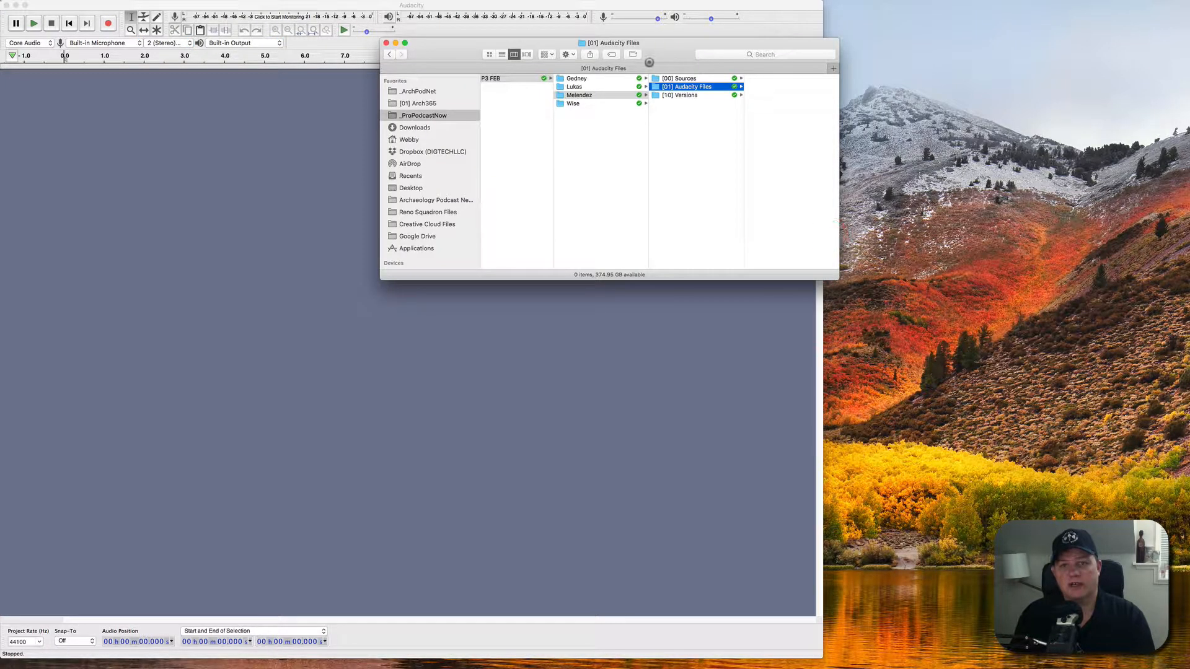
pyautogui.moveTo(666, 45); pyautogui.dragTo(1018, 2)
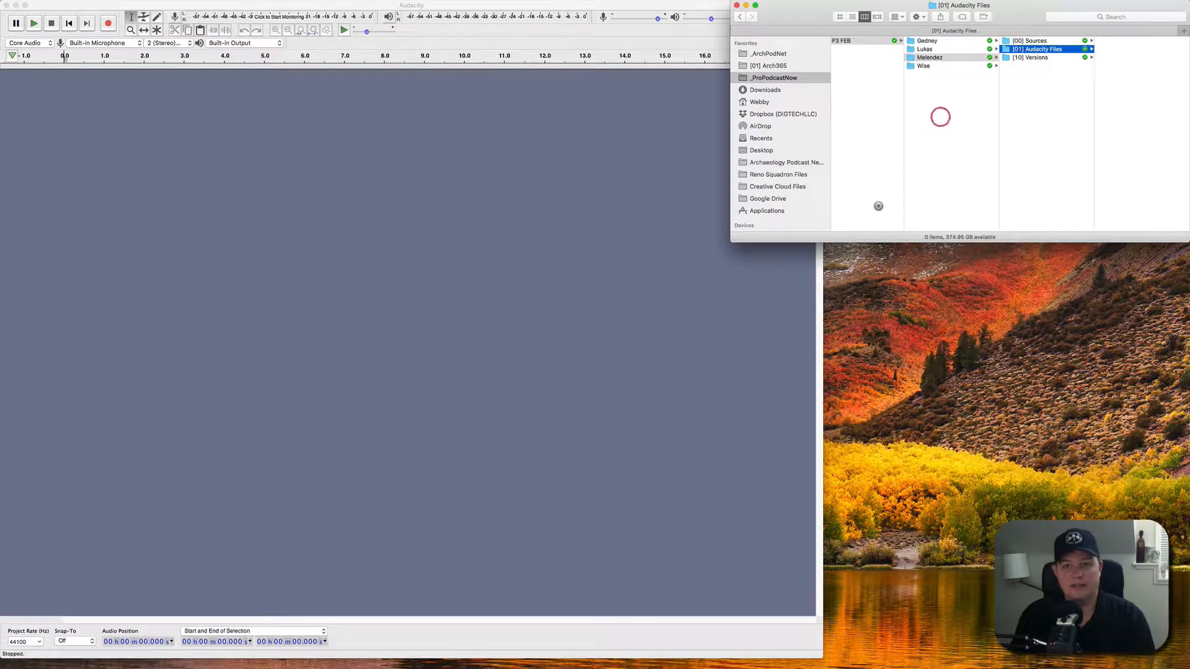
pyautogui.moveTo(738, 243); pyautogui.dragTo(824, 281)
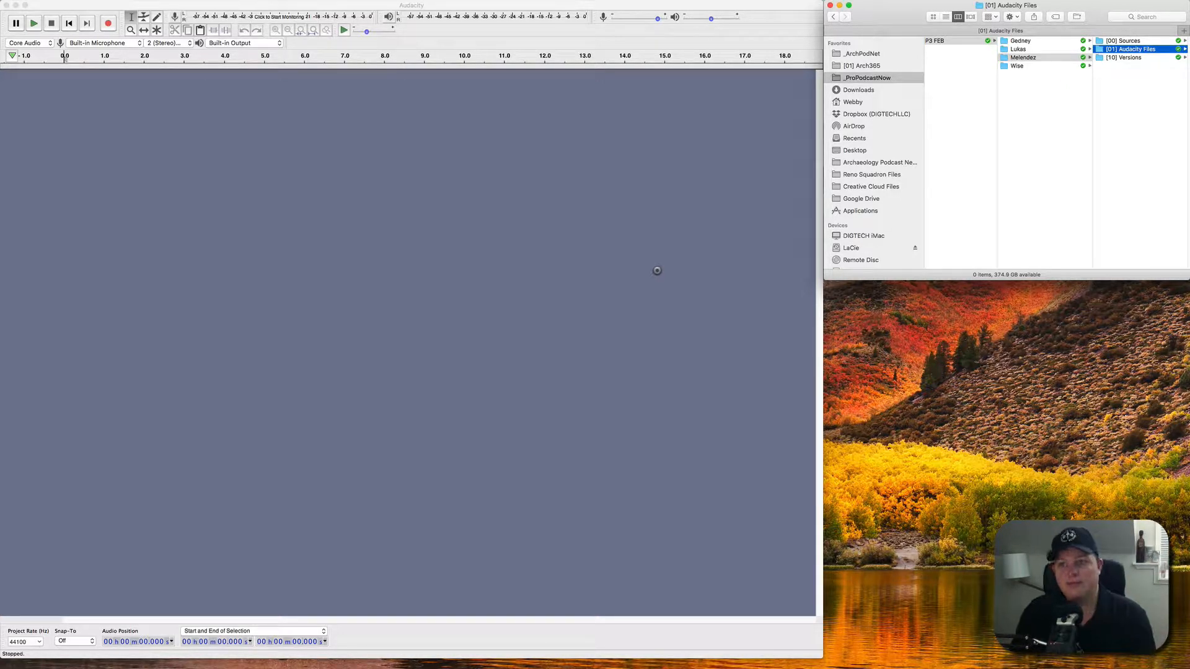
pyautogui.click(276, 206)
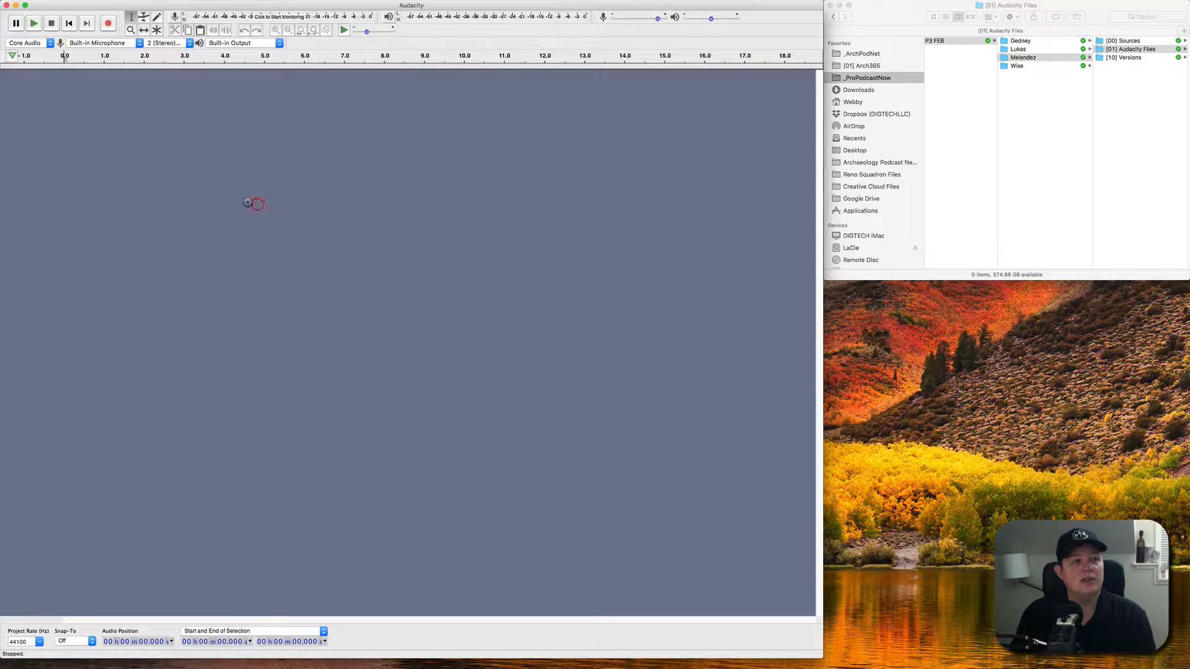
pyautogui.click(1054, 103)
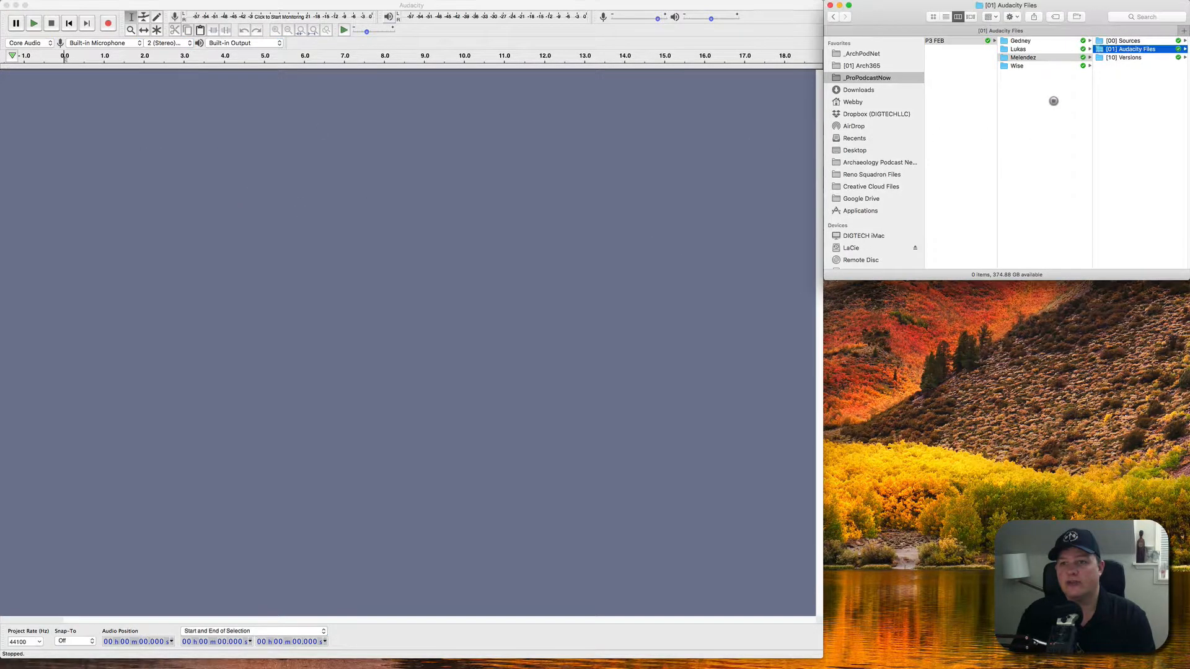
pyautogui.click(1121, 41)
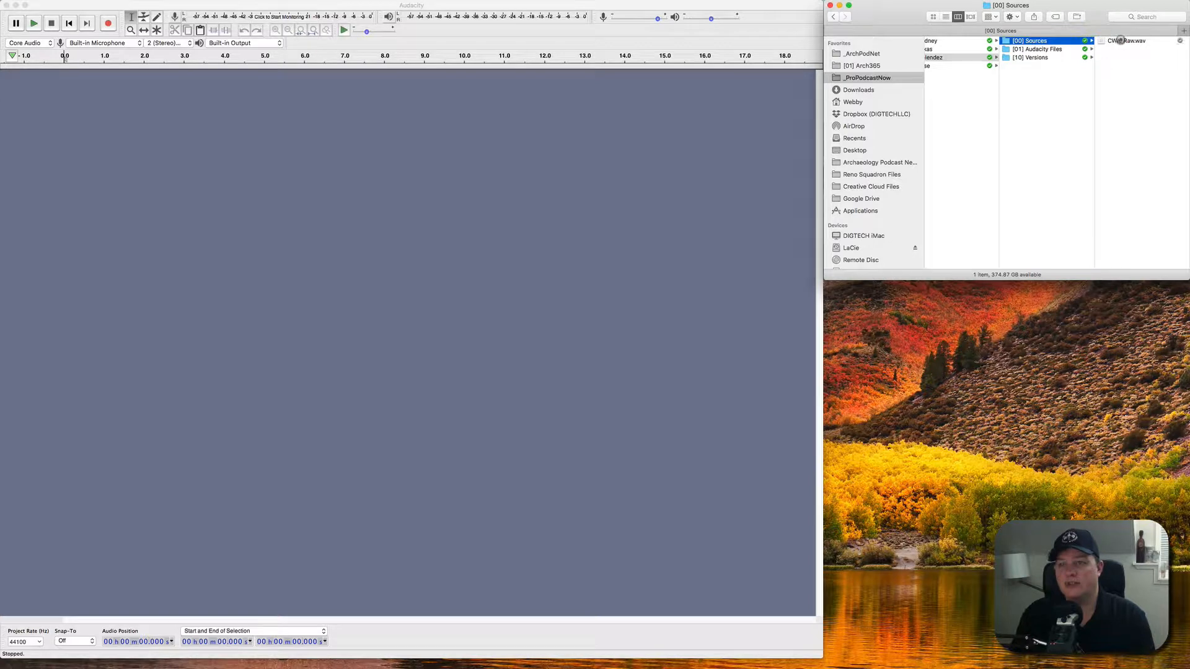
# Import CWAI Raw.wav into Audacity, keeping 'Make a copy of the files before editing'.
pyautogui.moveTo(1120, 40); pyautogui.dragTo(227, 261)
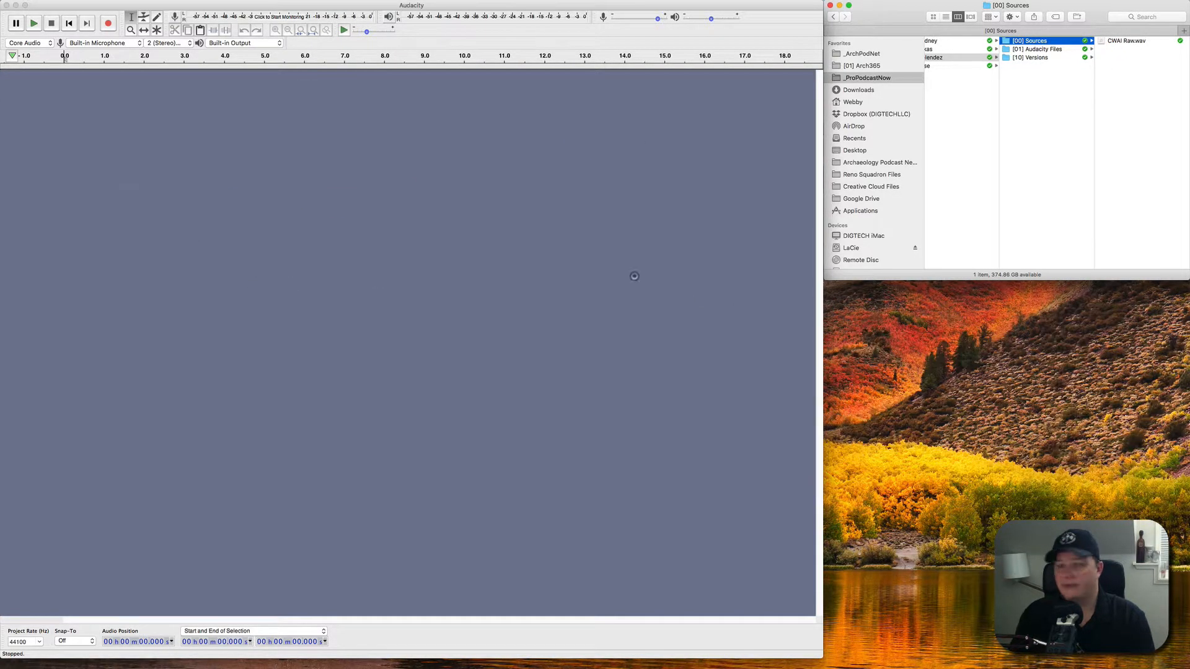
pyautogui.moveTo(475, 224); pyautogui.dragTo(943, 326)
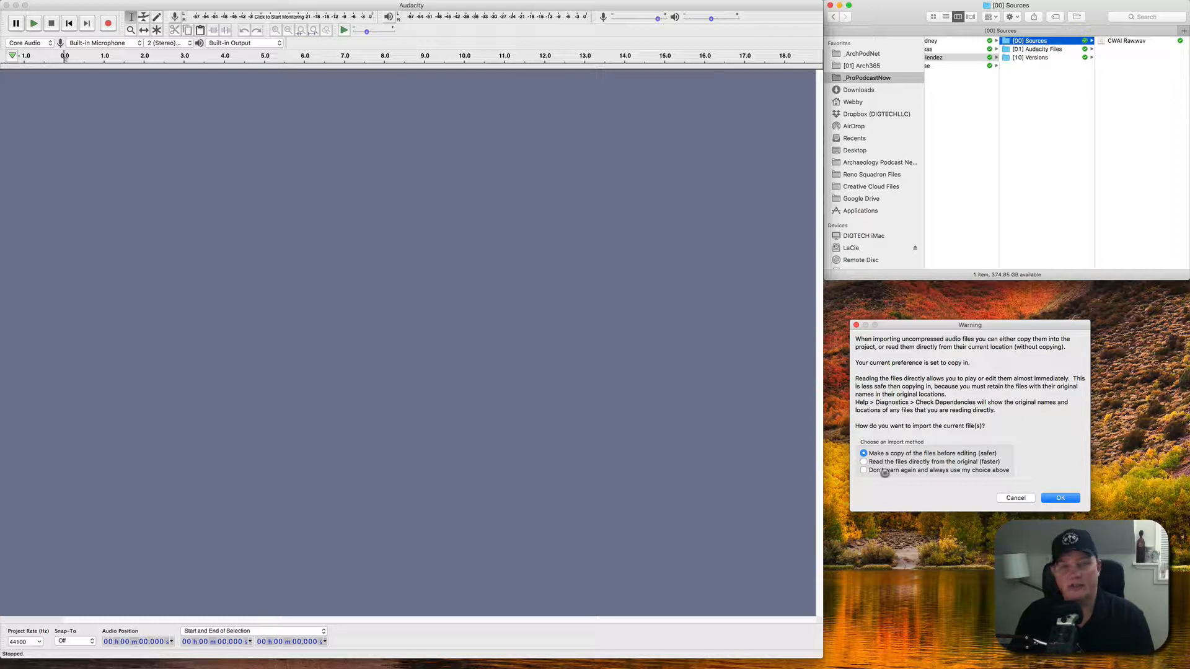
pyautogui.click(900, 462)
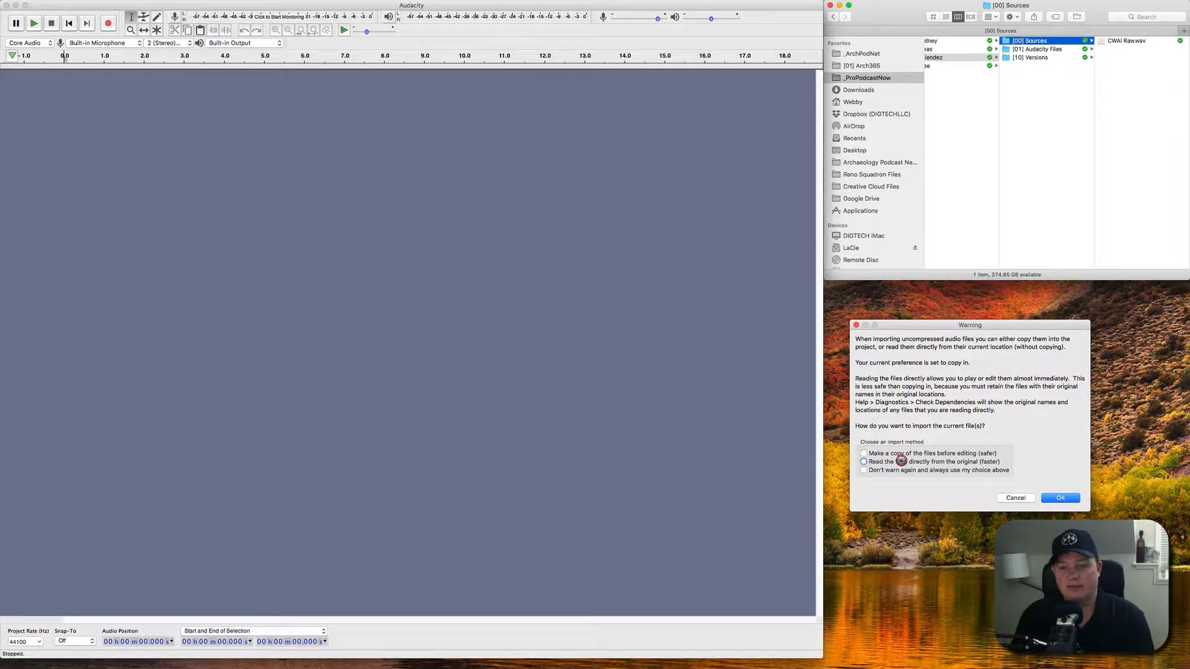
pyautogui.click(881, 454)
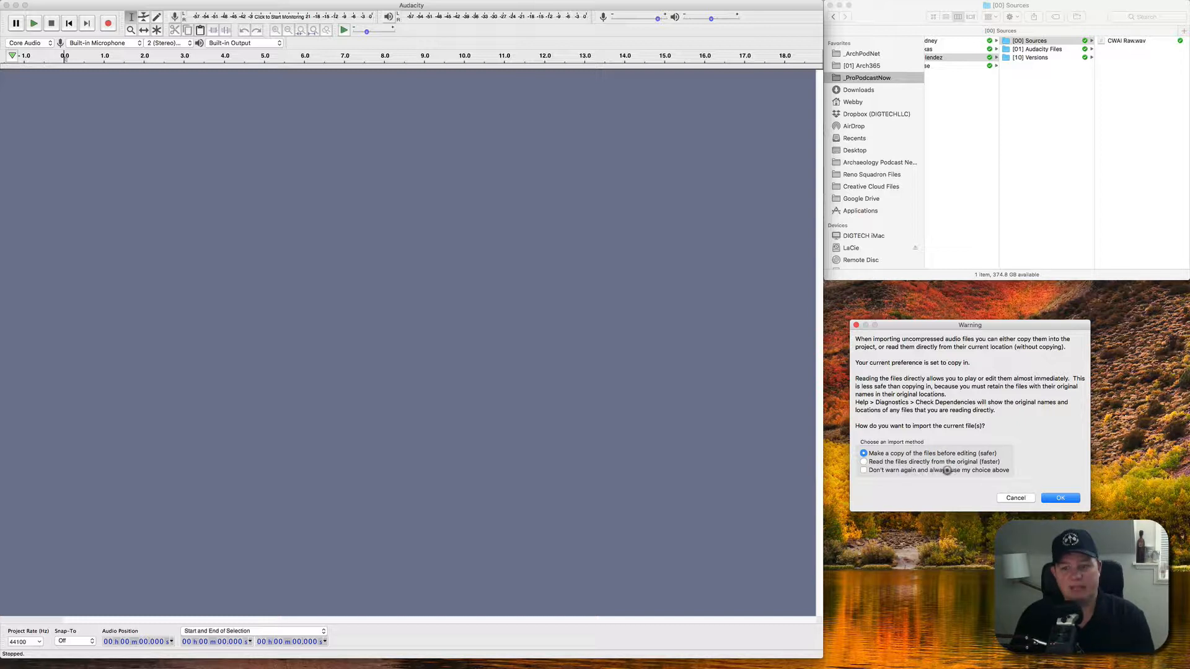
pyautogui.click(1059, 498)
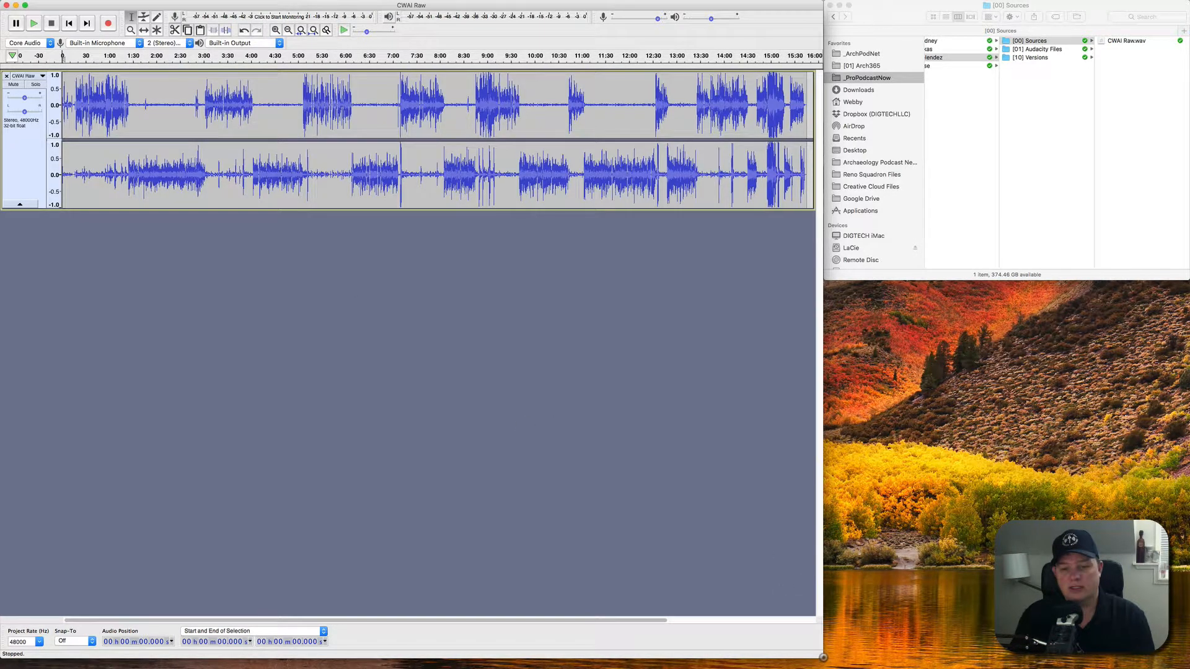
# Maximize the Audacity window to full screen and select the whole CWAI Raw track.
pyautogui.moveTo(823, 658); pyautogui.dragTo(1180, 668)
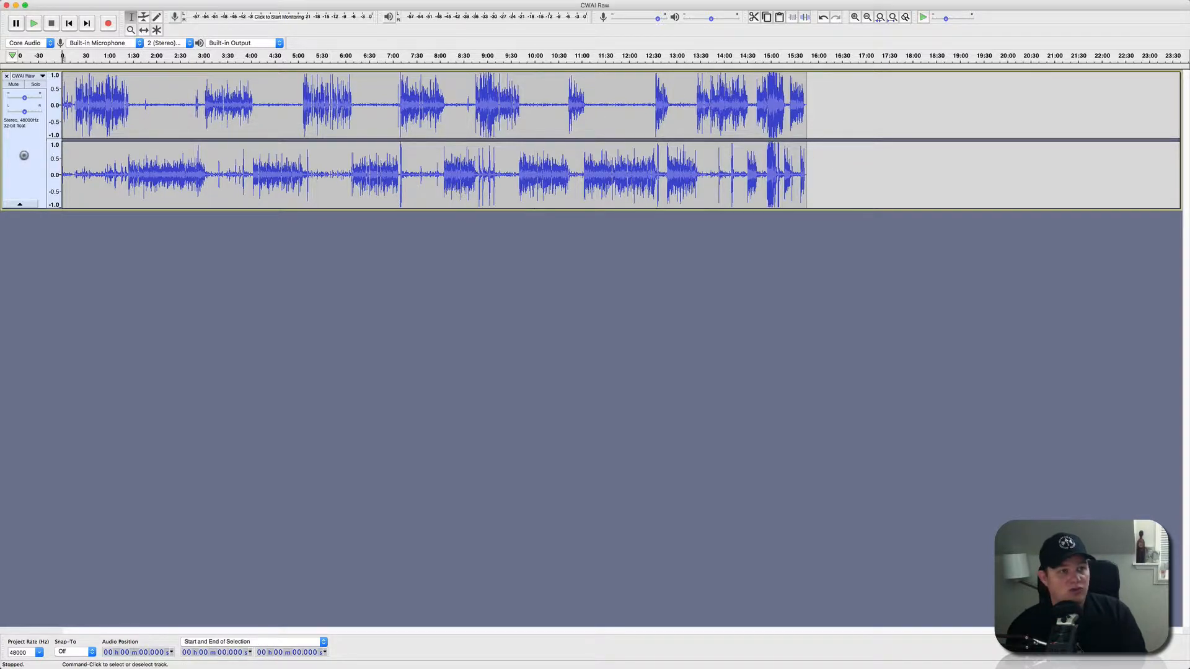
pyautogui.click(24, 156)
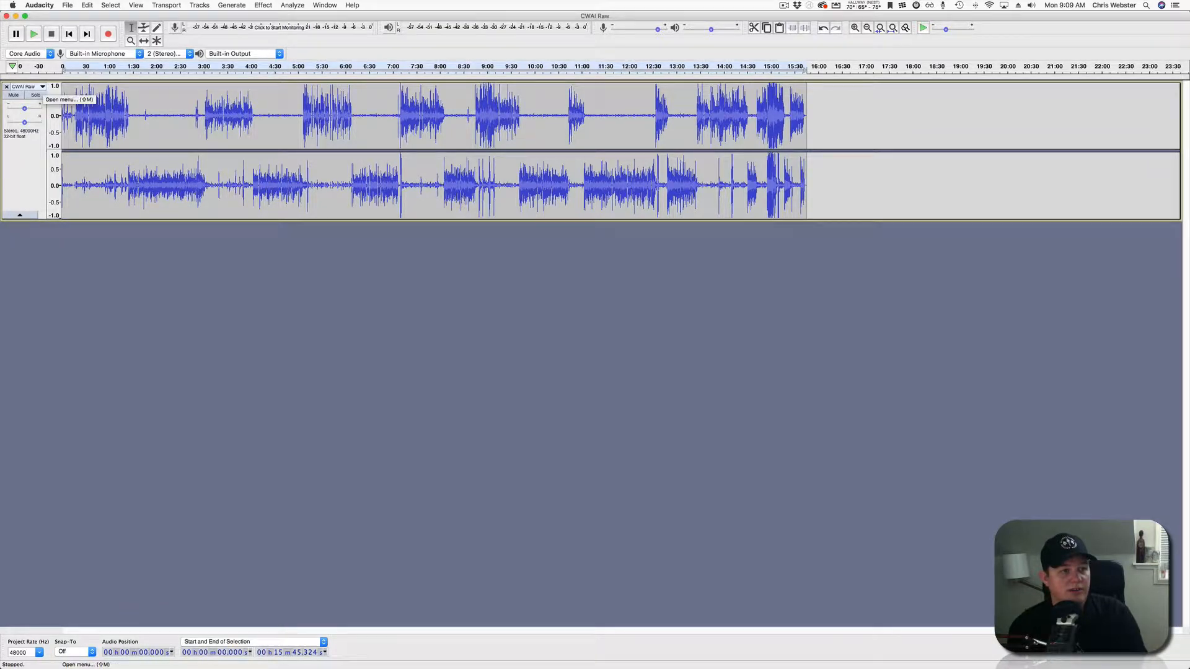
# Split the stereo track into two mono tracks, make both taller, and select 36–50 s.
pyautogui.click(42, 87)
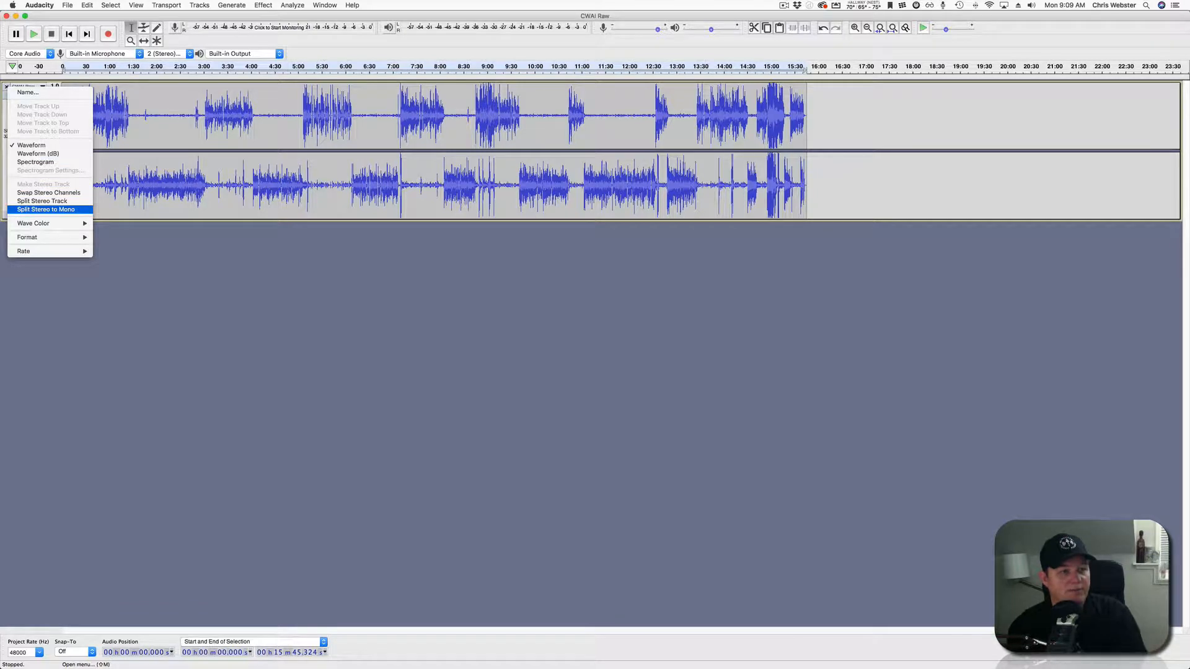
pyautogui.click(46, 209)
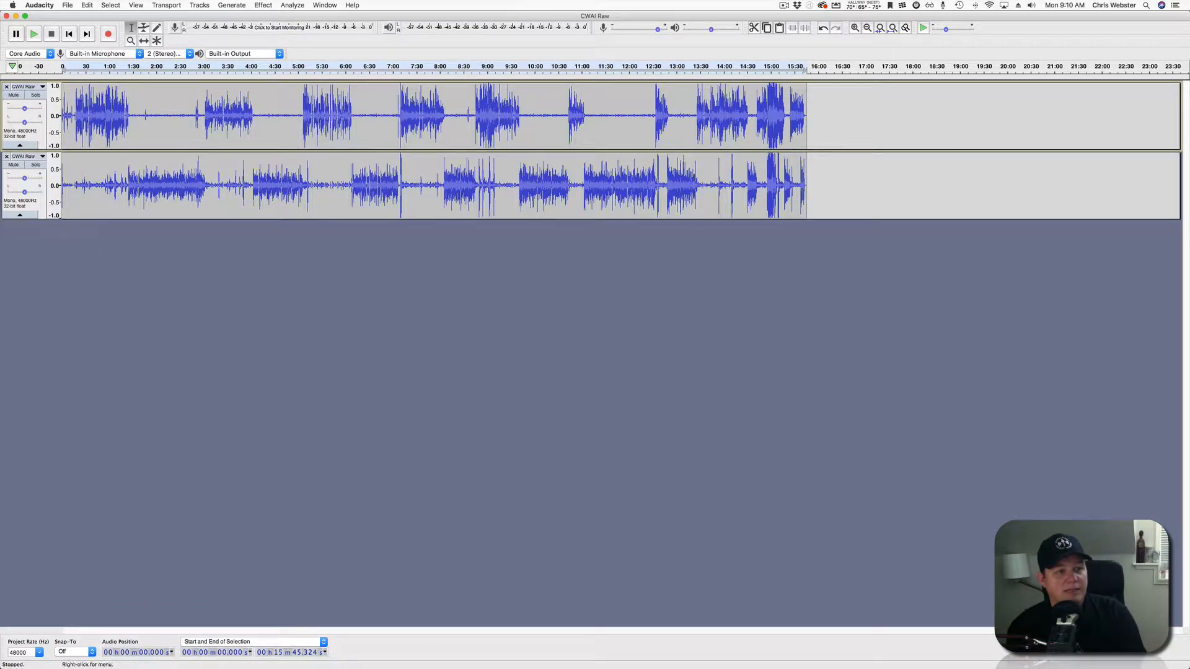
pyautogui.moveTo(31, 151); pyautogui.dragTo(31, 295)
pyautogui.moveTo(620, 364); pyautogui.dragTo(620, 493)
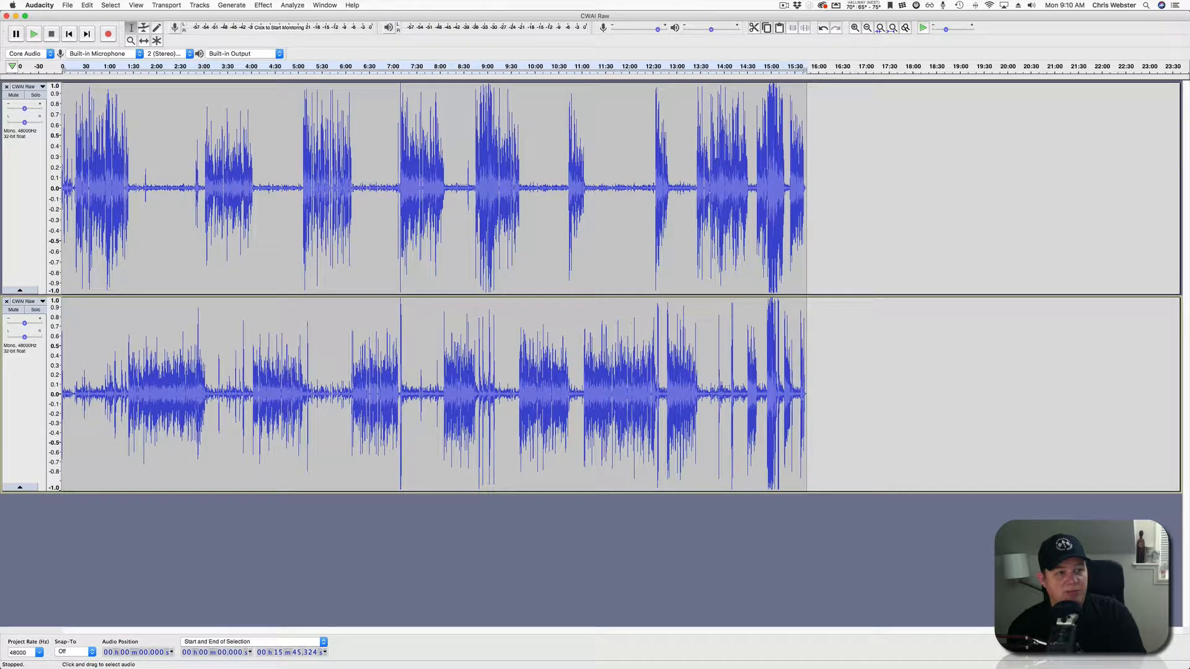
pyautogui.scroll(3, 69, 248)
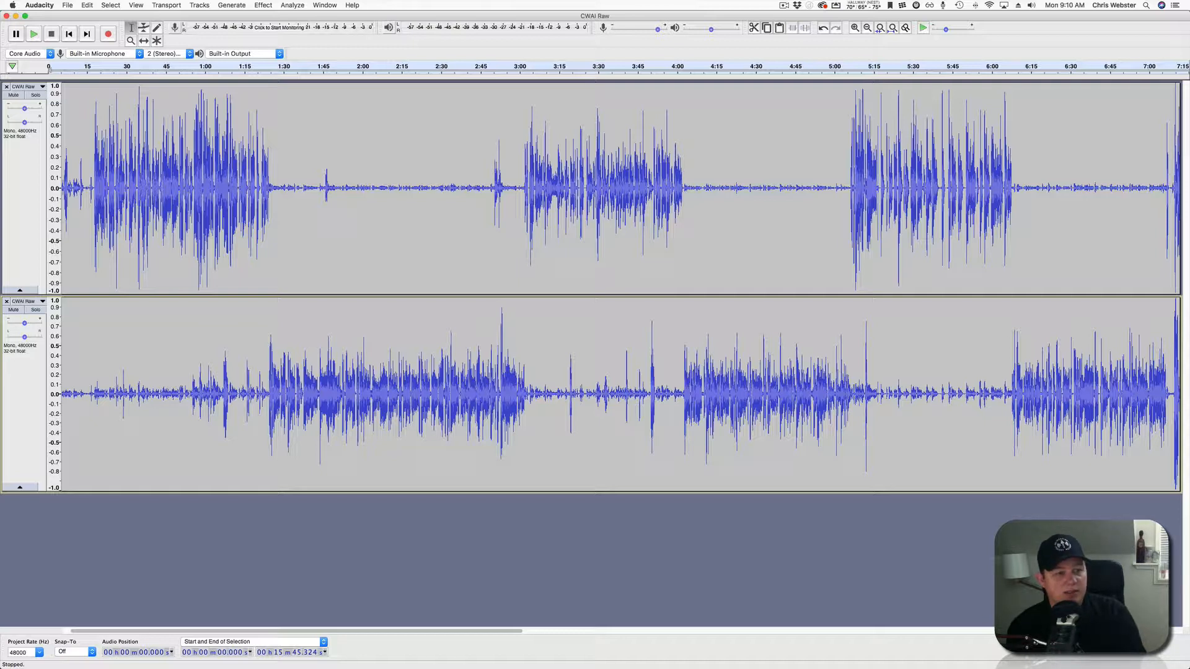
pyautogui.moveTo(143, 396); pyautogui.dragTo(179, 186)
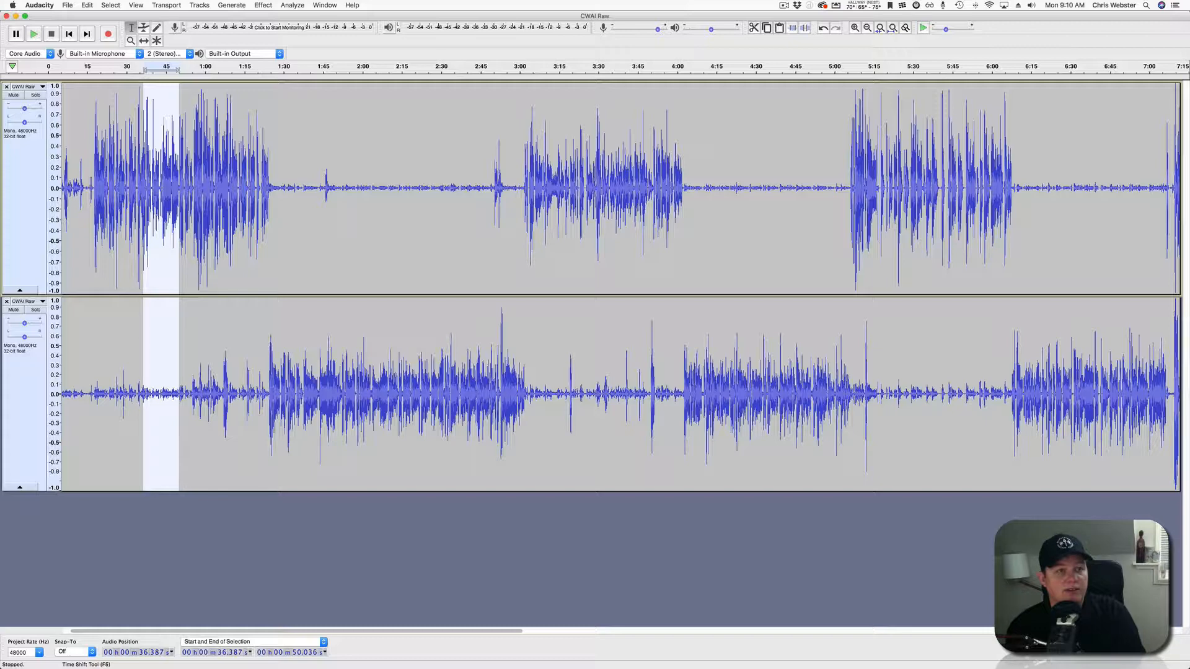
# Shift both tracks later with the Time Shift tool, then play from about 10 s.
pyautogui.click(143, 40)
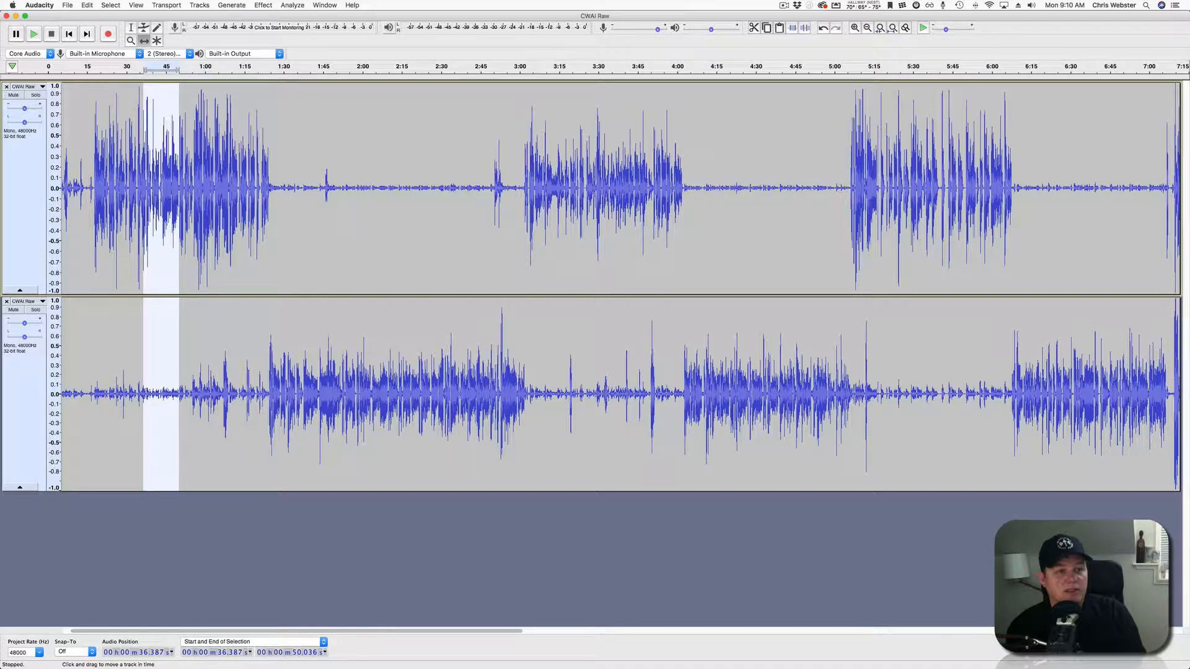
pyautogui.moveTo(162, 155); pyautogui.dragTo(205, 155)
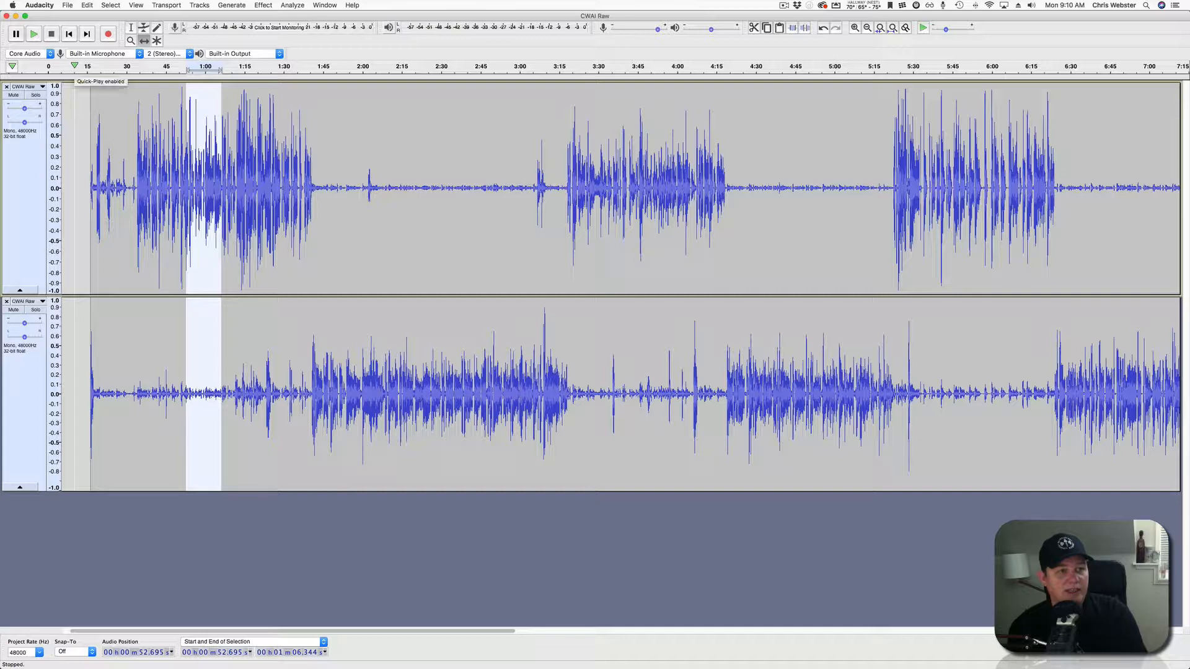
pyautogui.click(75, 65)
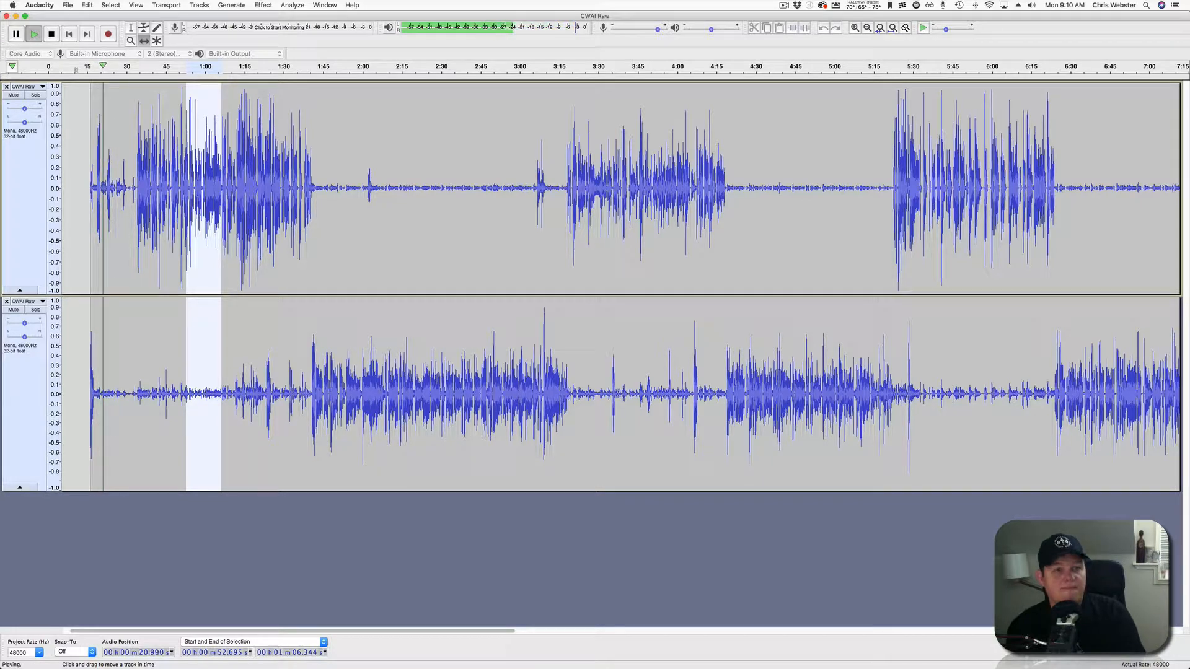
pyautogui.scroll(2, 155, 372)
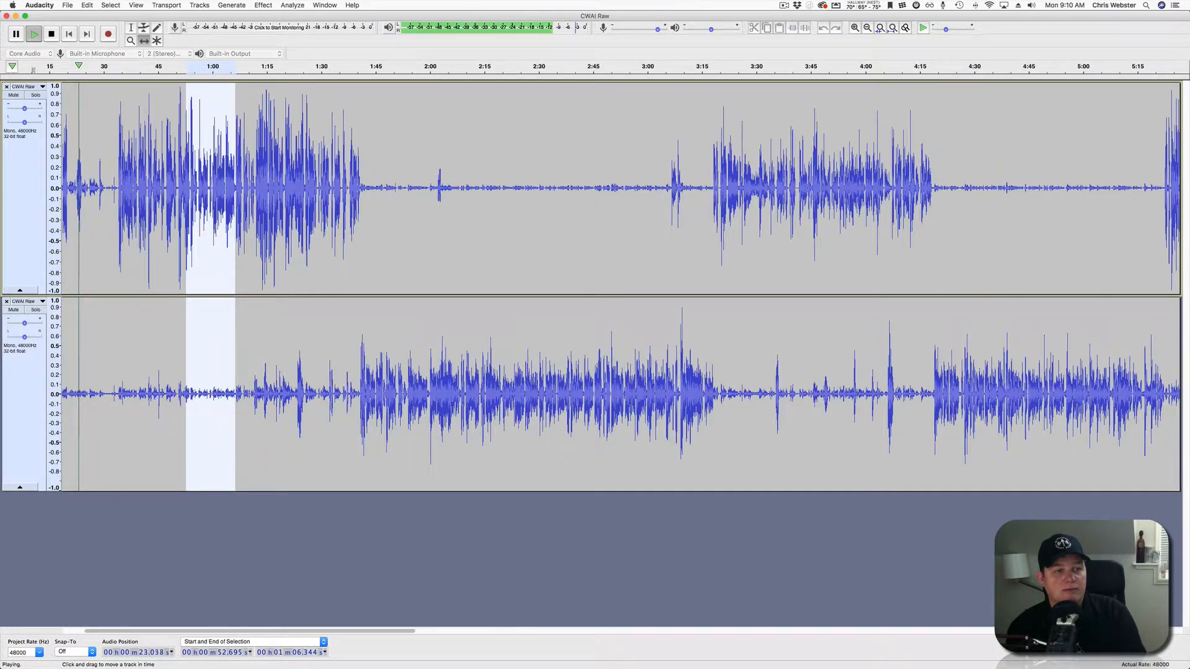
pyautogui.hscroll(-3, 155, 372)
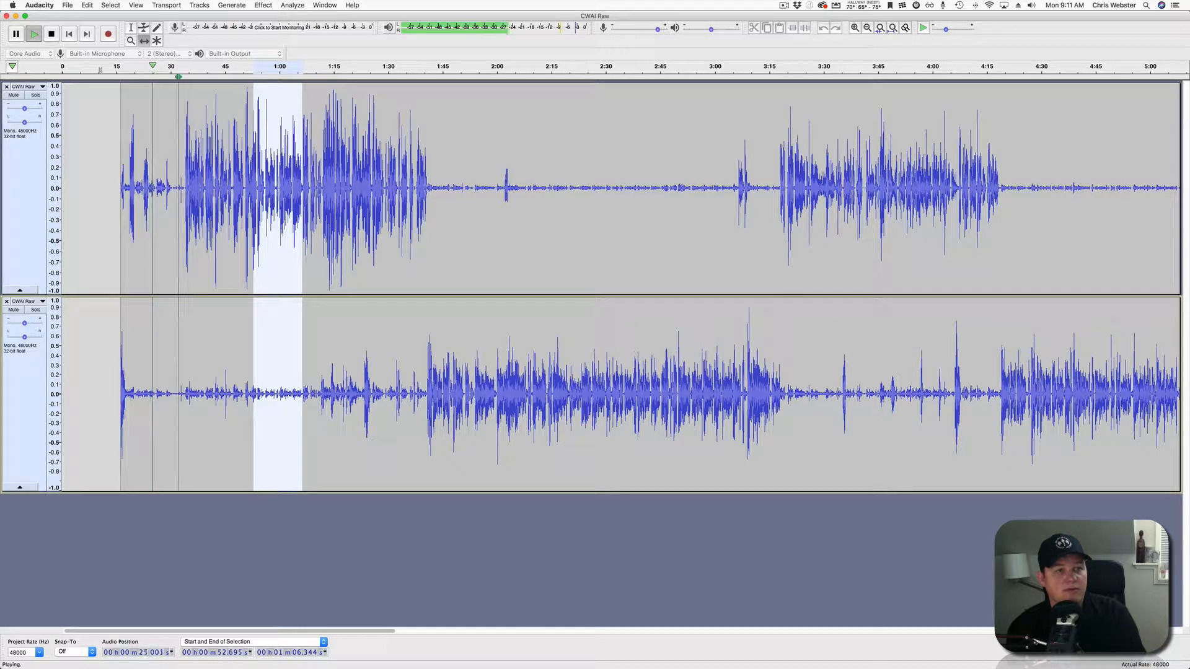
pyautogui.press('space')
# Replay from around 31 s, then select 15–34 s across both tracks.
pyautogui.click(177, 69)
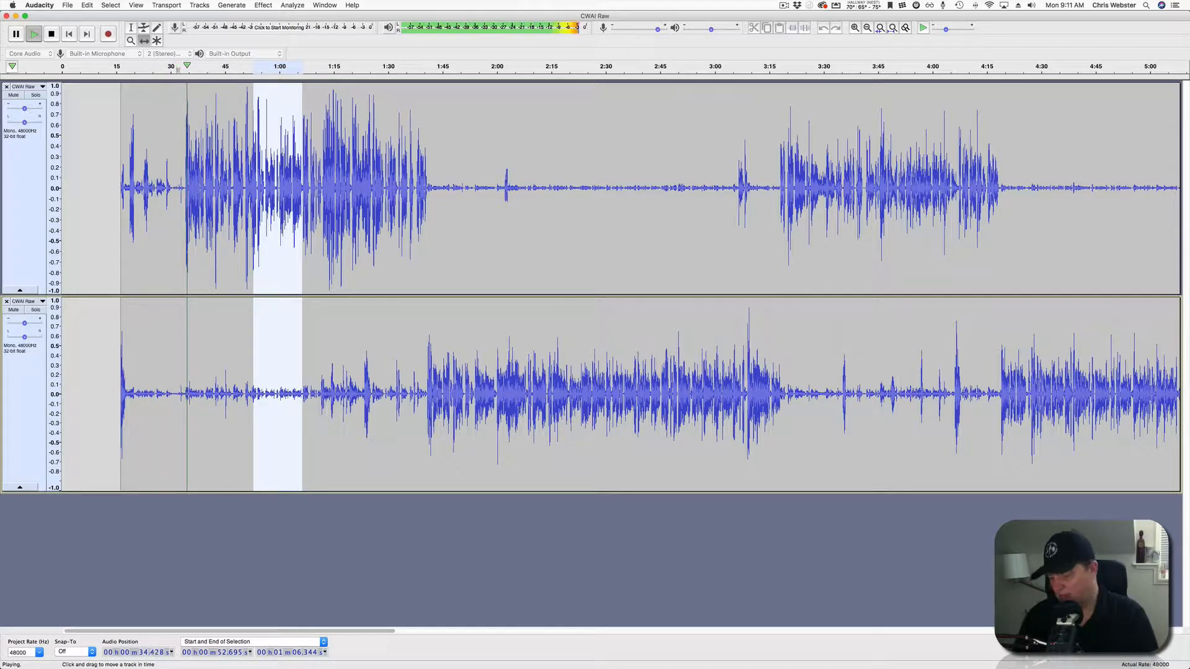
pyautogui.press('space')
pyautogui.scroll(2, 253, 248)
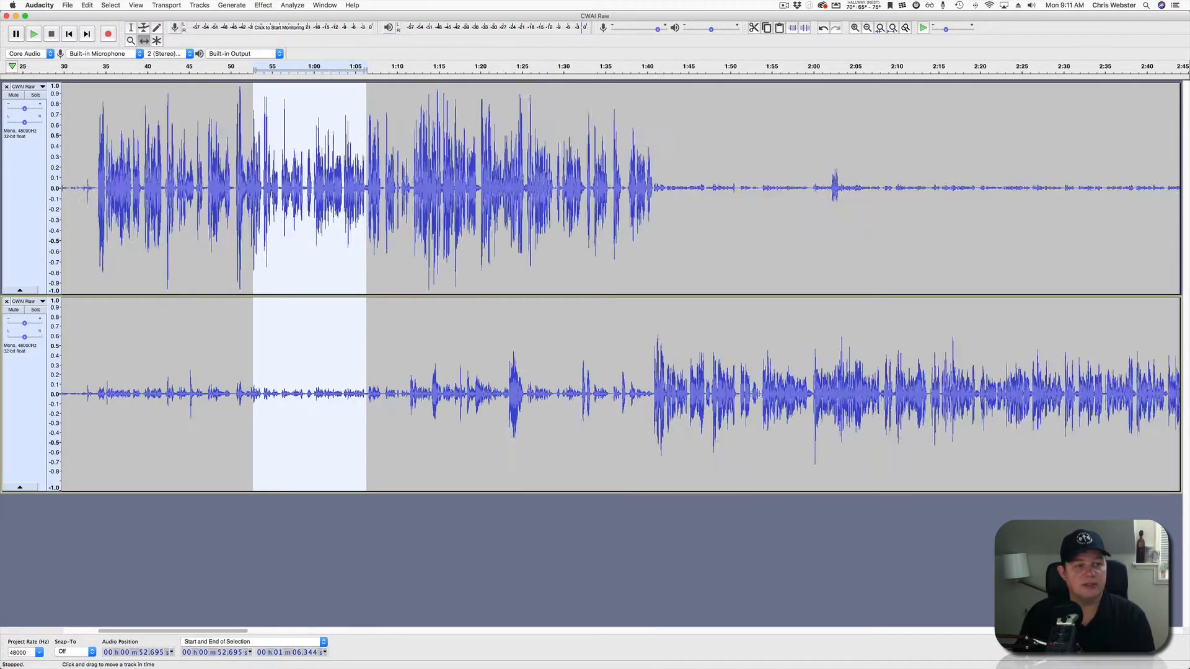
pyautogui.hscroll(-6, 253, 248)
pyautogui.hscroll(-1, 595, 285)
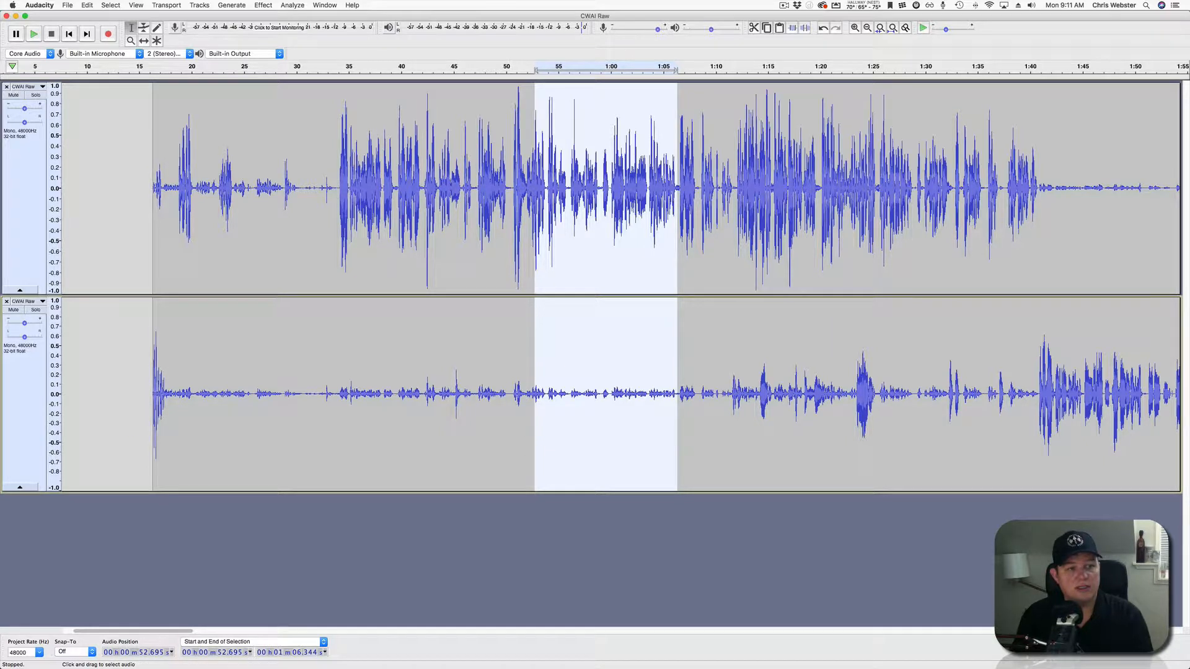
pyautogui.moveTo(140, 186); pyautogui.dragTo(338, 372)
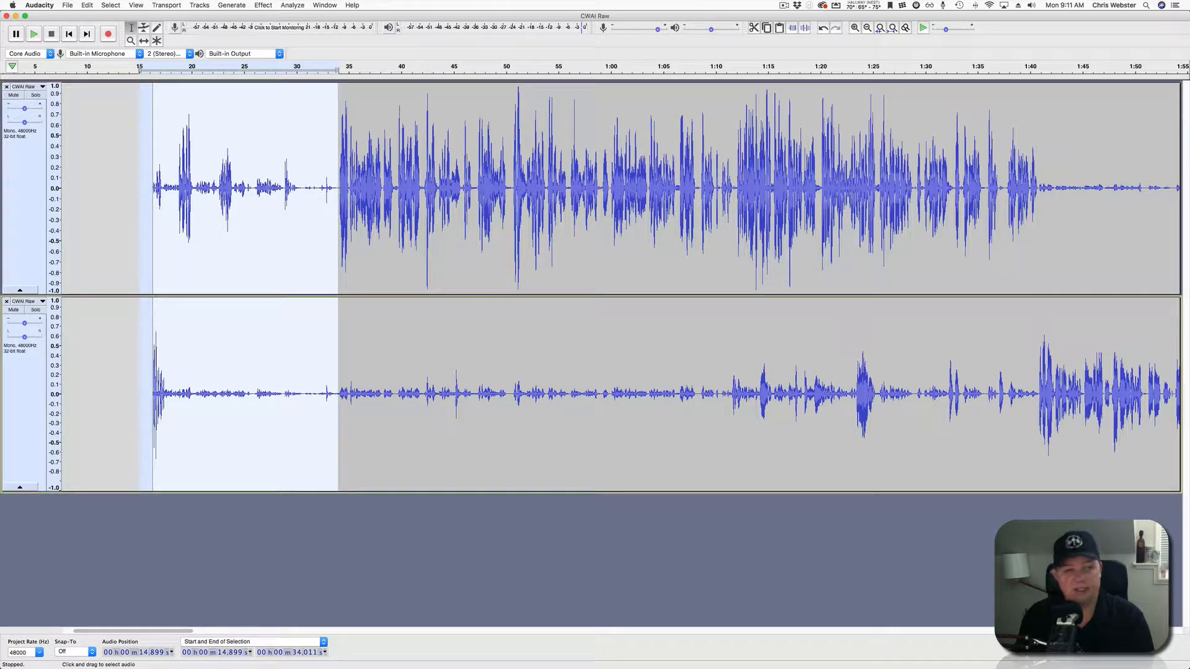
# Delete the 15–34 s opening from both tracks, undoing a trial cut on the lower track.
pyautogui.press('BackSpace')
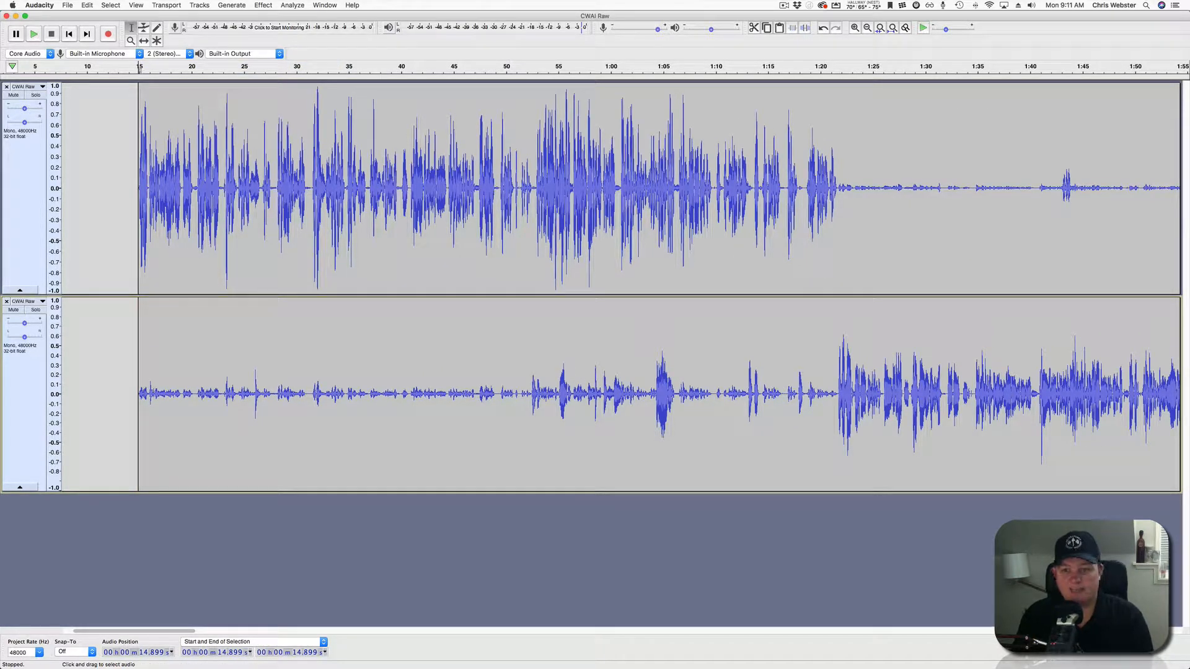
pyautogui.click(135, 188)
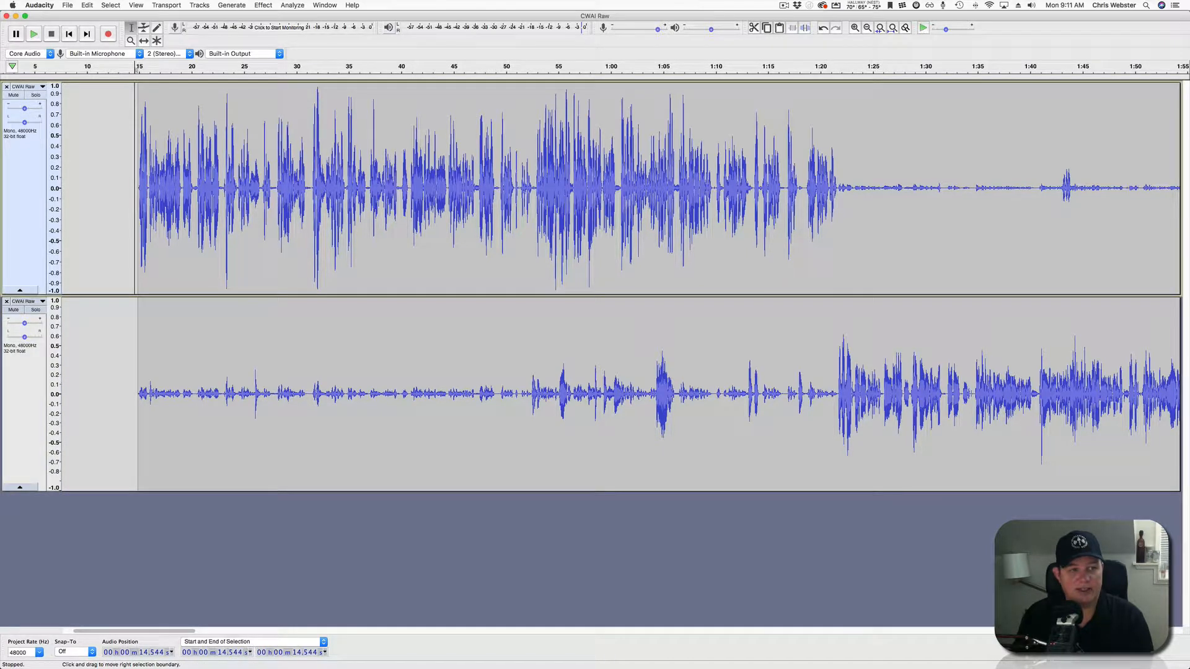
pyautogui.moveTo(129, 397); pyautogui.dragTo(342, 396)
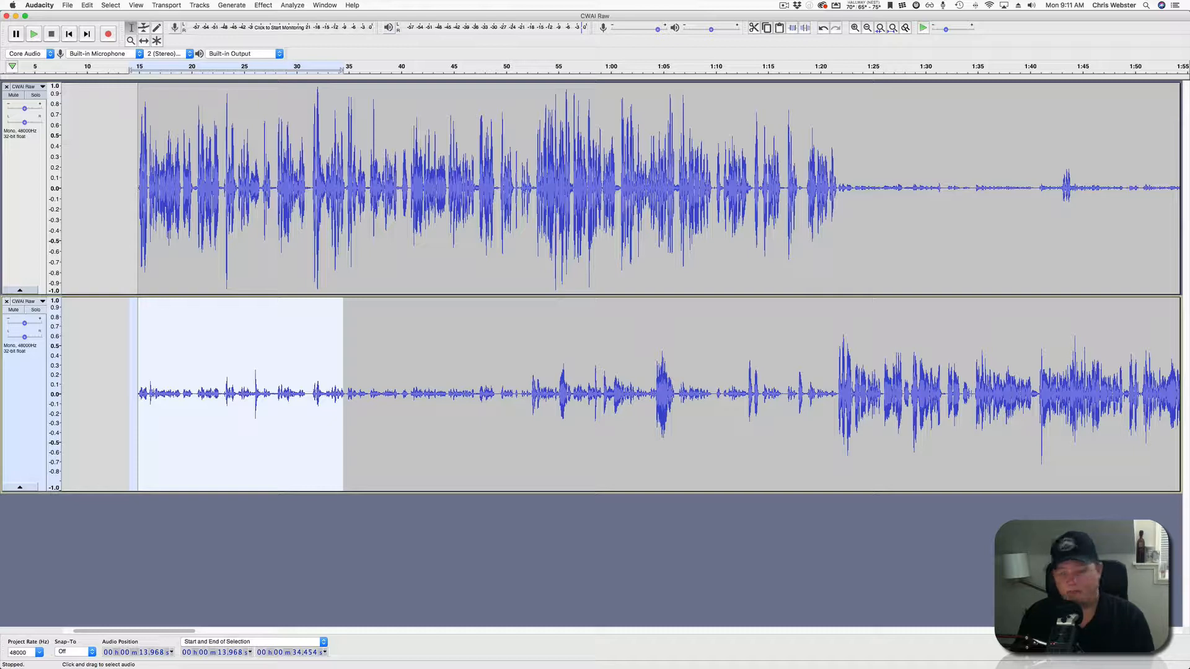
pyautogui.press('BackSpace')
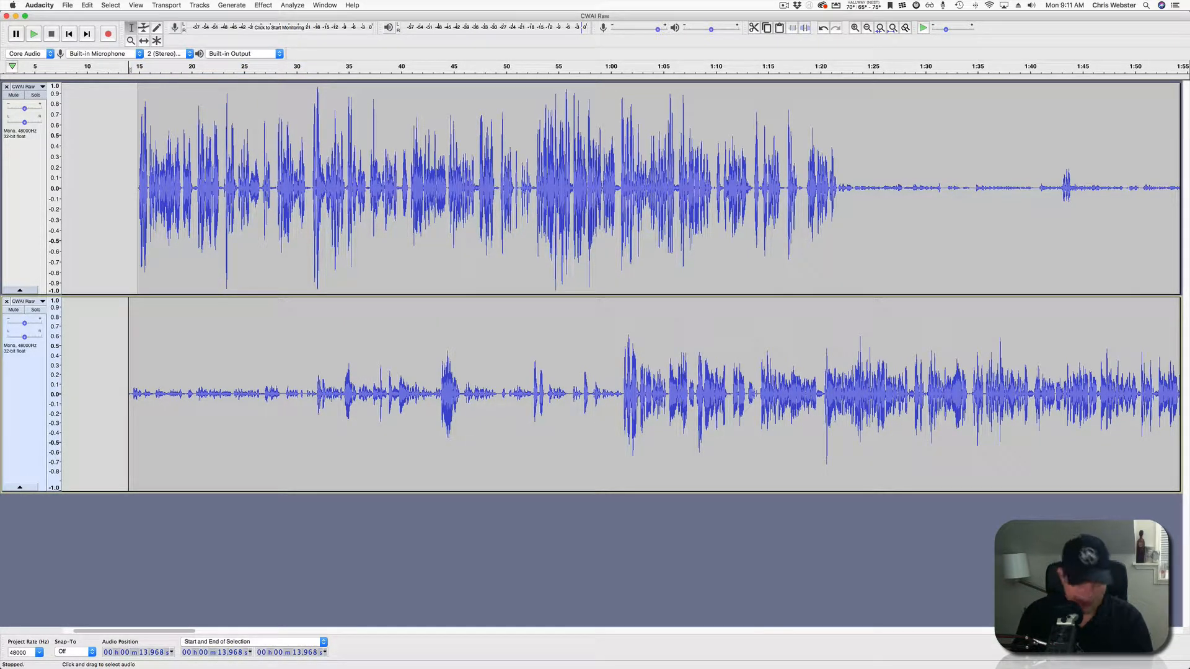
pyautogui.press('super+z')
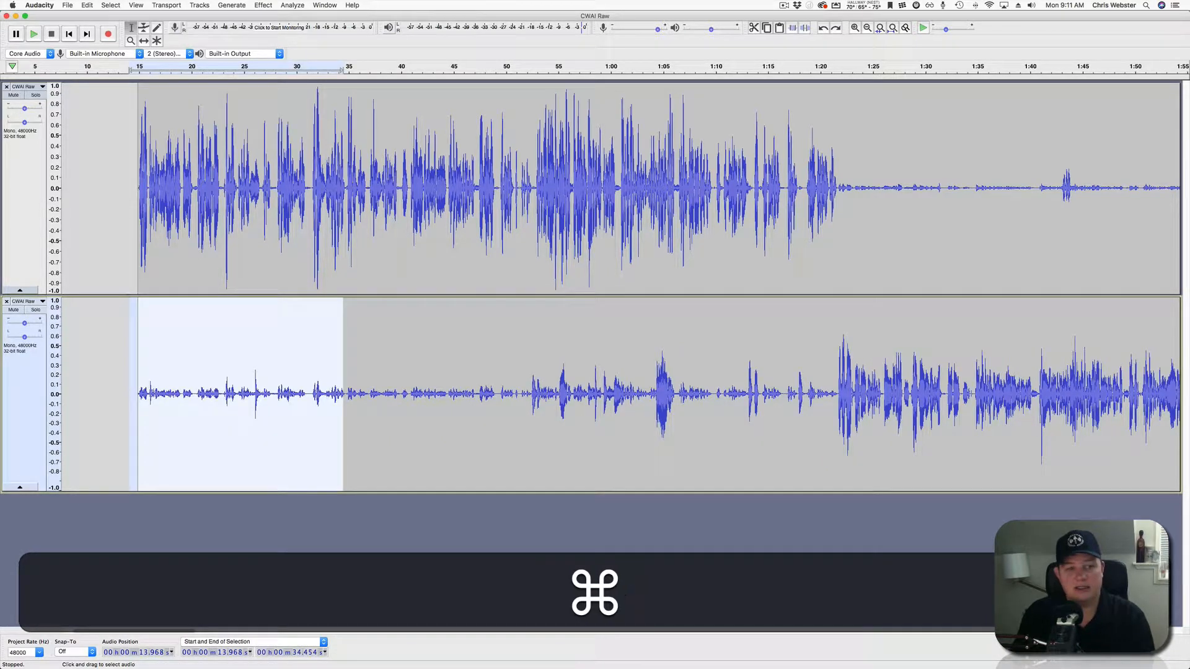
pyautogui.click(116, 396)
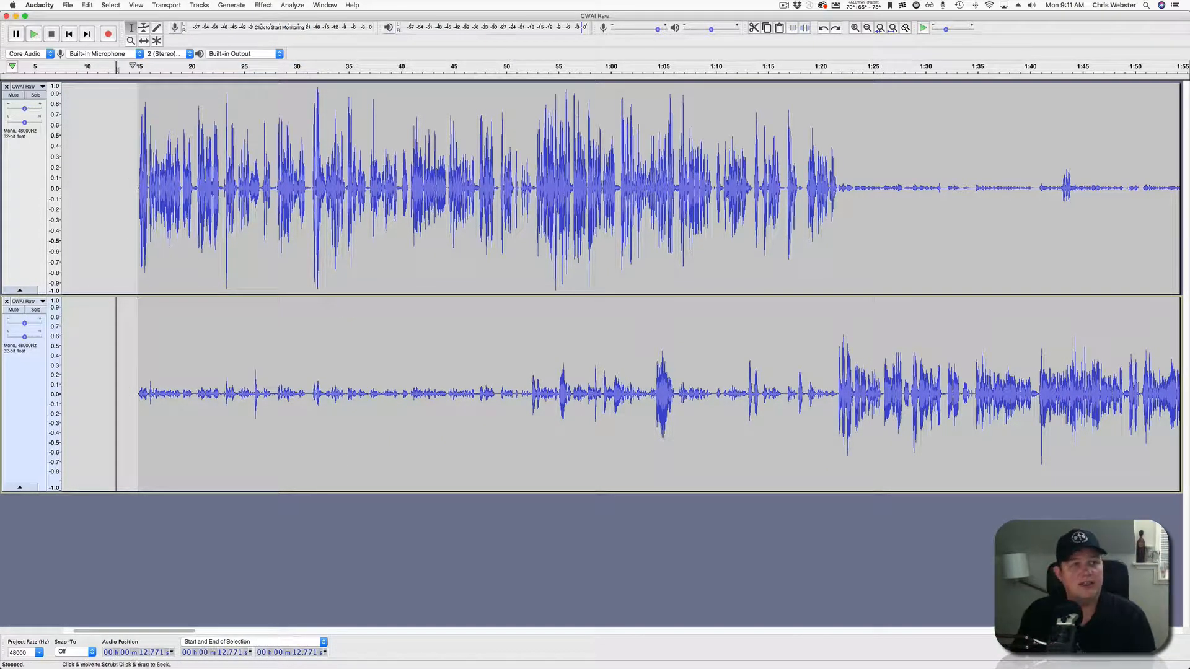
# Split-delete the lower track's first ten seconds (about 14.3–24.8 s), leaving an empty gap.
pyautogui.click(87, 5)
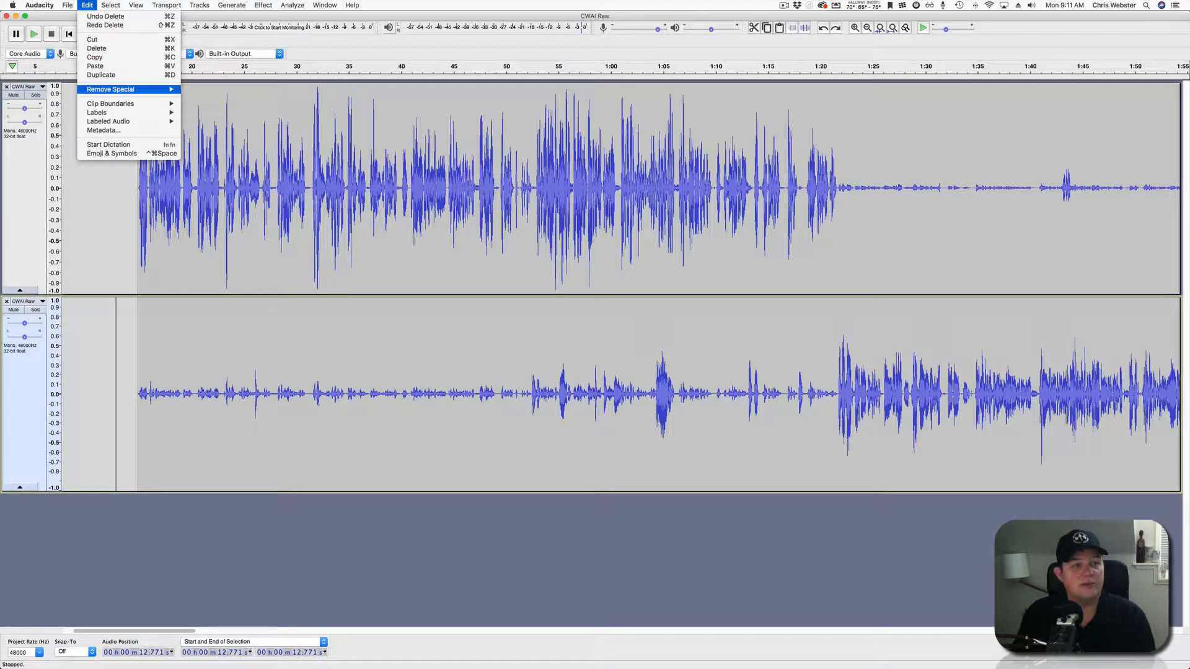
pyautogui.moveTo(110, 89)
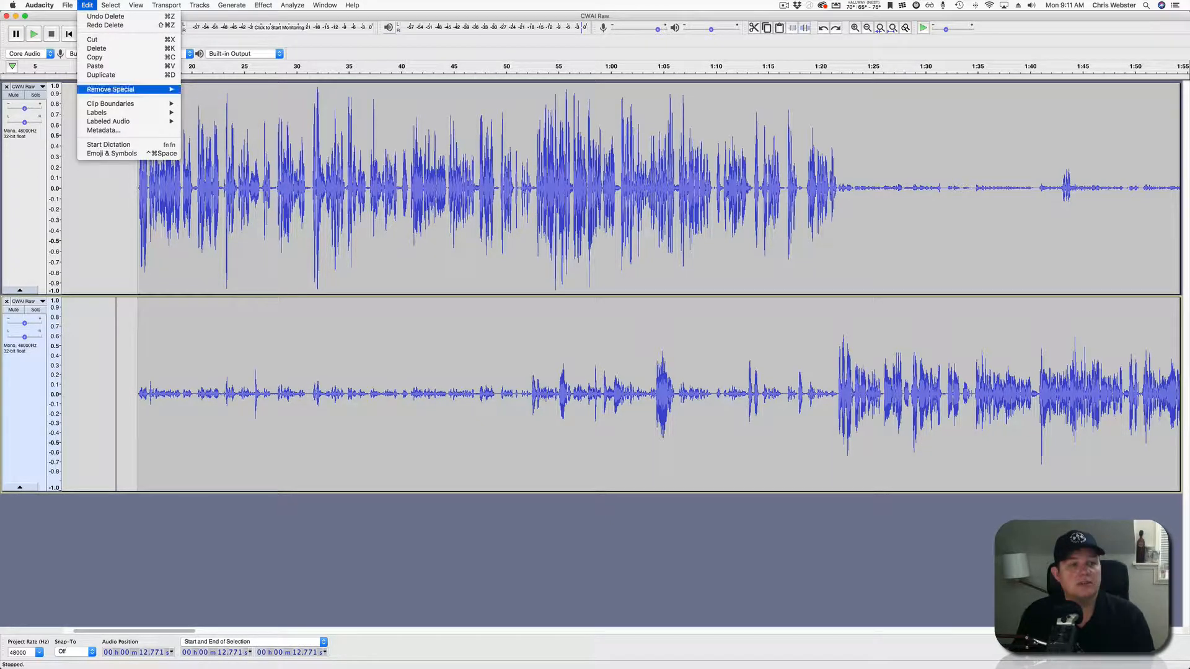
pyautogui.press('Escape')
pyautogui.moveTo(132, 397); pyautogui.dragTo(242, 397)
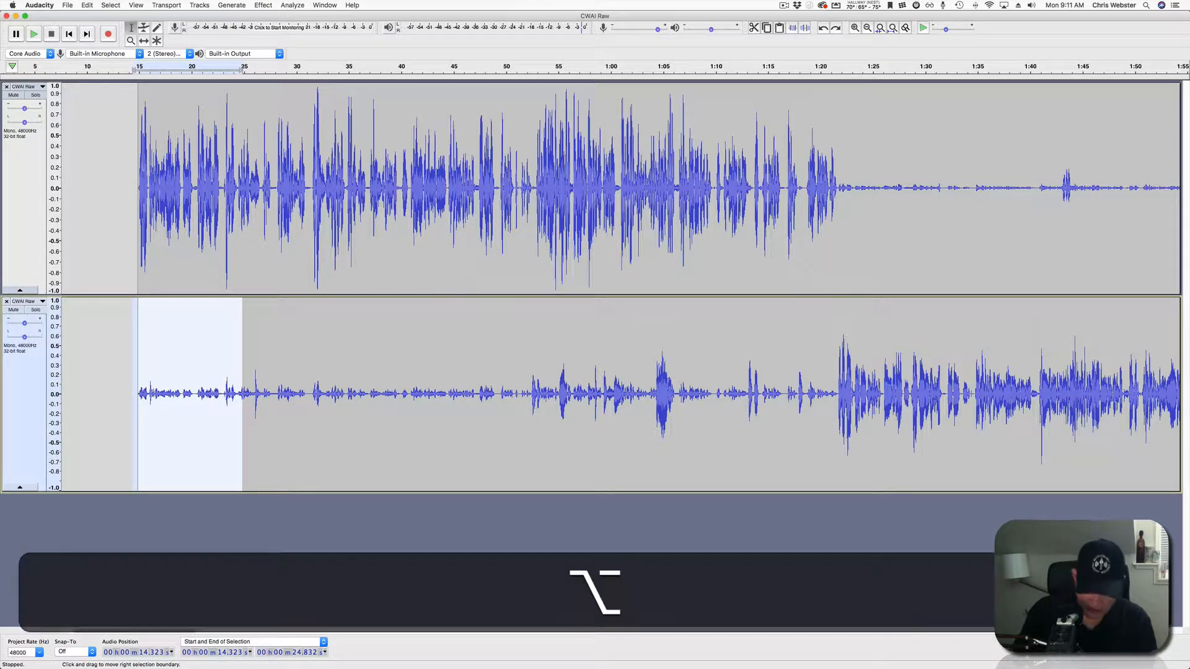
pyautogui.press('alt+super+k')
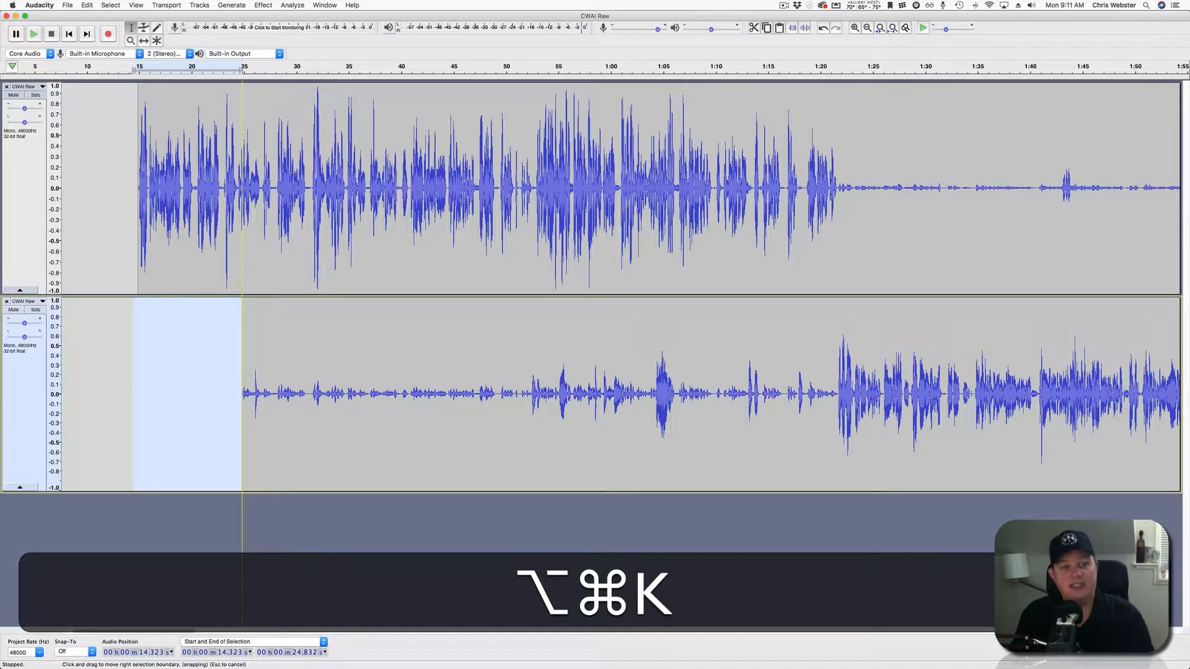
pyautogui.click(201, 396)
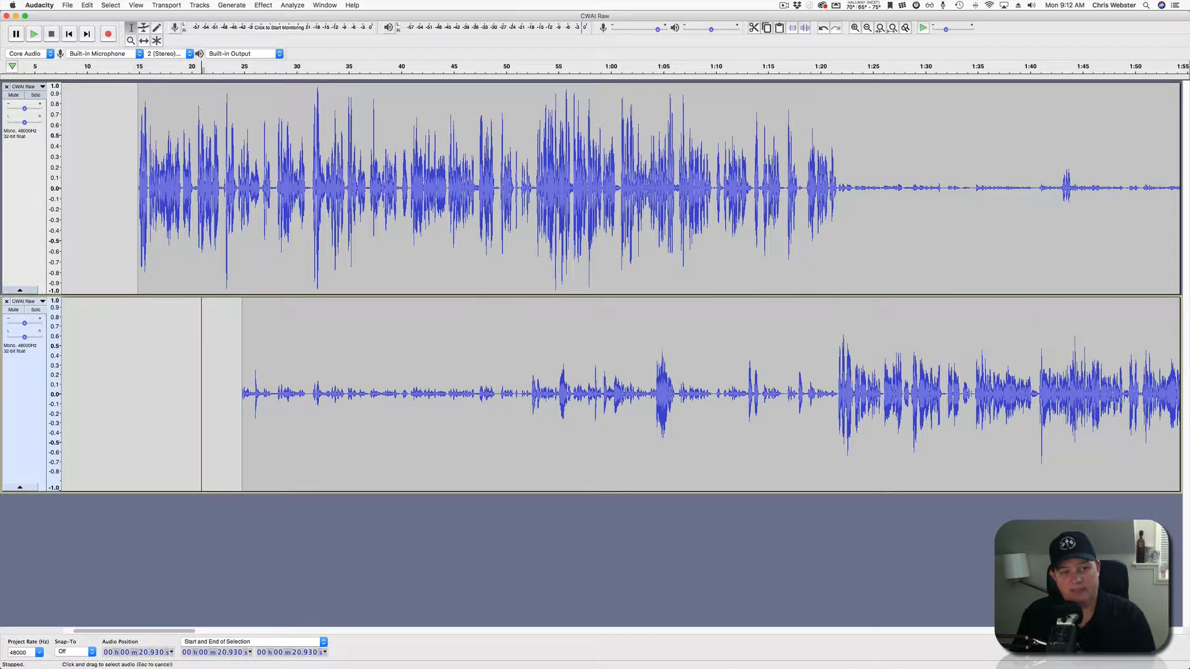
# Play both tracks from 14 s and again from about 35 s to check the edit.
pyautogui.click(129, 198)
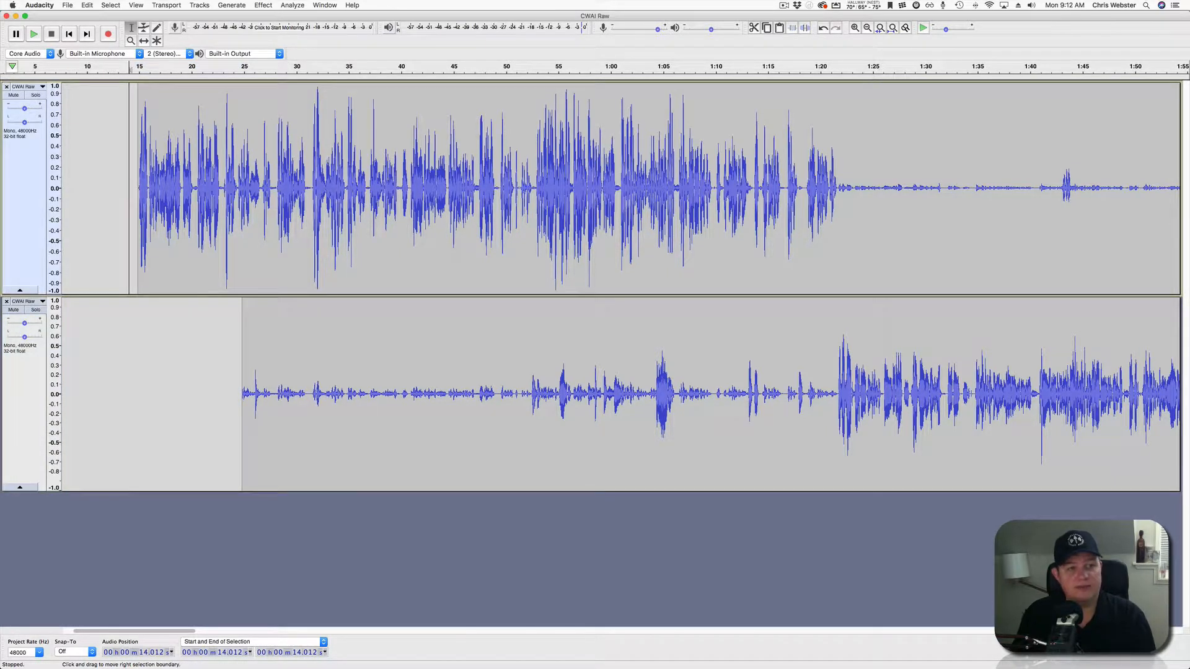
pyautogui.press('space')
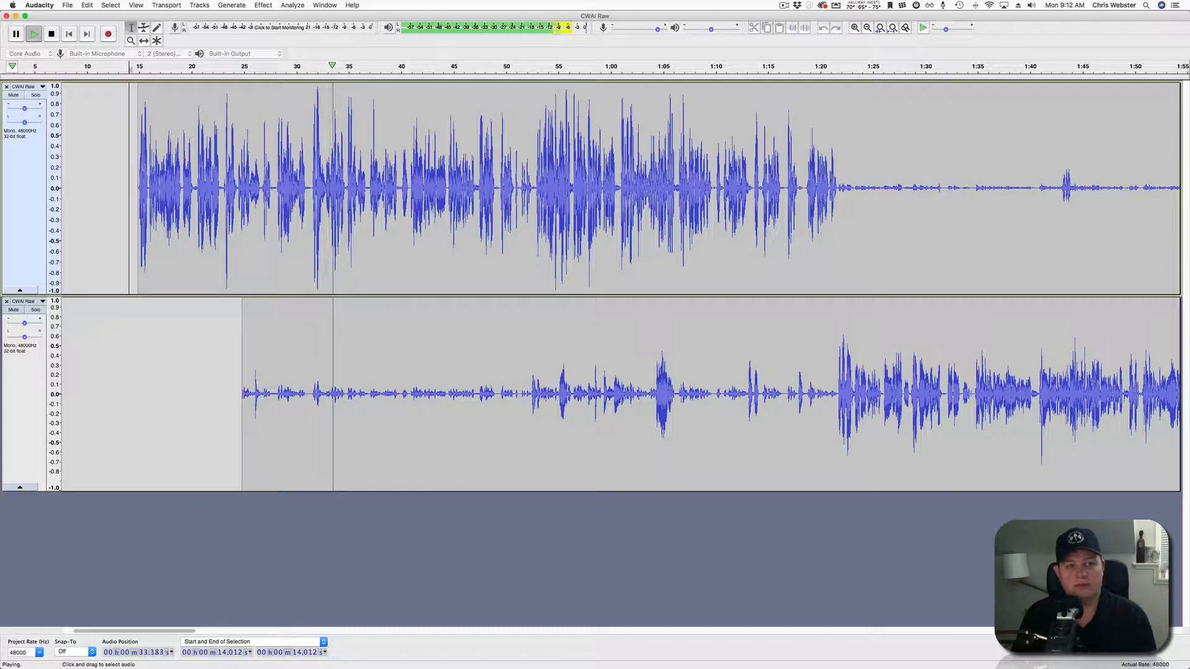
pyautogui.press('space')
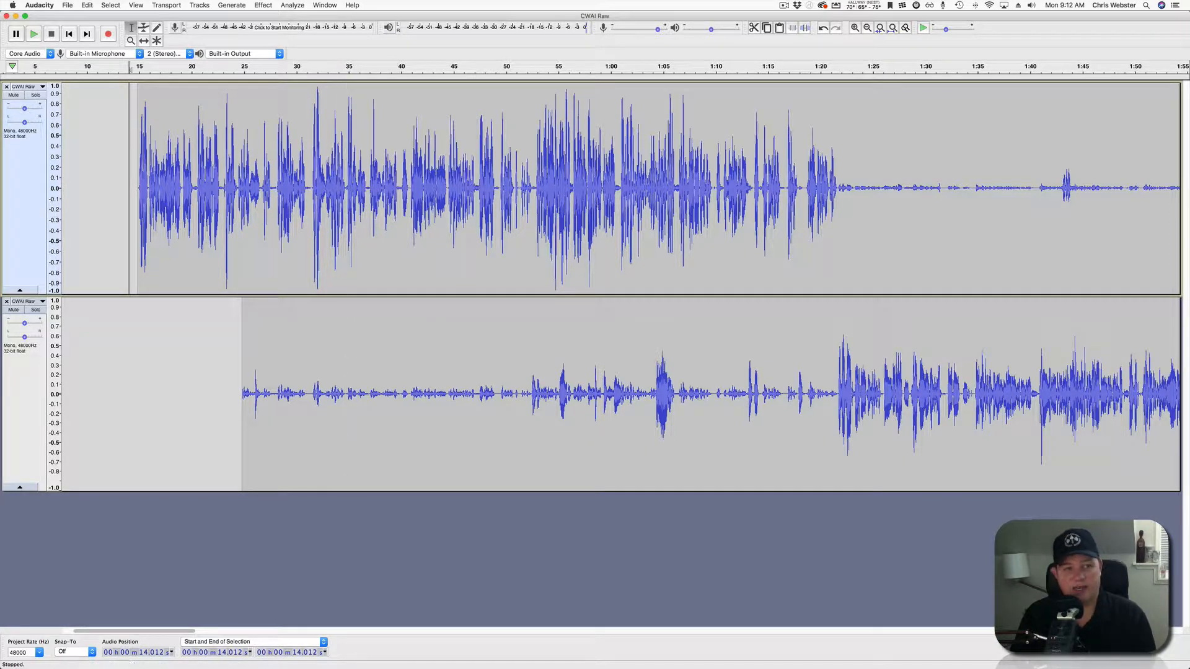
pyautogui.click(342, 76)
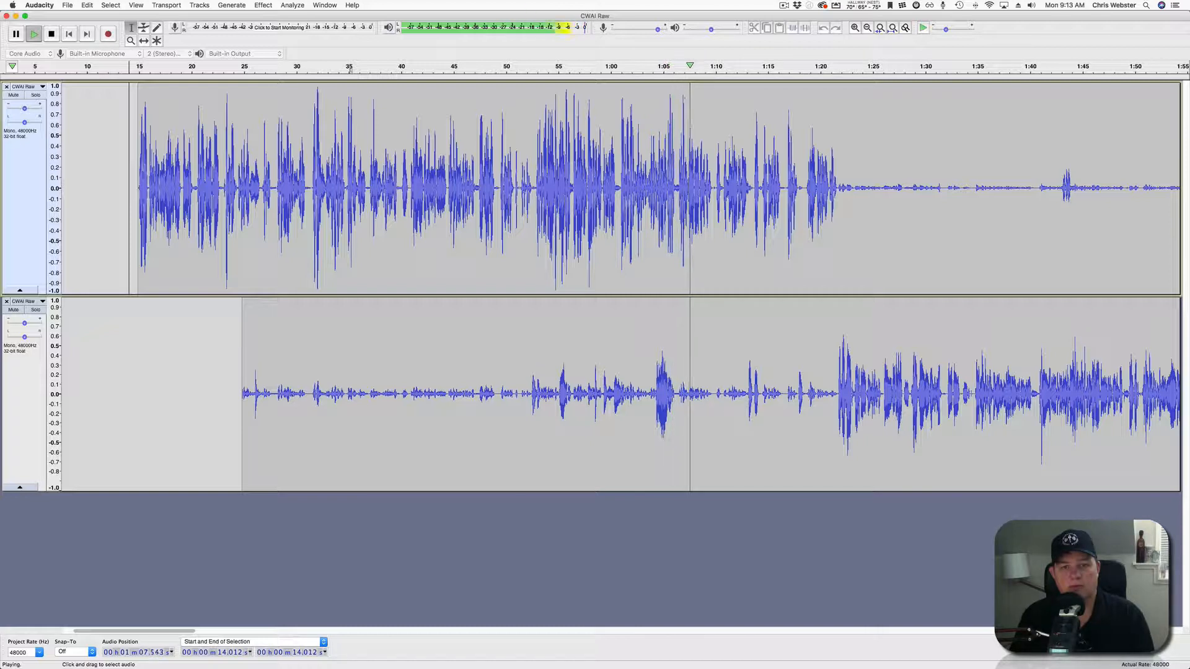
# Cut the ten-second passage from 50.9 s to 1:00.7 out of both tracks.
pyautogui.press('space')
pyautogui.click(472, 155)
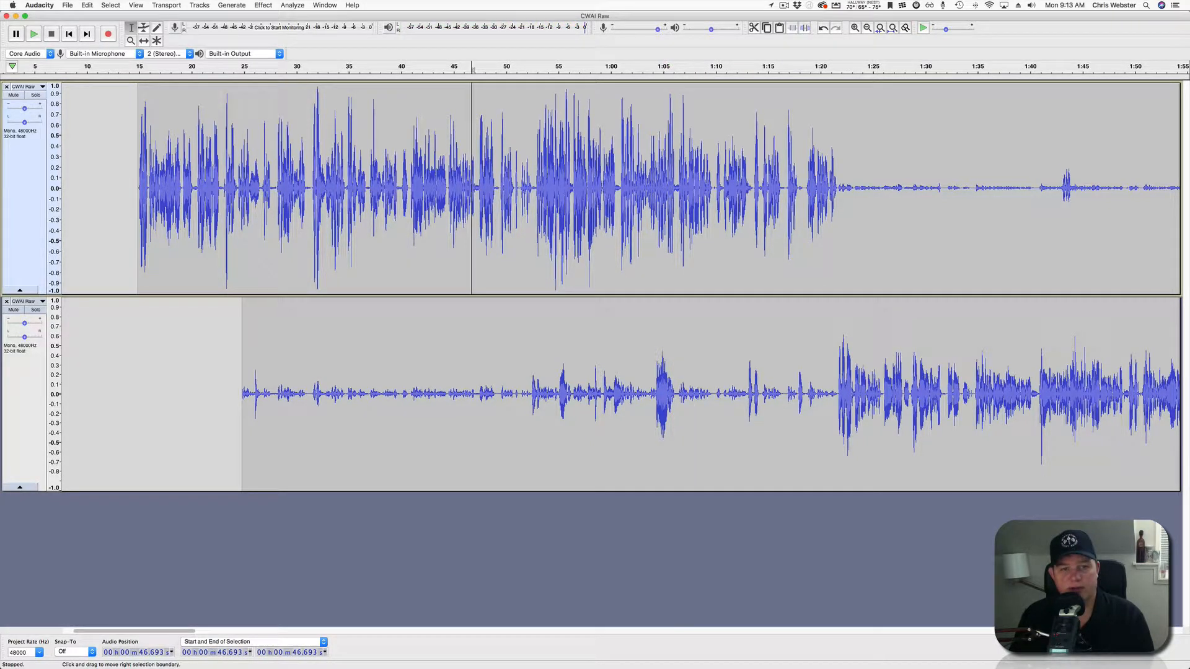
pyautogui.press('space')
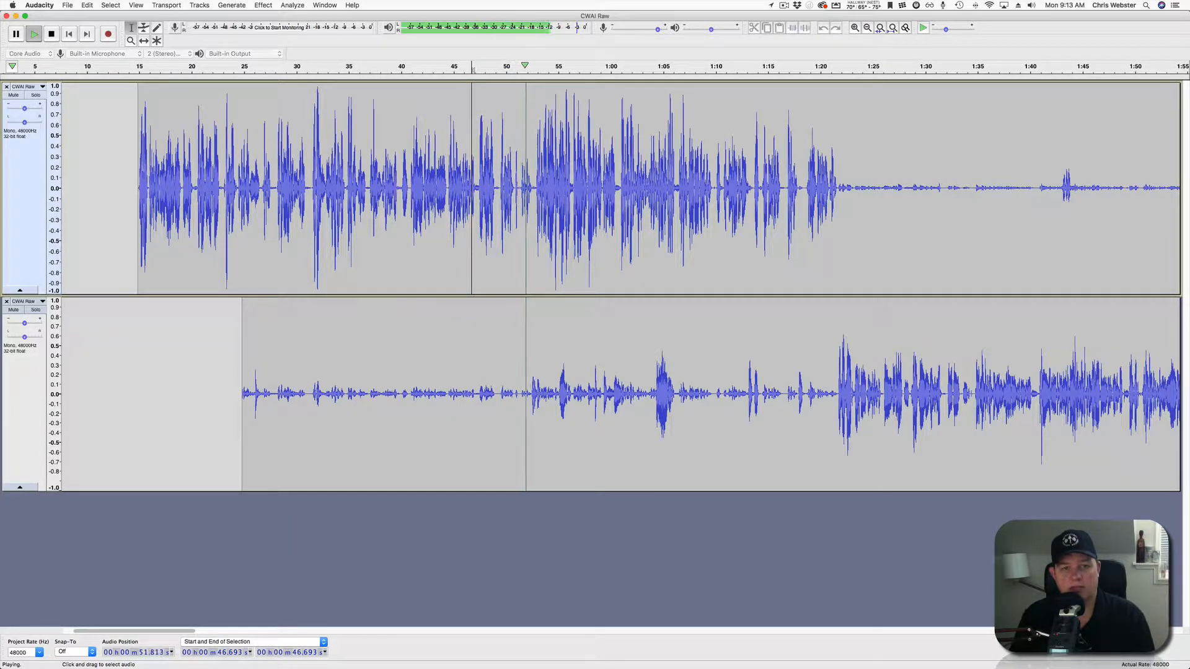
pyautogui.press('space')
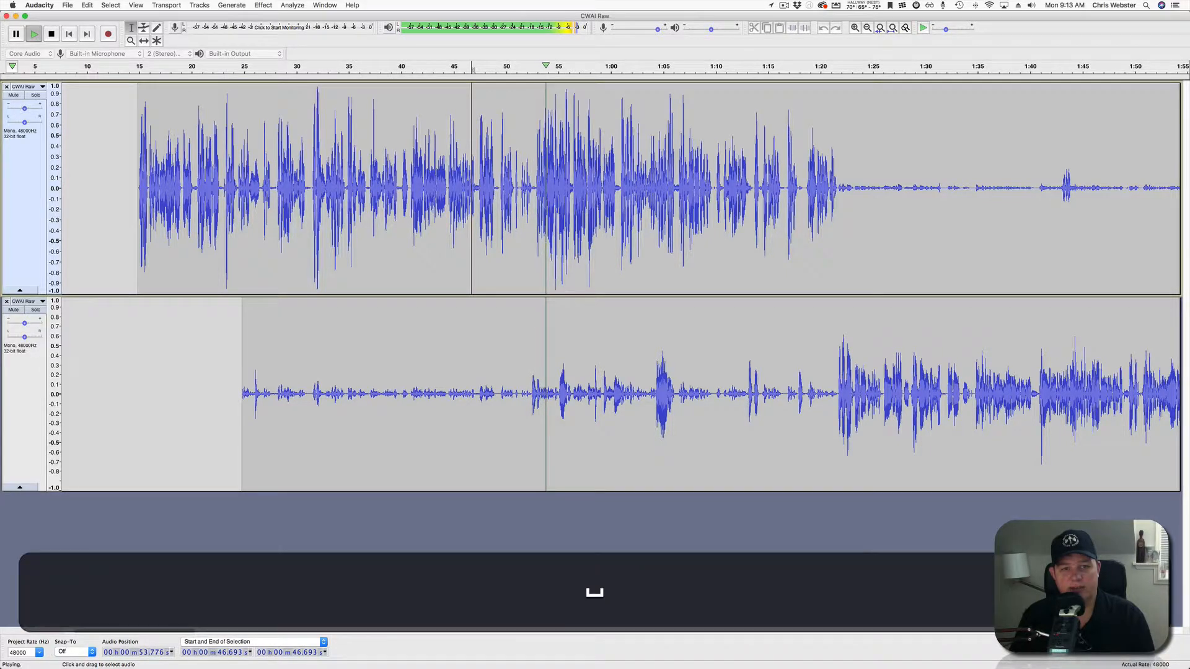
pyautogui.moveTo(515, 186); pyautogui.dragTo(617, 397)
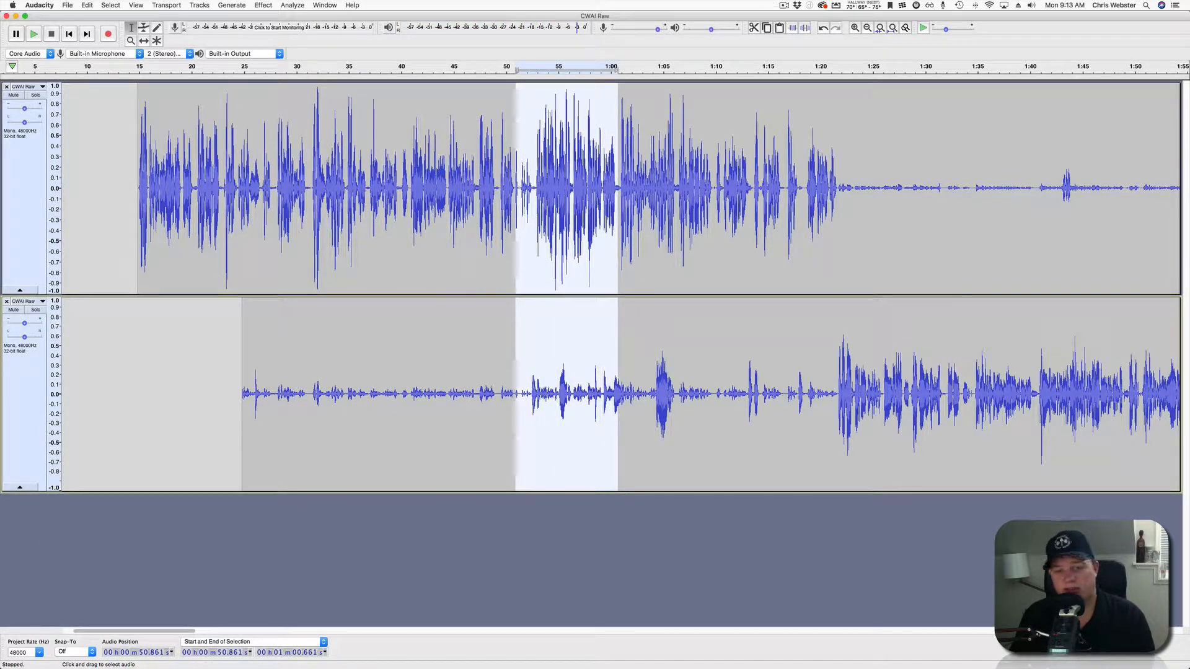
pyautogui.press('BackSpace')
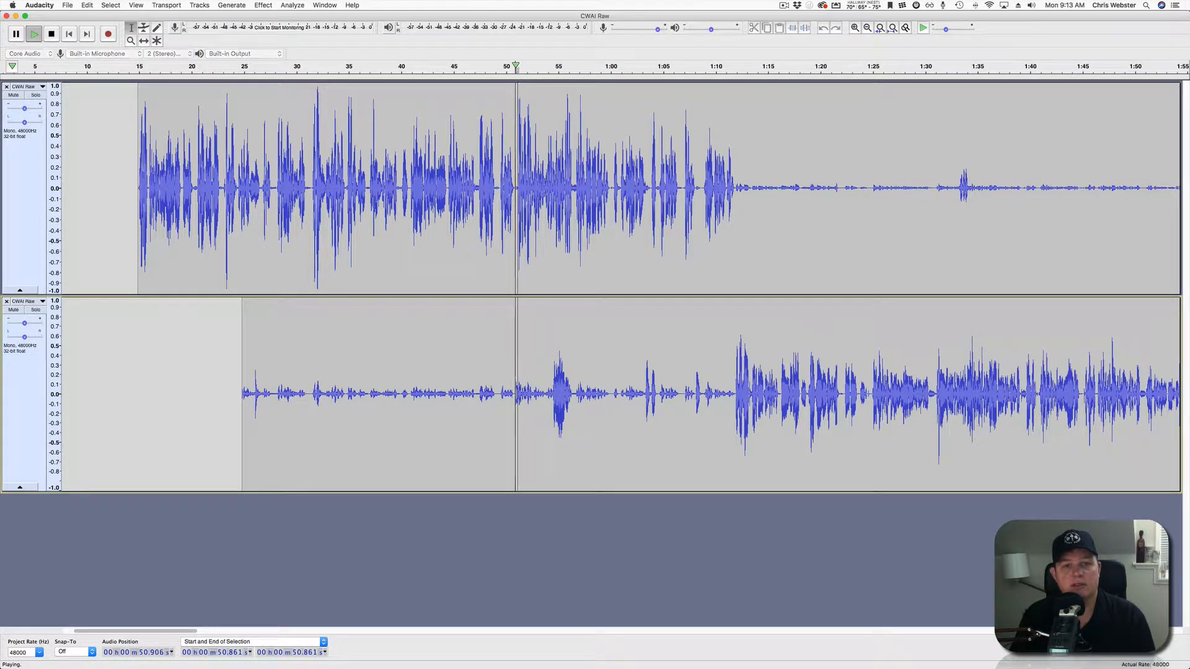
# Cut 51.0–56.5 s from both tracks, then select the lower track from 22.6 s to 54.8 s.
pyautogui.press('space')
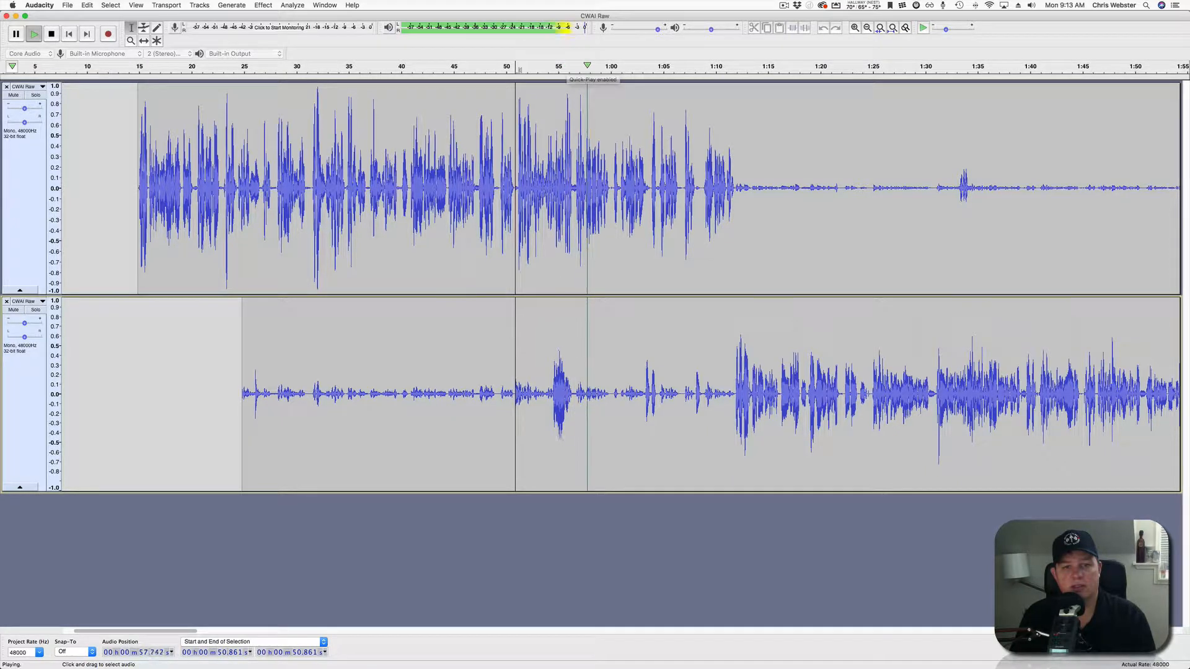
pyautogui.press('space')
pyautogui.click(512, 188)
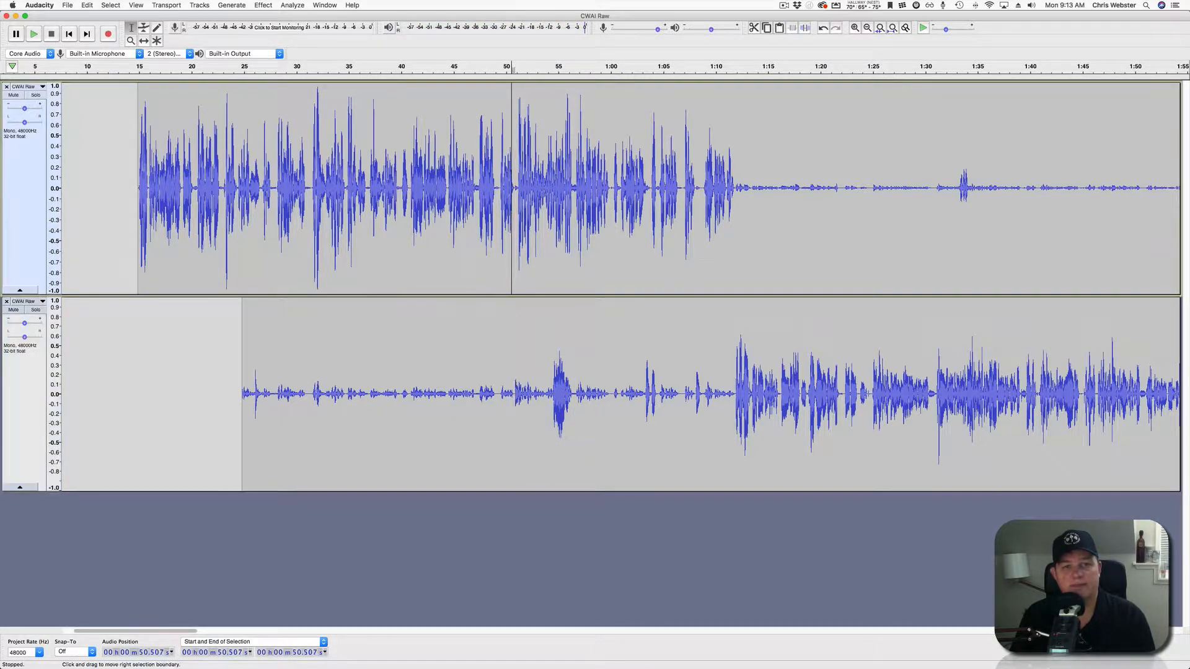
pyautogui.press('space')
pyautogui.click(498, 188)
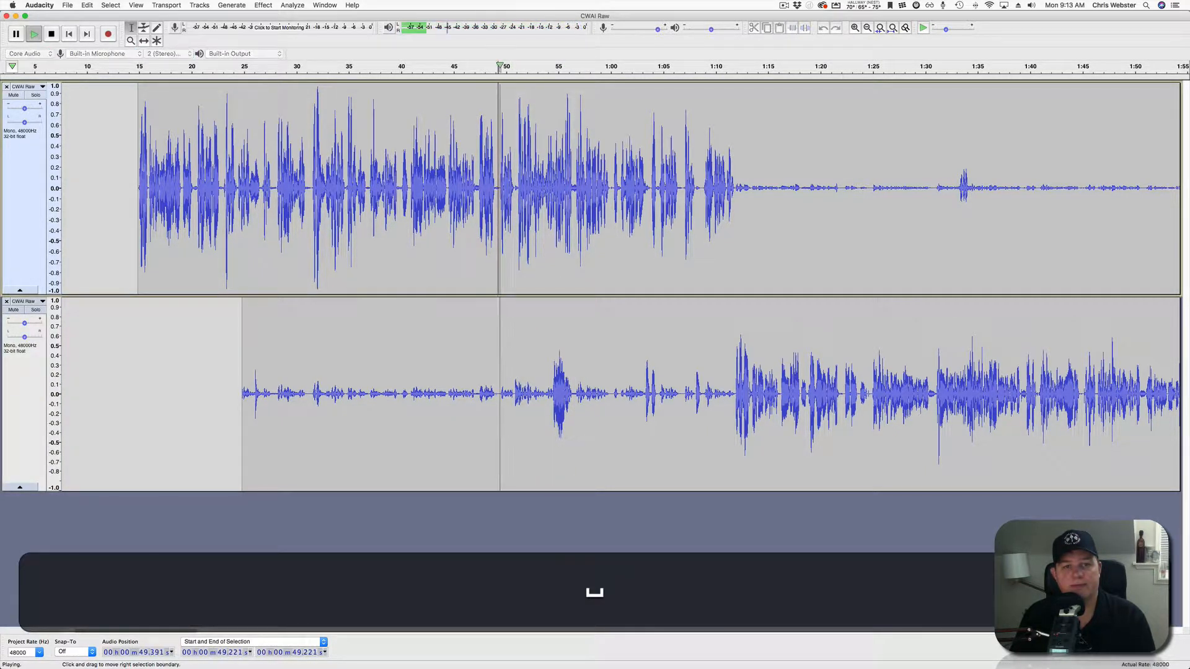
pyautogui.press('space')
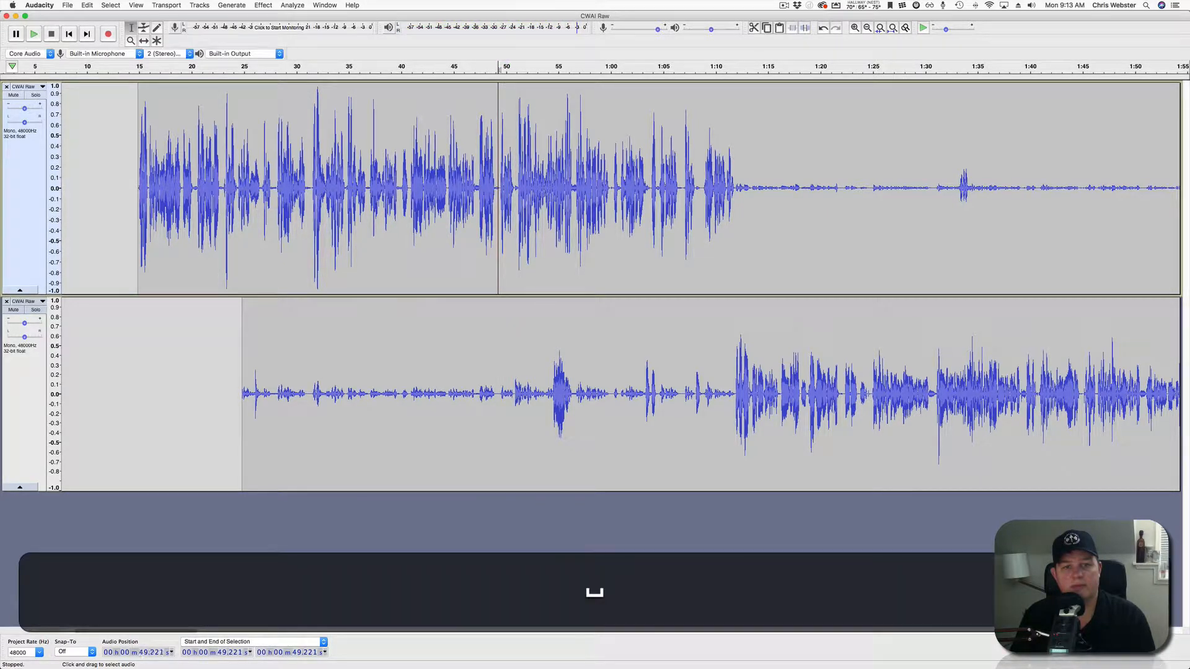
pyautogui.moveTo(517, 188); pyautogui.dragTo(574, 390)
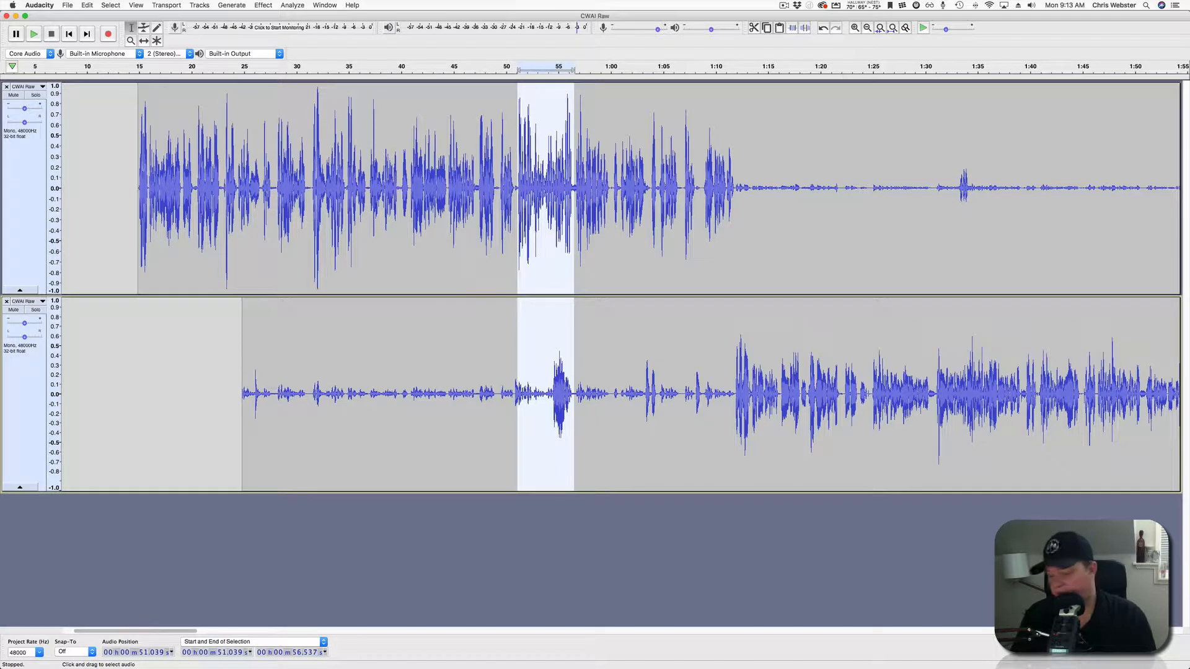
pyautogui.press('BackSpace')
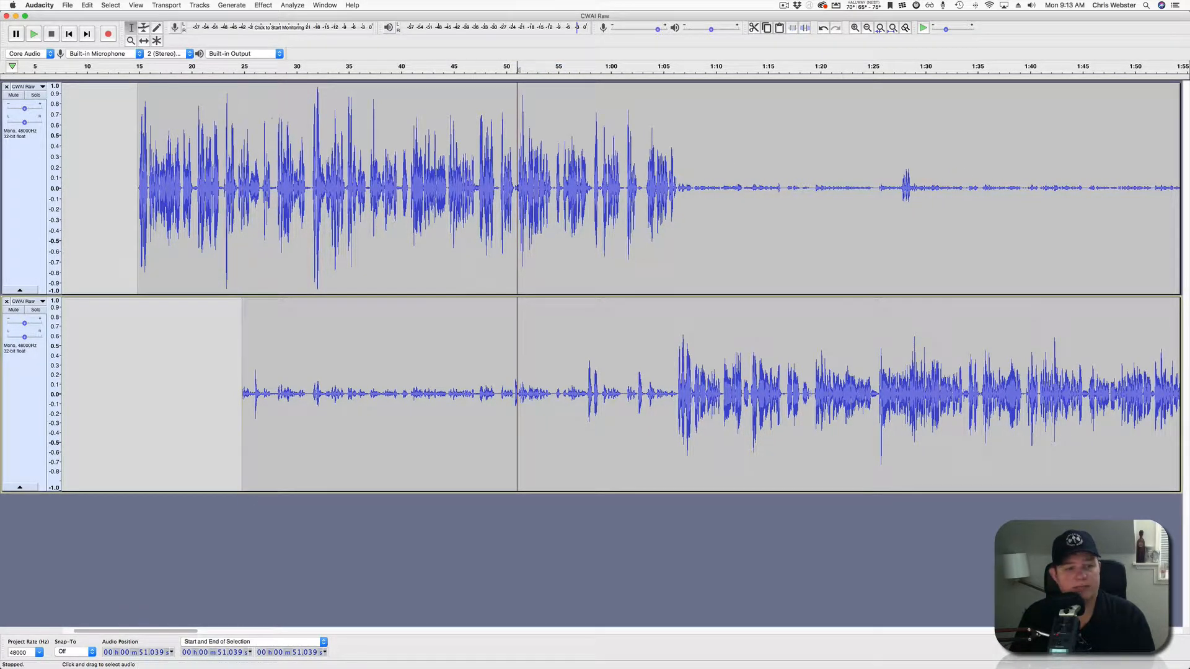
pyautogui.moveTo(219, 390); pyautogui.dragTo(555, 391)
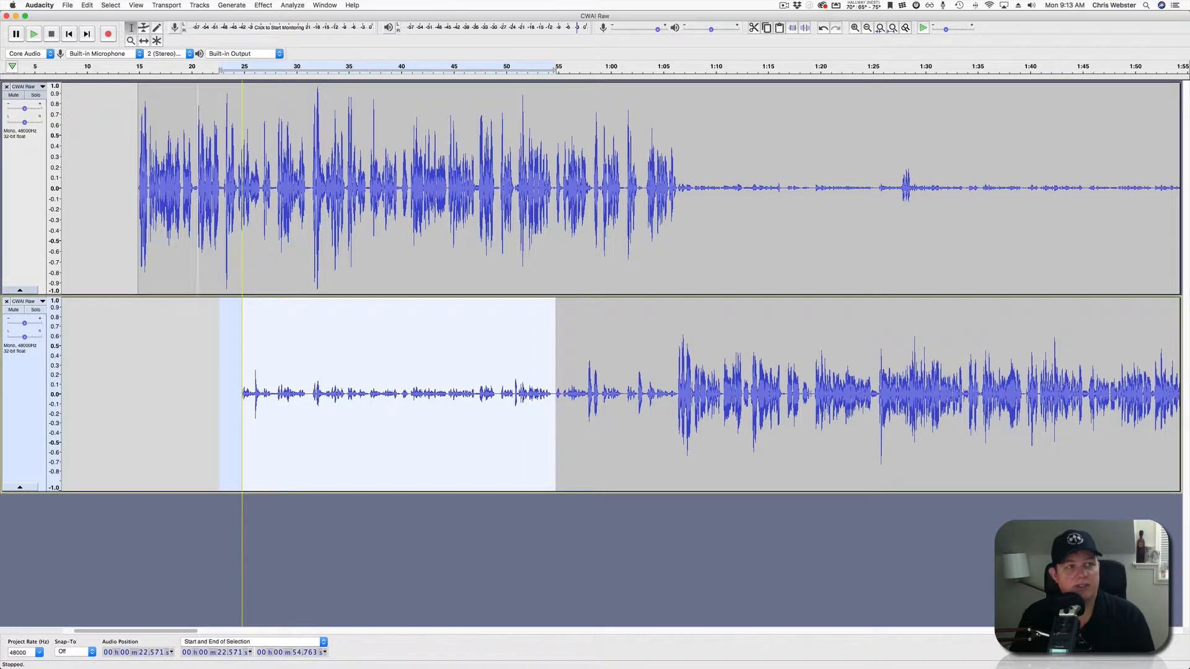
# Split-delete 22.6–54.8 s from the lower track via Edit > Remove Special, then play from near 48 s.
pyautogui.click(87, 5)
pyautogui.moveTo(110, 89)
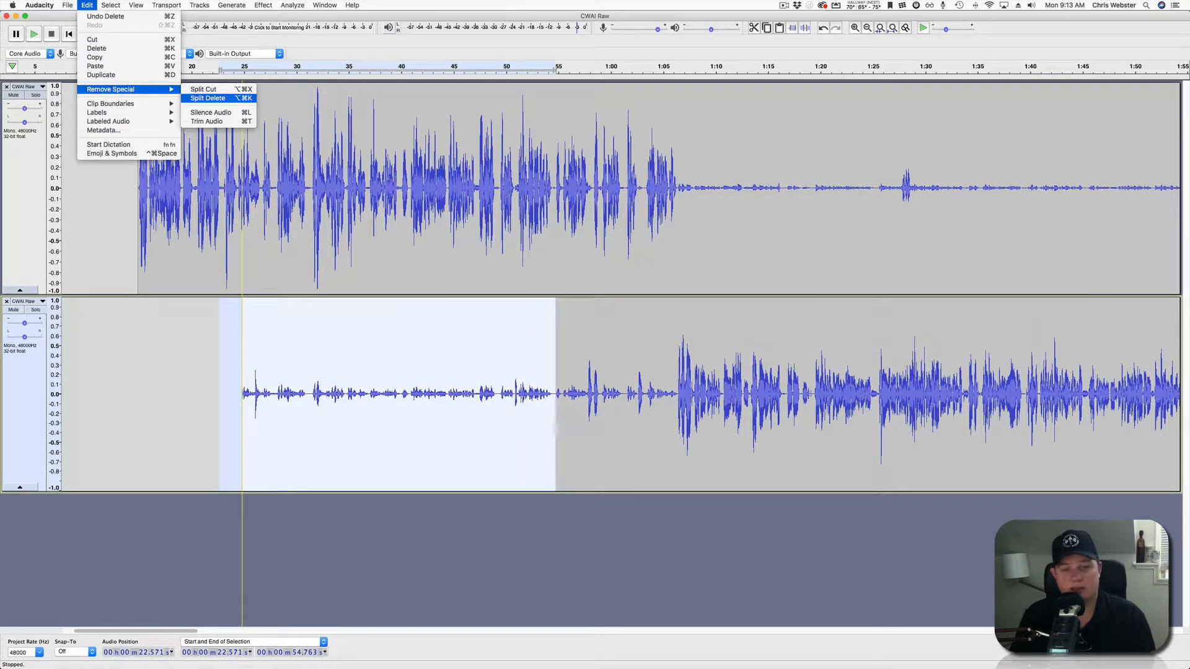
pyautogui.click(208, 98)
pyautogui.click(522, 365)
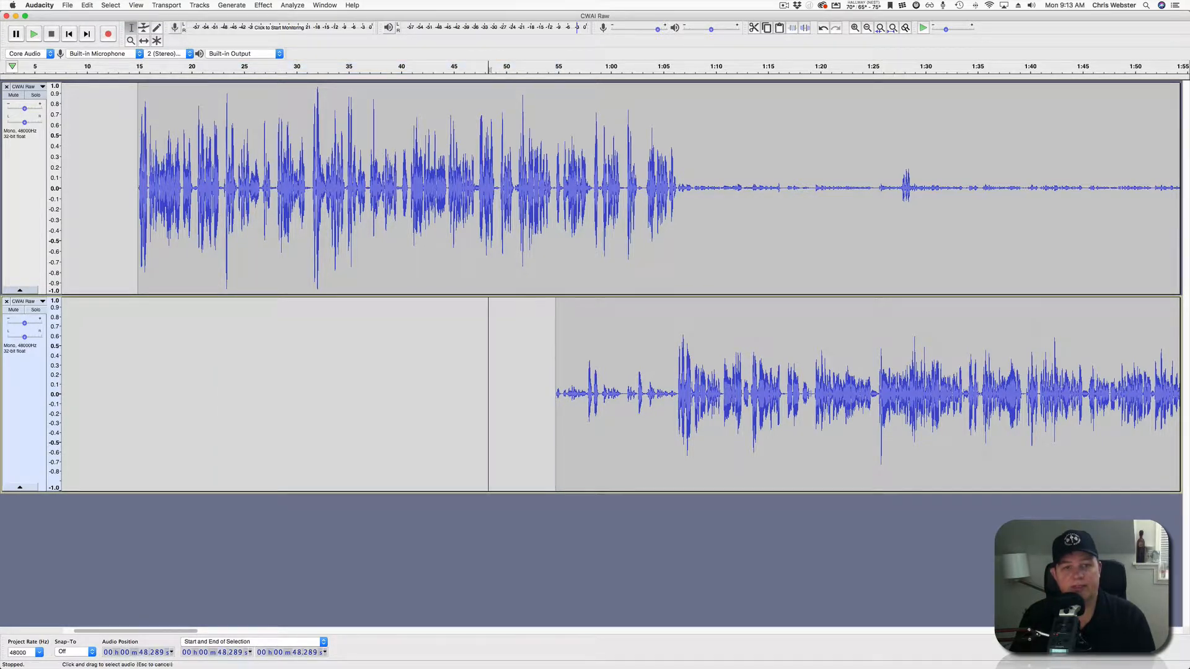
pyautogui.press('space')
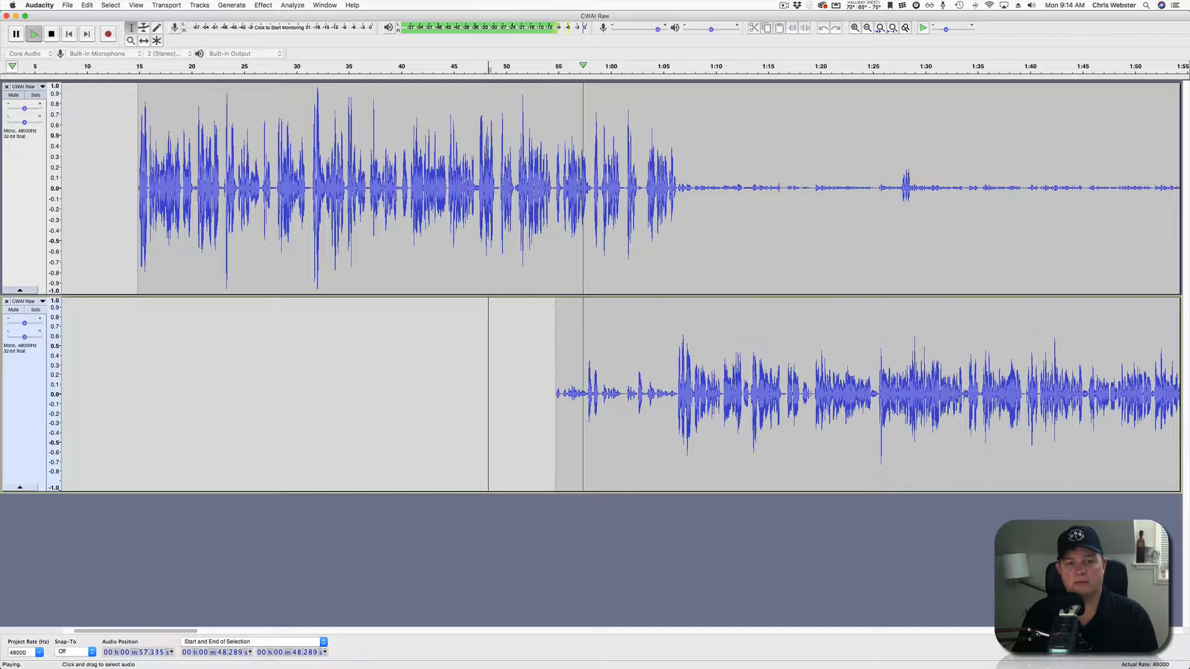
# Split-delete the lower track's crosstalk at 53.5–57.7 s and listen from about 56.5 s.
pyautogui.press('space')
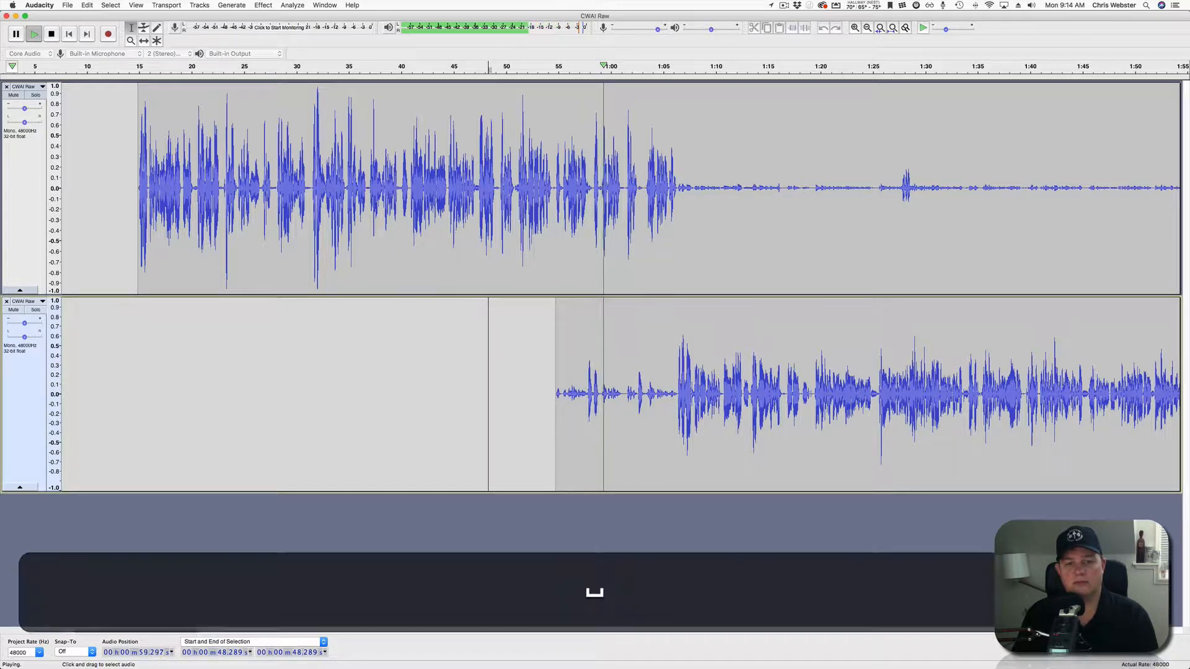
pyautogui.moveTo(543, 396); pyautogui.dragTo(586, 396)
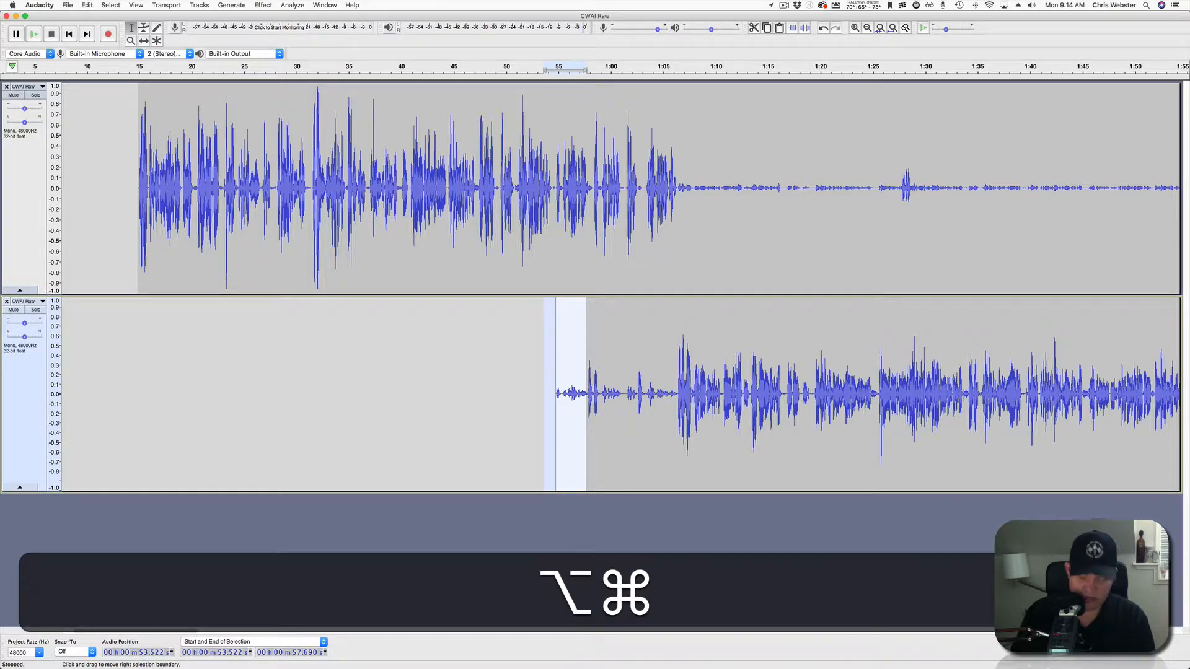
pyautogui.press('alt+super+k')
pyautogui.click(574, 396)
pyautogui.press('space')
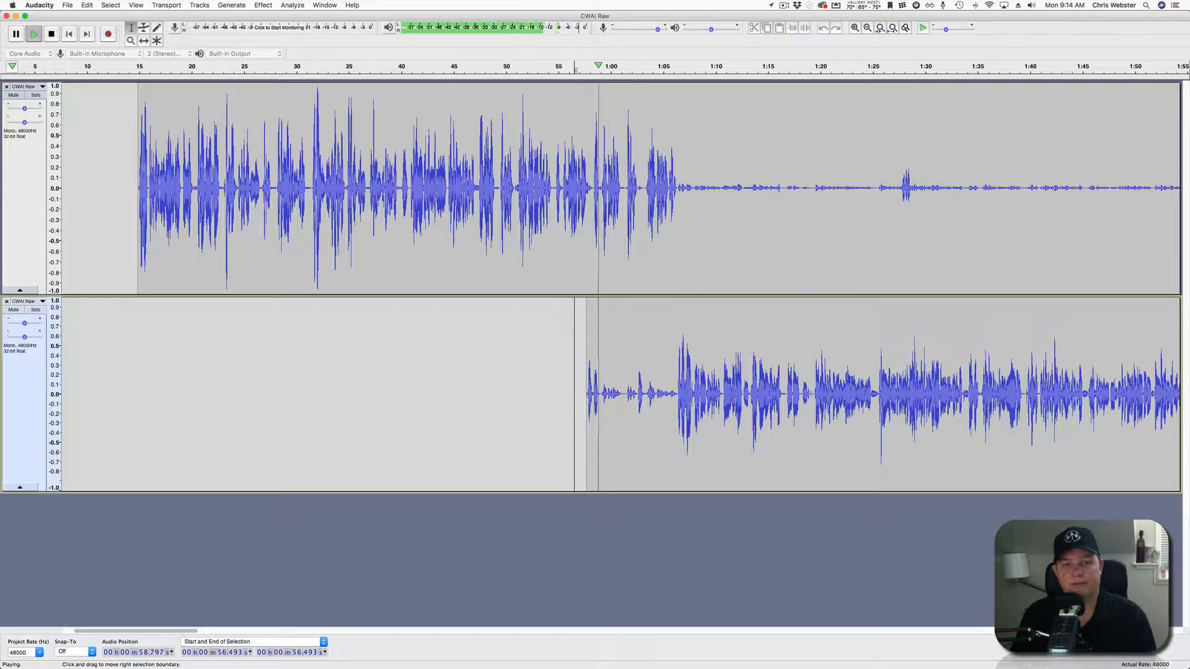
# Split-delete the lower track's crosstalk at 59.1 s–1:02.4 and listen from about 1:01.
pyautogui.moveTo(601, 397); pyautogui.dragTo(635, 396)
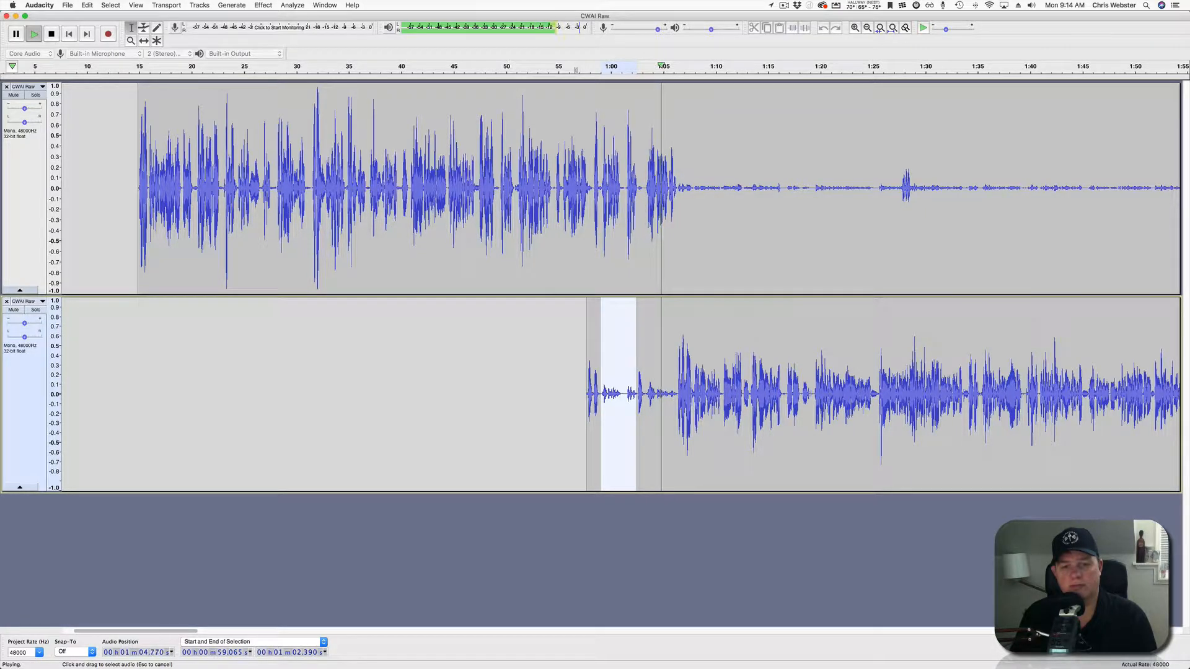
pyautogui.press('space')
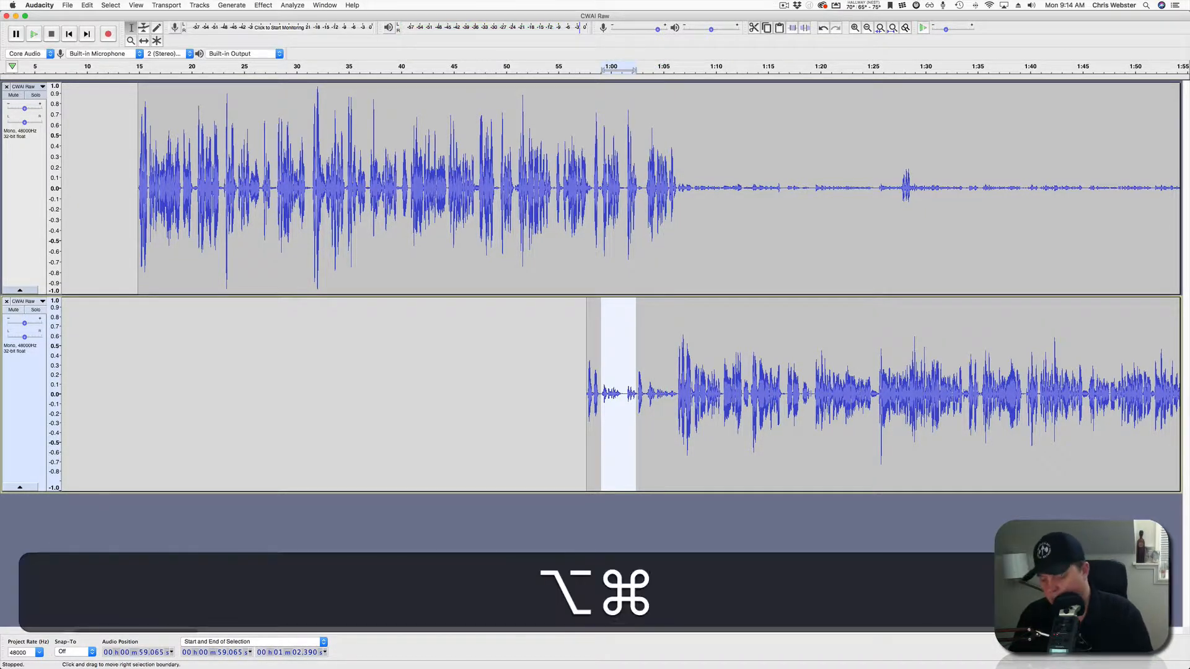
pyautogui.press('alt+super+k')
pyautogui.click(621, 396)
pyautogui.press('space')
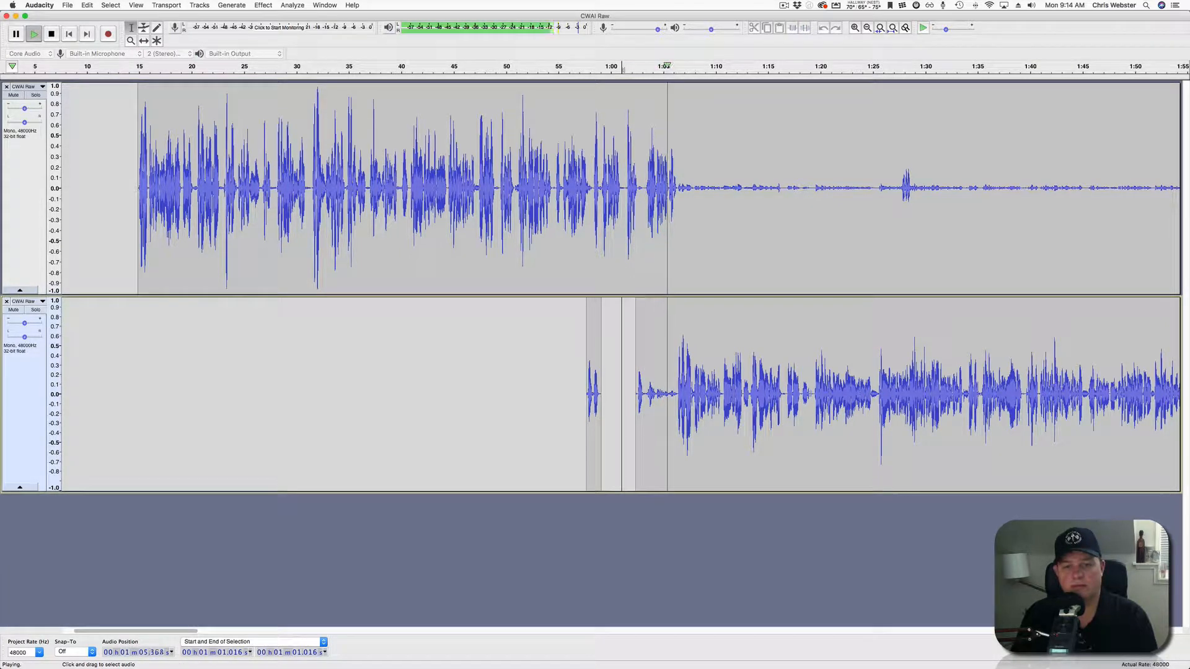
pyautogui.press('space')
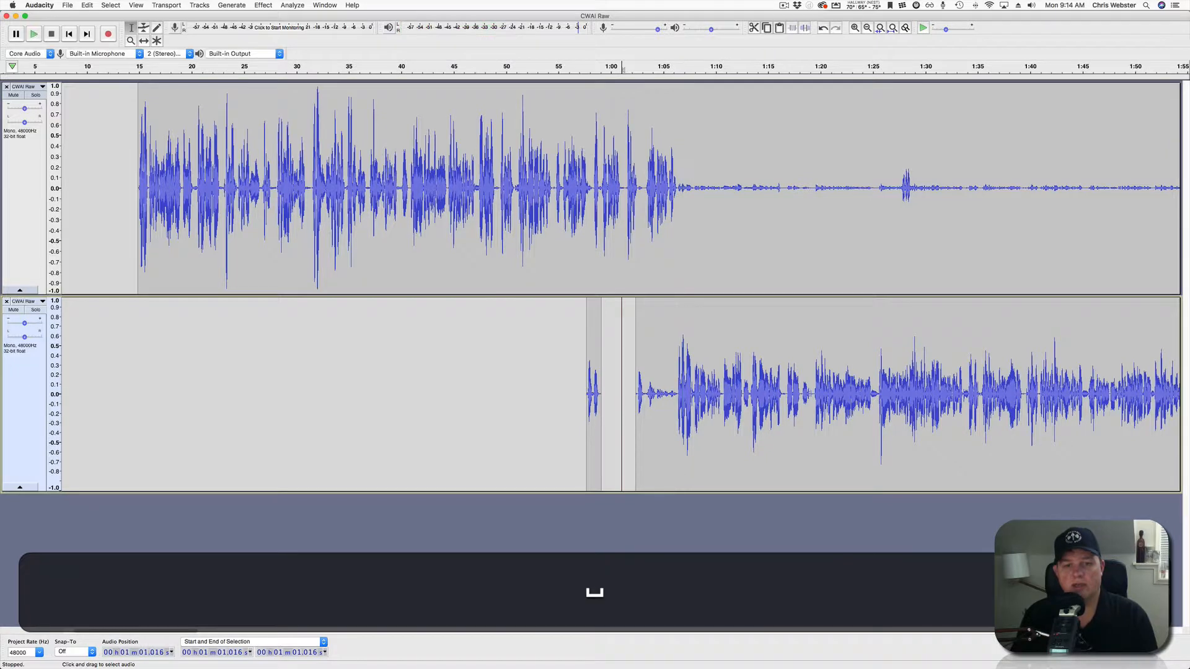
# Silence 1:03.3–1:06.2 on the lower track, undoing an accidental trim, then select upper 1:06.5–1:27.7.
pyautogui.moveTo(645, 397); pyautogui.dragTo(675, 397)
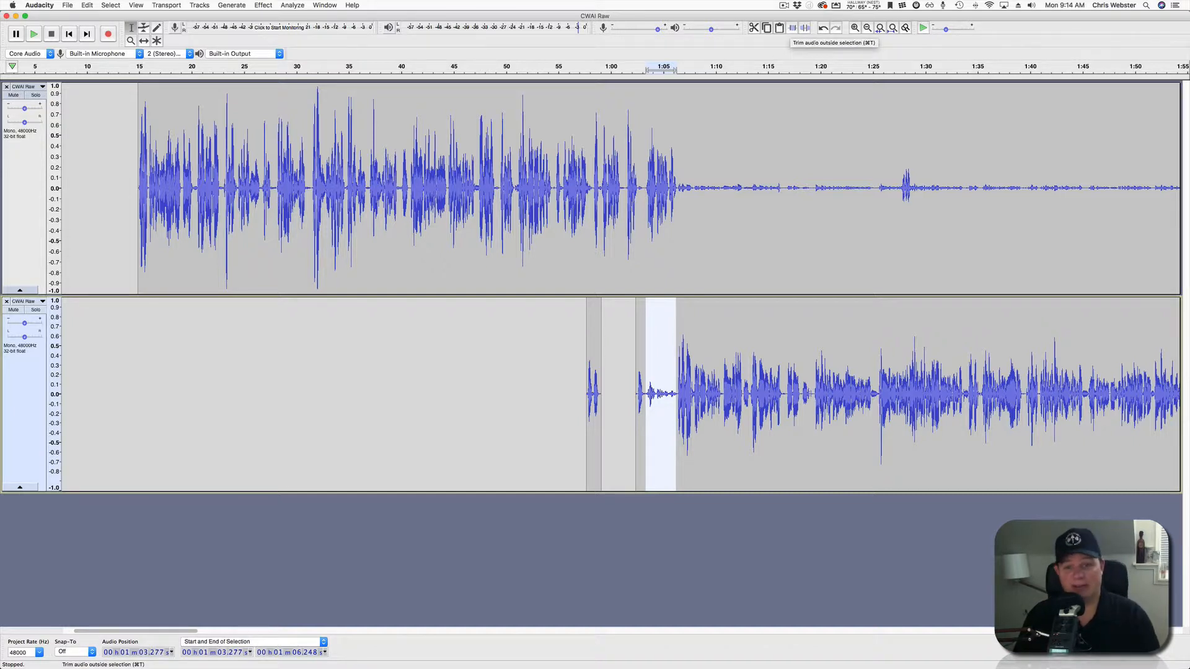
pyautogui.click(793, 28)
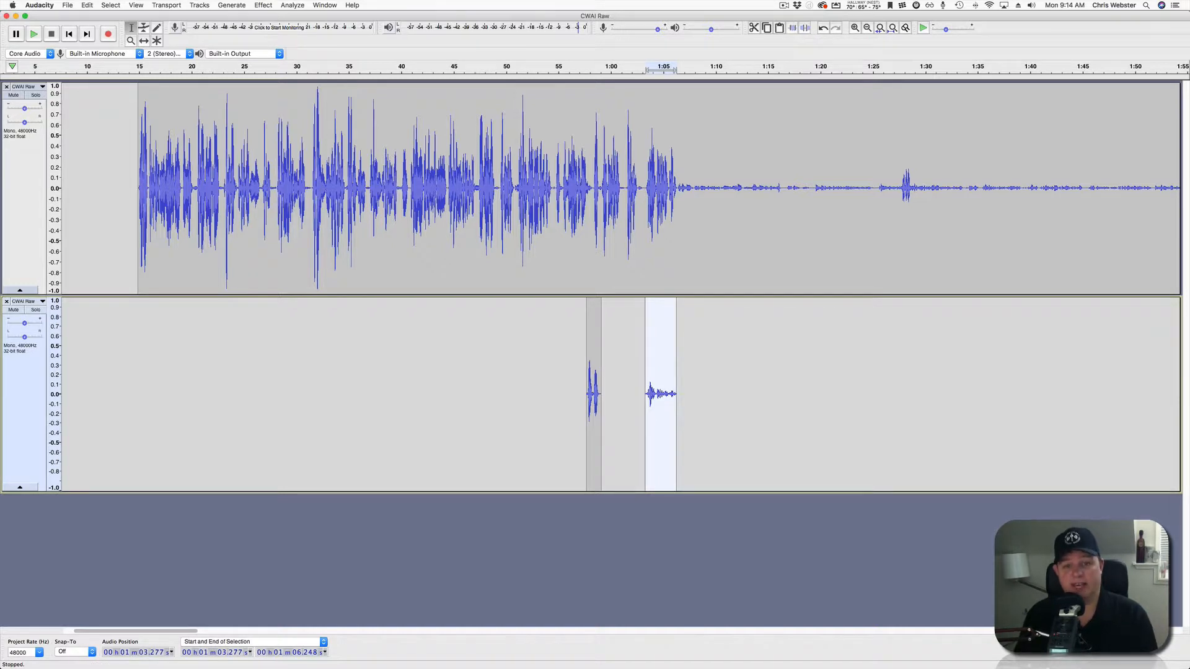
pyautogui.press('super+z')
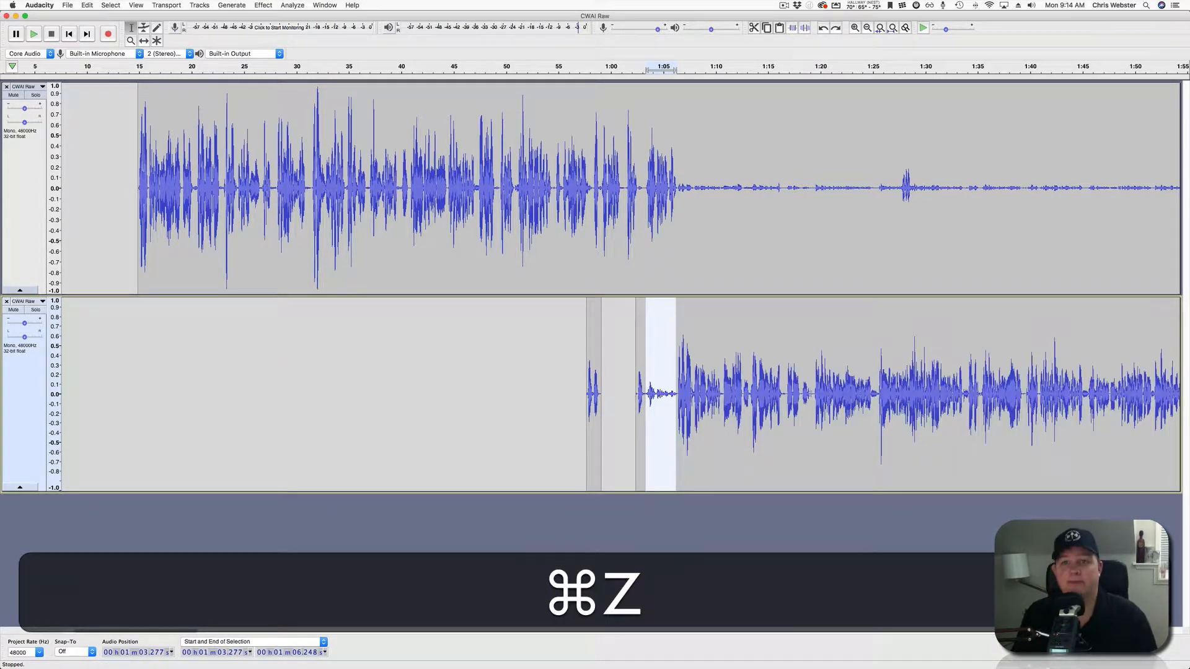
pyautogui.click(805, 28)
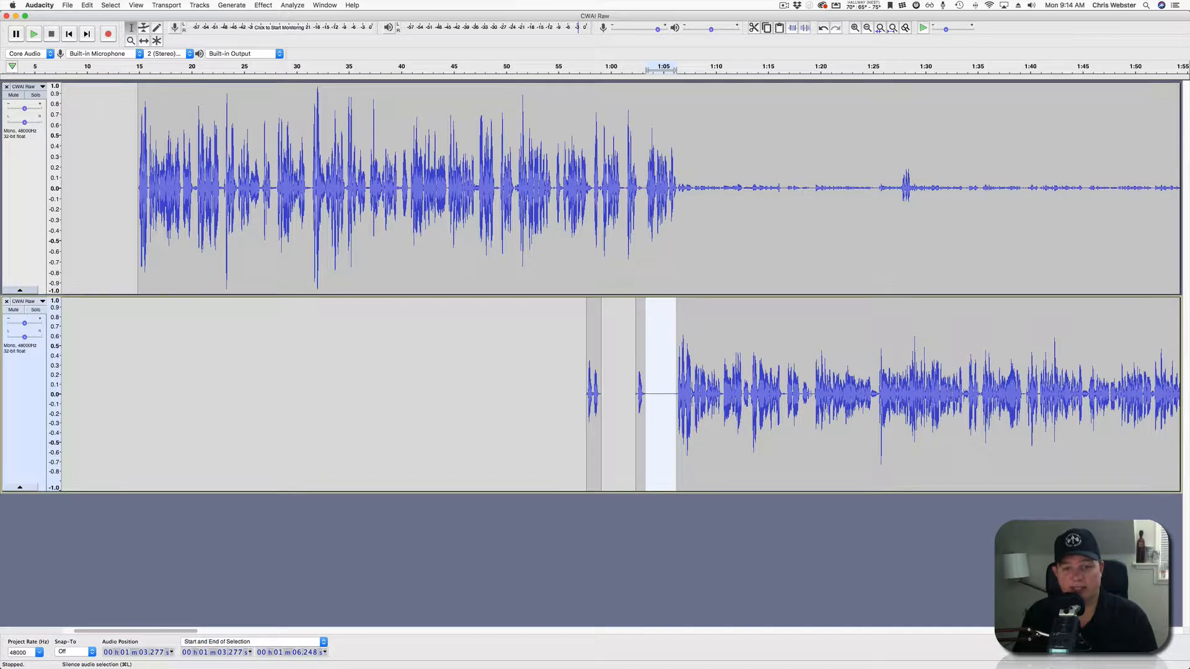
pyautogui.click(657, 396)
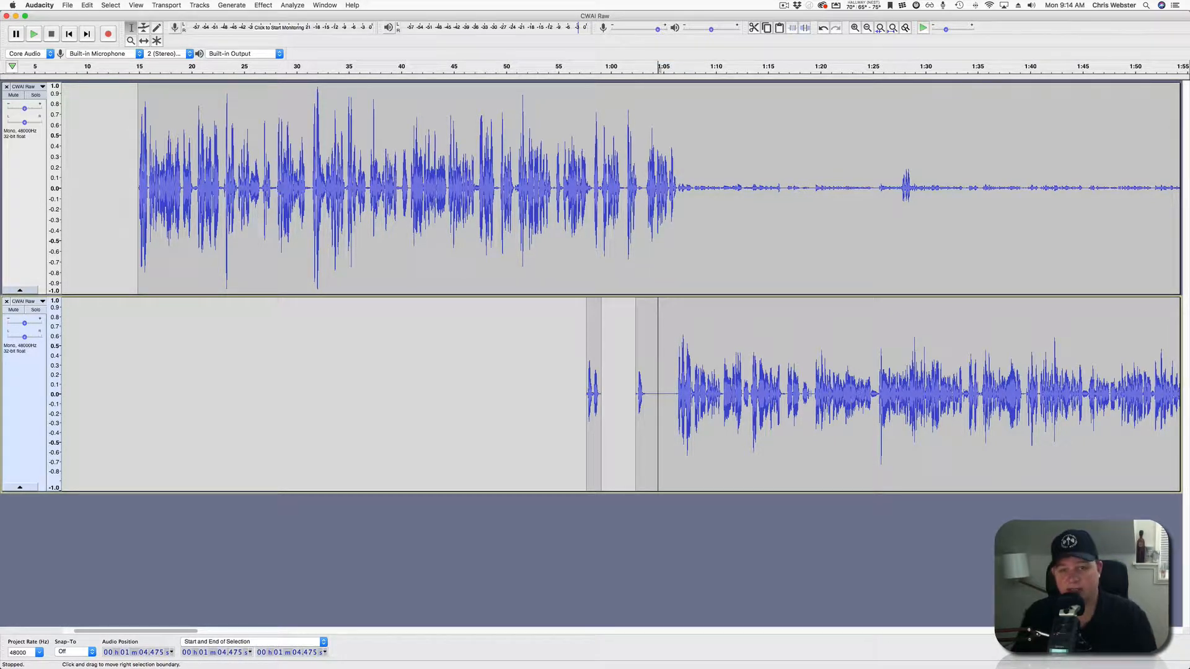
pyautogui.moveTo(679, 186); pyautogui.dragTo(900, 186)
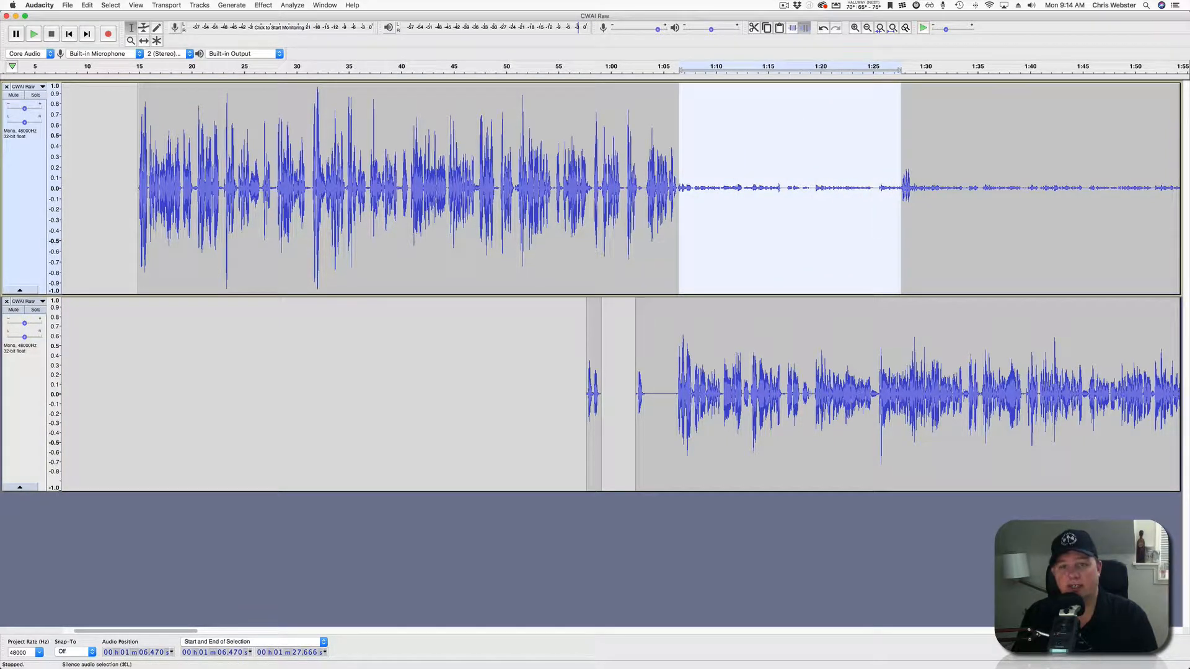
# Play from 1:05 to check the silenced upper-track stretch up to 1:27.7.
pyautogui.click(665, 198)
pyautogui.press('space')
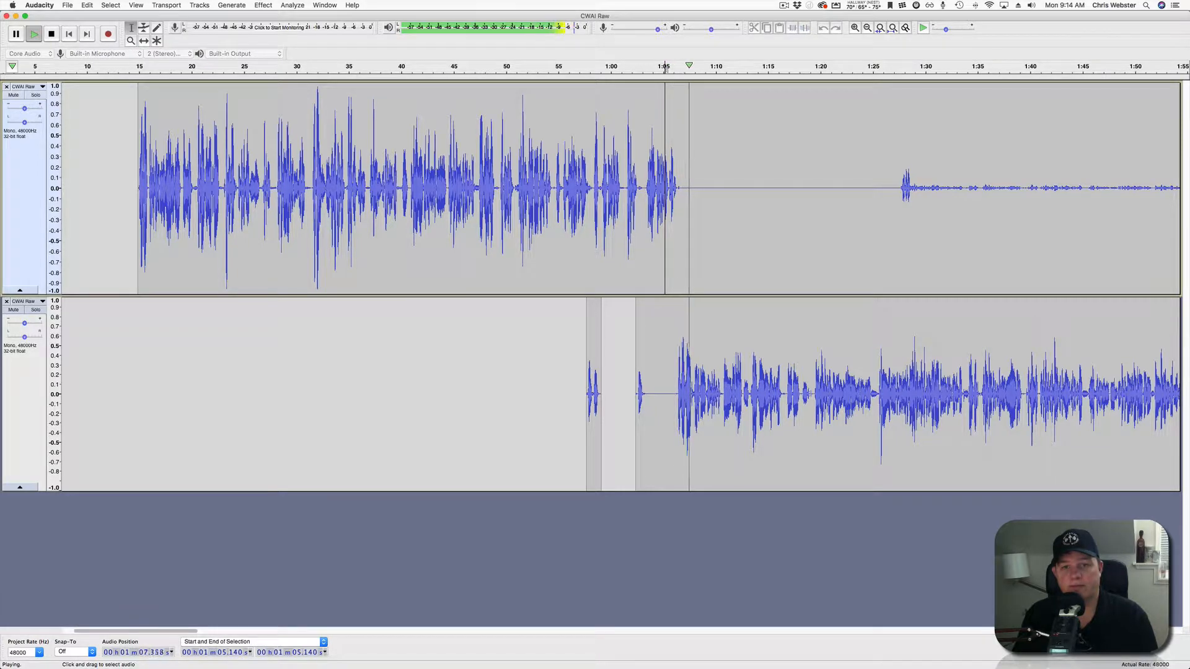
pyautogui.hscroll(10, 620, 285)
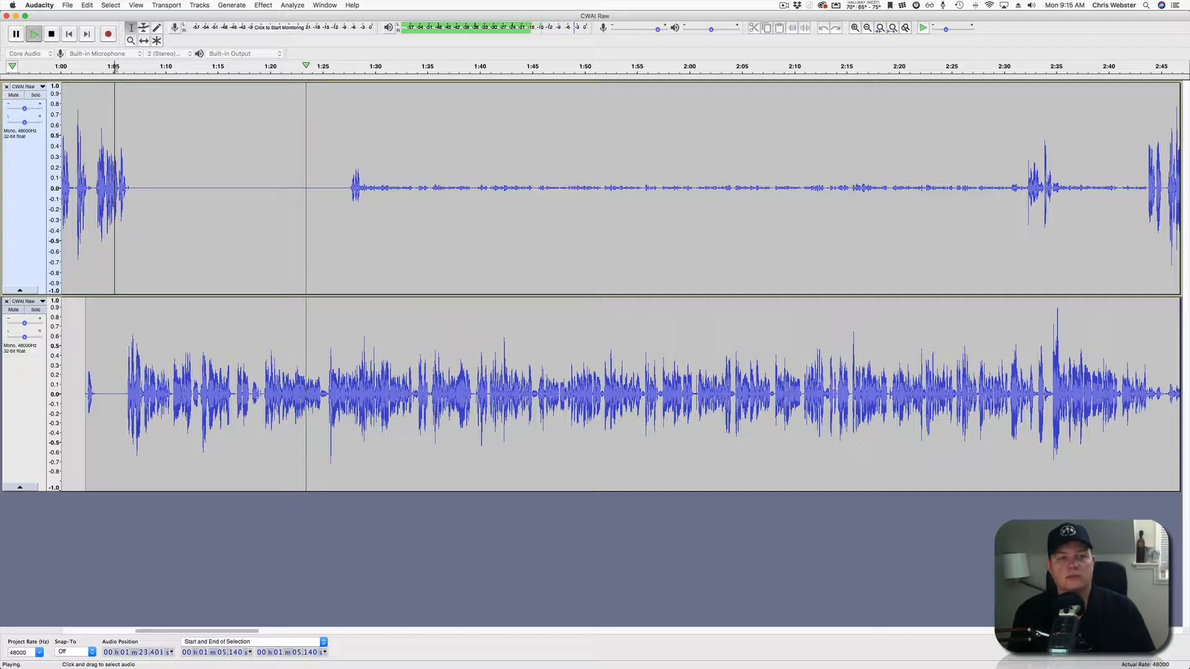
# Zoom in and frame roughly 1:25–1:40, listening where the upper track's speaker resumes.
pyautogui.press('super+1')
pyautogui.press('space')
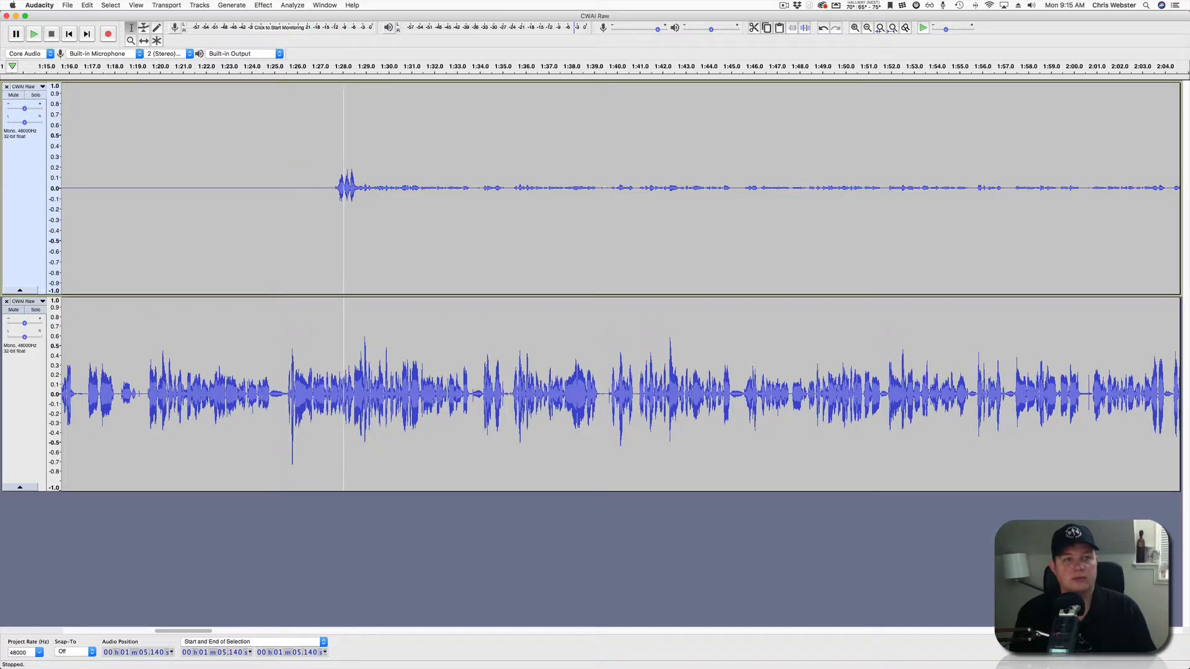
pyautogui.press('space')
pyautogui.press('space')
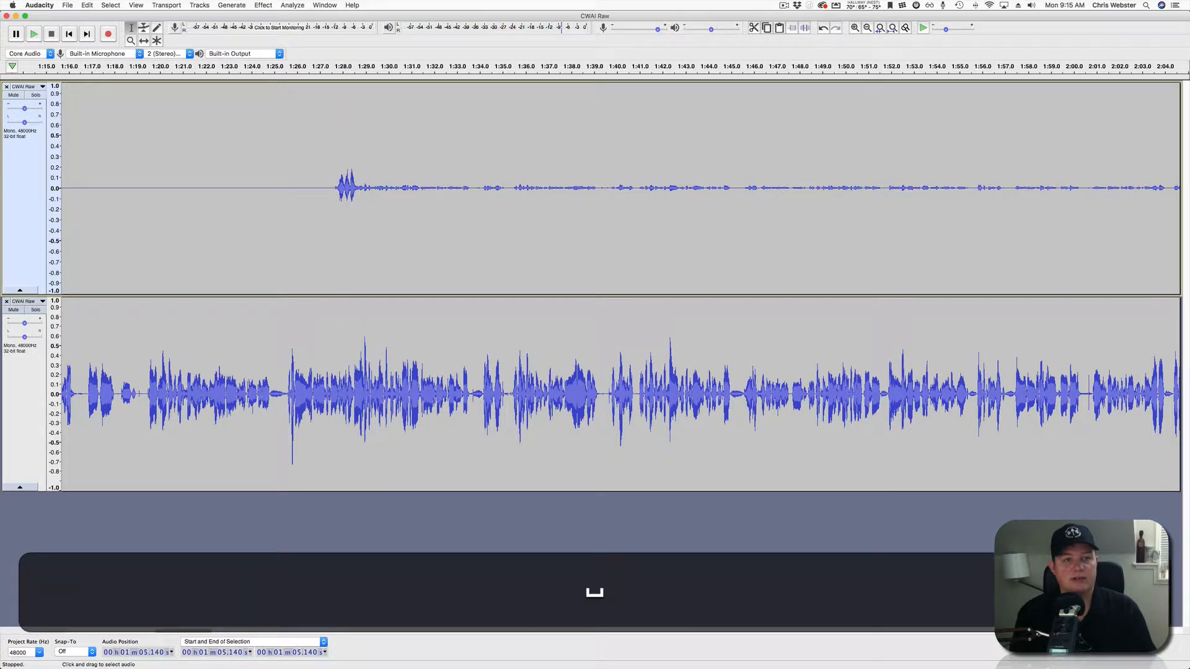
pyautogui.scroll(1, 365, 285)
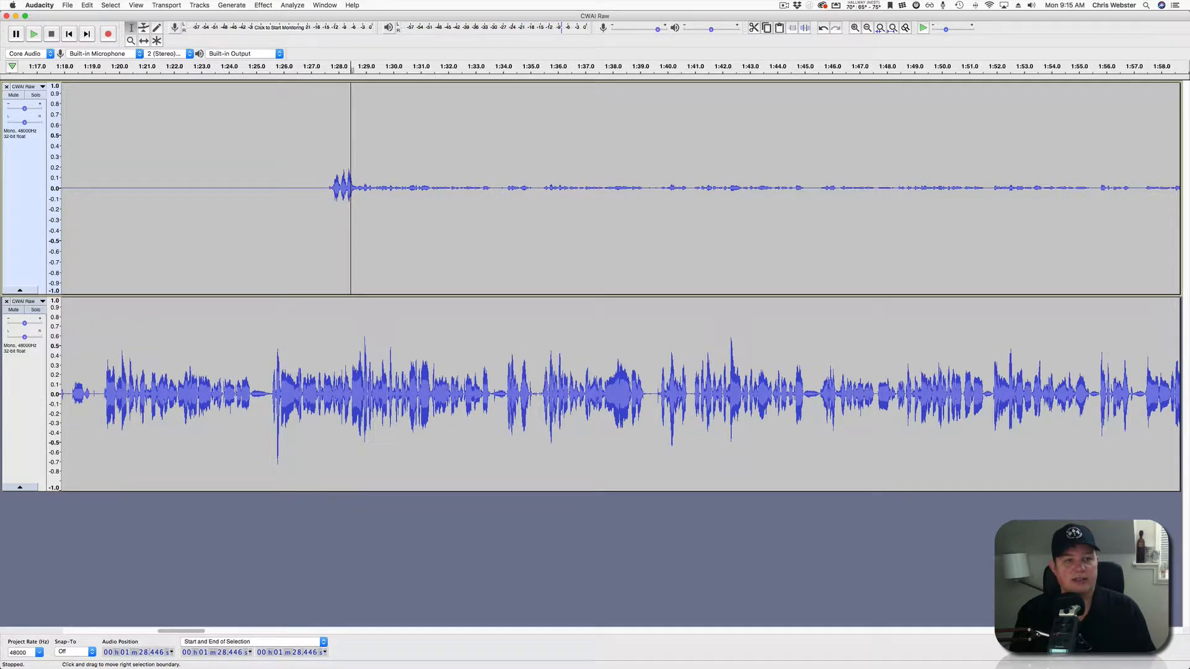
pyautogui.scroll(2, 351, 285)
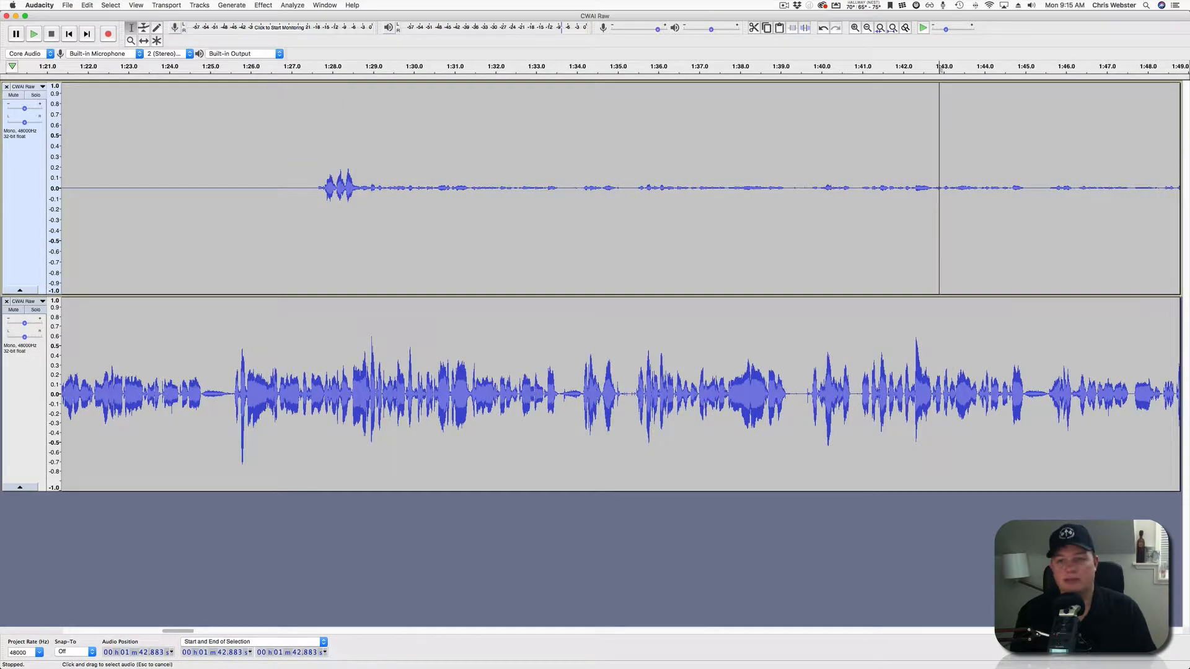
pyautogui.scroll(2, 939, 285)
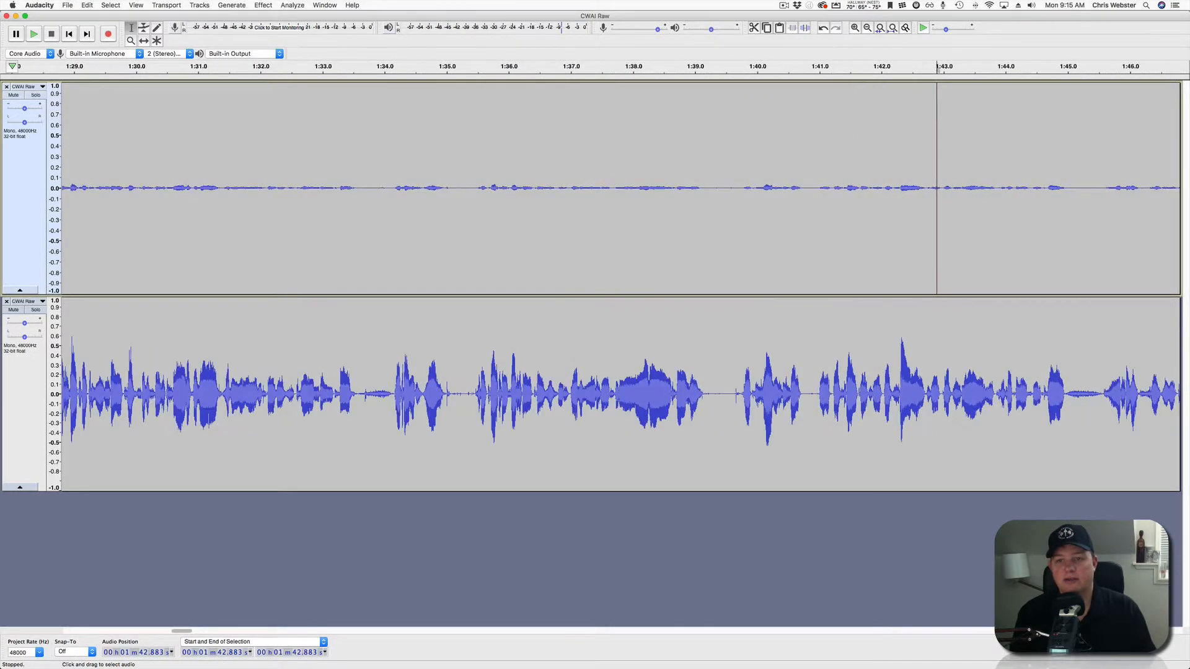
pyautogui.scroll(2, 310, 285)
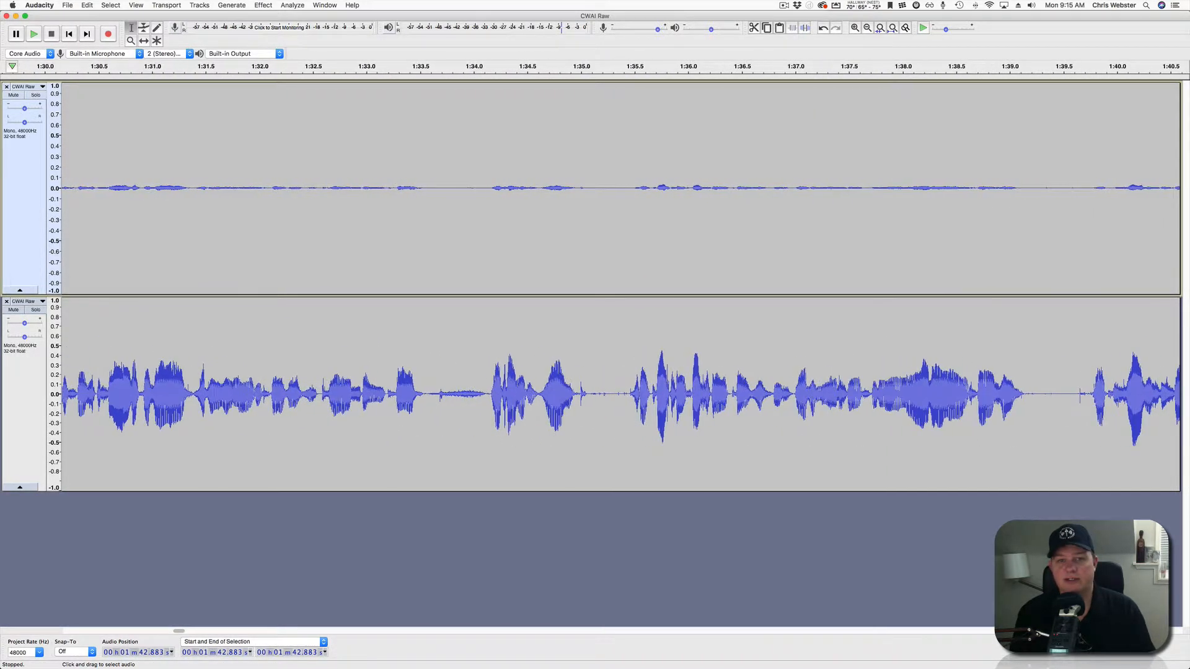
pyautogui.scroll(-3, 309, 285)
pyautogui.scroll(-3, 816, 285)
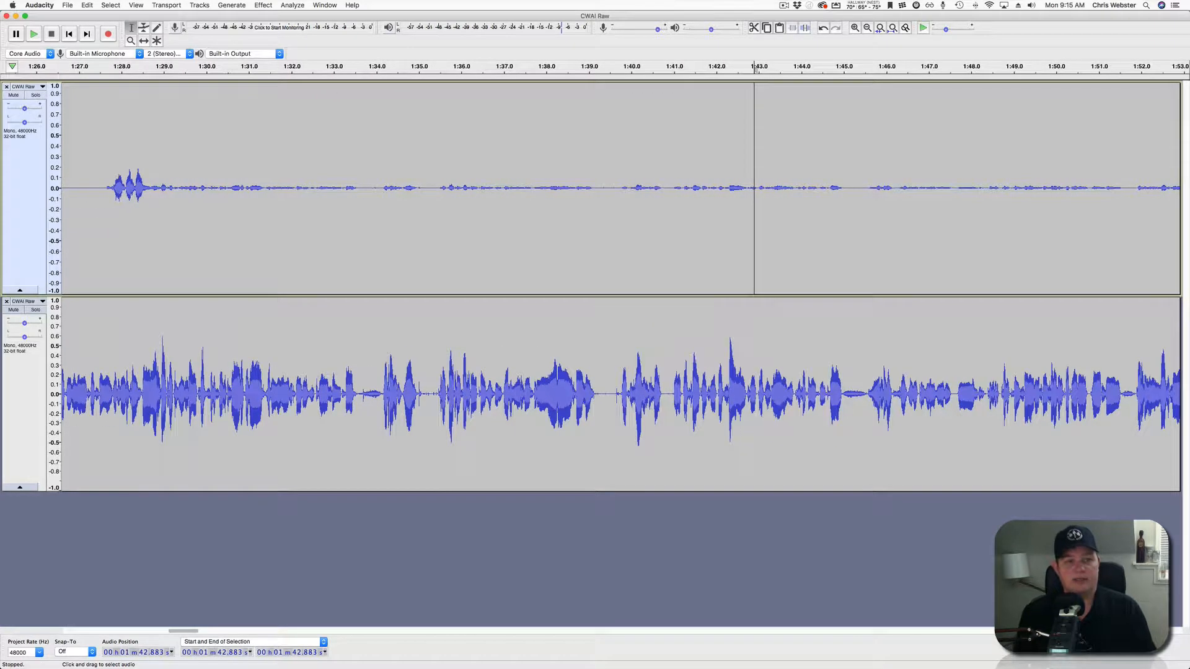
pyautogui.hscroll(-2, 619, 285)
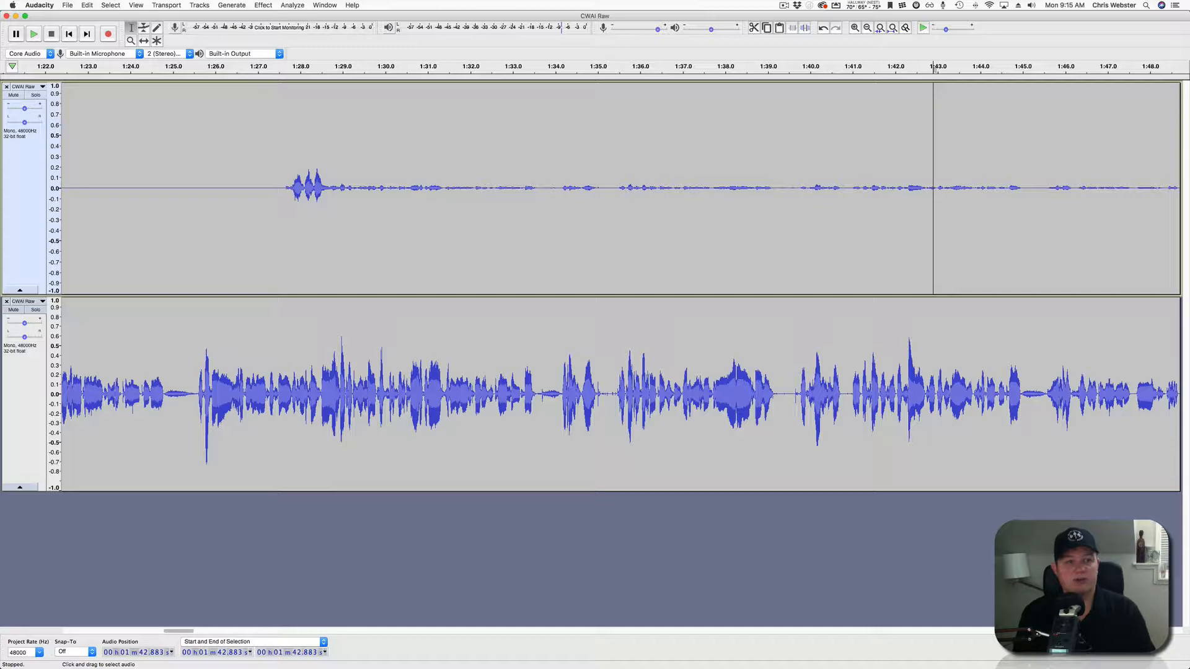
pyautogui.scroll(4, 314, 285)
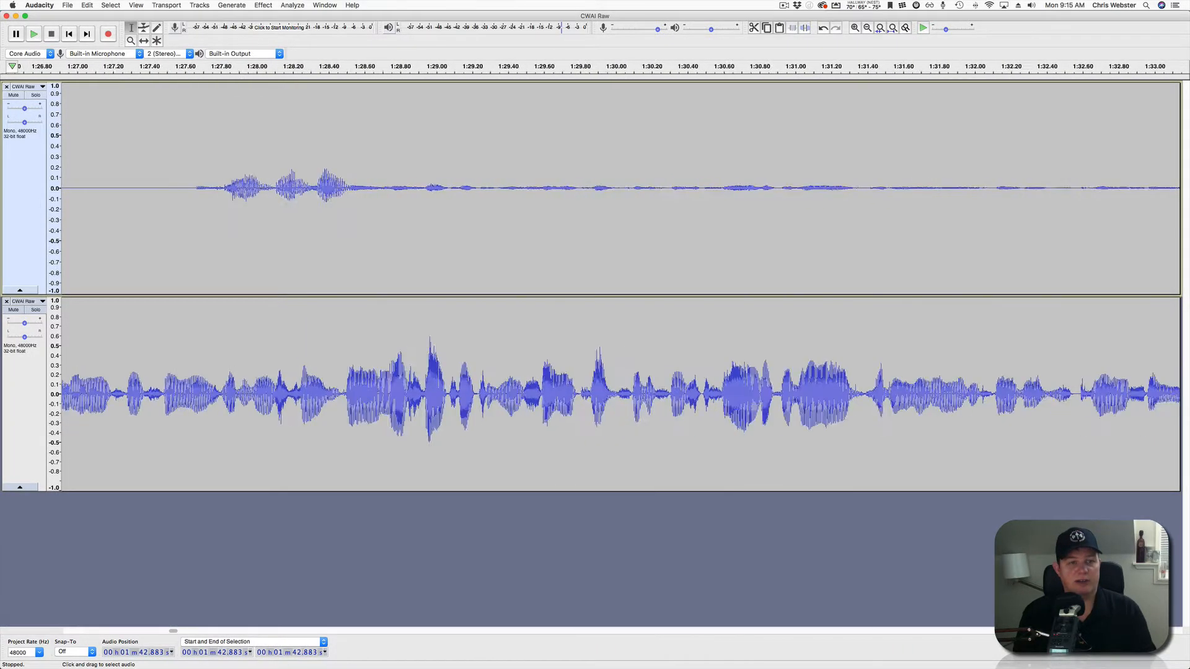
pyautogui.scroll(-1, 315, 285)
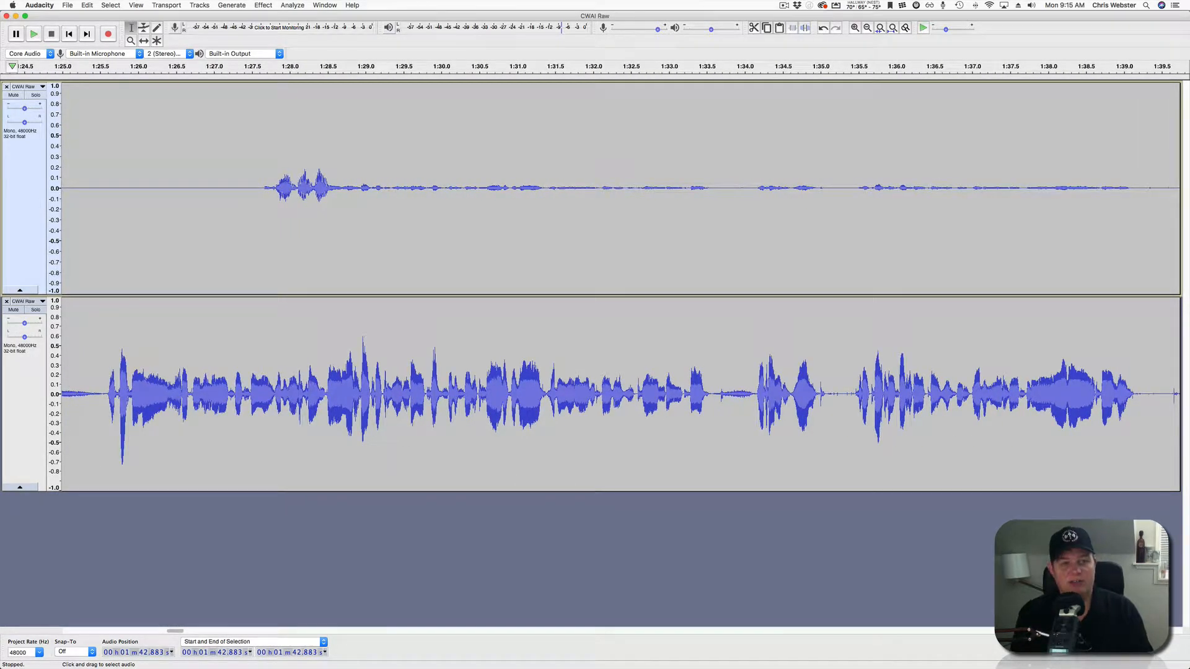
pyautogui.scroll(5, 313, 285)
pyautogui.scroll(-5, 314, 285)
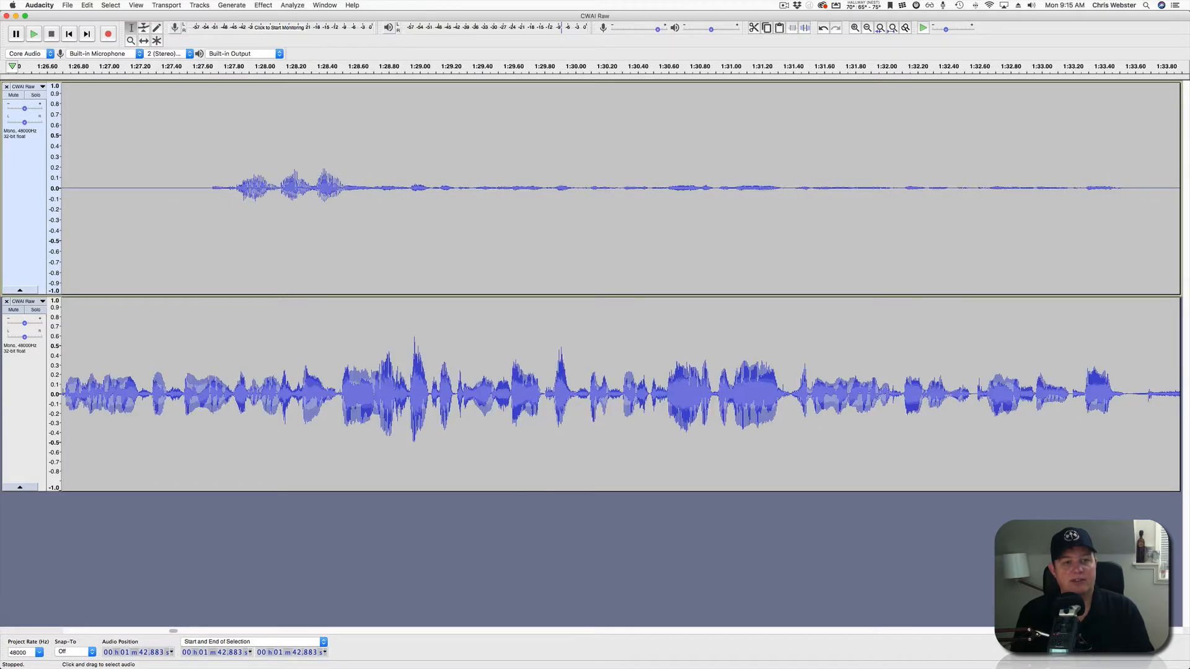
pyautogui.scroll(-1, 311, 285)
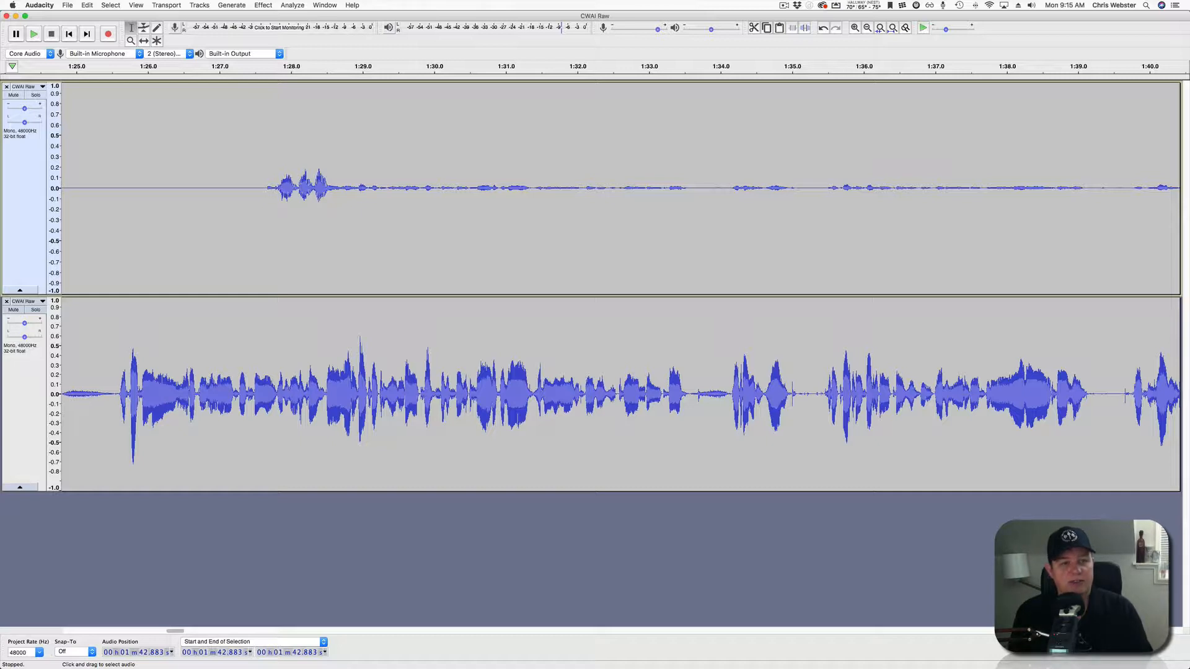
# Listen from 1:27.8 and mark the top-track crosstalk from 1:28.7 to 1:31.6, reviewing from 1:26.8.
pyautogui.click(277, 235)
pyautogui.press('space')
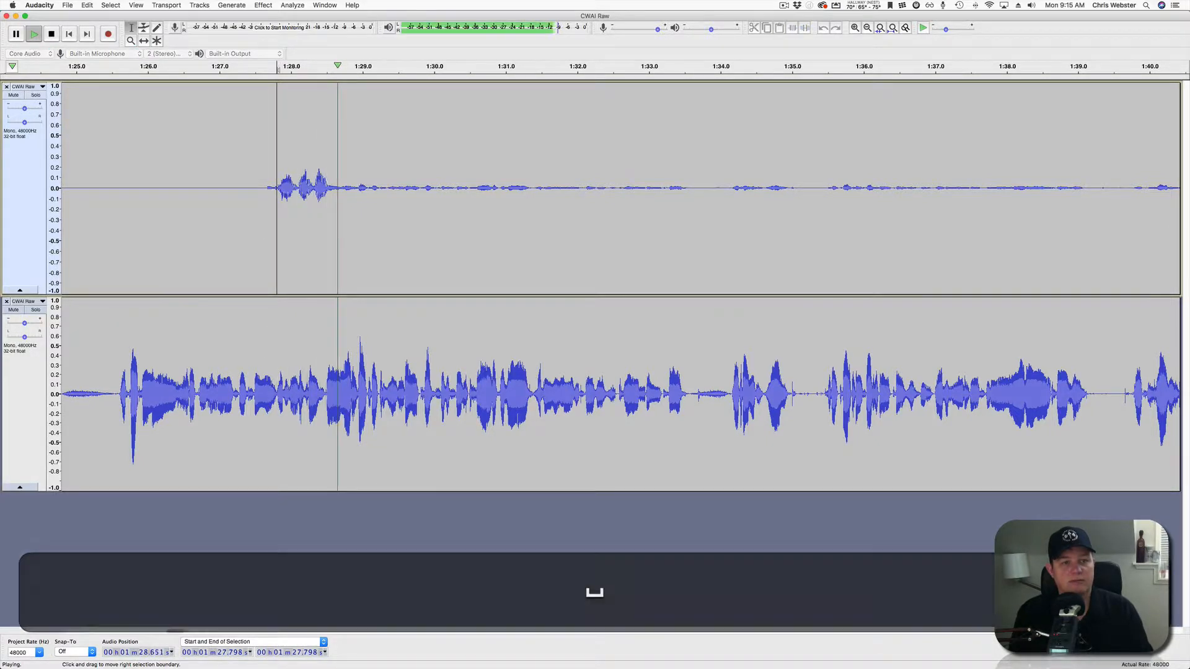
pyautogui.press('space')
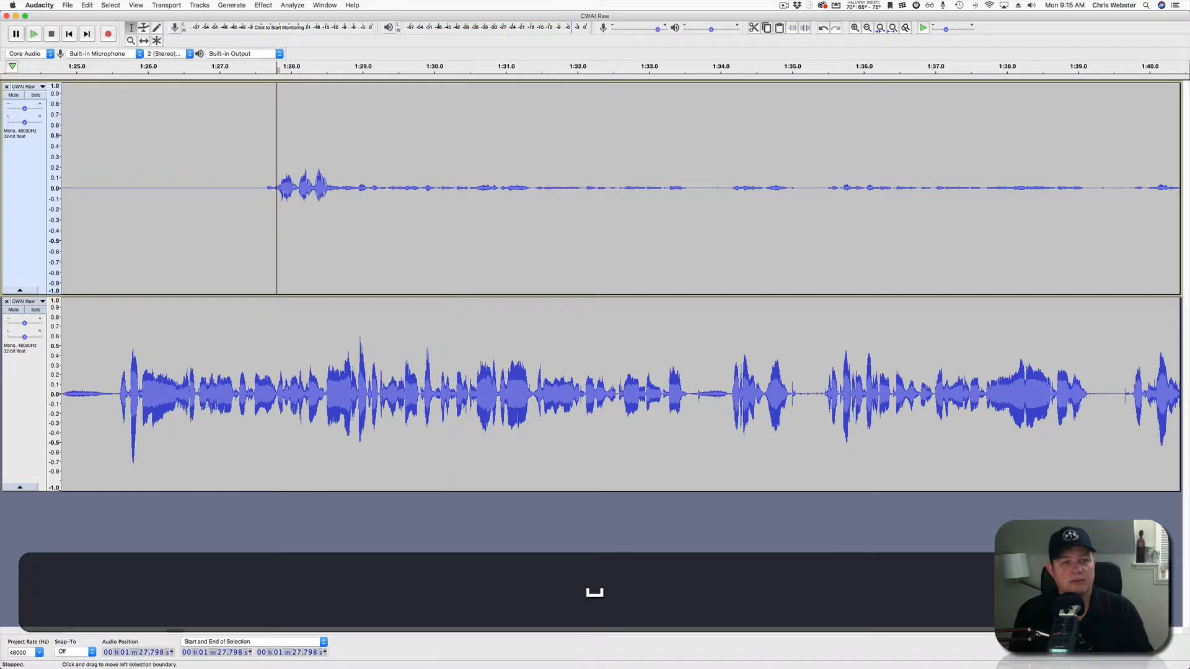
pyautogui.moveTo(343, 186); pyautogui.dragTo(551, 186)
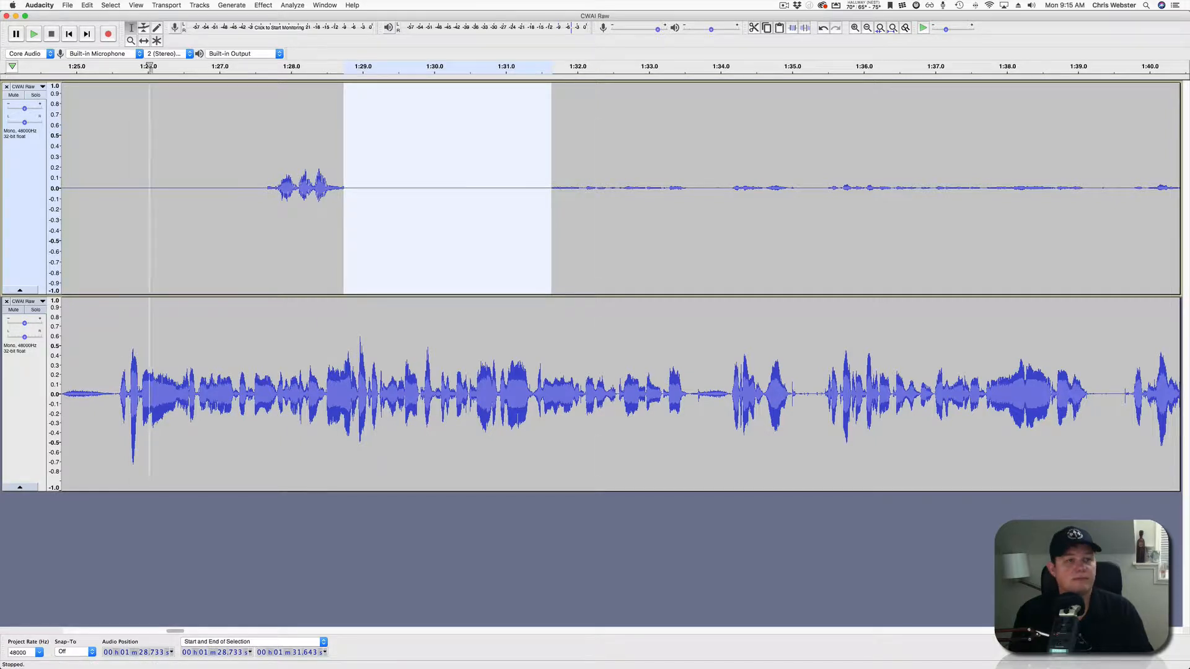
pyautogui.click(150, 66)
pyautogui.click(207, 186)
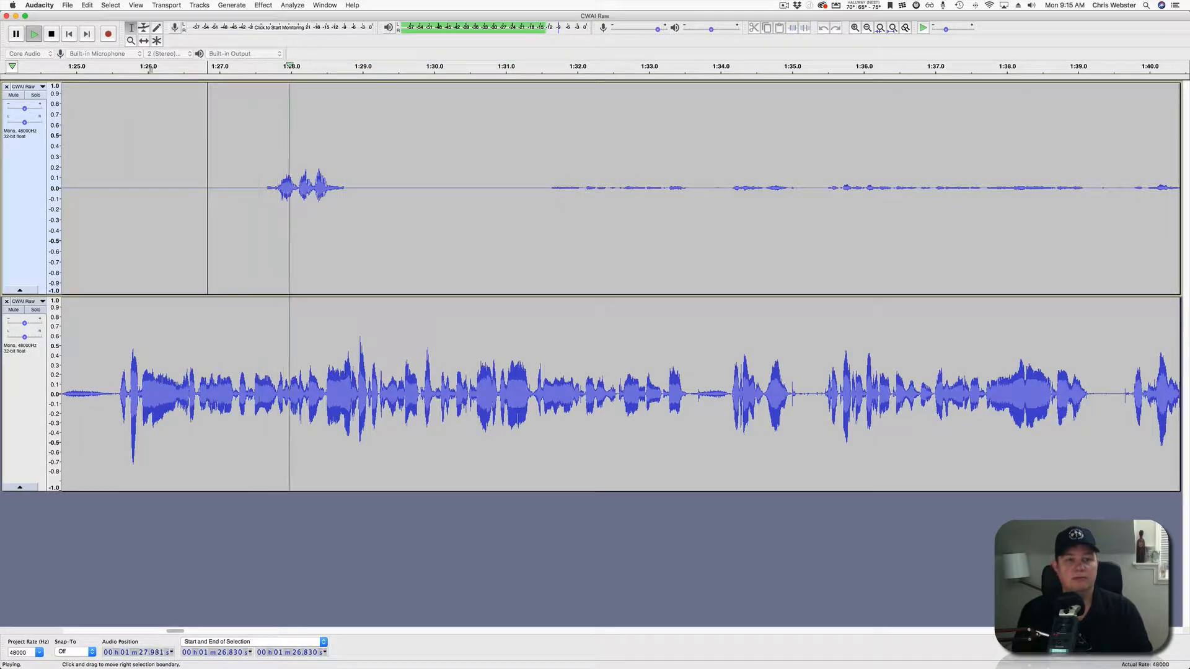
pyautogui.hscroll(5, 209, 185)
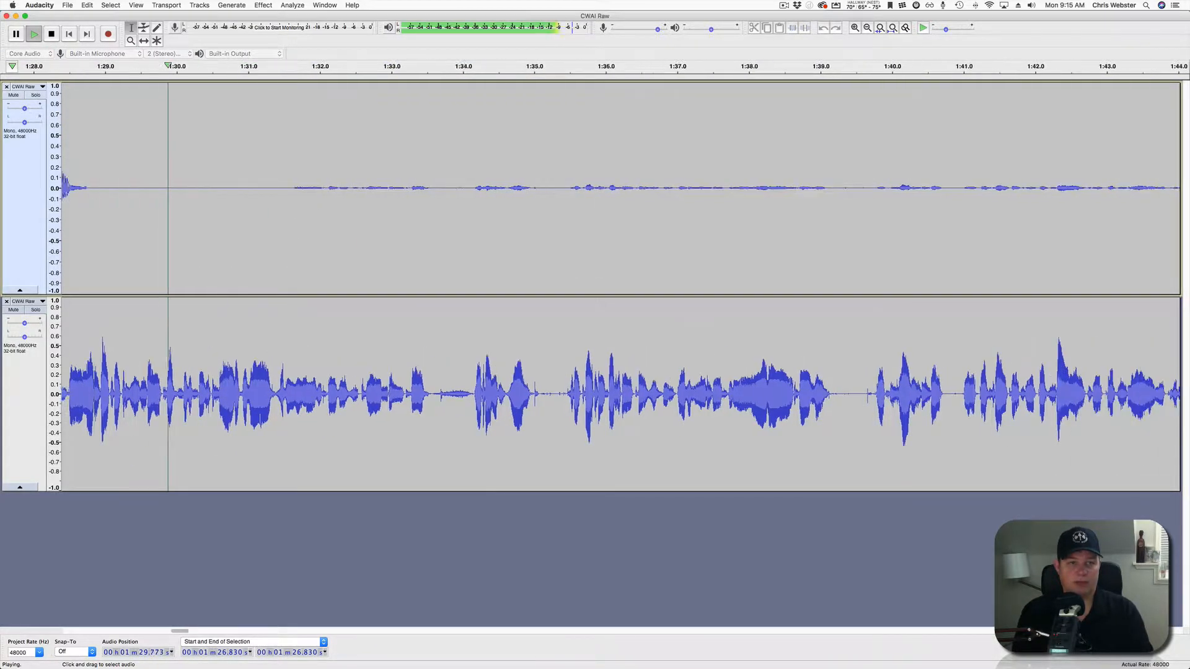
pyautogui.scroll(-5, 257, 419)
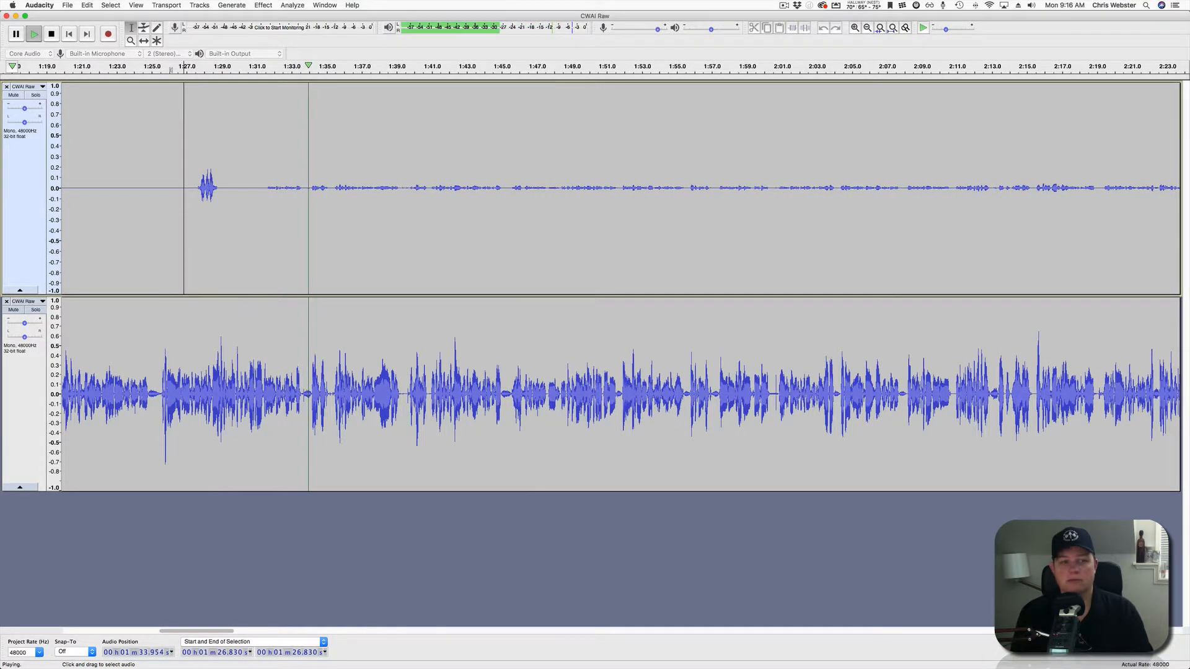
pyautogui.hscroll(8, 620, 285)
pyautogui.hscroll(-5, 620, 285)
pyautogui.hscroll(4, 620, 285)
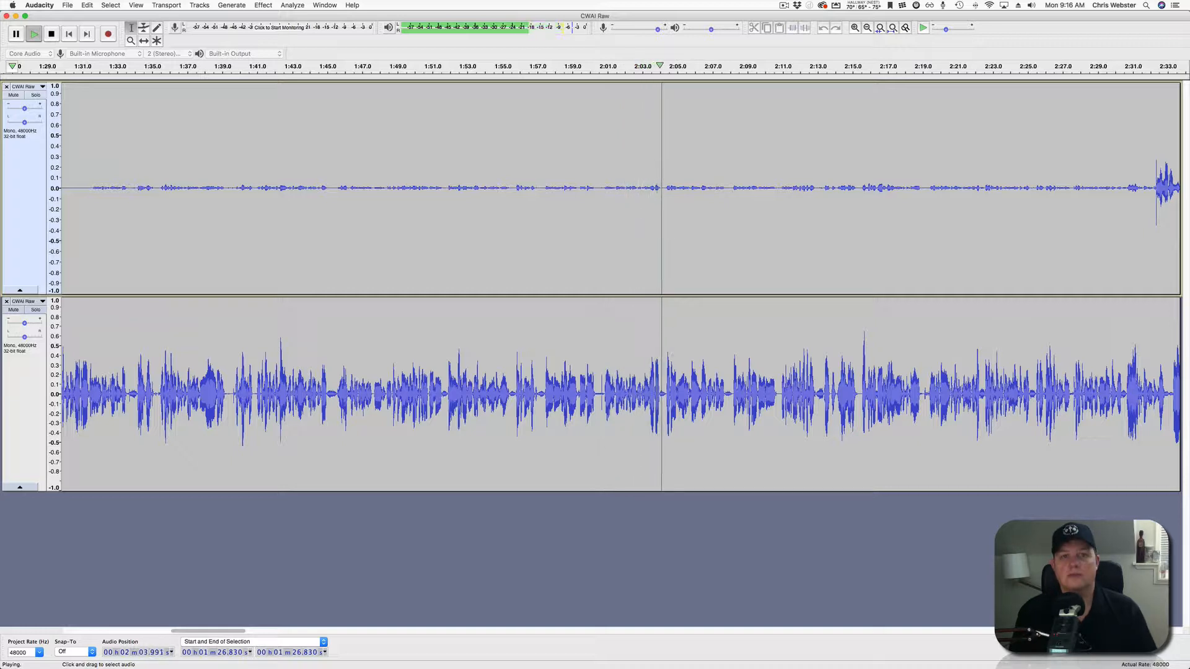
# Silence the top-track crosstalk from 1:31.2 to about 2:04 and review from 2:04.
pyautogui.moveTo(85, 229); pyautogui.dragTo(663, 229)
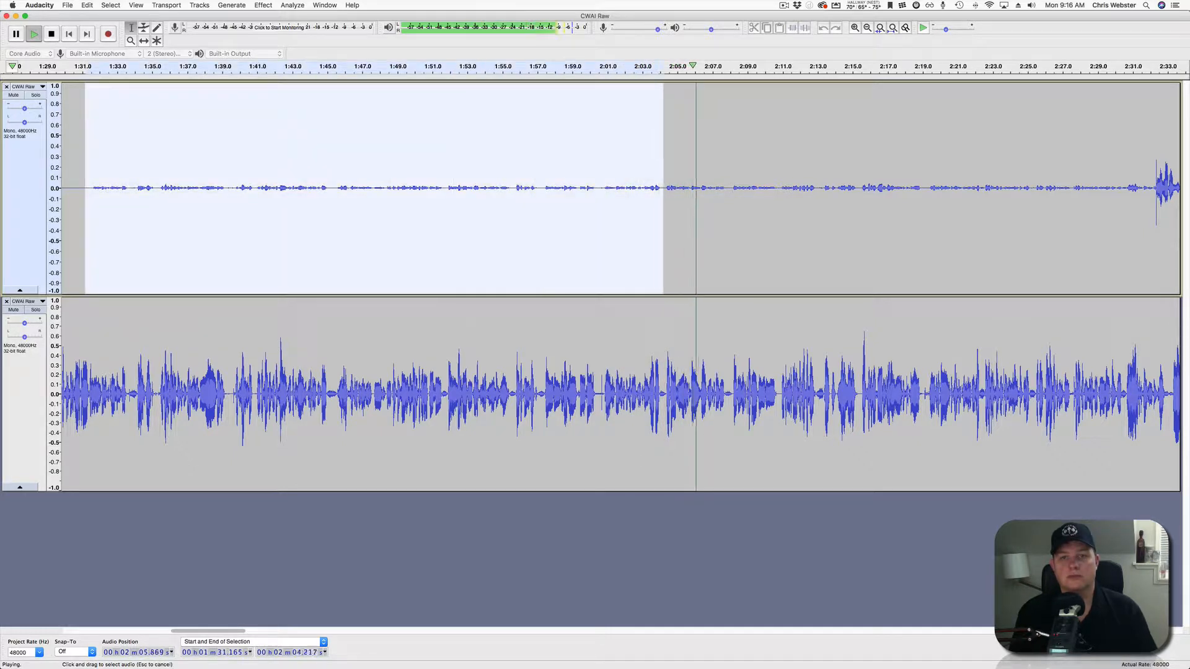
pyautogui.press('space')
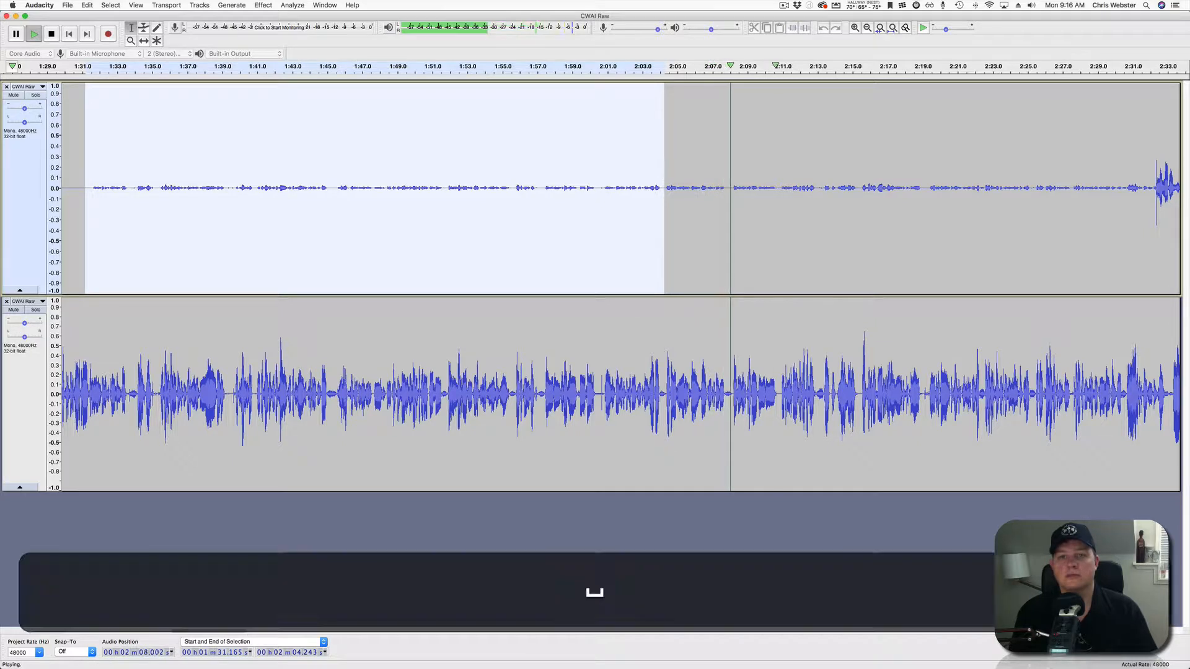
pyautogui.press('super+l')
pyautogui.click(752, 65)
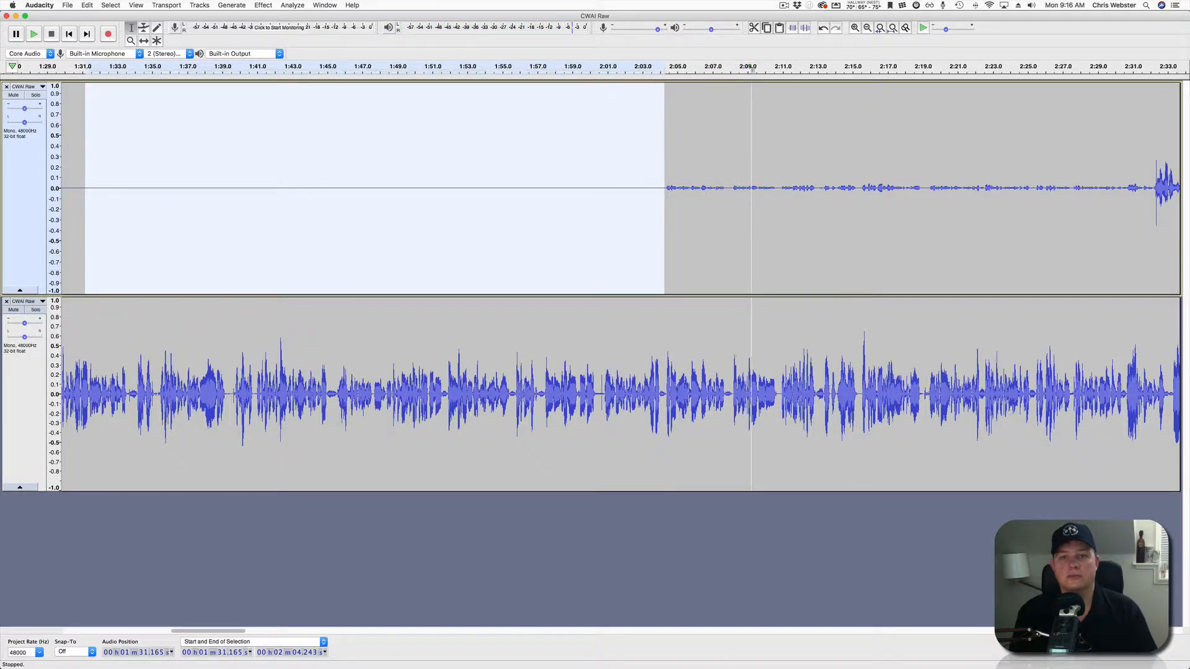
pyautogui.hscroll(5, 731, 186)
pyautogui.hscroll(1, 620, 287)
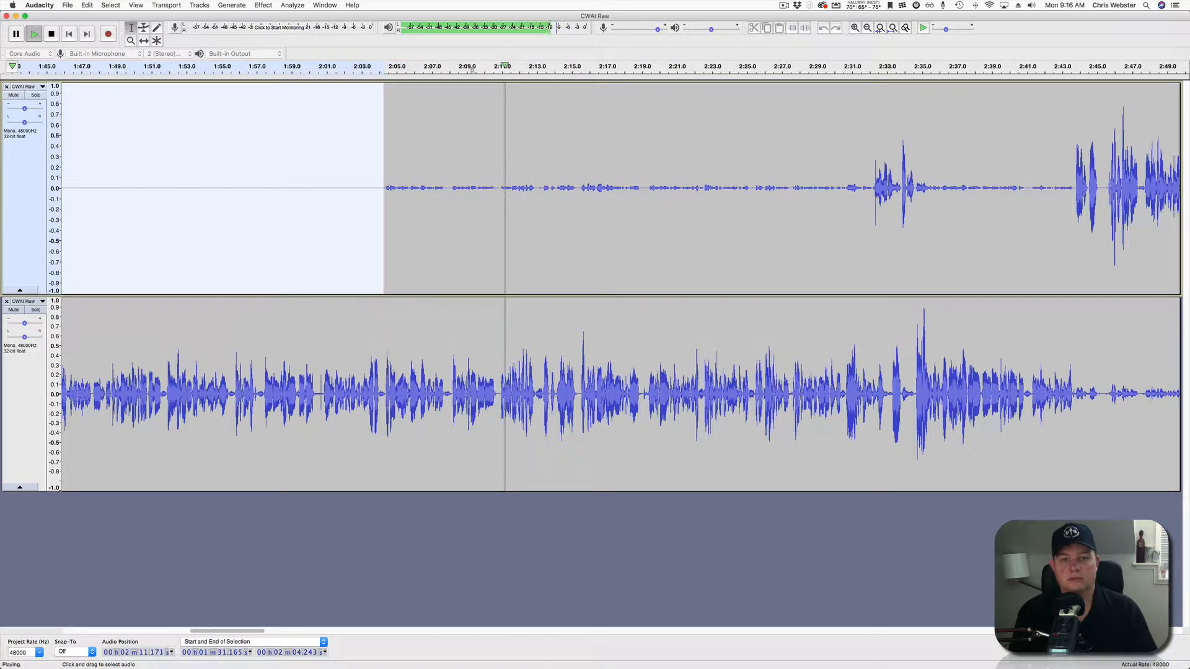
pyautogui.click(378, 230)
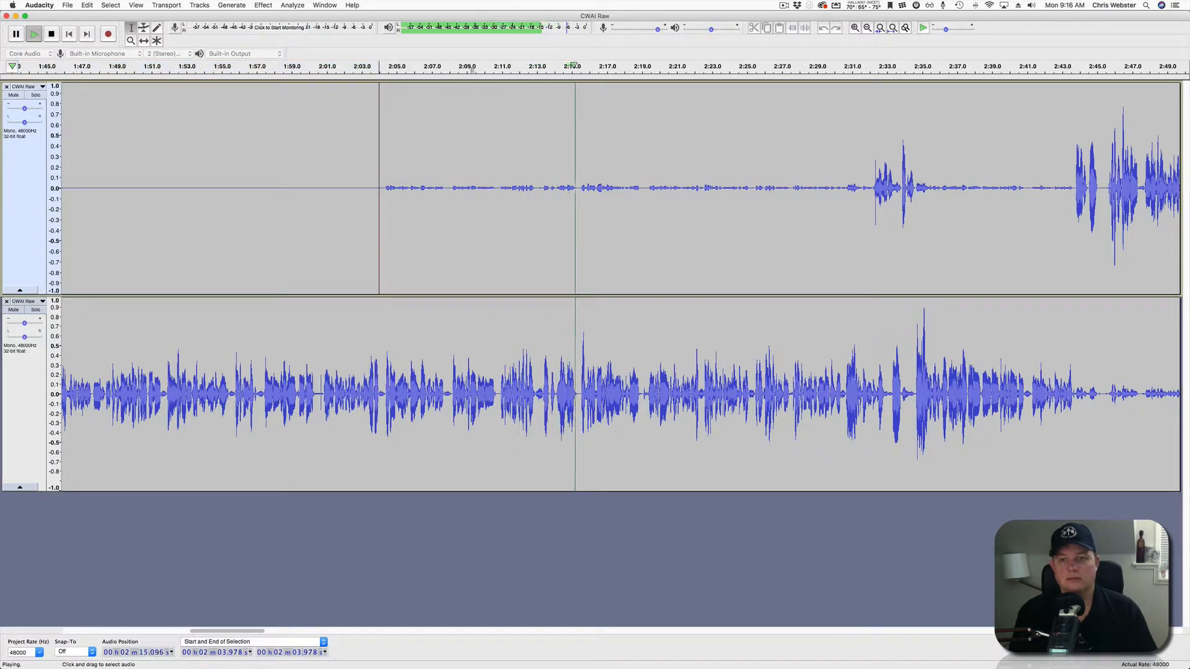
pyautogui.hscroll(5, 620, 287)
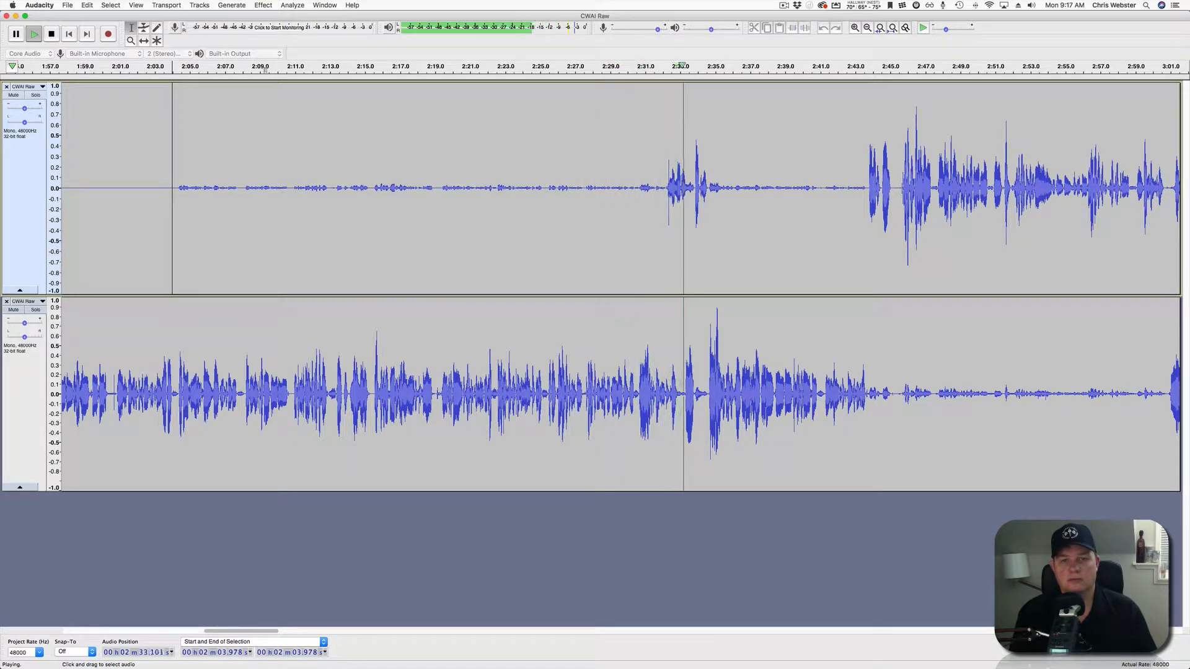
# Silence the top-track crosstalk from 2:04 to 2:31.7.
pyautogui.press('space')
pyautogui.moveTo(174, 186); pyautogui.dragTo(657, 186)
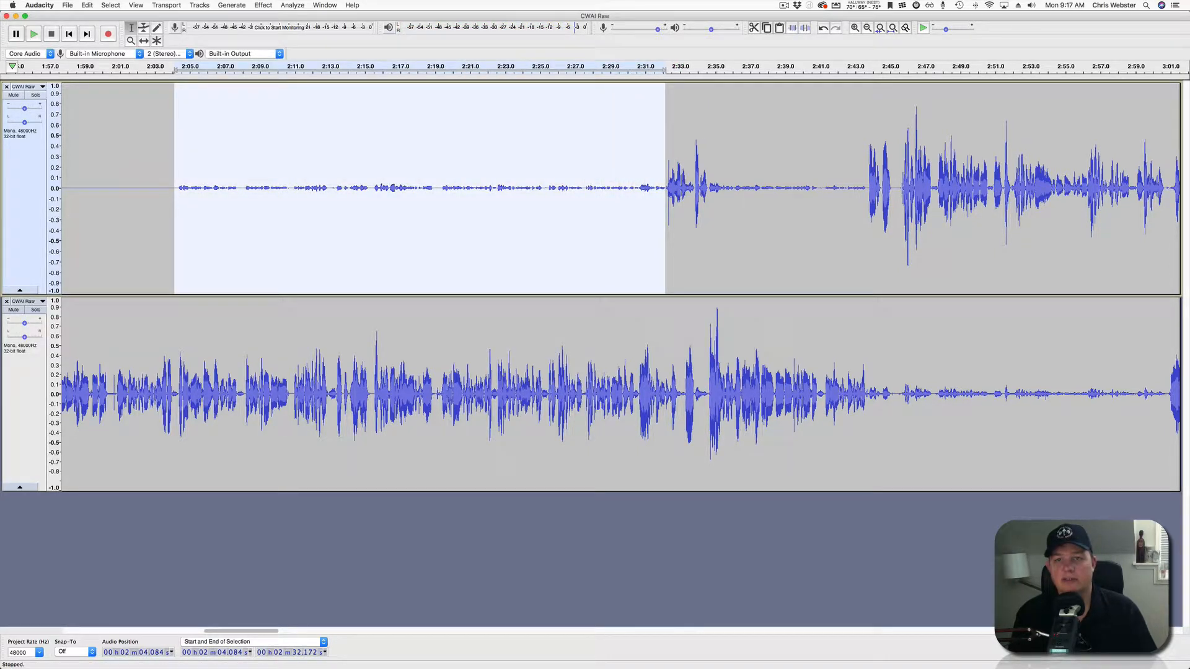
pyautogui.click(805, 28)
# Zoom in and silence the tiny click near 2:32.2 in the top track.
pyautogui.scroll(4, 660, 189)
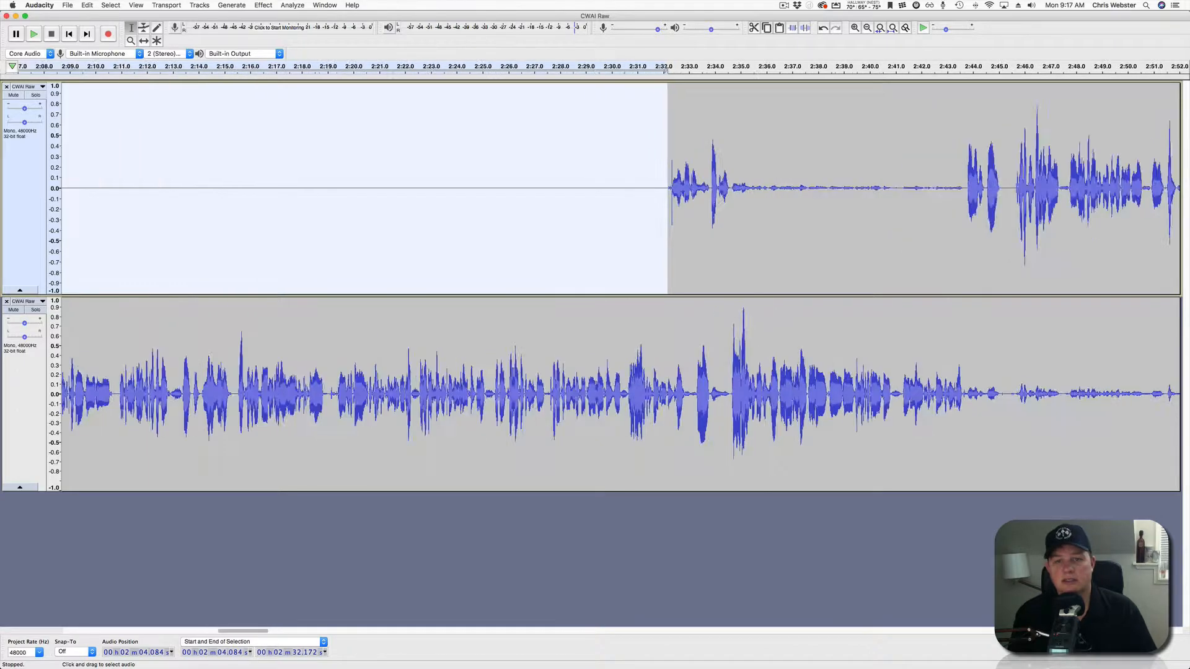
pyautogui.hscroll(4, 660, 189)
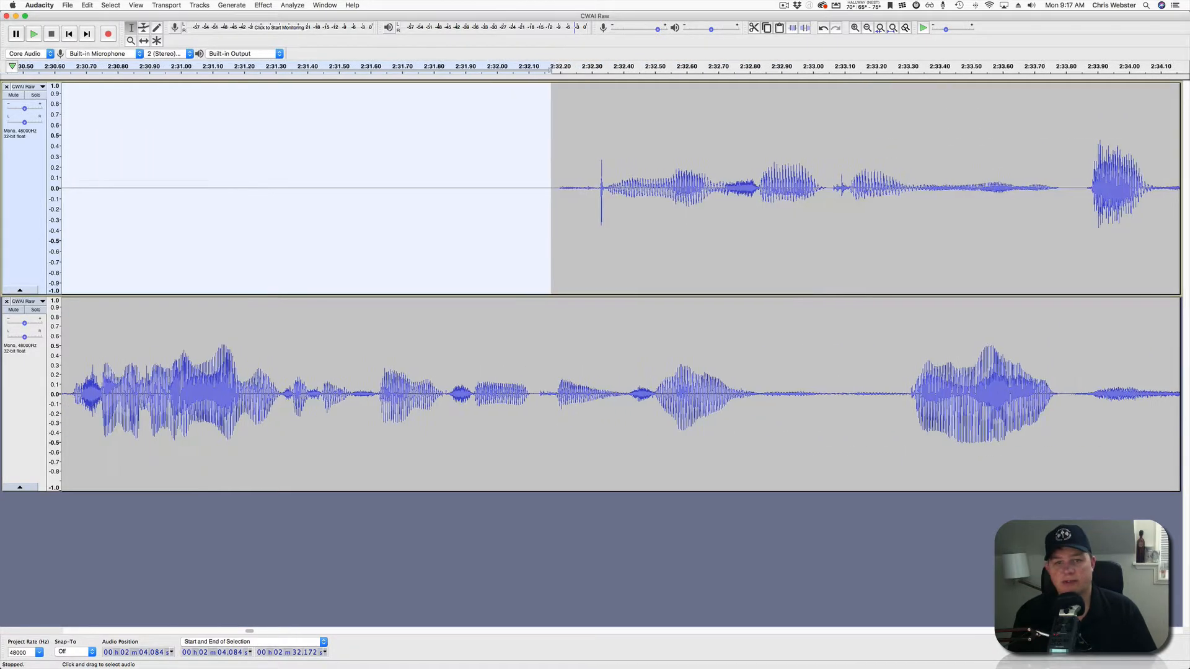
pyautogui.click(577, 188)
pyautogui.moveTo(554, 188); pyautogui.dragTo(601, 189)
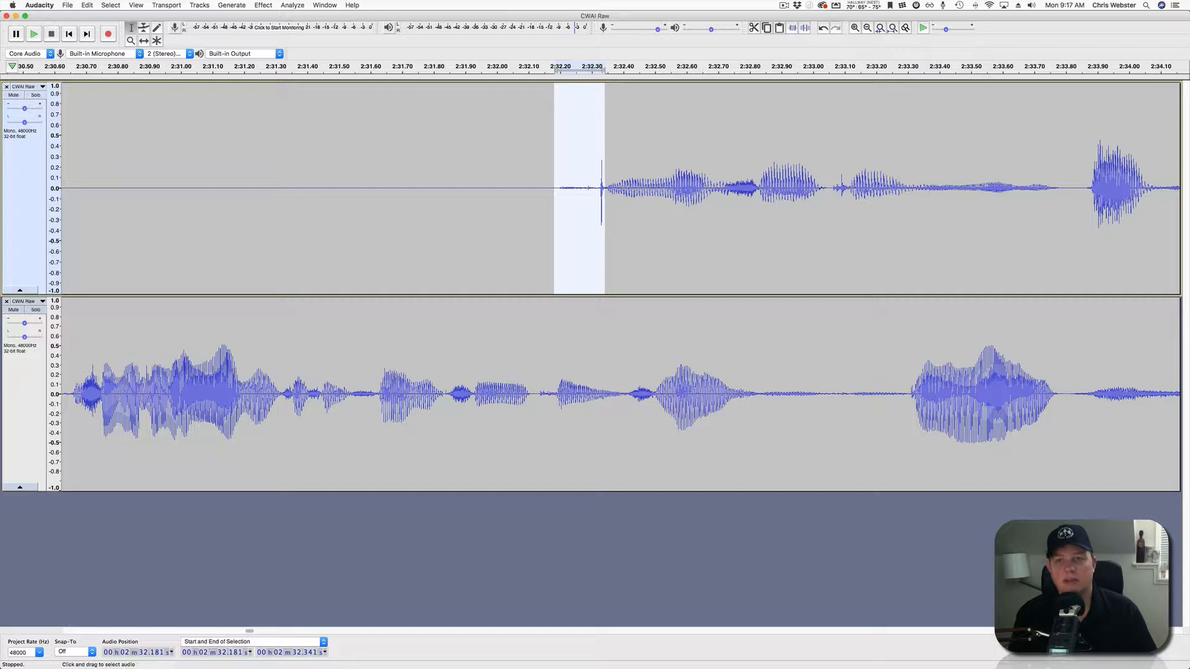
pyautogui.click(805, 28)
pyautogui.click(472, 188)
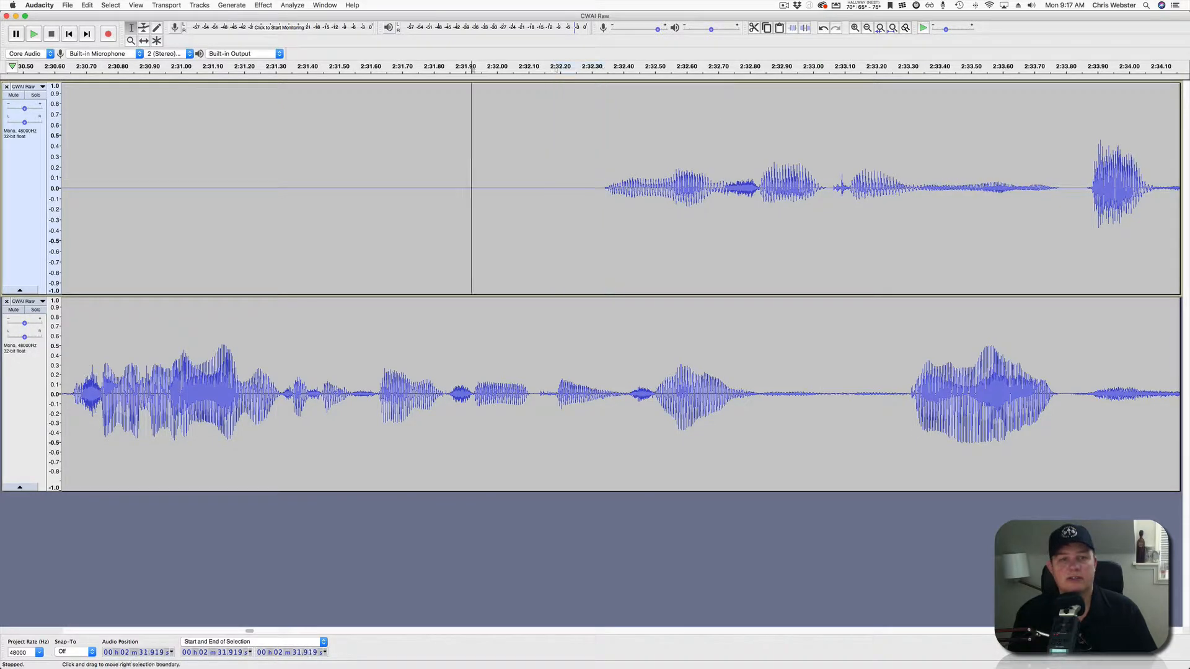
pyautogui.scroll(-3, 473, 188)
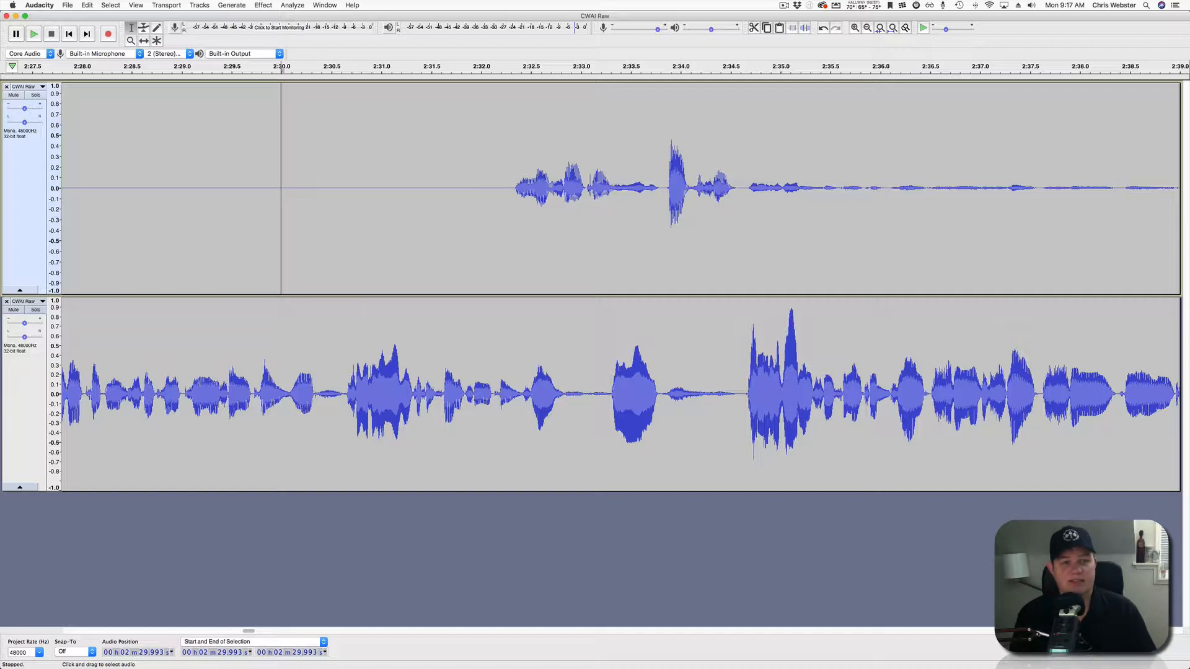
# Mark the top-track crosstalk from 2:34.6 to 2:43.7, previewing from 2:36.4 and 2:41.3.
pyautogui.press('space')
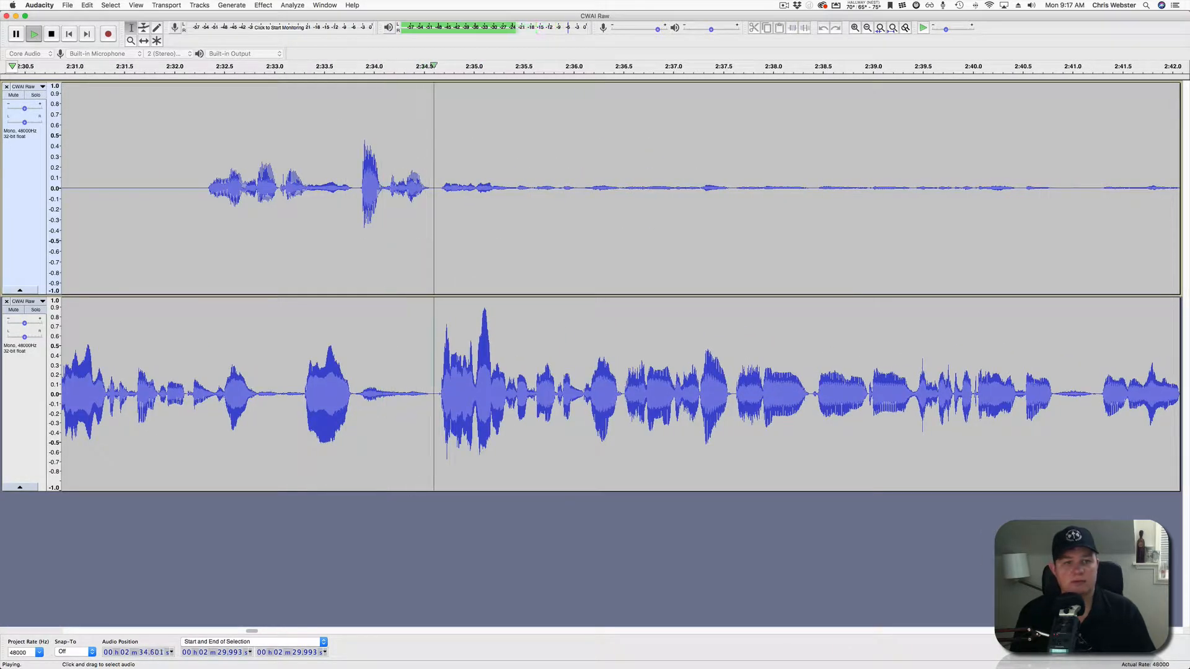
pyautogui.press('space')
pyautogui.moveTo(436, 186); pyautogui.dragTo(692, 186)
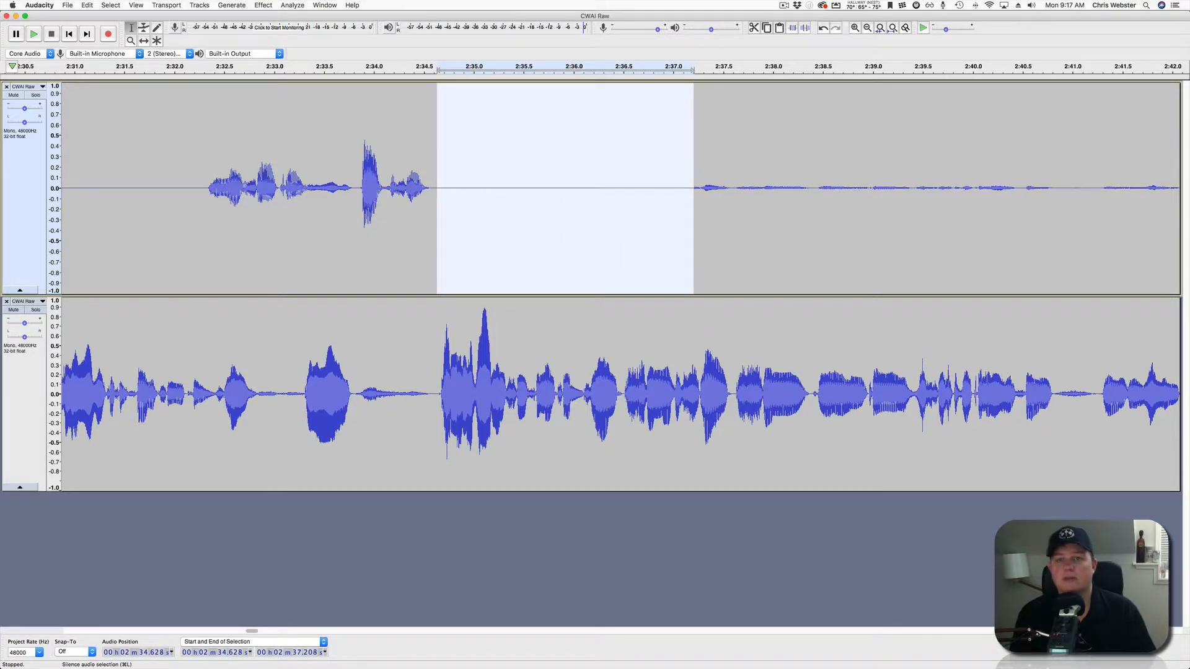
pyautogui.scroll(-4, 646, 188)
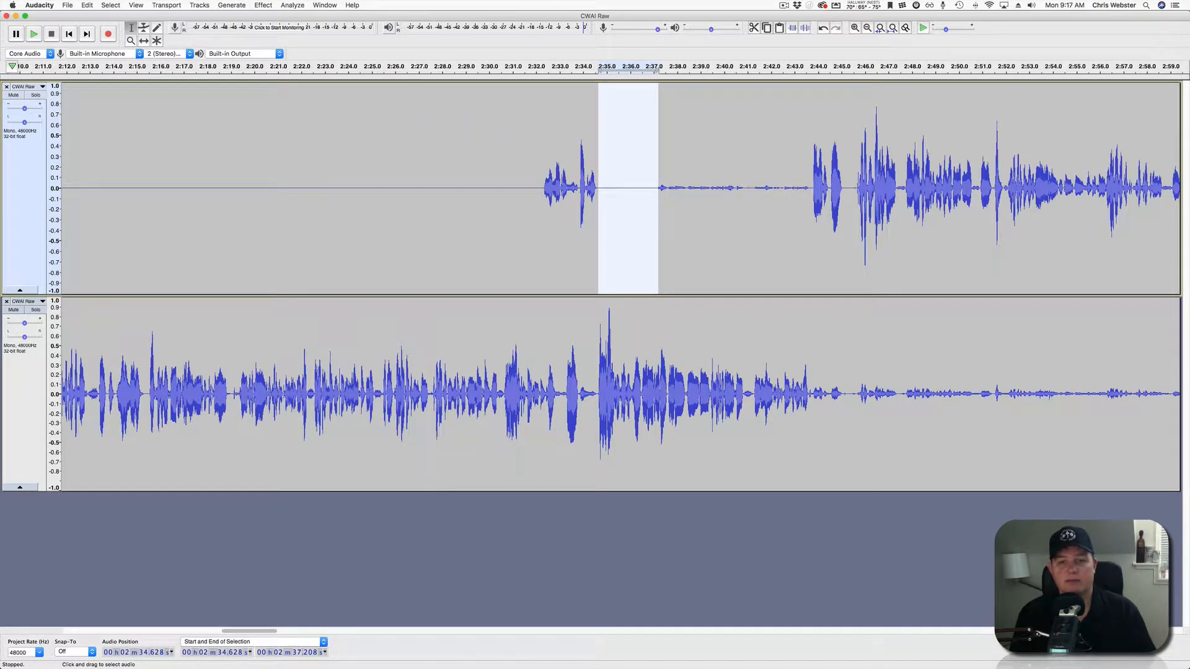
pyautogui.click(640, 186)
pyautogui.press('space')
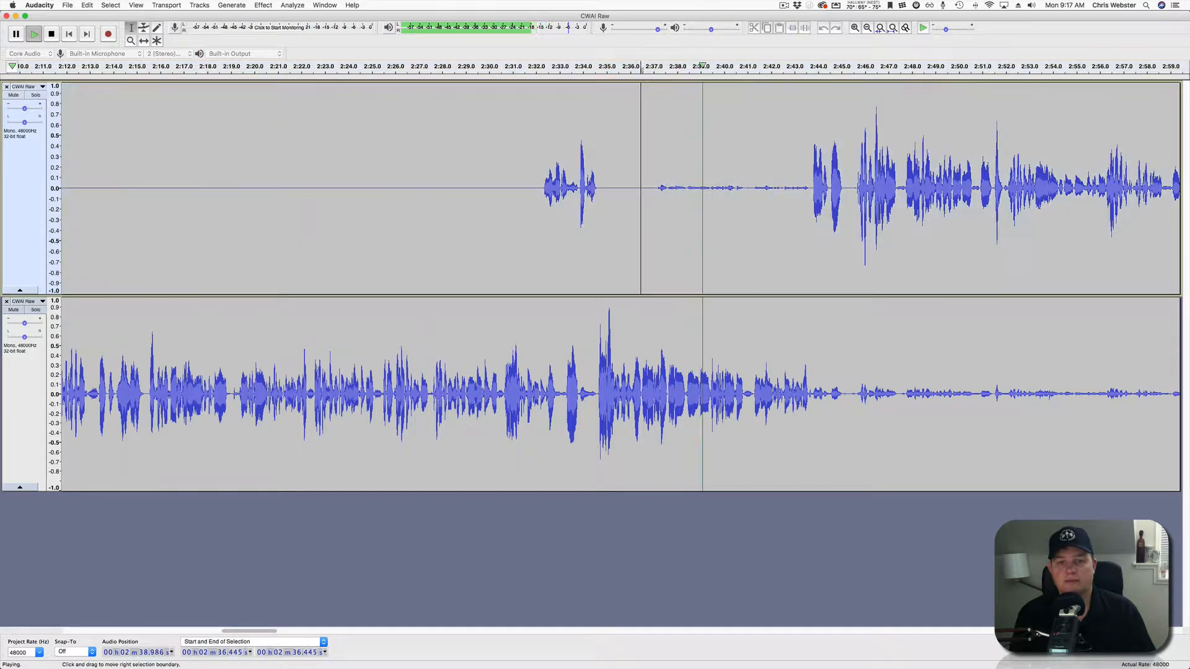
pyautogui.moveTo(640, 186); pyautogui.dragTo(811, 186)
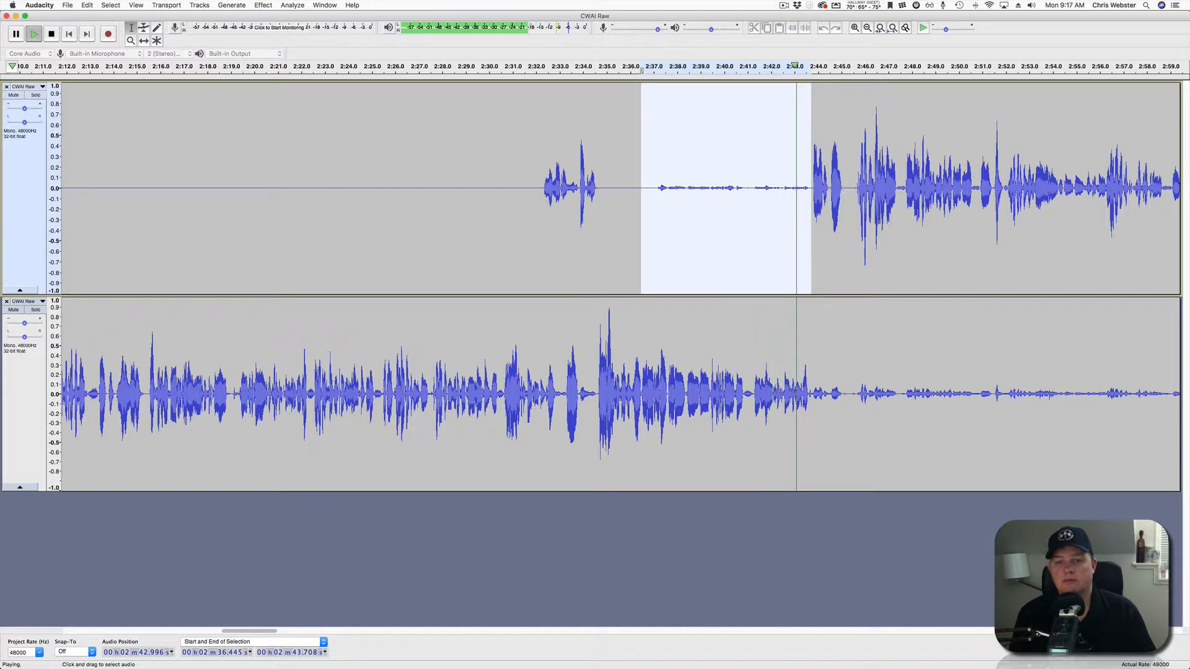
pyautogui.press('space')
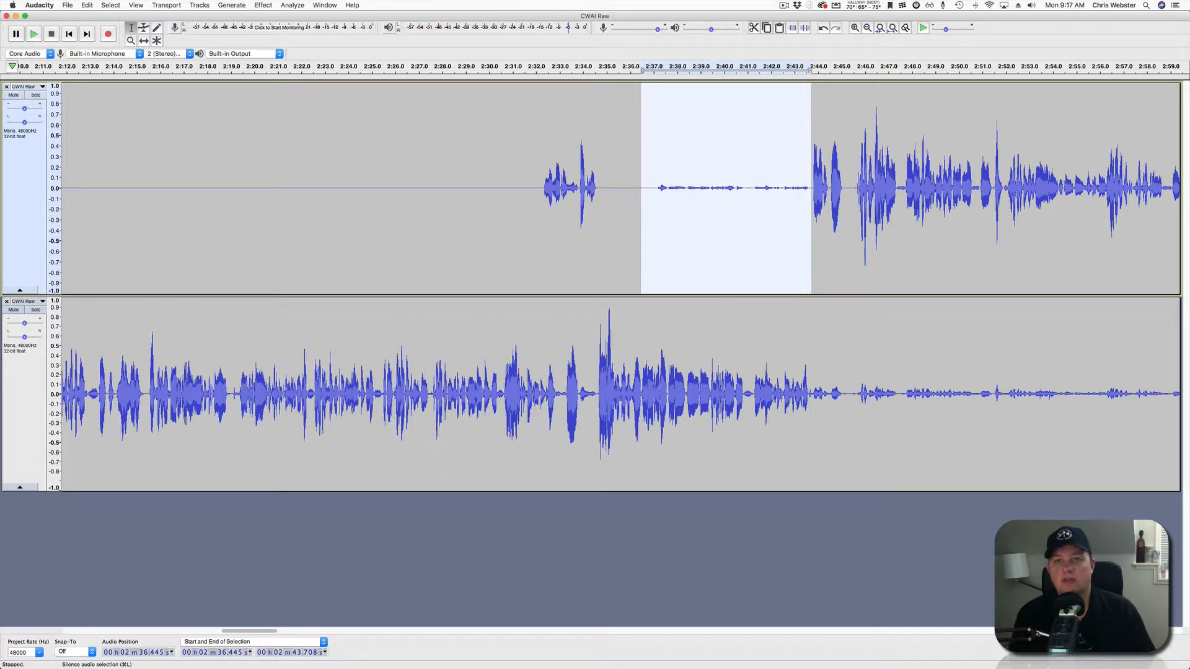
pyautogui.click(754, 186)
pyautogui.press('space')
pyautogui.hscroll(10, 754, 186)
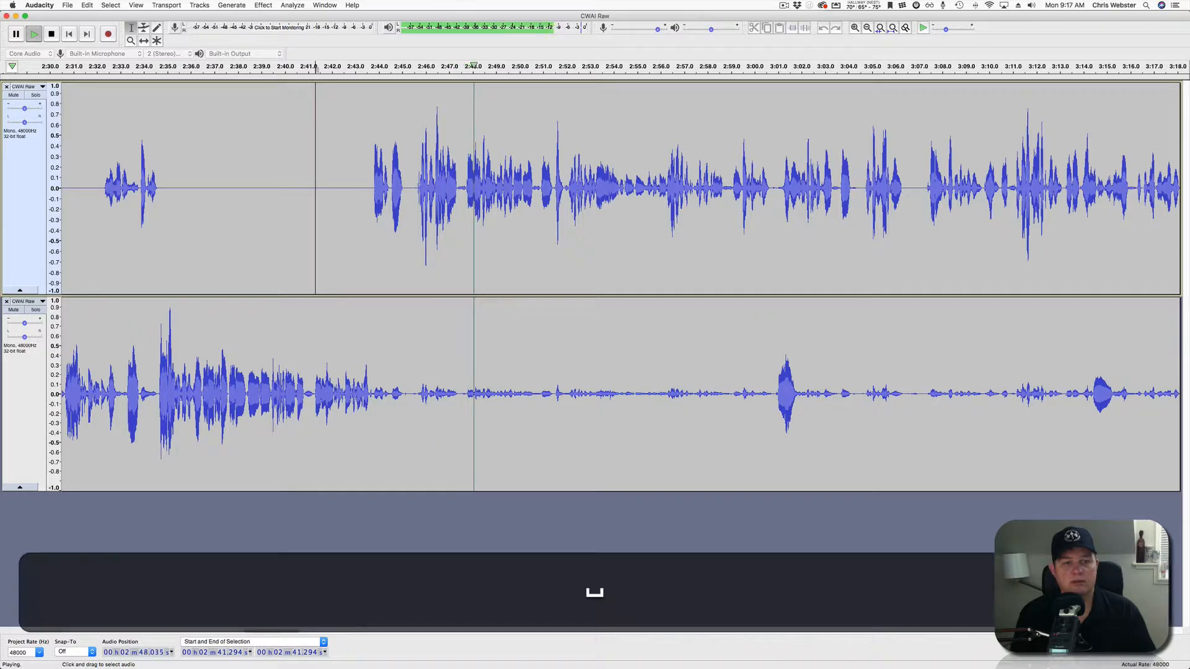
# Silence the lower-track crosstalk from about 2:43.8 to 3:00.4.
pyautogui.press('space')
pyautogui.moveTo(373, 396); pyautogui.dragTo(763, 397)
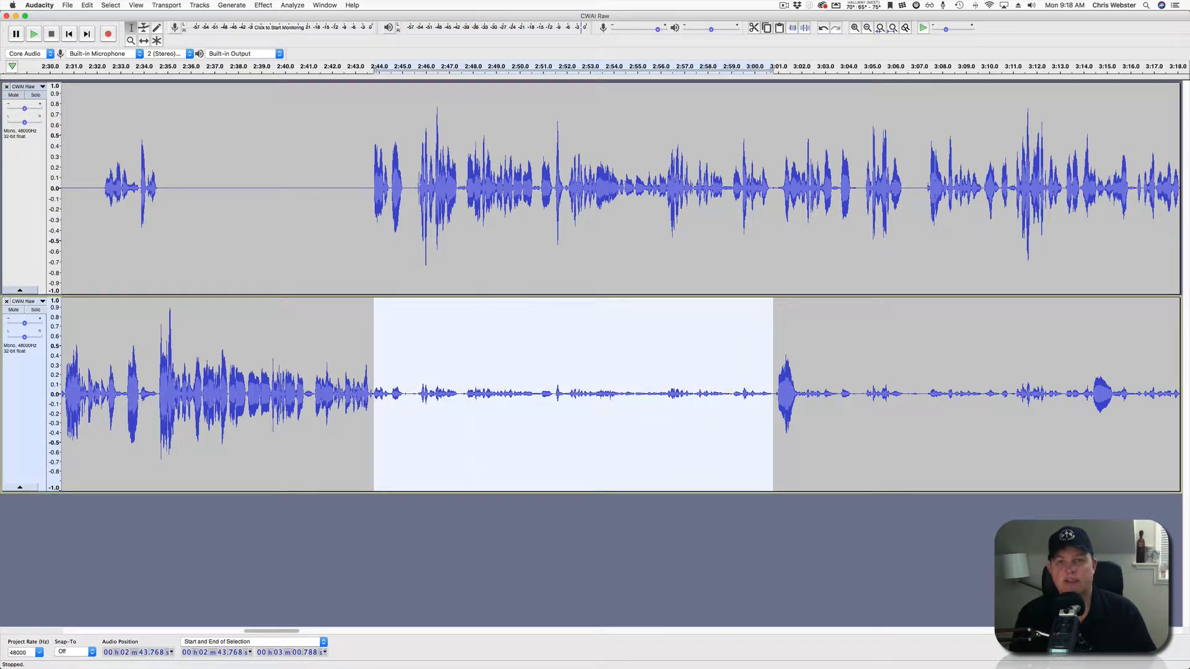
pyautogui.click(804, 27)
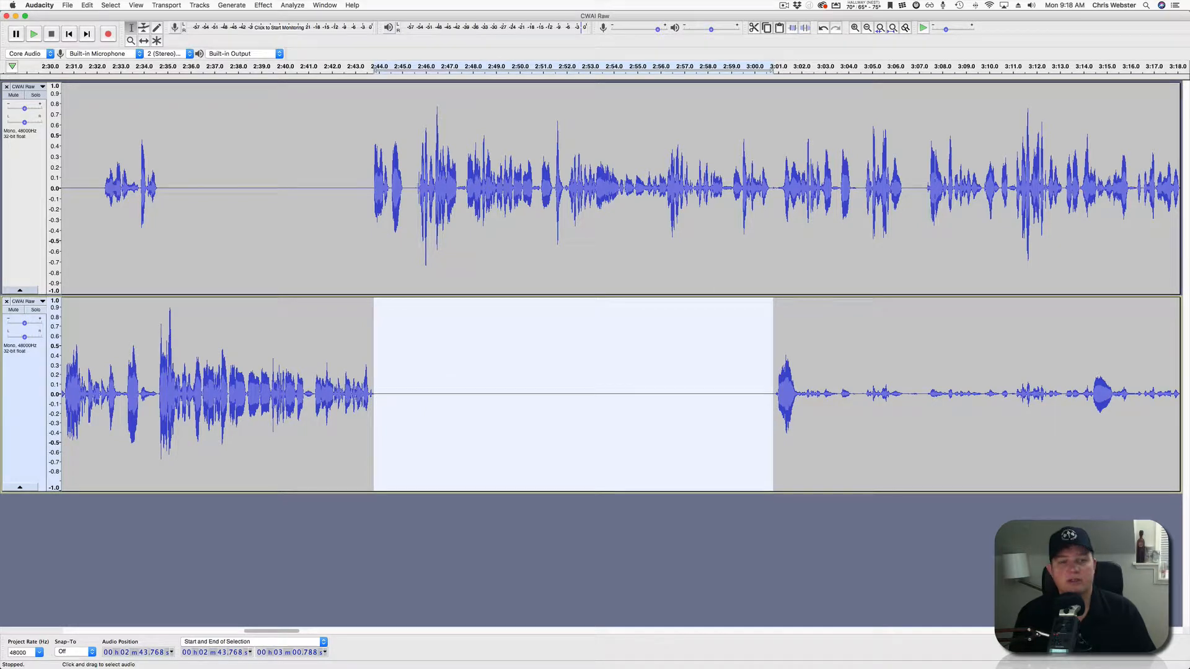
pyautogui.click(404, 186)
# Delete the 2:44.5–2:45.6 pause from both tracks.
pyautogui.scroll(3, 392, 186)
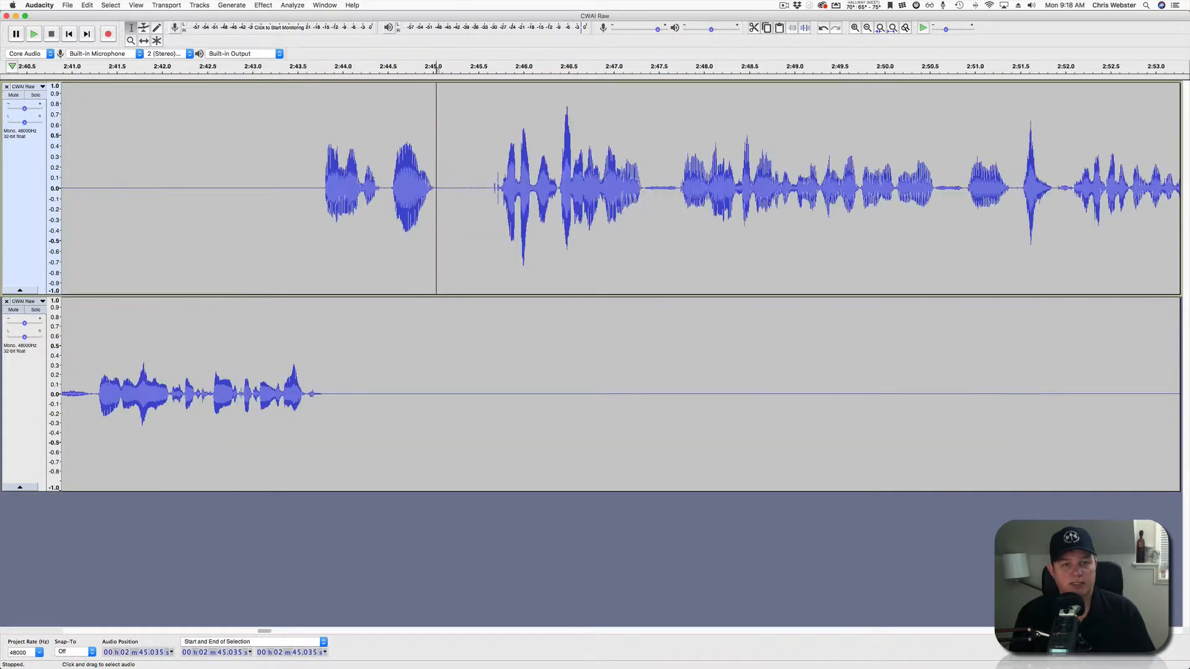
pyautogui.moveTo(389, 186); pyautogui.dragTo(524, 392)
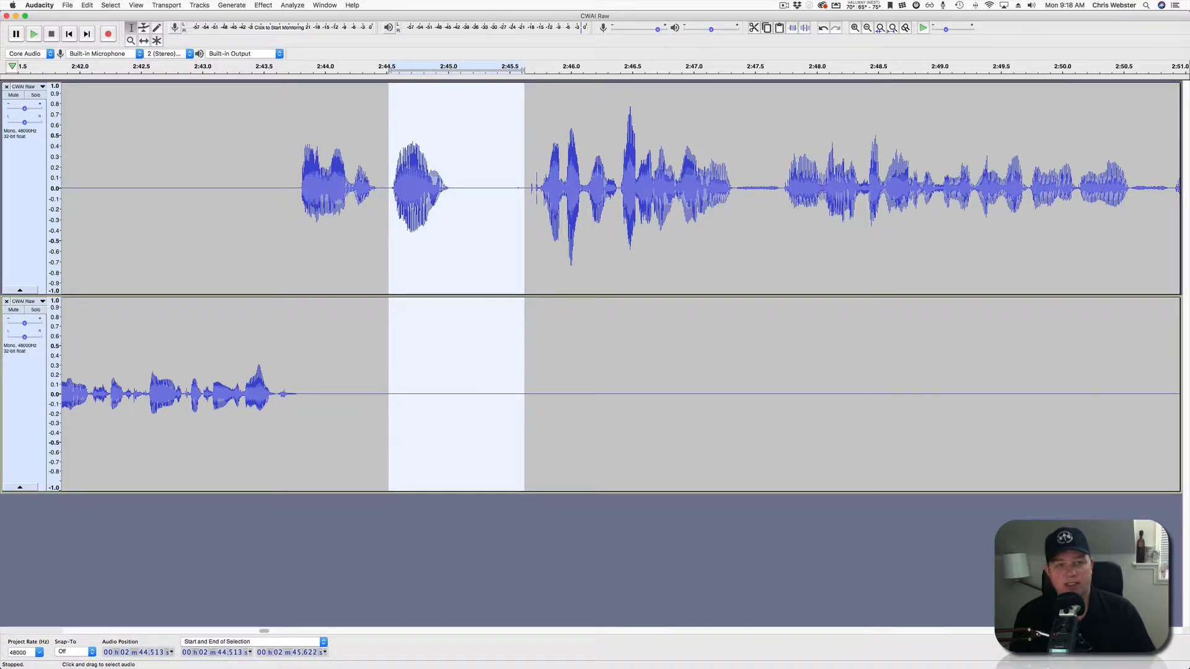
pyautogui.press('BackSpace')
pyautogui.scroll(-2, 497, 372)
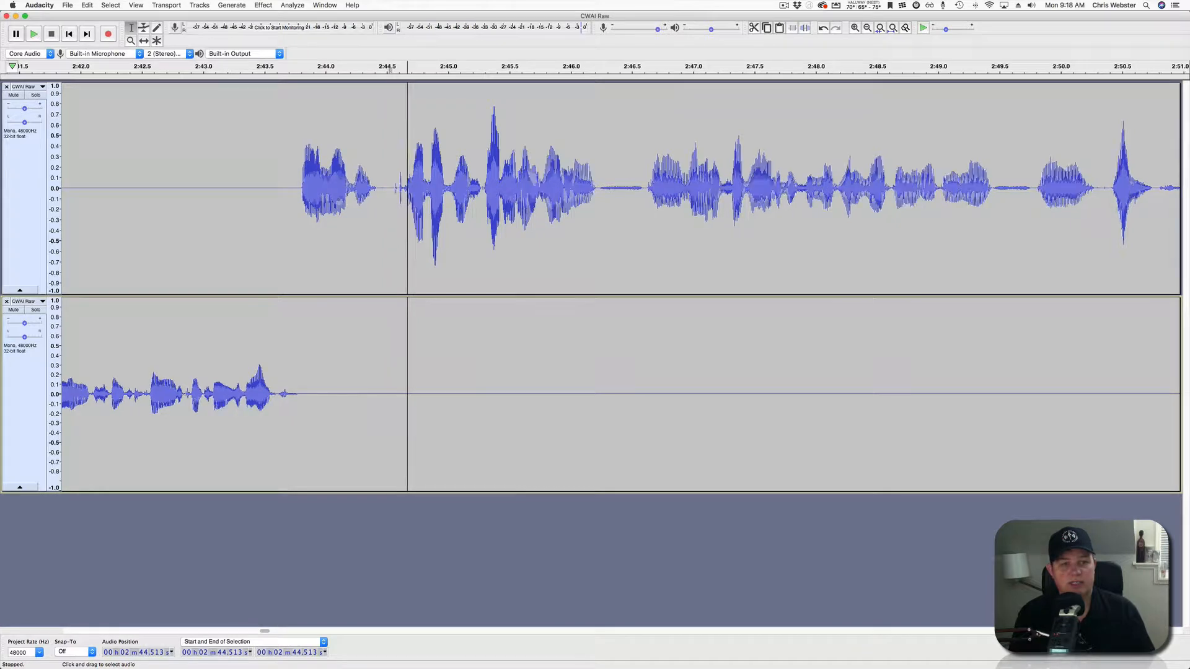
# Play both tracks from 2:40.5 to hear the join at 2:44.5.
pyautogui.scroll(-4, 655, 285)
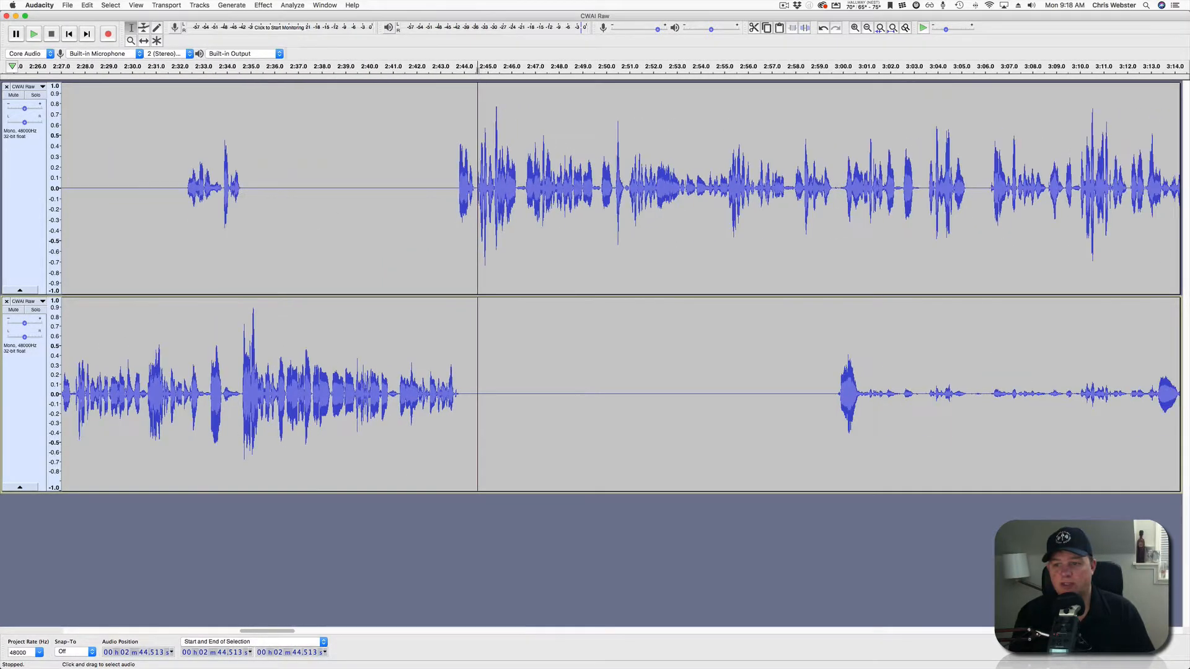
pyautogui.hscroll(15, 619, 285)
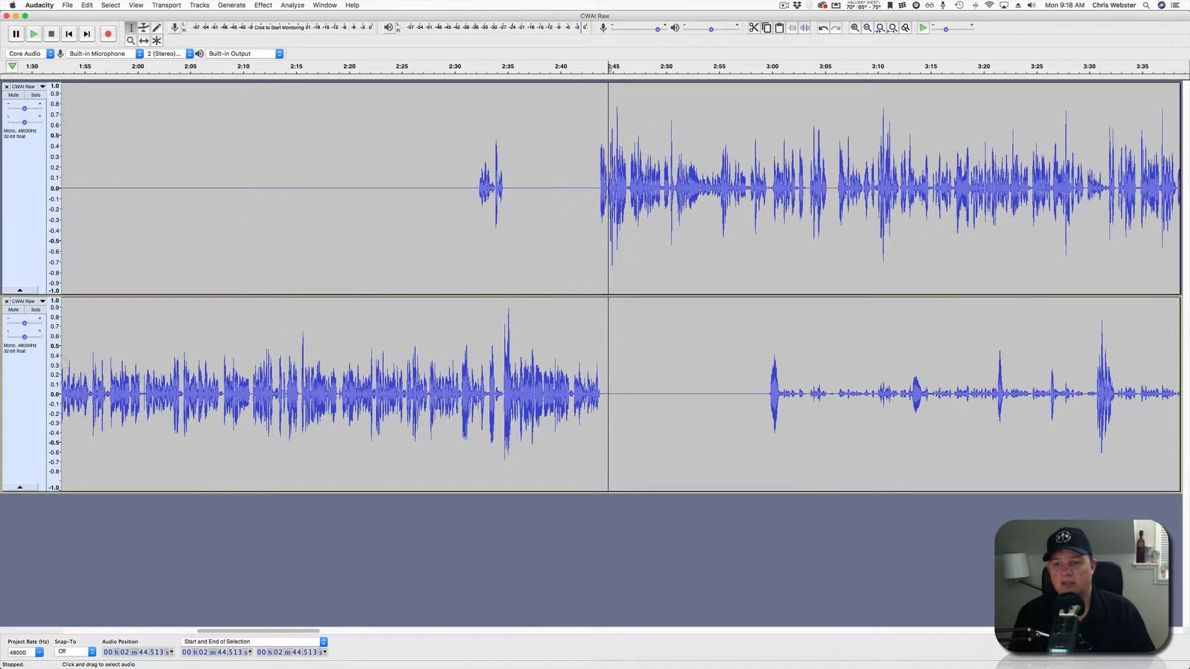
pyautogui.hscroll(-3, 620, 285)
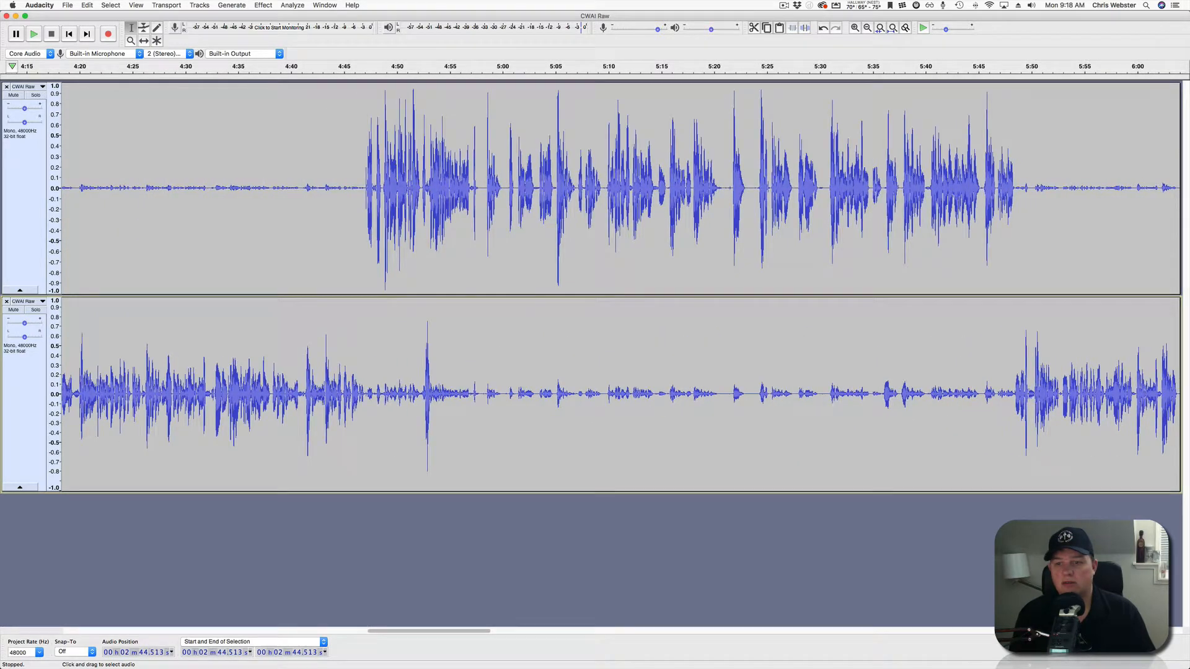
pyautogui.hscroll(-6, 620, 285)
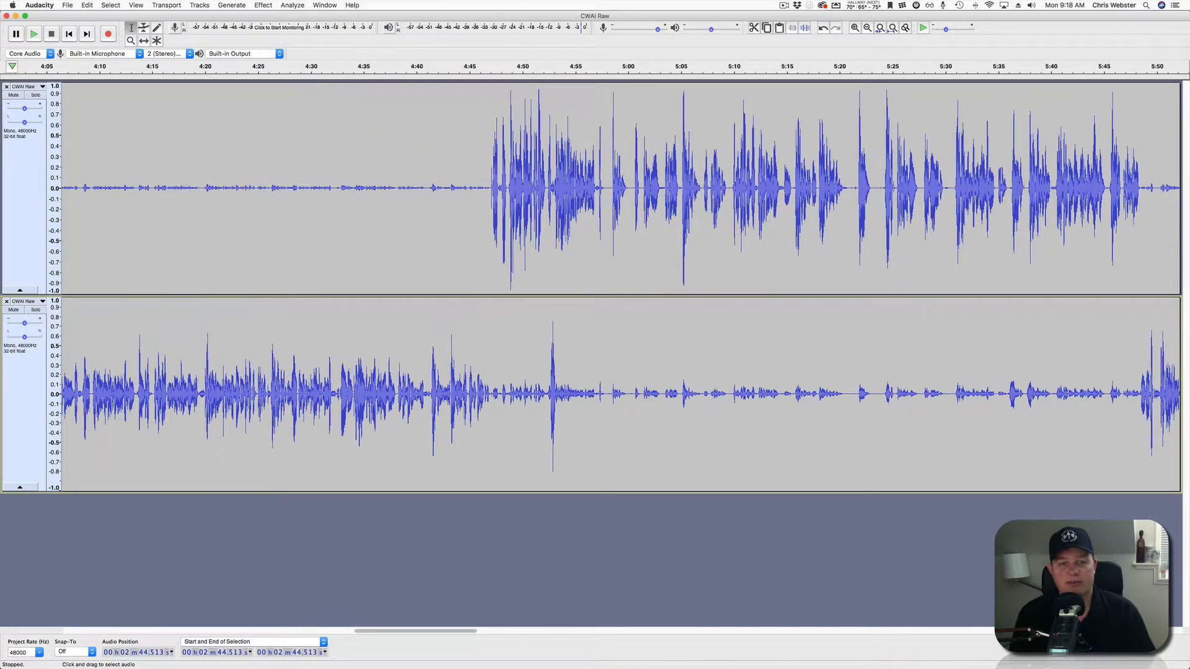
pyautogui.hscroll(-10, 619, 285)
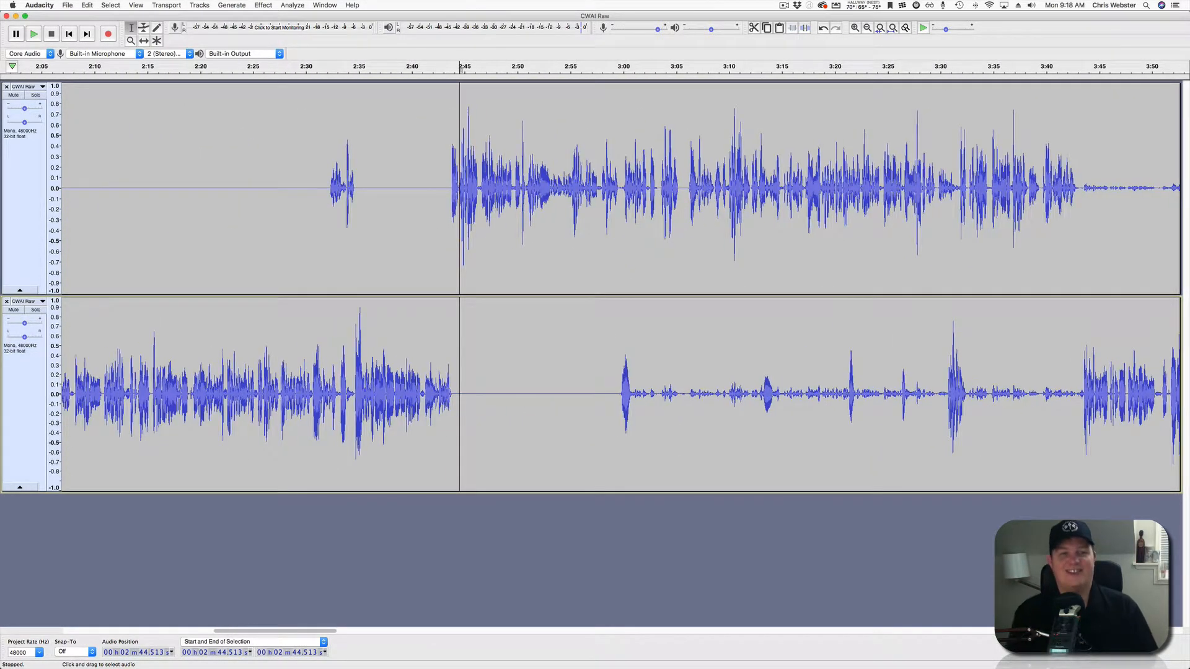
pyautogui.click(417, 192)
pyautogui.press('space')
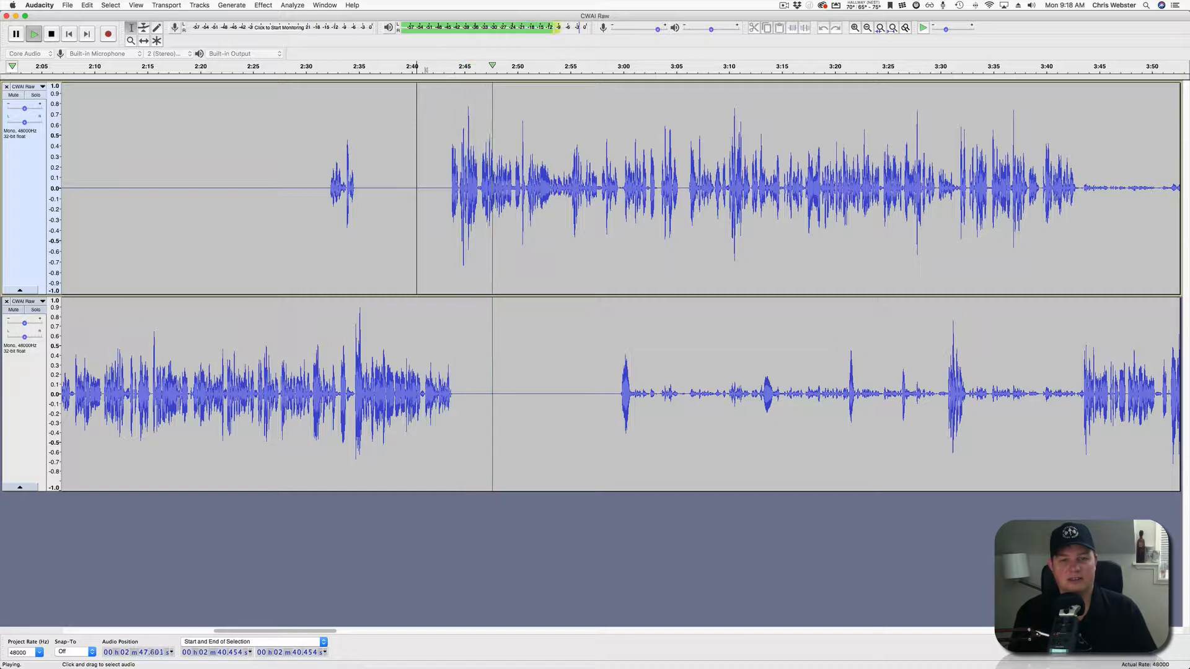
pyautogui.hscroll(5, 619, 285)
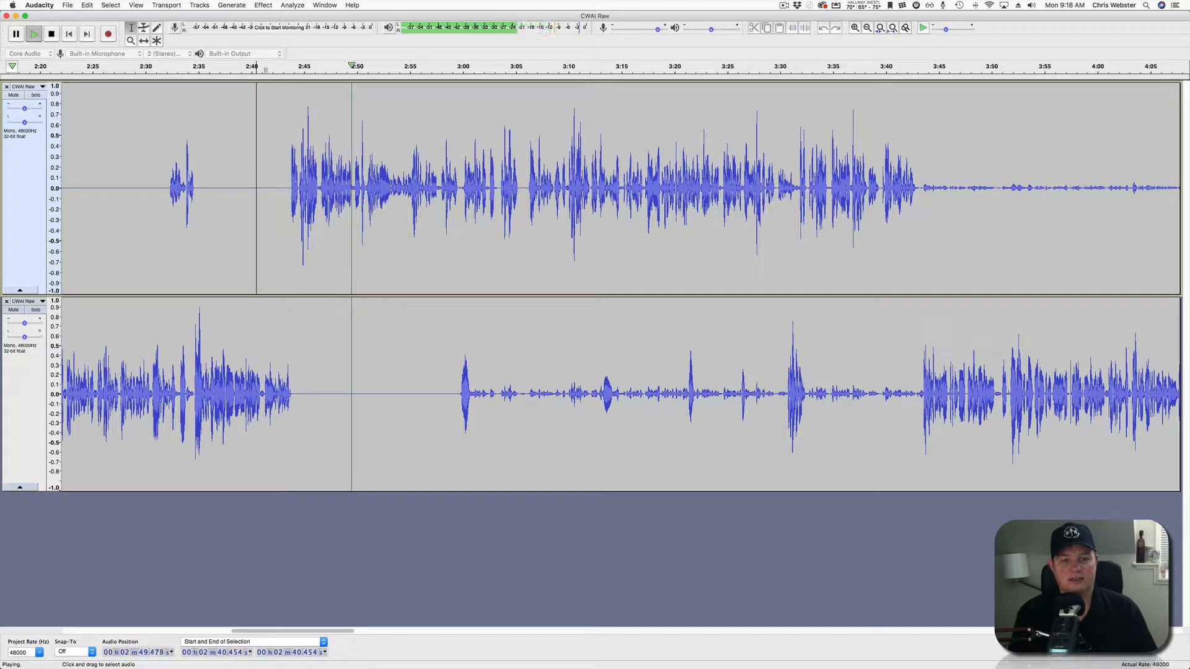
pyautogui.scroll(3, 470, 285)
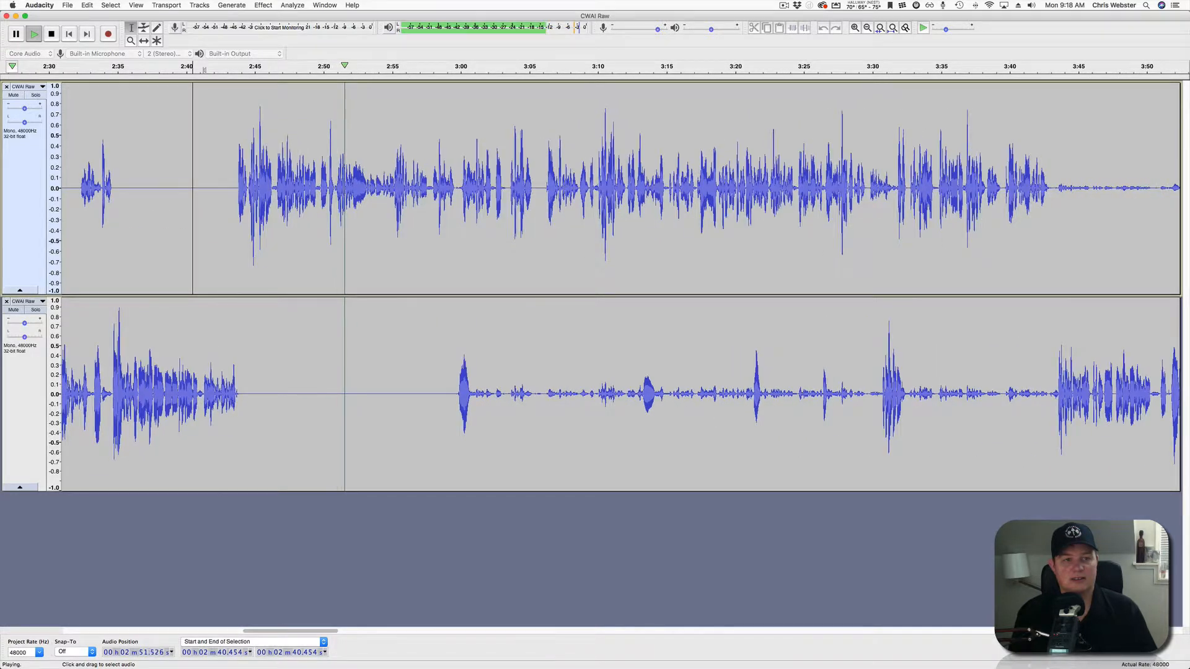
pyautogui.scroll(3, 474, 285)
pyautogui.hscroll(-5, 474, 285)
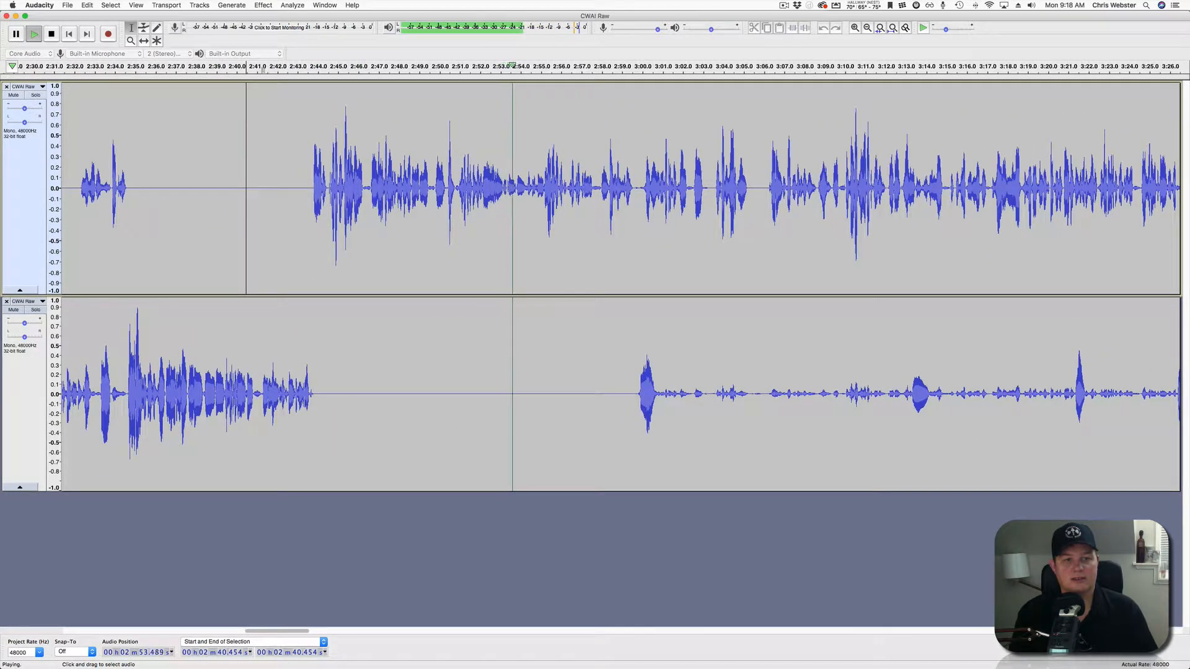
pyautogui.hscroll(3, 606, 285)
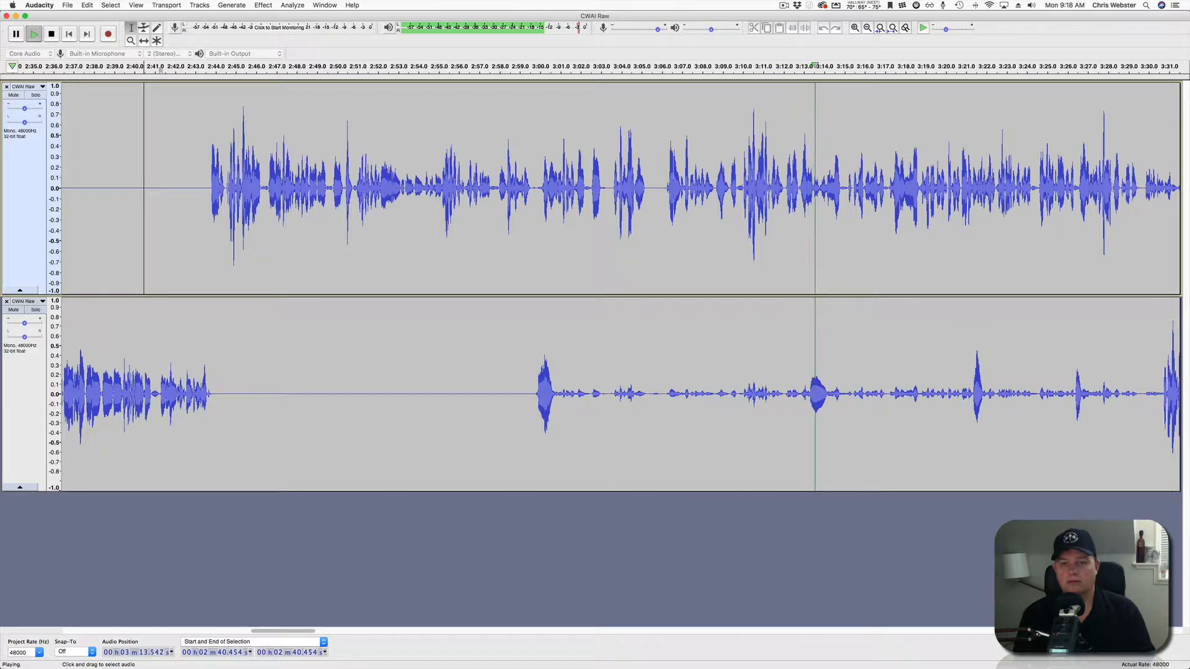
# Silence the lower-track bleed at 3:00.9–3:13.1 and 3:14.8–3:21, replaying after each.
pyautogui.press('space')
pyautogui.moveTo(558, 396); pyautogui.dragTo(805, 396)
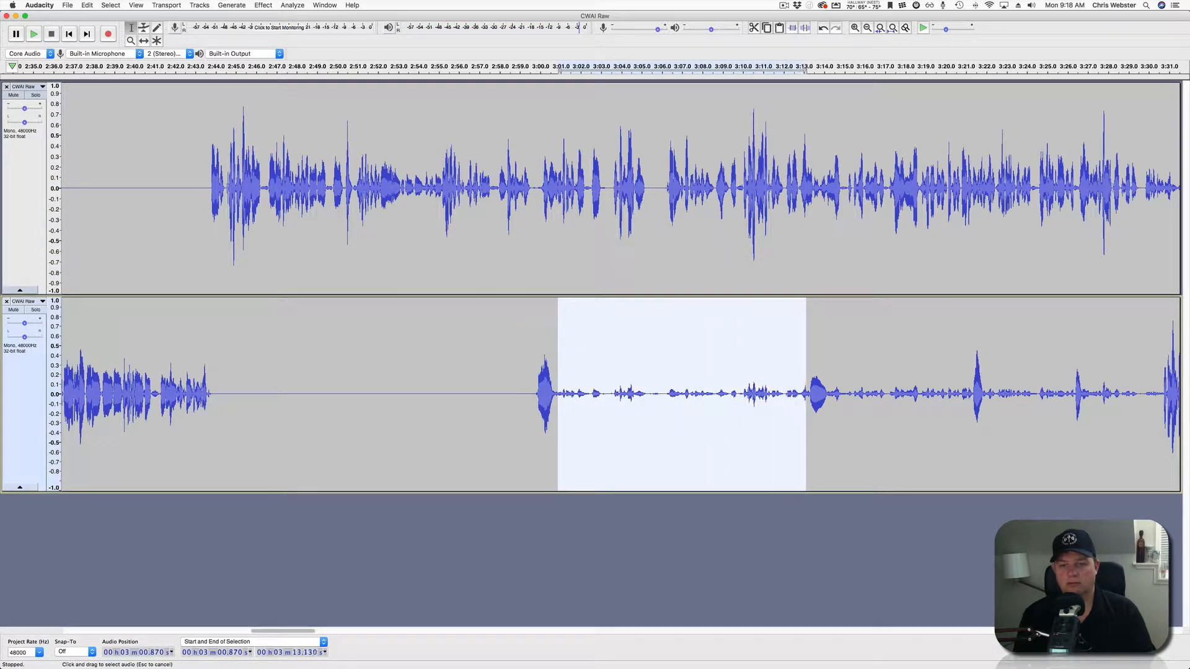
pyautogui.click(804, 28)
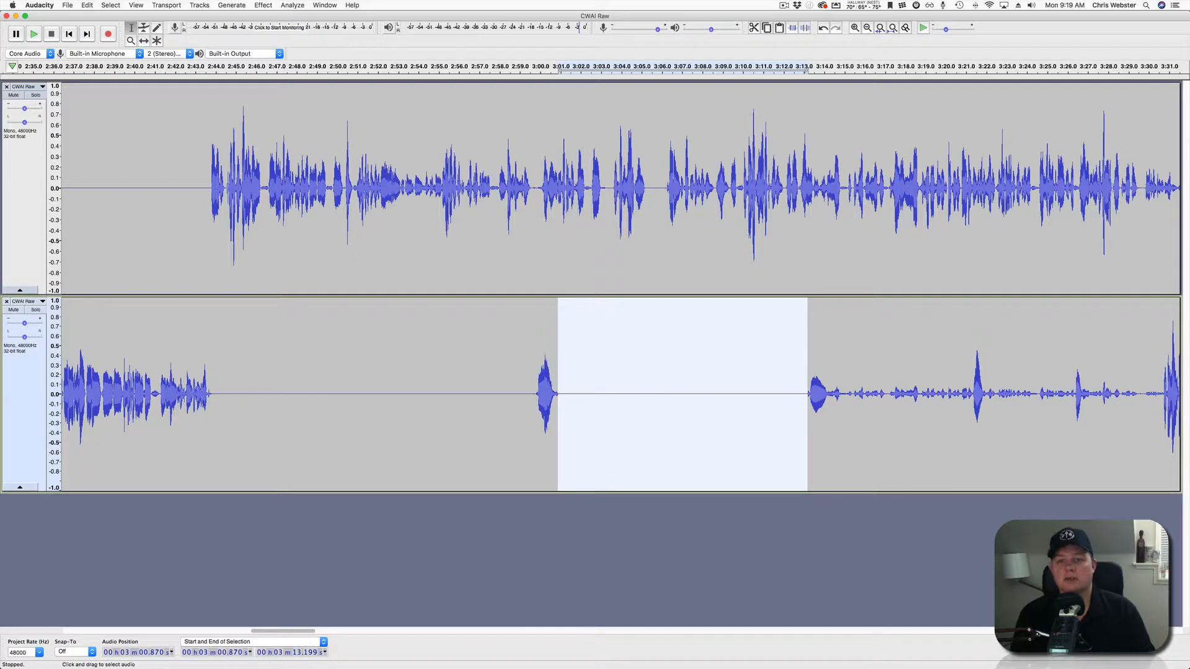
pyautogui.click(724, 396)
pyautogui.press('space')
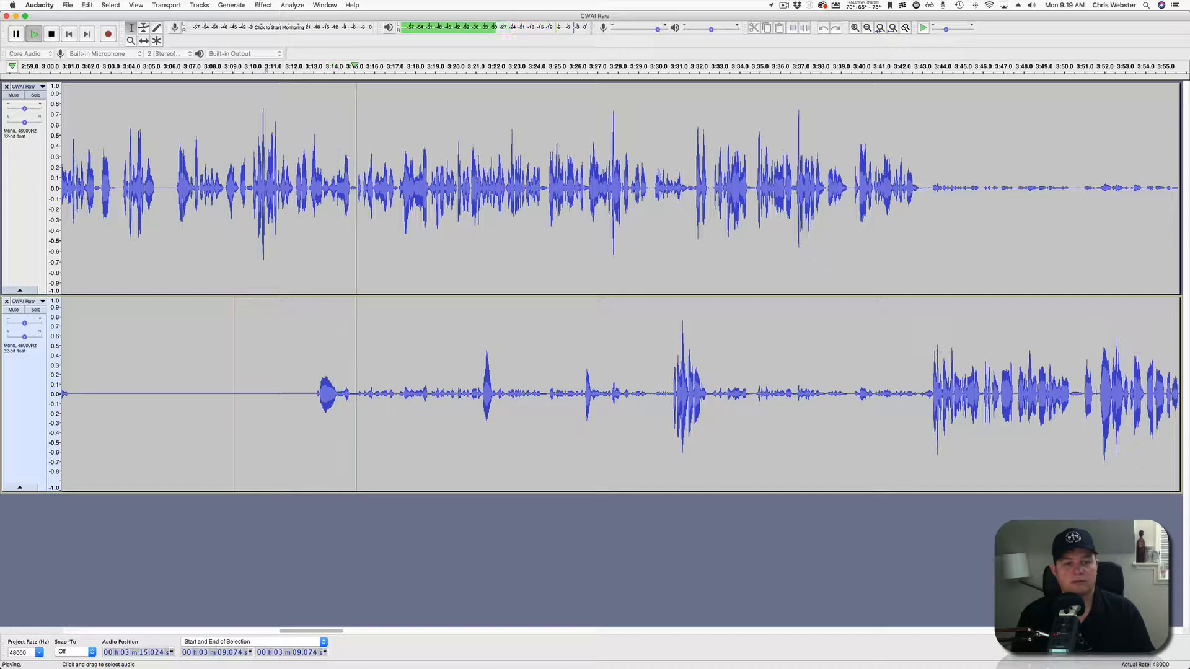
pyautogui.moveTo(350, 397); pyautogui.dragTo(481, 396)
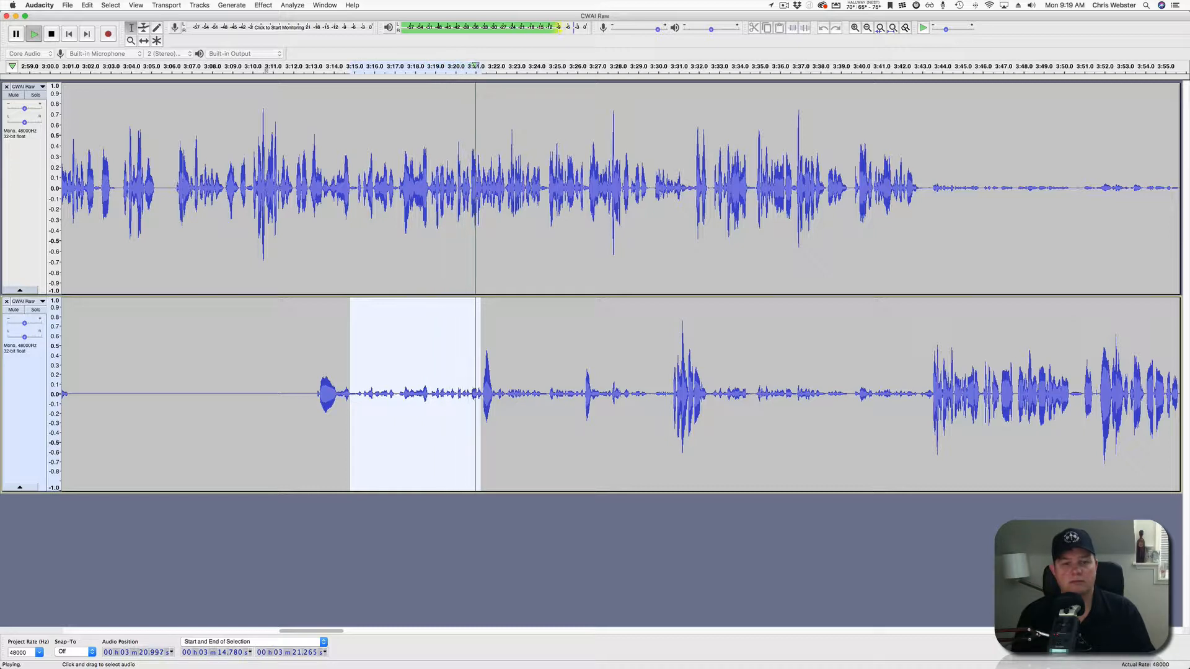
pyautogui.press('space')
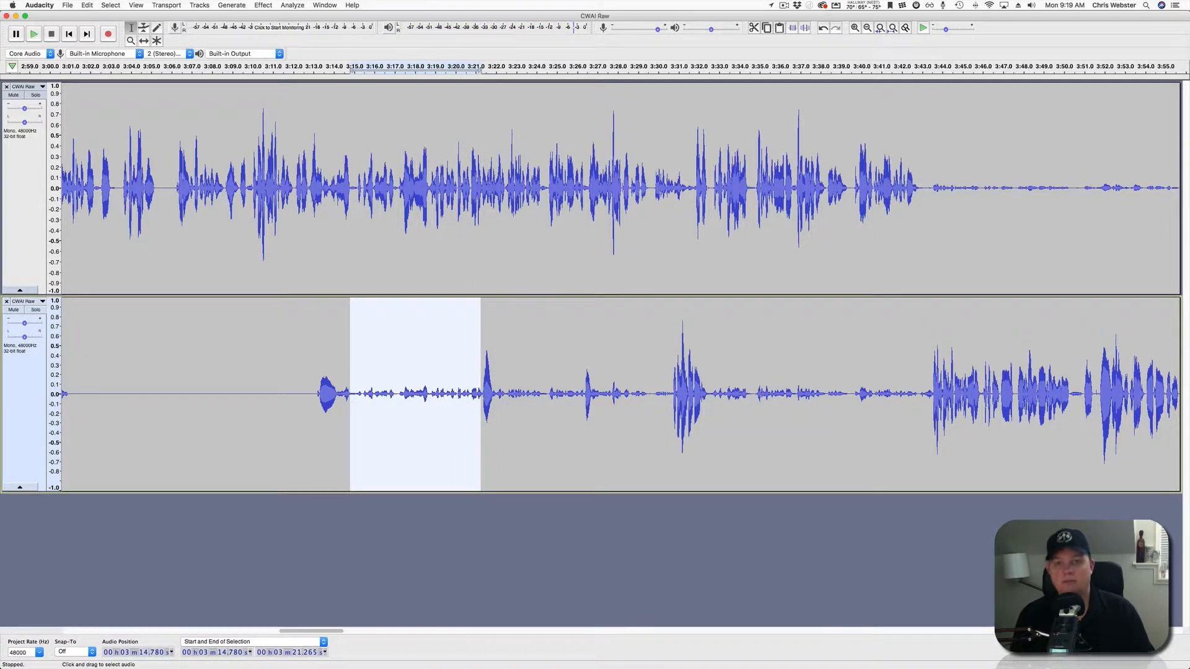
pyautogui.click(804, 28)
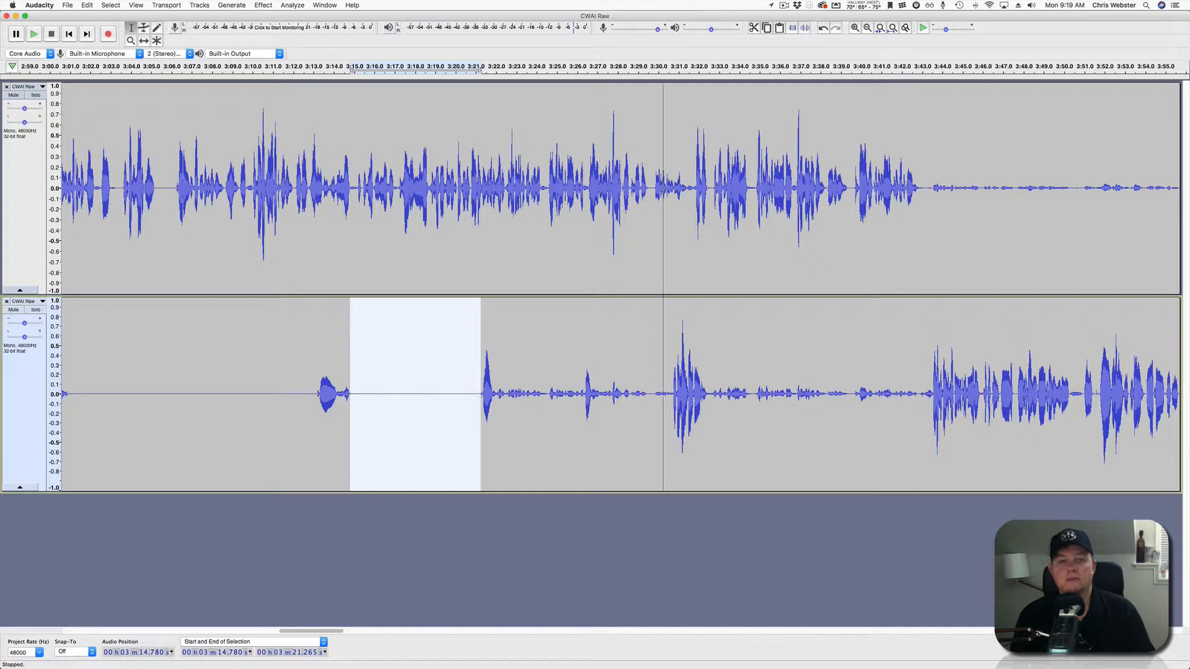
pyautogui.click(439, 397)
pyautogui.press('space')
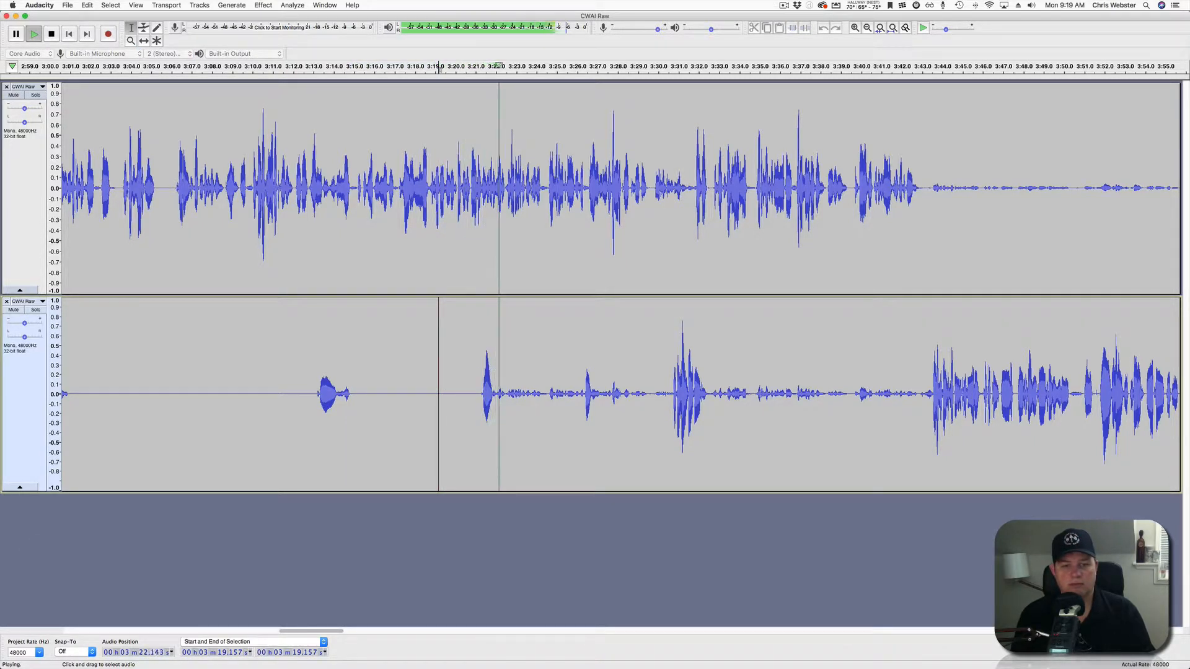
# Silence the lower-track bleed at 3:22–3:26 and from 3:27.1, replaying after each.
pyautogui.moveTo(494, 397); pyautogui.dragTo(584, 396)
pyautogui.press('space')
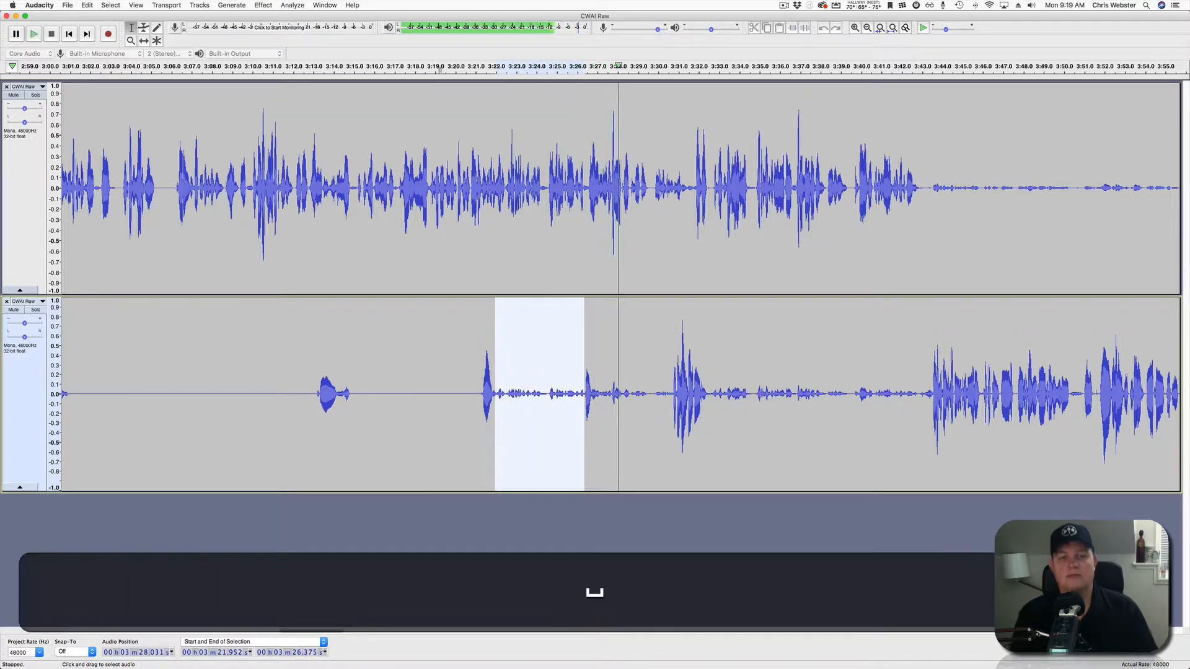
pyautogui.press('super+l')
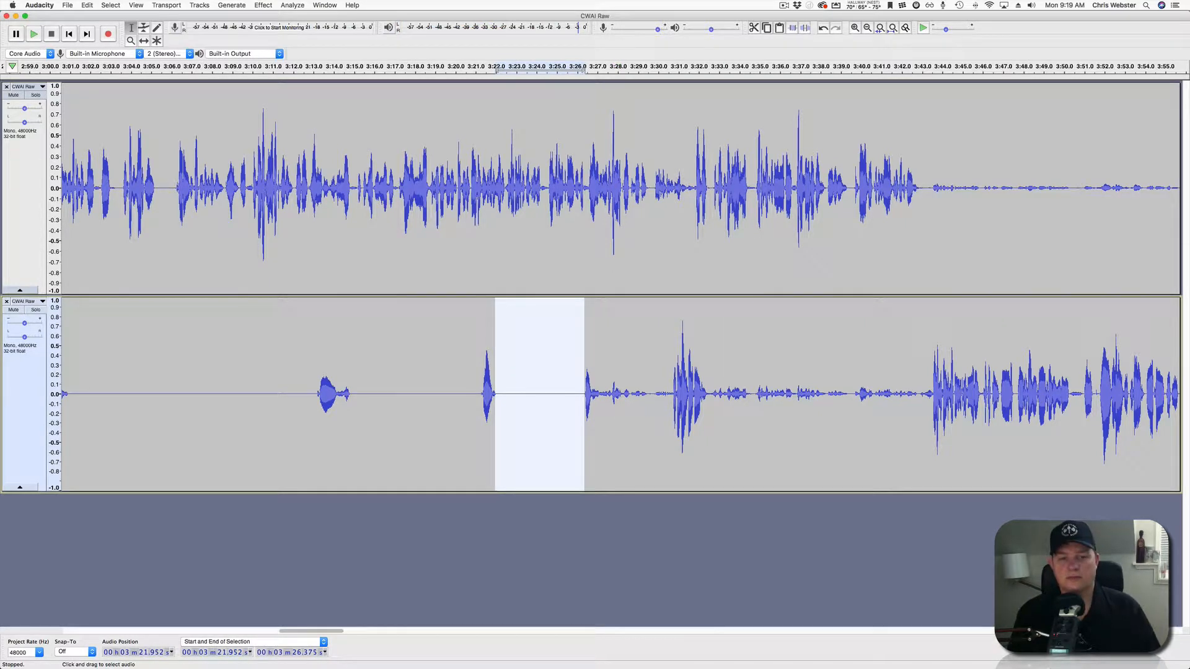
pyautogui.click(593, 397)
pyautogui.press('space')
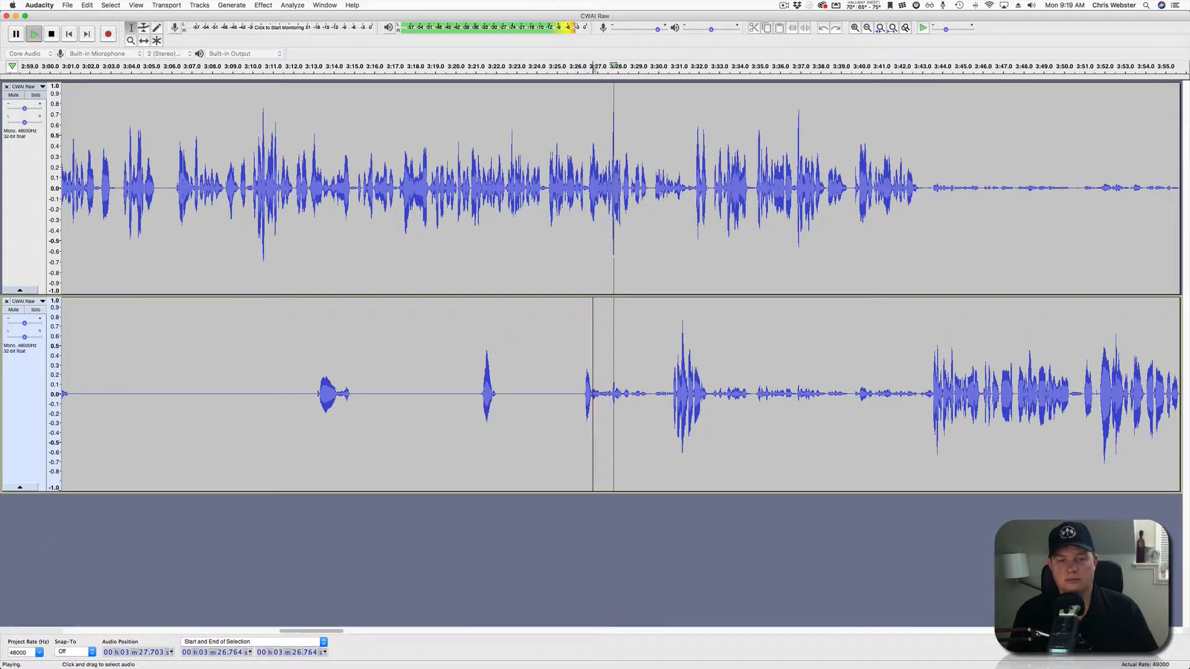
pyautogui.moveTo(600, 396); pyautogui.dragTo(671, 396)
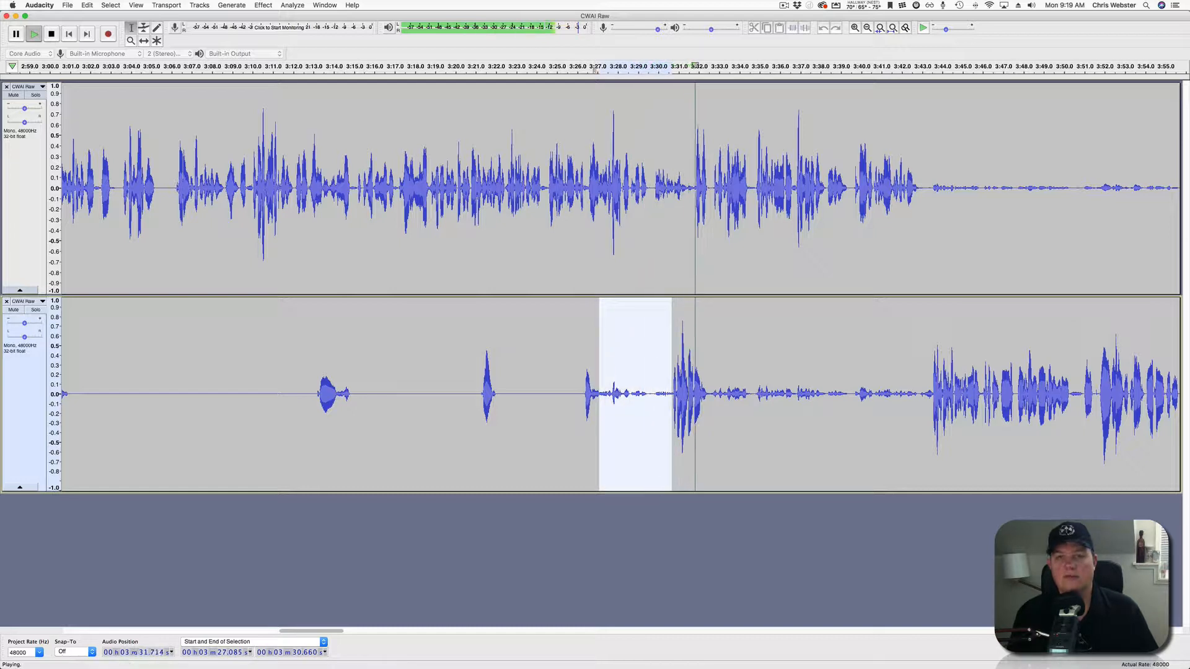
pyautogui.press('space')
pyautogui.click(804, 28)
pyautogui.click(601, 396)
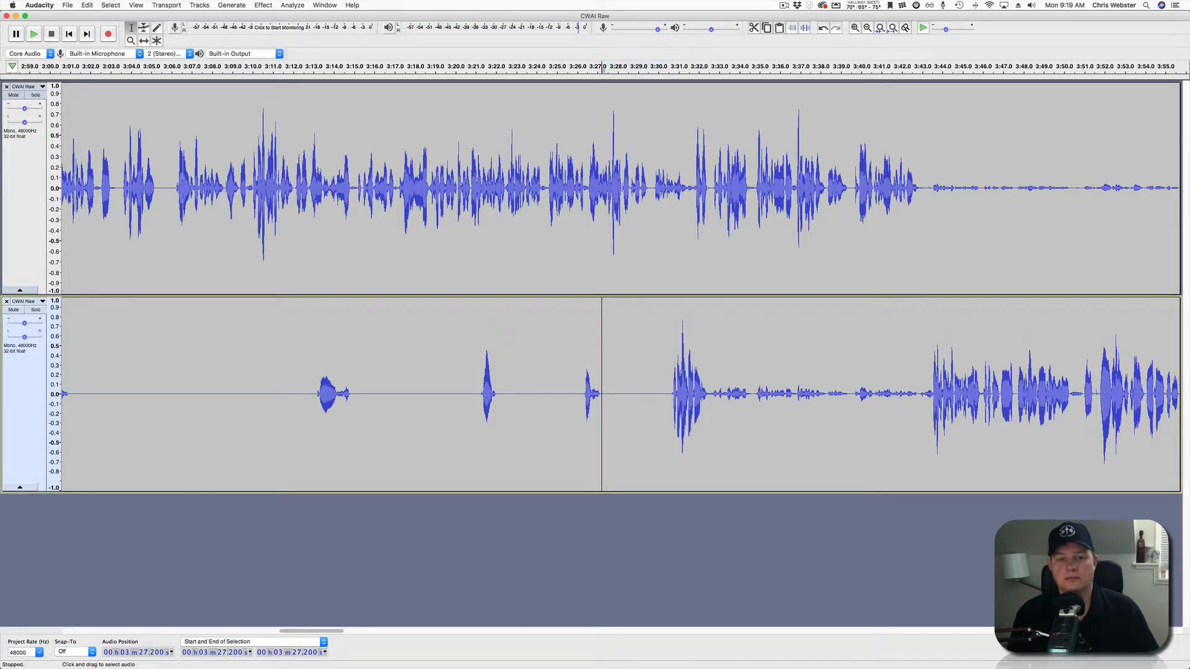
pyautogui.press('space')
# Mark the lower-track bleed from 3:32.6 to 3:42.9 and listen from 3:34.3.
pyautogui.hscroll(5, 602, 396)
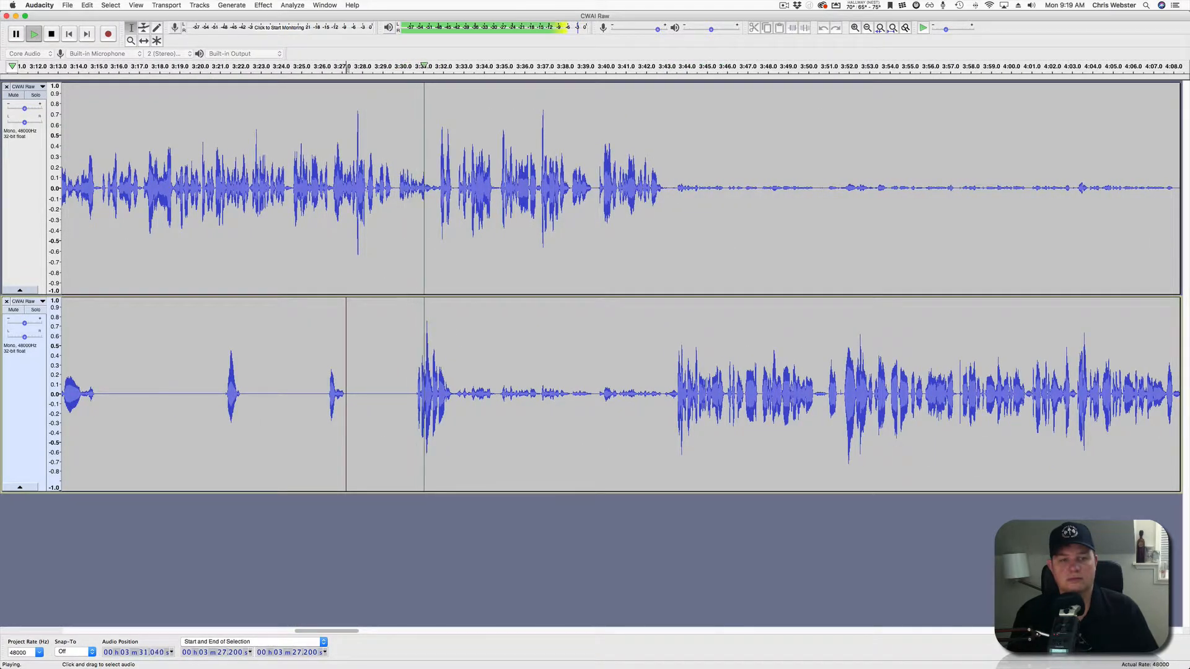
pyautogui.moveTo(456, 397); pyautogui.dragTo(664, 397)
pyautogui.press('space')
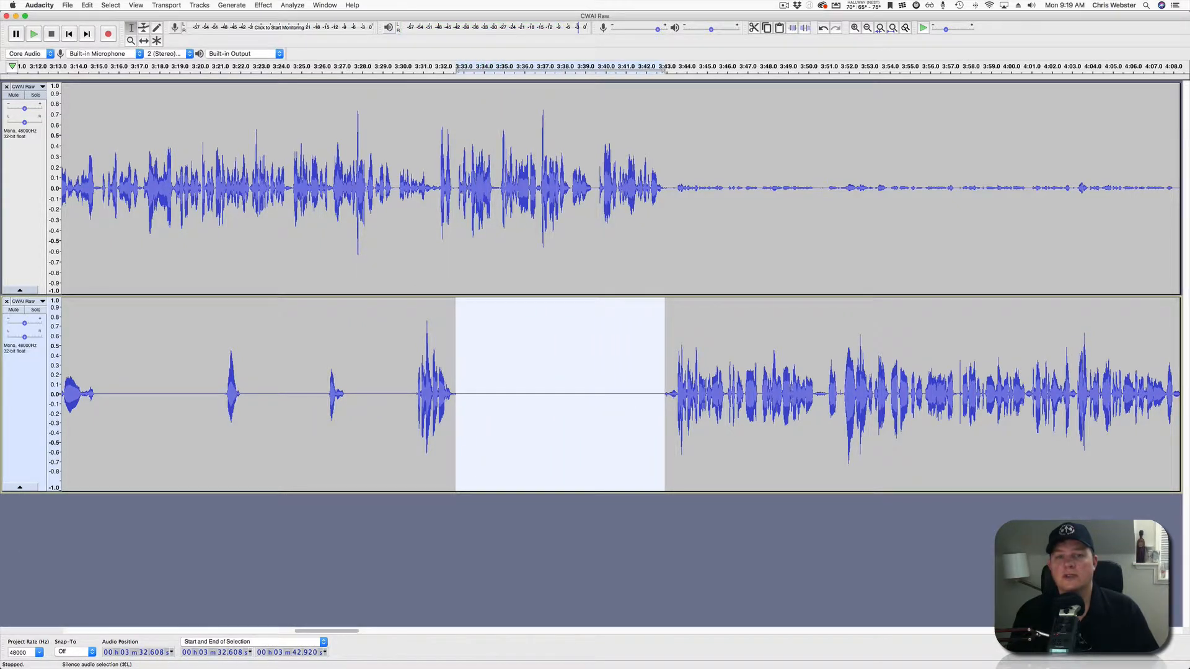
pyautogui.click(490, 186)
pyautogui.press('space')
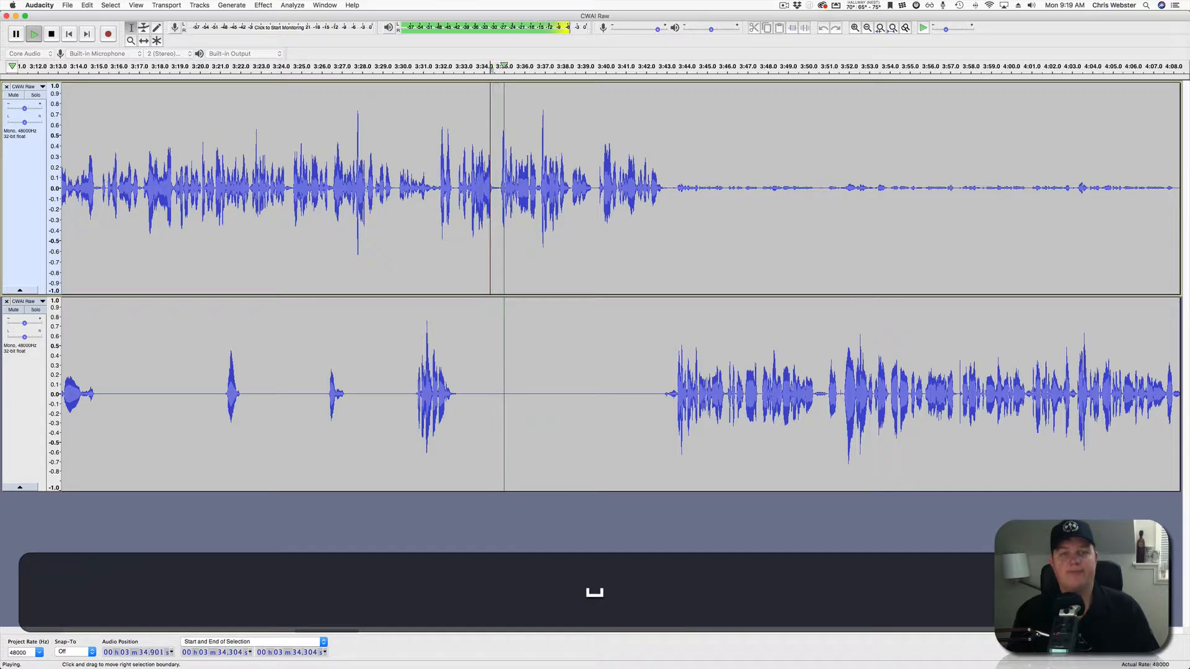
pyautogui.hscroll(5, 490, 186)
pyautogui.hscroll(4, 490, 186)
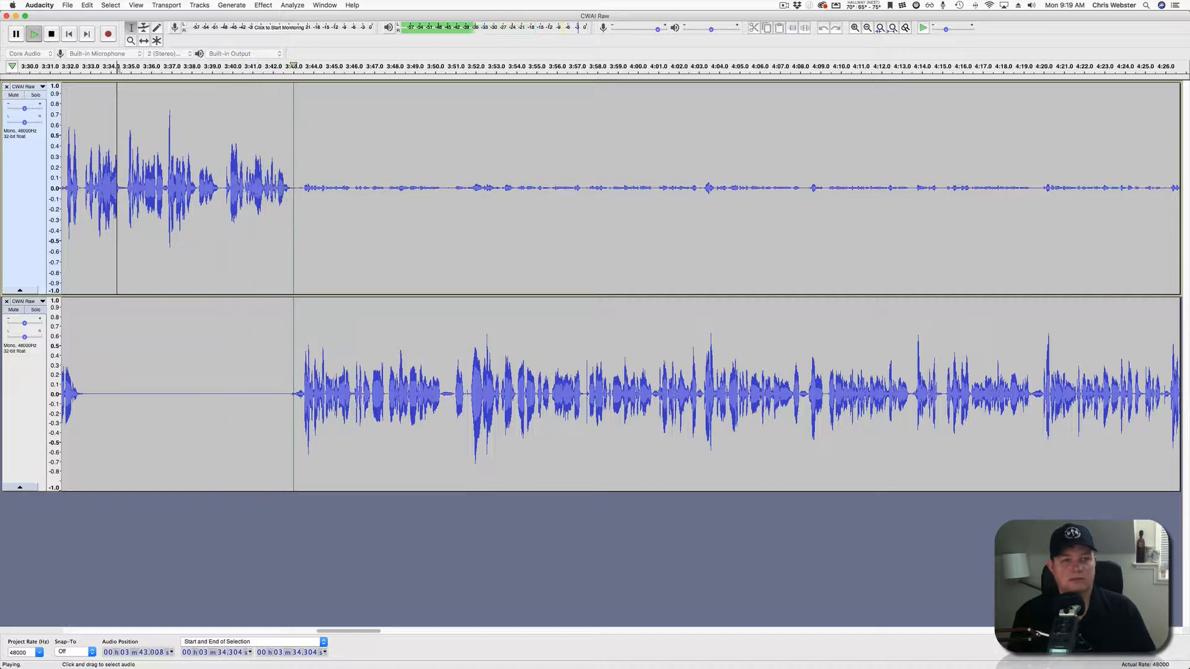
# Silence the top-track bleed from 3:43.1 to 4:11.7 and resume listening from 4:06.2.
pyautogui.click(299, 186)
pyautogui.moveTo(301, 186); pyautogui.dragTo(875, 186)
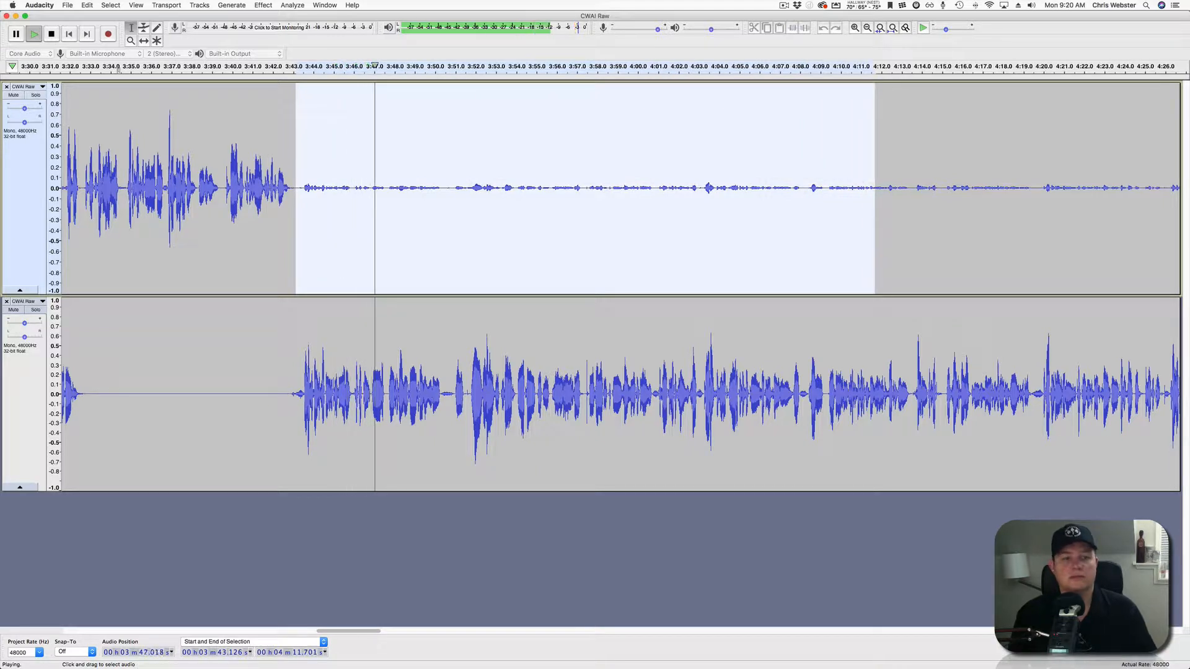
pyautogui.hscroll(5, 621, 285)
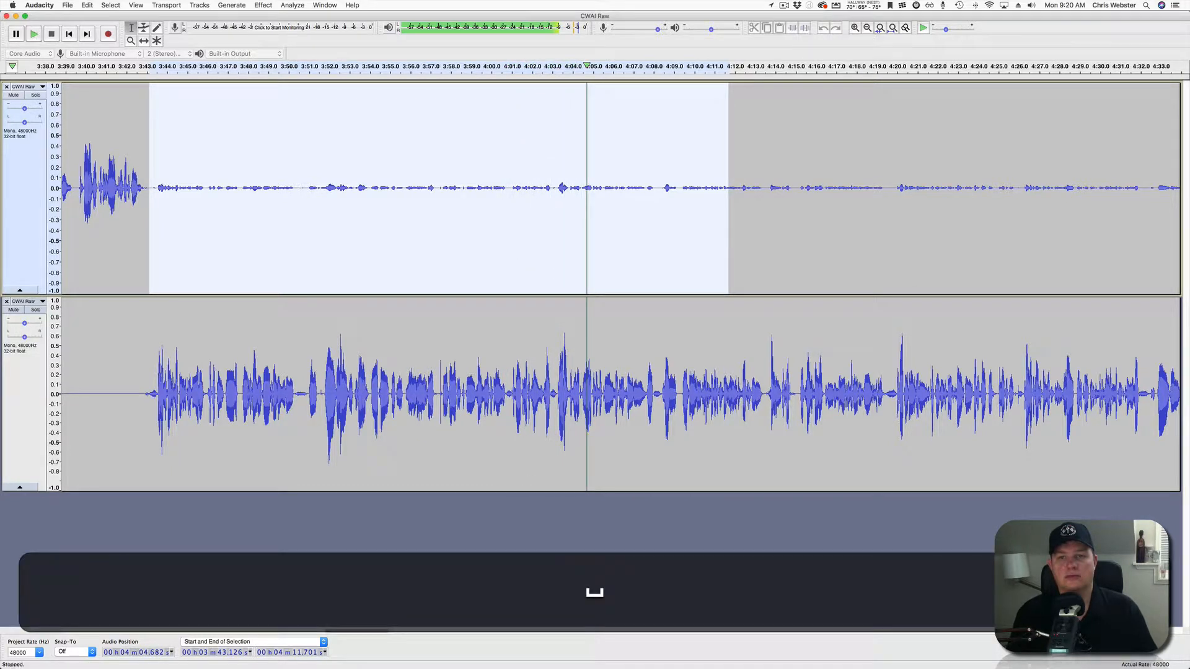
pyautogui.press('super+l')
pyautogui.click(619, 188)
pyautogui.press('space')
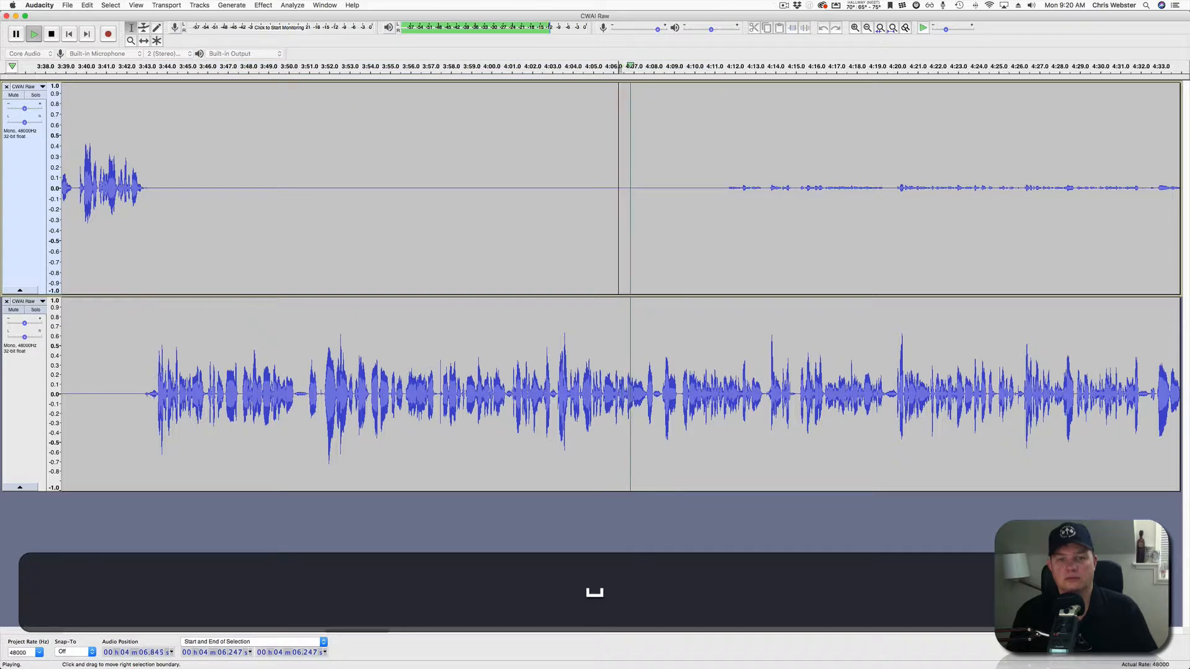
# Silence the top-track crosstalk from 4:10.5 to 4:47.1 and replay the section.
pyautogui.hscroll(10, 618, 188)
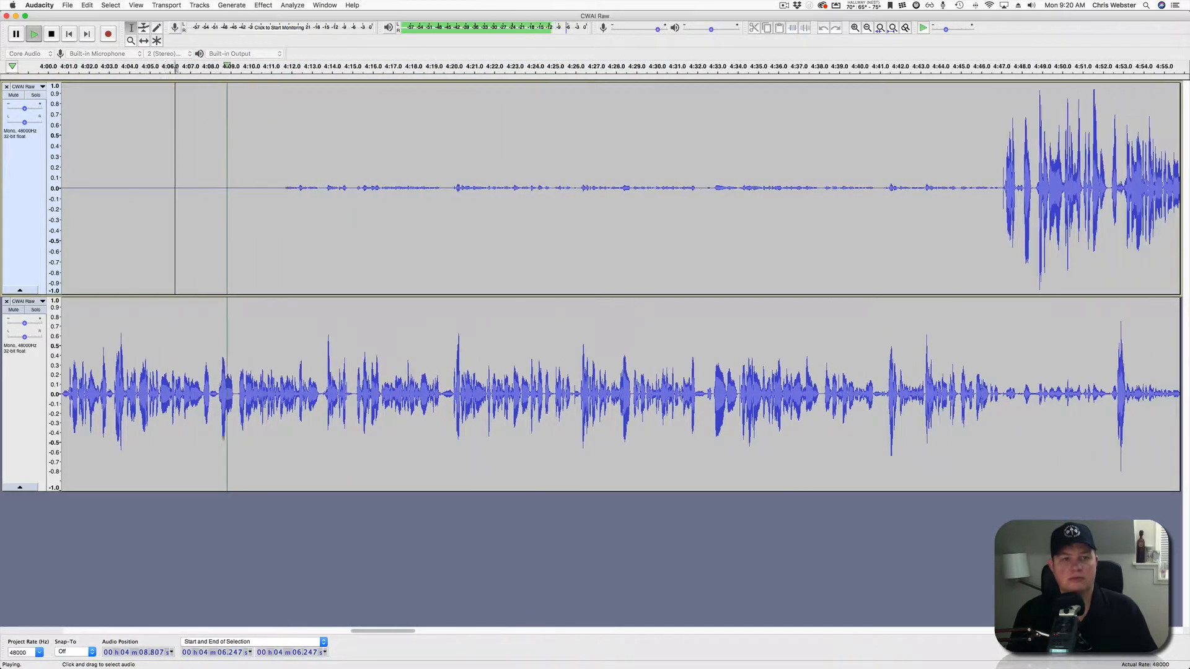
pyautogui.hscroll(1, 618, 188)
pyautogui.moveTo(252, 186); pyautogui.dragTo(994, 186)
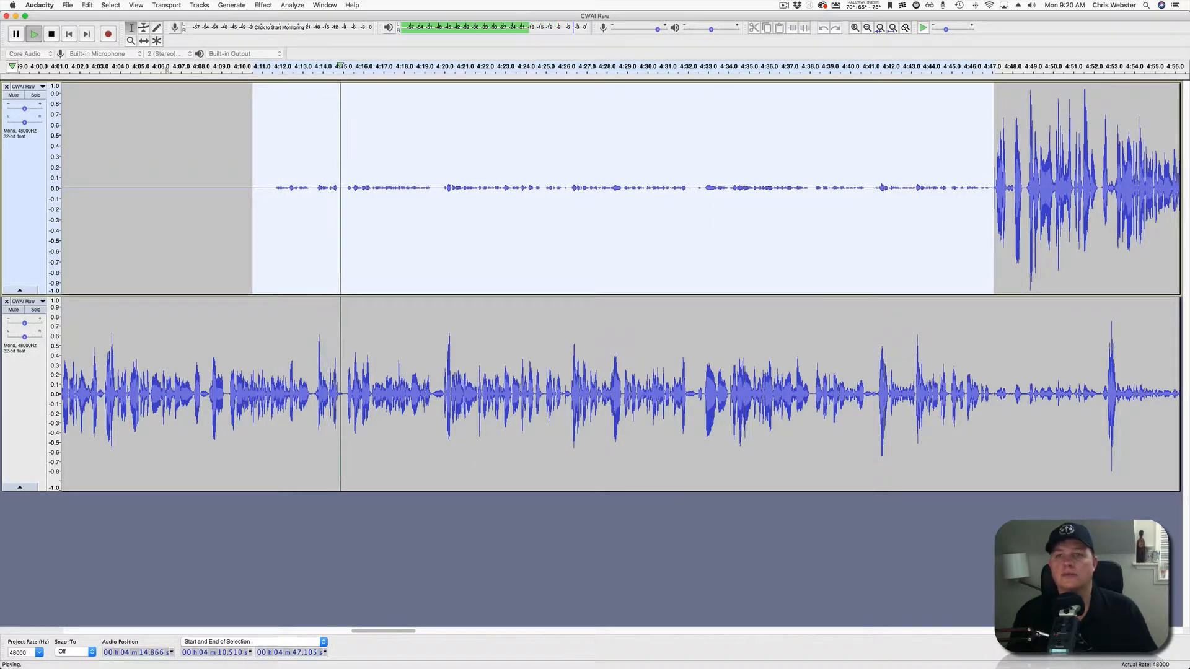
pyautogui.press('space')
pyautogui.click(804, 28)
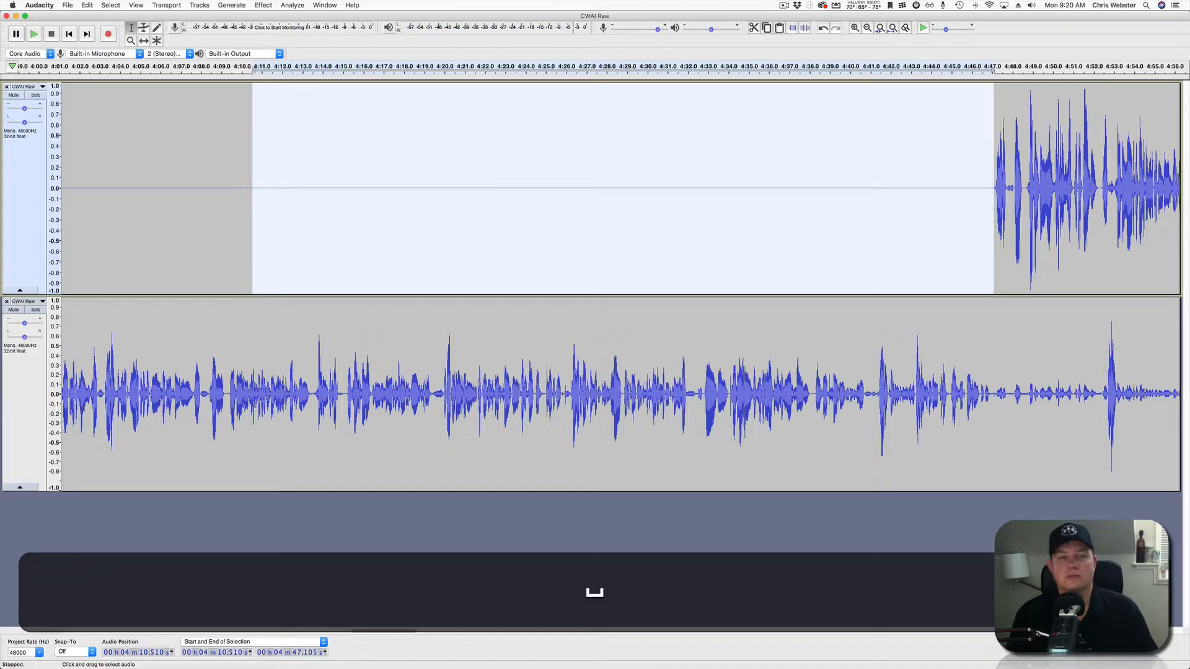
pyautogui.click(247, 186)
pyautogui.press('space')
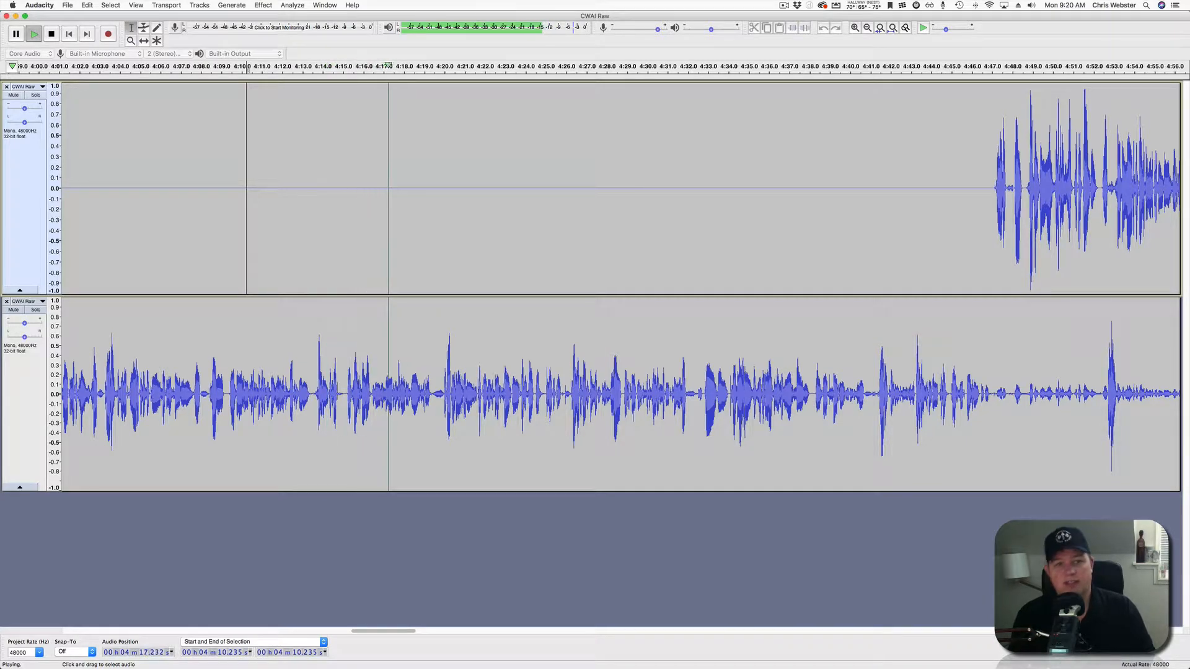
# Silence the lower-track crosstalk from 4:47.1 to 4:52.4 and replay from 4:51.
pyautogui.hscroll(5, 620, 285)
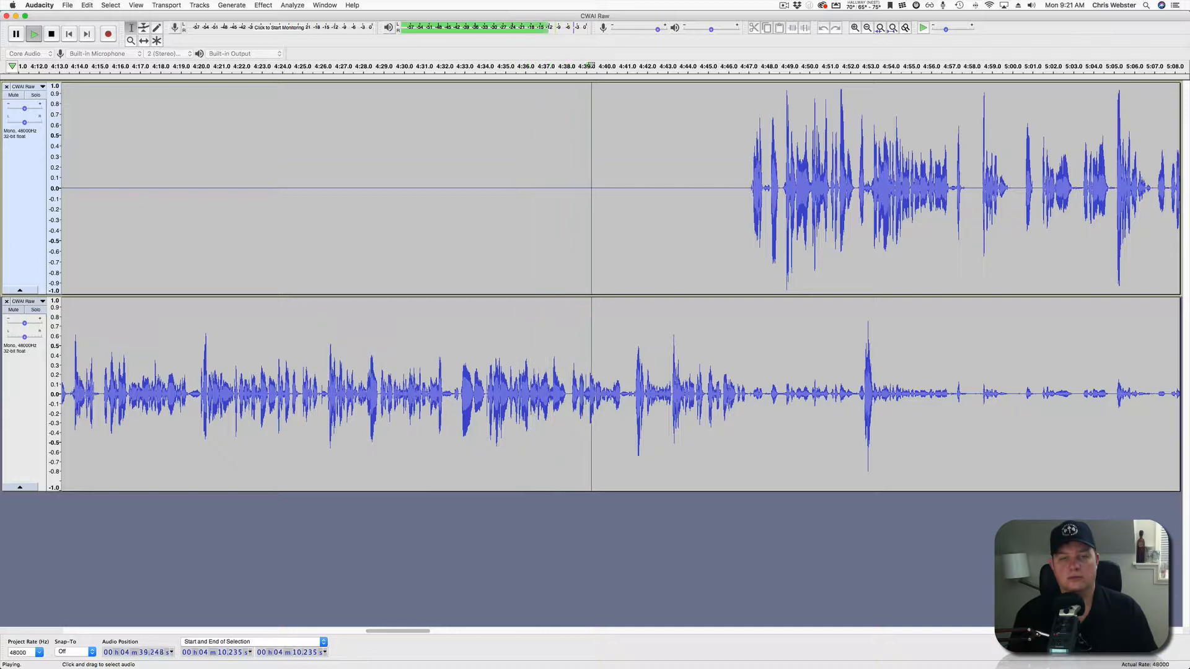
pyautogui.hscroll(5, 620, 285)
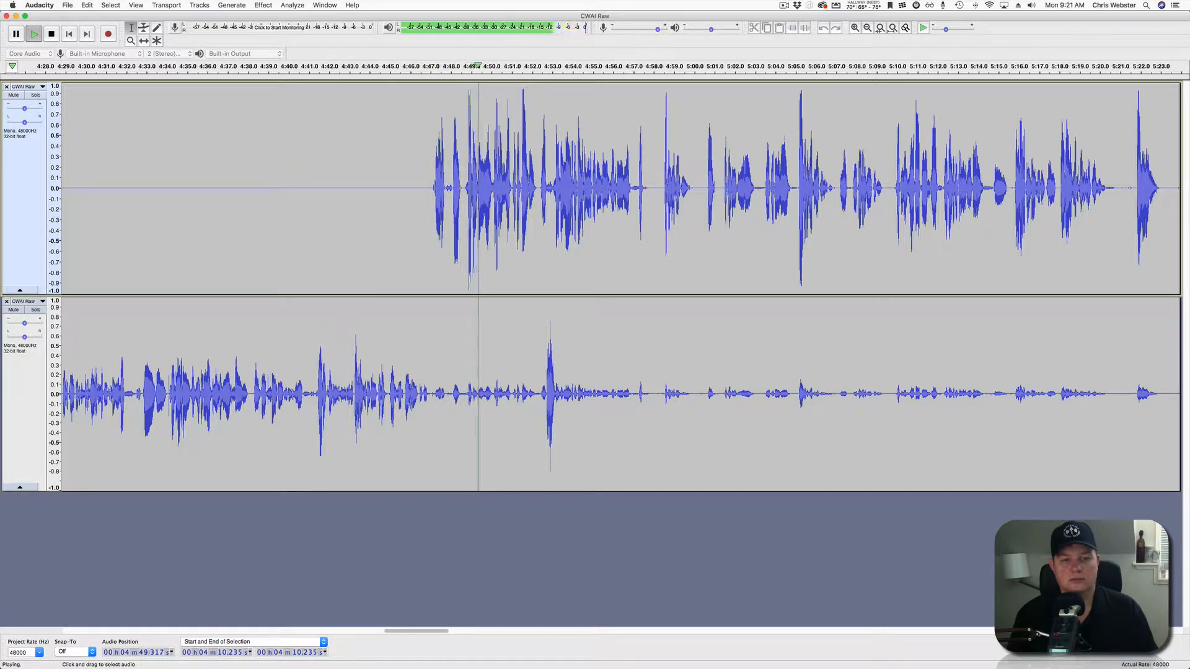
pyautogui.moveTo(432, 396); pyautogui.dragTo(540, 396)
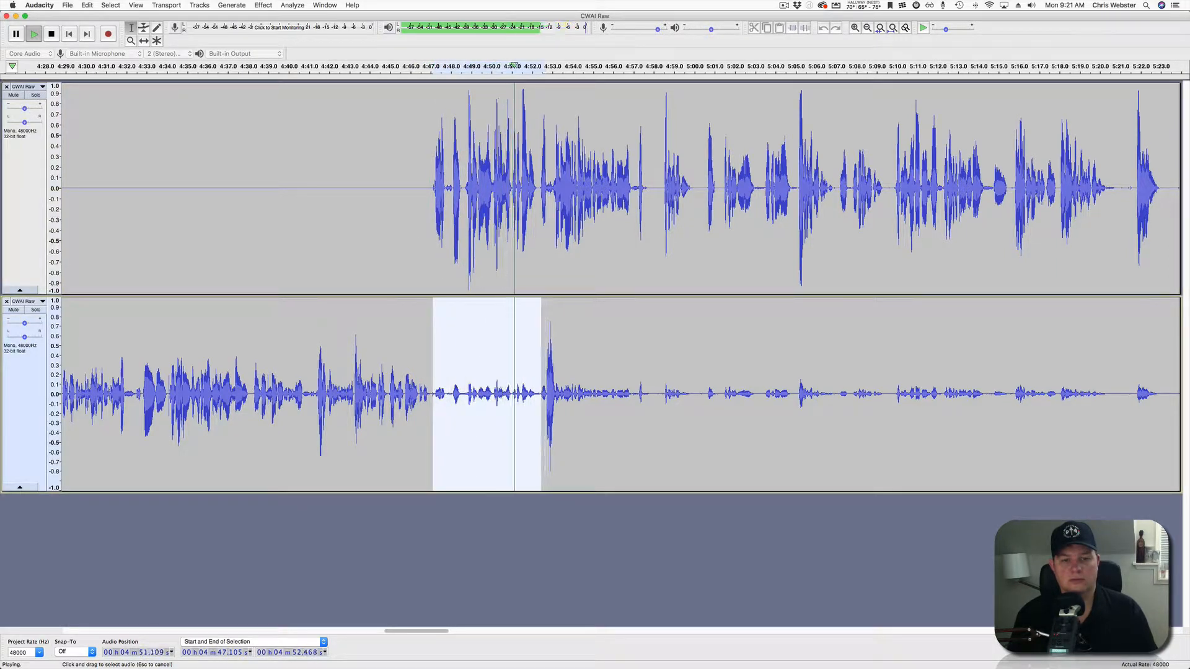
pyautogui.press('space')
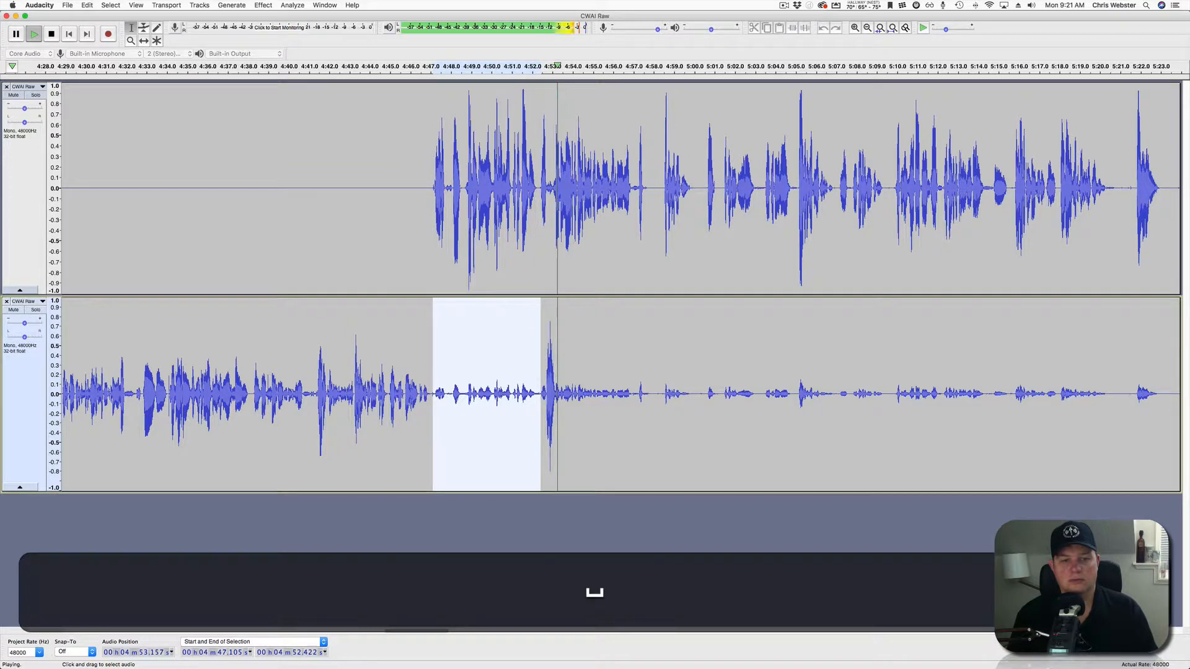
pyautogui.click(804, 27)
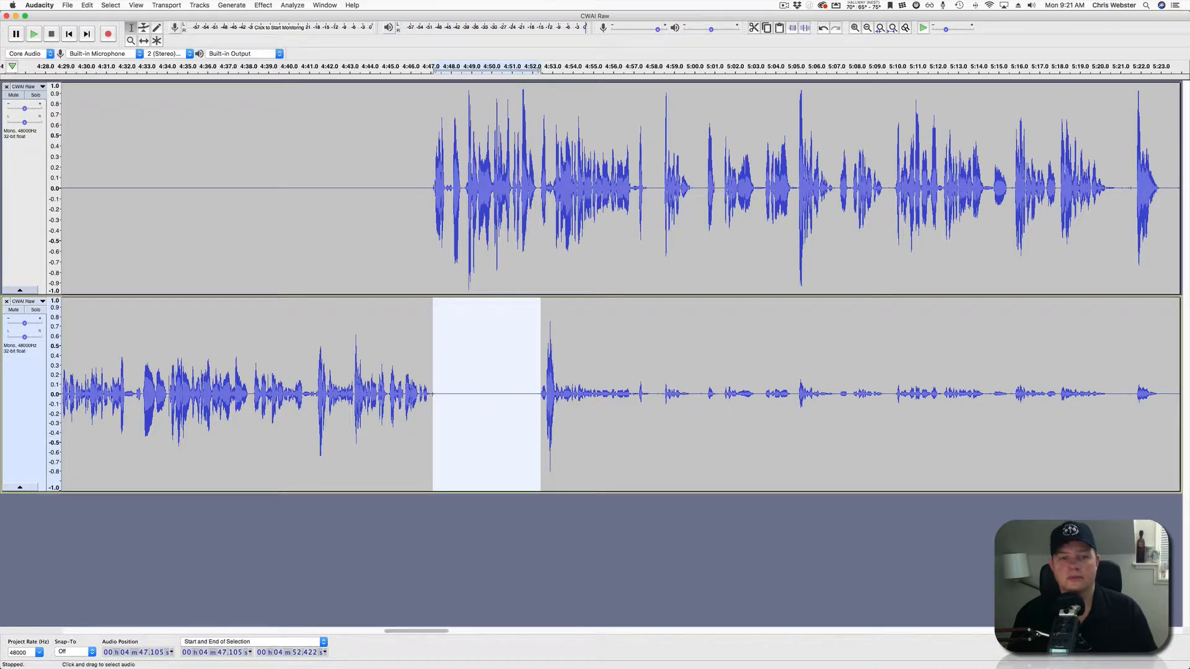
pyautogui.click(545, 396)
pyautogui.press('space')
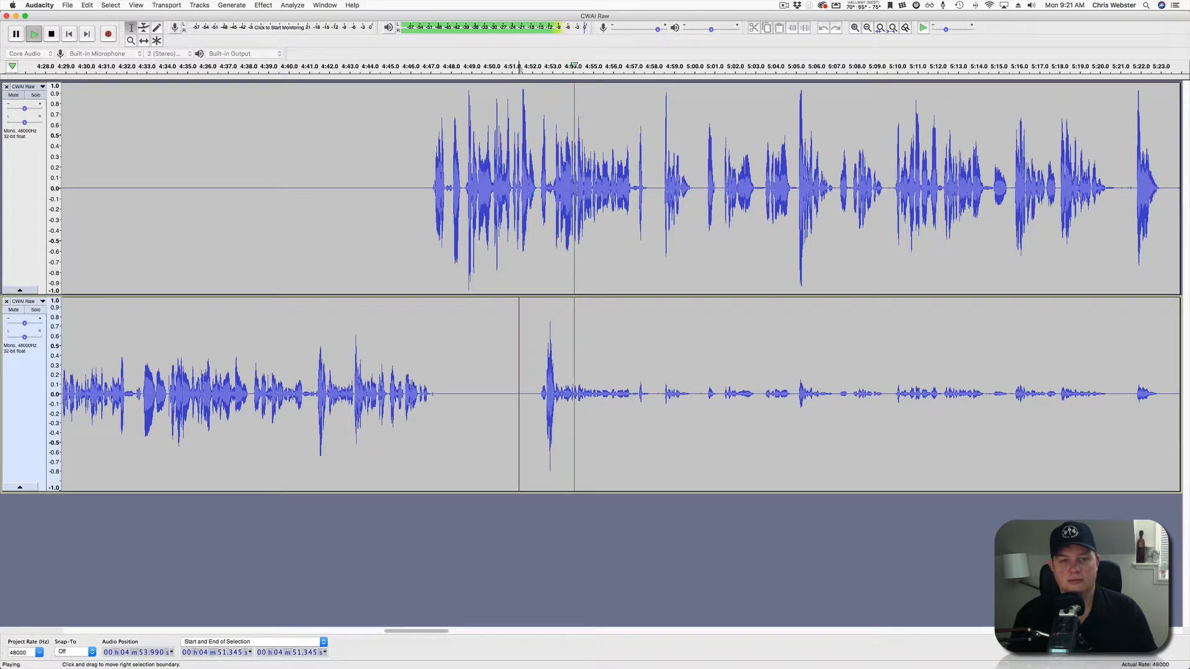
# Silence the lower-track crosstalk from 4:53.4 to 5:04.8 and replay from 4:59.7.
pyautogui.hscroll(5, 594, 285)
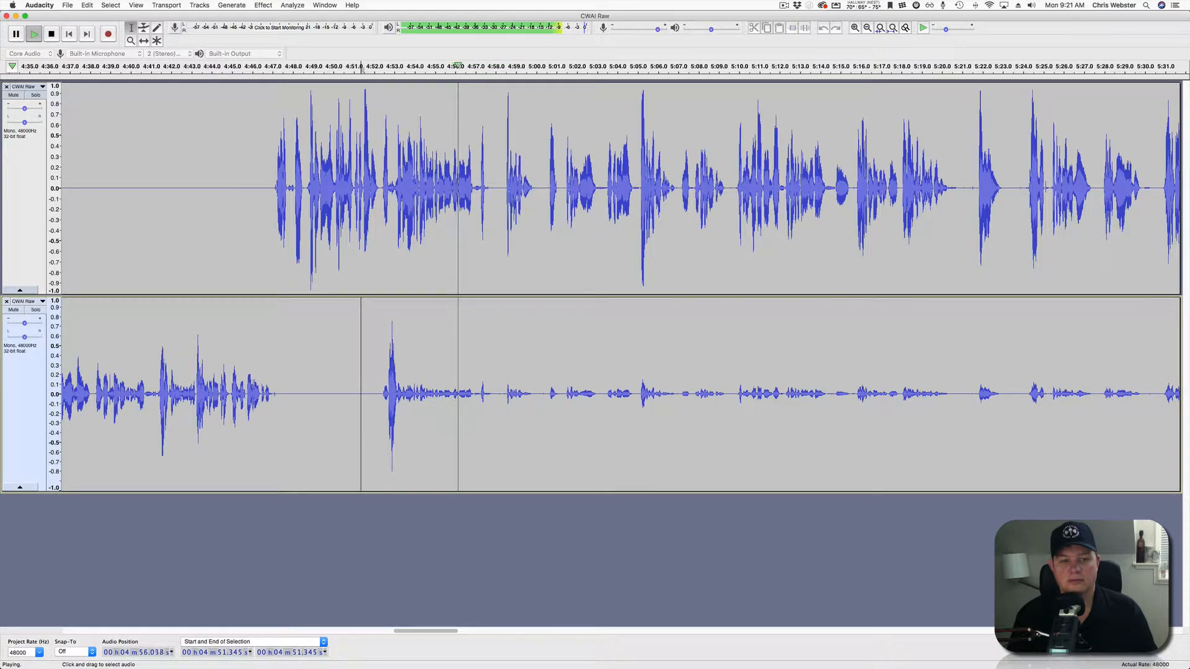
pyautogui.moveTo(403, 394); pyautogui.dragTo(633, 394)
pyautogui.press('space')
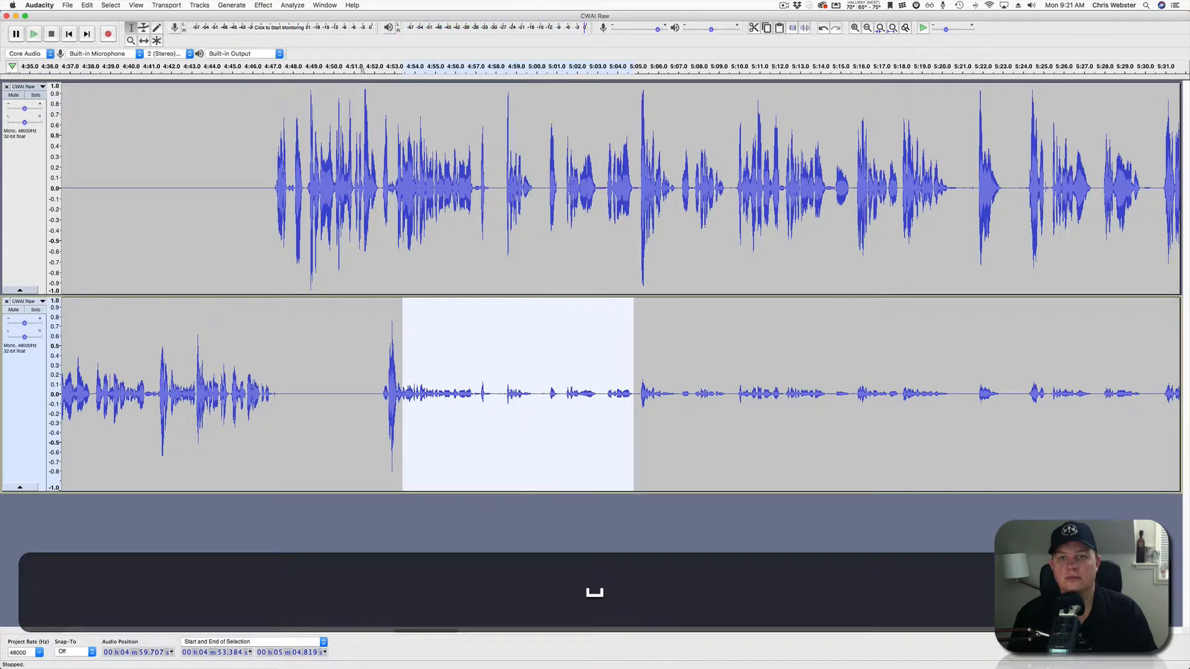
pyautogui.click(804, 28)
pyautogui.click(530, 188)
pyautogui.press('space')
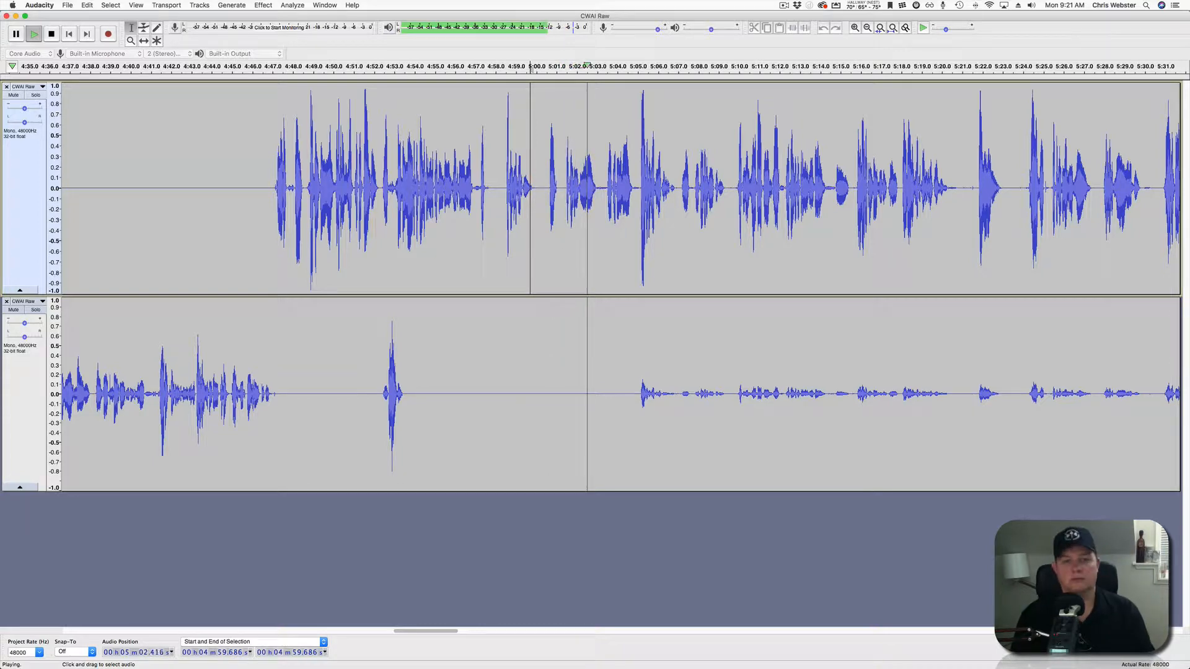
# Zoom in and silence the lower-track crosstalk from 5:03.6 to 5:25.2.
pyautogui.hscroll(5, 529, 188)
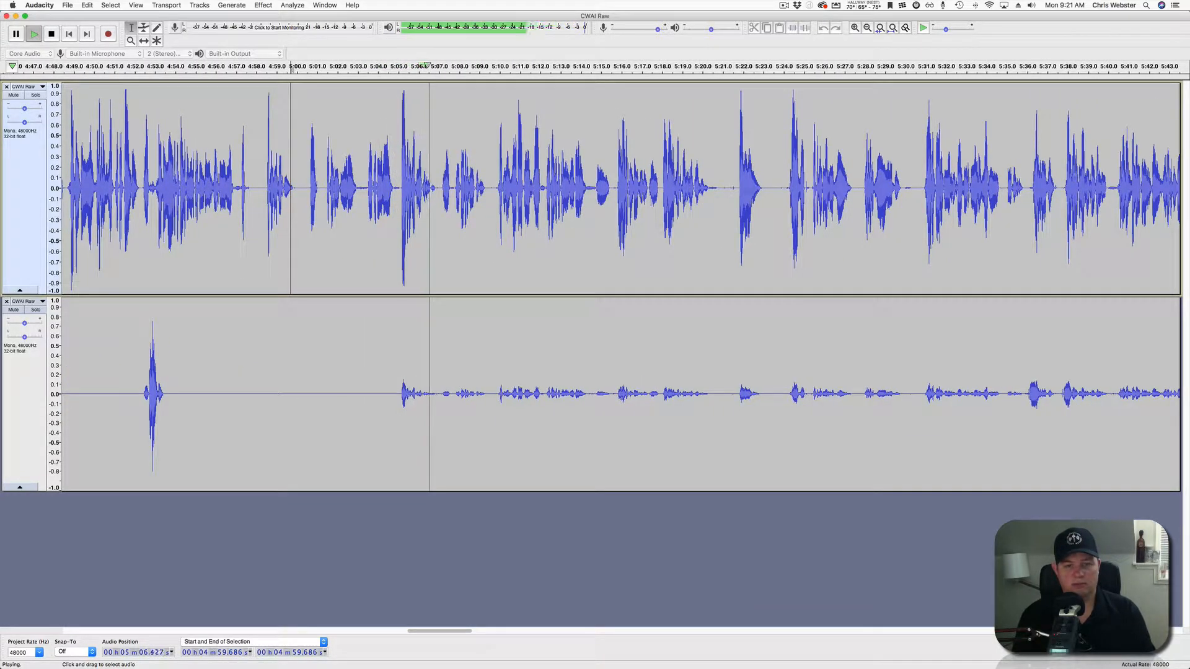
pyautogui.scroll(-3, 389, 188)
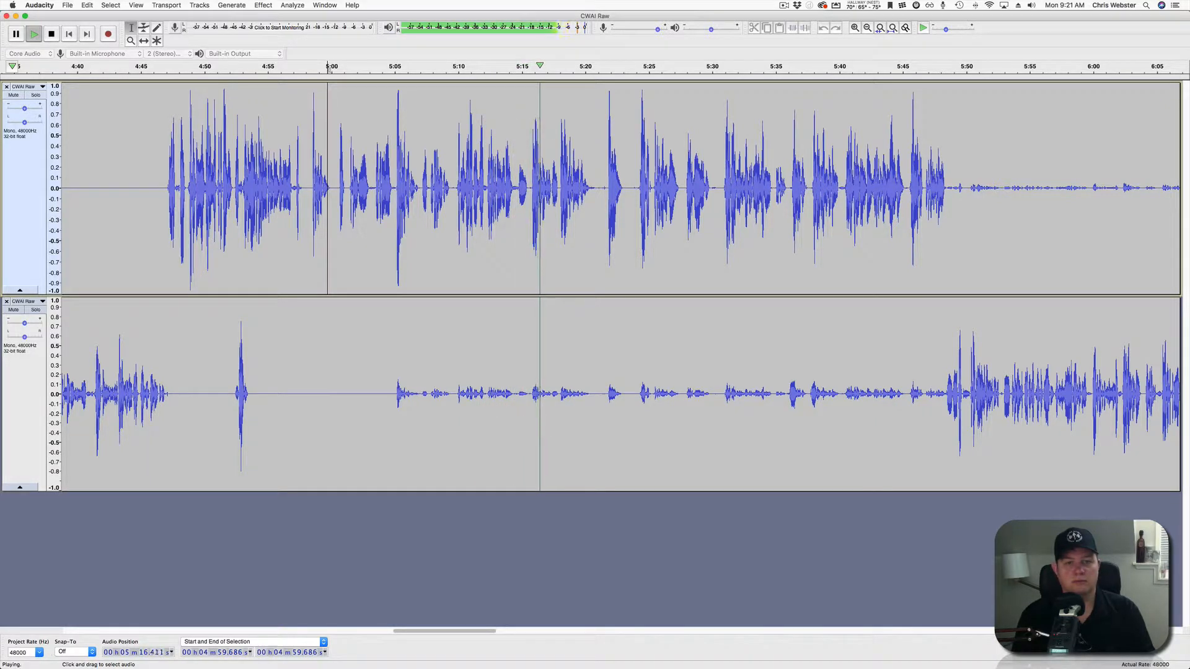
pyautogui.press('space')
pyautogui.press('super+1')
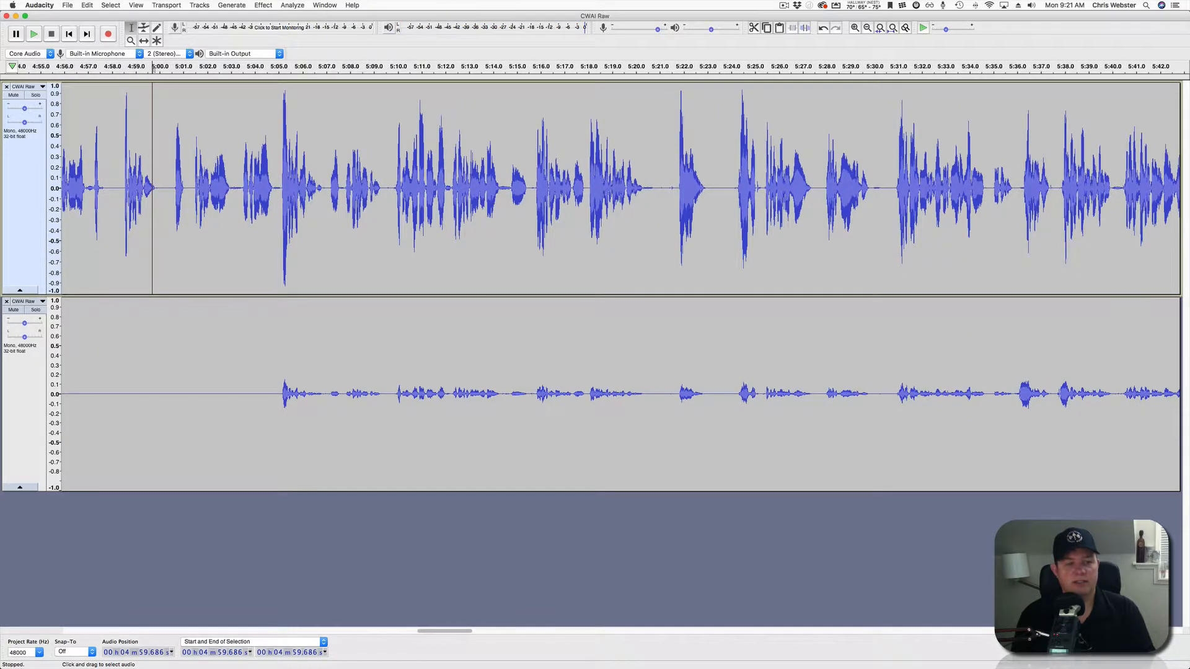
pyautogui.moveTo(246, 397); pyautogui.dragTo(760, 396)
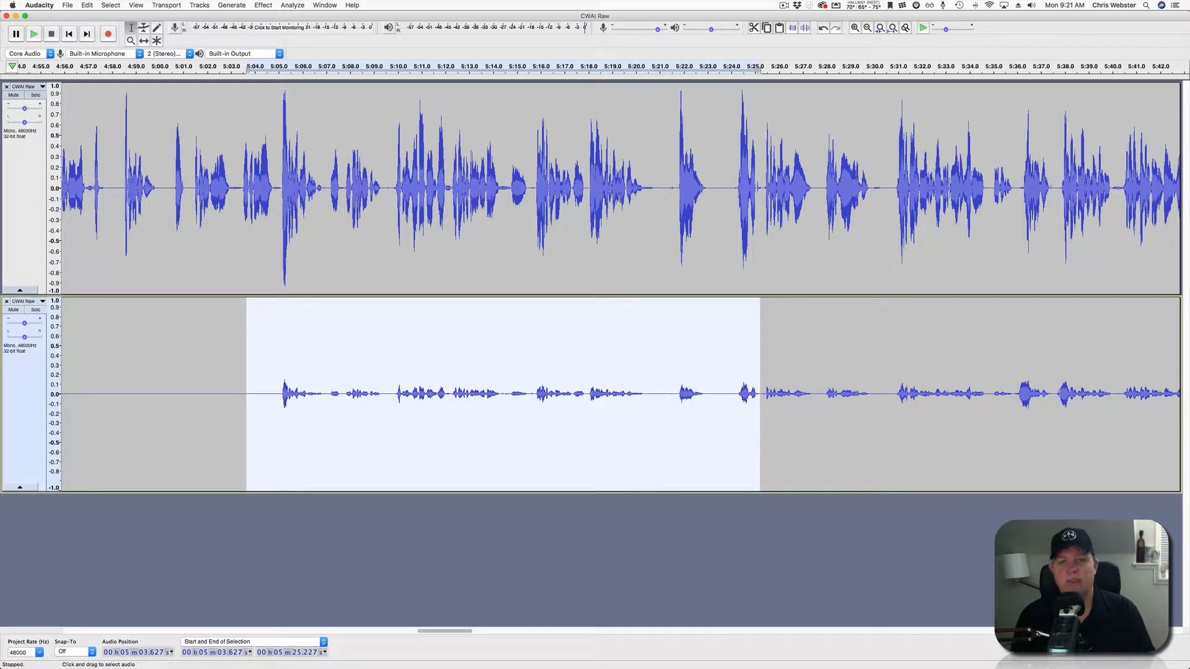
pyautogui.click(804, 27)
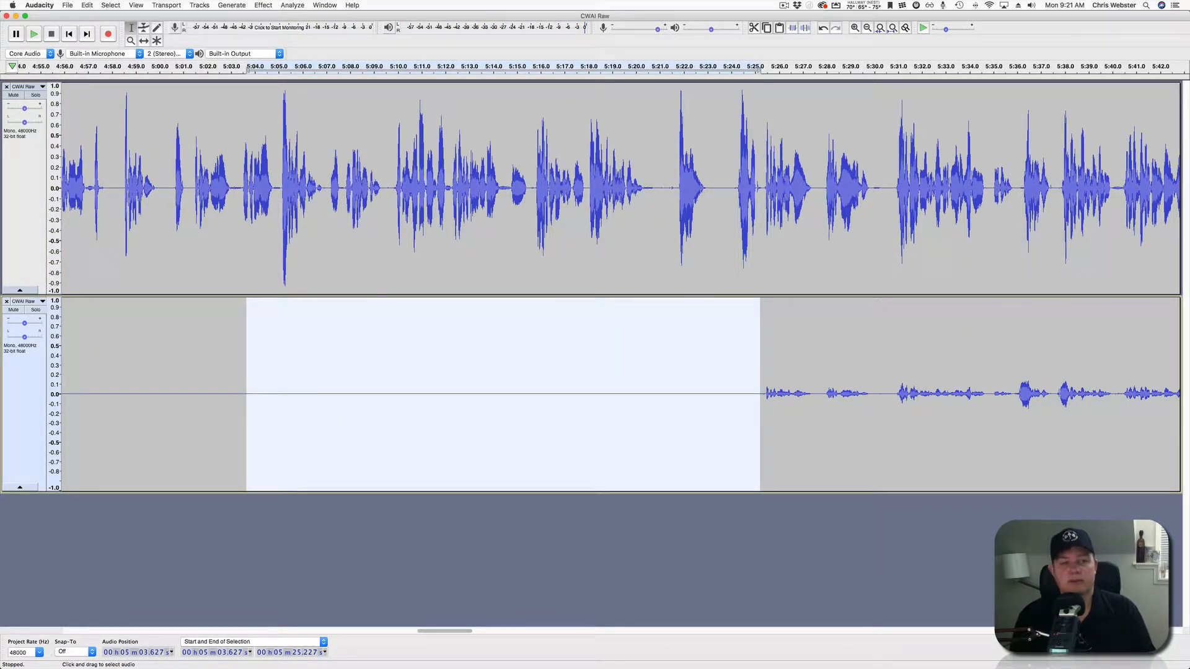
pyautogui.moveTo(510, 248); pyautogui.dragTo(528, 334)
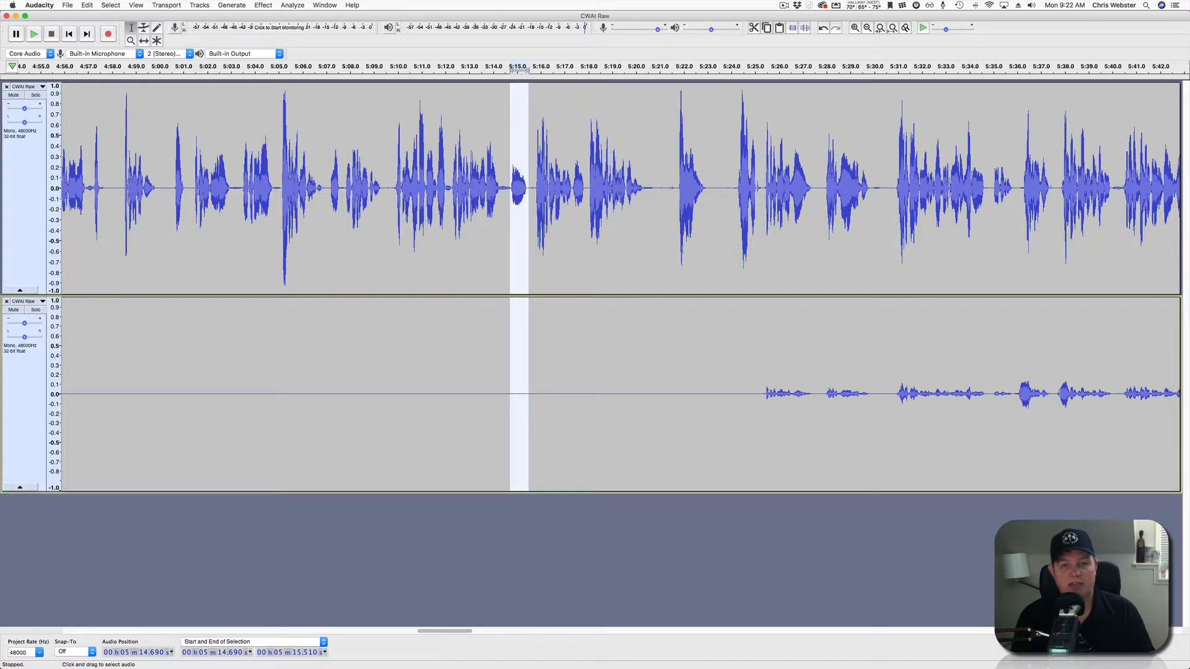
# Delete the 5:14.7–5:15.5 pause from both tracks and play from 5:11 across the cut.
pyautogui.press('BackSpace')
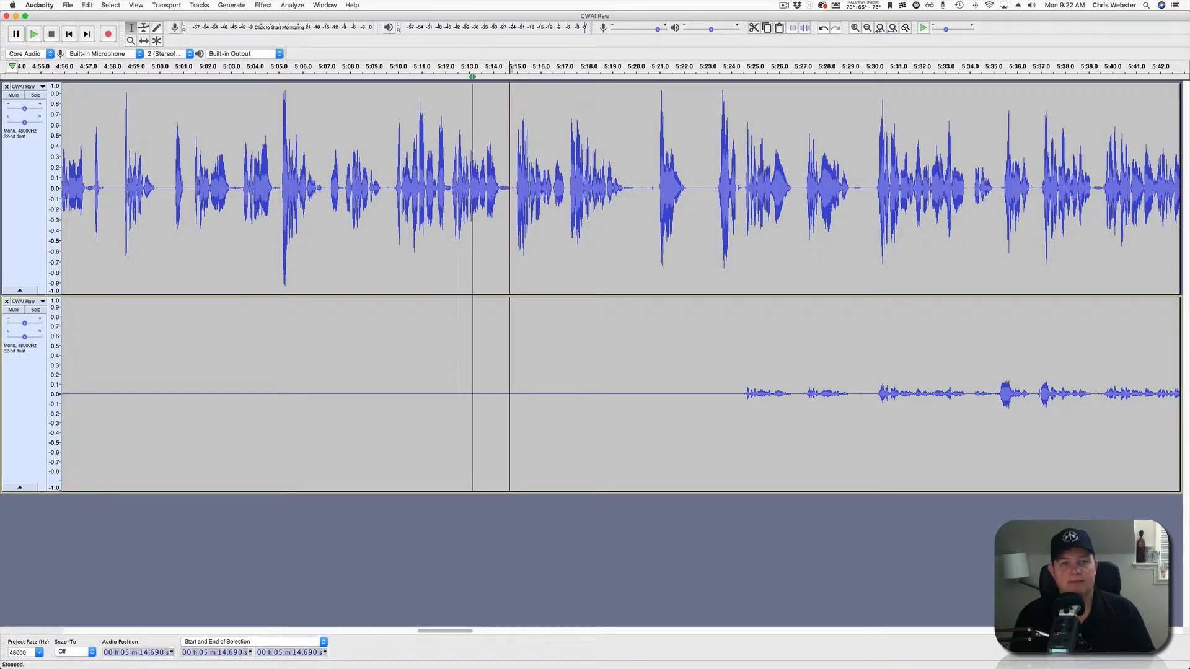
pyautogui.press('space')
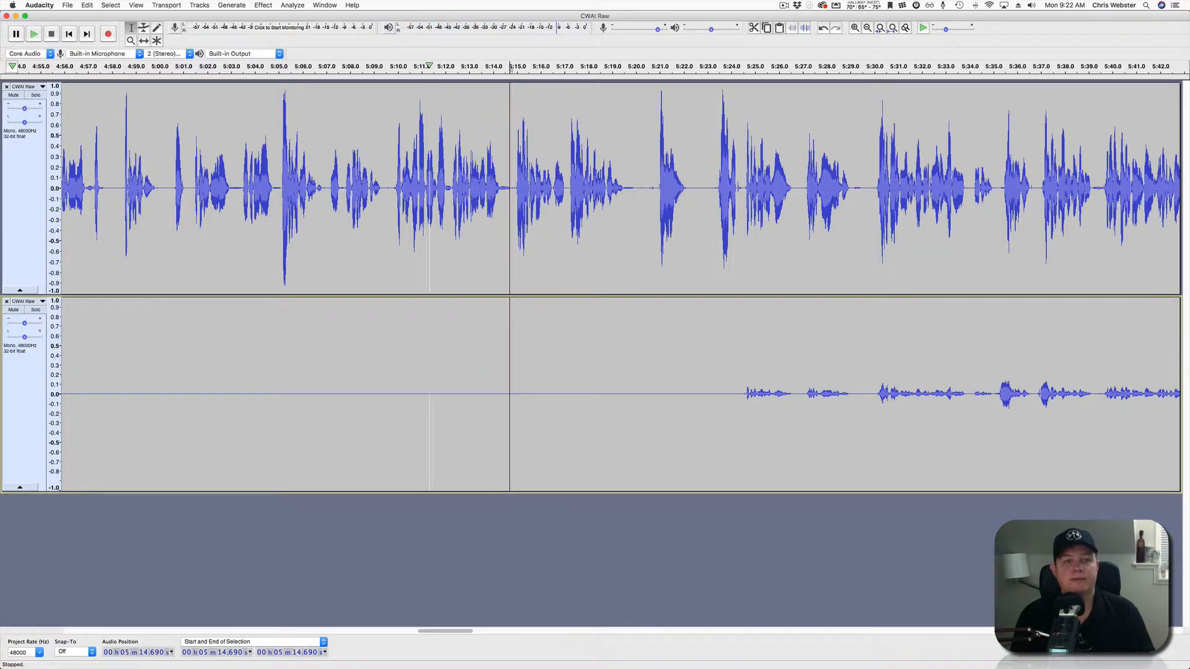
pyautogui.click(429, 66)
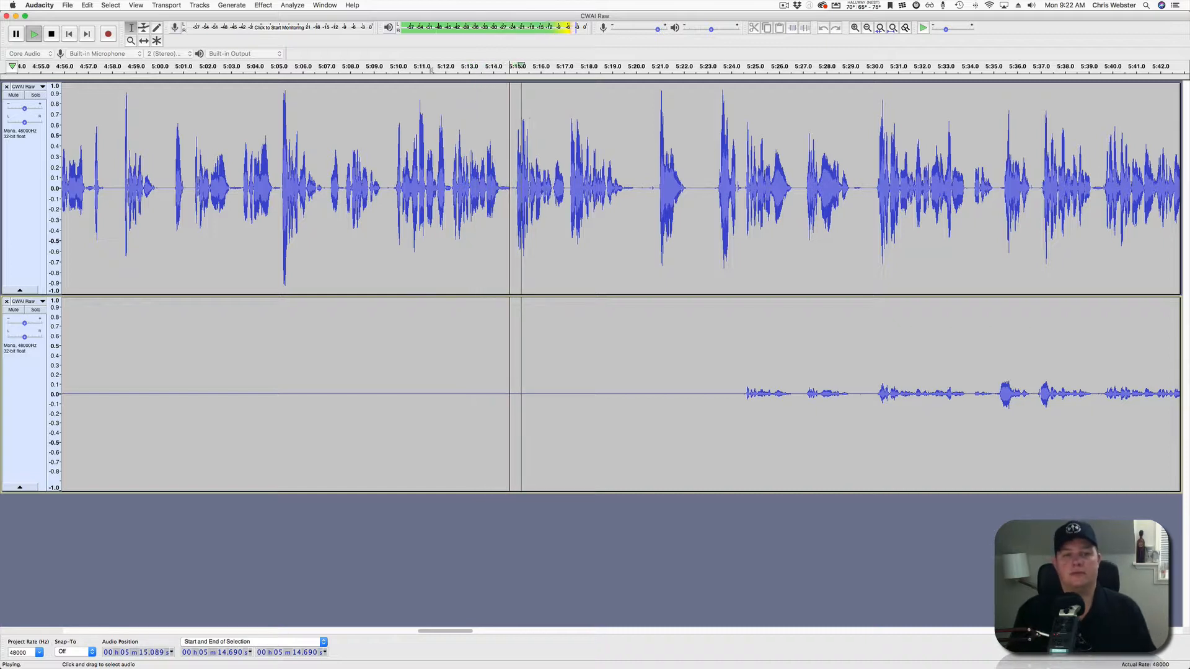
# Listen on toward 5:24, then stop and set the playback start at 5:23.9 in the lower track.
pyautogui.hscroll(5, 620, 285)
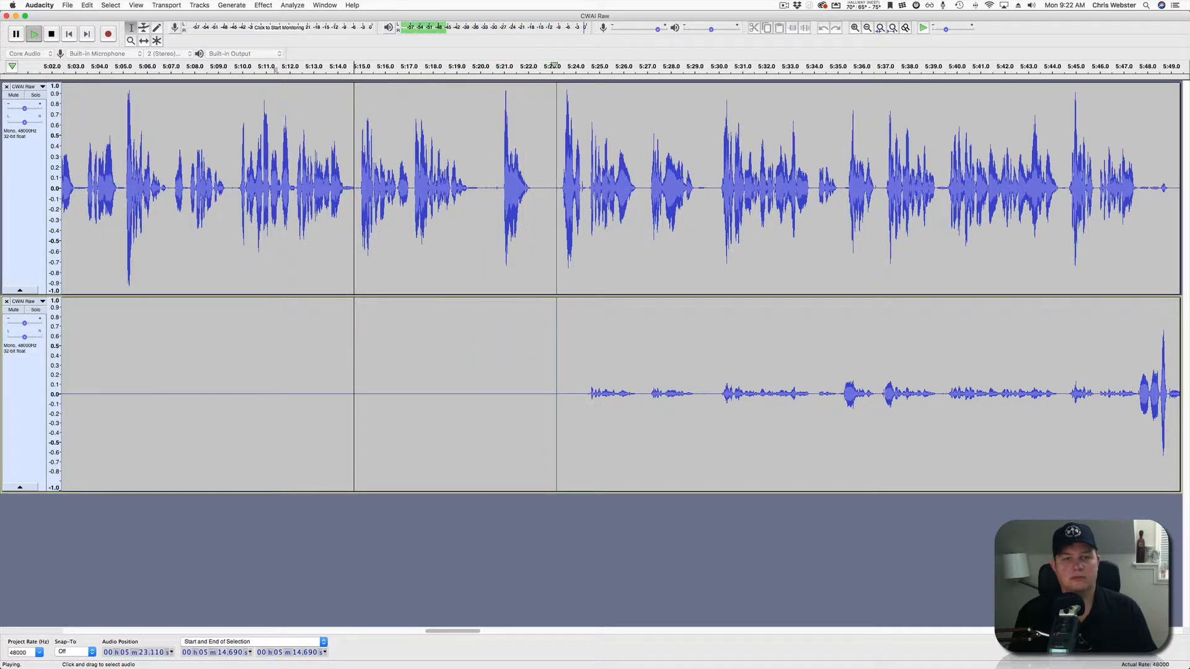
pyautogui.hscroll(10, 619, 285)
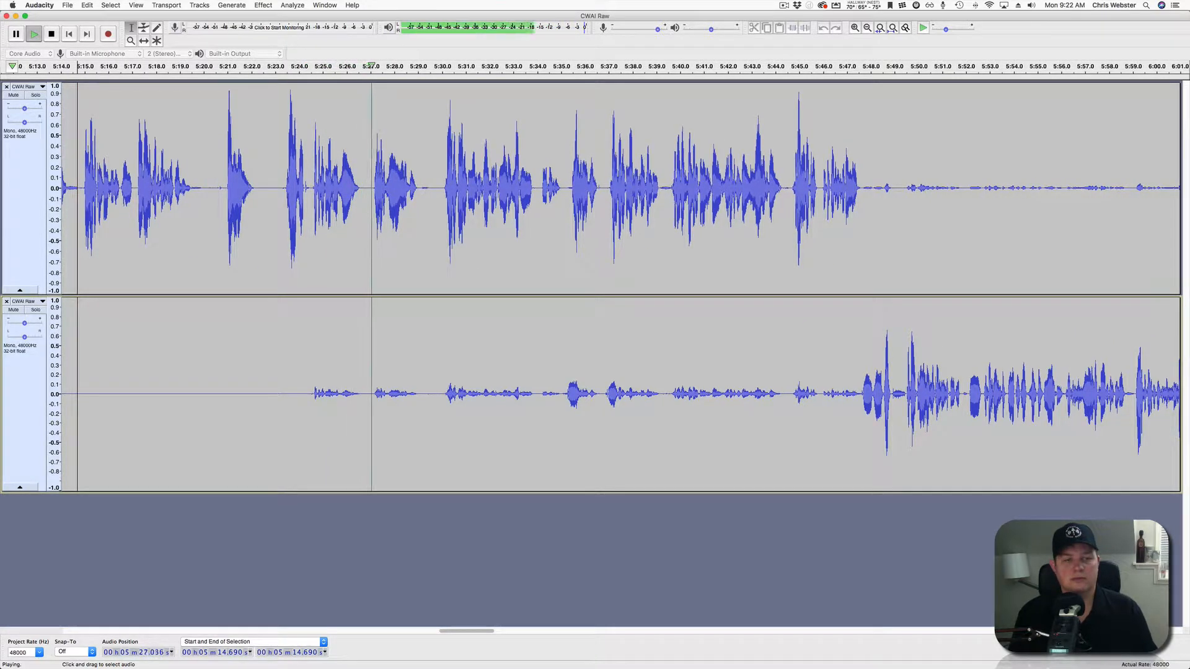
pyautogui.press('space')
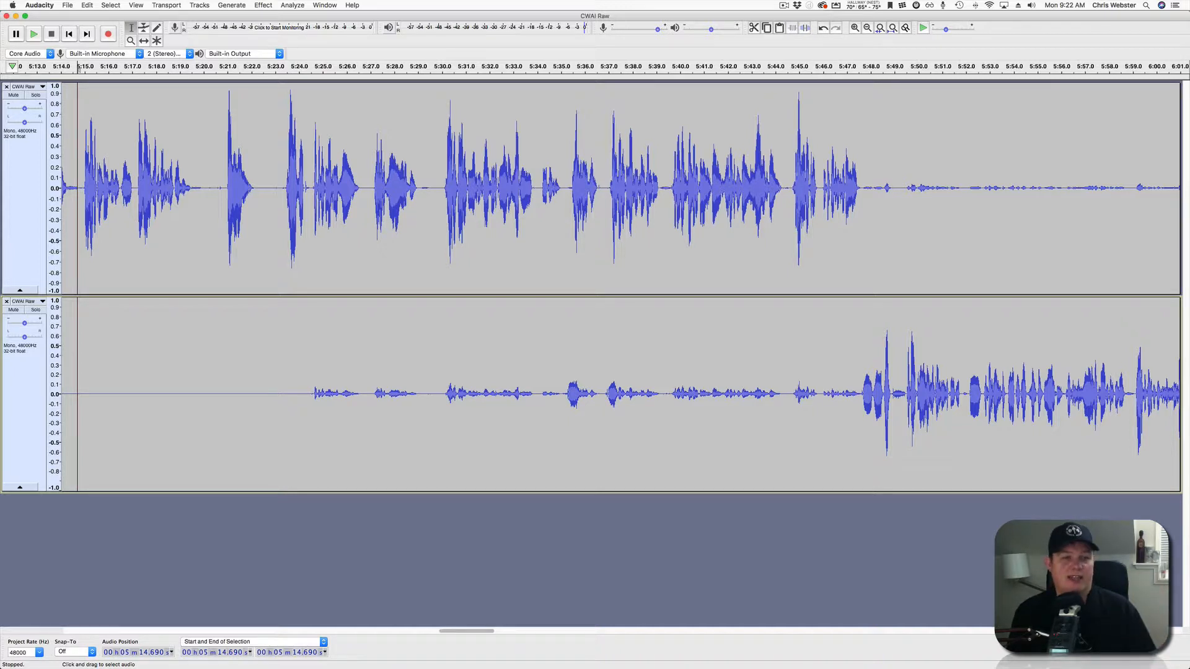
pyautogui.click(296, 372)
# Silence the lower track's crosstalk from 5:24.2 to 5:35.1.
pyautogui.press('space')
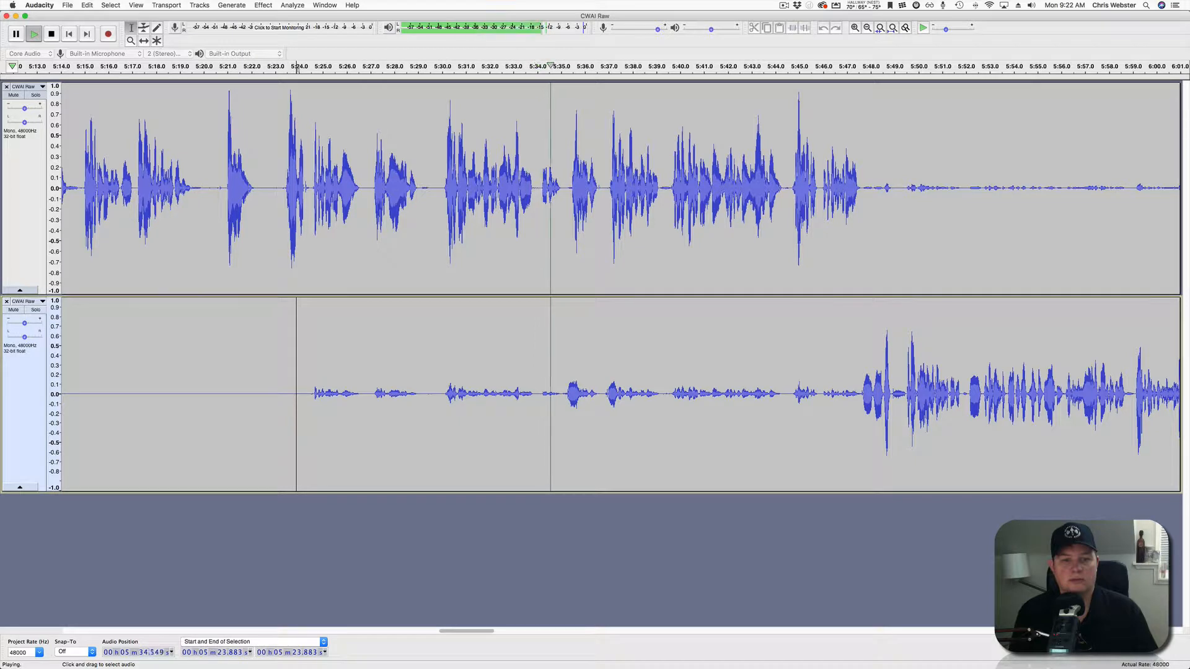
pyautogui.moveTo(303, 397); pyautogui.dragTo(562, 397)
pyautogui.press('space')
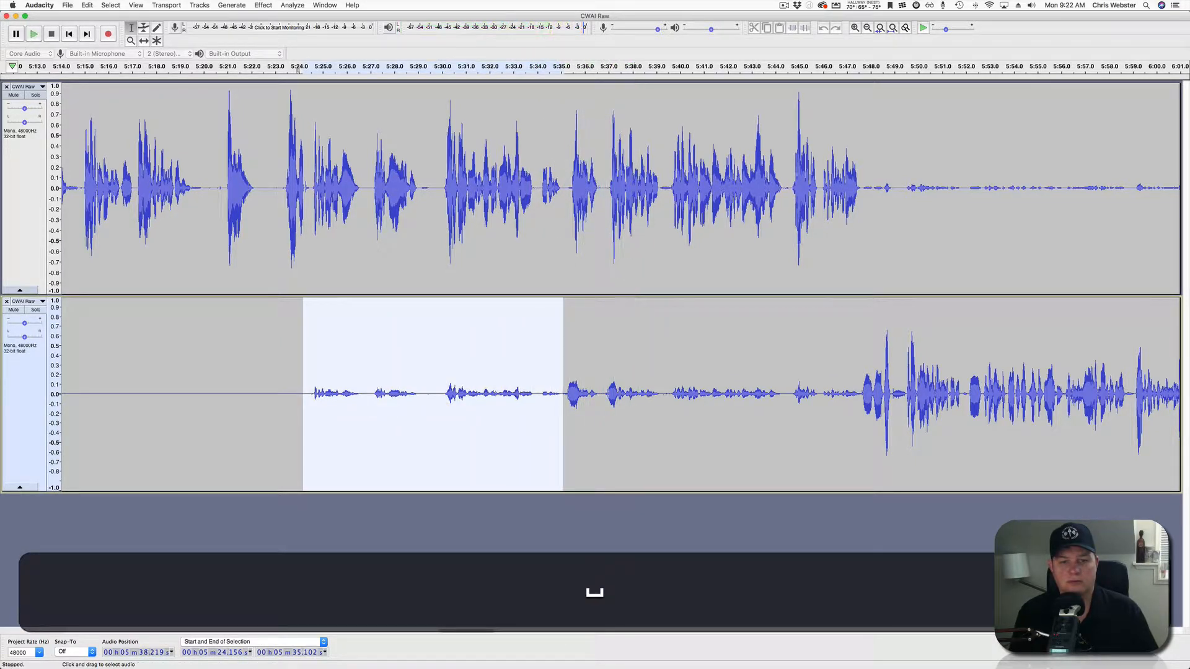
pyautogui.click(805, 28)
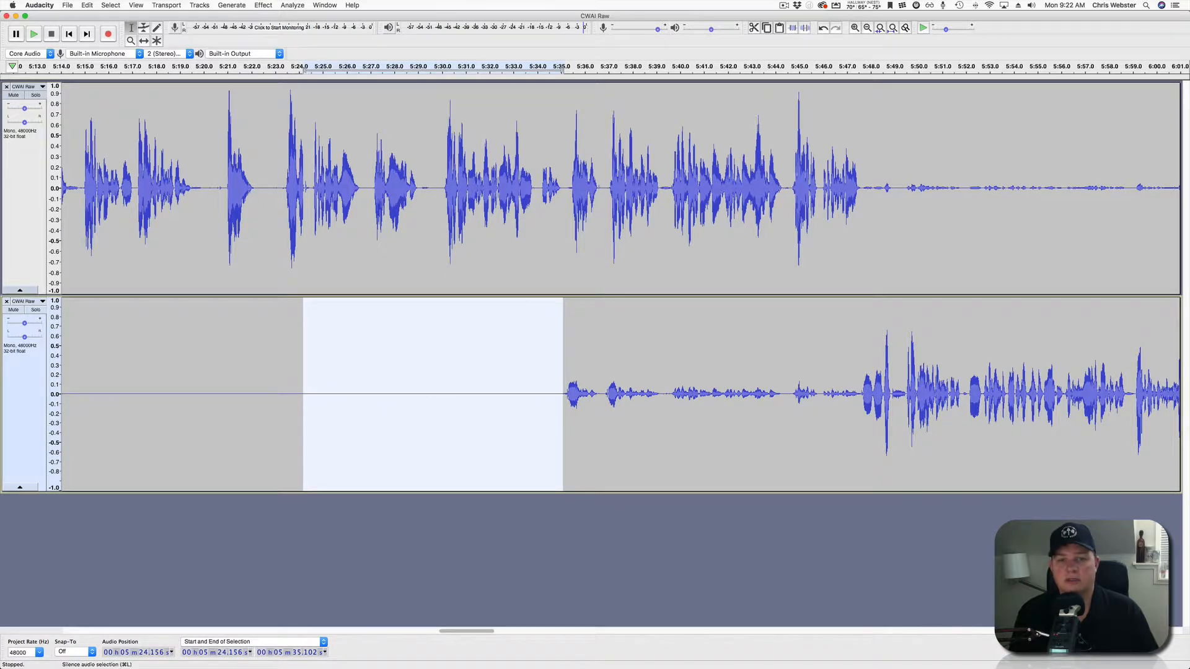
# Silence the lower track from 5:37.7 to 5:47.5 and play back from 5:34.7 to review.
pyautogui.moveTo(625, 397); pyautogui.dragTo(864, 396)
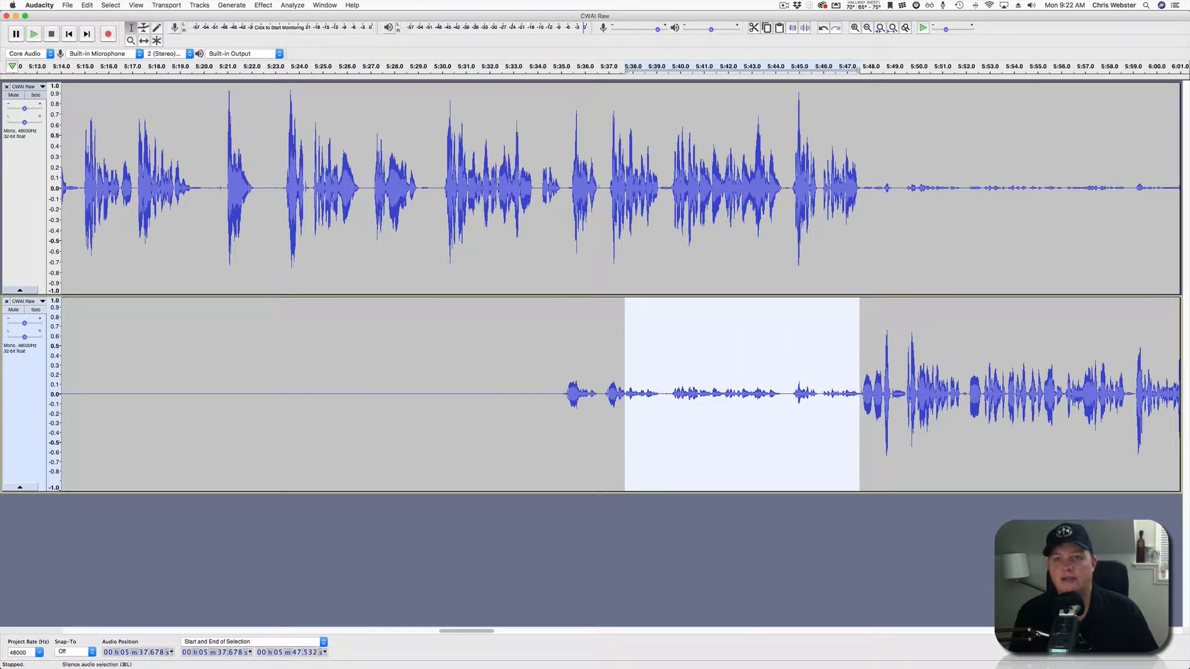
pyautogui.click(804, 28)
pyautogui.click(554, 396)
pyautogui.press('space')
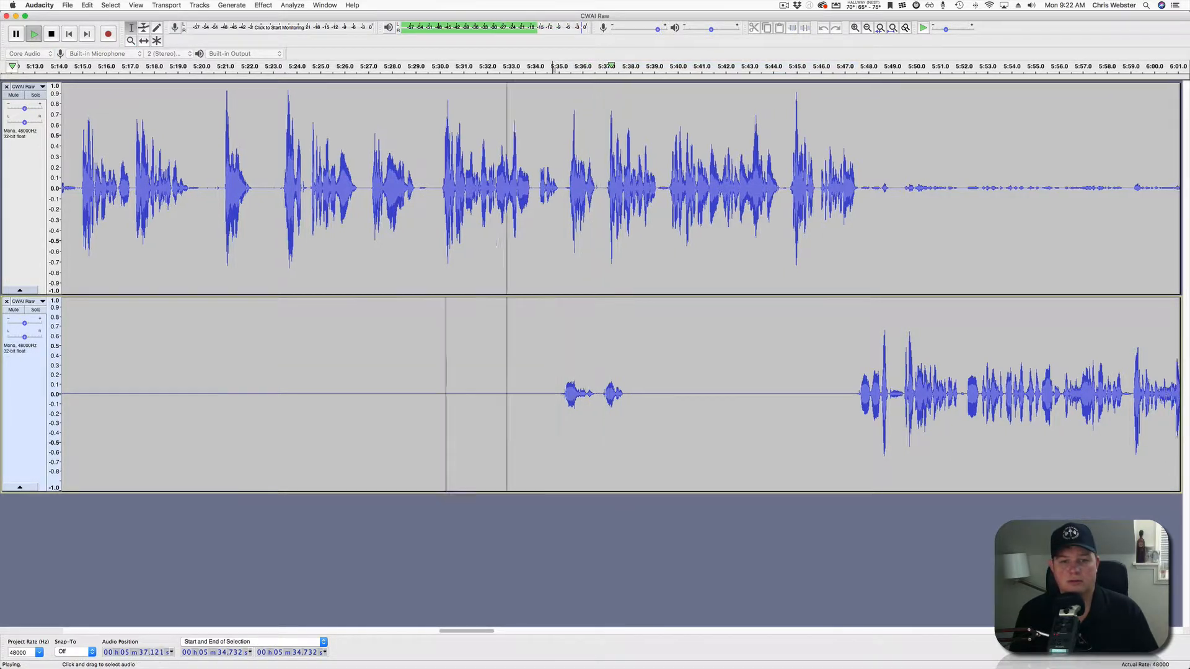
# Select the upper track from 5:47.6, extending the selection to about 6:46.
pyautogui.hscroll(10, 554, 397)
pyautogui.hscroll(-1, 555, 397)
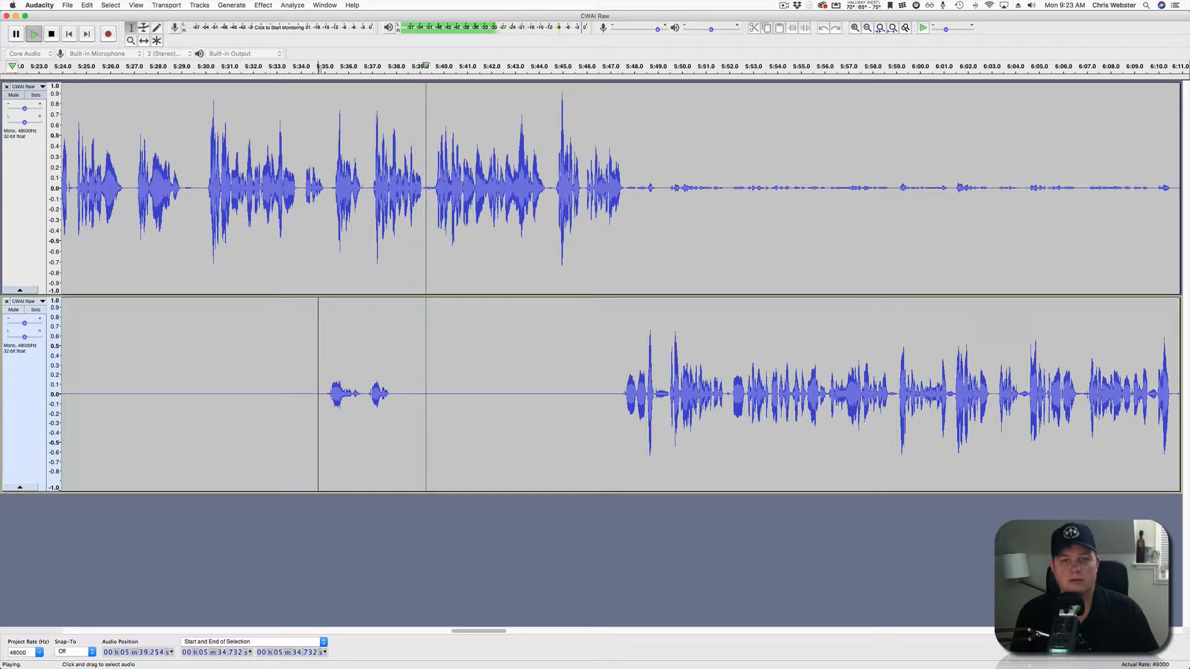
pyautogui.moveTo(626, 241); pyautogui.dragTo(1089, 241)
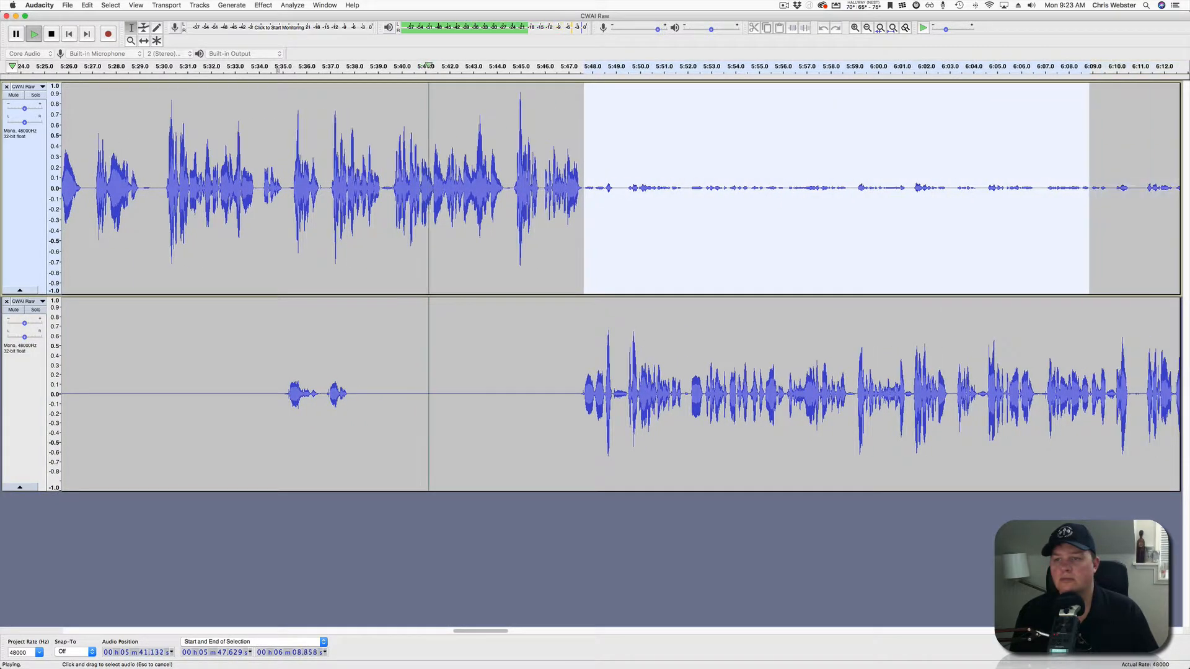
pyautogui.hscroll(15, 555, 397)
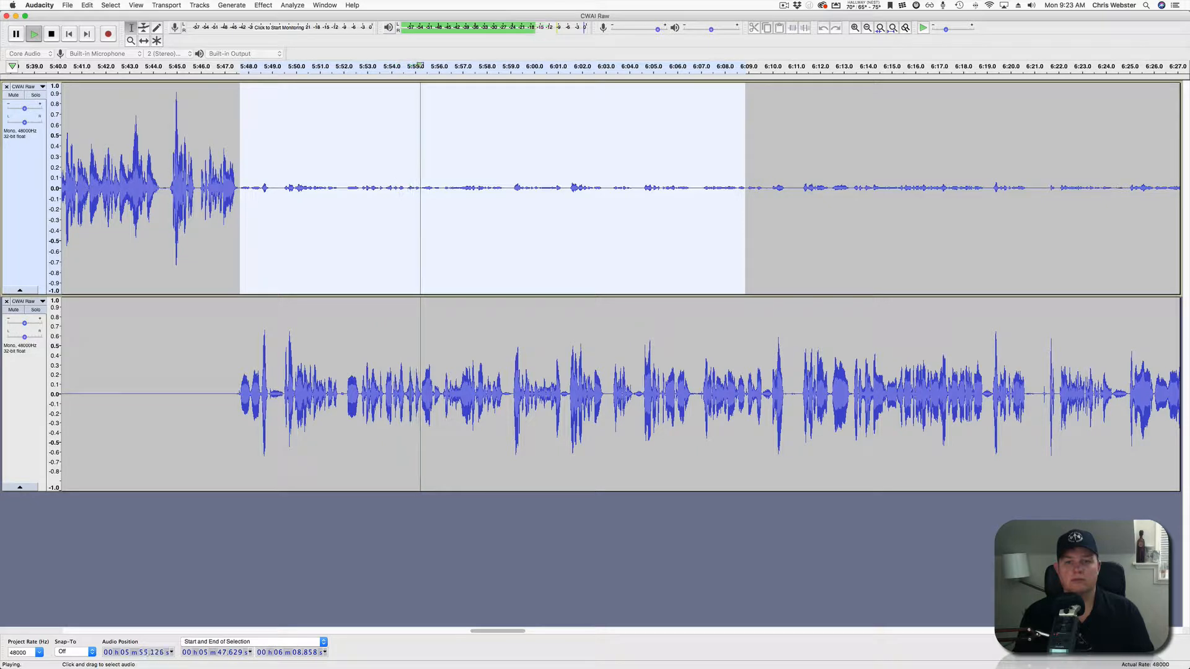
pyautogui.moveTo(745, 186); pyautogui.dragTo(1078, 185)
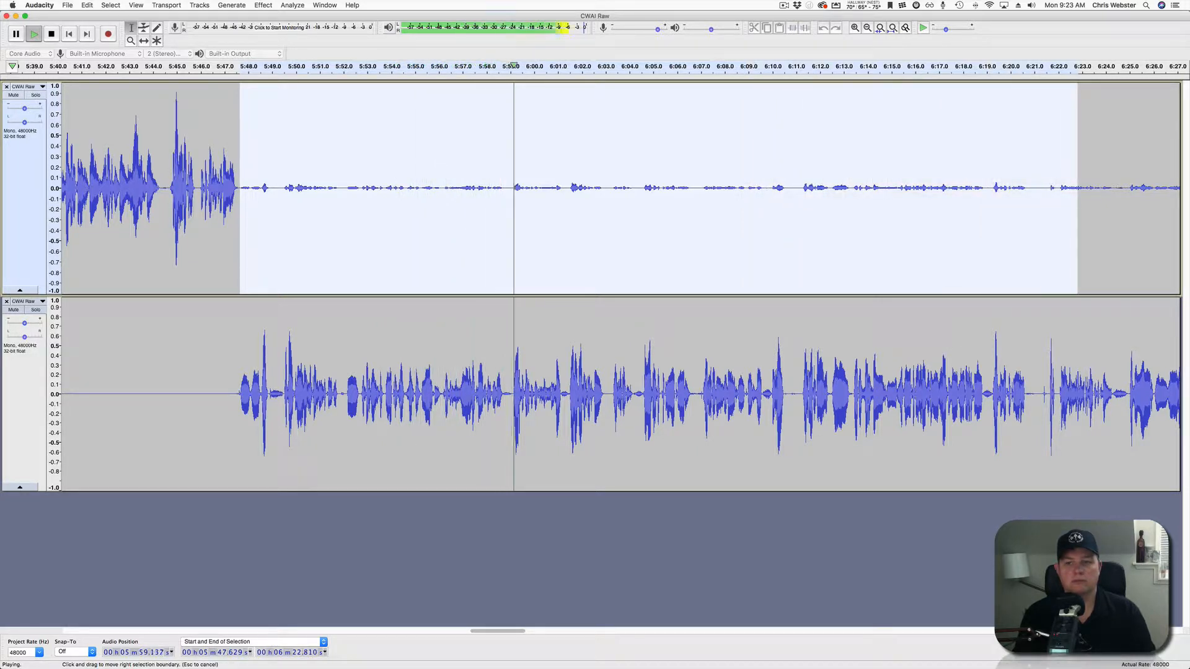
pyautogui.hscroll(10, 619, 285)
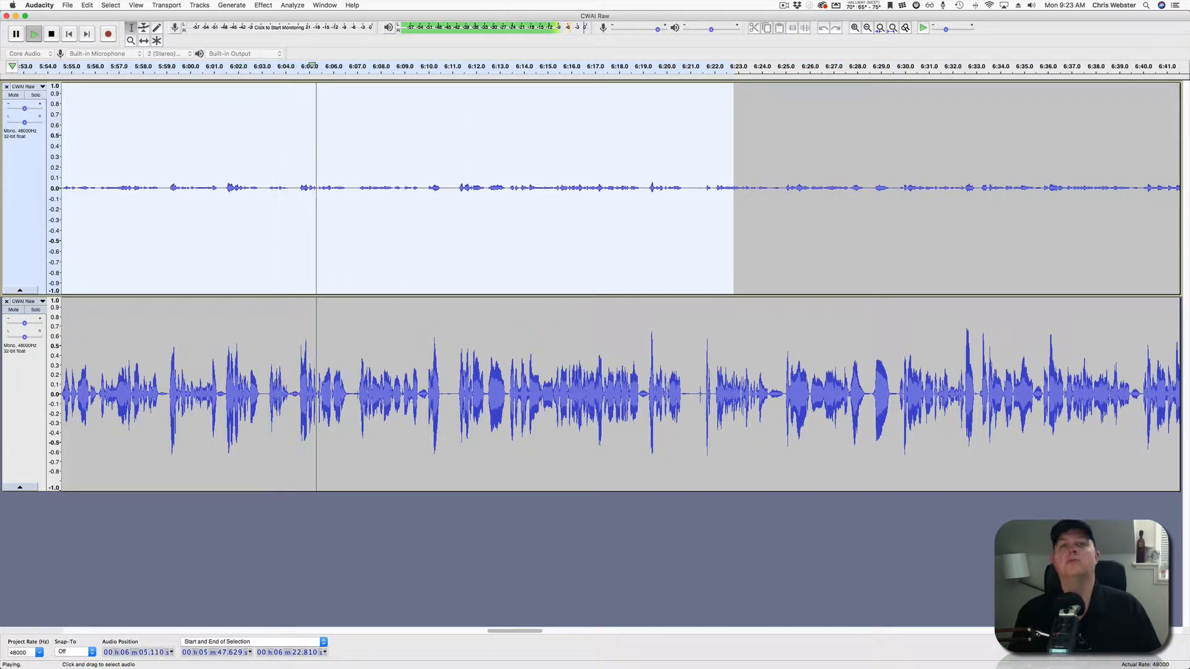
pyautogui.hscroll(5, 619, 285)
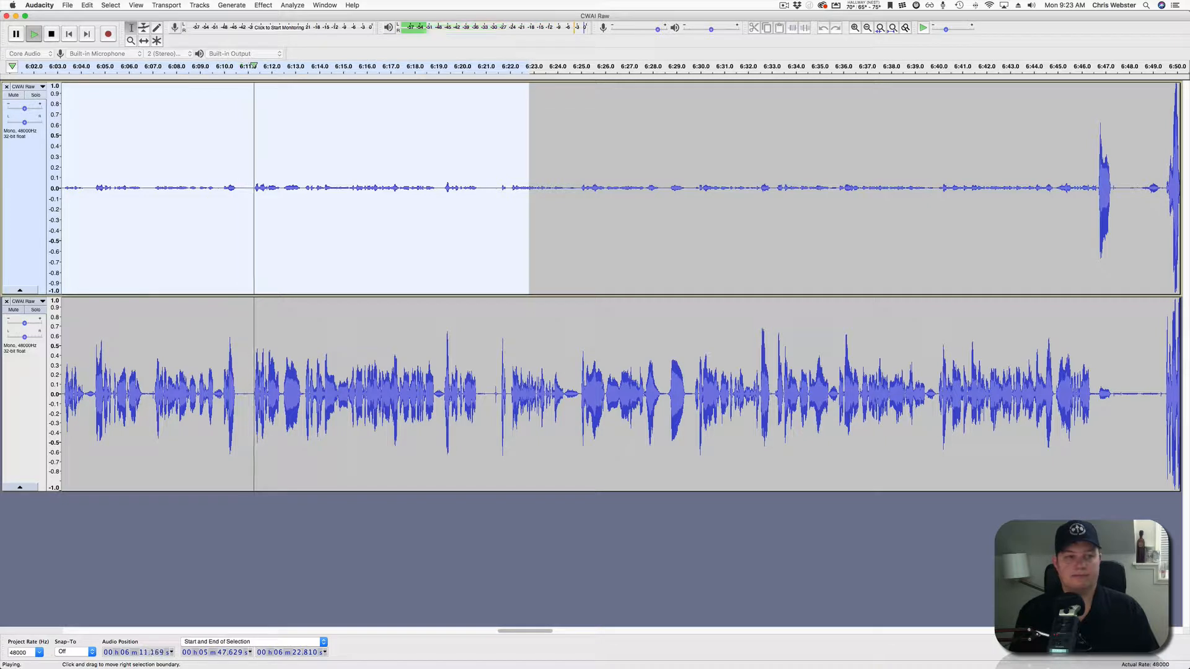
pyautogui.moveTo(528, 186); pyautogui.dragTo(1095, 186)
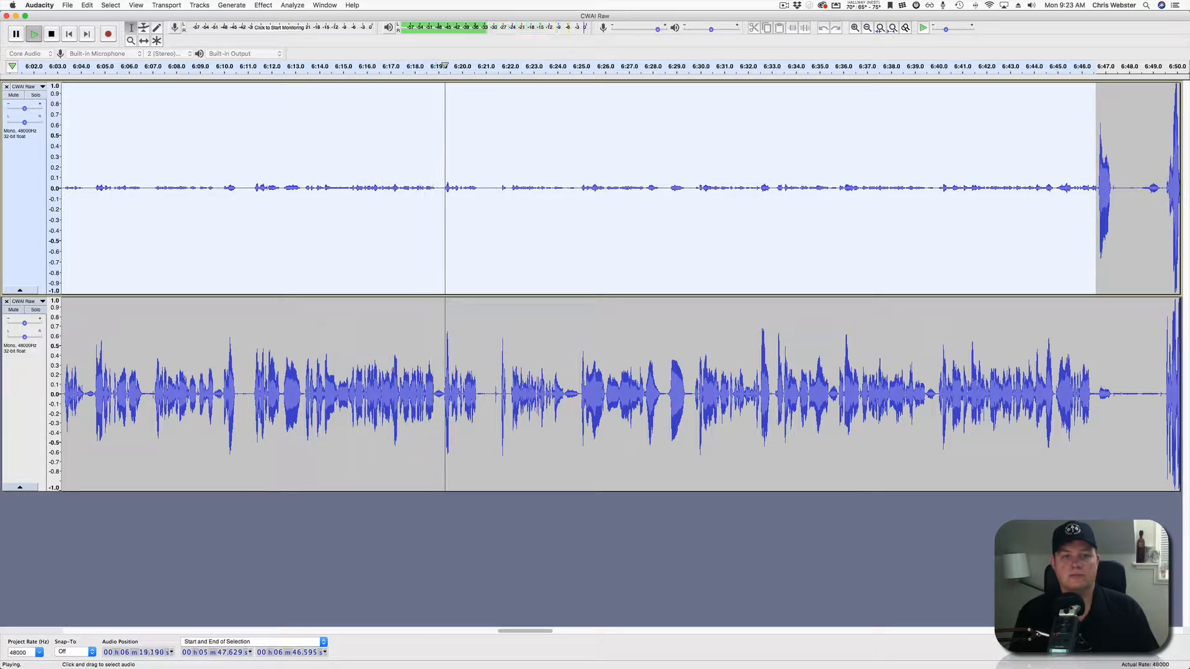
pyautogui.hscroll(5, 621, 287)
pyautogui.hscroll(5, 621, 286)
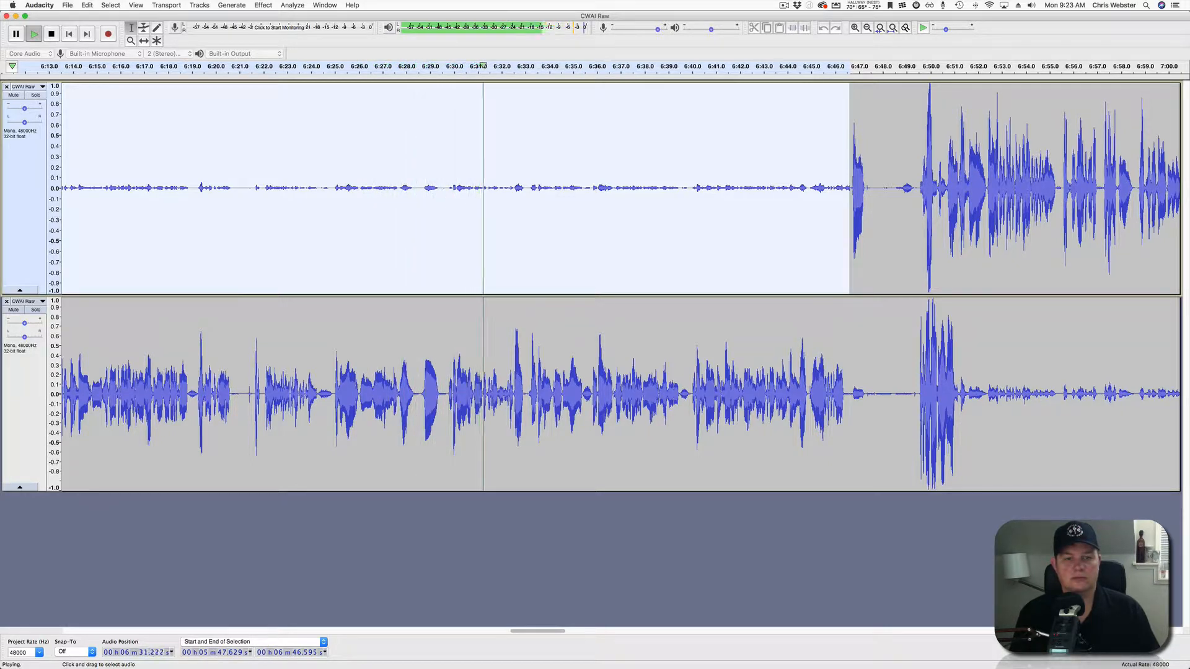
pyautogui.hscroll(5, 619, 285)
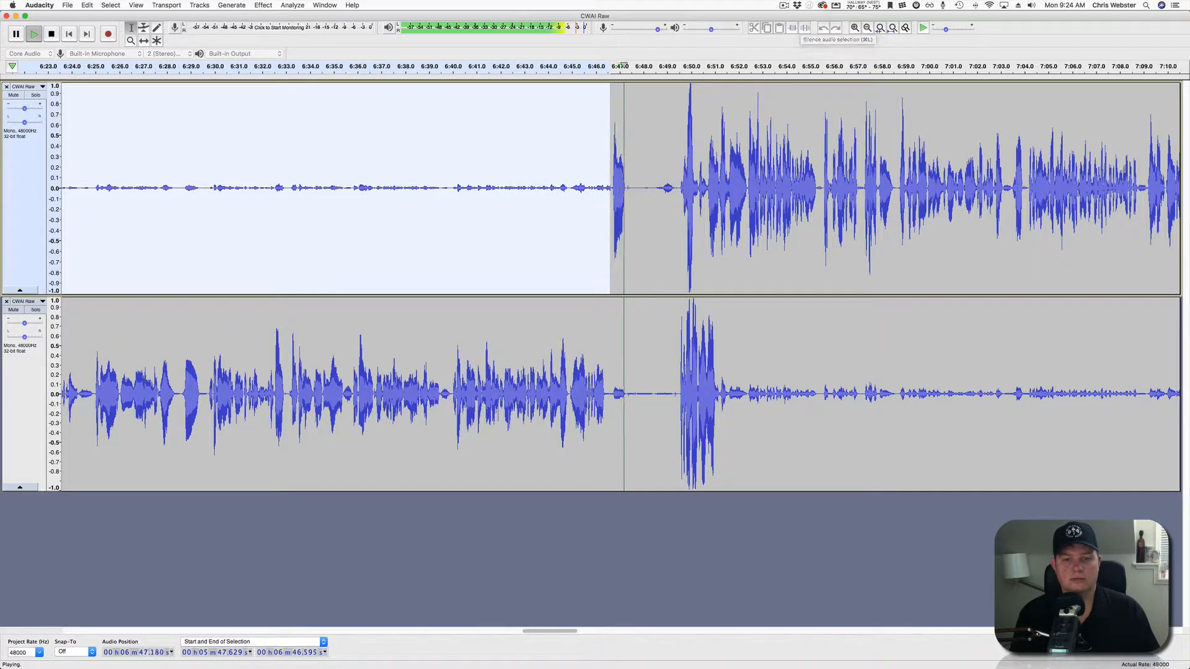
# Silence the selected upper-track stretch and replay from 6:45.9 to check the edit.
pyautogui.press('space')
pyautogui.click(804, 27)
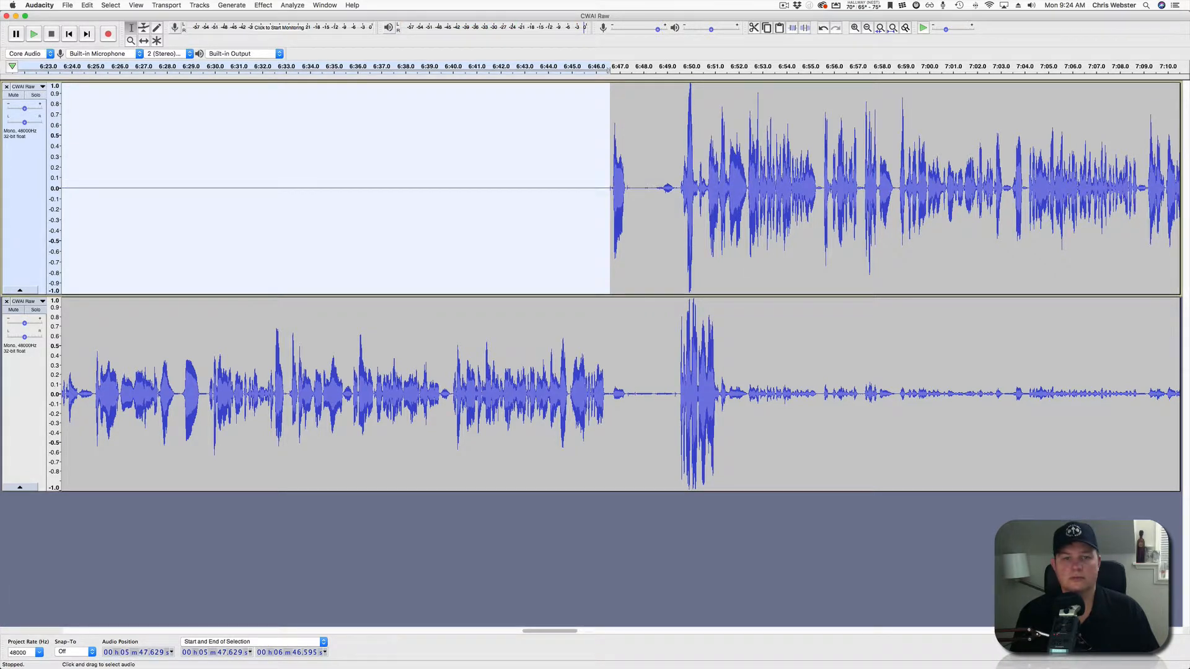
pyautogui.click(593, 192)
pyautogui.press('space')
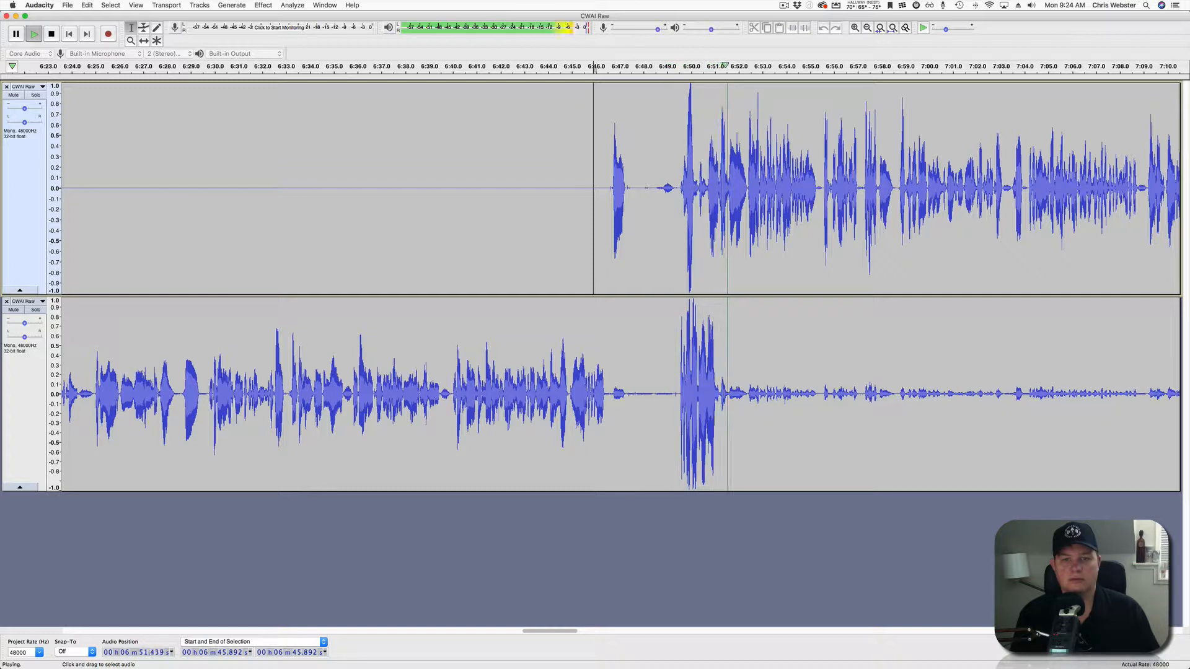
# Silence the lower track from 6:46.7 to 6:49.3 and replay from 6:45.6.
pyautogui.press('space')
pyautogui.moveTo(612, 397); pyautogui.dragTo(675, 397)
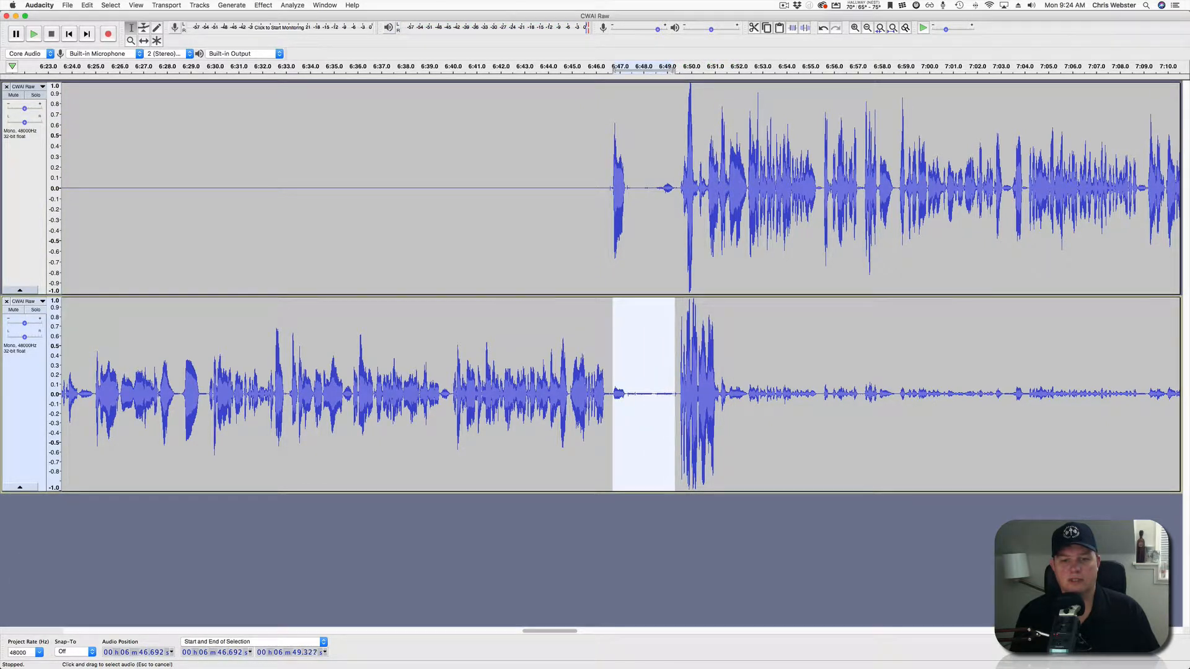
pyautogui.click(805, 27)
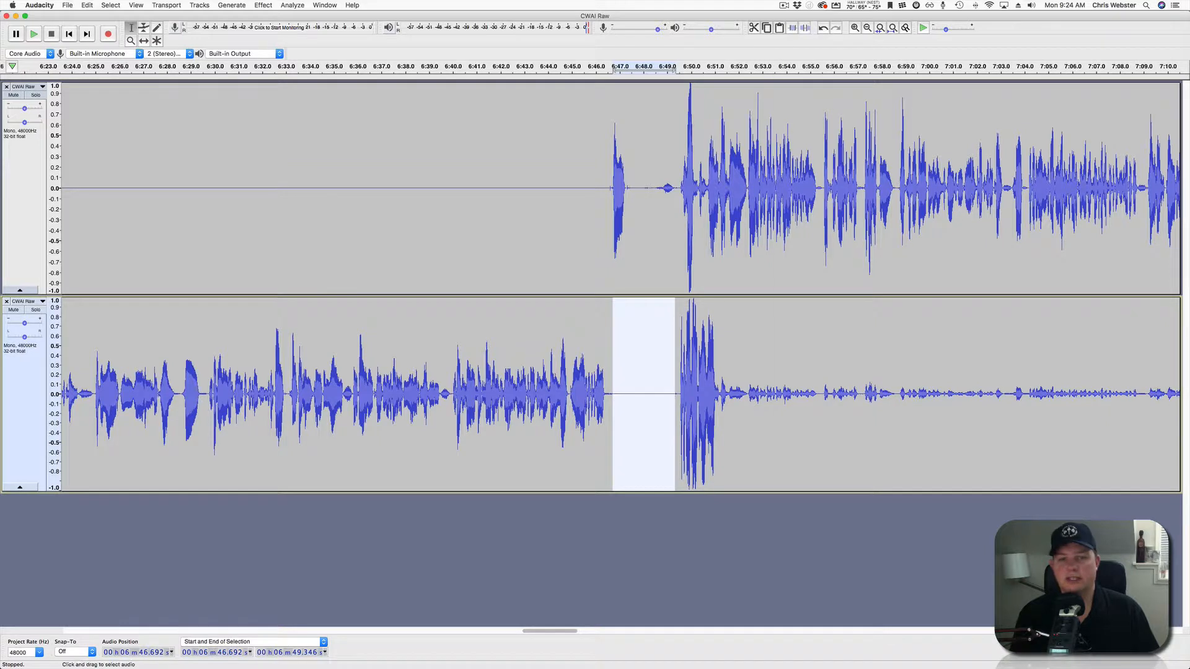
pyautogui.click(586, 186)
pyautogui.press('space')
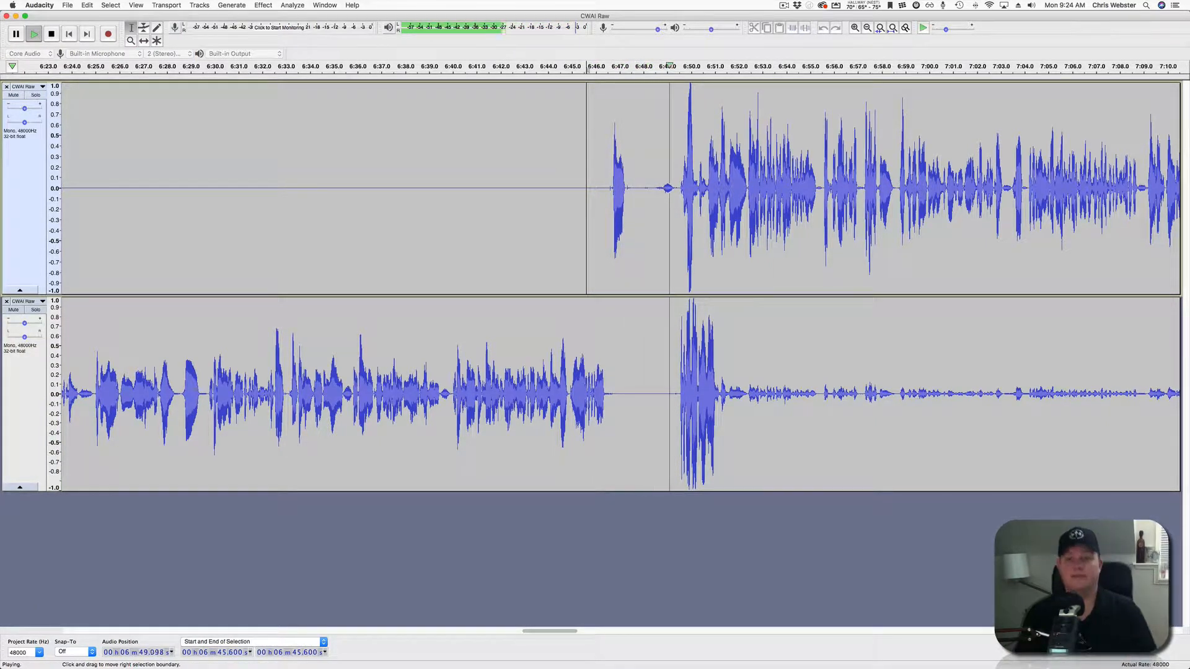
# Silence the lower track's crosstalk from 6:51.5 to about 7:15.8 with ⌘L.
pyautogui.hscroll(5, 588, 185)
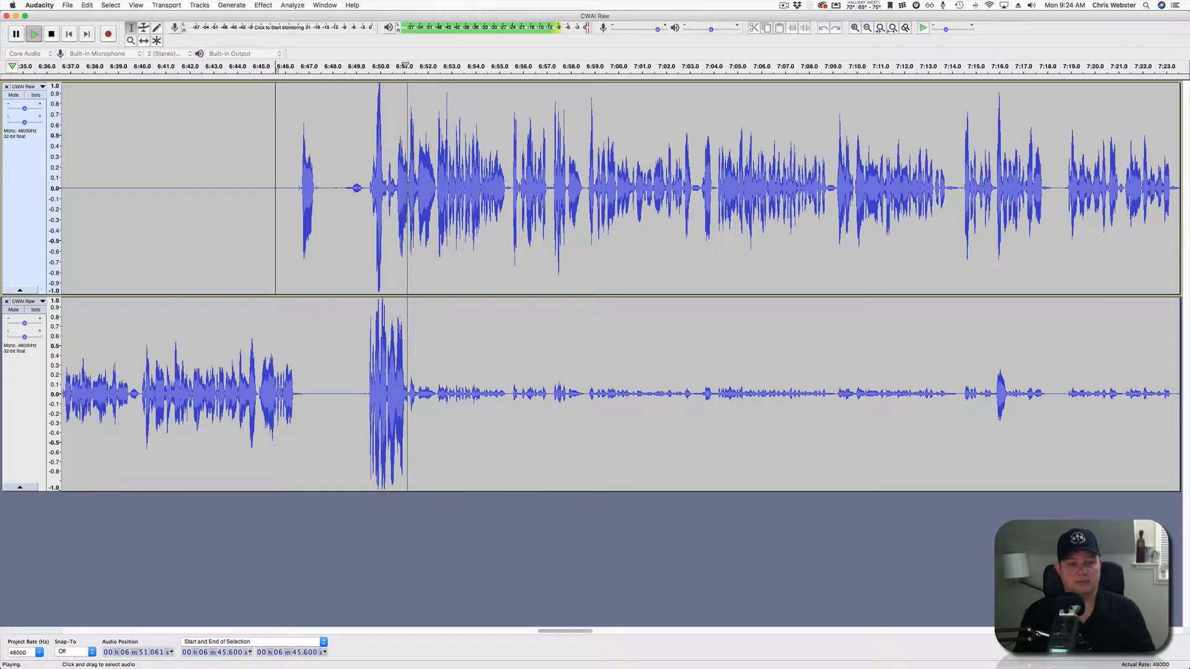
pyautogui.moveTo(417, 385); pyautogui.dragTo(540, 384)
pyautogui.hscroll(5, 620, 285)
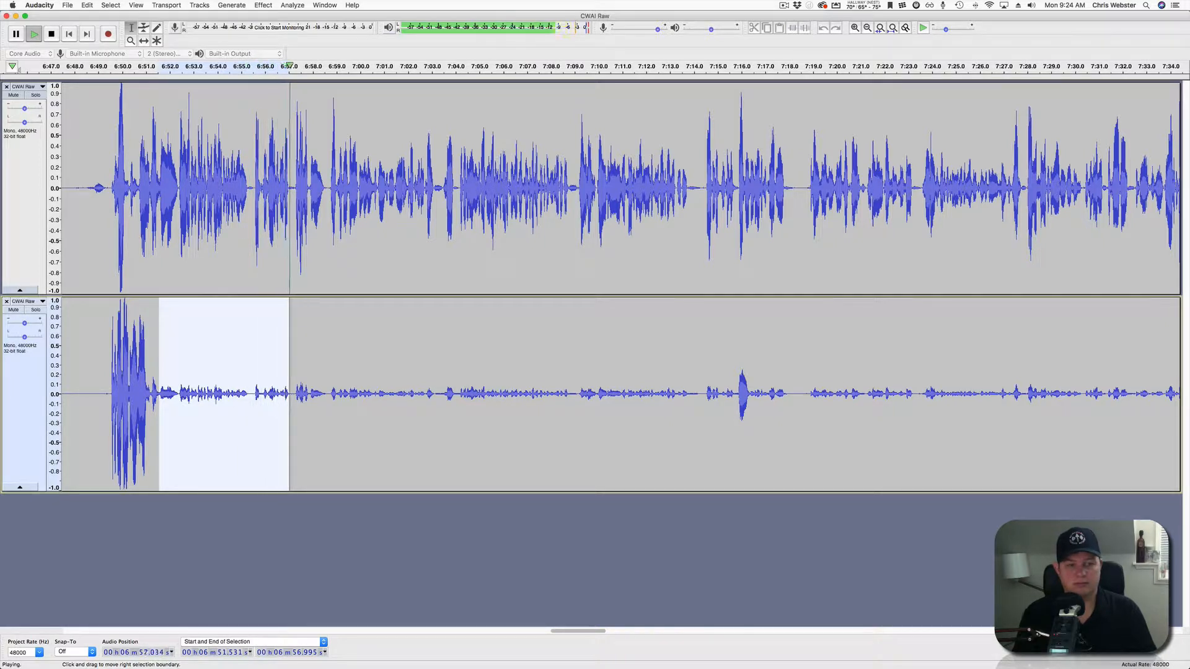
pyautogui.moveTo(289, 384); pyautogui.dragTo(736, 385)
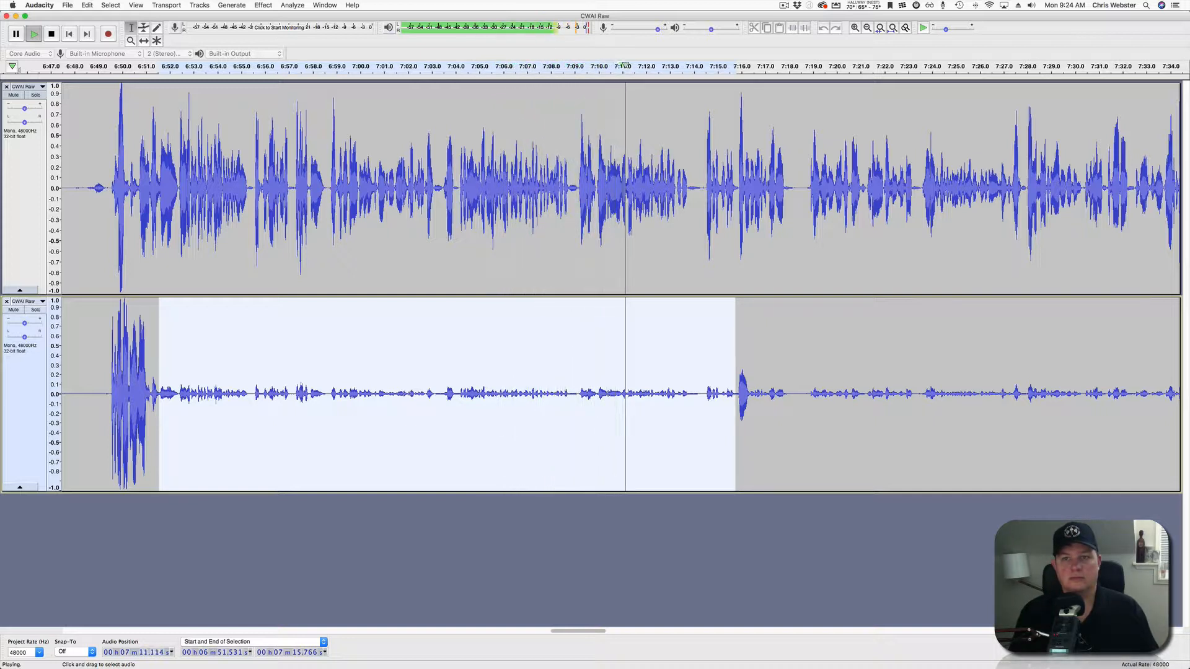
pyautogui.hscroll(10, 594, 285)
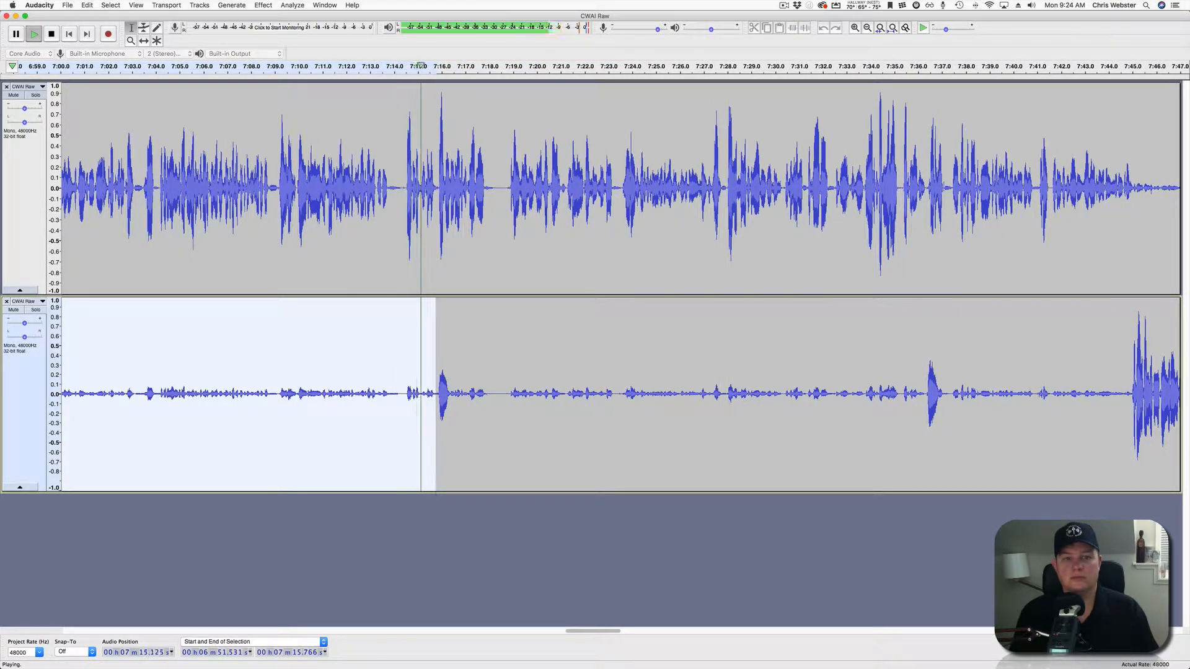
pyautogui.press('space')
pyautogui.press('super+l')
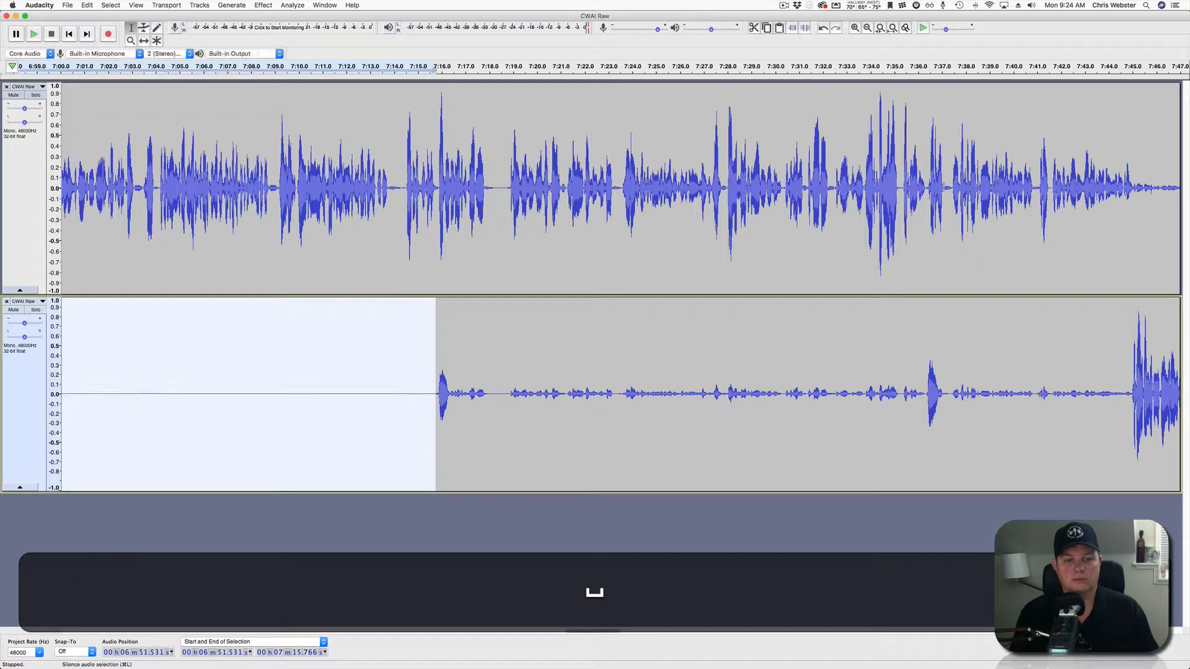
pyautogui.click(452, 396)
# Silence the lower track's crosstalk from 7:16.4 to 7:36.4.
pyautogui.press('space')
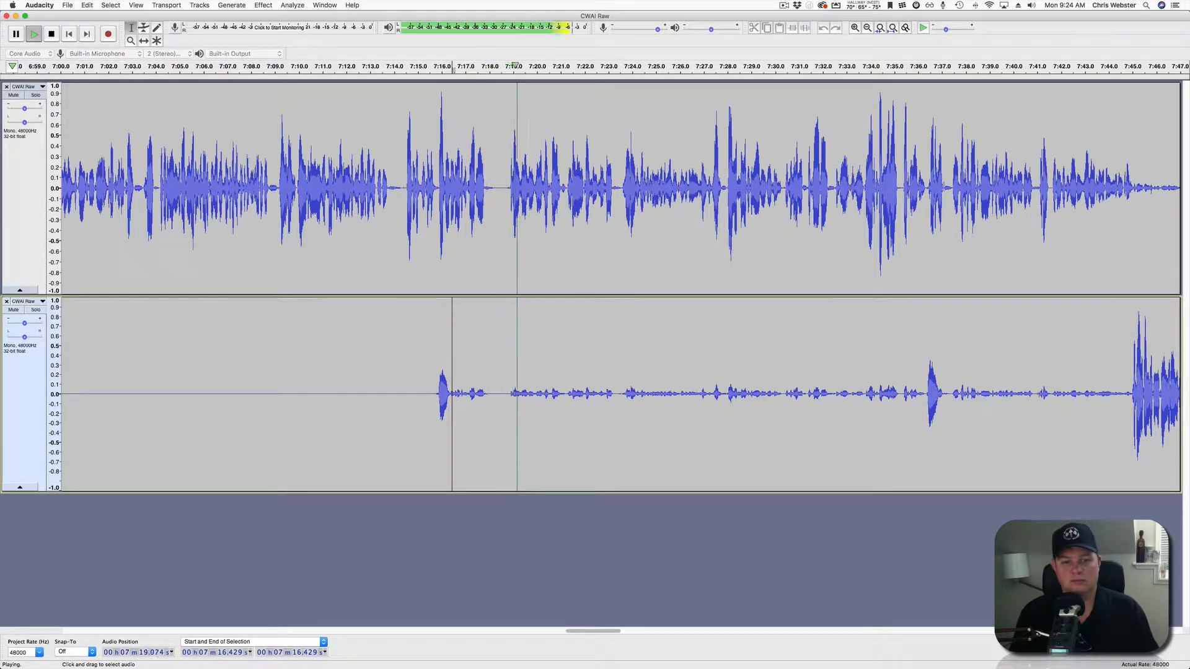
pyautogui.moveTo(454, 396); pyautogui.dragTo(926, 396)
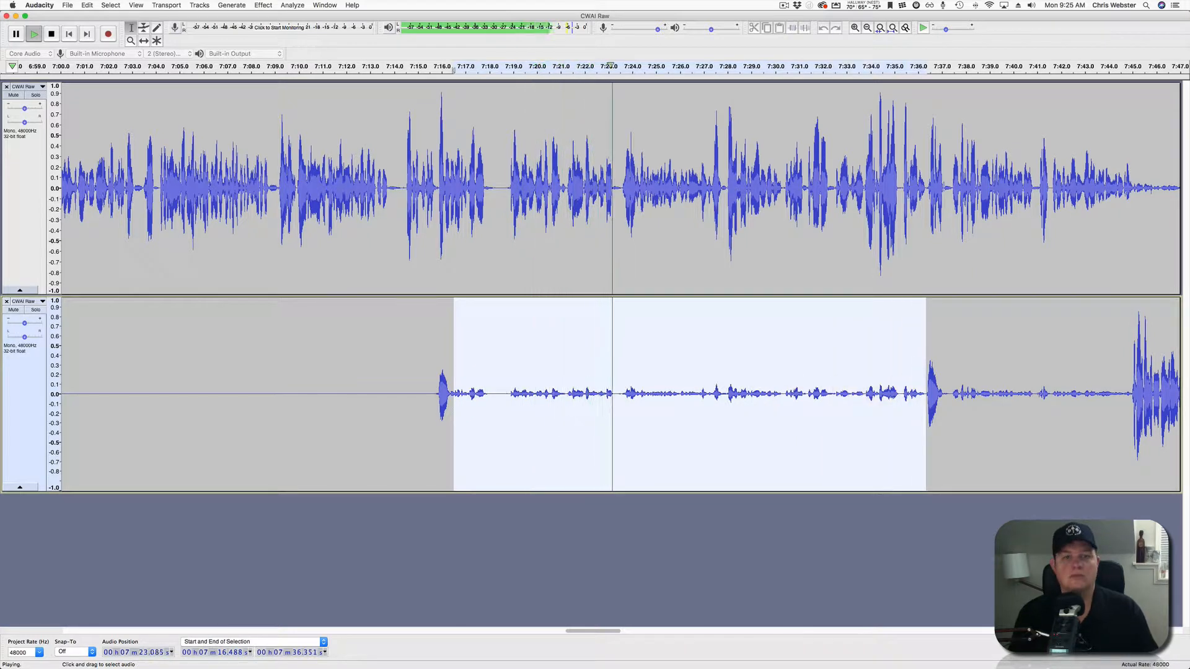
pyautogui.moveTo(453, 397); pyautogui.dragTo(450, 396)
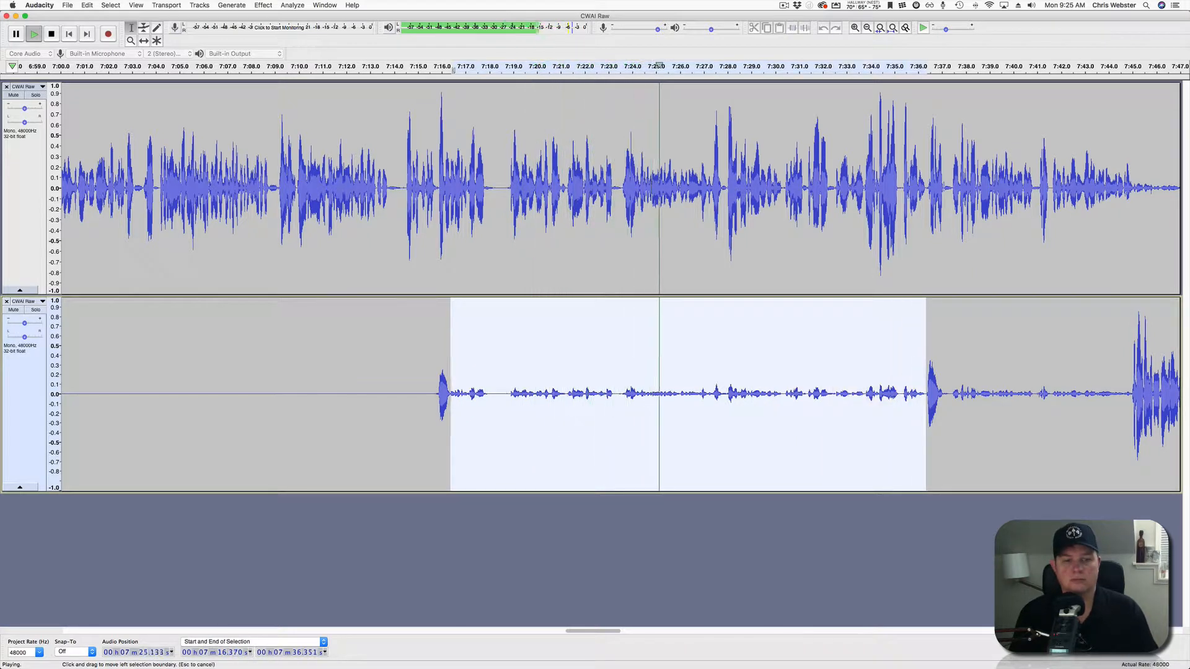
pyautogui.hscroll(10, 451, 397)
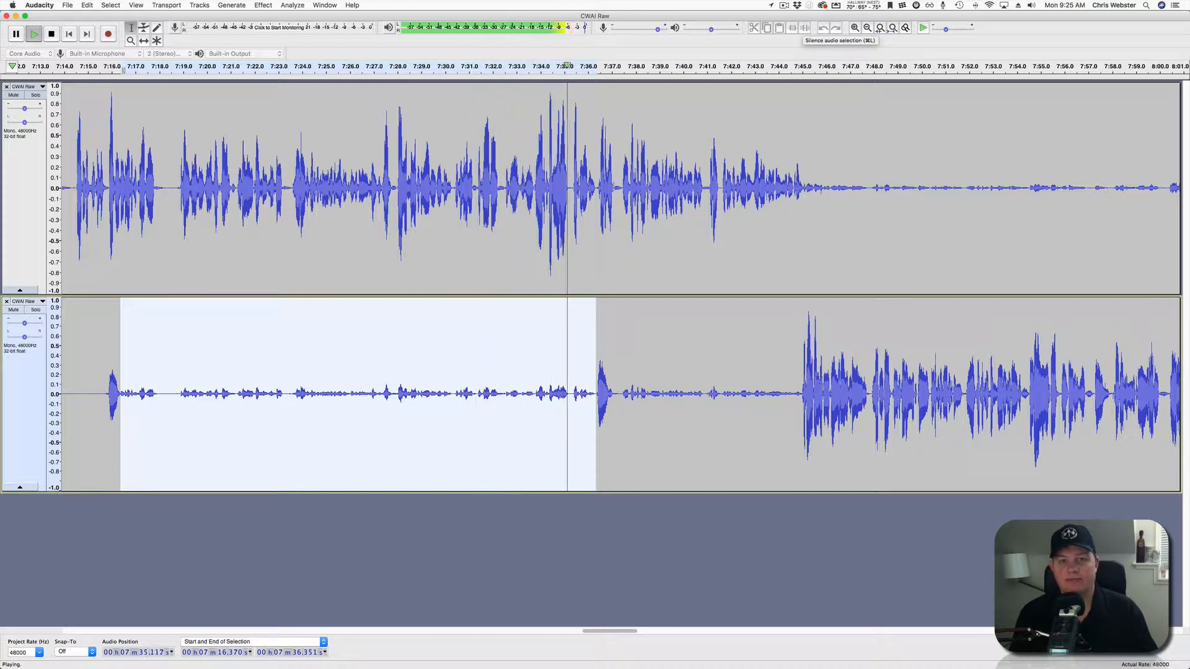
pyautogui.press('space')
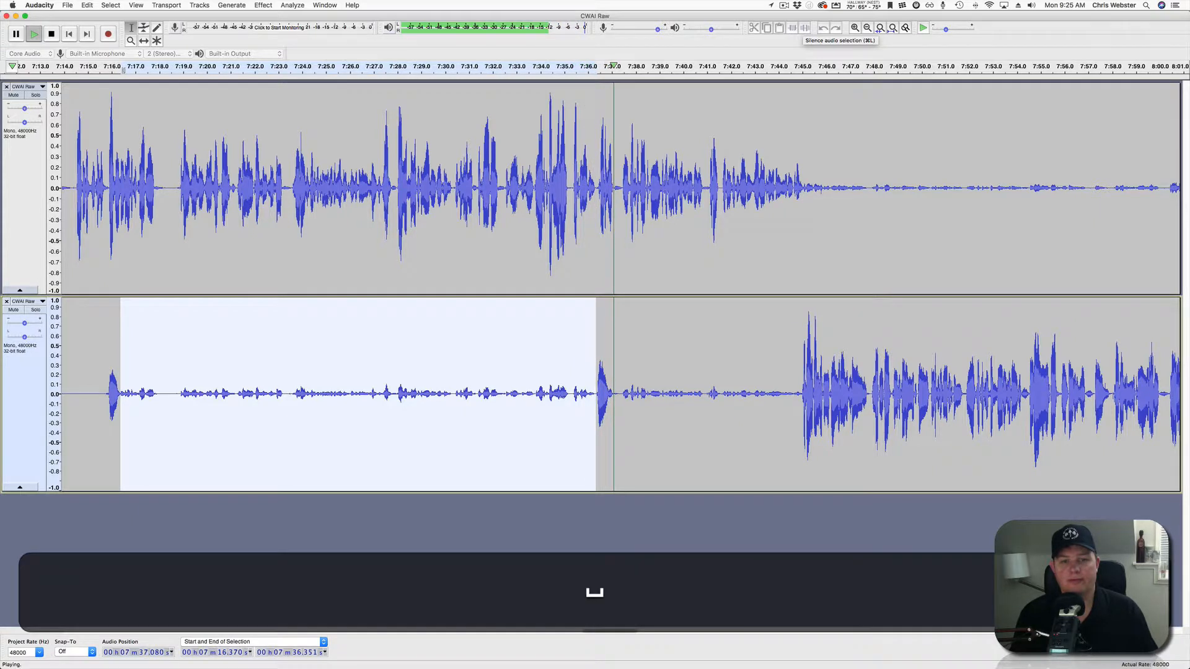
pyautogui.click(805, 28)
# Replay from 7:36.8, then silence the lower track from 7:37.4 to 7:44.9.
pyautogui.click(608, 372)
pyautogui.press('space')
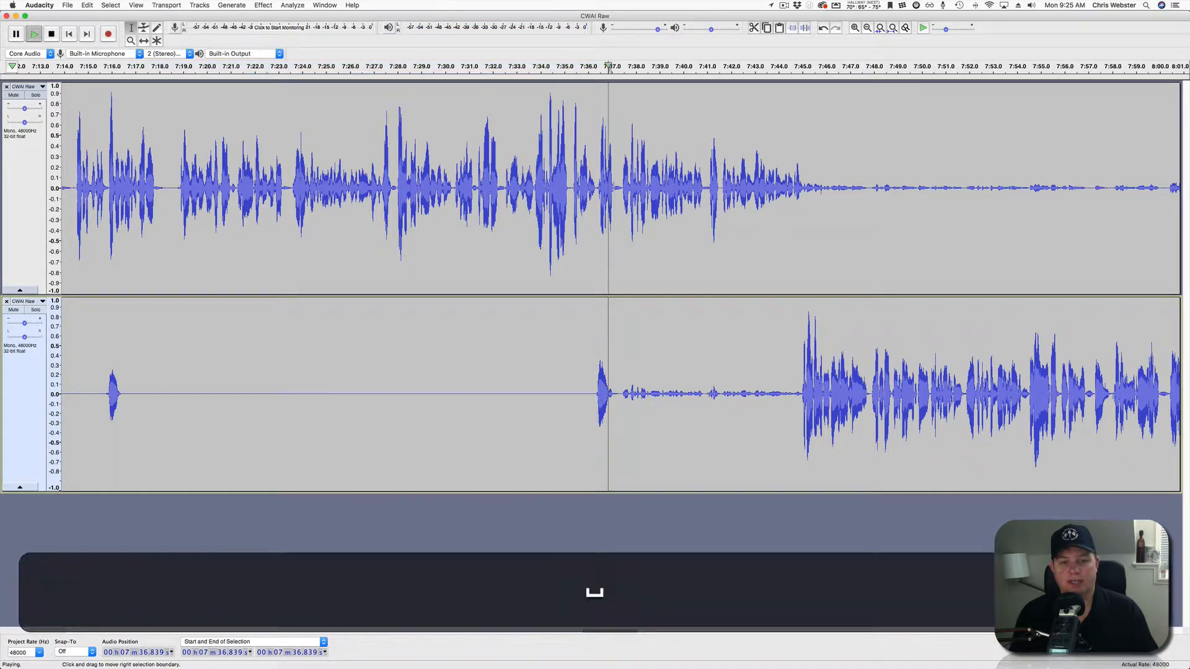
pyautogui.moveTo(621, 396); pyautogui.dragTo(800, 397)
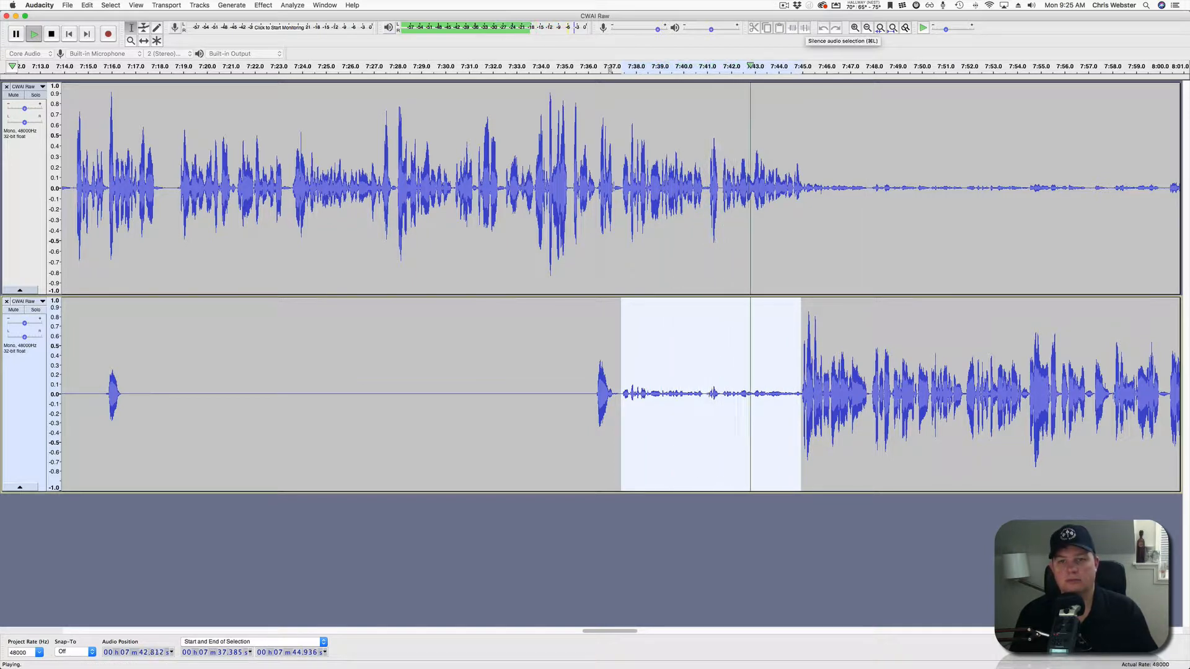
pyautogui.press('space')
pyautogui.click(804, 28)
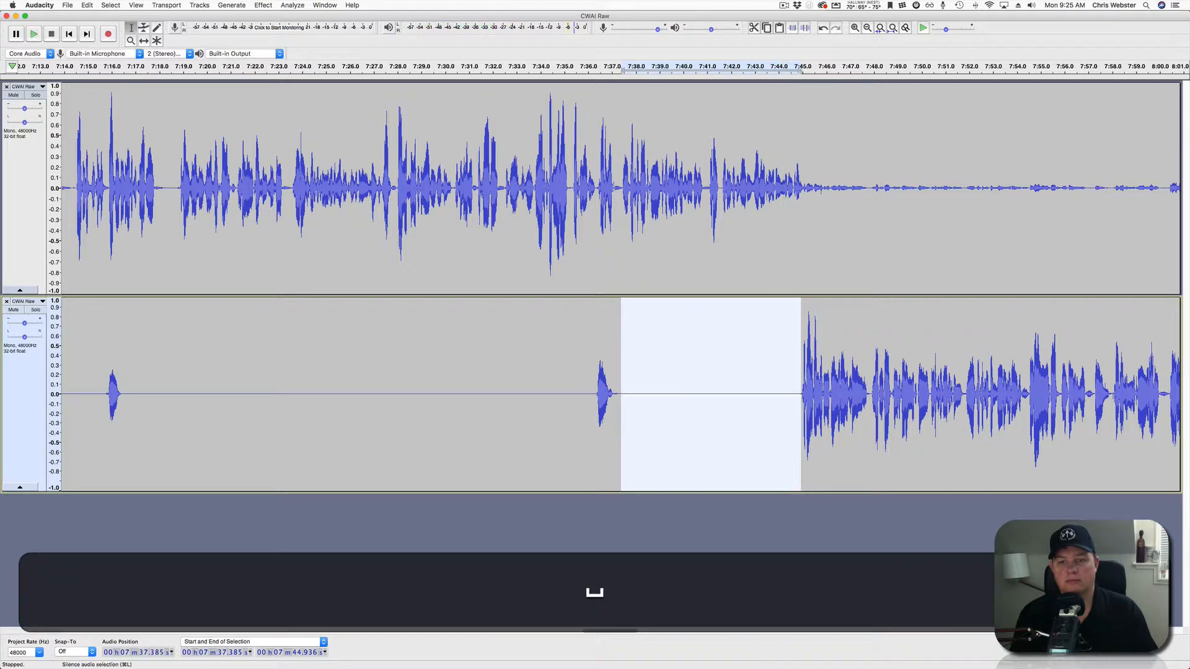
pyautogui.click(774, 189)
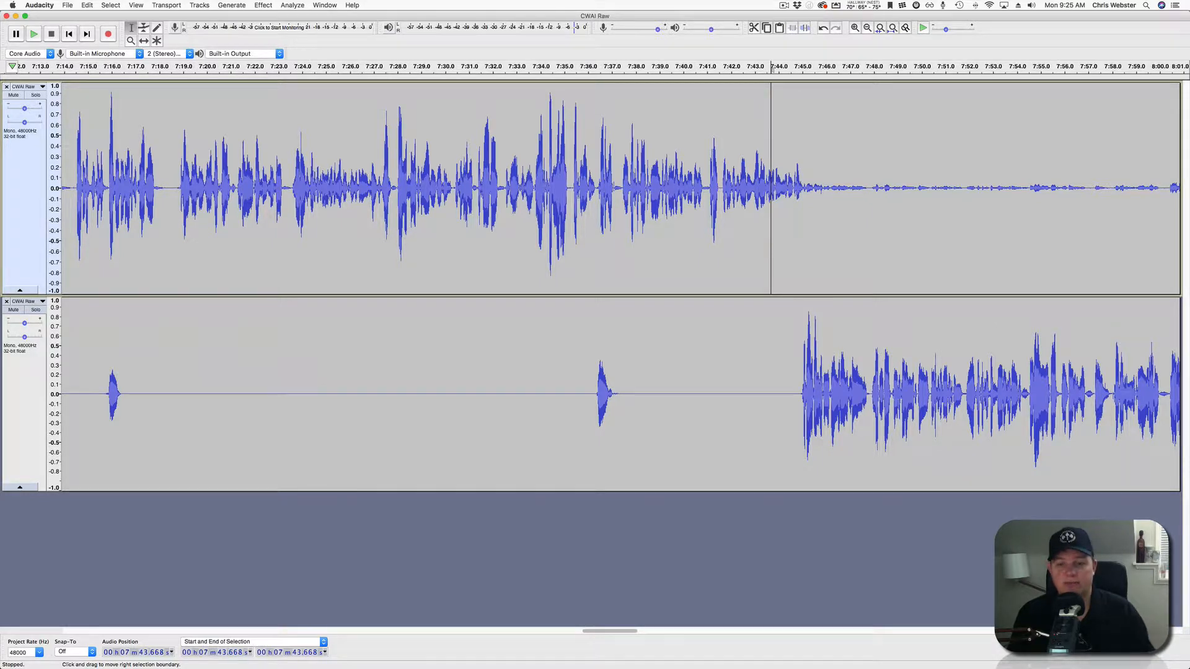
pyautogui.hscroll(10, 619, 285)
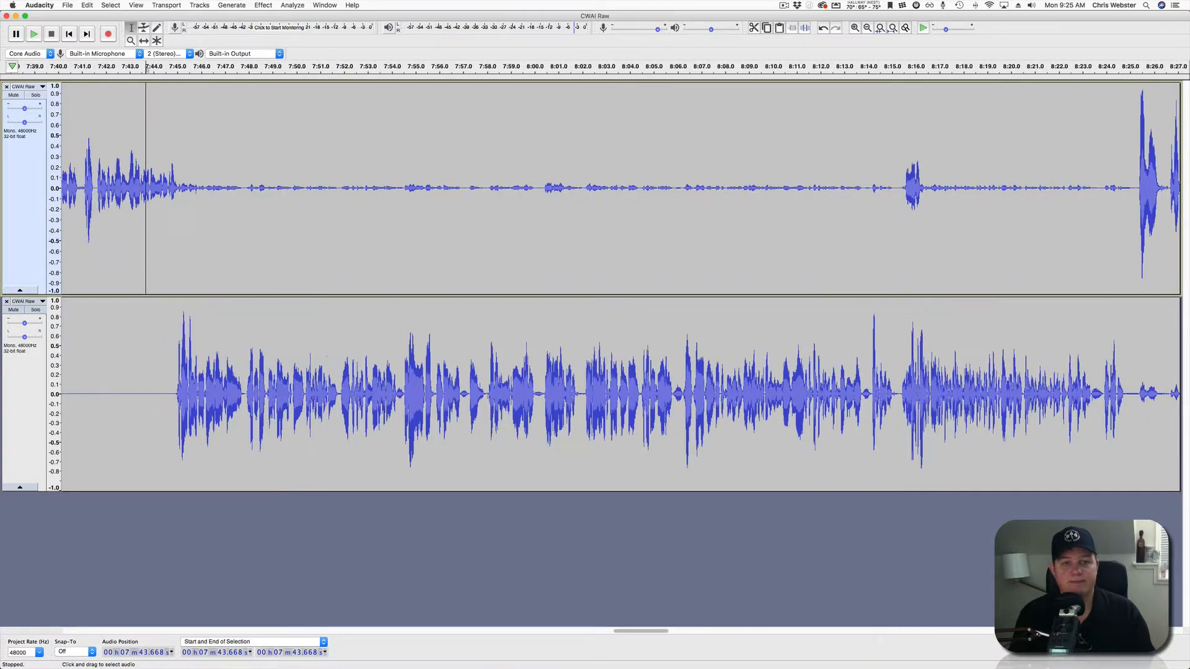
pyautogui.hscroll(-10, 620, 285)
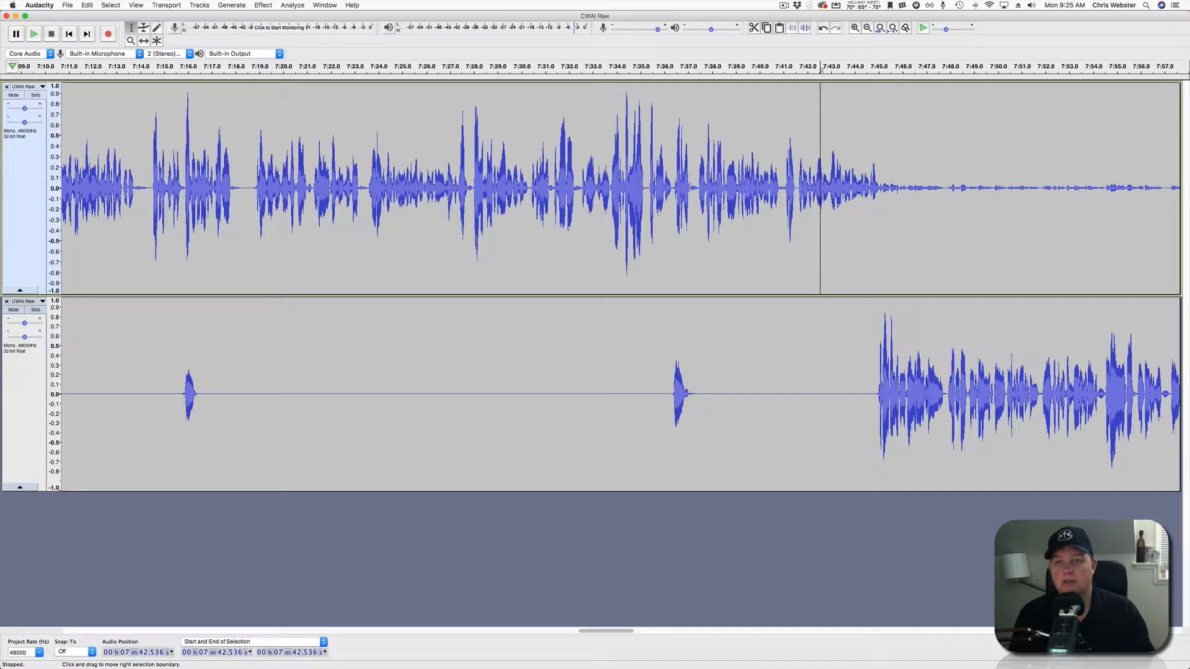
pyautogui.scroll(-5, 821, 248)
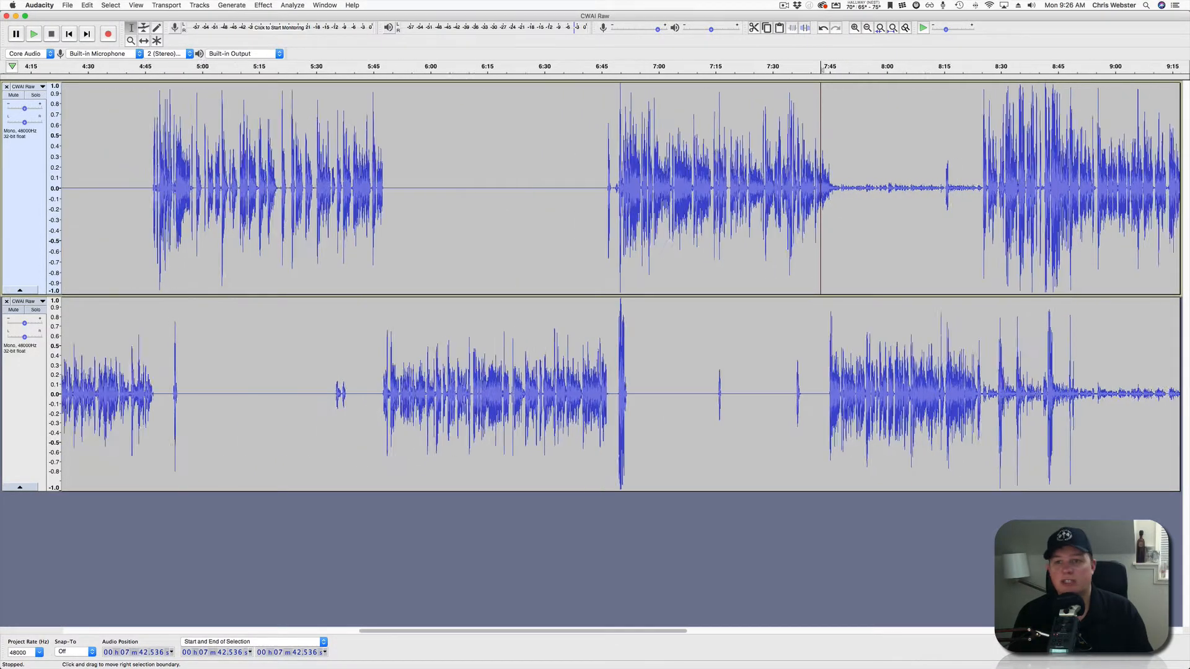
pyautogui.scroll(-4, 821, 248)
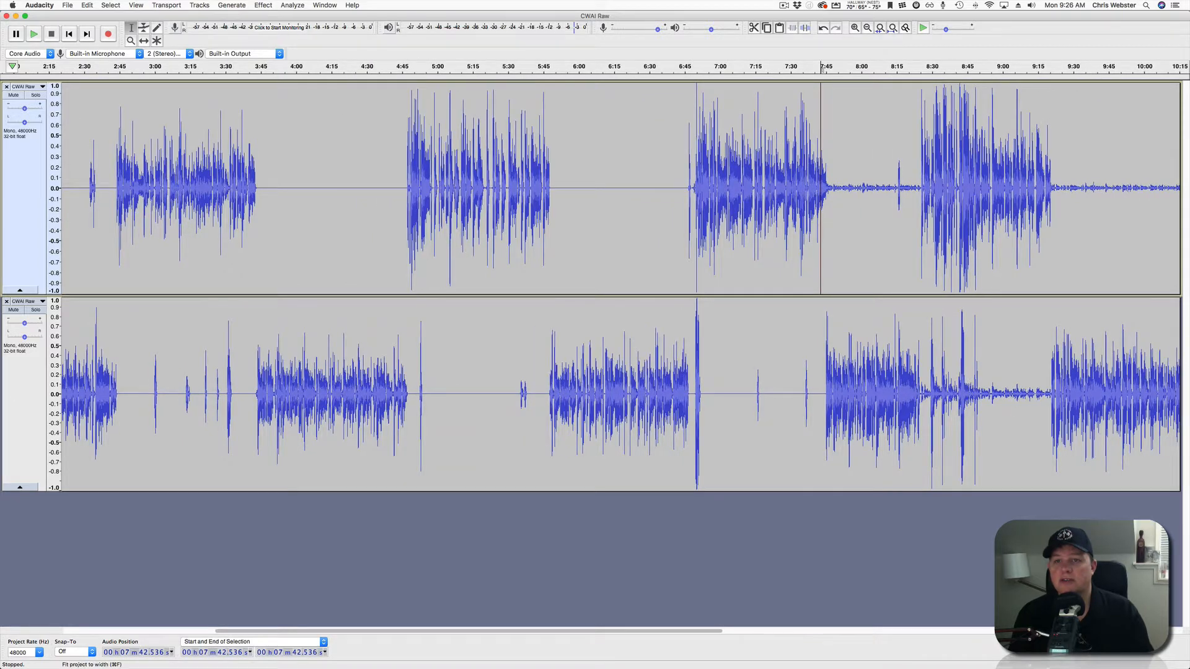
pyautogui.click(892, 27)
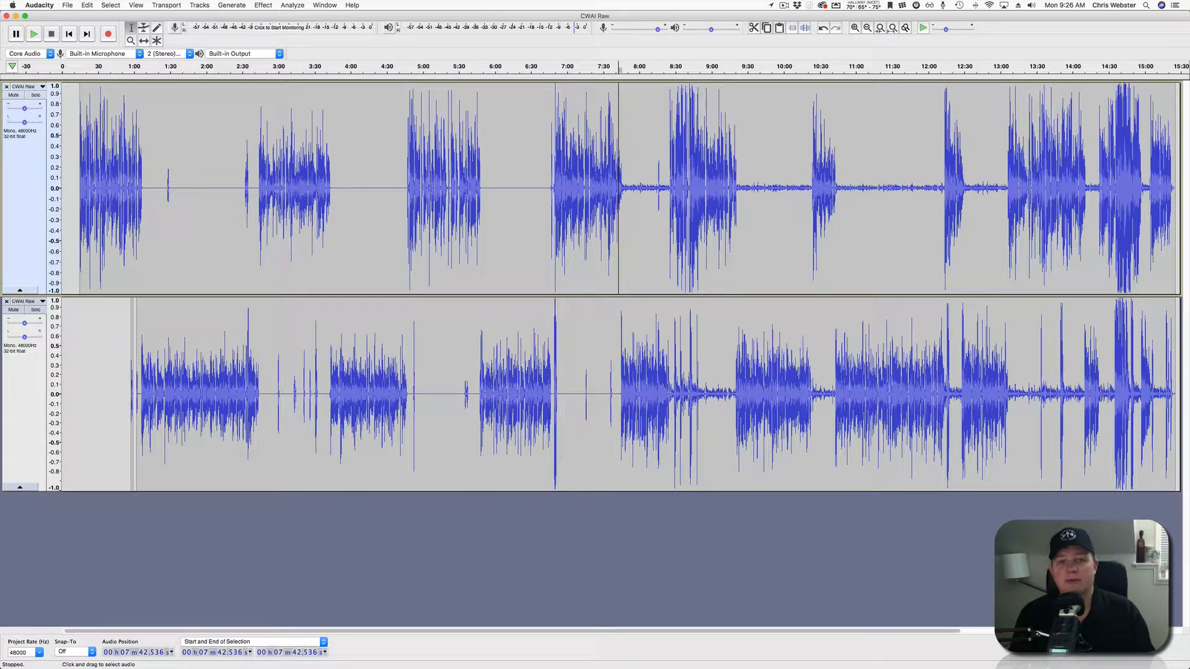
pyautogui.scroll(15, 619, 248)
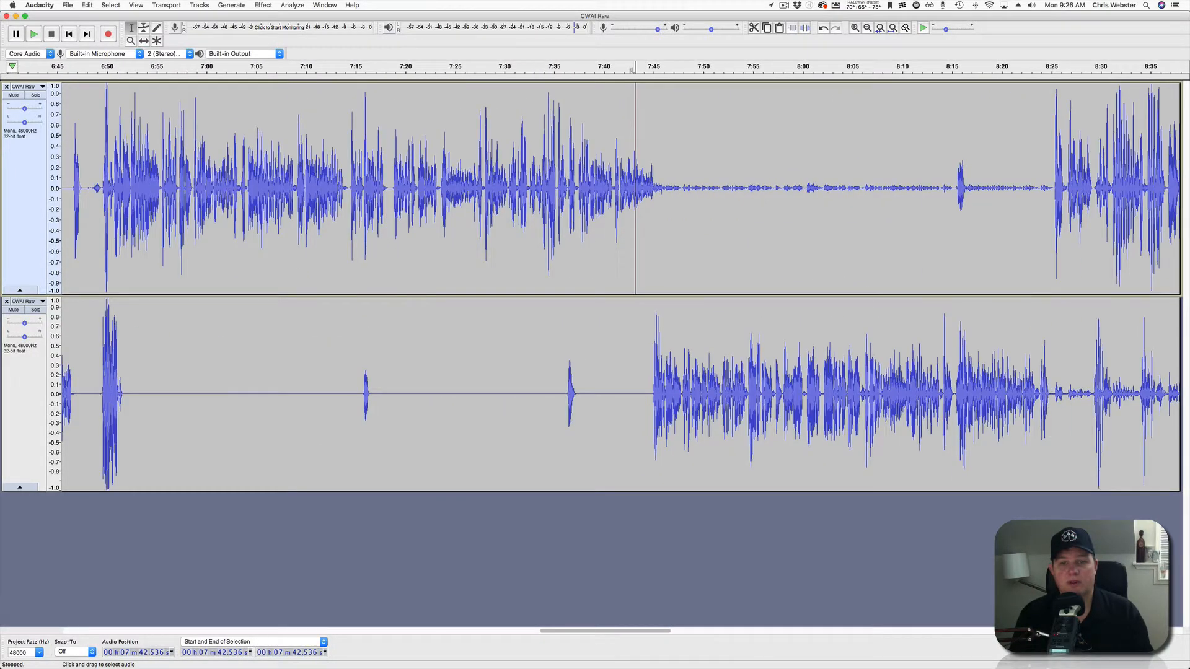
pyautogui.scroll(-3, 280, 248)
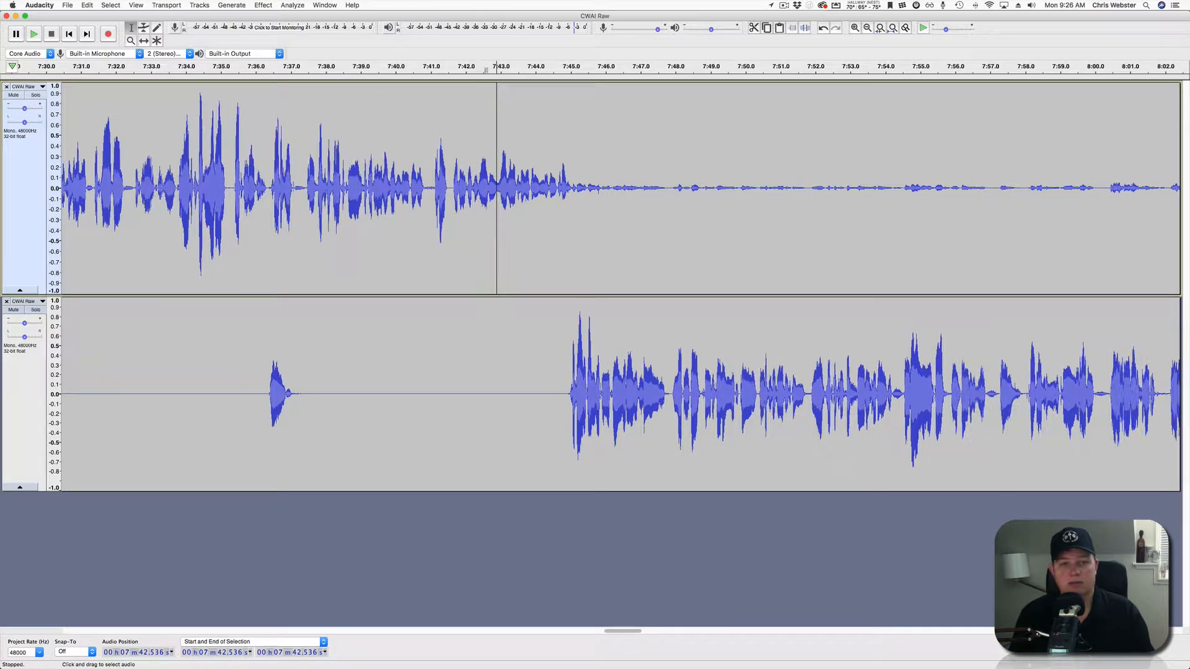
# Select the top track's noise from 7:45.5 to 8:14.95 and replay the selection.
pyautogui.press('space')
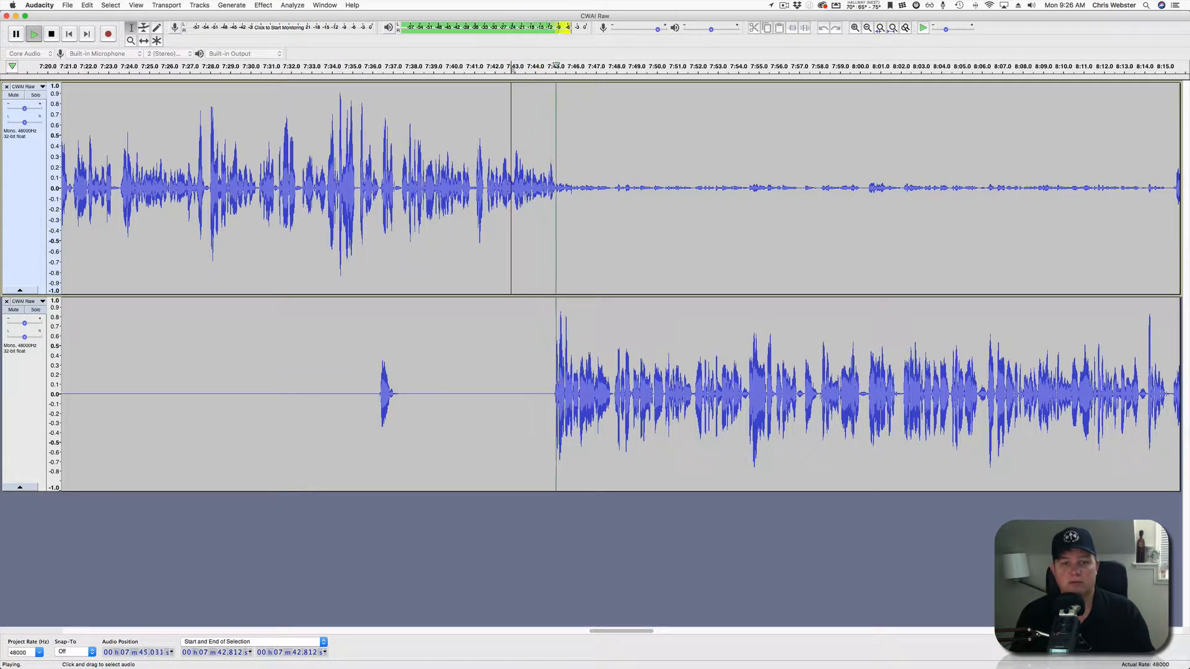
pyautogui.moveTo(564, 186); pyautogui.dragTo(875, 185)
pyautogui.hscroll(2, 876, 186)
pyautogui.hscroll(5, 621, 188)
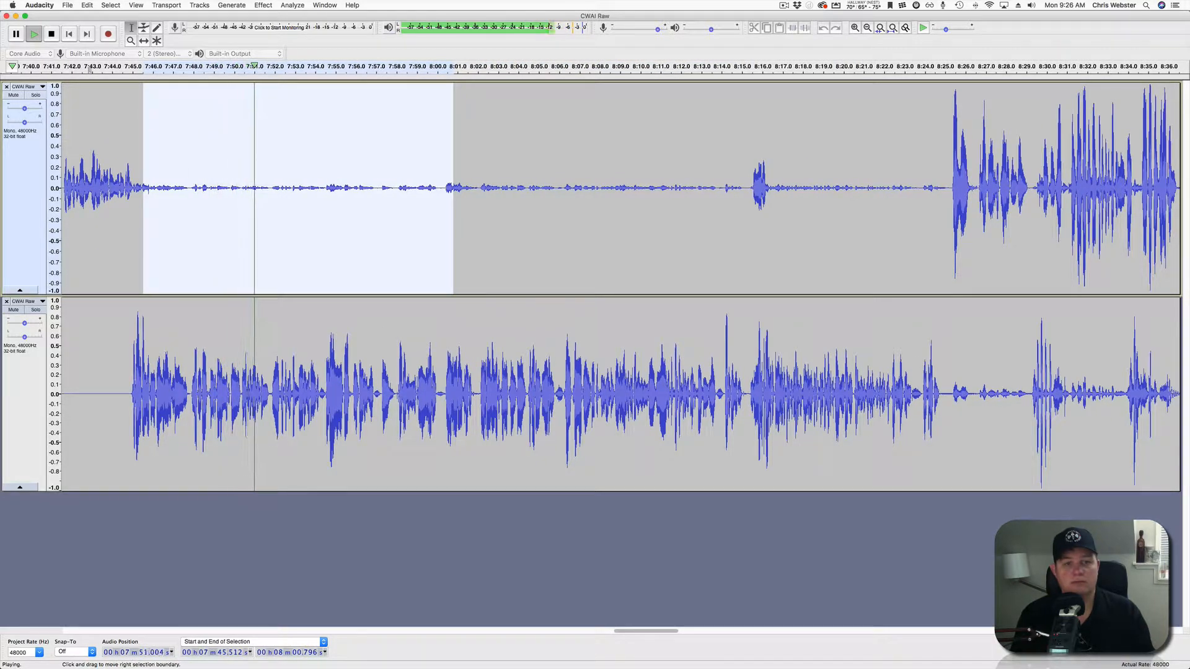
pyautogui.moveTo(452, 185); pyautogui.dragTo(748, 186)
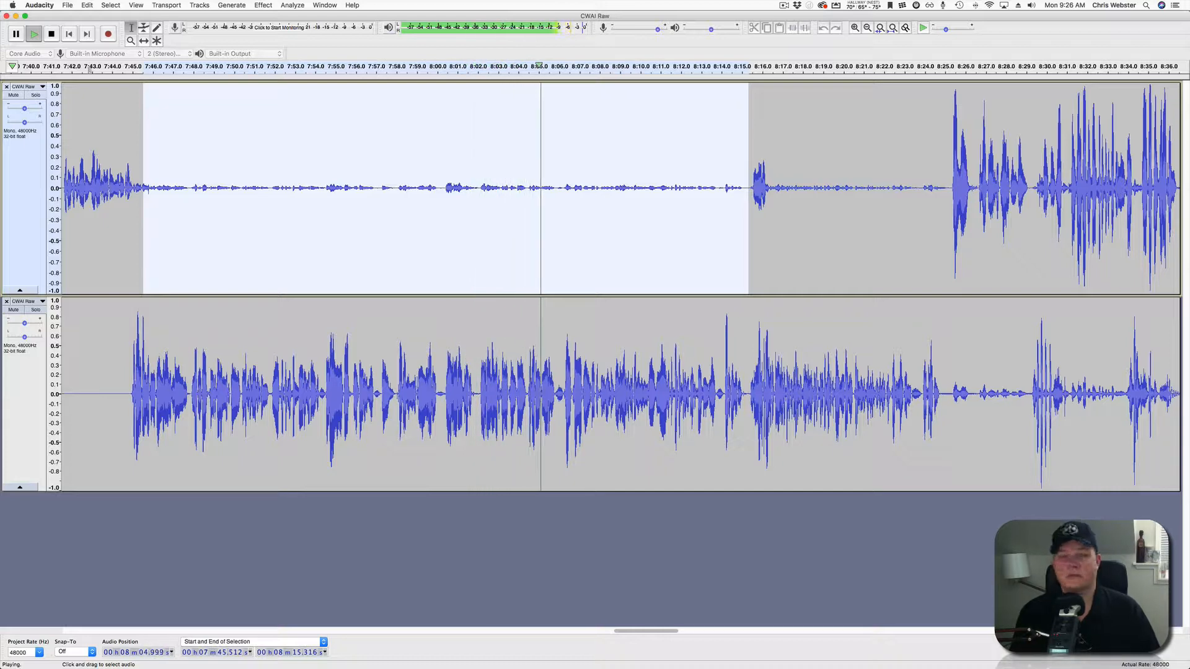
pyautogui.hscroll(4, 620, 287)
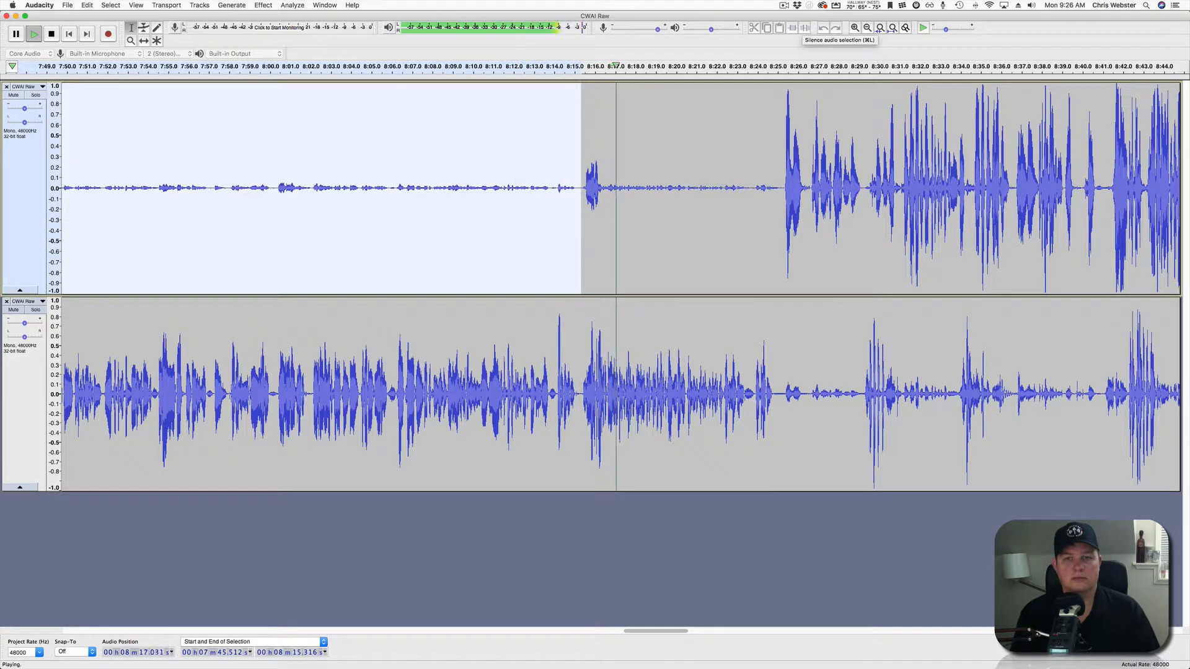
pyautogui.press('space')
pyautogui.press('space')
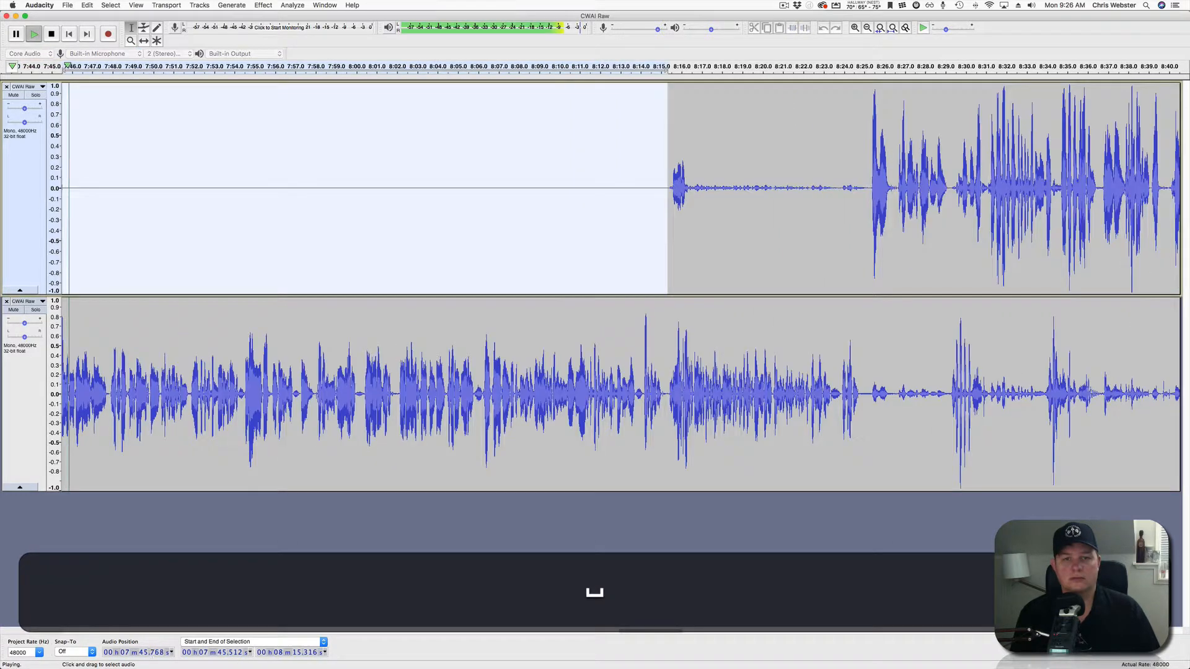
# Silence the top track's noise from 8:16.5 to 8:25.2 and review from 8:16.7.
pyautogui.press('space')
pyautogui.click(650, 189)
pyautogui.press('space')
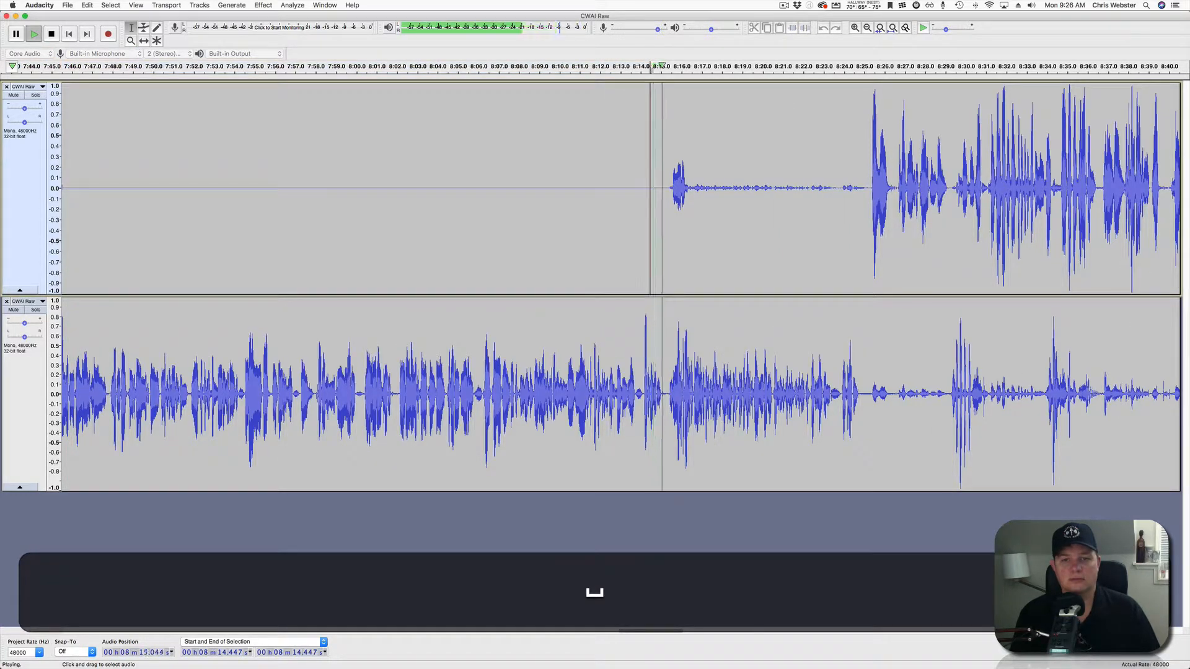
pyautogui.click(691, 188)
pyautogui.moveTo(690, 189); pyautogui.dragTo(868, 188)
pyautogui.press('space')
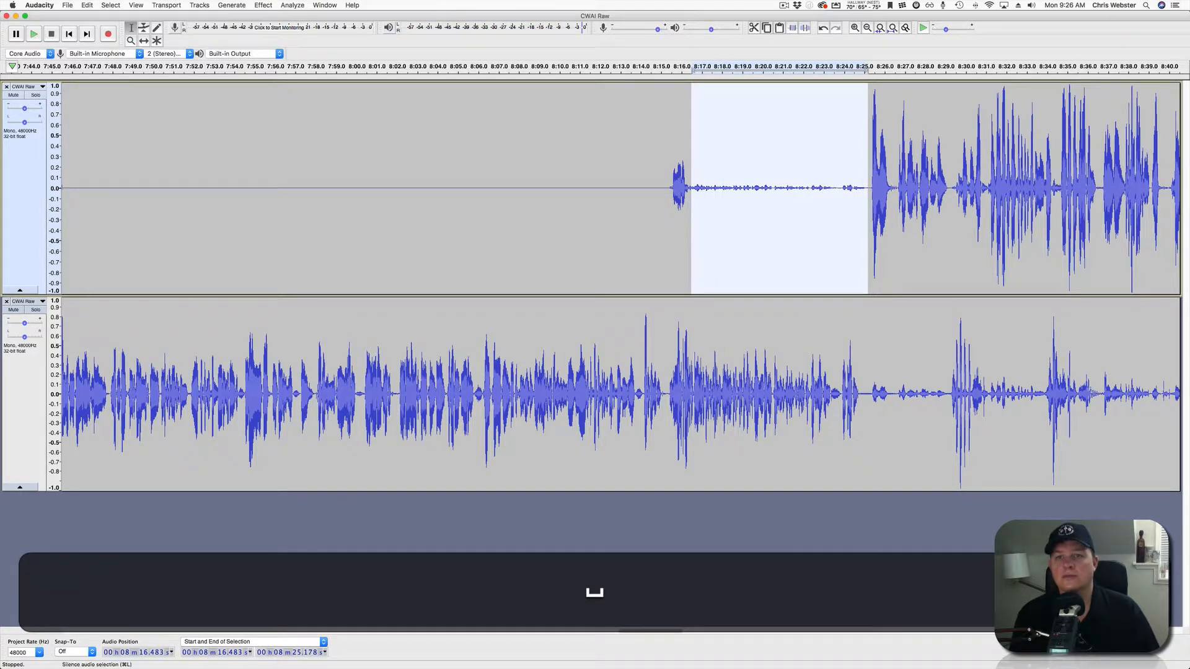
pyautogui.click(804, 27)
pyautogui.press('space')
pyautogui.click(696, 188)
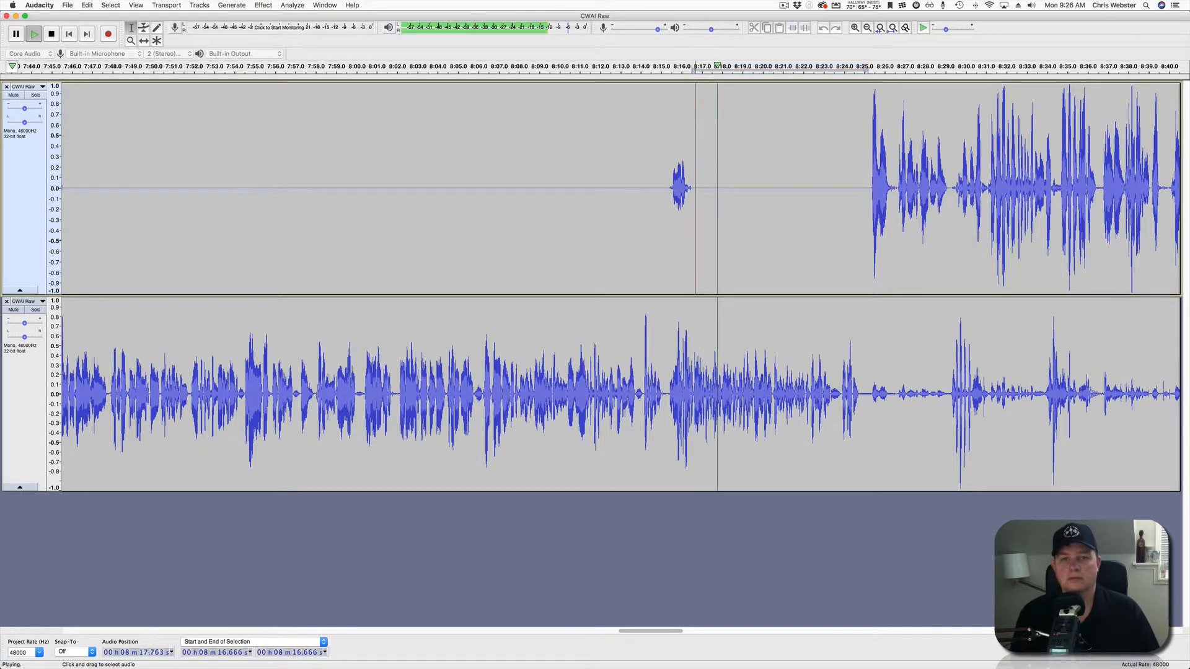
# Zoom in near 8:20 and play the lower track from 8:17.5 to find the overlap.
pyautogui.hscroll(5, 619, 285)
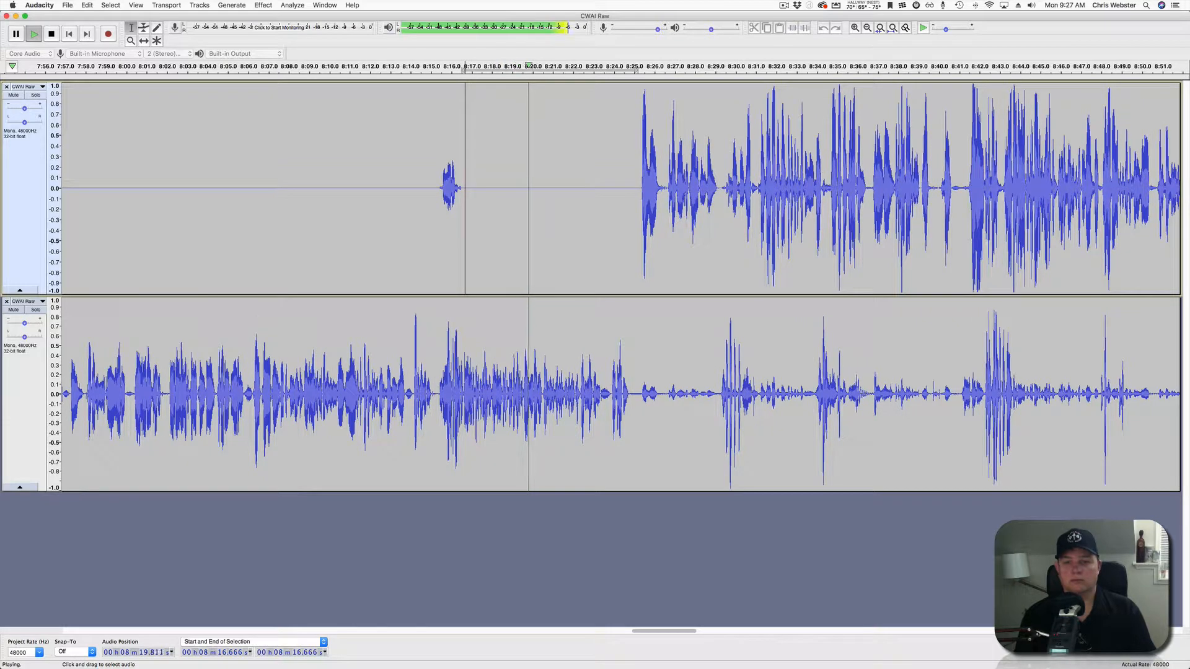
pyautogui.hscroll(6, 620, 285)
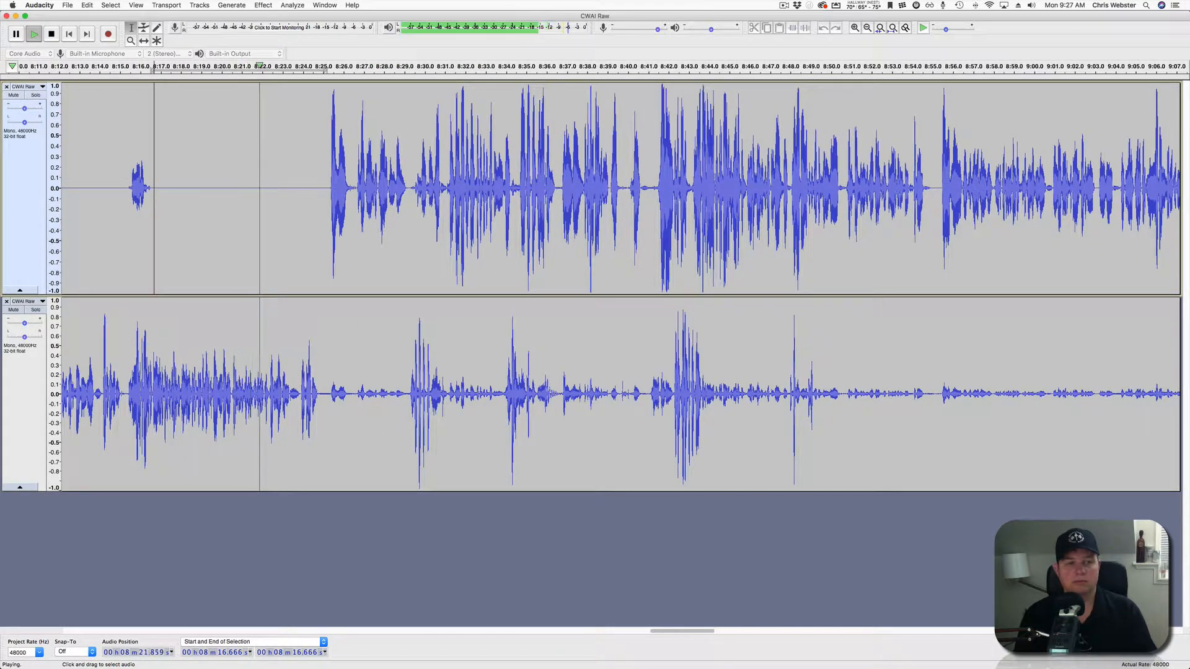
pyautogui.press('space')
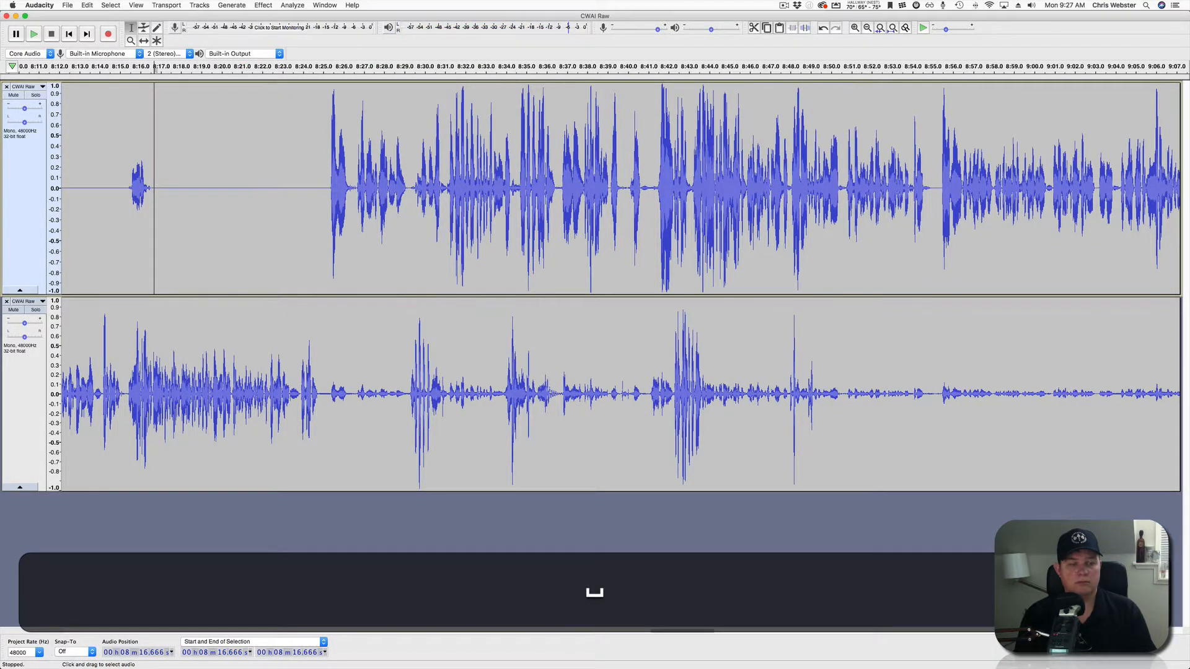
pyautogui.scroll(3, 235, 247)
pyautogui.hscroll(-7, 235, 248)
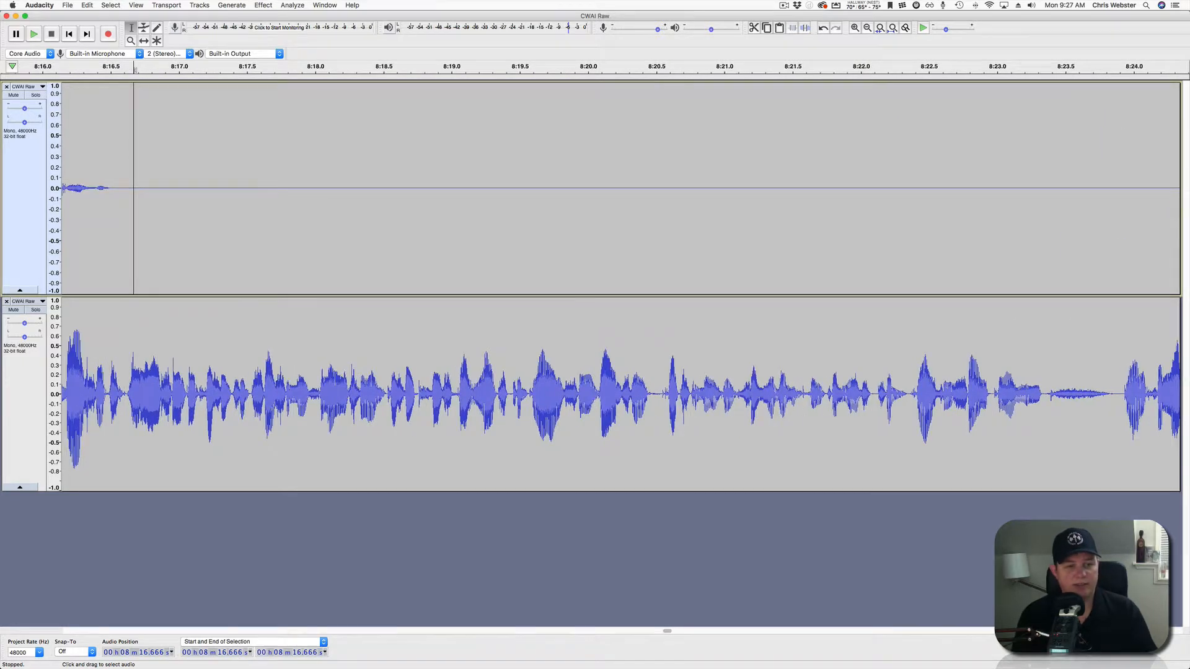
pyautogui.click(250, 393)
pyautogui.press('space')
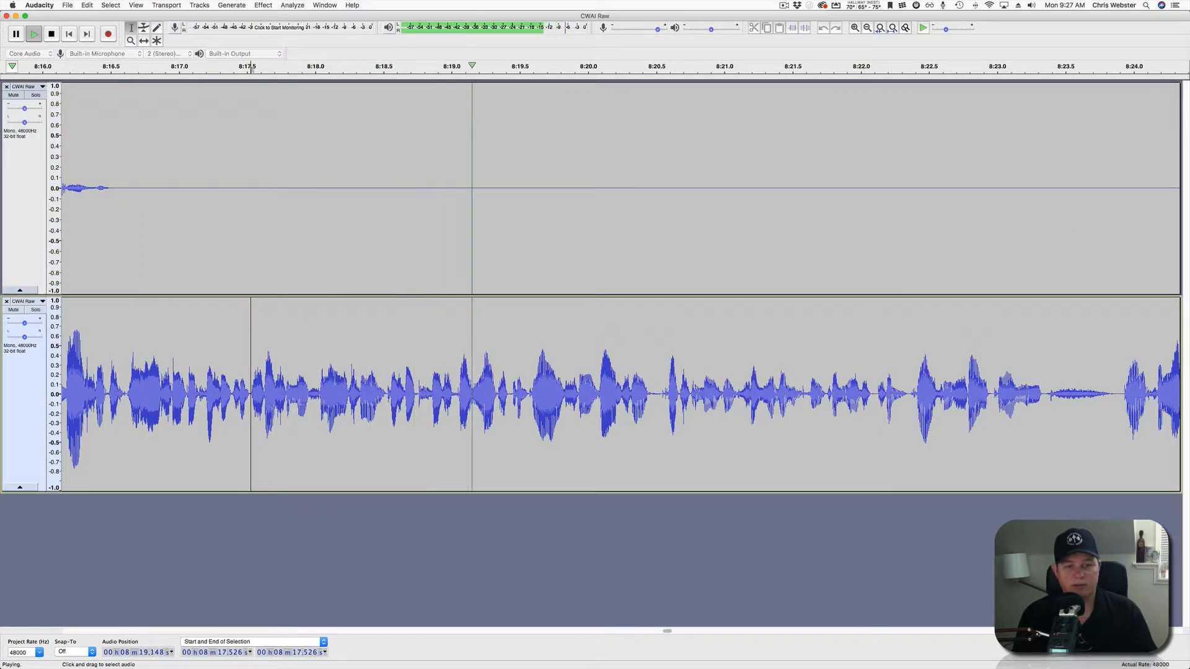
pyautogui.press('space')
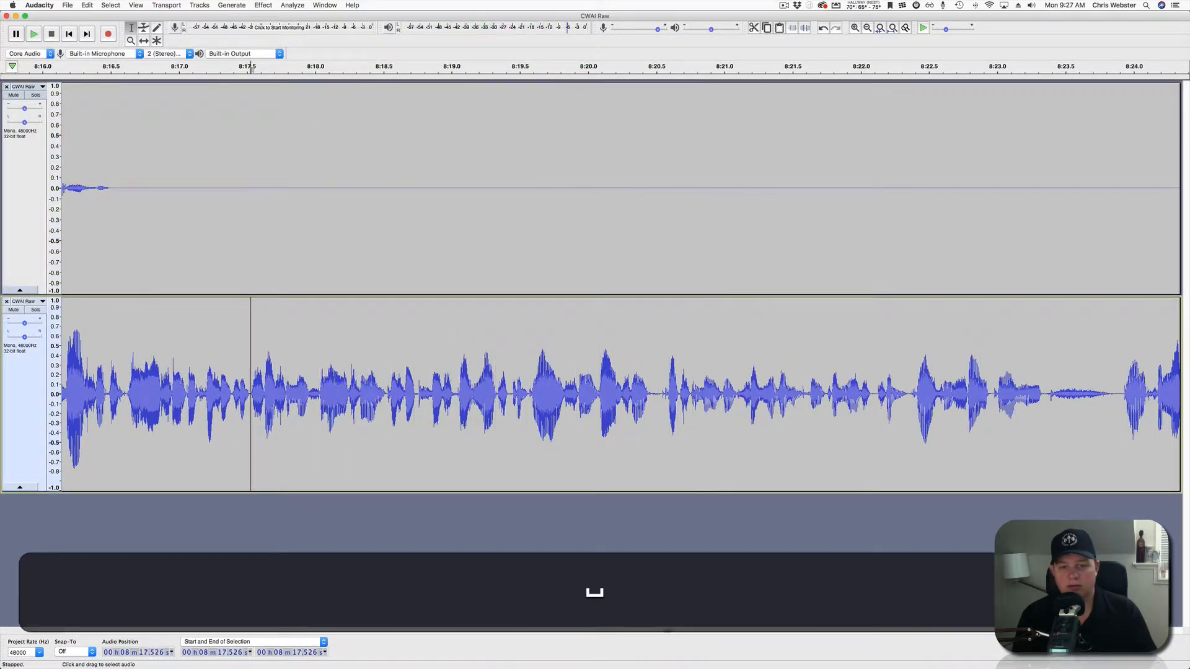
# Pinpoint the overlap by replaying, then select it from 8:20.083 to 8:20.587.
pyautogui.click(654, 394)
pyautogui.press('space')
pyautogui.press('space')
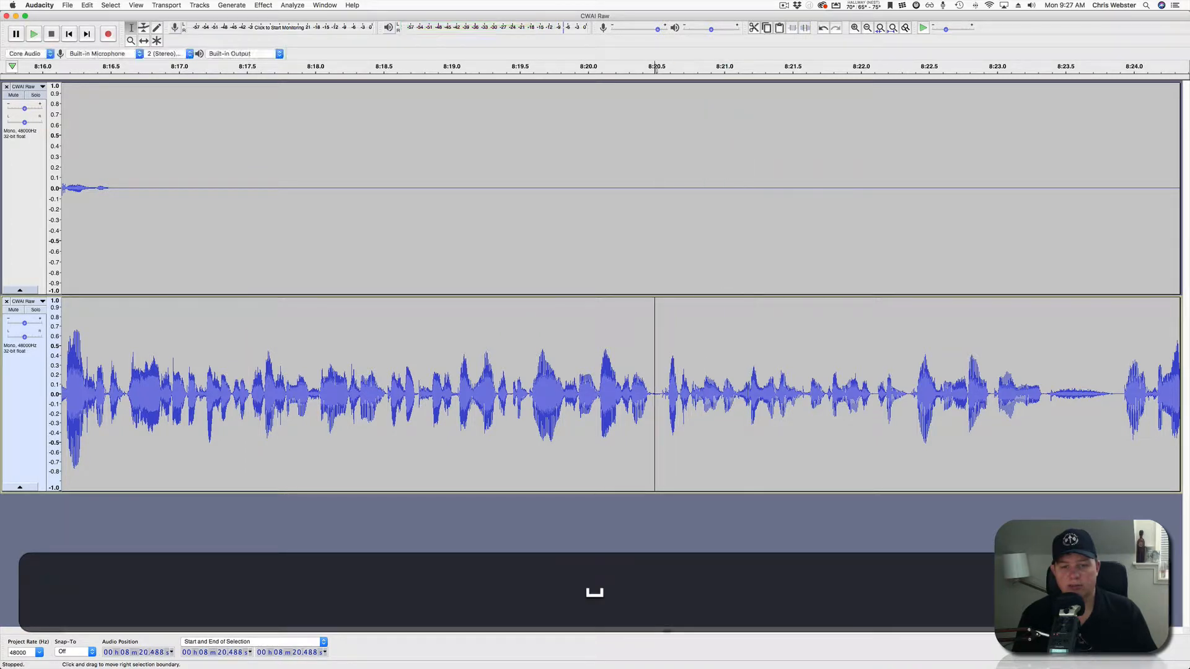
pyautogui.scroll(4, 611, 396)
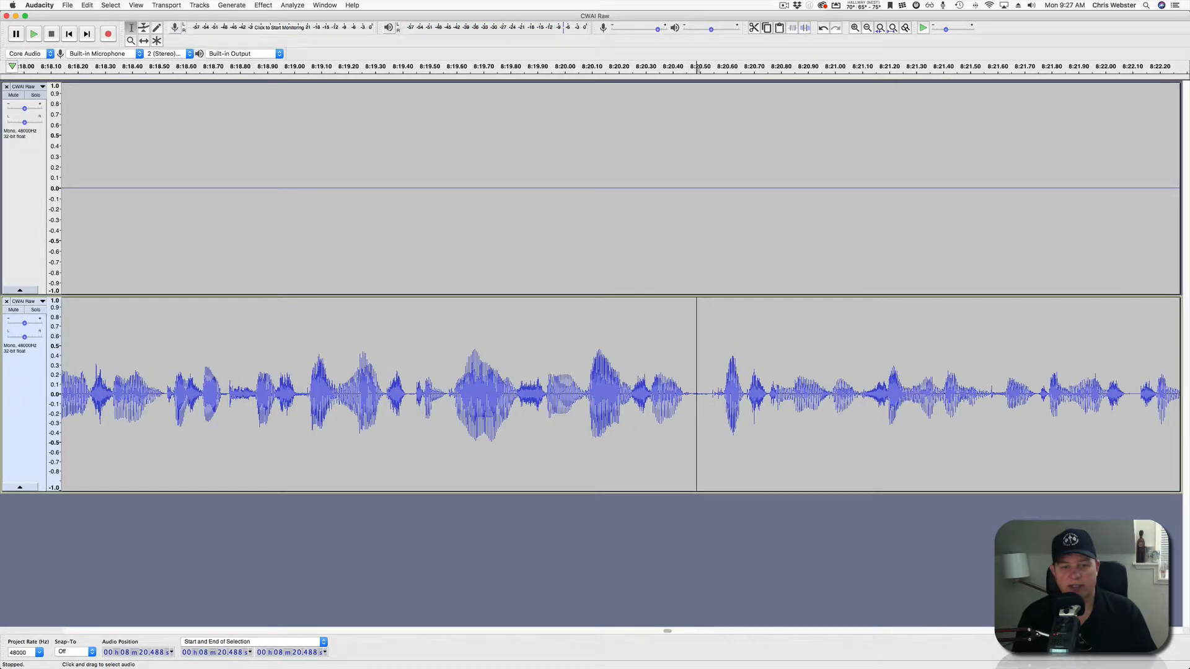
pyautogui.click(585, 394)
pyautogui.press('space')
pyautogui.press('space')
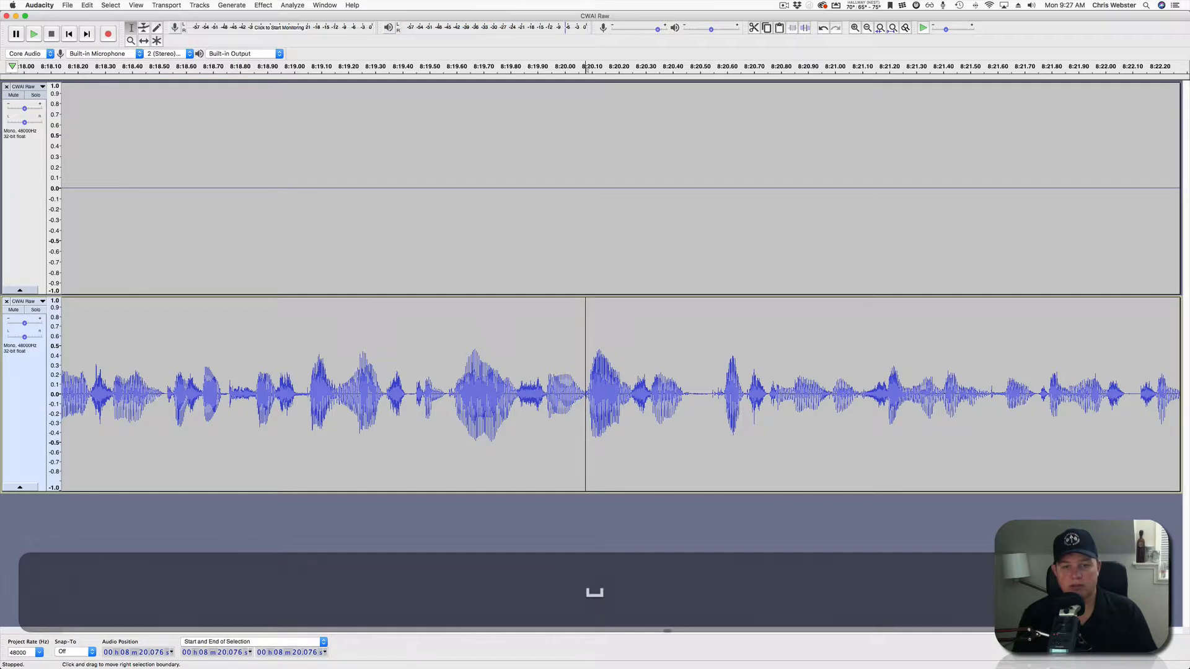
pyautogui.moveTo(586, 394); pyautogui.dragTo(707, 394)
pyautogui.moveTo(707, 279); pyautogui.dragTo(723, 279)
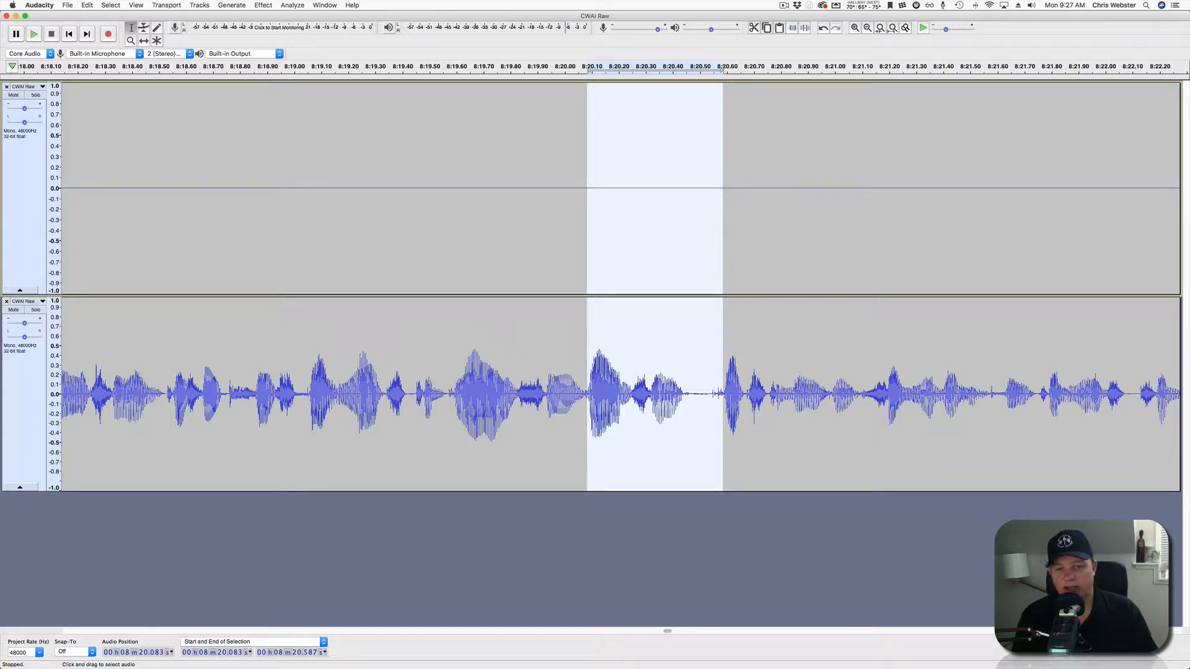
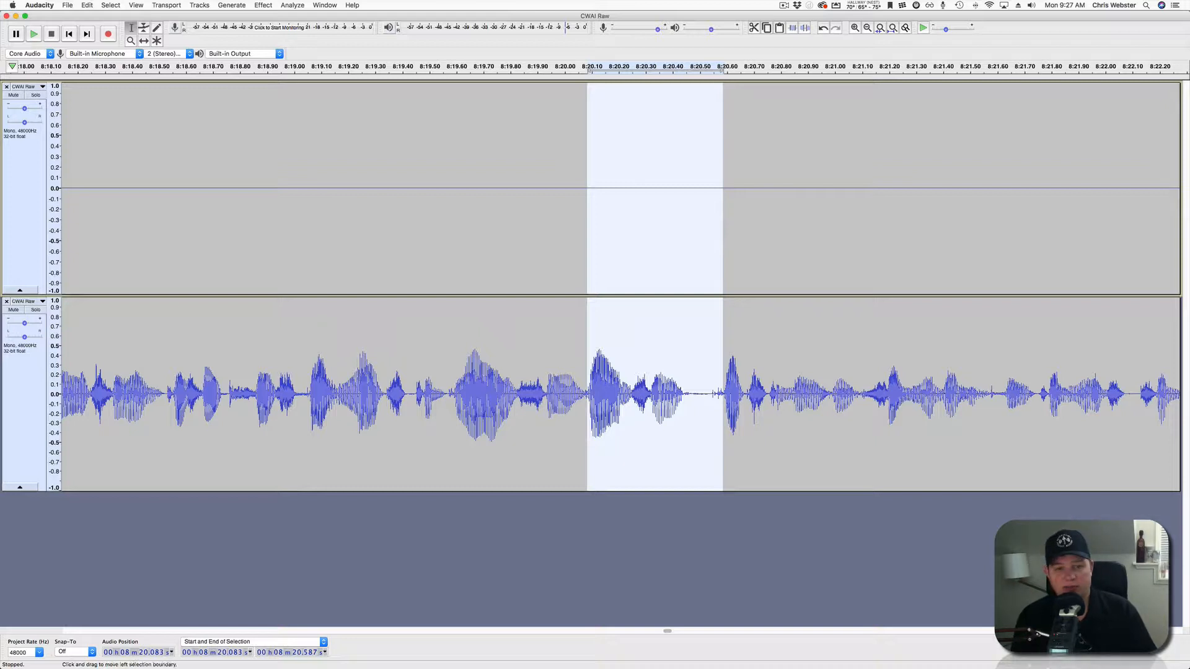
# Delete the 8:20.08–8:20.59 overlap and play across the cut to check it.
pyautogui.press('BackSpace')
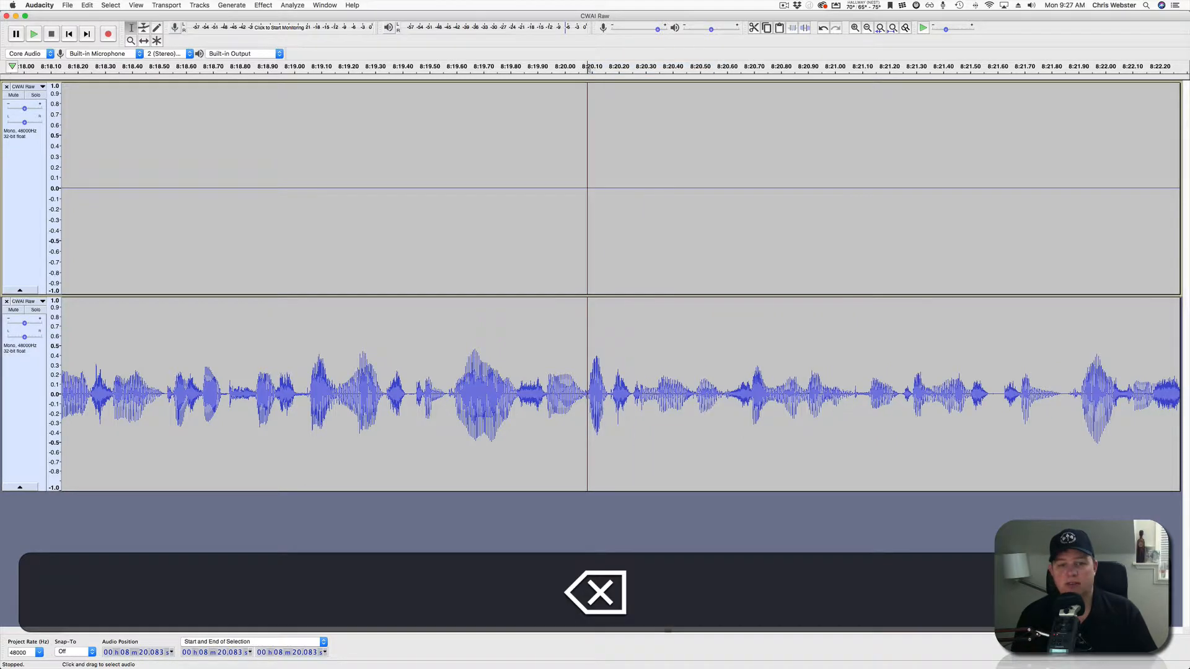
pyautogui.click(335, 185)
pyautogui.press('space')
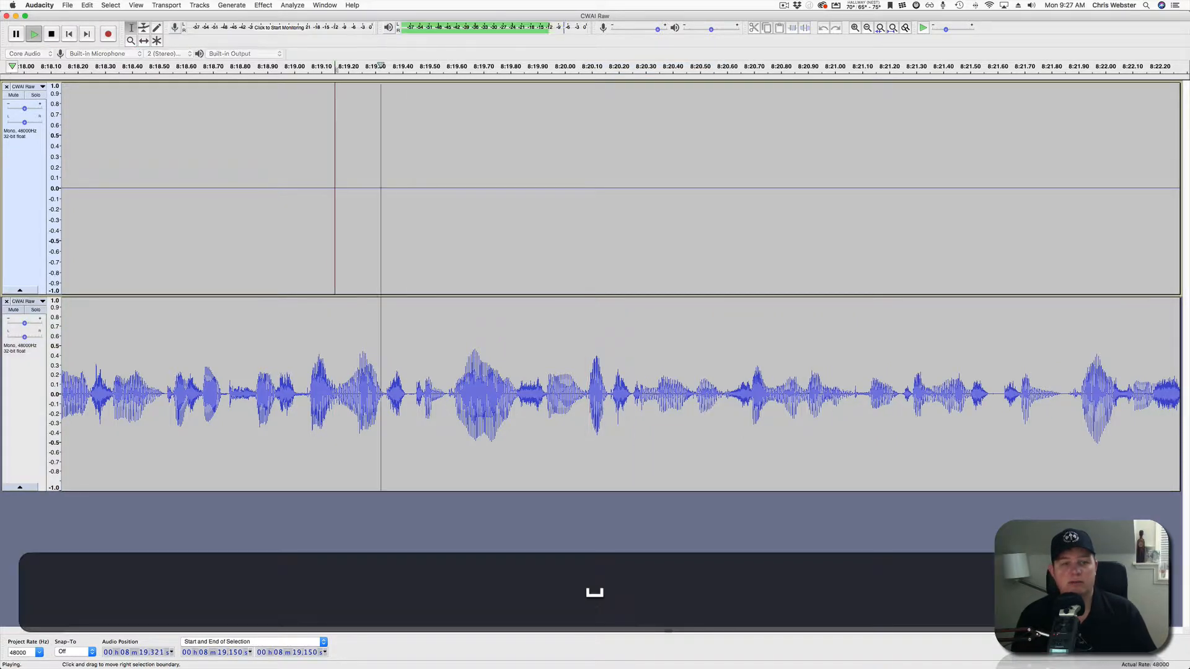
pyautogui.scroll(-3, 335, 186)
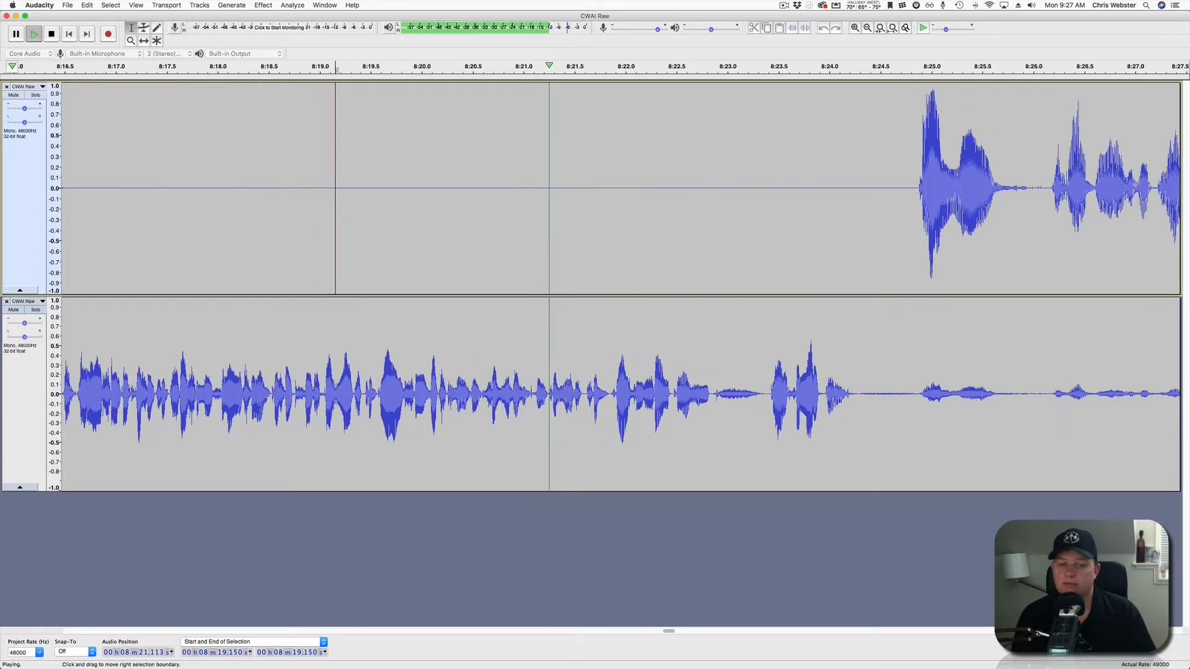
pyautogui.scroll(-2, 335, 186)
pyautogui.hscroll(5, 335, 186)
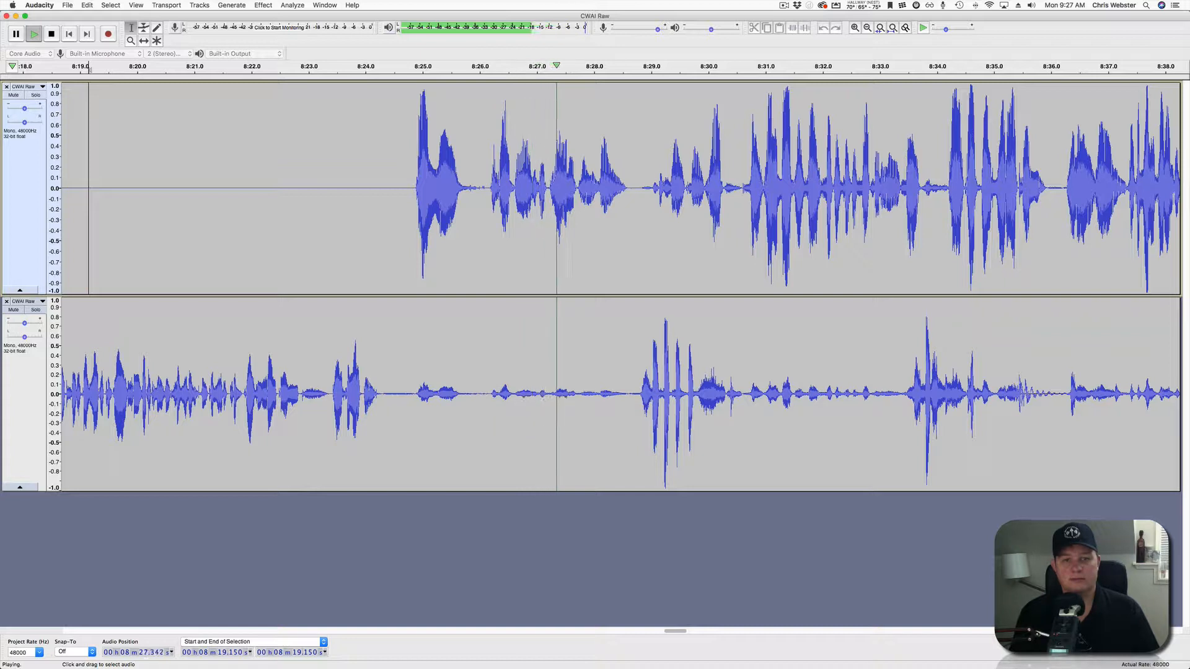
pyautogui.press('space')
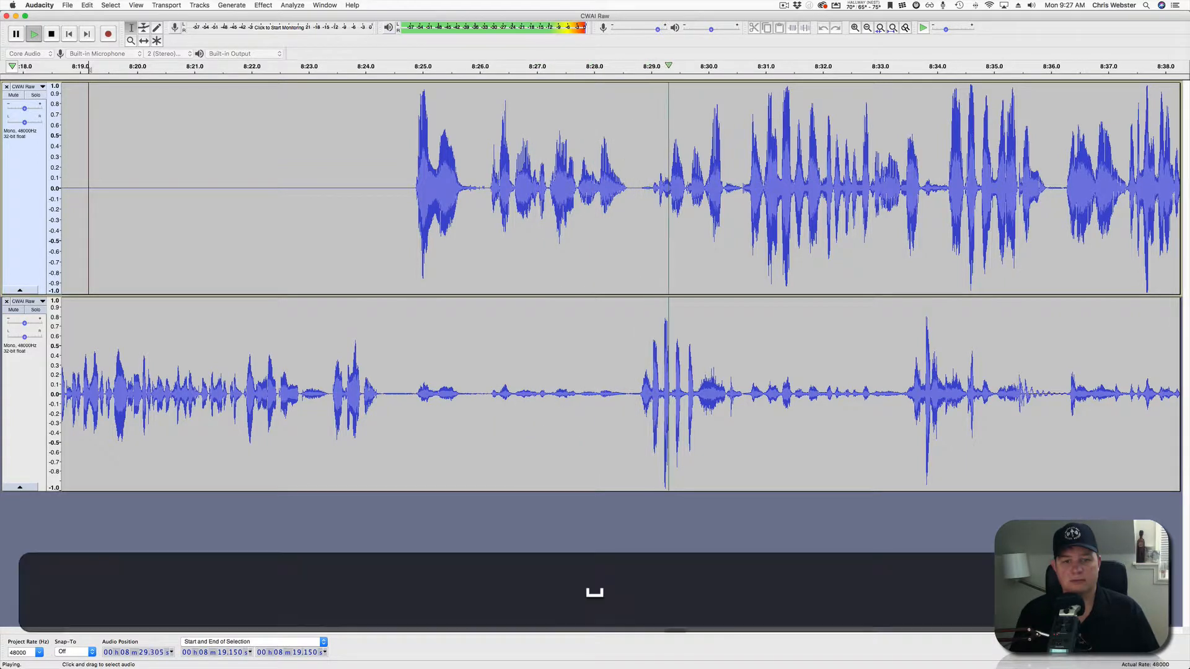
# Silence a noisy pause in the lower track and resume playback from 8:28.4.
pyautogui.moveTo(393, 379); pyautogui.dragTo(632, 379)
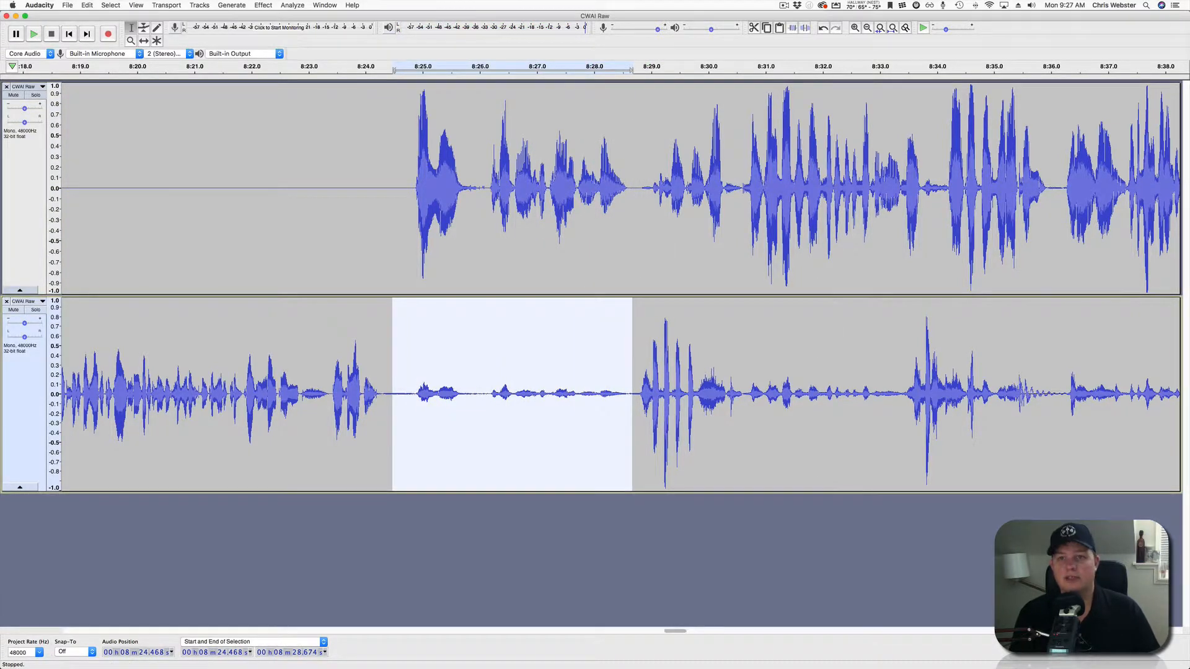
pyautogui.click(804, 27)
pyautogui.click(619, 379)
pyautogui.press('space')
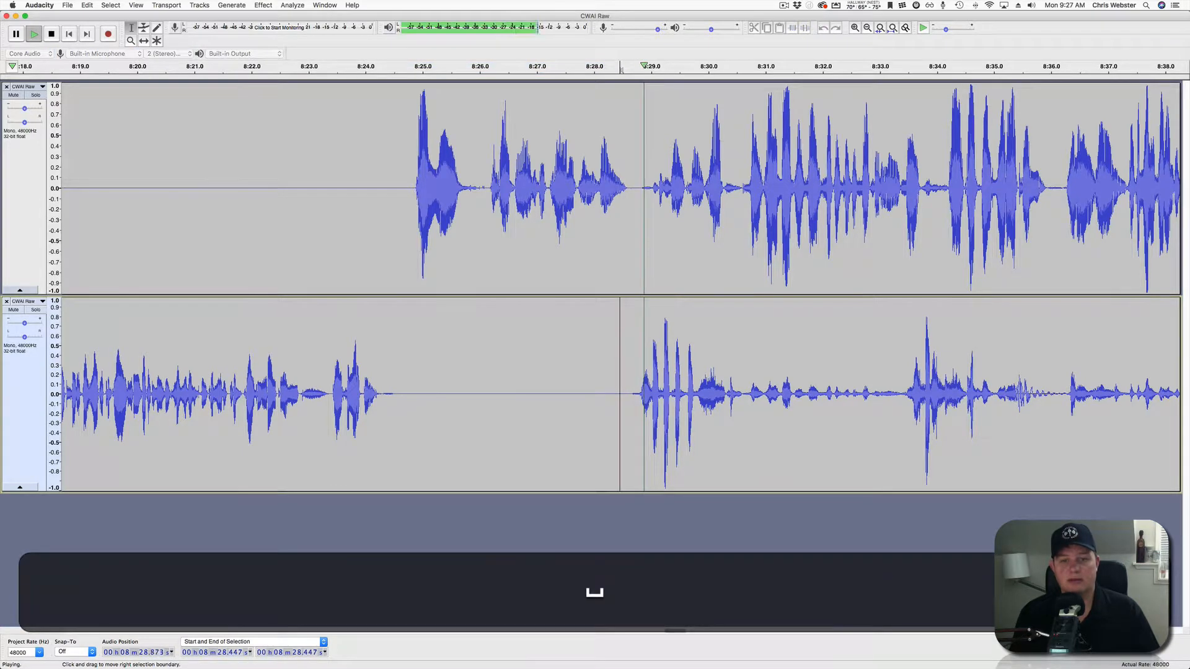
pyautogui.hscroll(6, 619, 379)
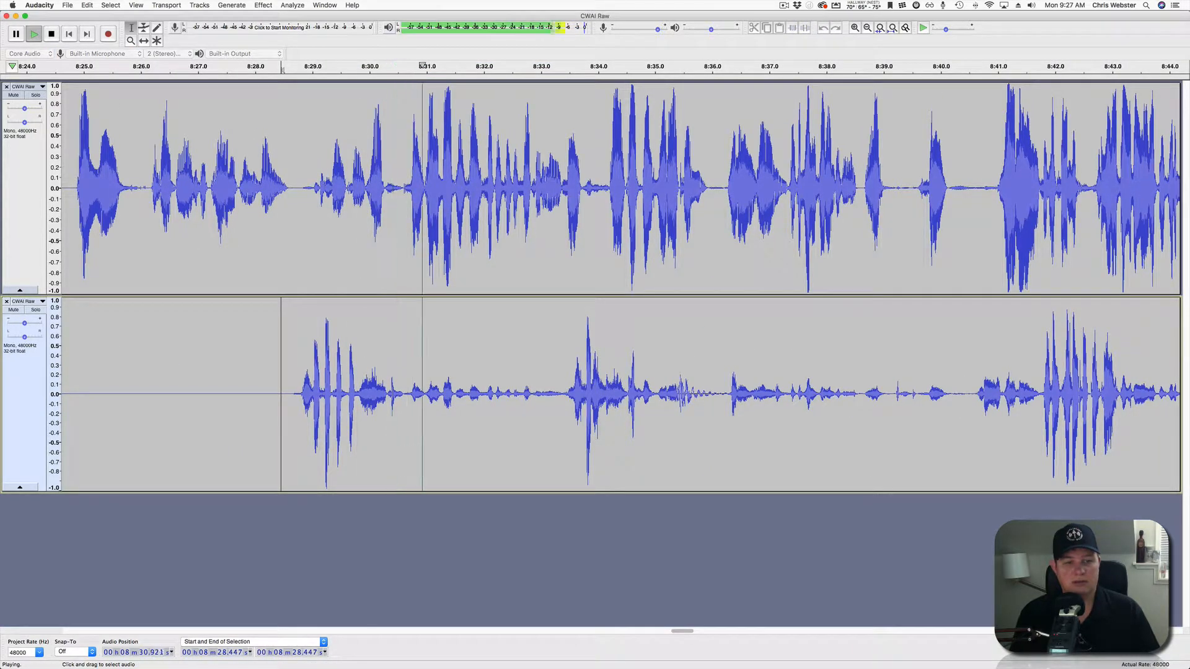
pyautogui.press('space')
# Silence the lower track's pause from 8:29.8 to 8:33.4.
pyautogui.click(371, 379)
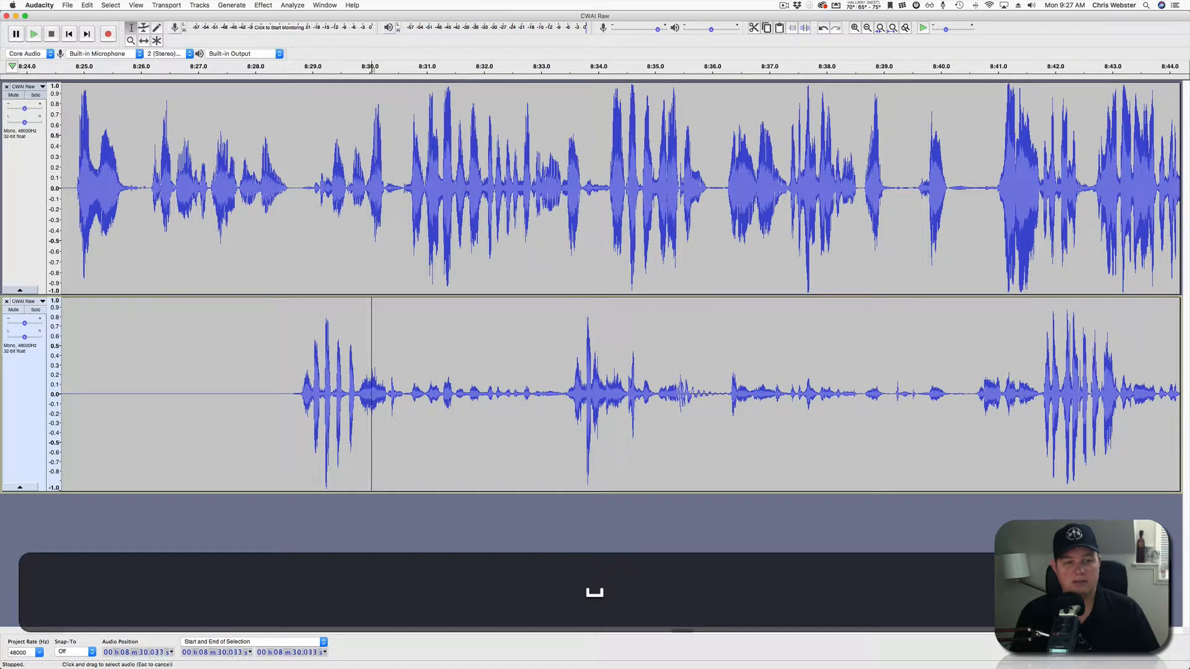
pyautogui.press('space')
pyautogui.press('space')
pyautogui.click(339, 379)
pyautogui.press('space')
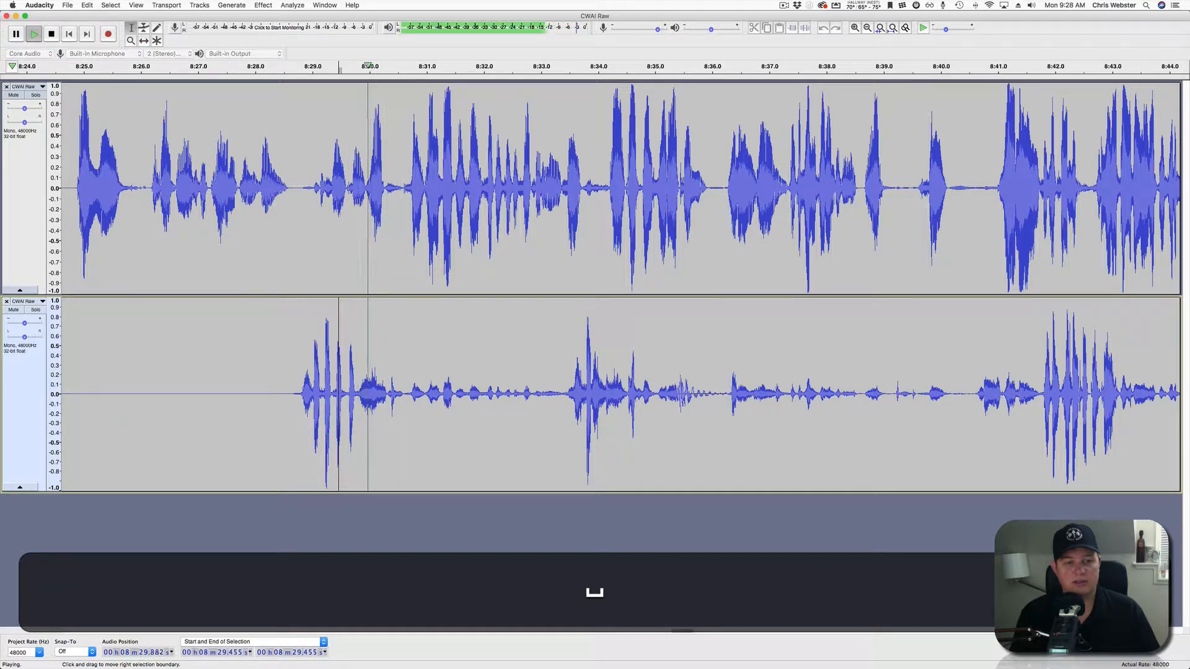
pyautogui.press('space')
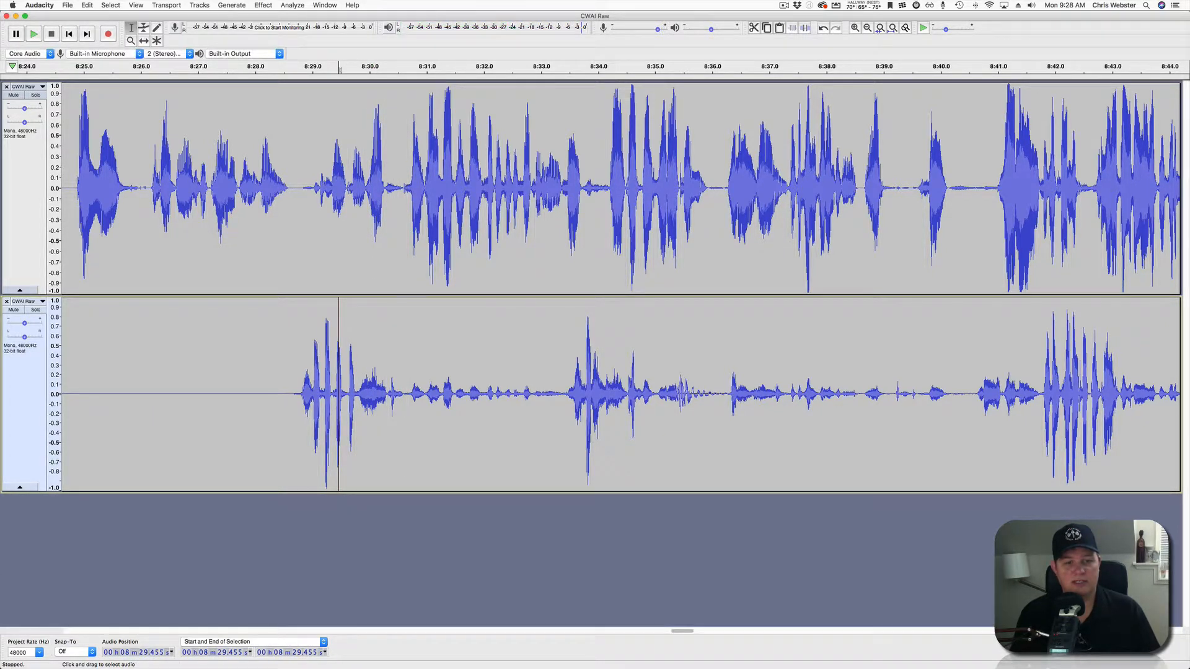
pyautogui.moveTo(359, 379); pyautogui.dragTo(563, 379)
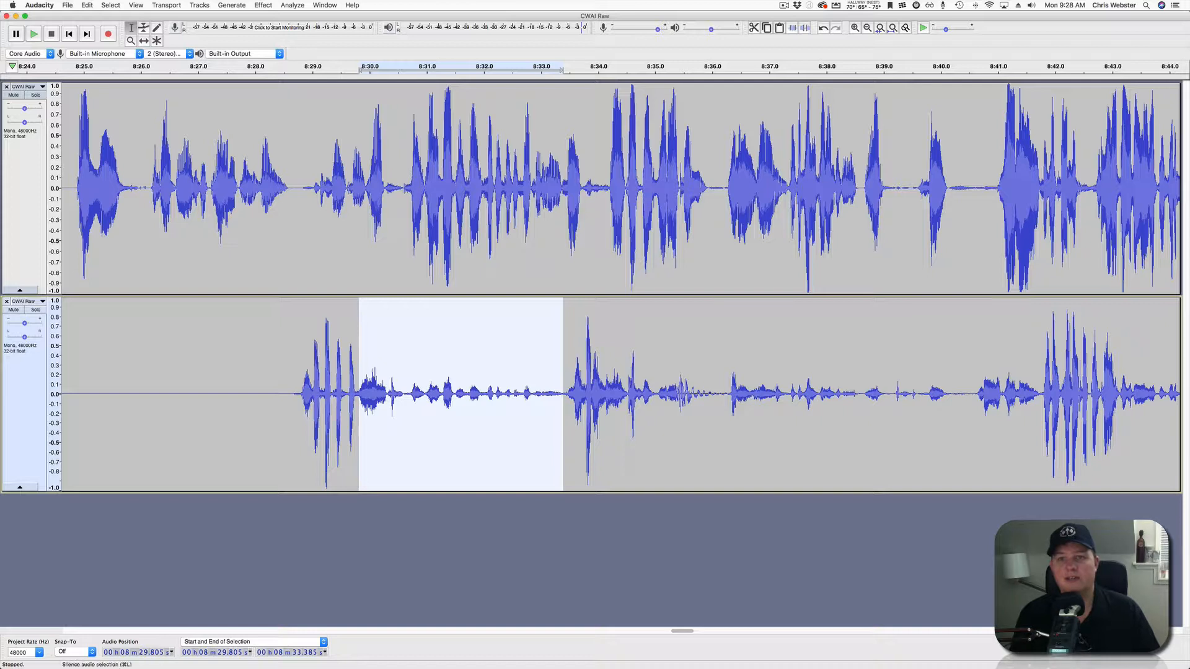
pyautogui.click(805, 28)
# Review playback of the silenced pauses from 8:27.8 and zoom out to see more.
pyautogui.click(244, 186)
pyautogui.press('space')
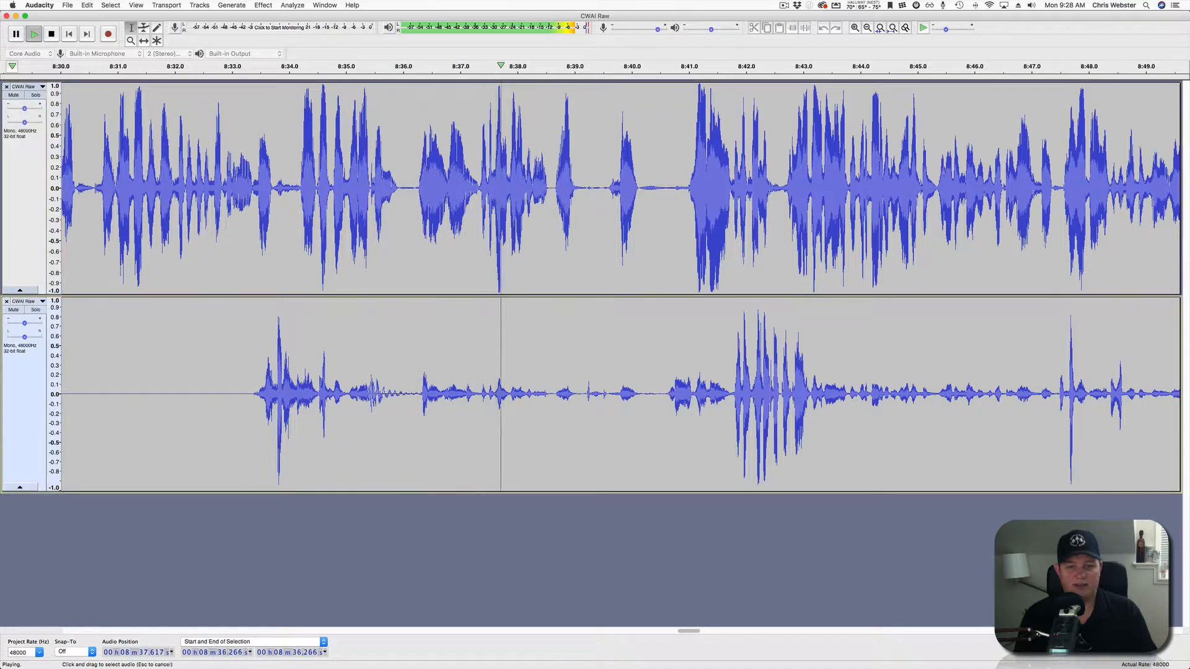
pyautogui.moveTo(418, 394); pyautogui.dragTo(729, 395)
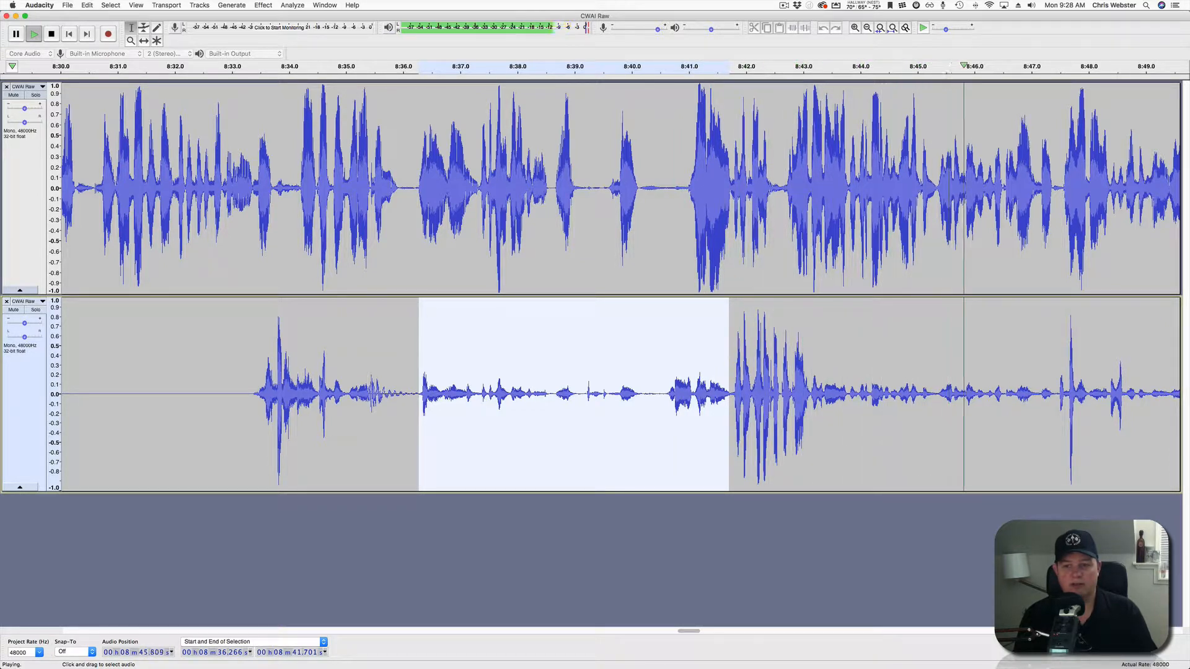
pyautogui.click(636, 394)
pyautogui.hscroll(10, 635, 394)
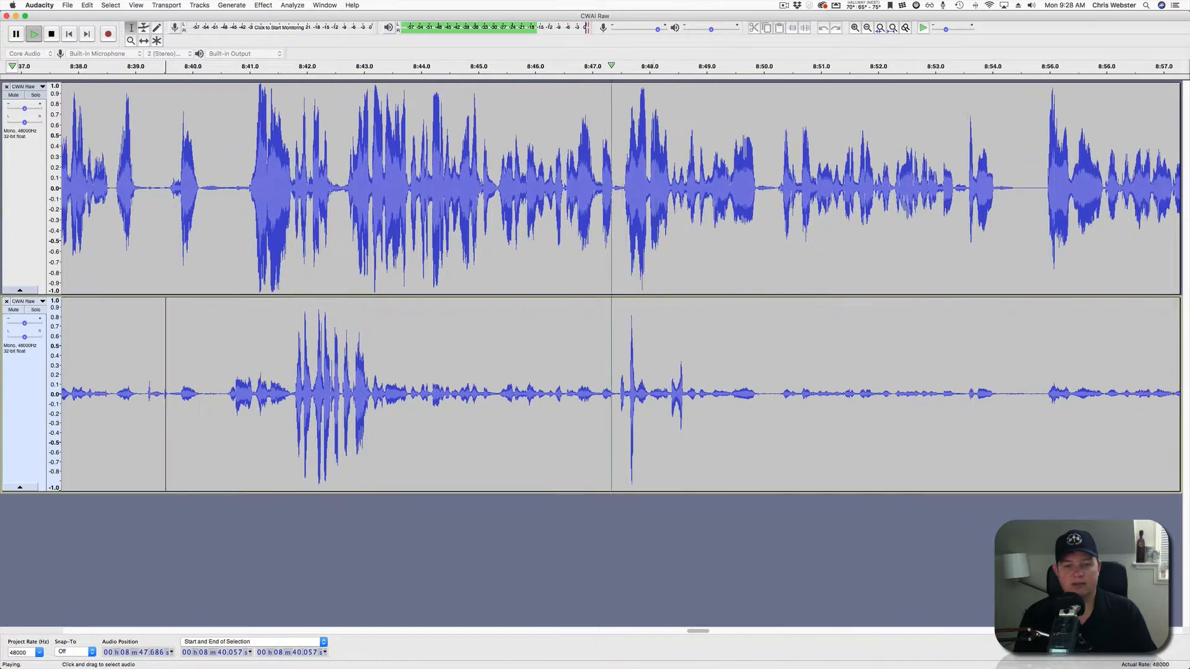
pyautogui.hscroll(10, 620, 285)
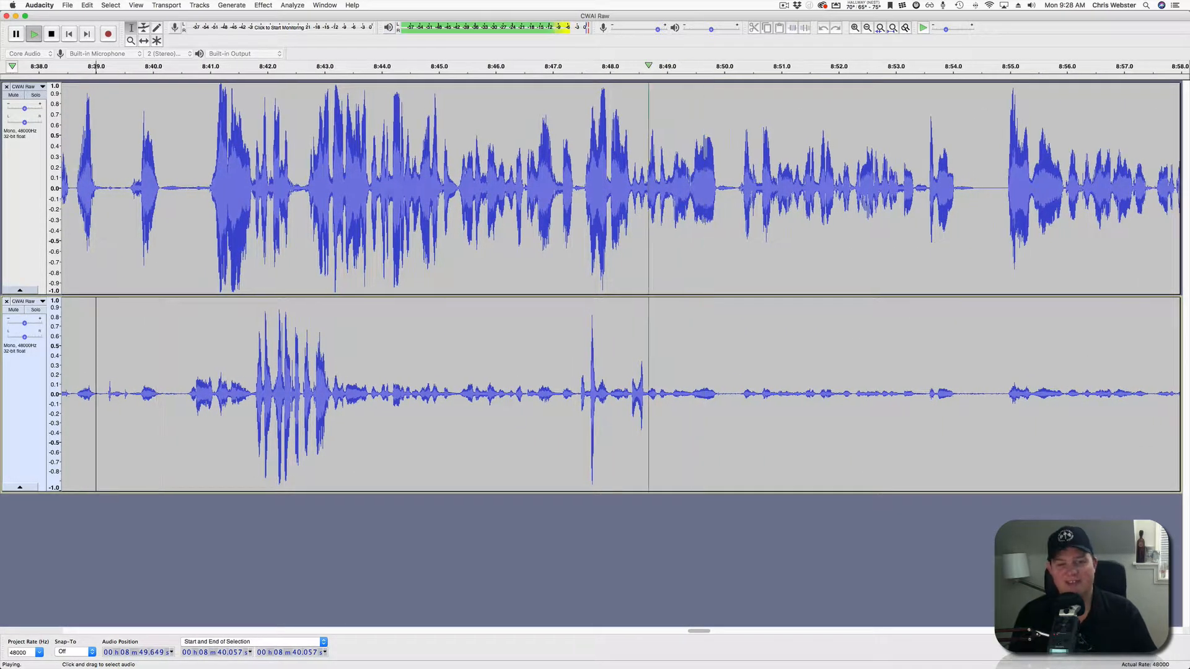
pyautogui.press('super+3')
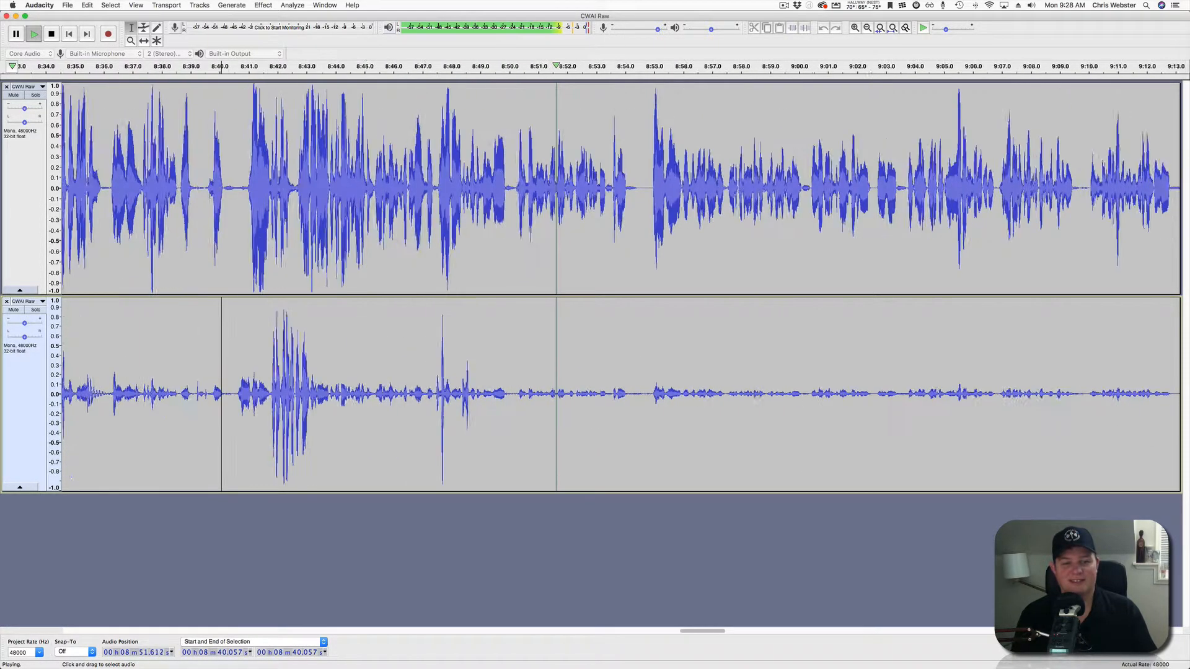
# Silence the lower track from 8:49.9 to 8:54.2 and resume playback from 8:53.3.
pyautogui.moveTo(509, 409); pyautogui.dragTo(627, 409)
pyautogui.press('space')
pyautogui.click(805, 28)
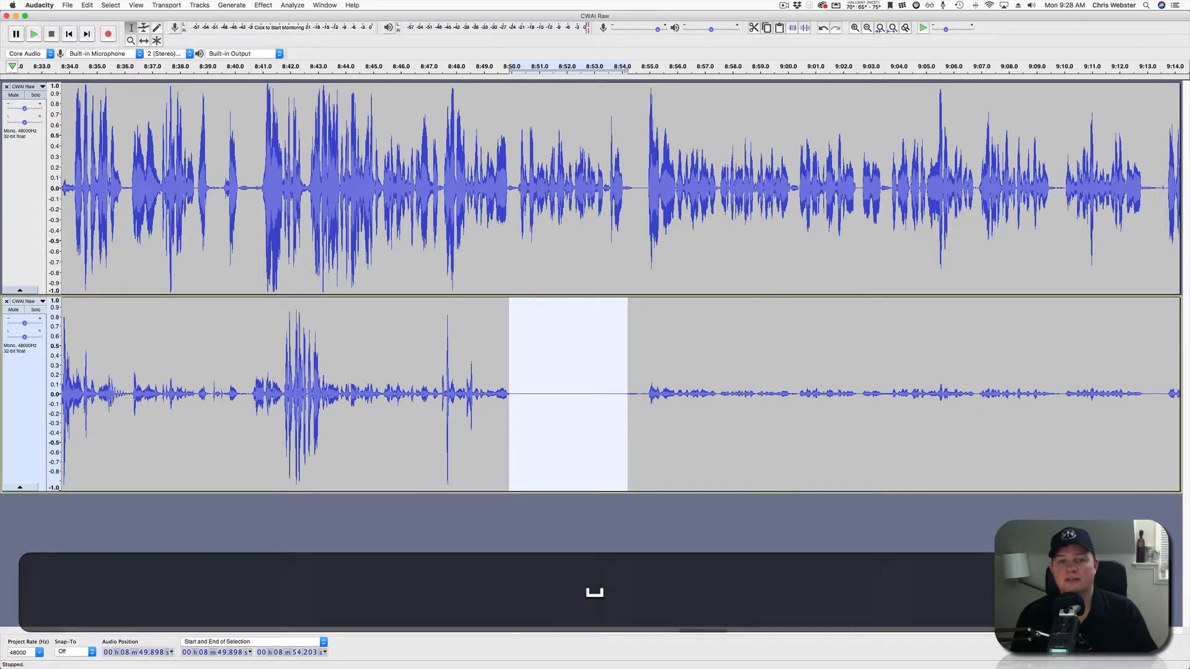
pyautogui.click(604, 397)
pyautogui.press('space')
pyautogui.hscroll(4, 604, 397)
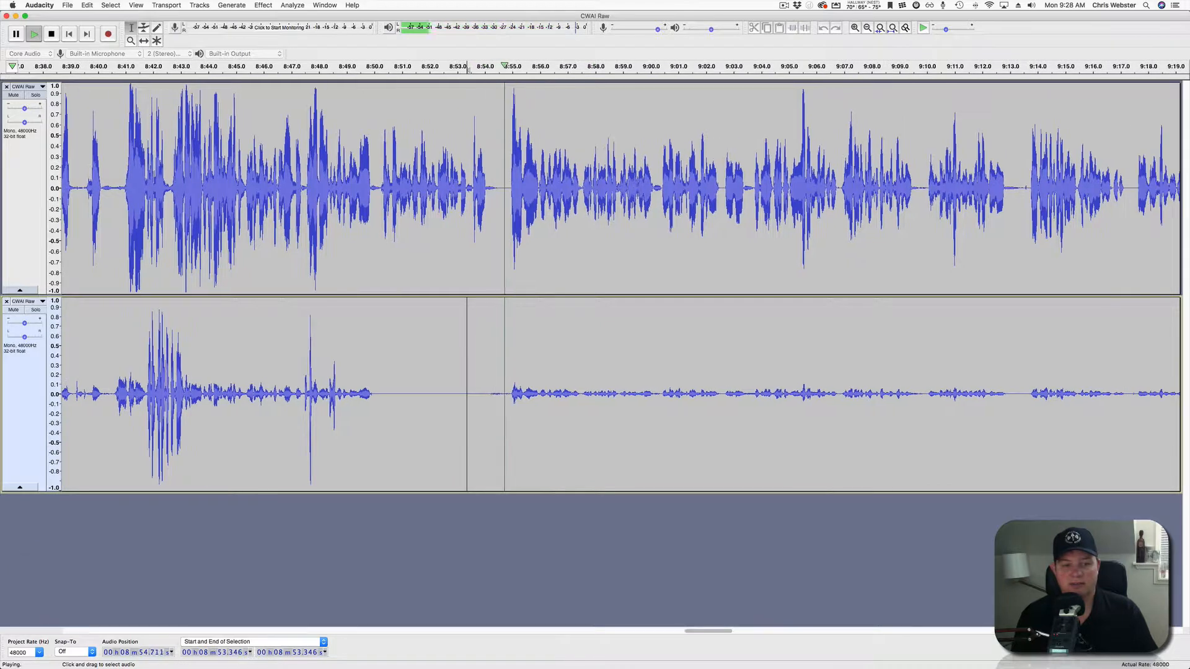
# Silence the lower track from 8:53.5 to 9:12.4 and resume playback to check it.
pyautogui.moveTo(472, 396); pyautogui.dragTo(992, 397)
pyautogui.press('space')
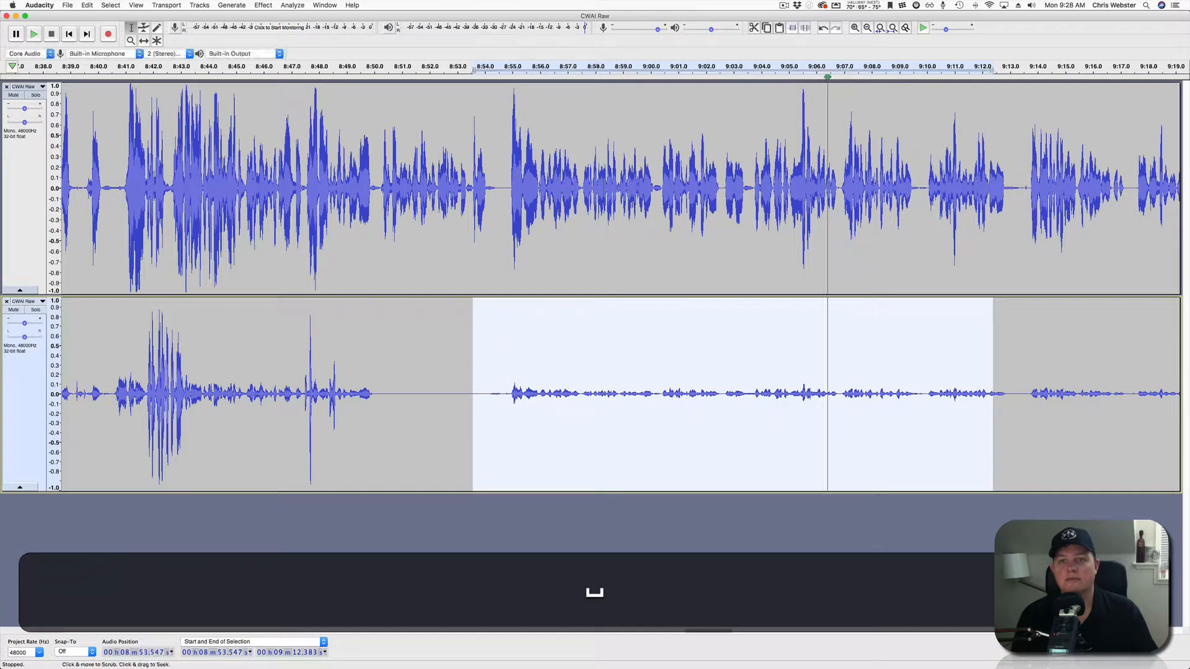
pyautogui.click(805, 28)
pyautogui.press('space')
pyautogui.click(546, 396)
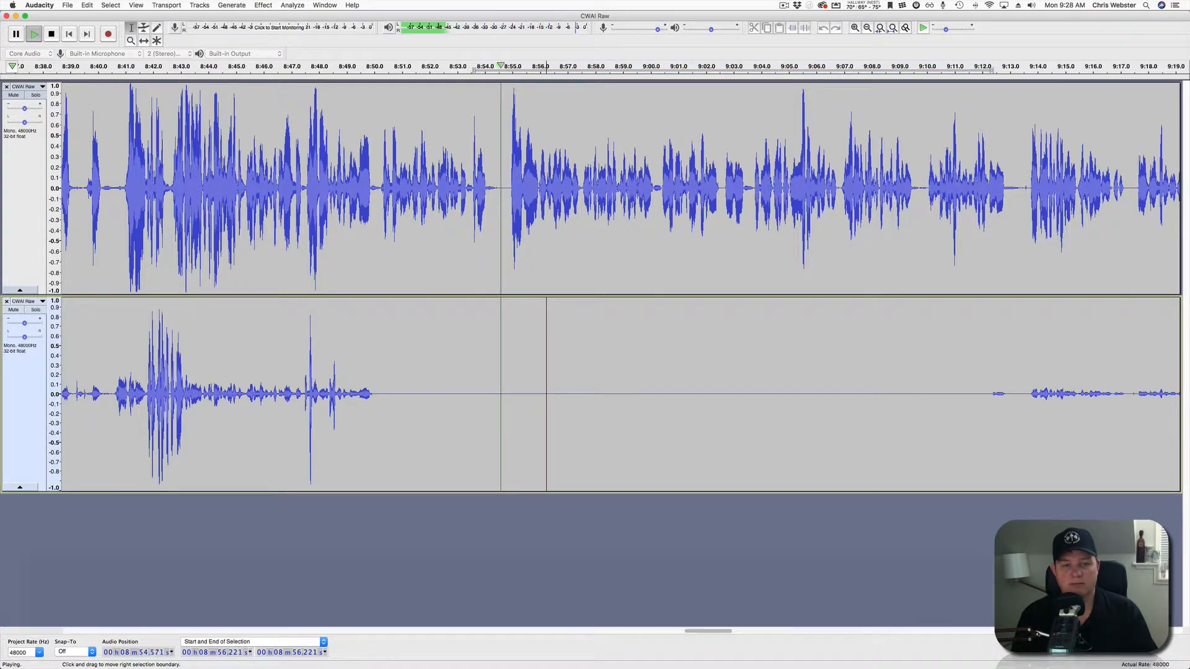
pyautogui.hscroll(4, 546, 397)
pyautogui.hscroll(3, 619, 285)
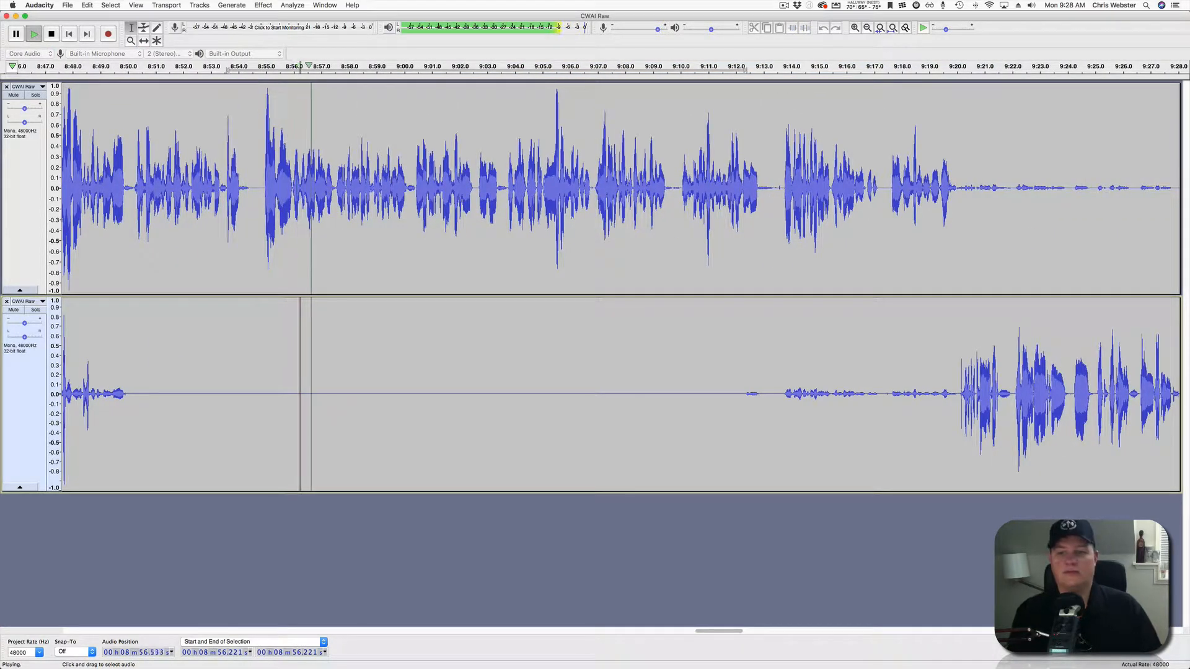
# Silence the lower track from 9:11.4 to 9:19.9 and play back from 9:11.8.
pyautogui.moveTo(719, 396); pyautogui.dragTo(953, 396)
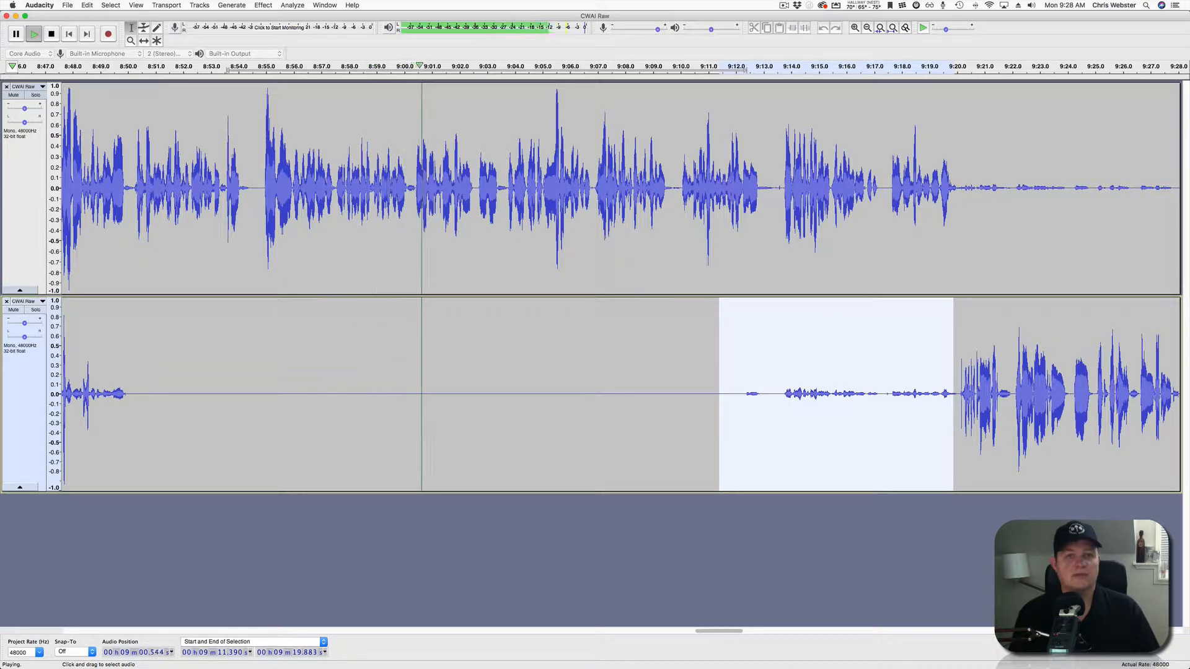
pyautogui.hscroll(5, 610, 285)
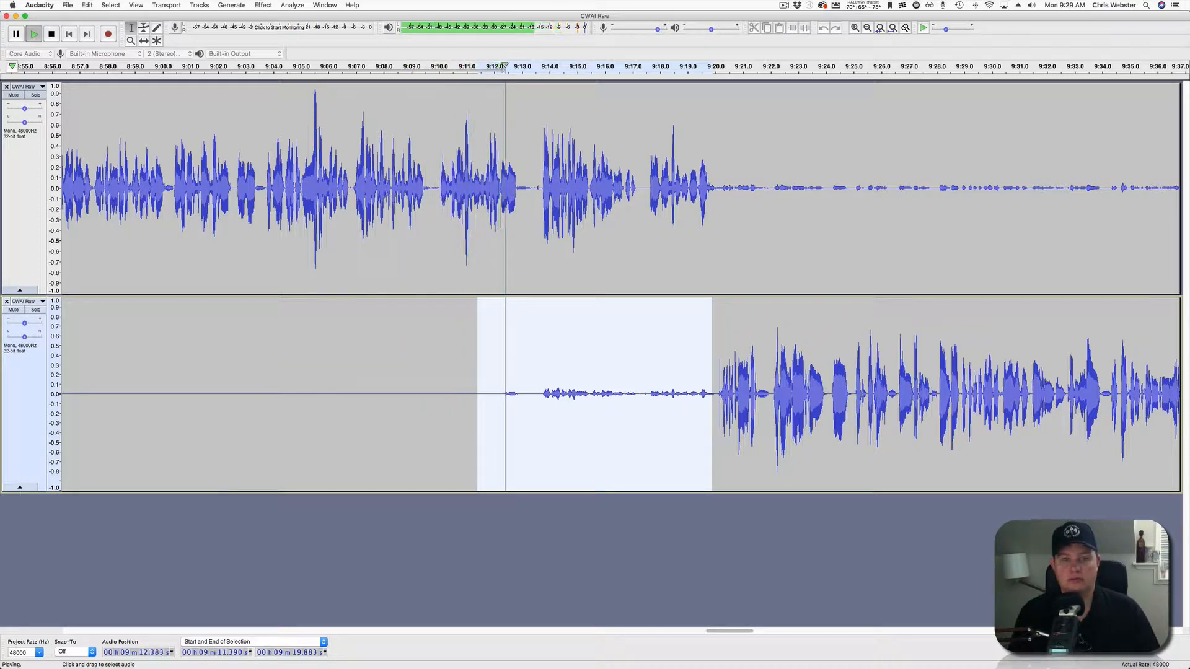
pyautogui.press('space')
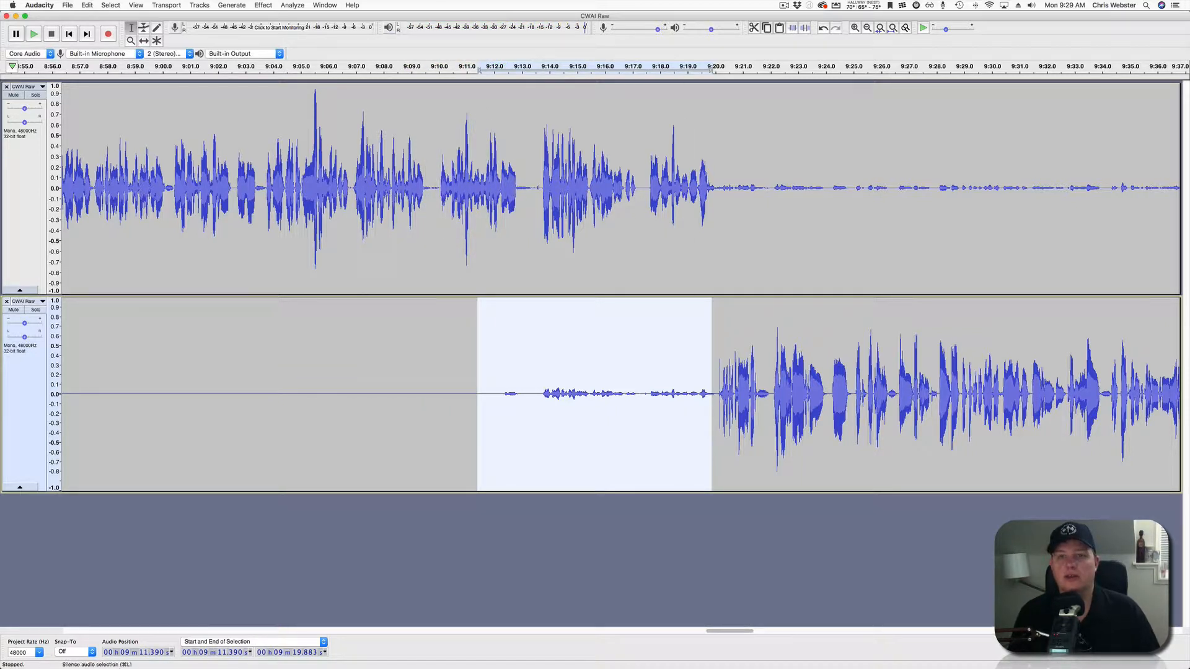
pyautogui.click(488, 396)
pyautogui.press('space')
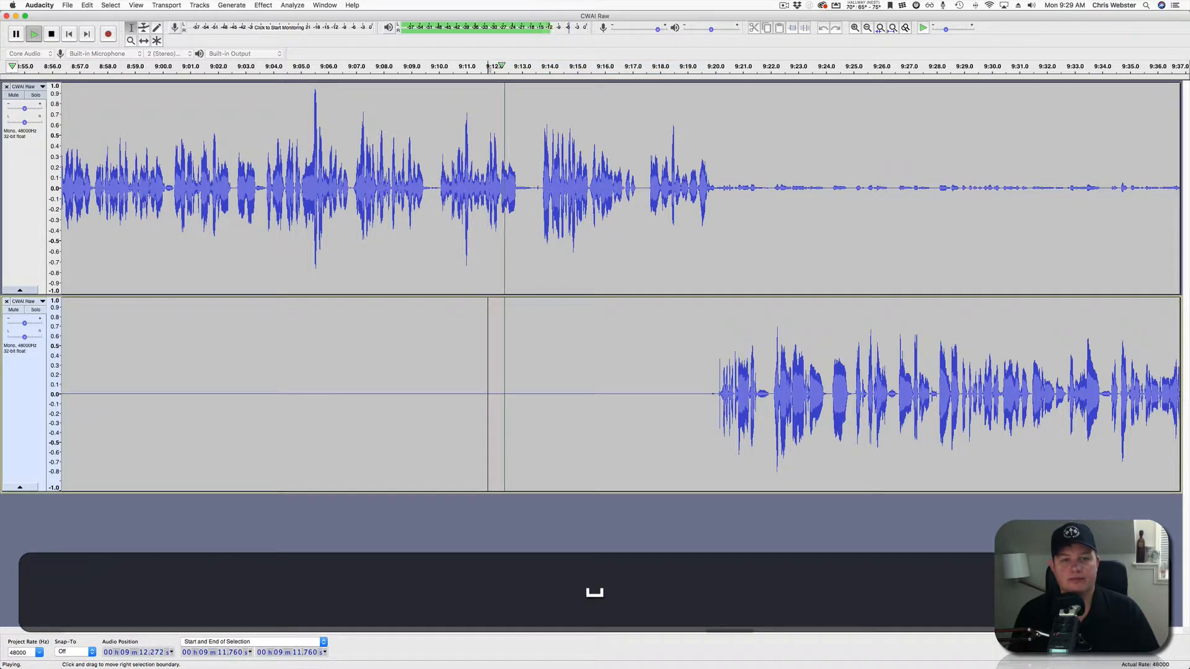
pyautogui.hscroll(5, 488, 397)
# Stop playback and select the upper track from 9:19.83 to 9:22.13.
pyautogui.hscroll(3, 595, 285)
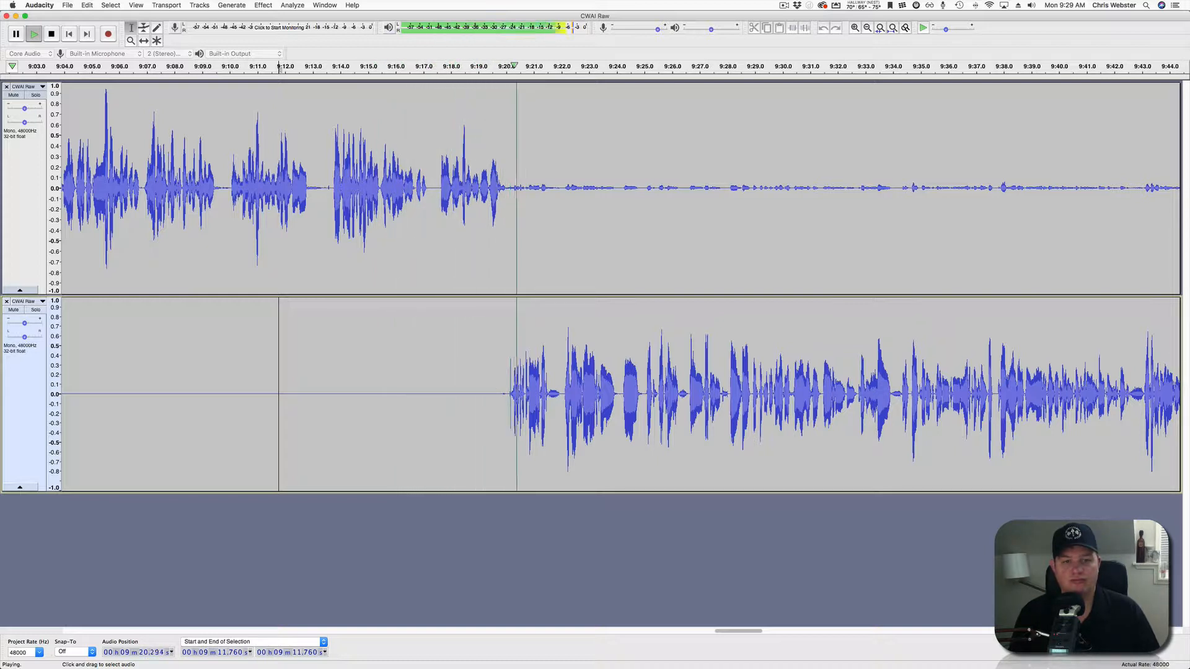
pyautogui.scroll(3, 519, 394)
pyautogui.press('space')
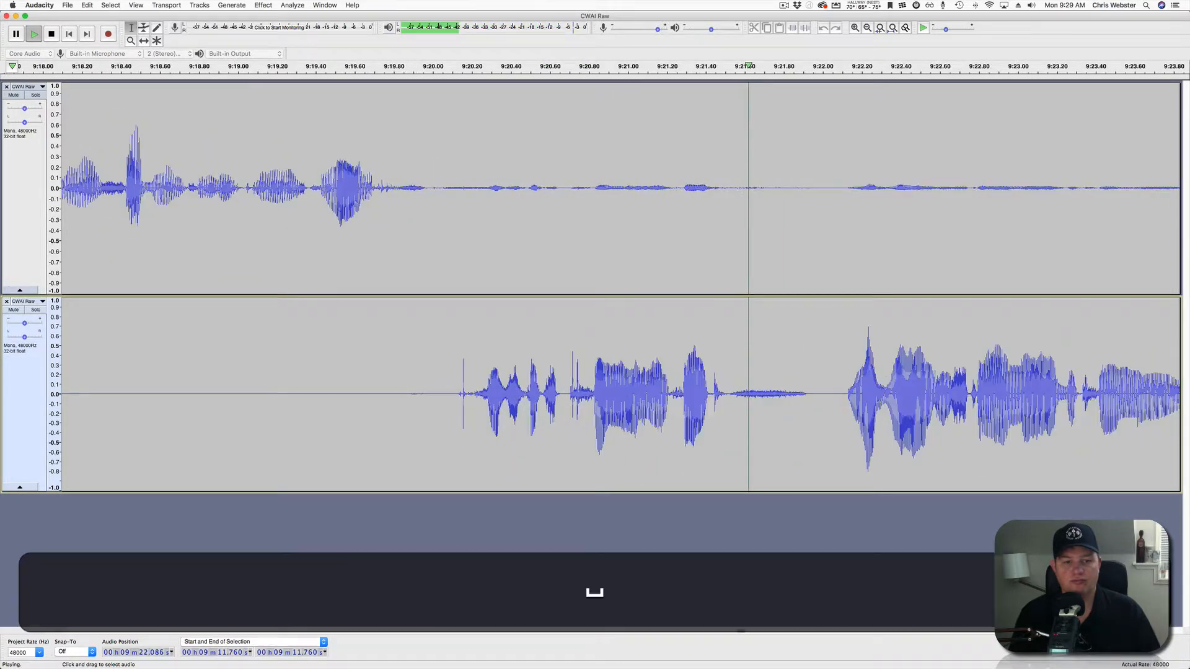
pyautogui.click(451, 394)
pyautogui.moveTo(450, 394); pyautogui.dragTo(471, 395)
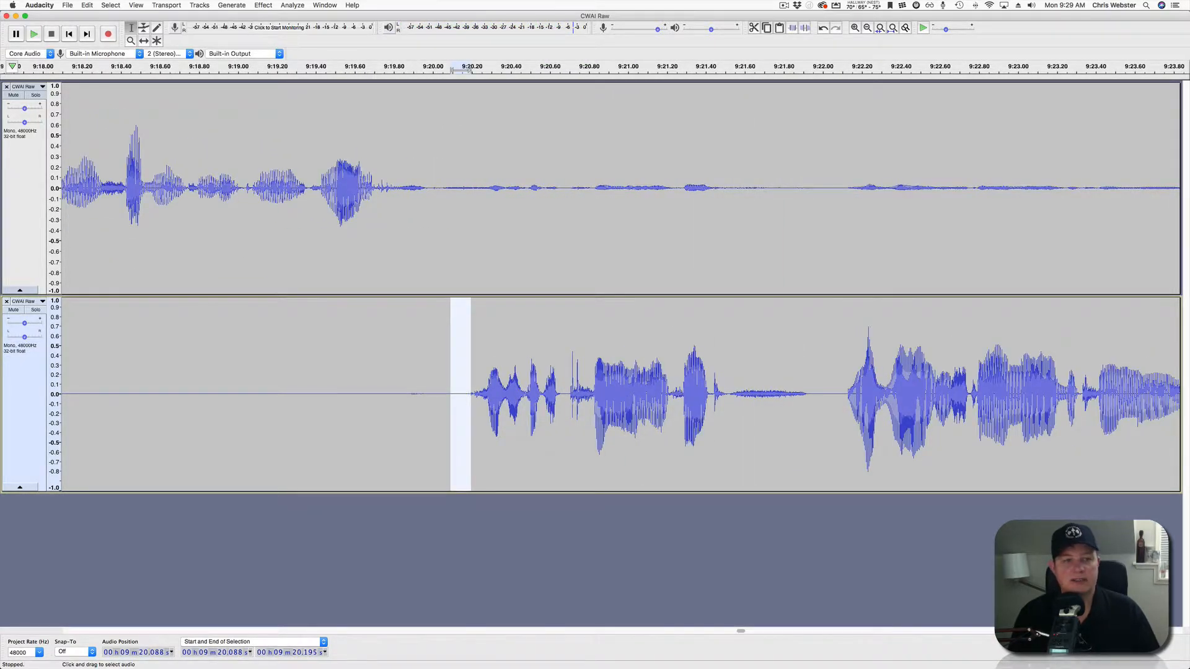
pyautogui.moveTo(399, 186); pyautogui.dragTo(847, 186)
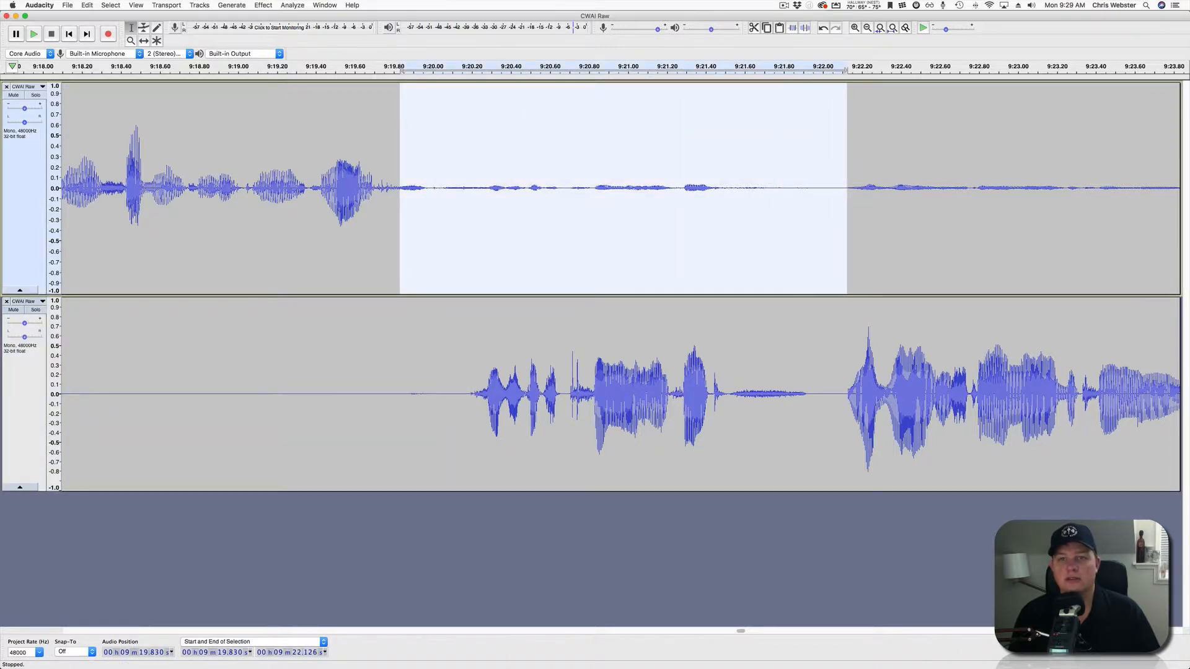
# Play the interview from 9:19.7 to hear where the second voice picks up.
pyautogui.scroll(-2, 524, 394)
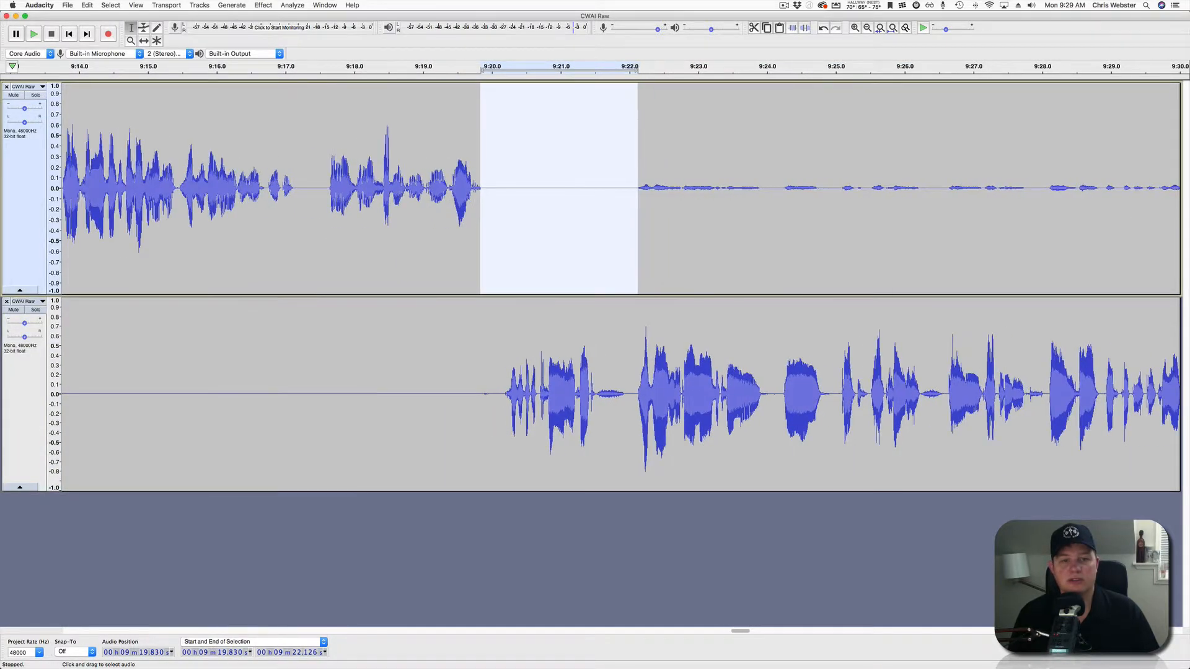
pyautogui.click(473, 384)
pyautogui.press('space')
pyautogui.hscroll(5, 473, 385)
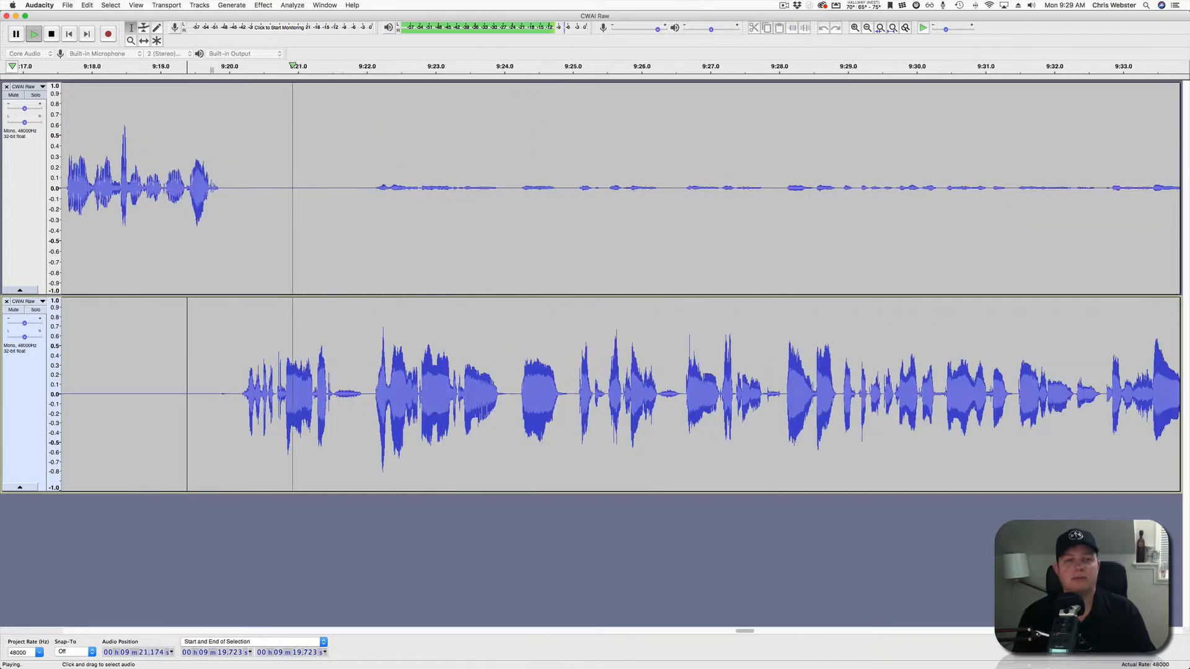
pyautogui.scroll(-2, 473, 384)
pyautogui.scroll(-2, 472, 385)
pyautogui.hscroll(4, 473, 384)
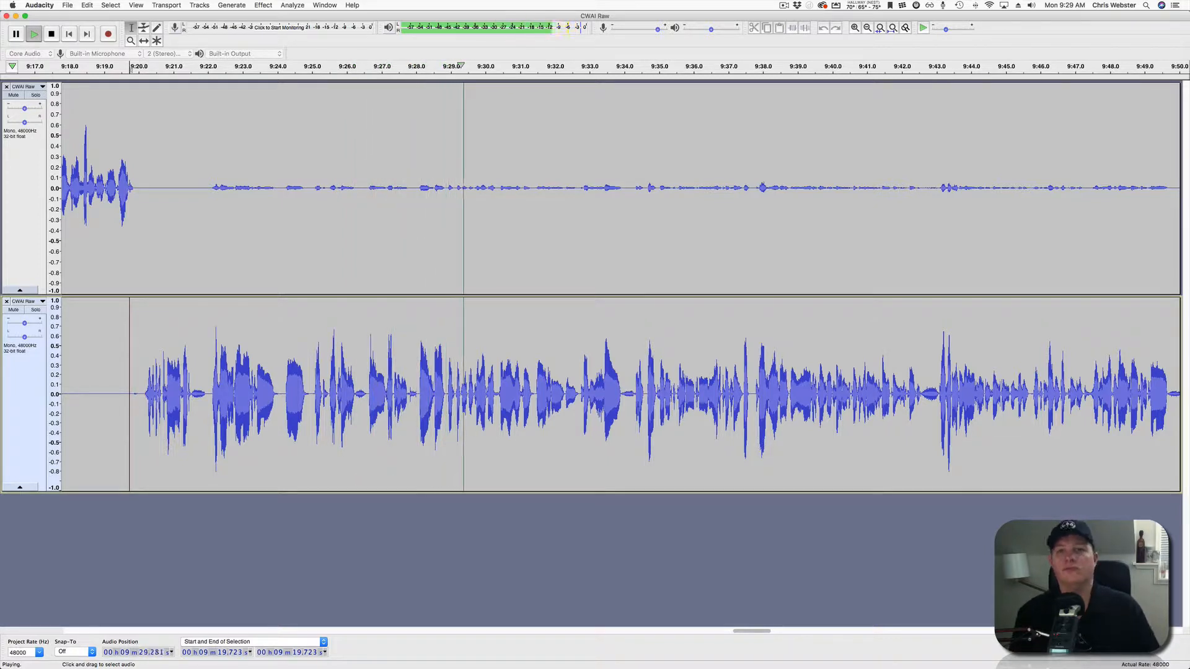
# Select the top track from 9:21.6 up to just before the speech at 10:22.7.
pyautogui.moveTo(194, 186); pyautogui.dragTo(919, 186)
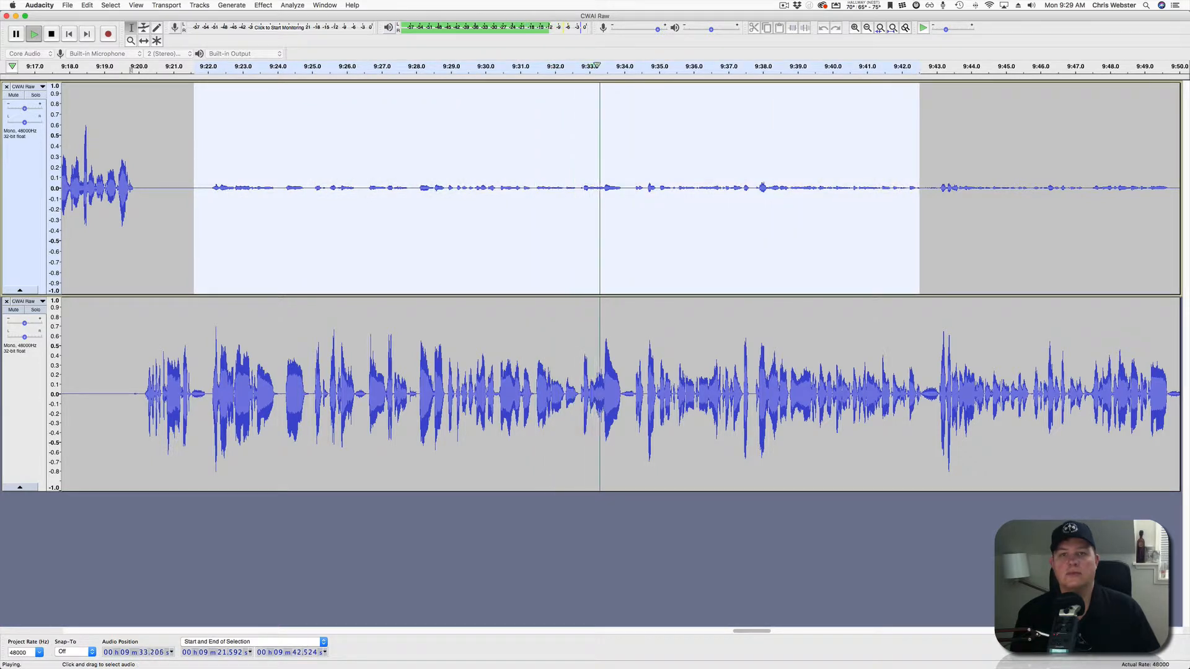
pyautogui.hscroll(8, 619, 285)
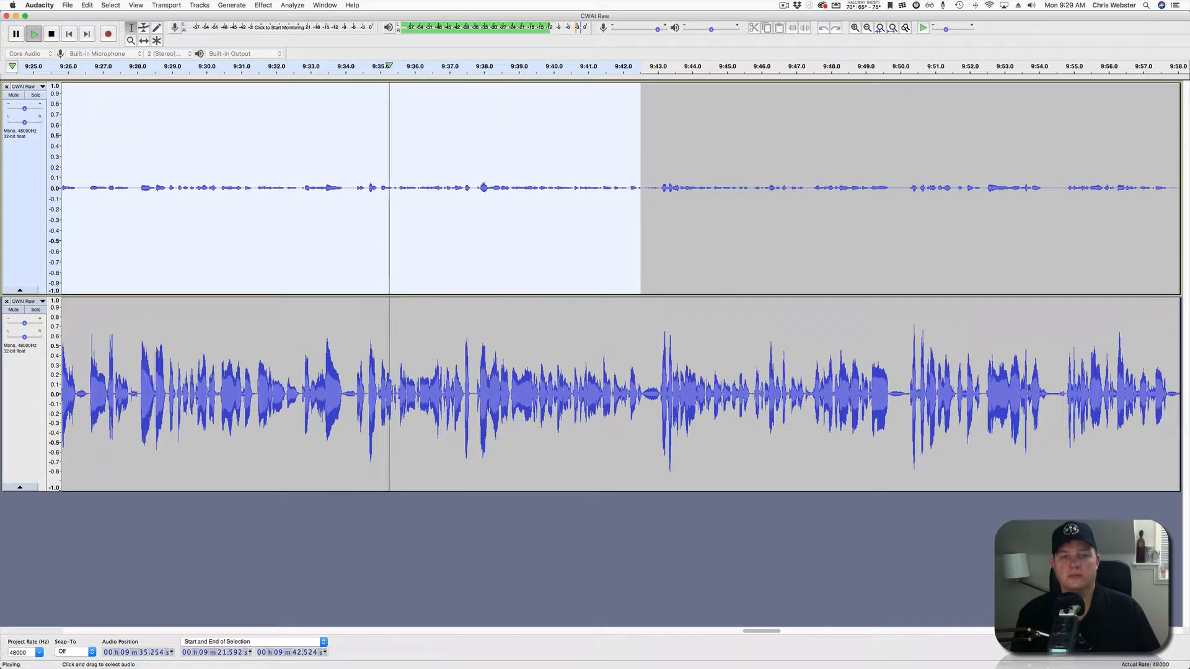
pyautogui.moveTo(640, 185); pyautogui.dragTo(1047, 186)
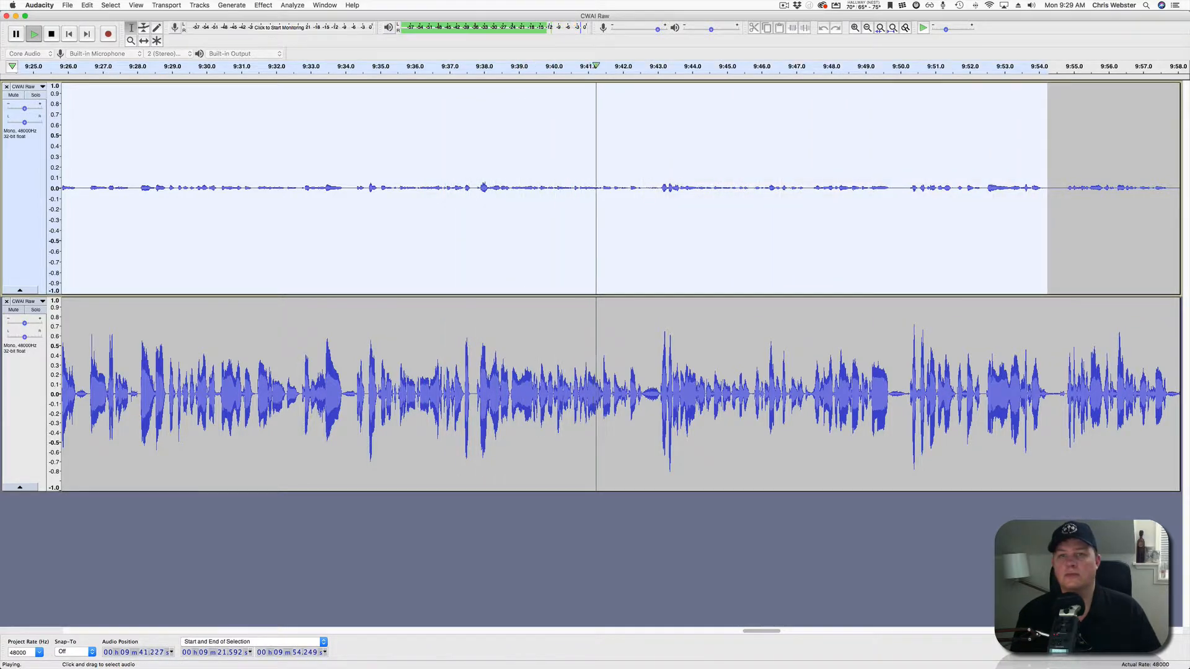
pyautogui.hscroll(10, 596, 186)
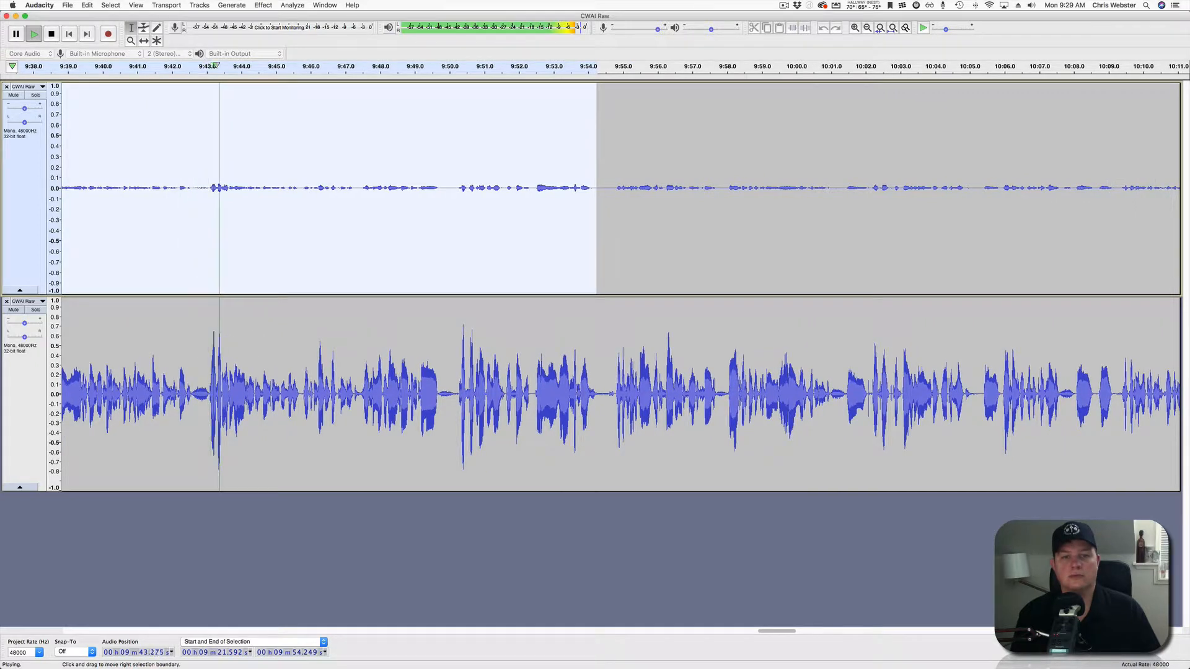
pyautogui.moveTo(596, 186); pyautogui.dragTo(1018, 186)
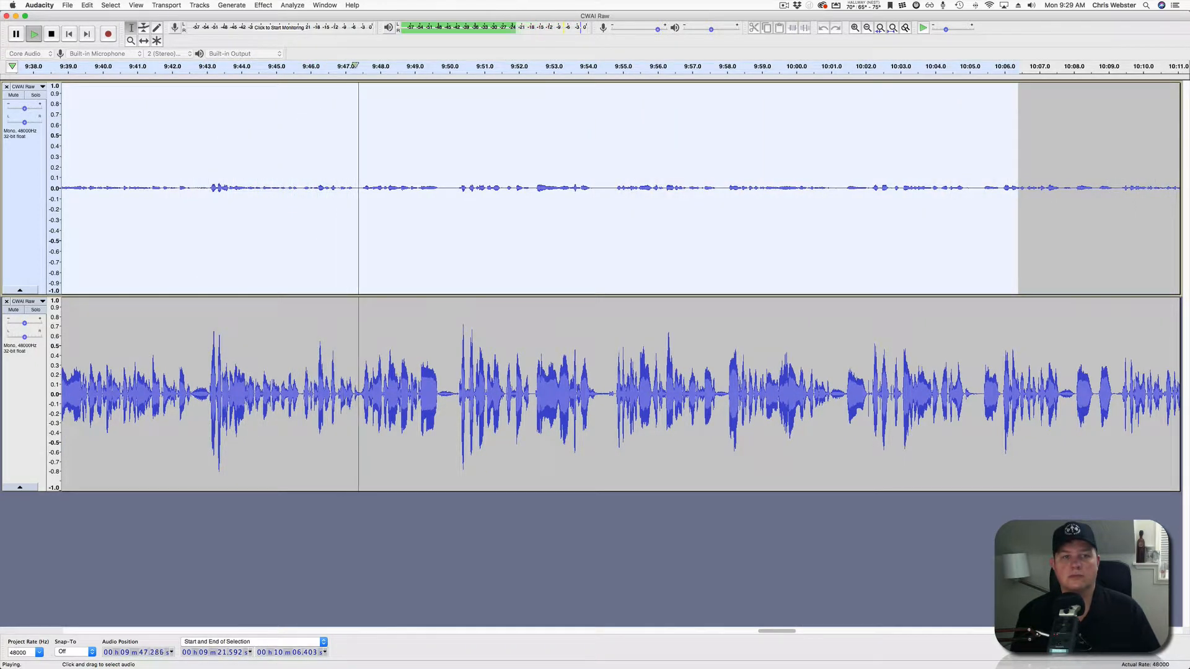
pyautogui.hscroll(6, 596, 186)
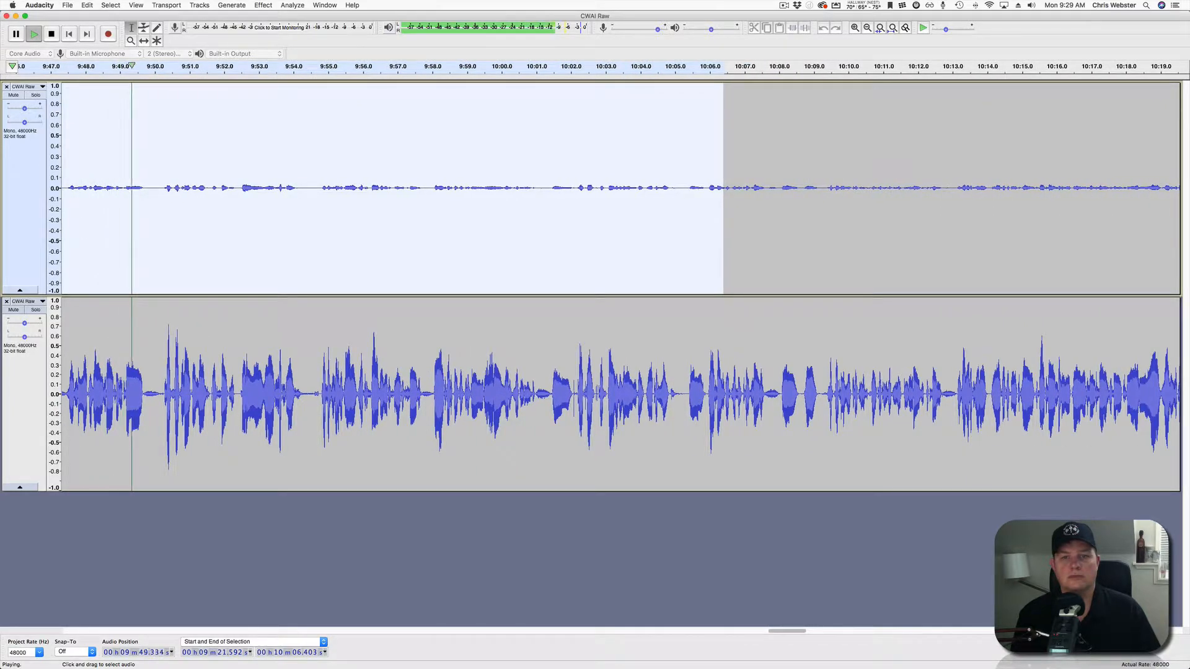
pyautogui.moveTo(723, 186); pyautogui.dragTo(1071, 186)
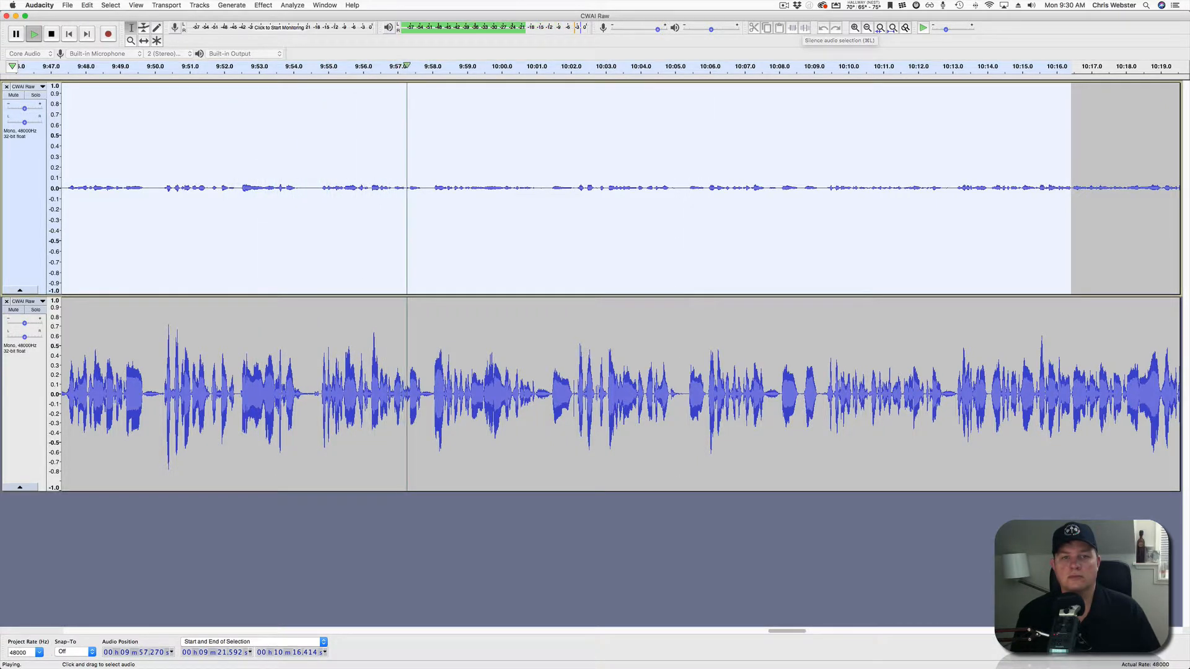
pyautogui.hscroll(4, 619, 248)
pyautogui.hscroll(5, 619, 285)
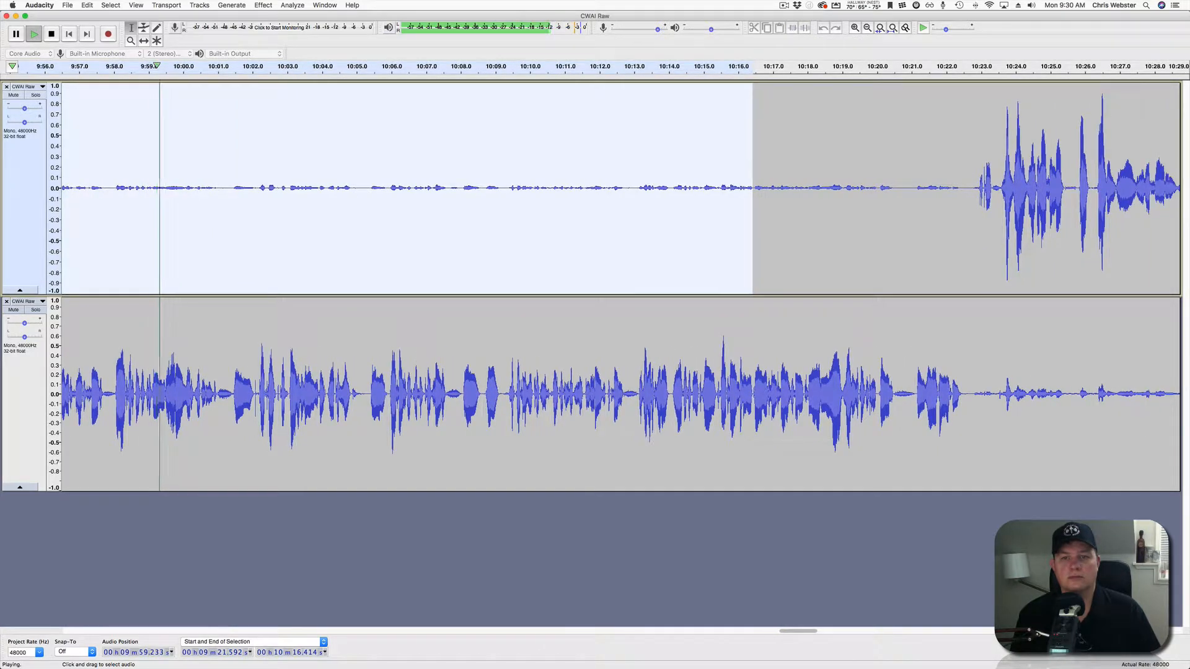
pyautogui.keyDown('shift'); pyautogui.click(889, 217); pyautogui.keyUp('shift')
pyautogui.moveTo(951, 185); pyautogui.dragTo(971, 186)
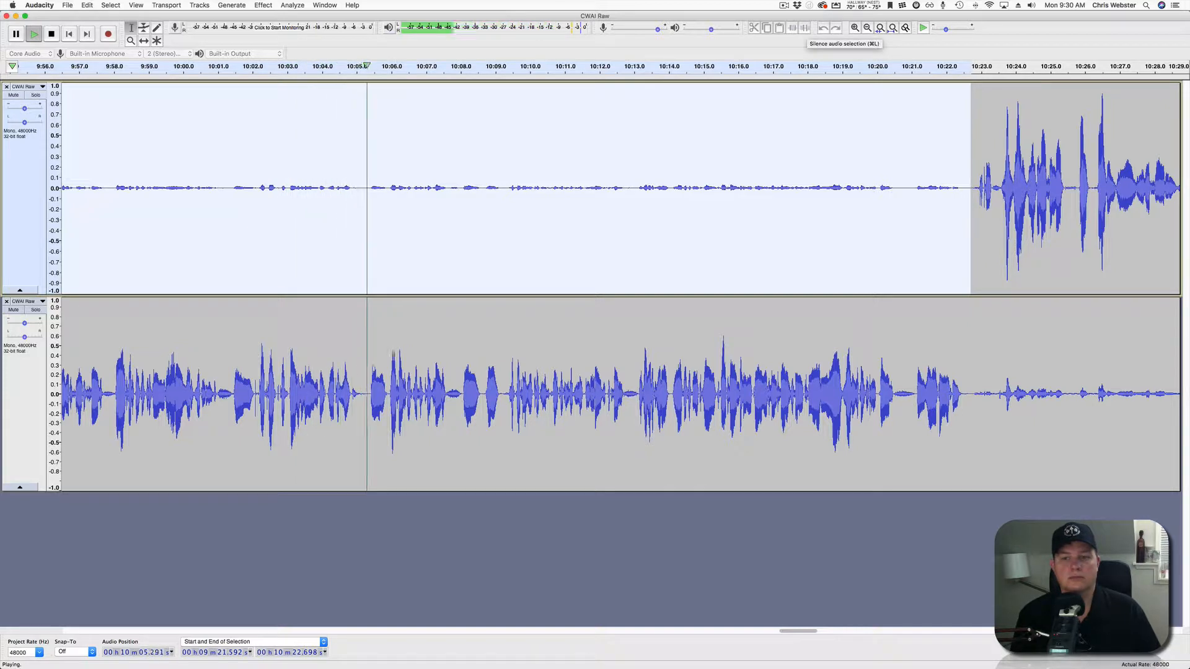
# Replay from the start of the silenced stretch to check it.
pyautogui.press('space')
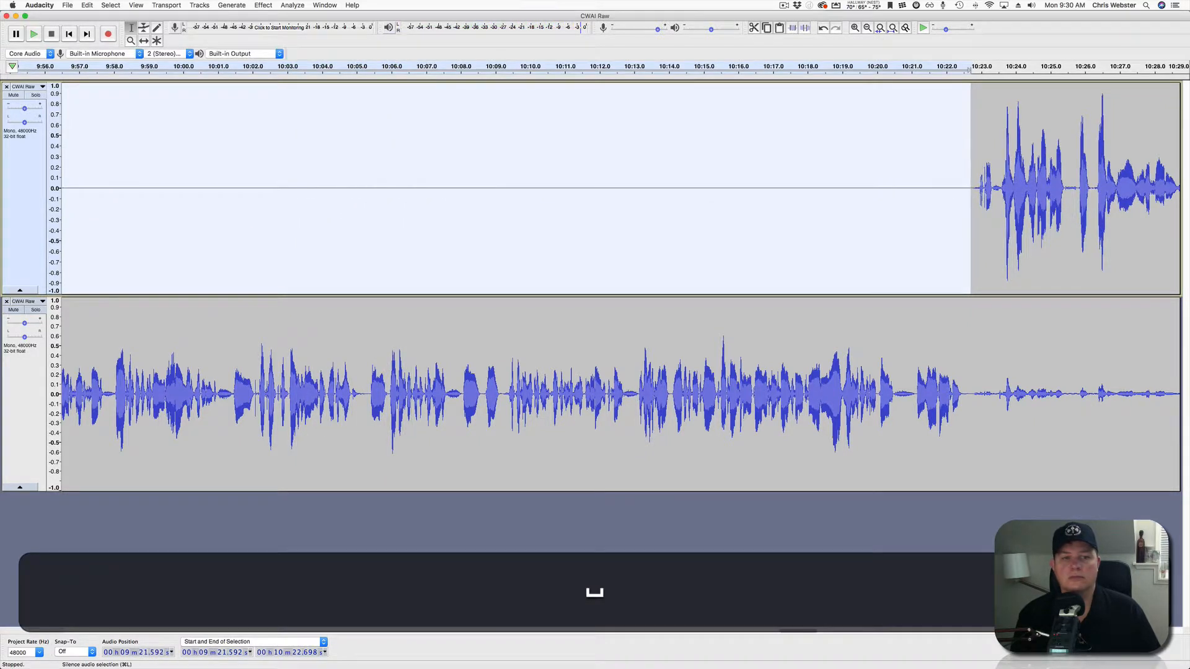
pyautogui.press('space')
pyautogui.hscroll(-5, 620, 285)
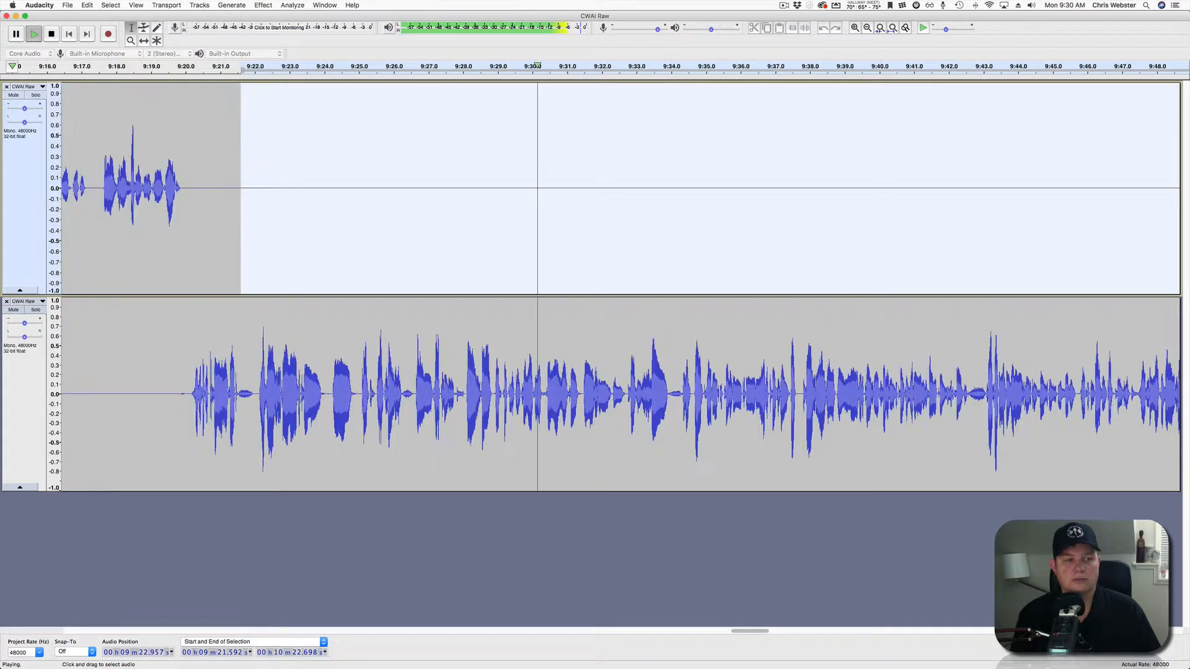
pyautogui.press('space')
# Clear the selection and play on to locate the stray sound near 10:05.7 in the lower track.
pyautogui.click(614, 189)
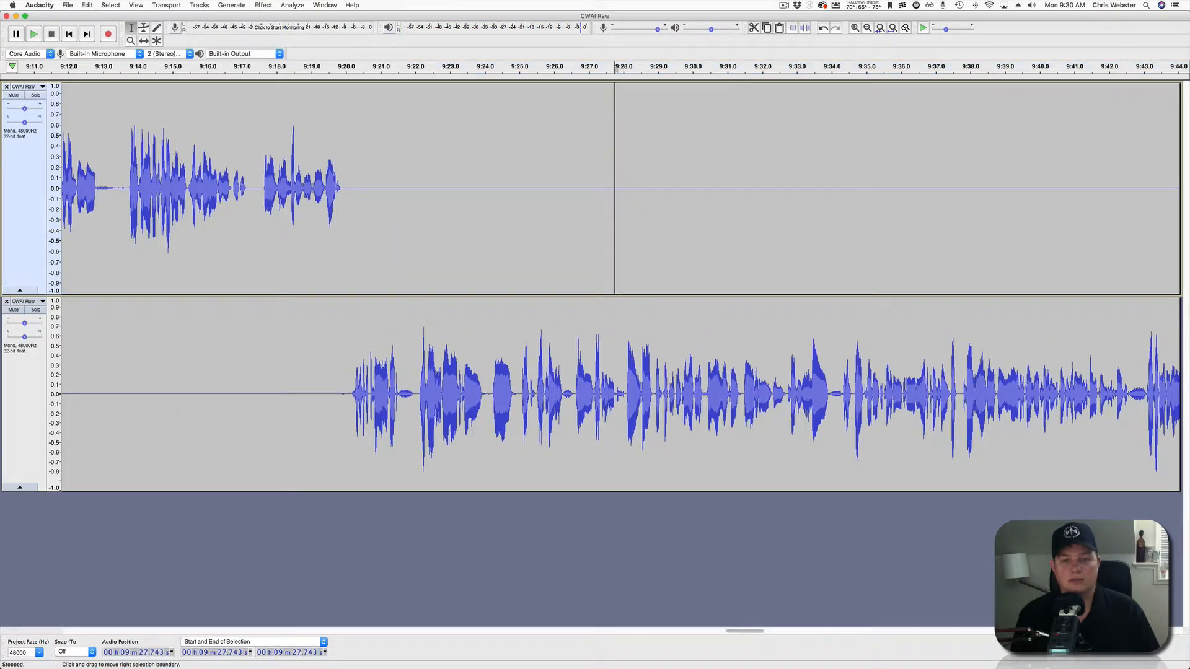
pyautogui.scroll(-2, 614, 189)
pyautogui.hscroll(5, 614, 189)
pyautogui.hscroll(5, 620, 285)
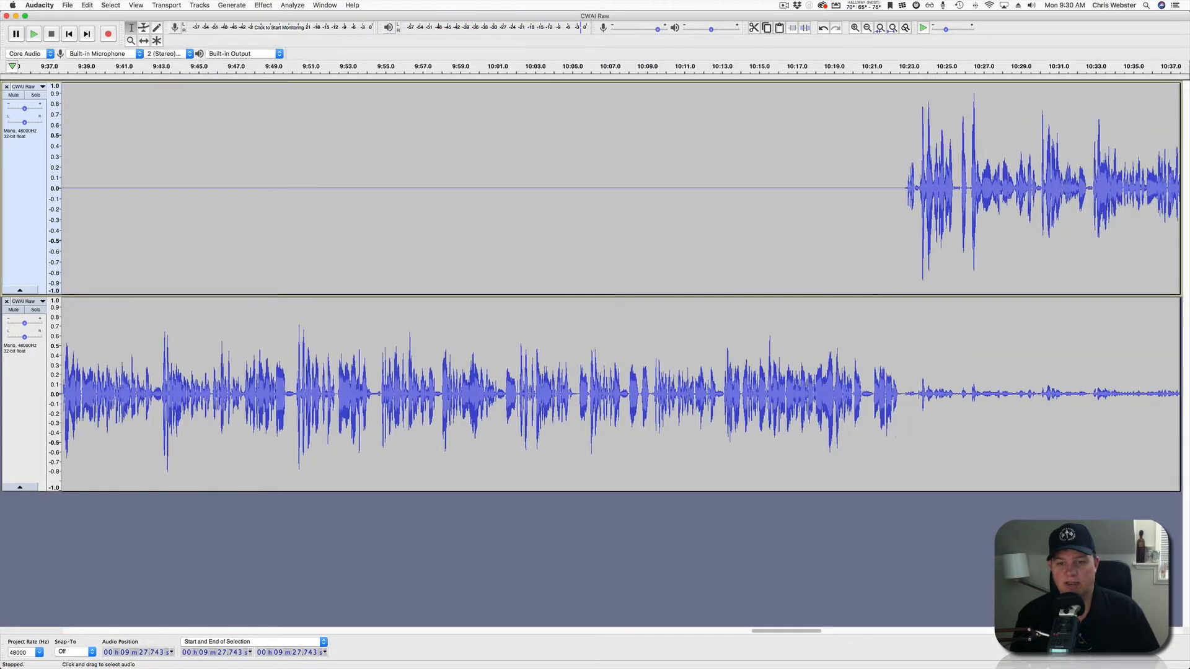
pyautogui.press('space')
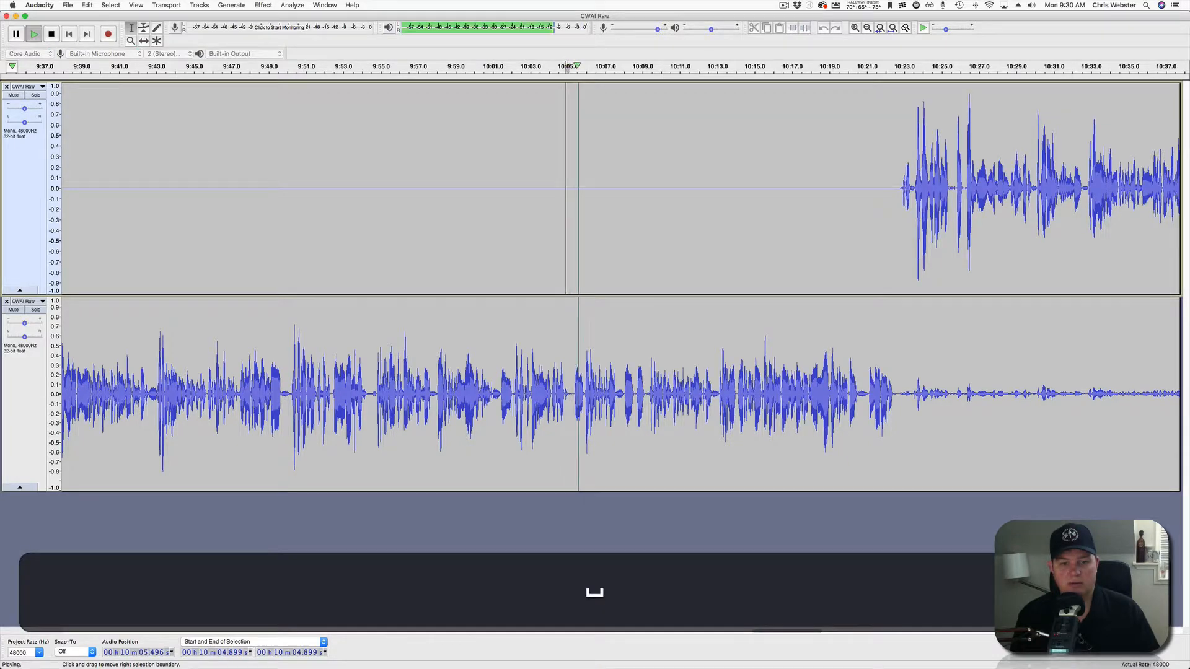
pyautogui.scroll(1, 566, 186)
pyautogui.scroll(1, 565, 186)
pyautogui.click(646, 396)
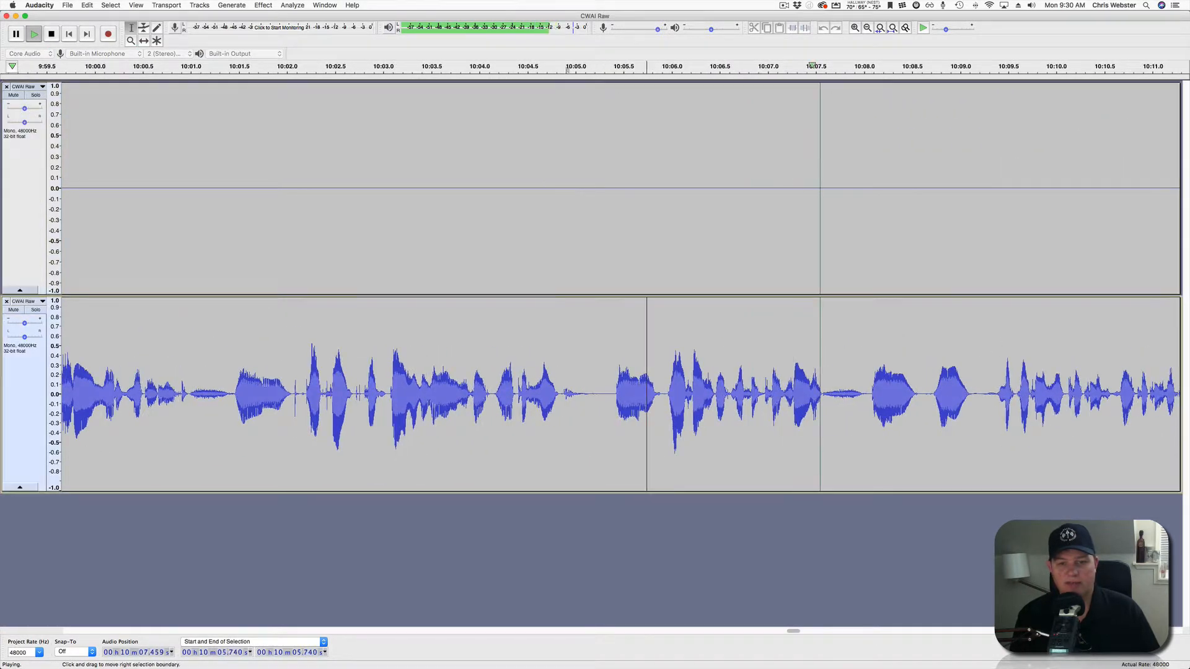
pyautogui.press('space')
# Delete the stray sound at 10:05.3–10:05.9 and play back from 10:04.2 to check the cut.
pyautogui.moveTo(608, 396); pyautogui.dragTo(663, 272)
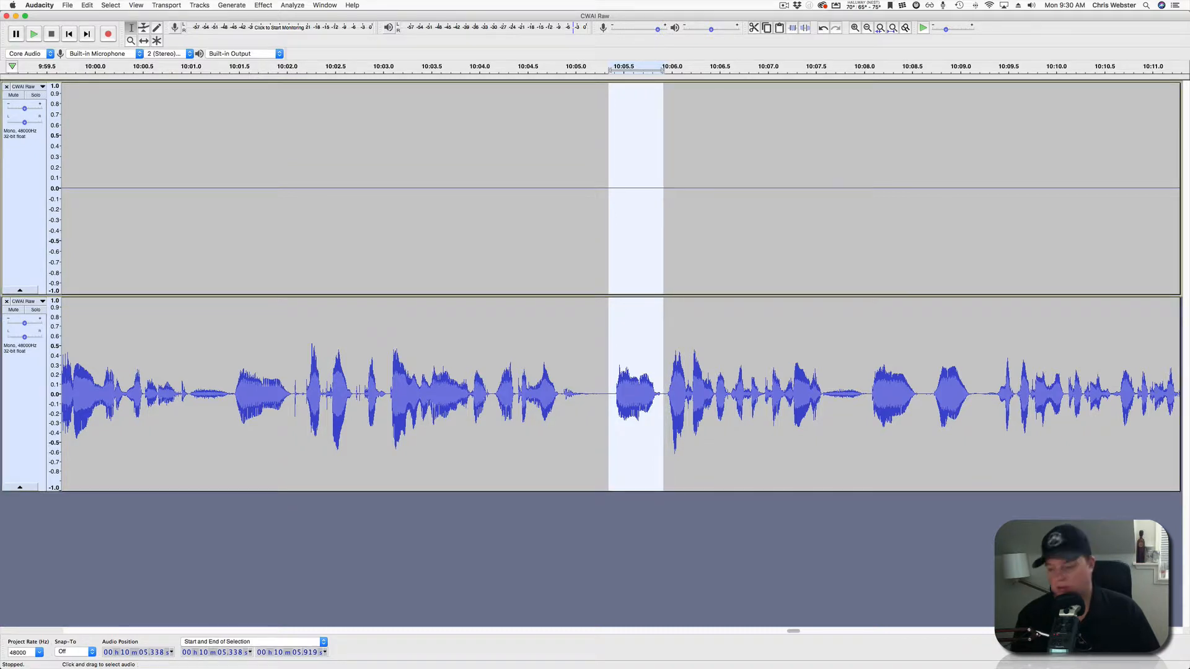
pyautogui.press('BackSpace')
pyautogui.click(499, 186)
pyautogui.press('space')
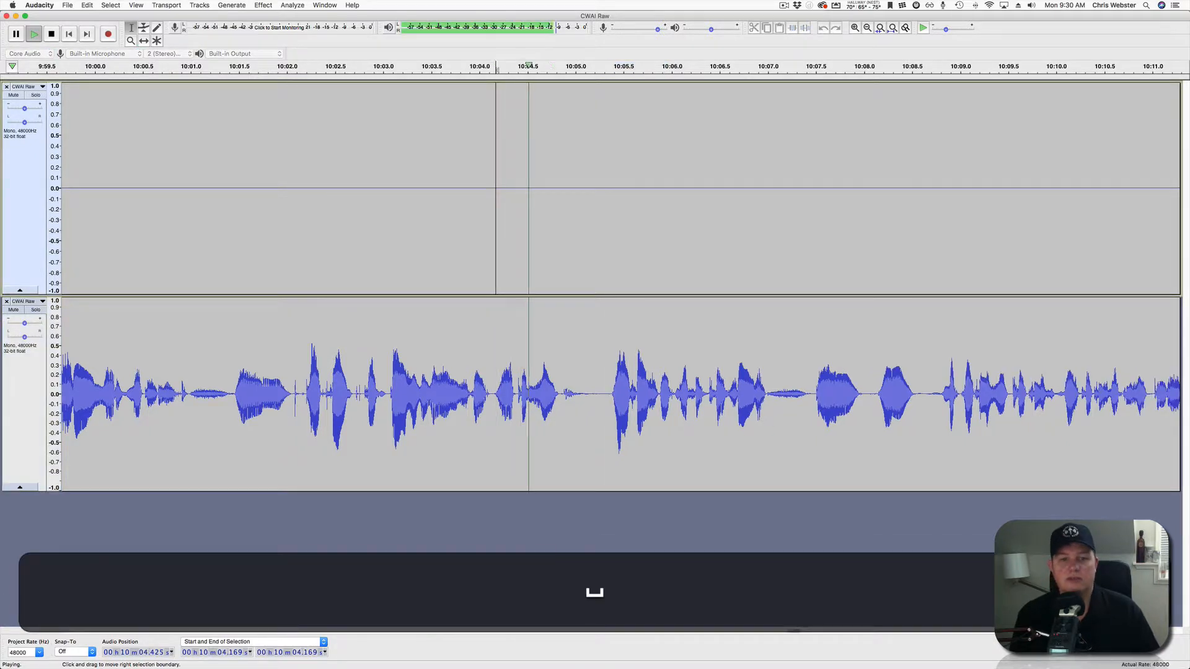
pyautogui.scroll(-2, 540, 279)
pyautogui.hscroll(10, 541, 278)
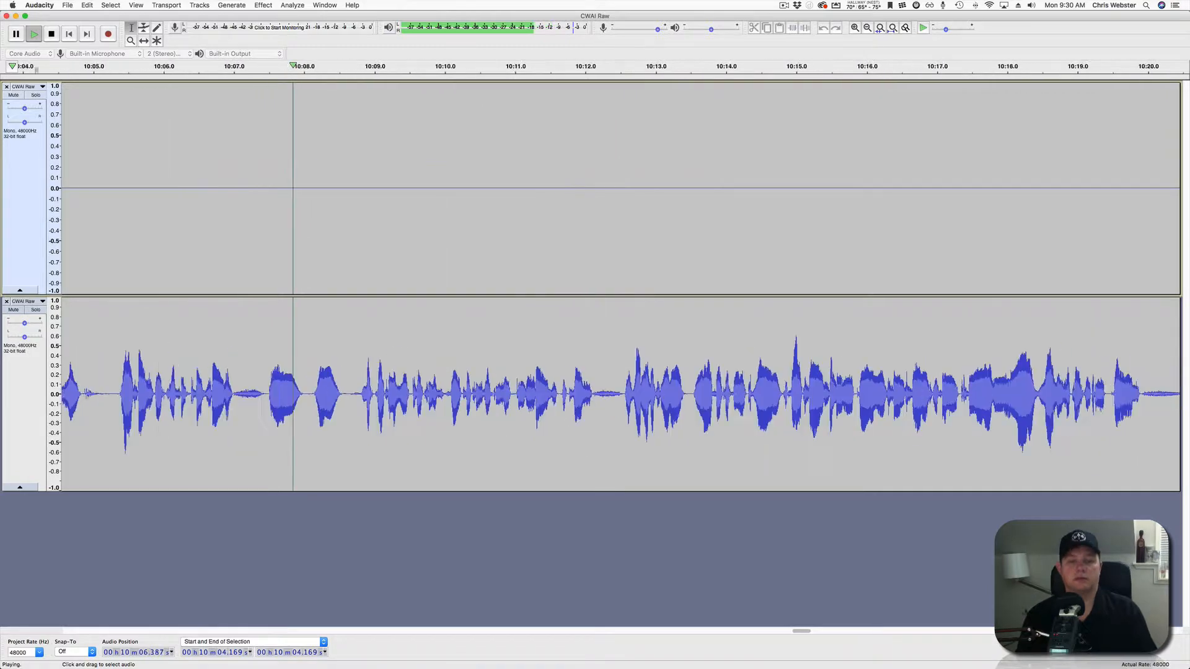
pyautogui.hscroll(-3, 540, 279)
pyautogui.scroll(-3, 540, 279)
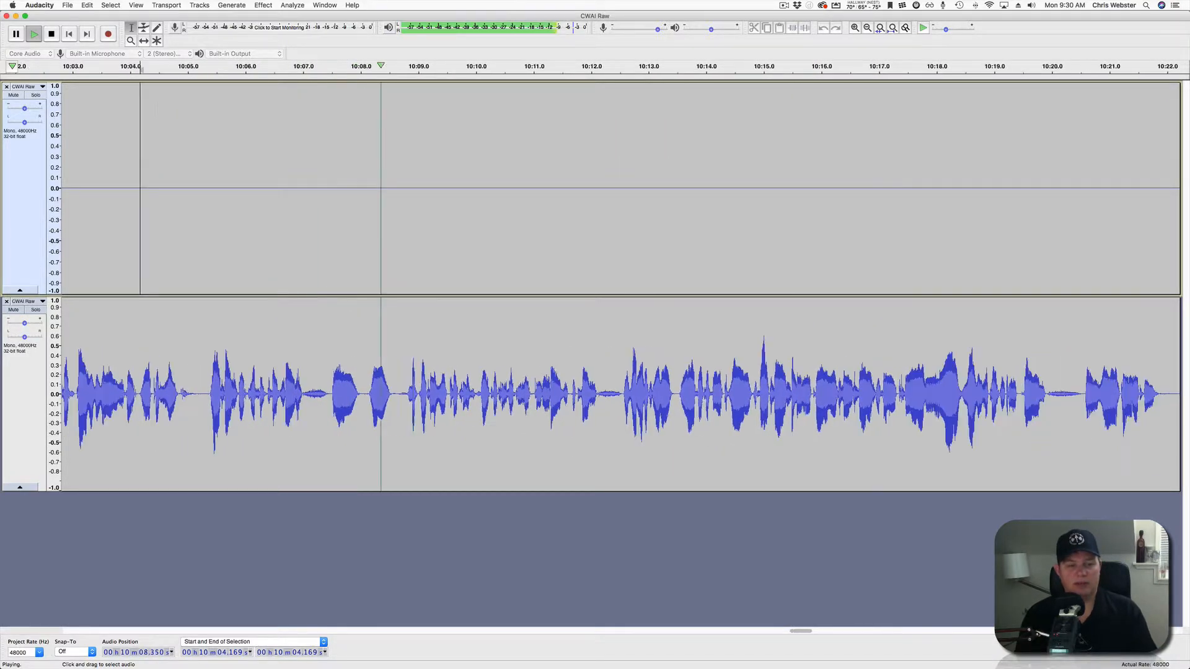
pyautogui.hscroll(4, 540, 279)
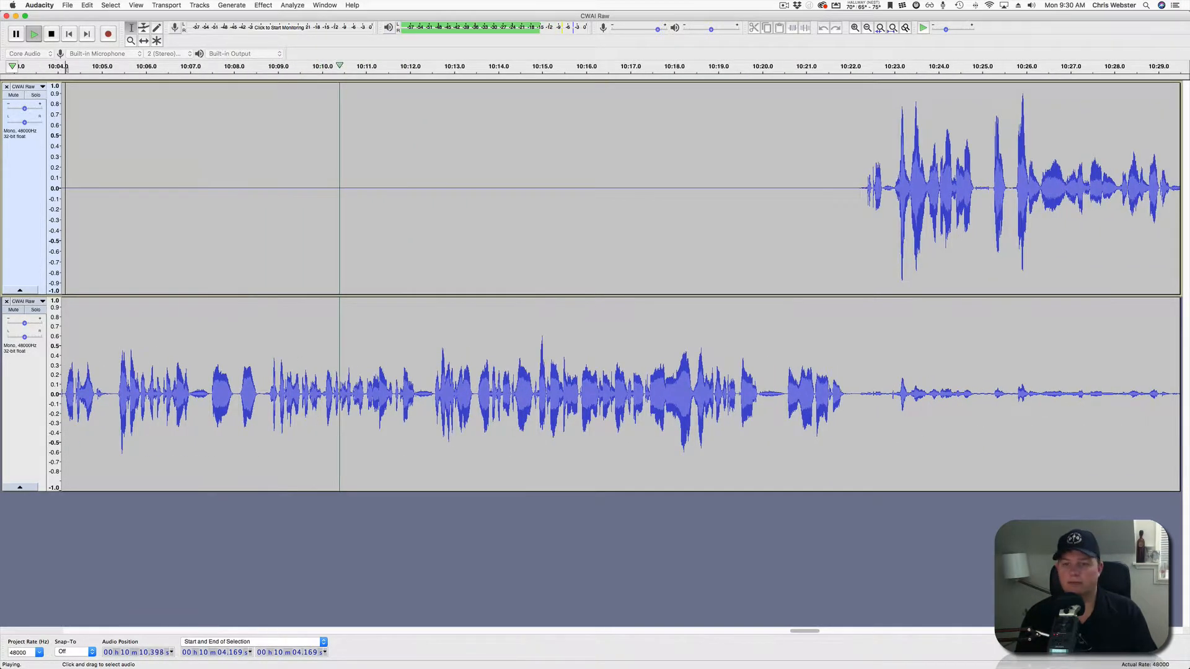
pyautogui.hscroll(2, 540, 279)
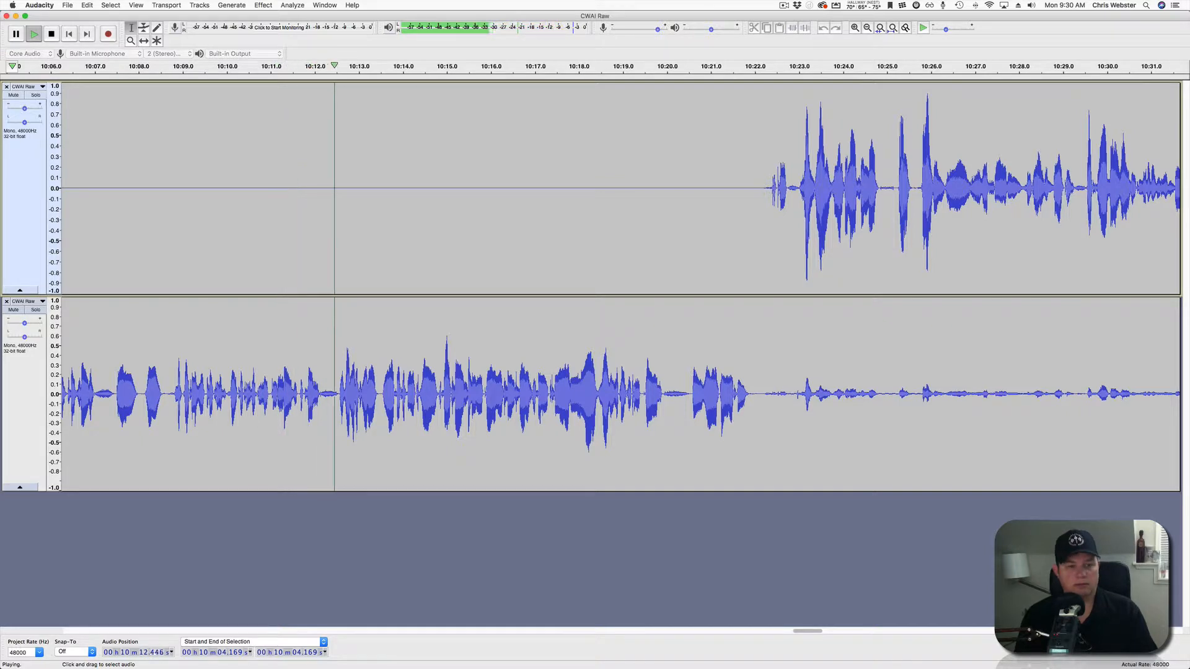
pyautogui.hscroll(4, 541, 279)
pyautogui.hscroll(3, 620, 279)
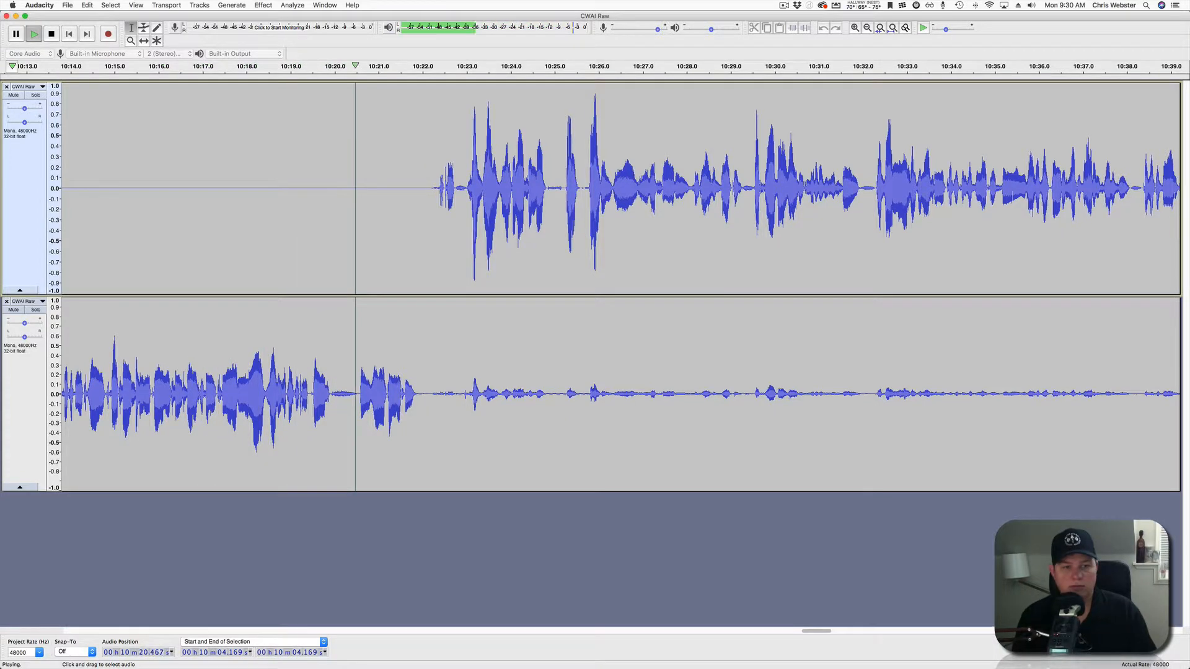
# Silence the lower track's quiet stretch from 10:22.2 to 10:34.1, then replay from 10:22.7.
pyautogui.click(428, 394)
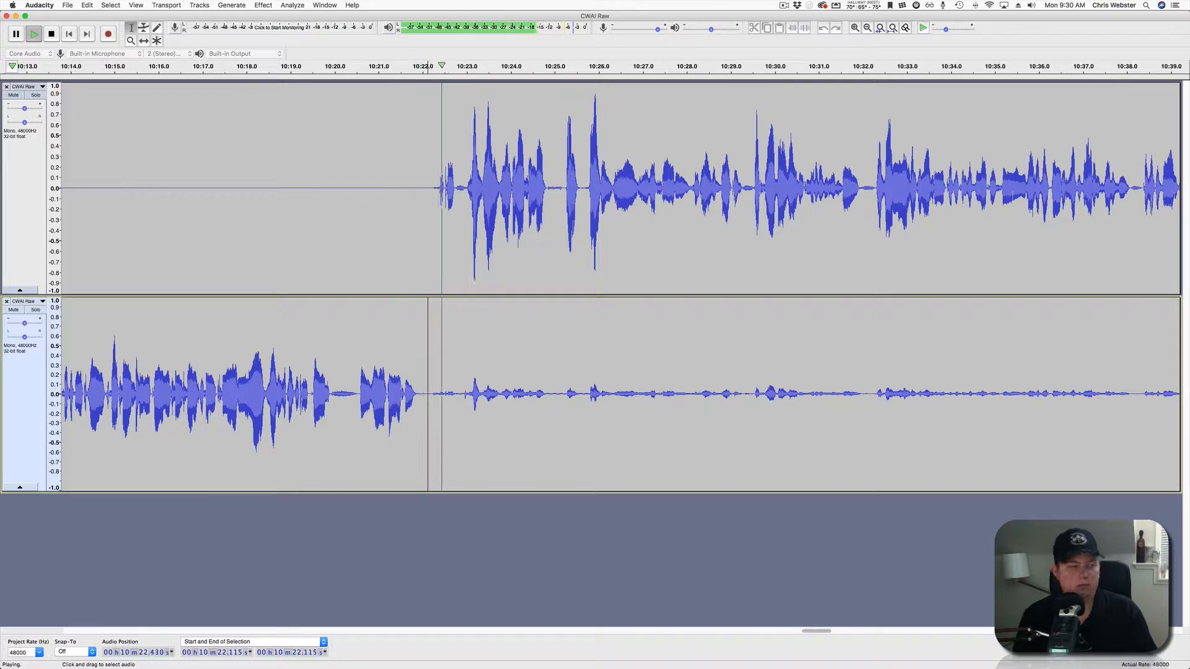
pyautogui.moveTo(430, 394); pyautogui.dragTo(954, 394)
pyautogui.press('space')
pyautogui.click(805, 28)
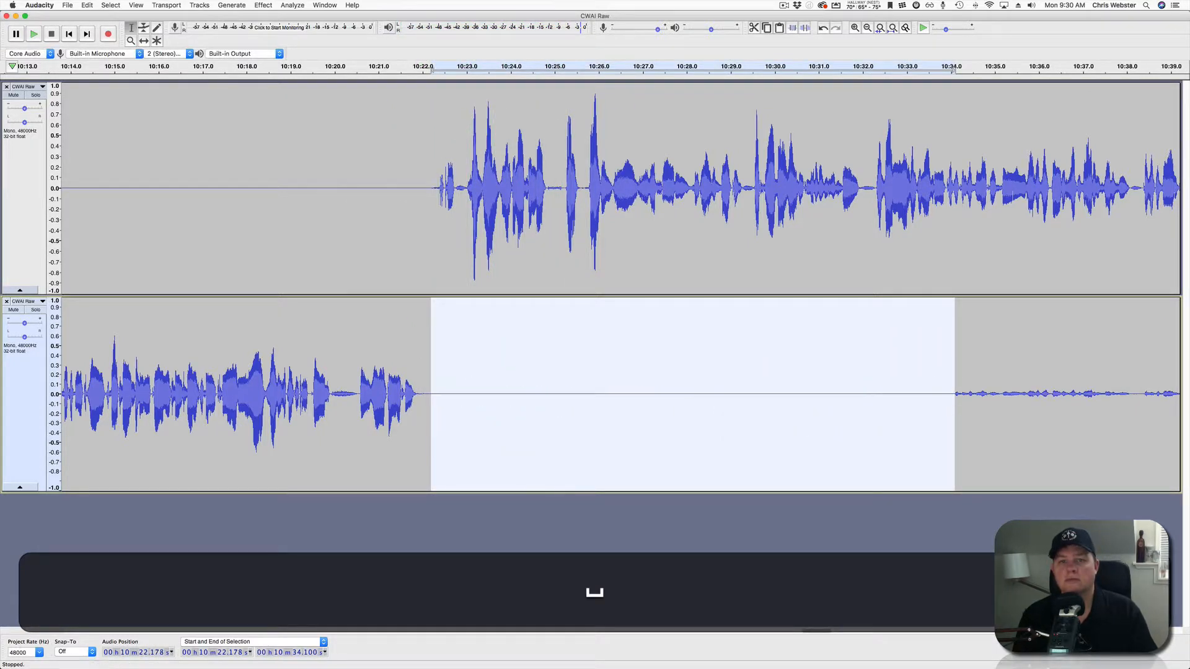
pyautogui.click(453, 353)
pyautogui.press('space')
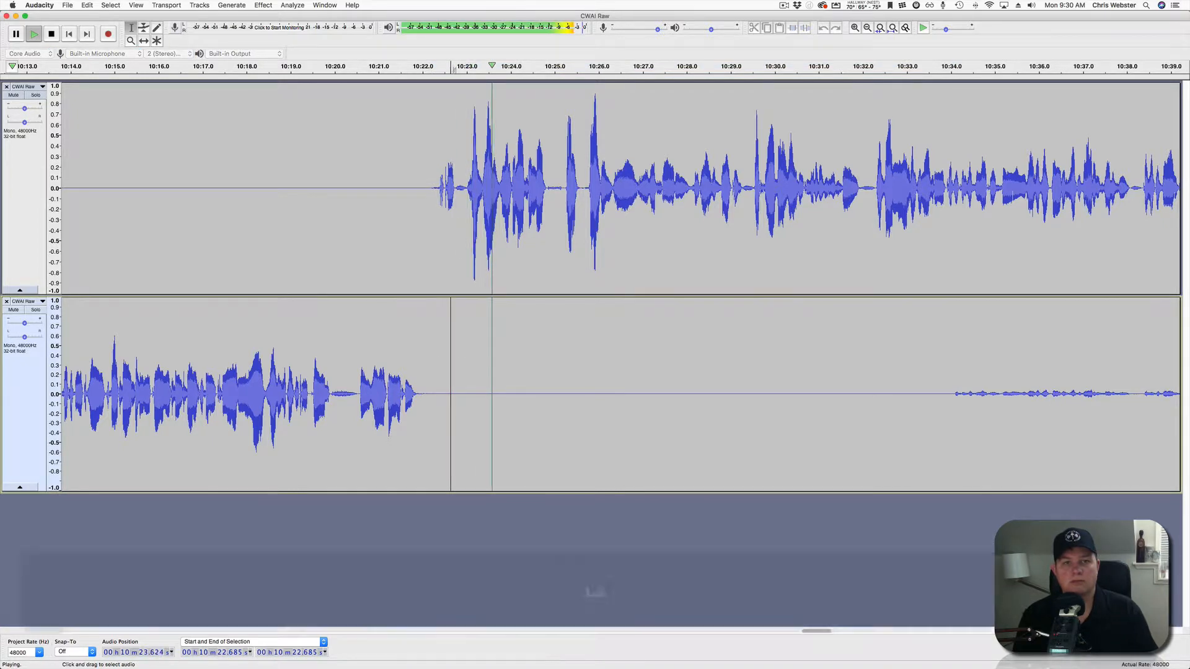
pyautogui.hscroll(5, 453, 353)
# Silence the lower-track crosstalk from 10:33.4 to 10:42.0 and check it from 10:40.7.
pyautogui.moveTo(661, 394); pyautogui.dragTo(1042, 394)
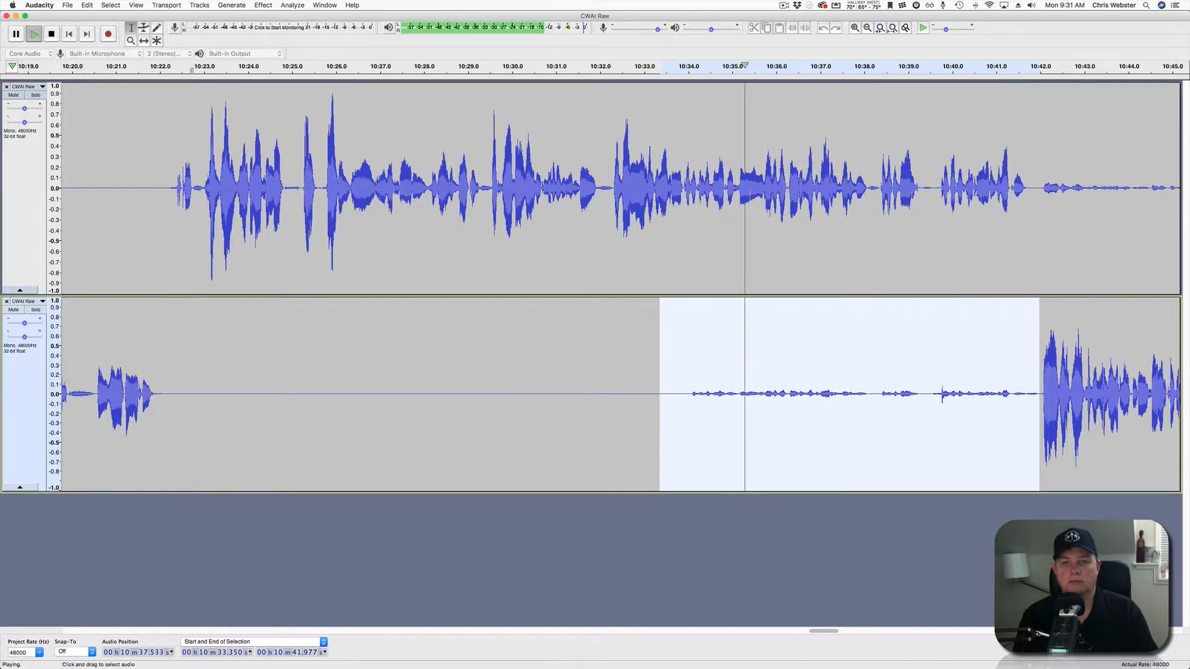
pyautogui.hscroll(5, 620, 285)
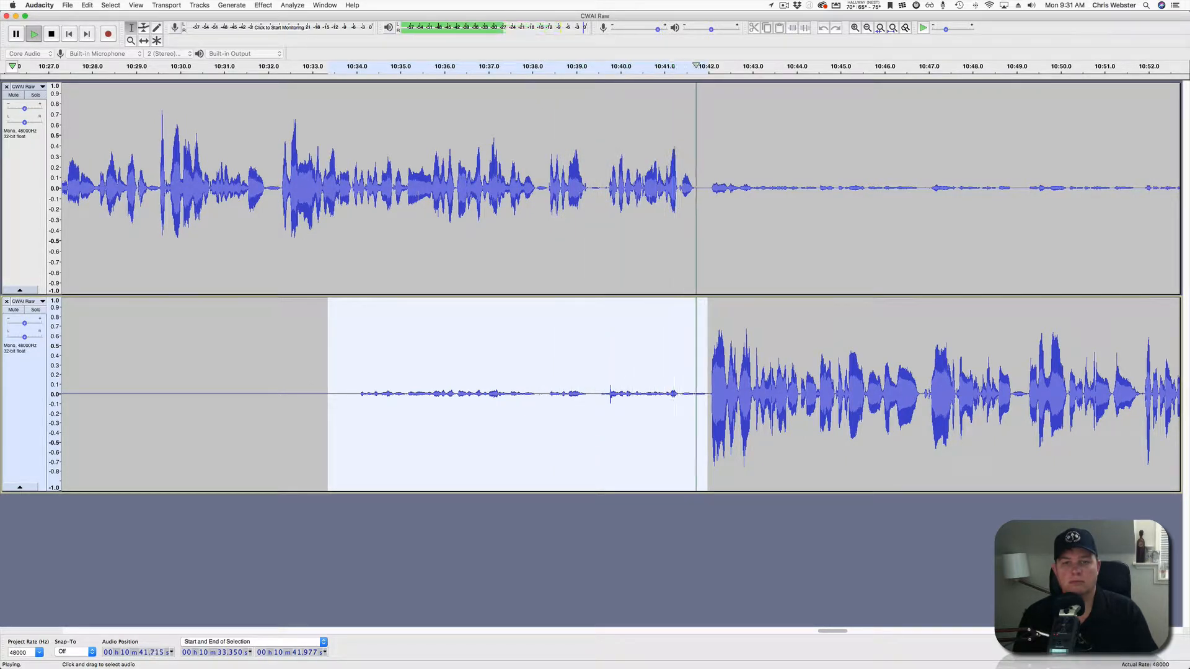
pyautogui.press('space')
pyautogui.click(804, 28)
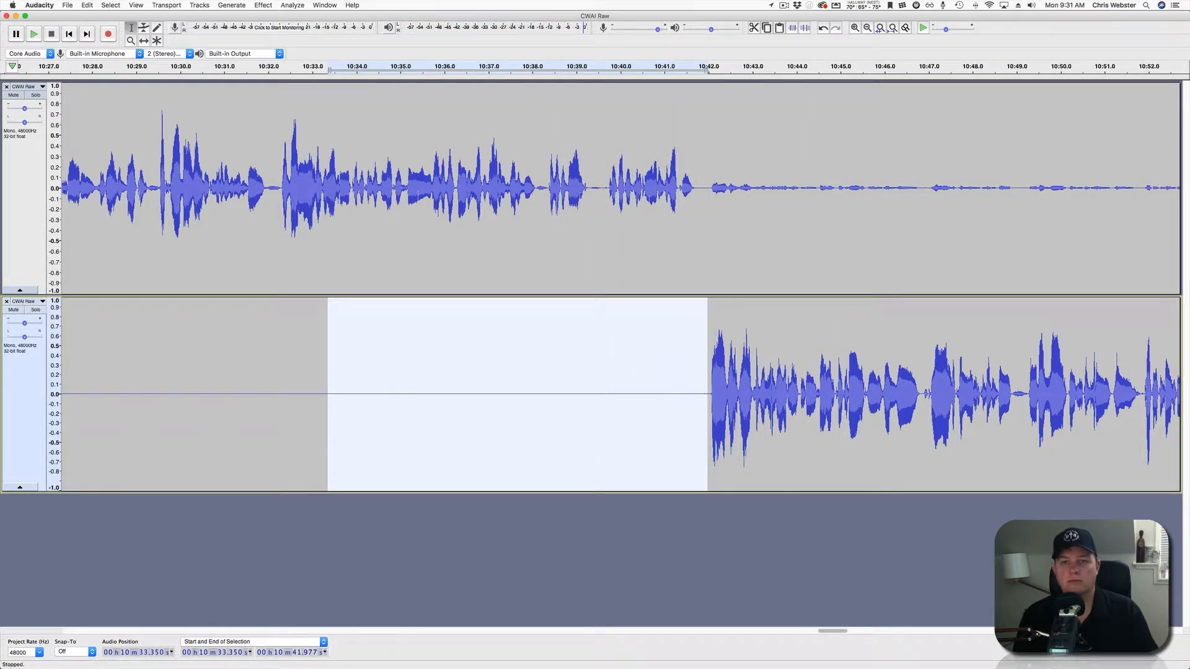
pyautogui.click(651, 185)
pyautogui.press('space')
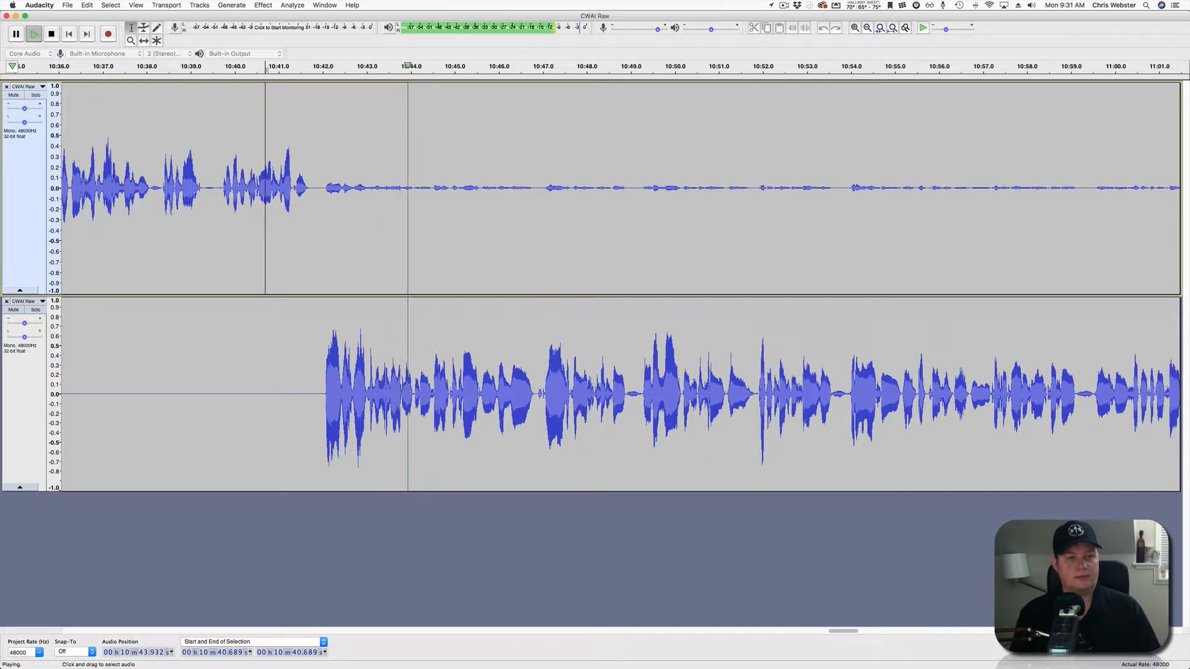
# Select the upper track's quiet stretch from 10:41.8, extending it to about 11:30.
pyautogui.moveTo(316, 186); pyautogui.dragTo(1119, 186)
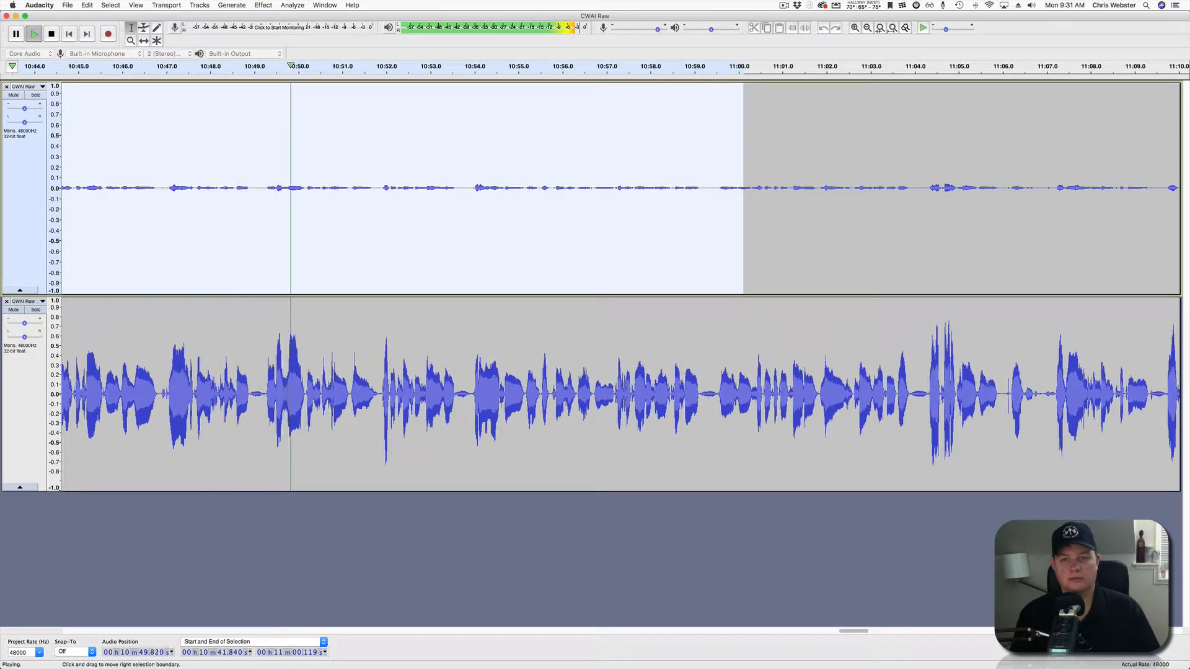
pyautogui.moveTo(744, 186); pyautogui.dragTo(1037, 185)
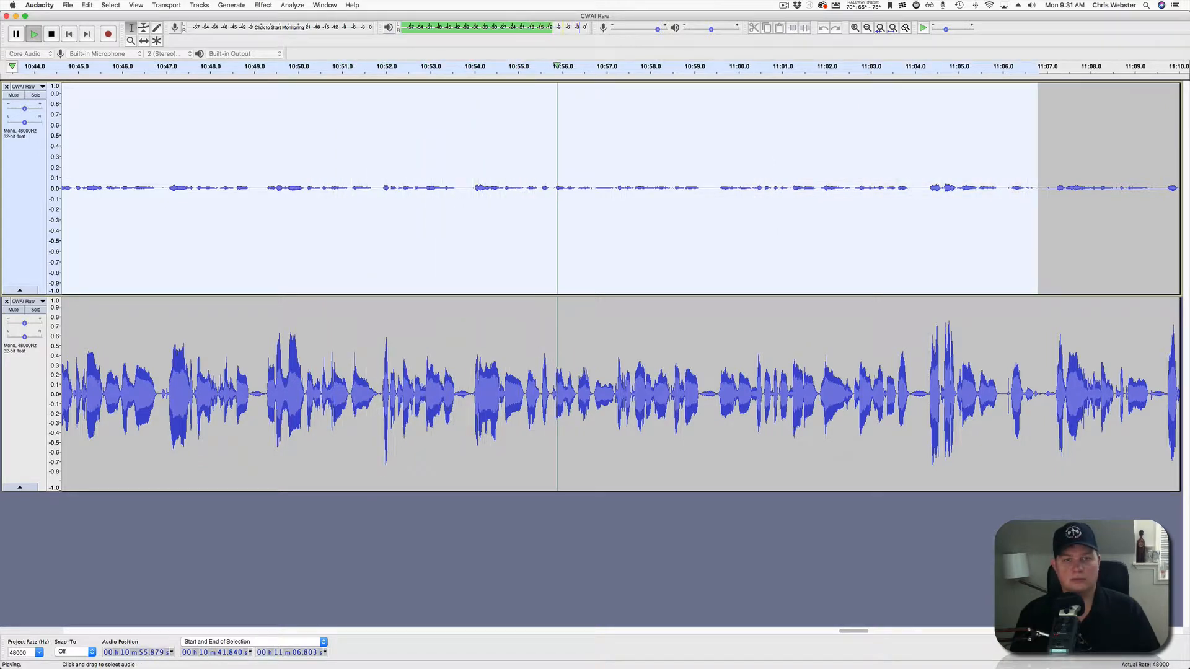
pyautogui.hscroll(10, 620, 285)
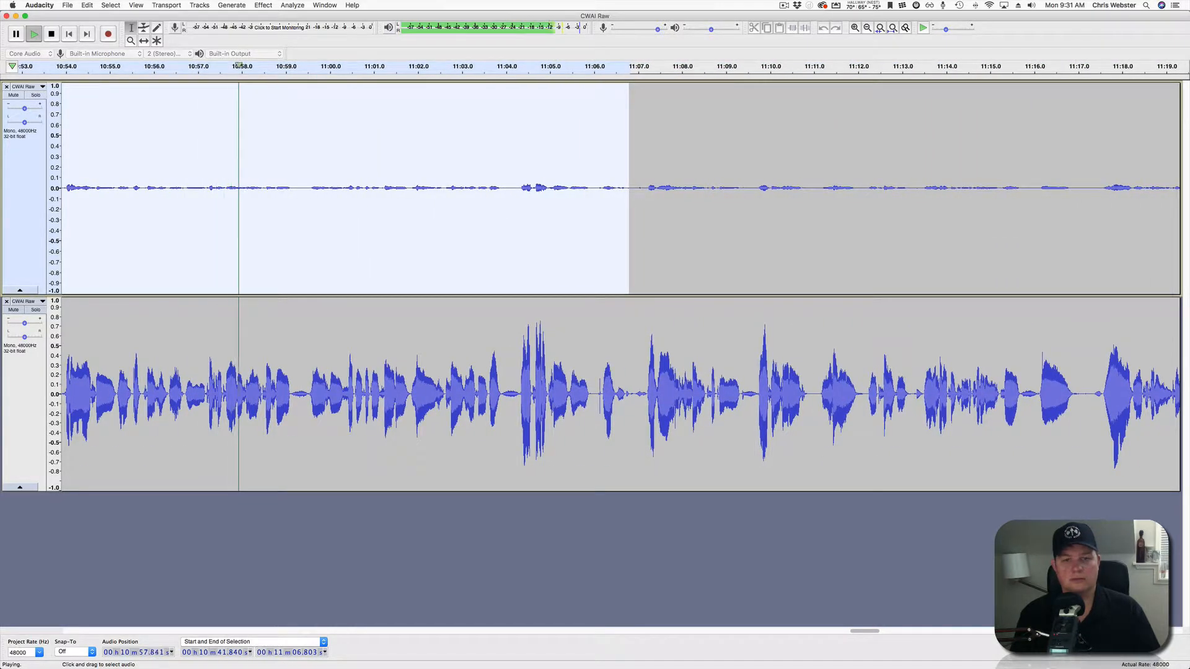
pyautogui.moveTo(628, 185); pyautogui.dragTo(1002, 186)
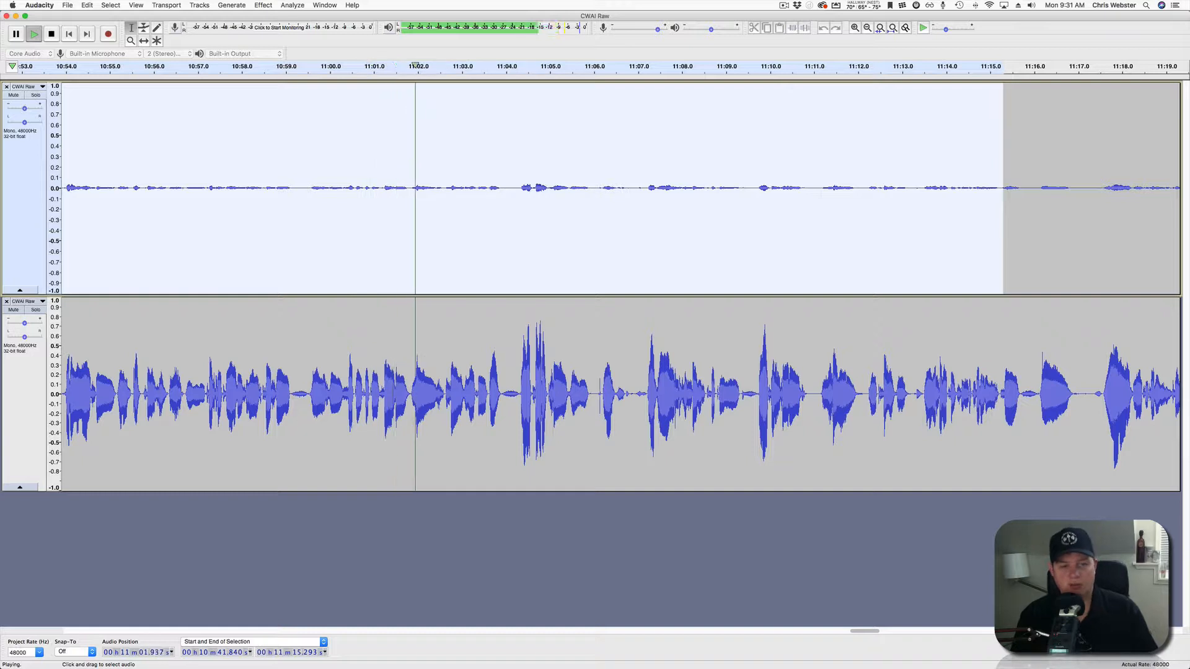
pyautogui.hscroll(1, 620, 285)
pyautogui.hscroll(10, 620, 285)
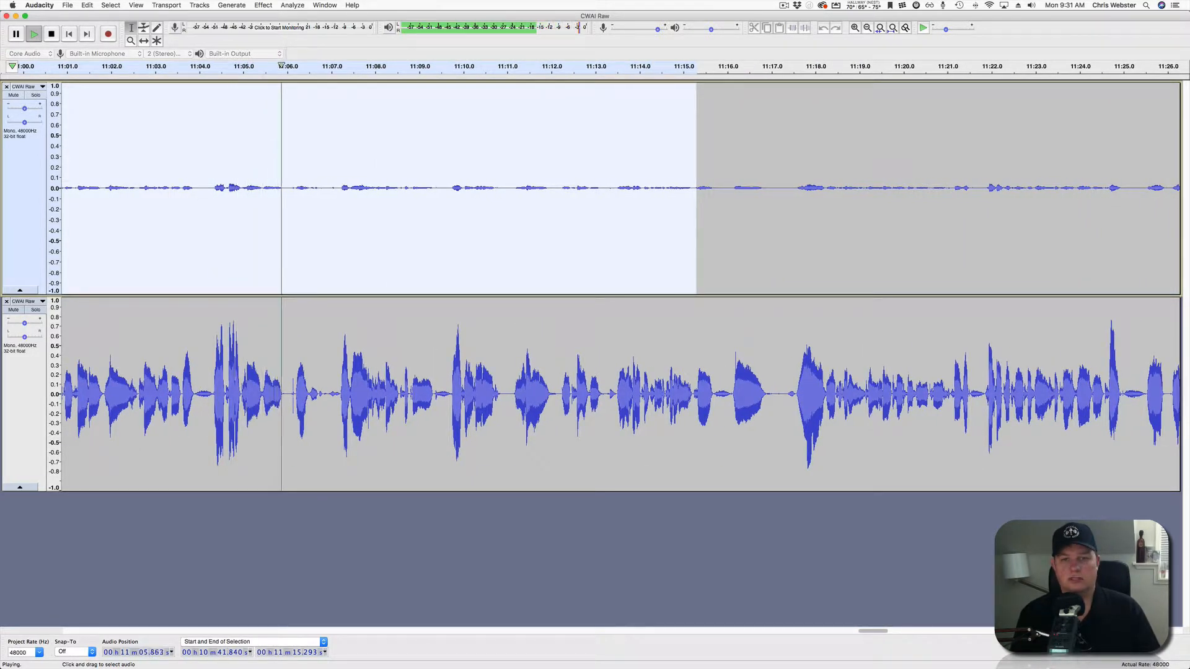
pyautogui.moveTo(696, 186); pyautogui.dragTo(1002, 185)
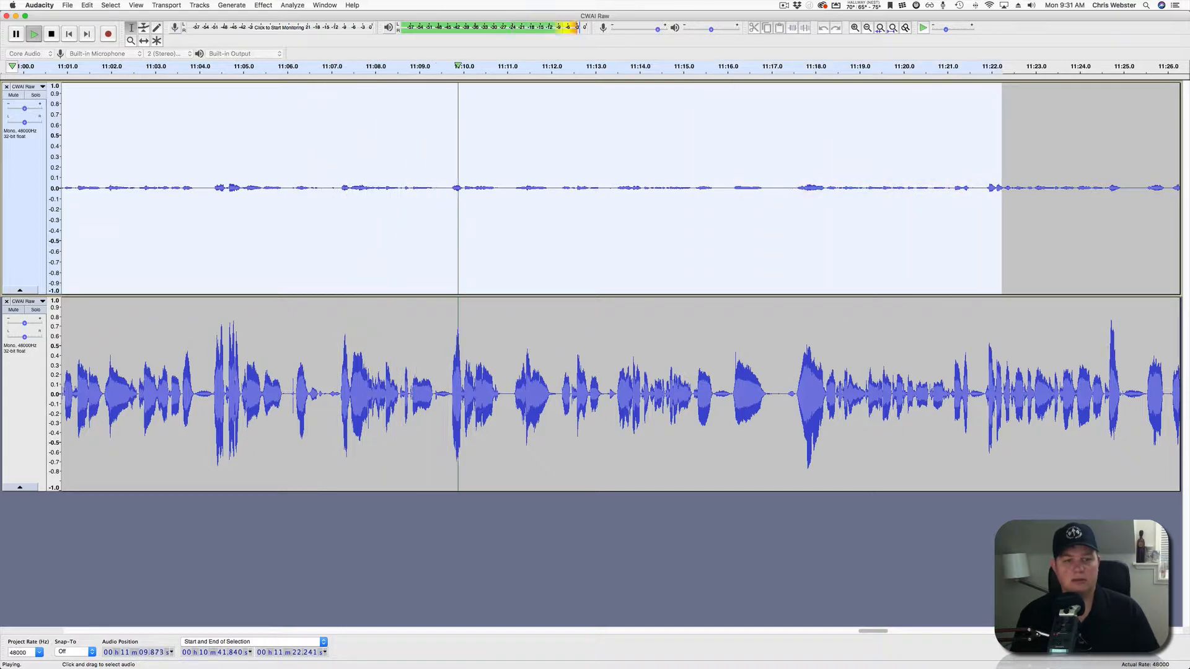
pyautogui.hscroll(6, 621, 287)
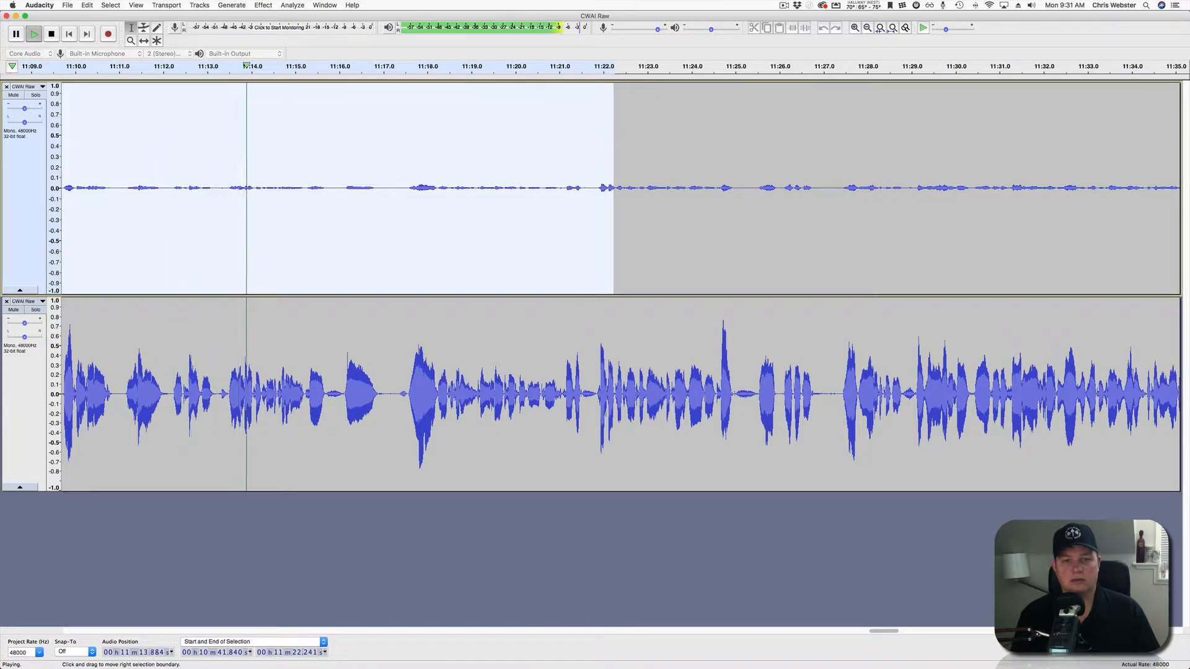
pyautogui.moveTo(614, 186); pyautogui.dragTo(970, 186)
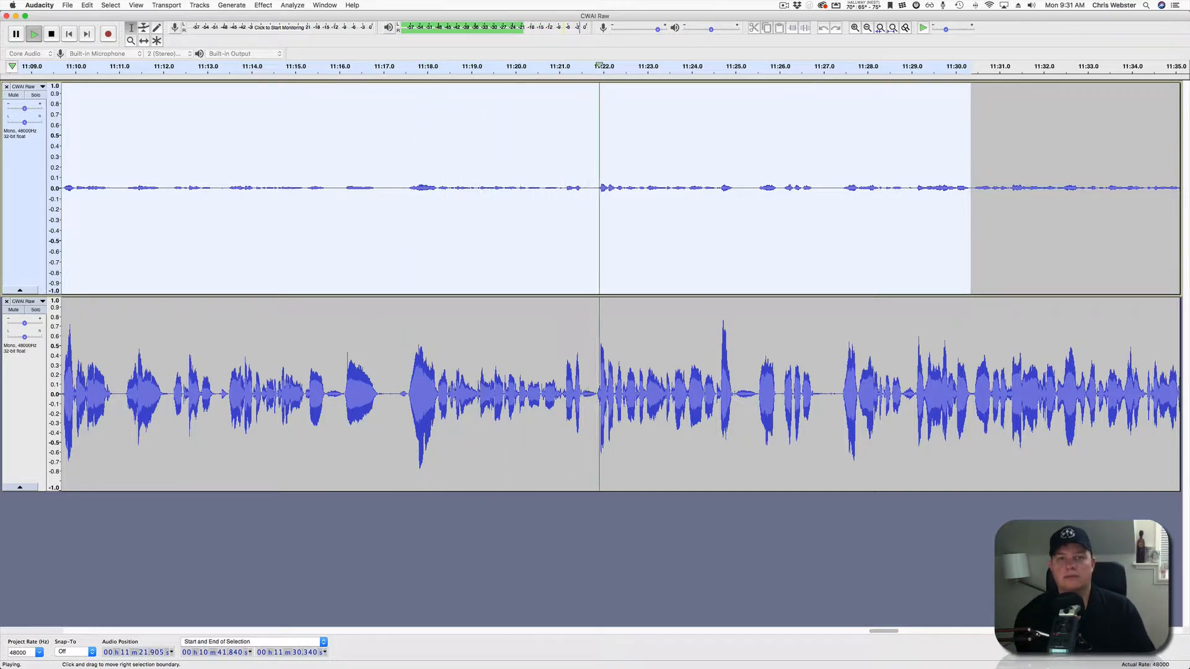
pyautogui.hscroll(6, 970, 186)
pyautogui.hscroll(2, 620, 285)
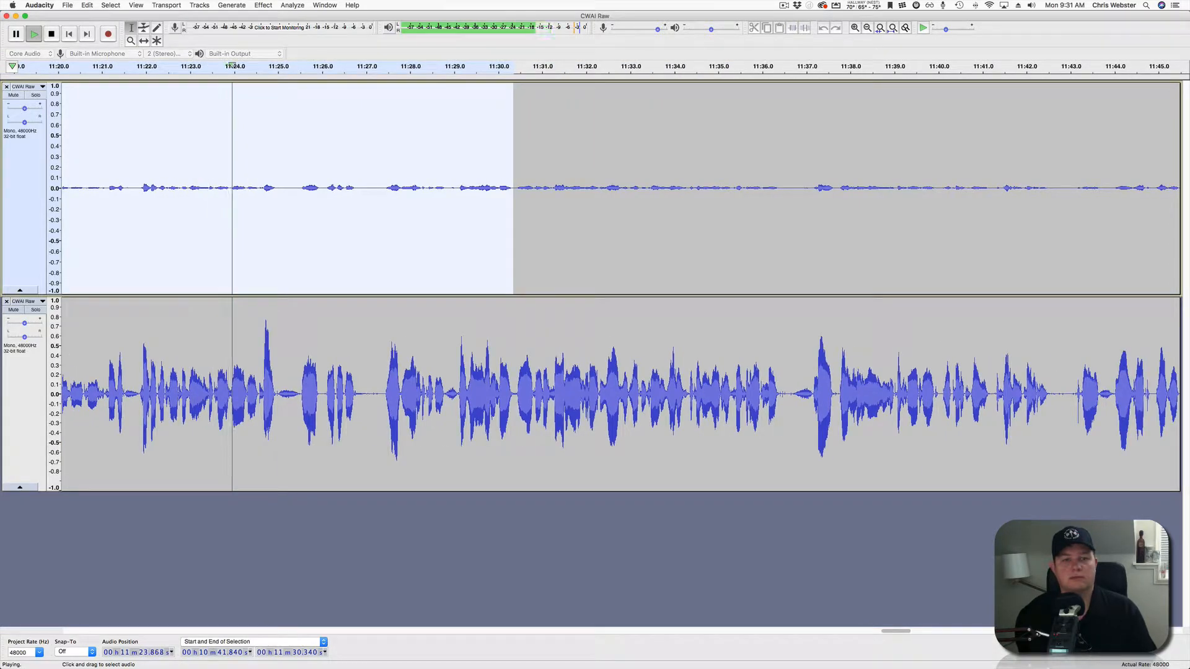
# Extend the upper-track selection to 12:12.4 and silence it.
pyautogui.moveTo(513, 186); pyautogui.dragTo(1040, 186)
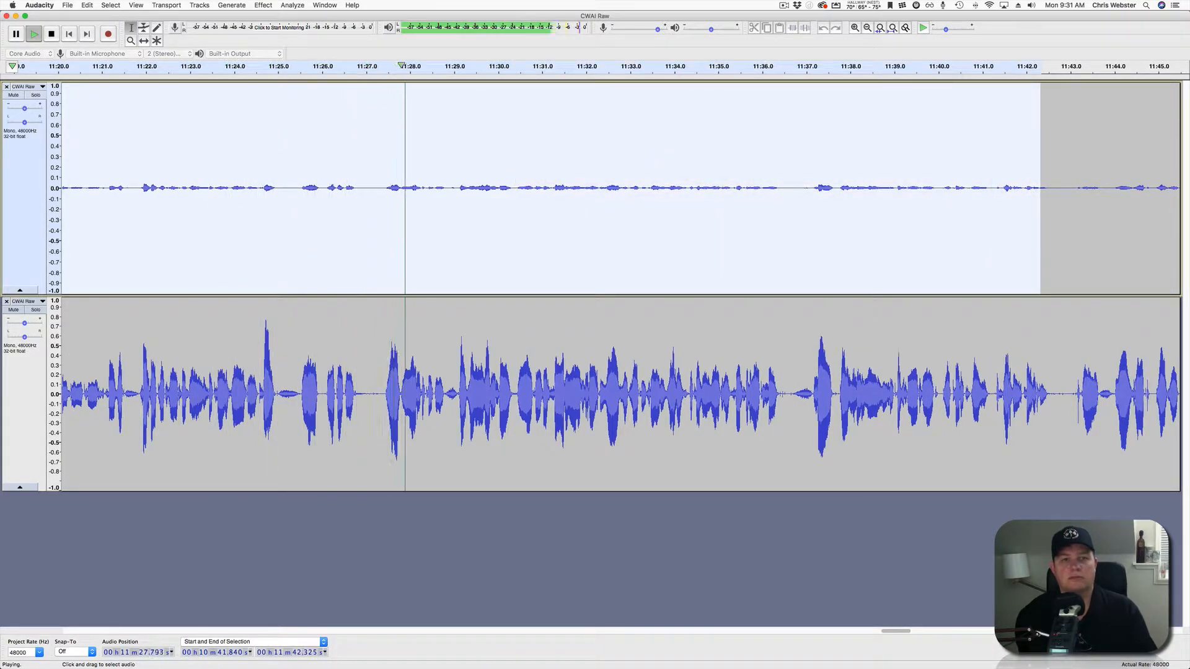
pyautogui.hscroll(5, 620, 285)
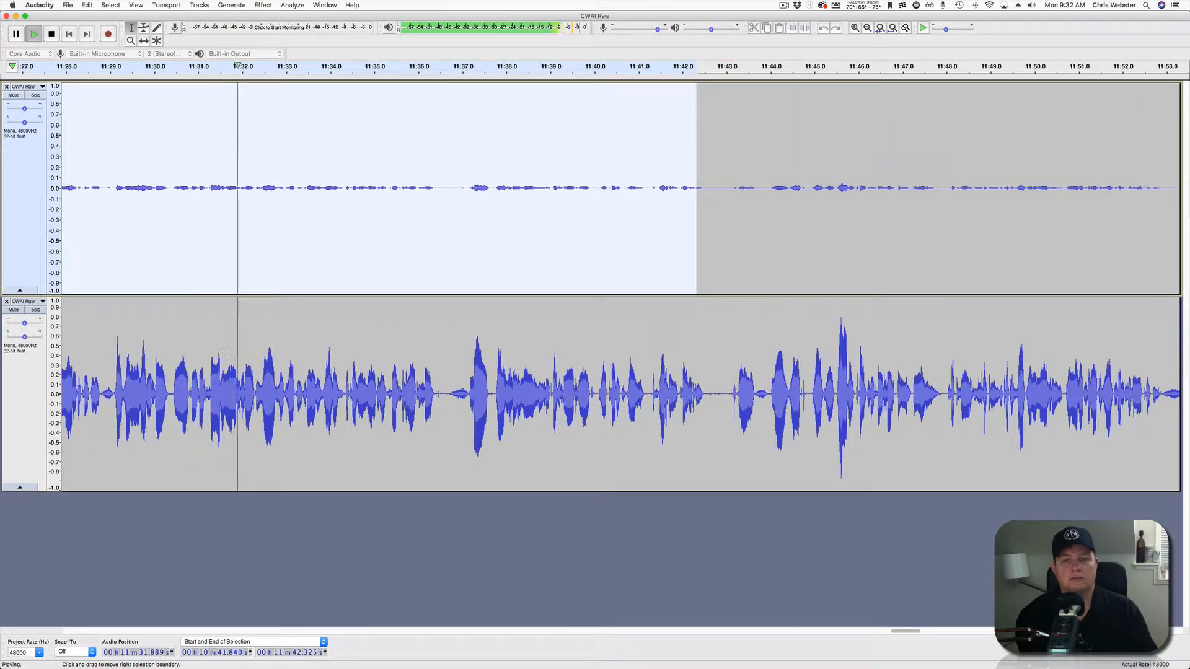
pyautogui.moveTo(697, 186); pyautogui.dragTo(973, 186)
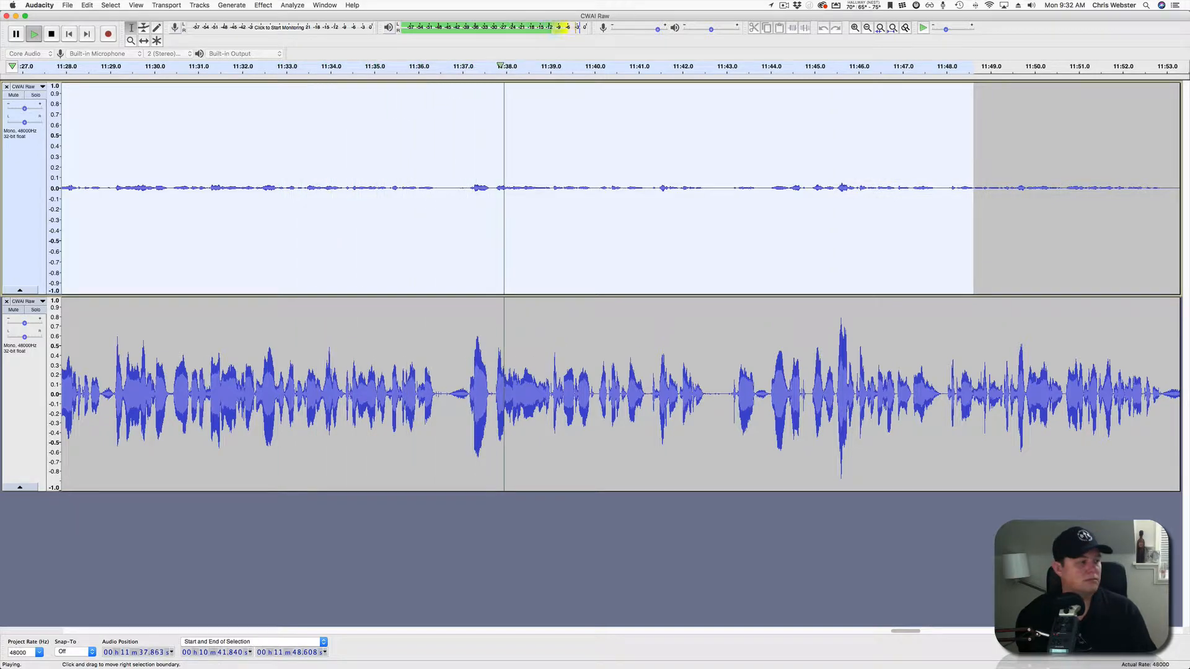
pyautogui.hscroll(6, 973, 186)
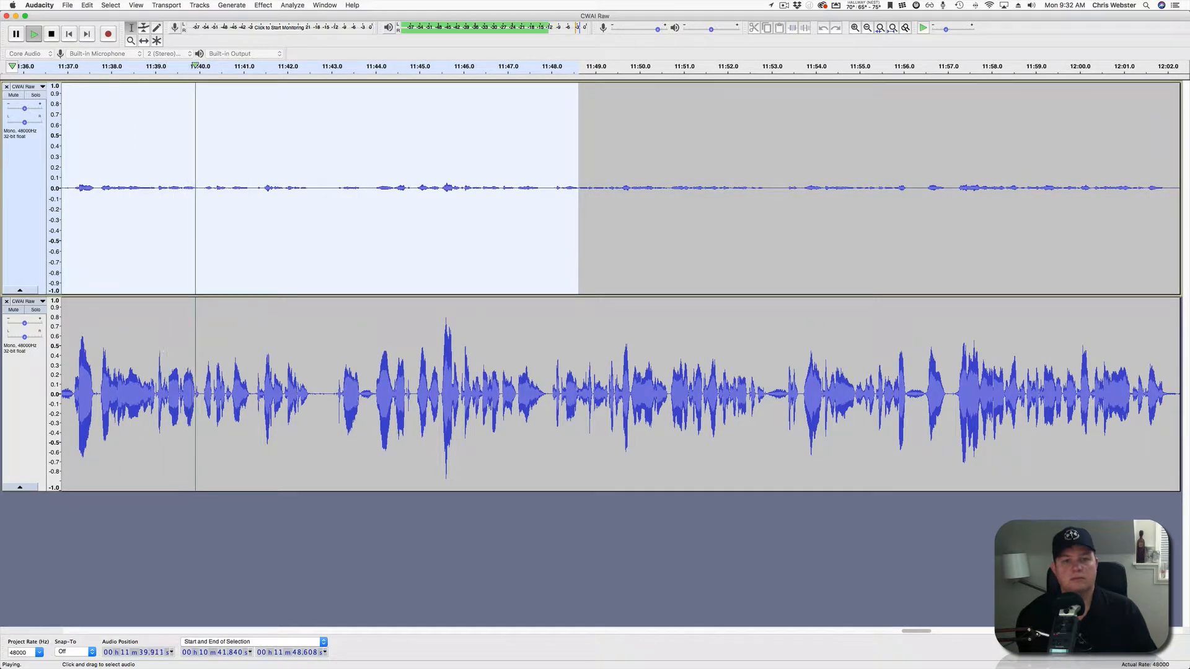
pyautogui.moveTo(578, 186); pyautogui.dragTo(1013, 186)
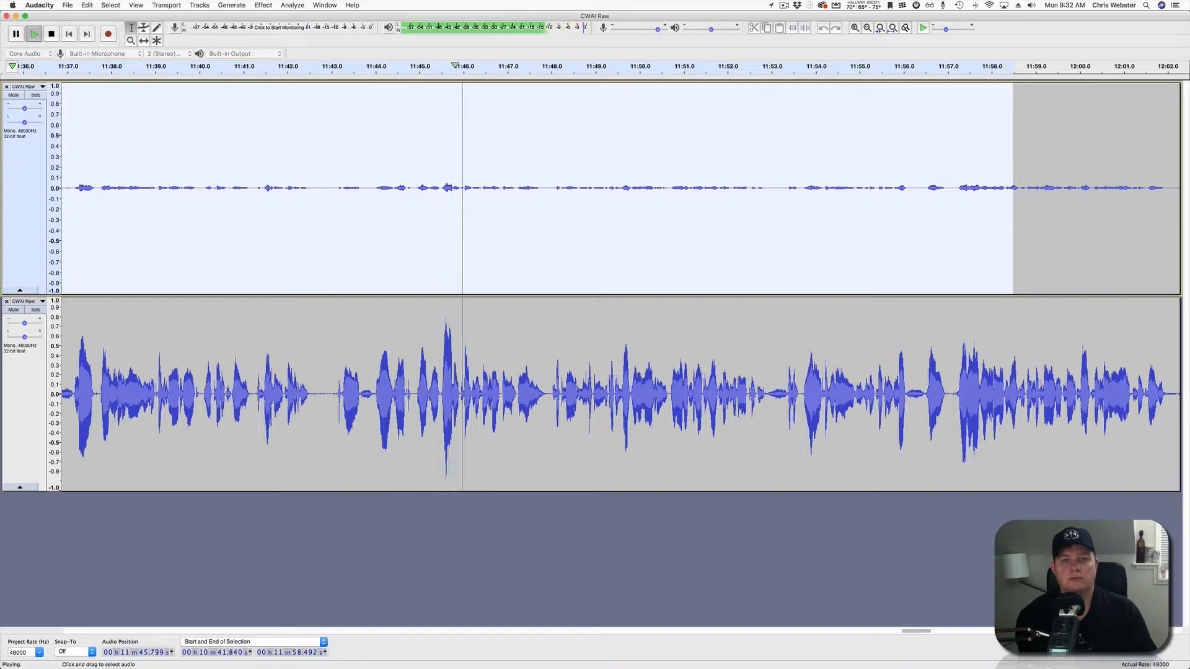
pyautogui.hscroll(10, 620, 285)
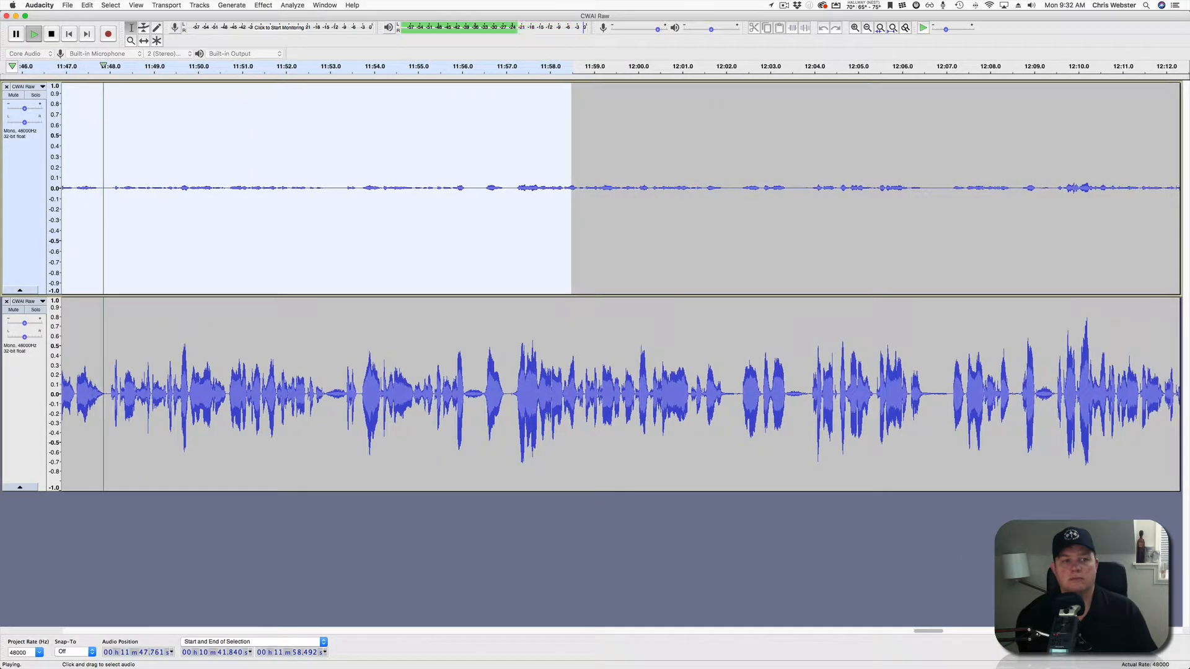
pyautogui.moveTo(571, 186); pyautogui.dragTo(993, 186)
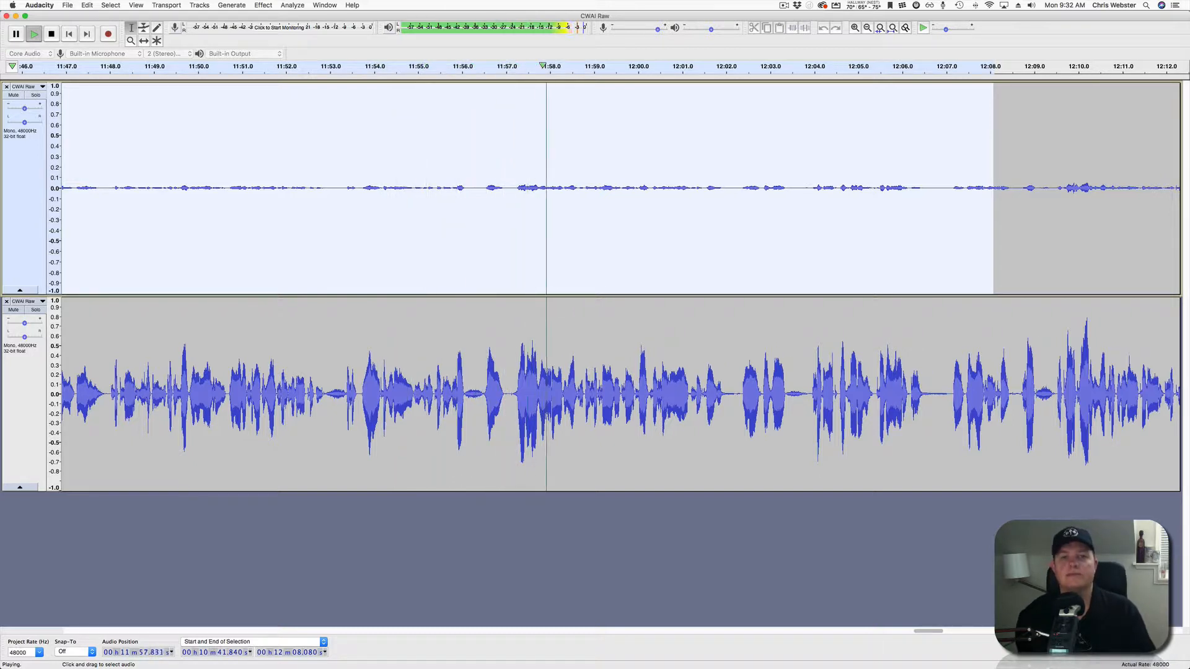
pyautogui.hscroll(10, 620, 285)
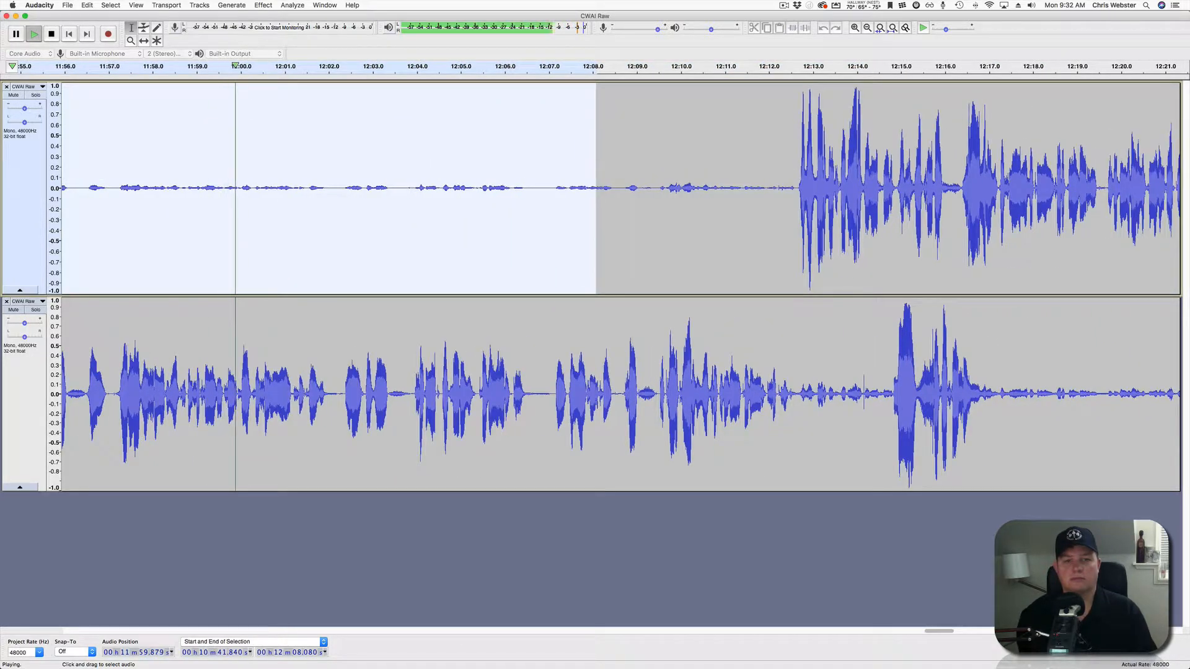
pyautogui.moveTo(596, 248); pyautogui.dragTo(794, 248)
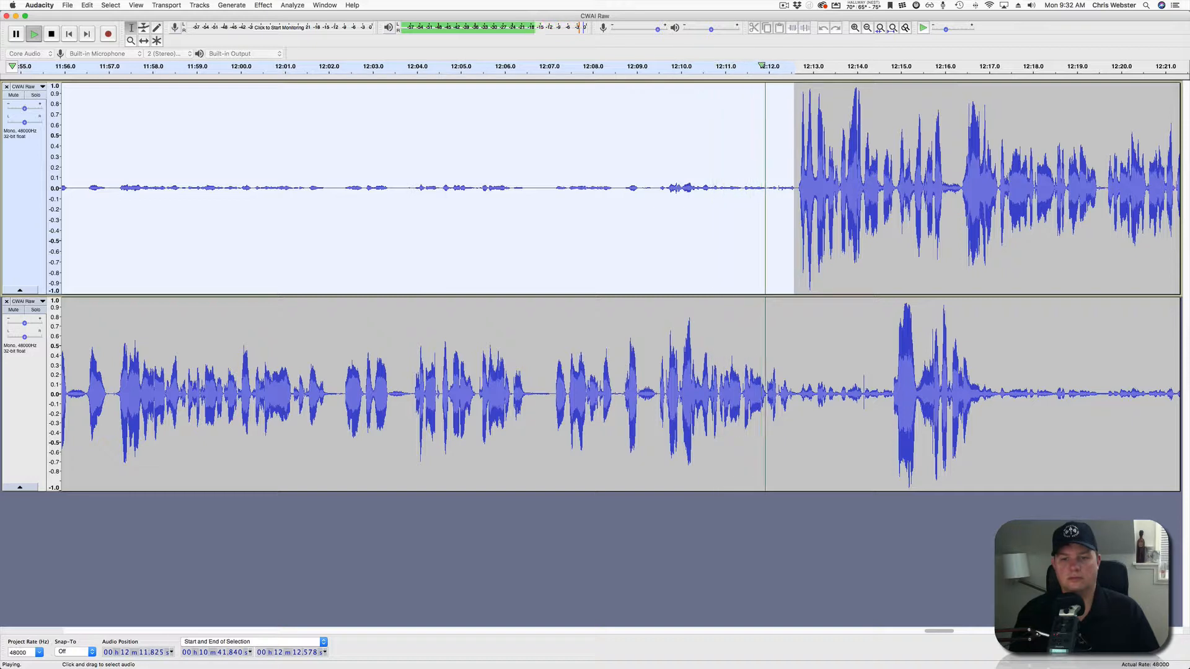
pyautogui.press('space')
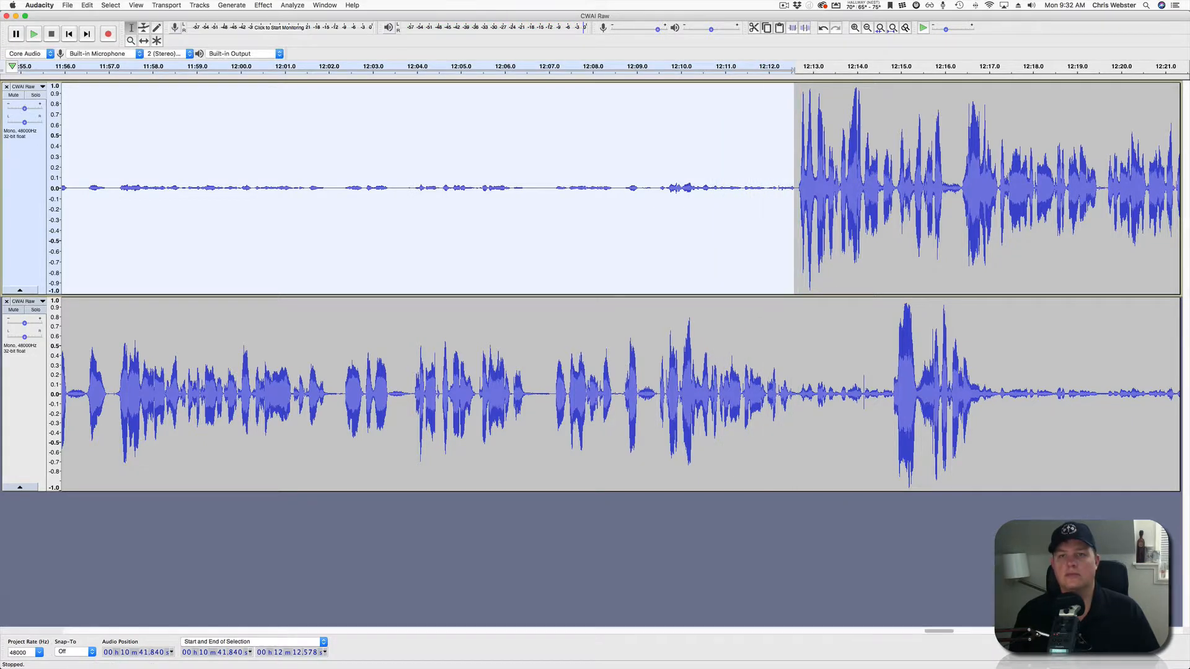
pyautogui.click(804, 27)
pyautogui.click(714, 186)
# Review from 12:10.8, then silence the lower track at 12:12.6–12:14.7 and 12:17.1–12:27.2.
pyautogui.press('space')
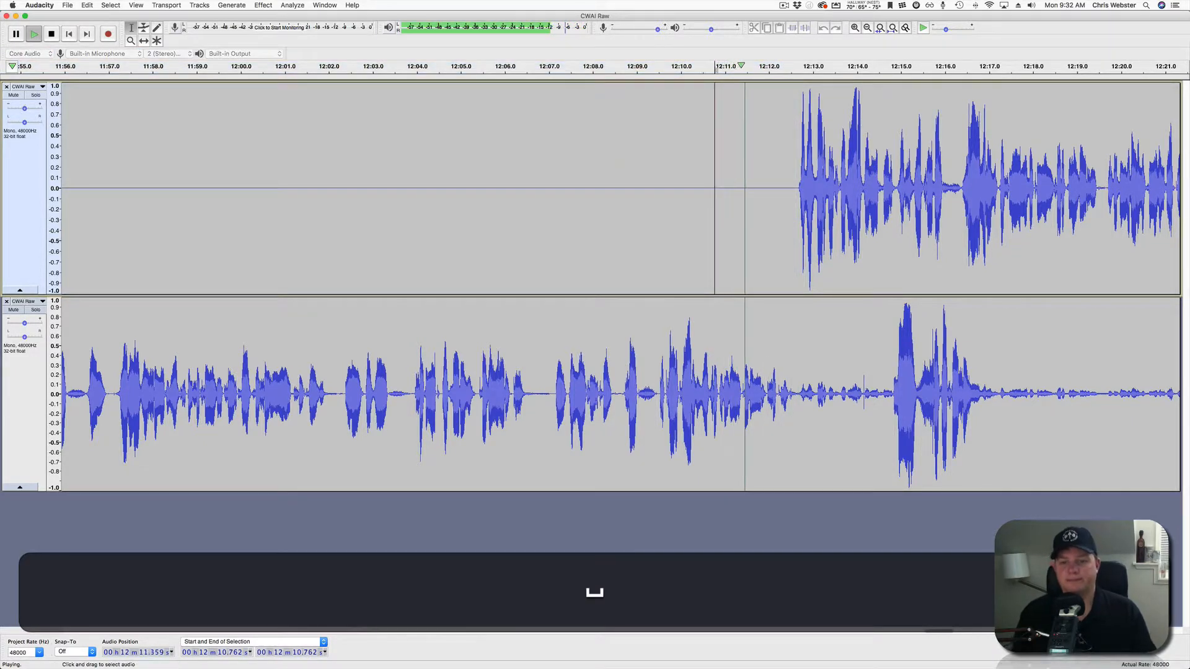
pyautogui.hscroll(5, 621, 287)
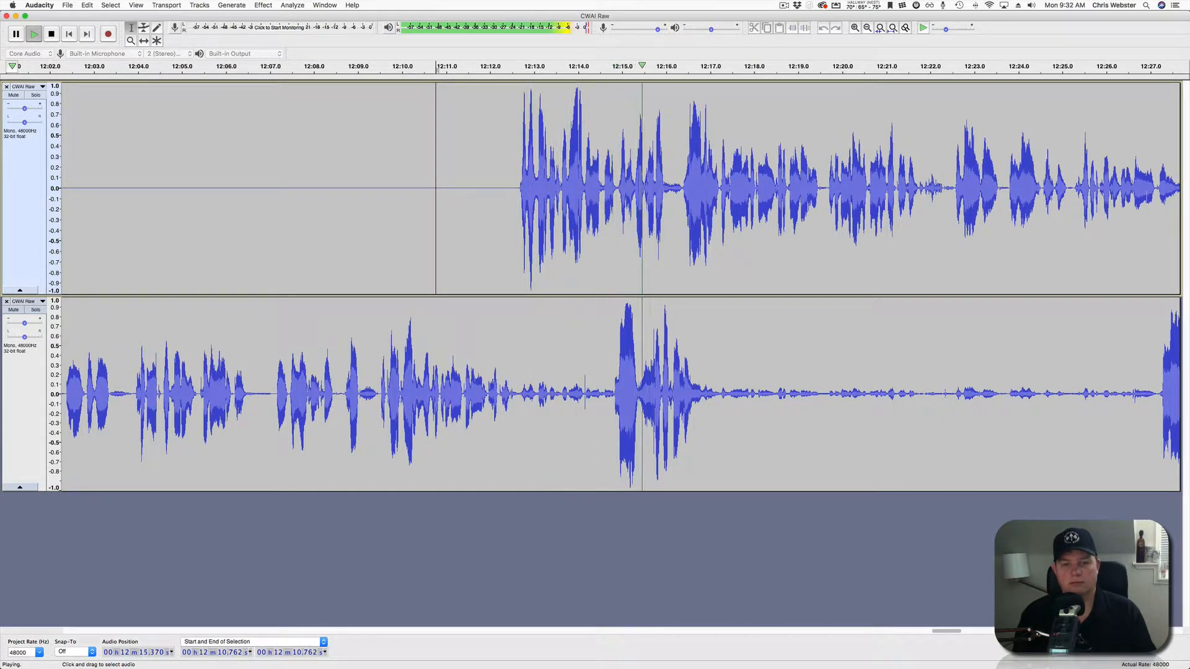
pyautogui.press('space')
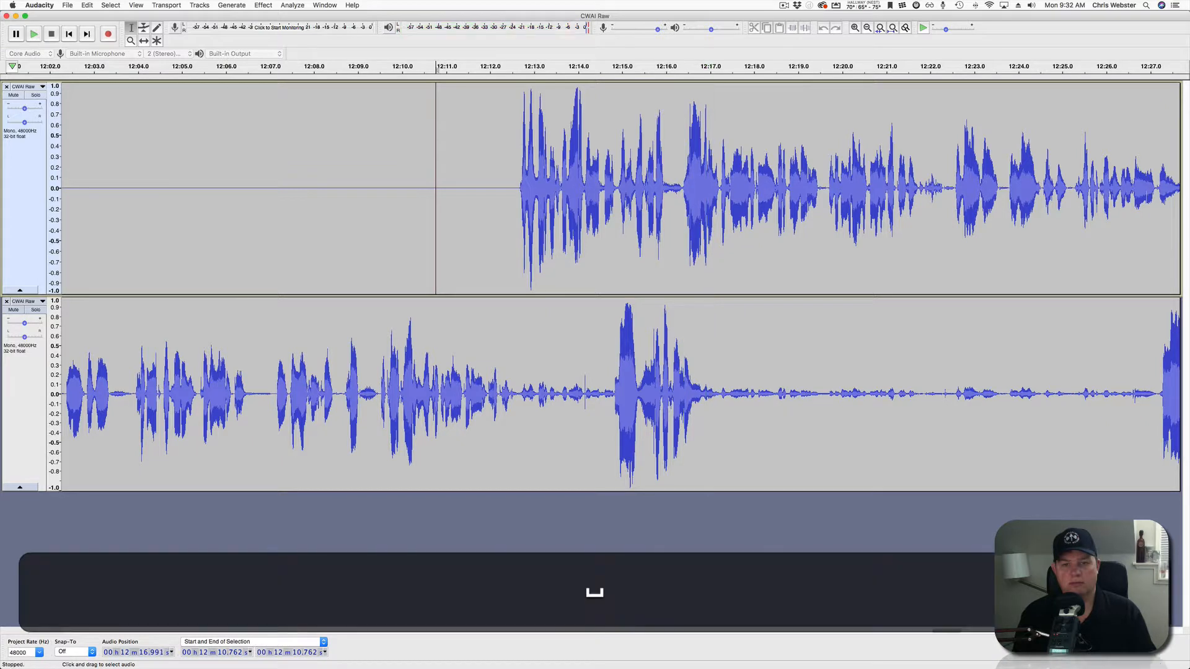
pyautogui.moveTo(519, 397); pyautogui.dragTo(609, 396)
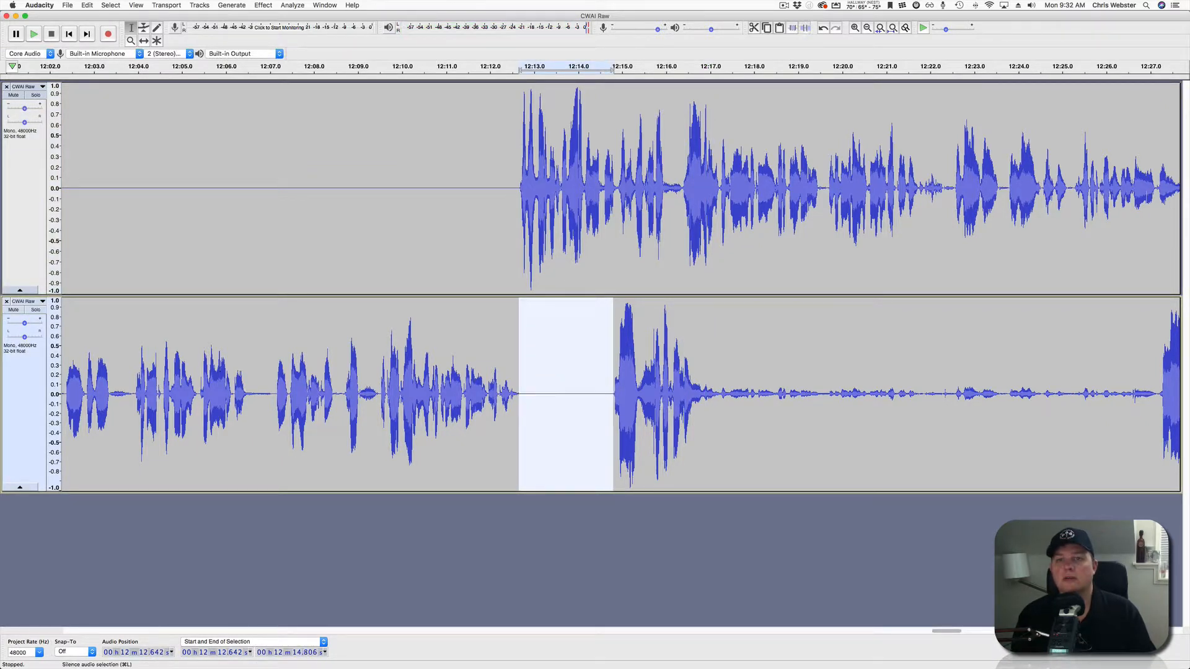
pyautogui.moveTo(716, 396); pyautogui.dragTo(1158, 397)
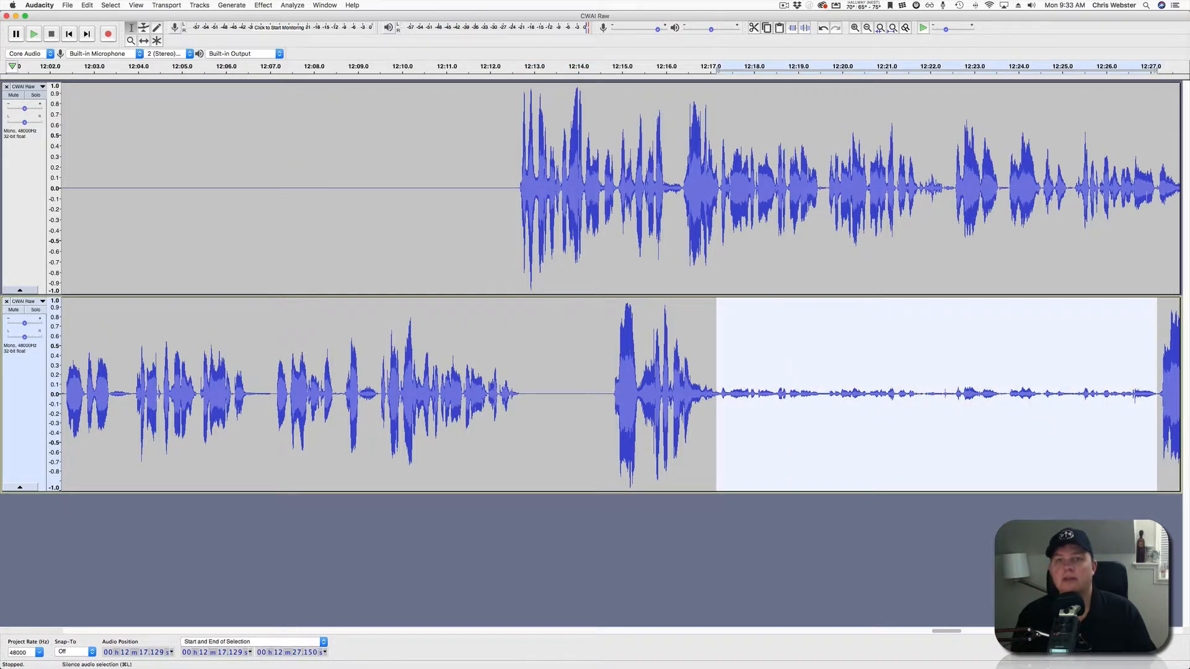
pyautogui.click(804, 28)
# Play back from 12:16.4, then select the upper track's quiet stretch starting at 12:29.0.
pyautogui.click(685, 189)
pyautogui.press('space')
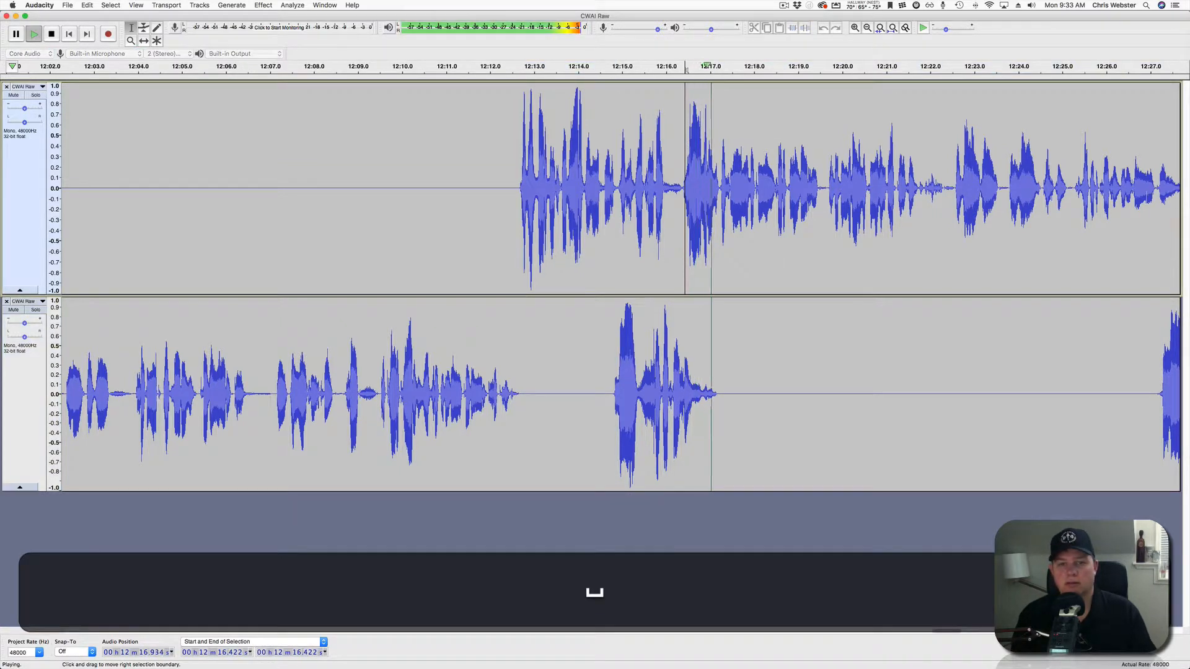
pyautogui.hscroll(3, 684, 188)
pyautogui.hscroll(6, 619, 285)
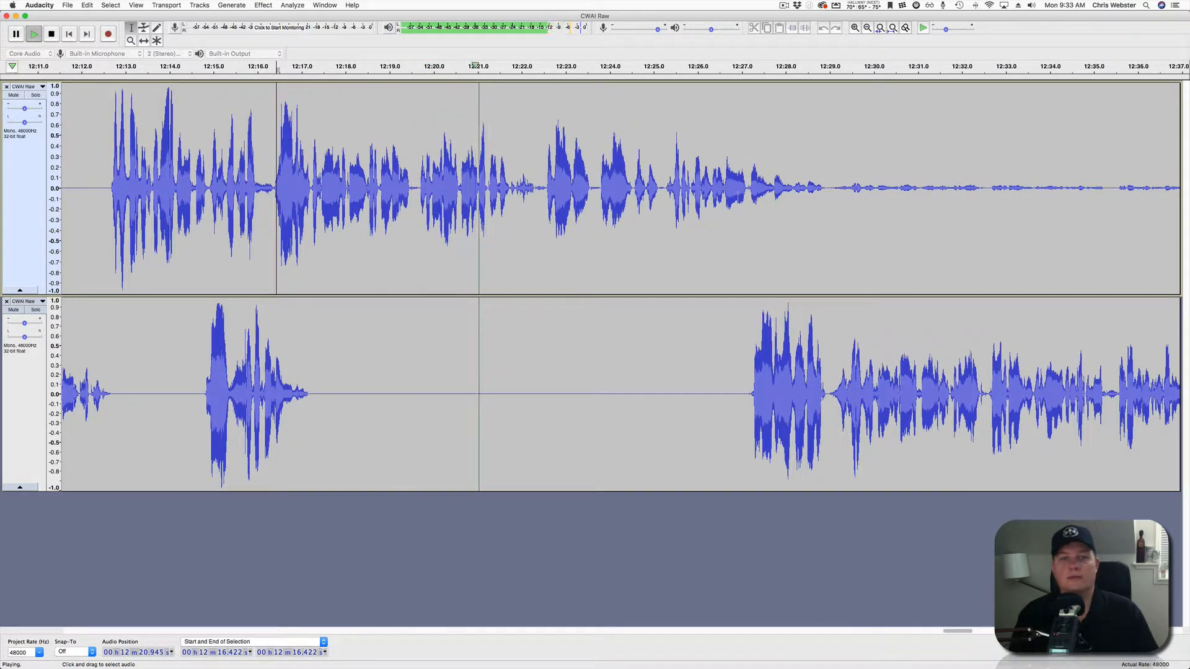
pyautogui.hscroll(3, 620, 285)
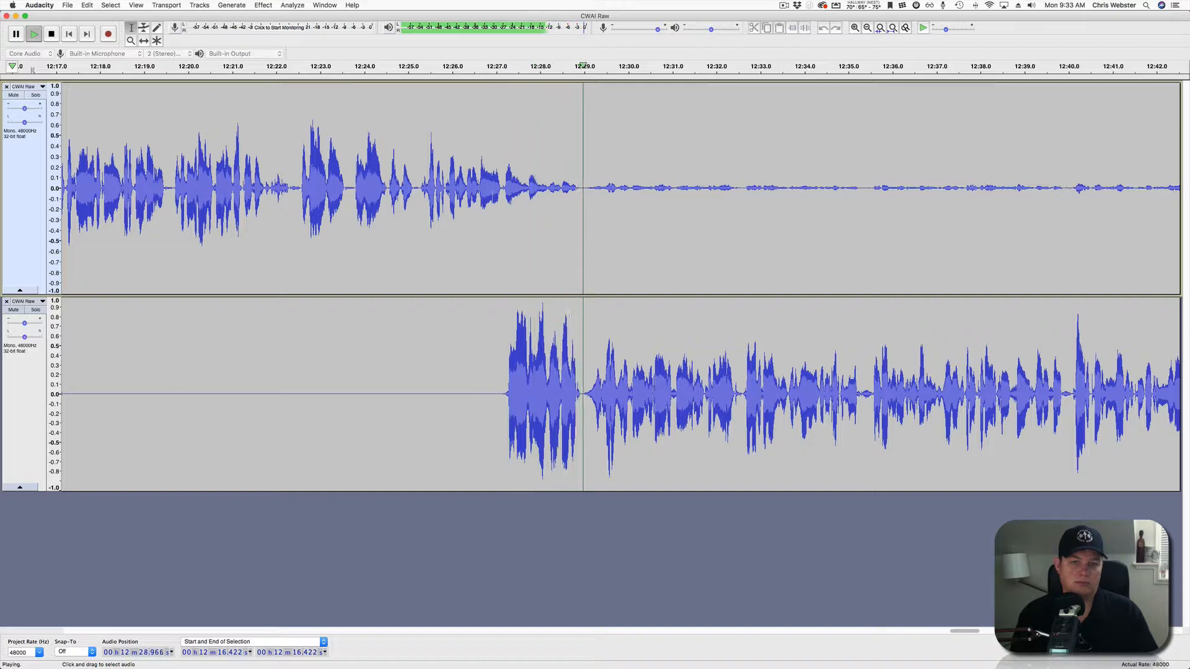
pyautogui.moveTo(584, 186); pyautogui.dragTo(1120, 186)
# Play from 12:34.4, then silence the upper track's bleed from 12:41 to about 13:05.
pyautogui.press('space')
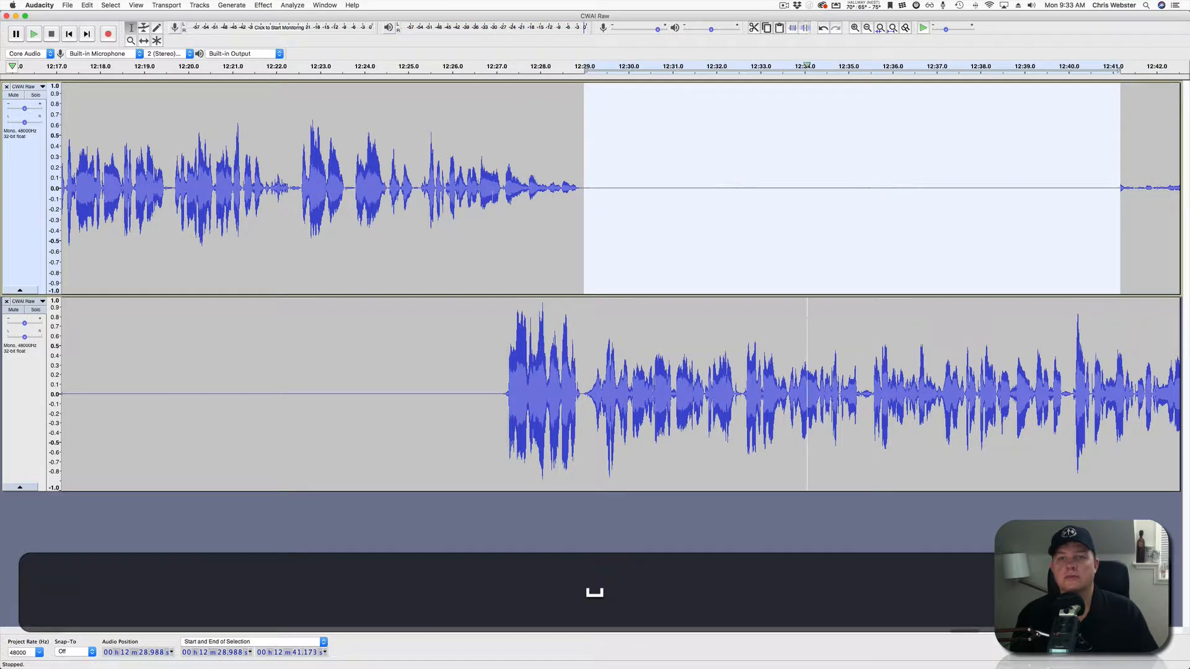
pyautogui.click(821, 186)
pyautogui.press('space')
pyautogui.hscroll(8, 620, 288)
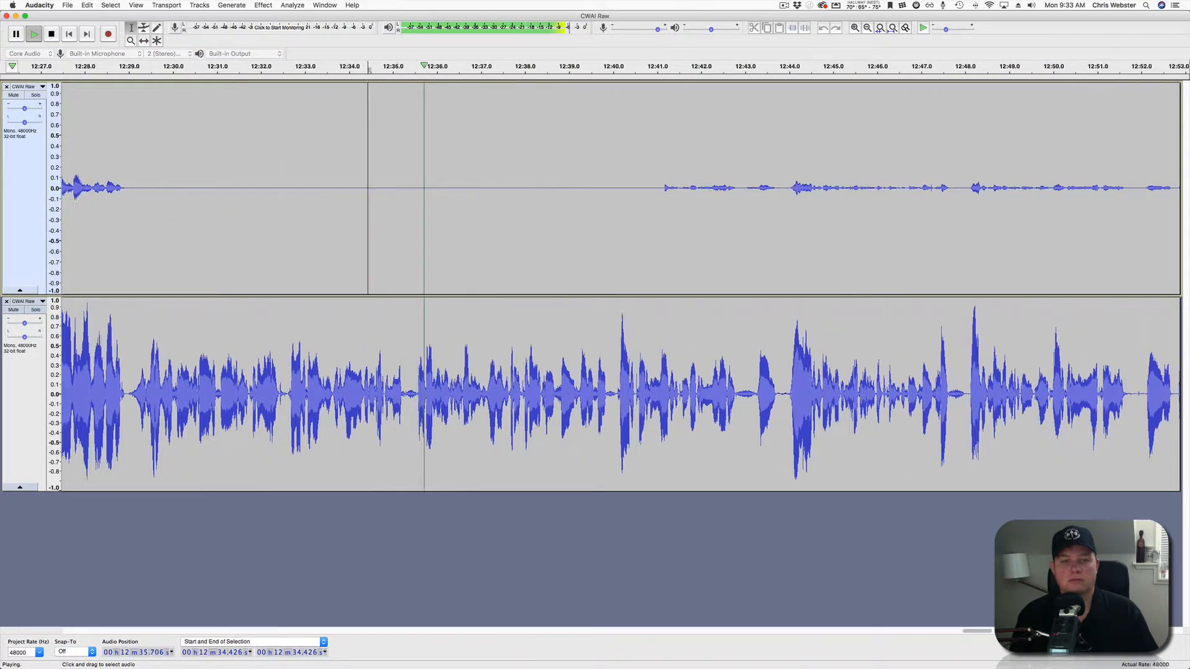
pyautogui.moveTo(596, 186); pyautogui.dragTo(1034, 186)
pyautogui.moveTo(1069, 187); pyautogui.dragTo(1074, 187)
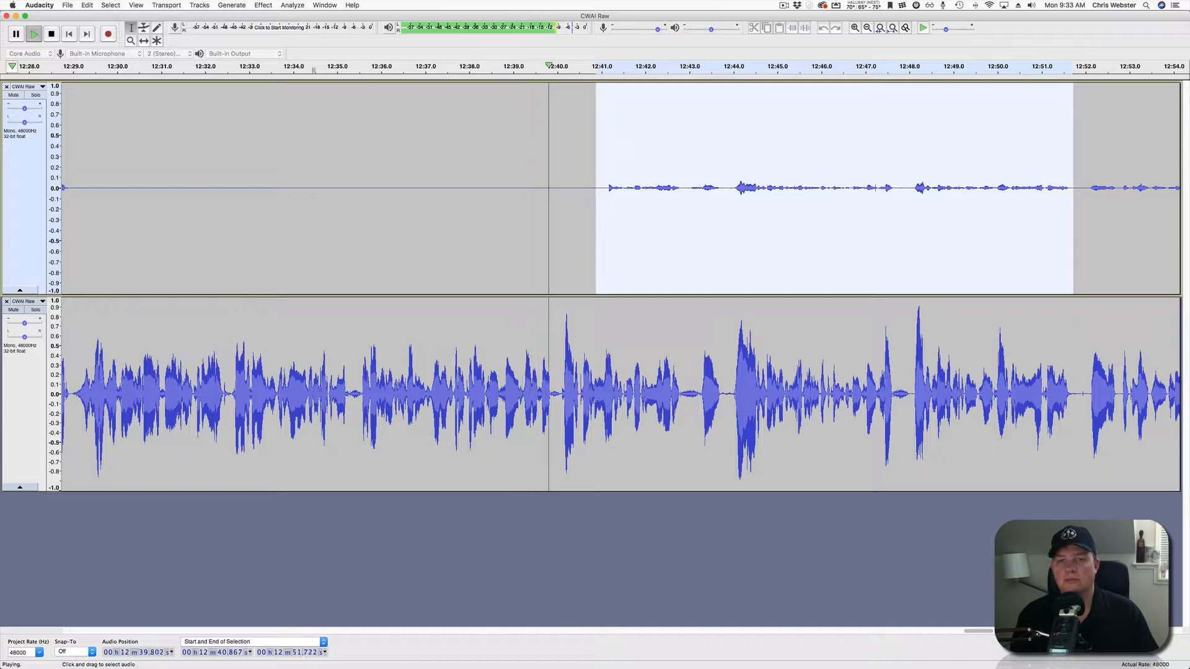
pyautogui.hscroll(10, 620, 285)
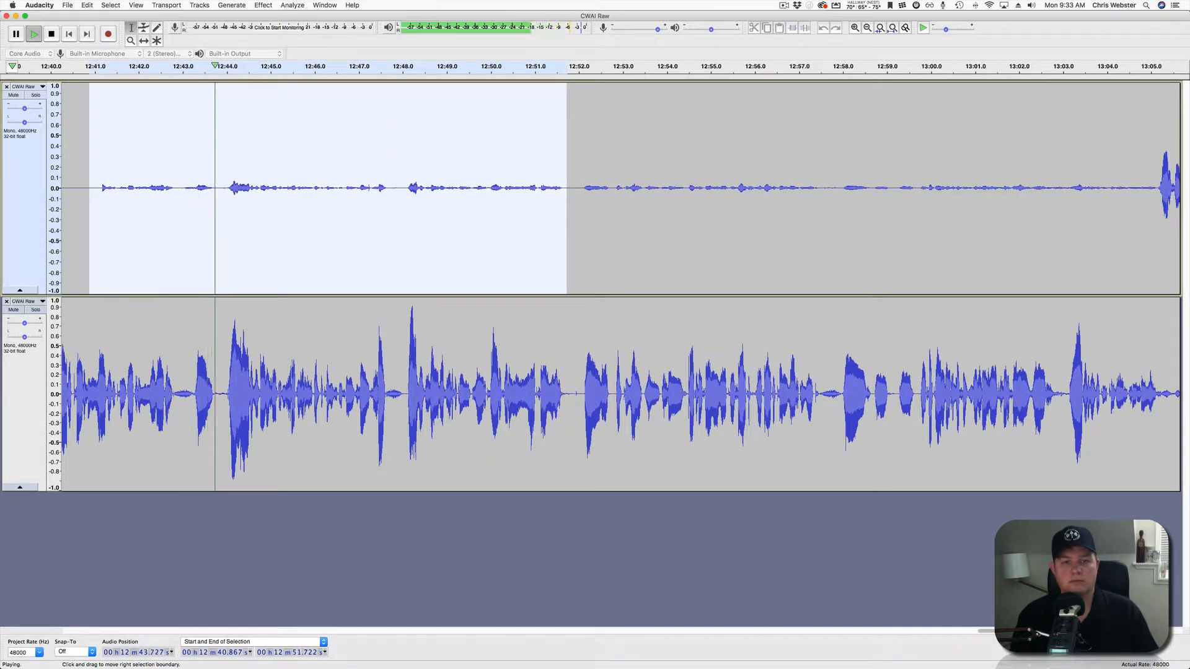
pyautogui.moveTo(567, 186); pyautogui.dragTo(1154, 186)
pyautogui.press('space')
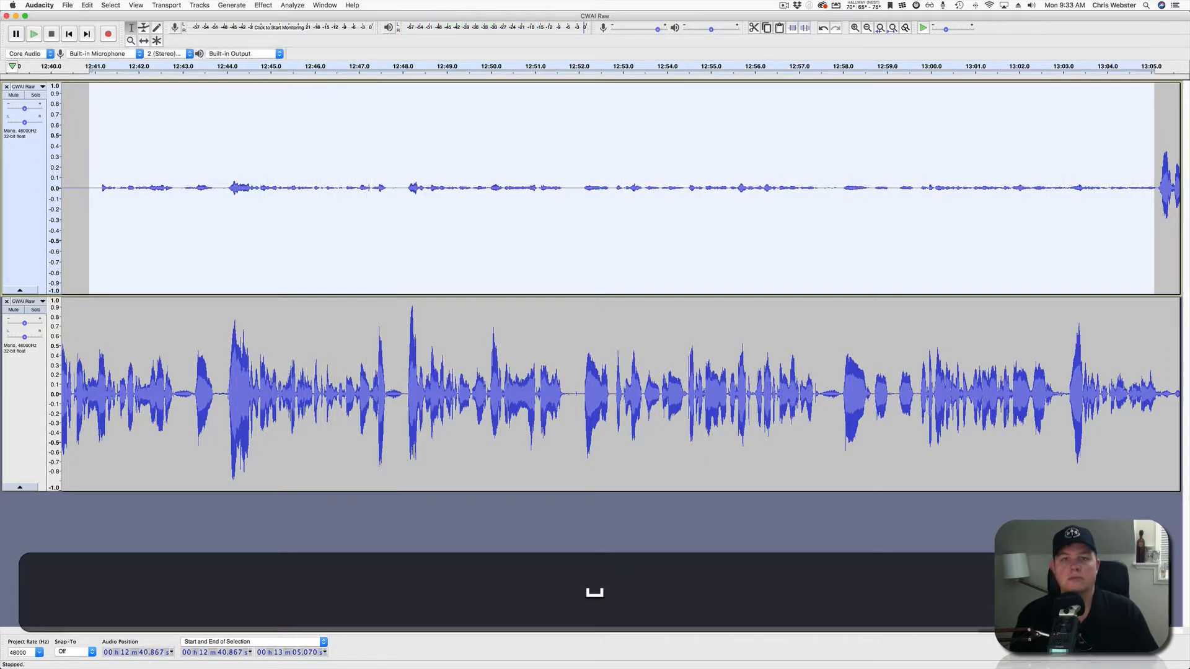
pyautogui.click(804, 27)
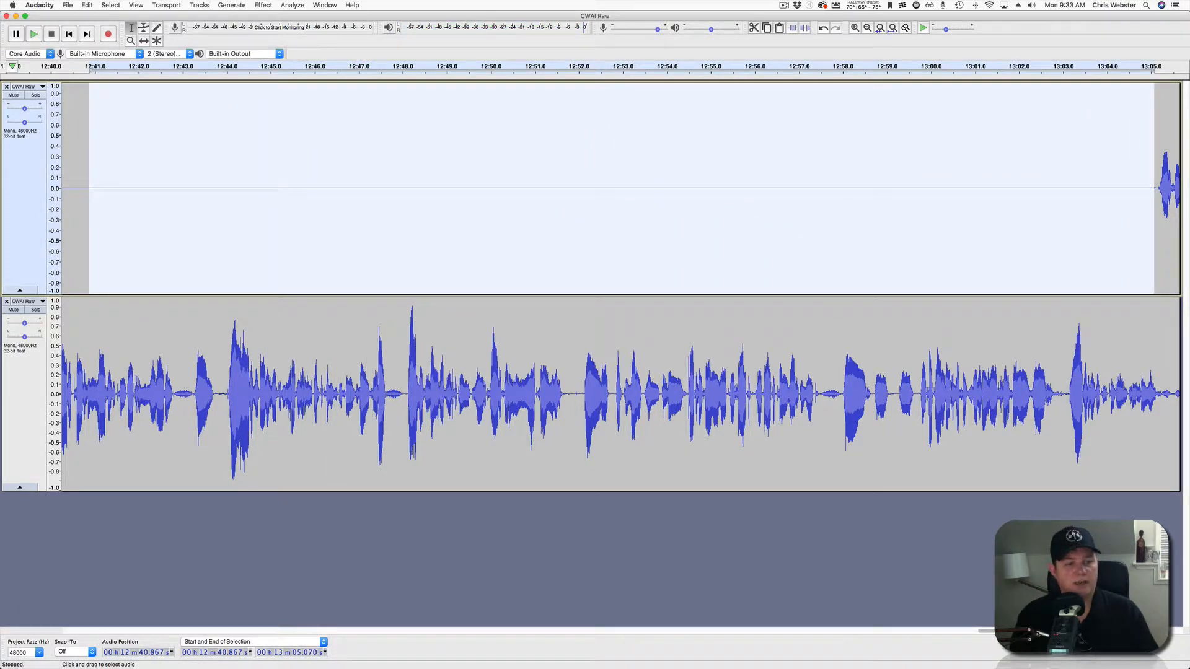
# Delete the short pause near 12:43 from both tracks and replay from 12:42.06.
pyautogui.moveTo(212, 353); pyautogui.dragTo(197, 248)
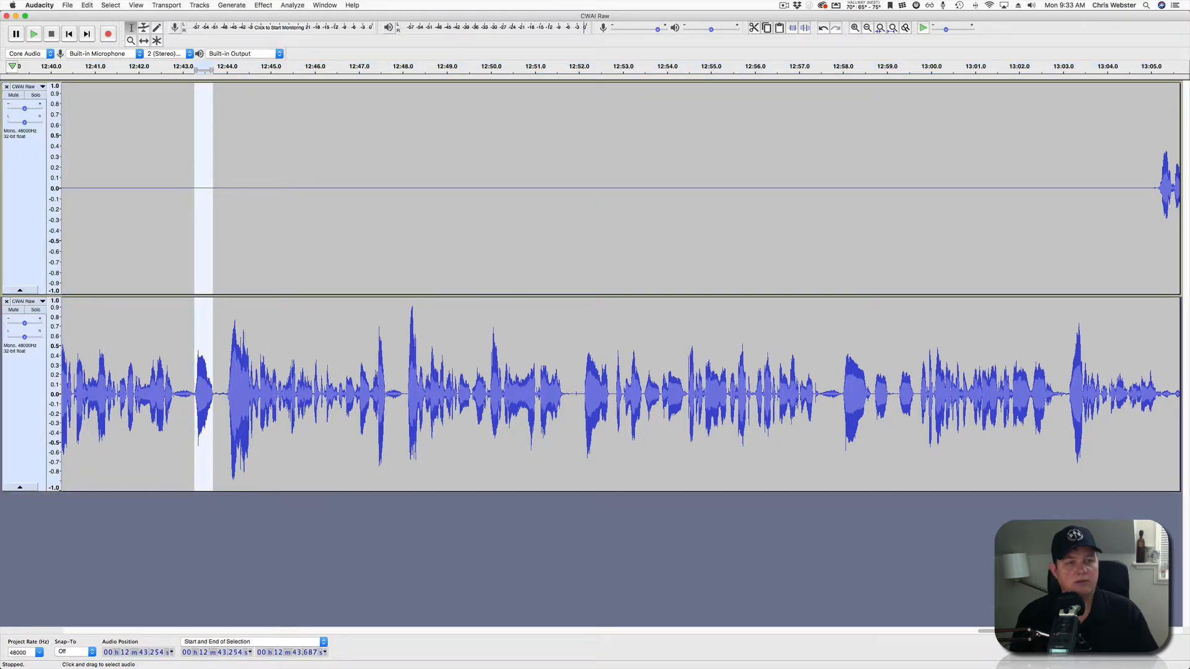
pyautogui.press('BackSpace')
pyautogui.click(142, 248)
pyautogui.press('space')
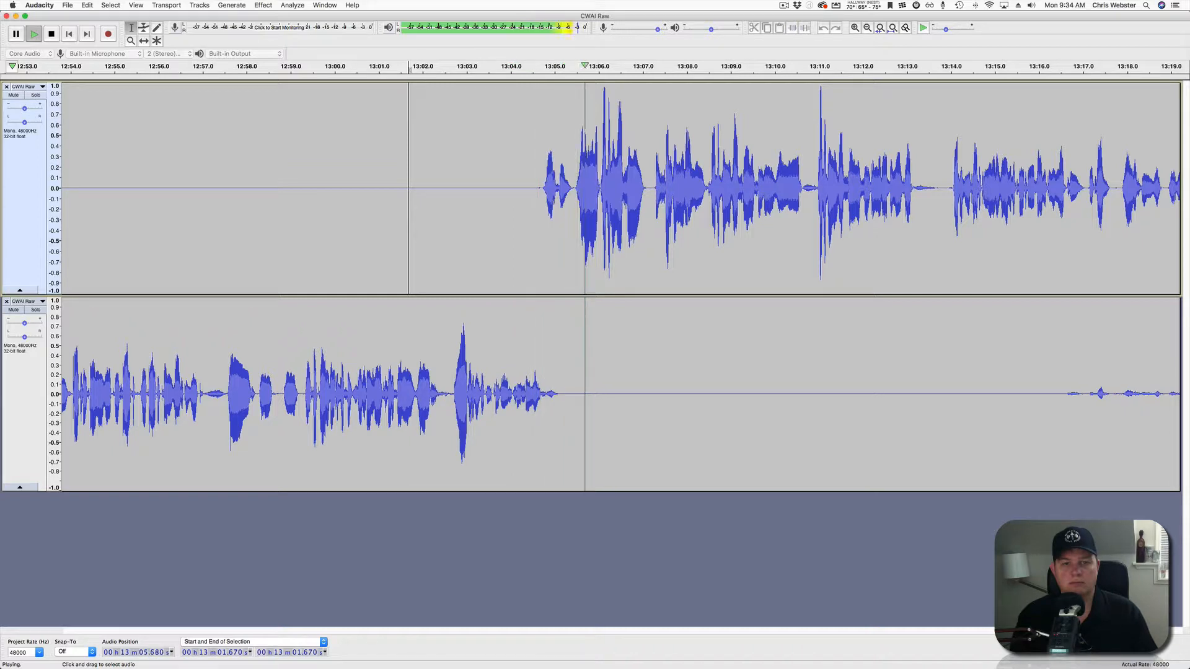
# Silence the lower track from 13:15.9 to 13:32.5 with Cmd+L, then replay from 13:30.55.
pyautogui.hscroll(7, 619, 285)
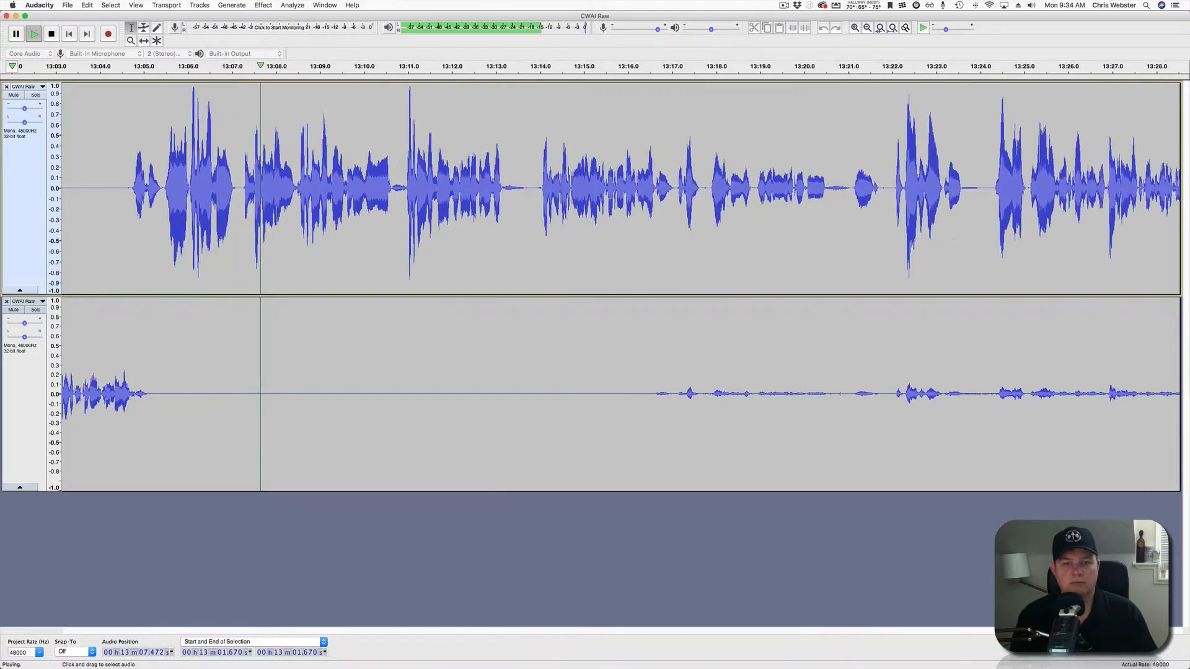
pyautogui.moveTo(623, 397); pyautogui.dragTo(1054, 396)
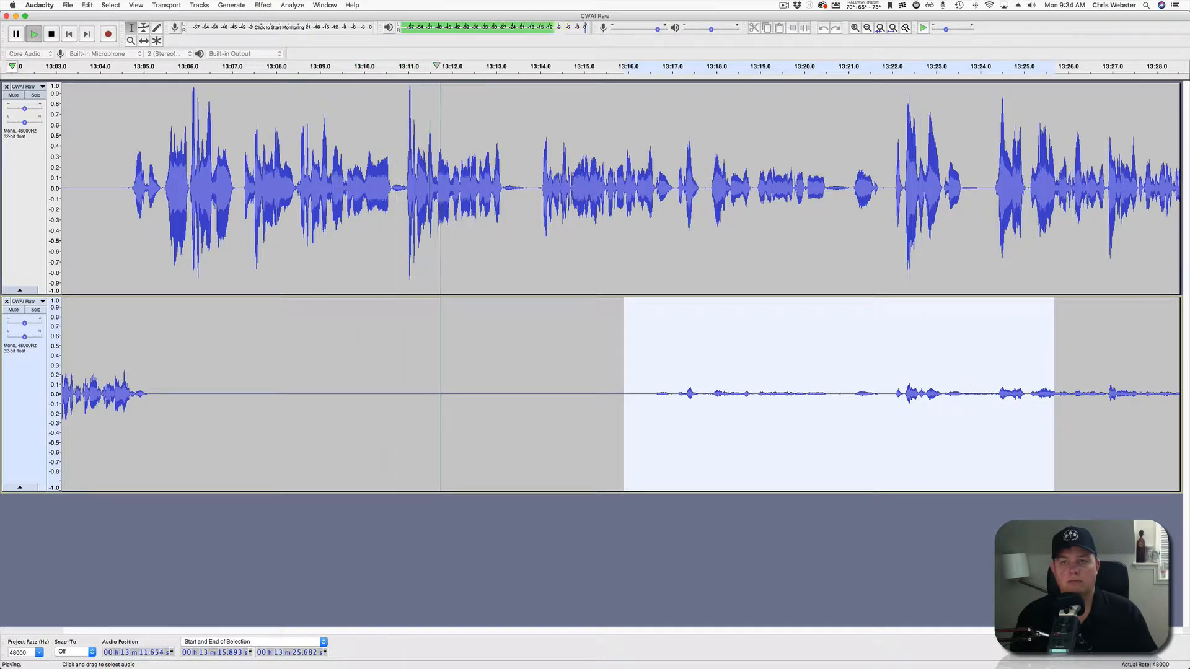
pyautogui.hscroll(10, 595, 285)
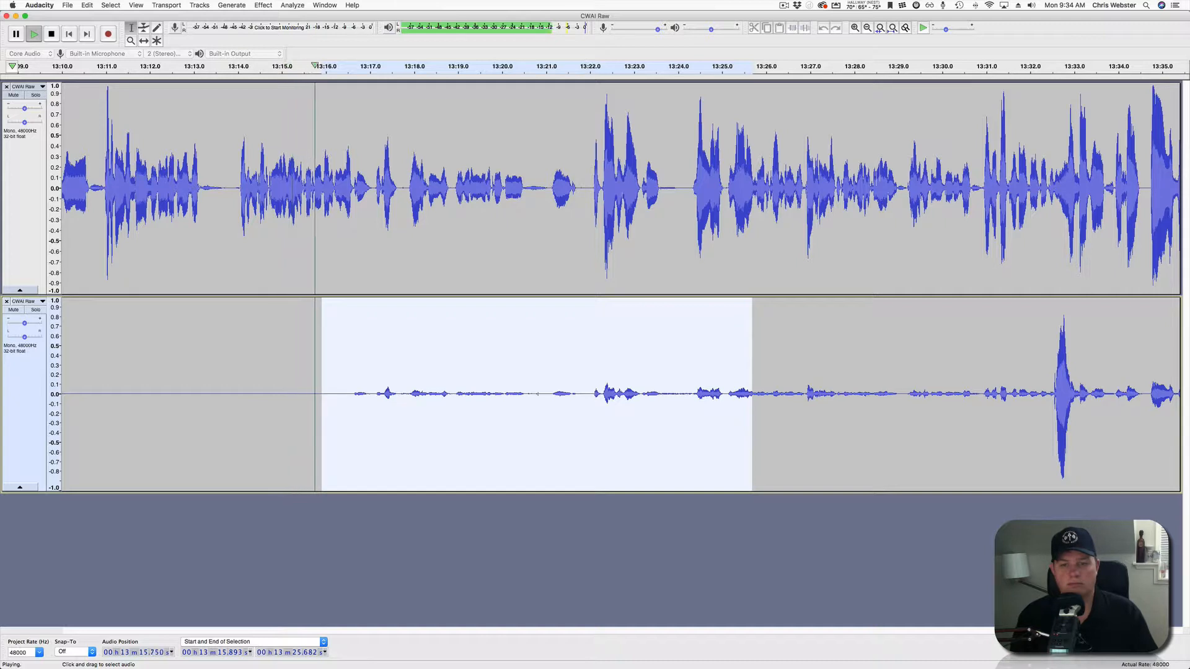
pyautogui.moveTo(751, 394); pyautogui.dragTo(1051, 394)
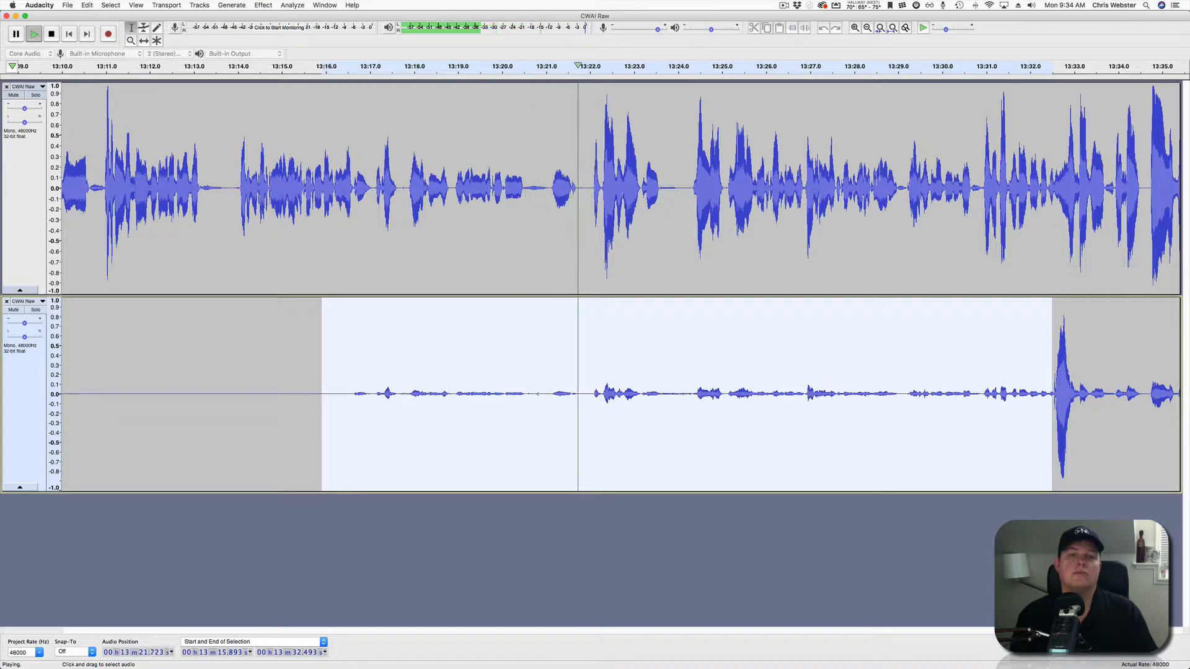
pyautogui.hscroll(10, 620, 393)
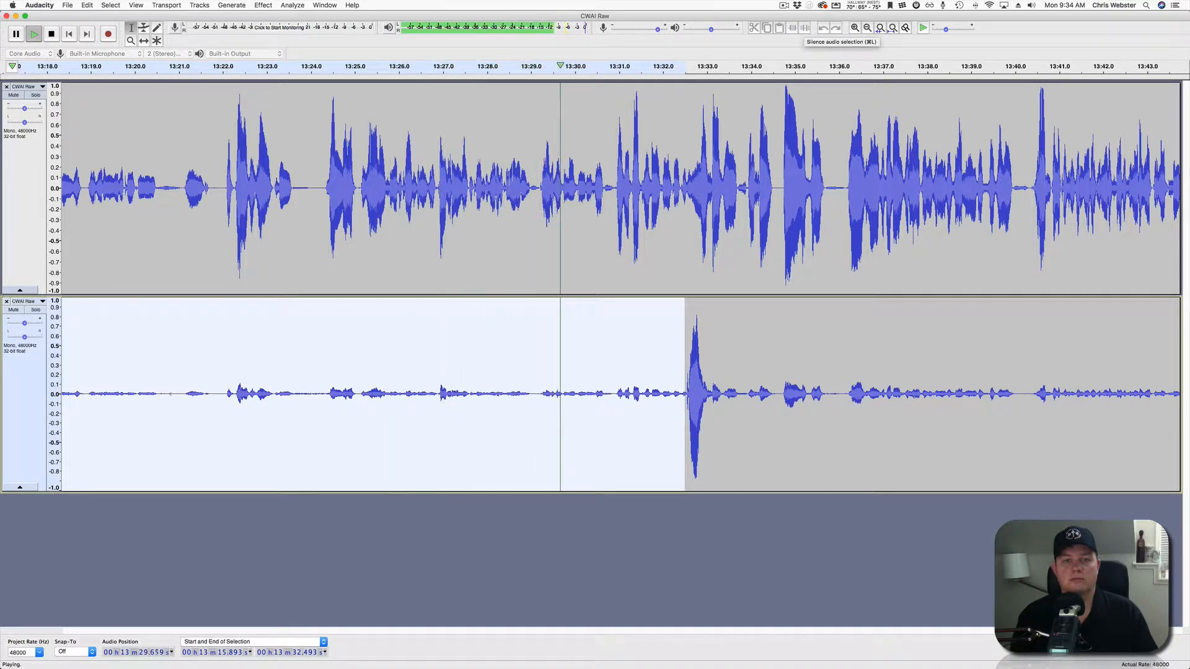
pyautogui.press('space')
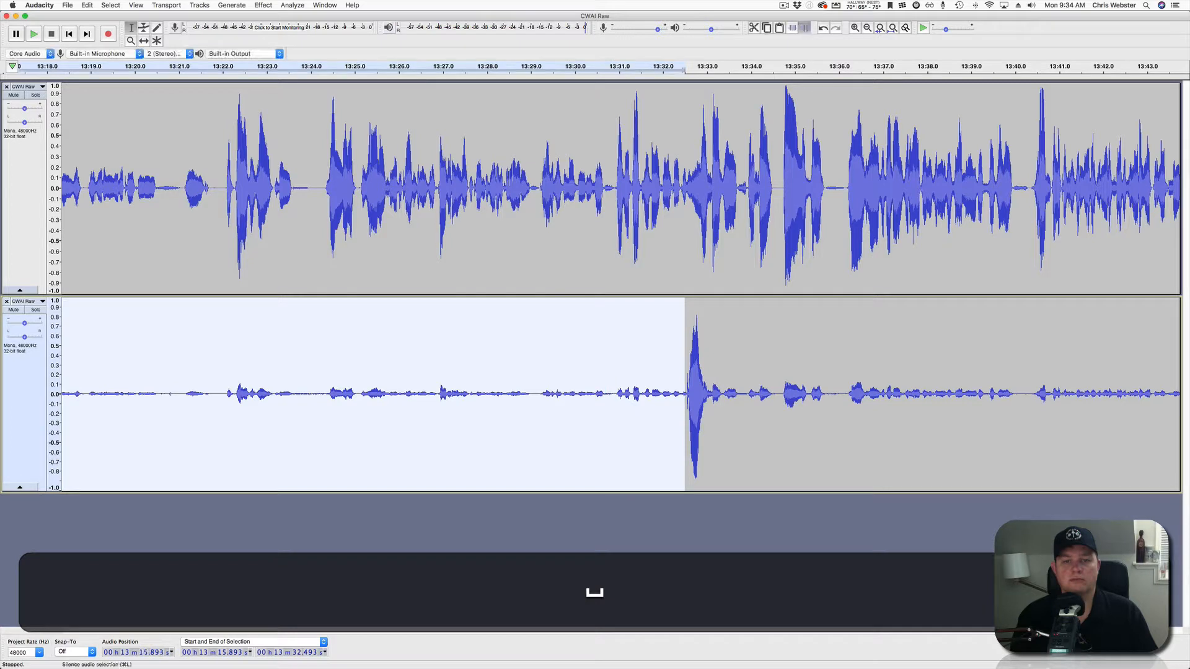
pyautogui.press('super+l')
pyautogui.click(599, 394)
pyautogui.press('space')
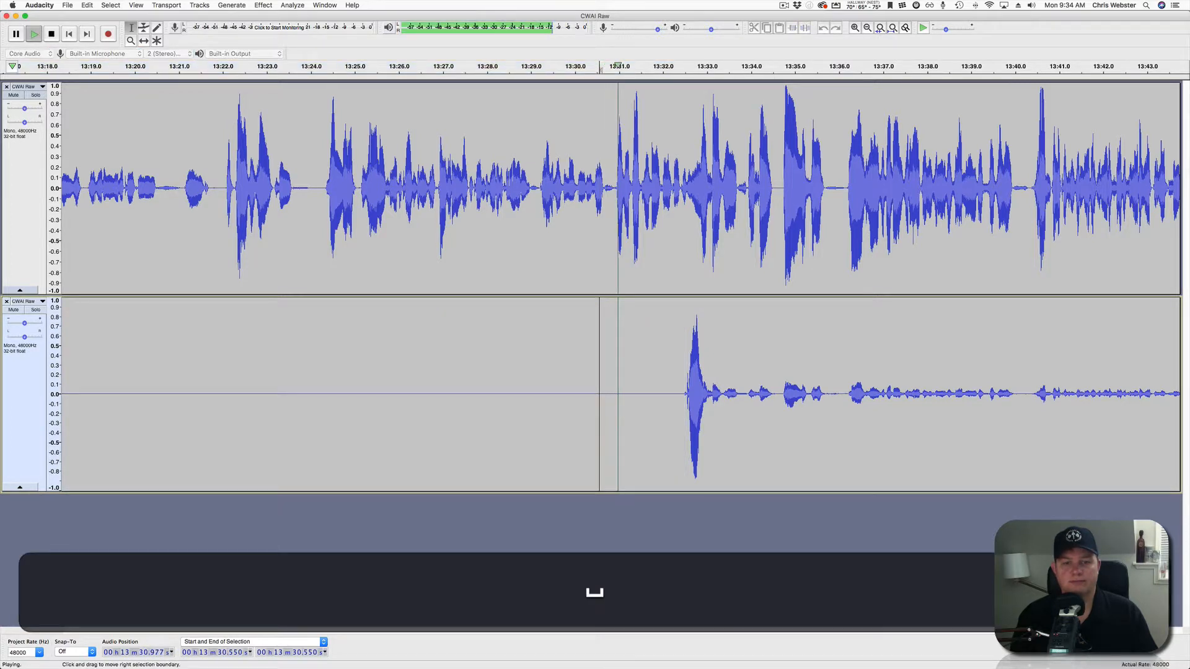
pyautogui.hscroll(5, 598, 394)
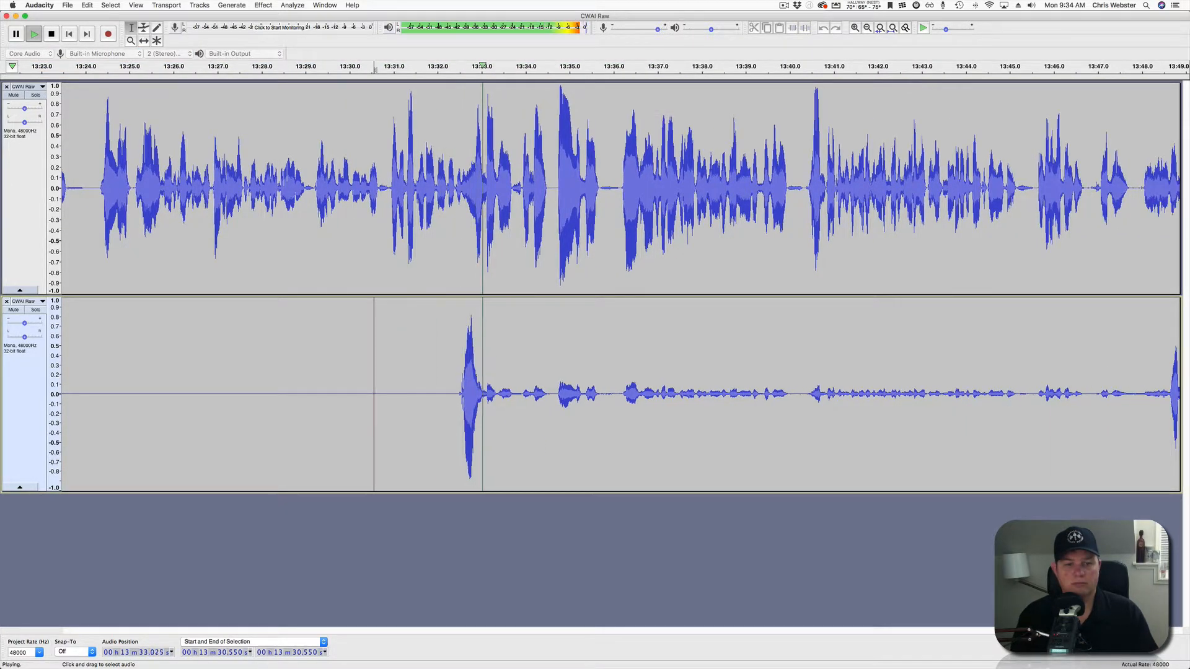
# Silence the lower track's bleed from 13:33.4 to 13:48.6, then play from 13:50.04.
pyautogui.moveTo(497, 396); pyautogui.dragTo(1167, 397)
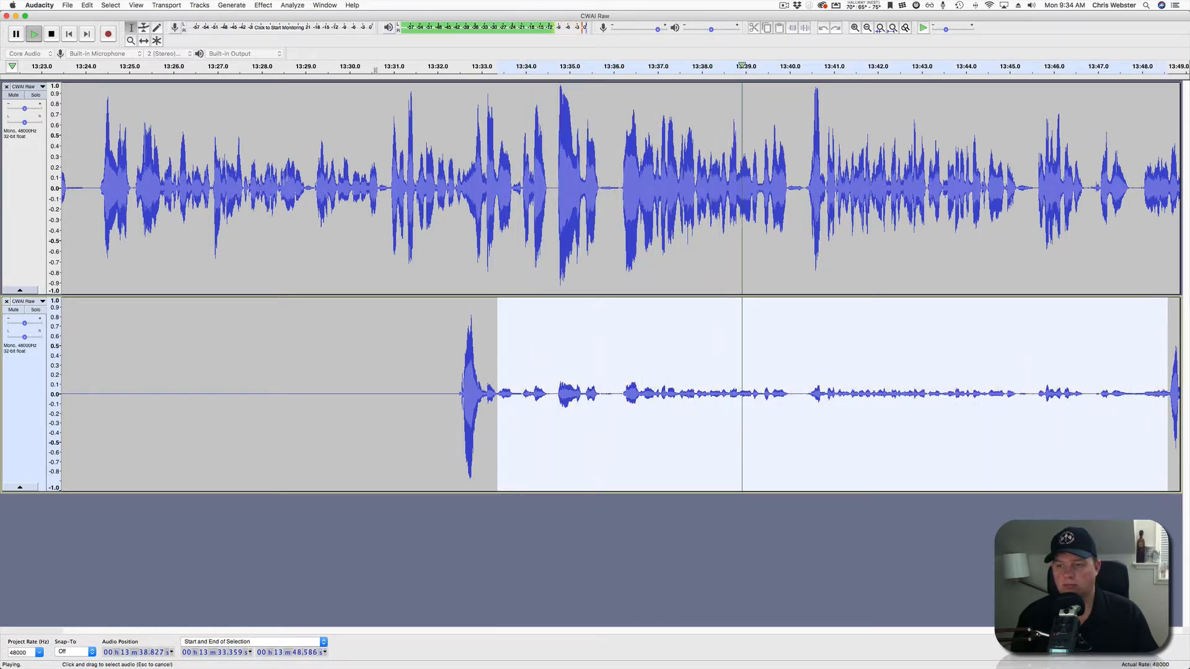
pyautogui.hscroll(10, 619, 285)
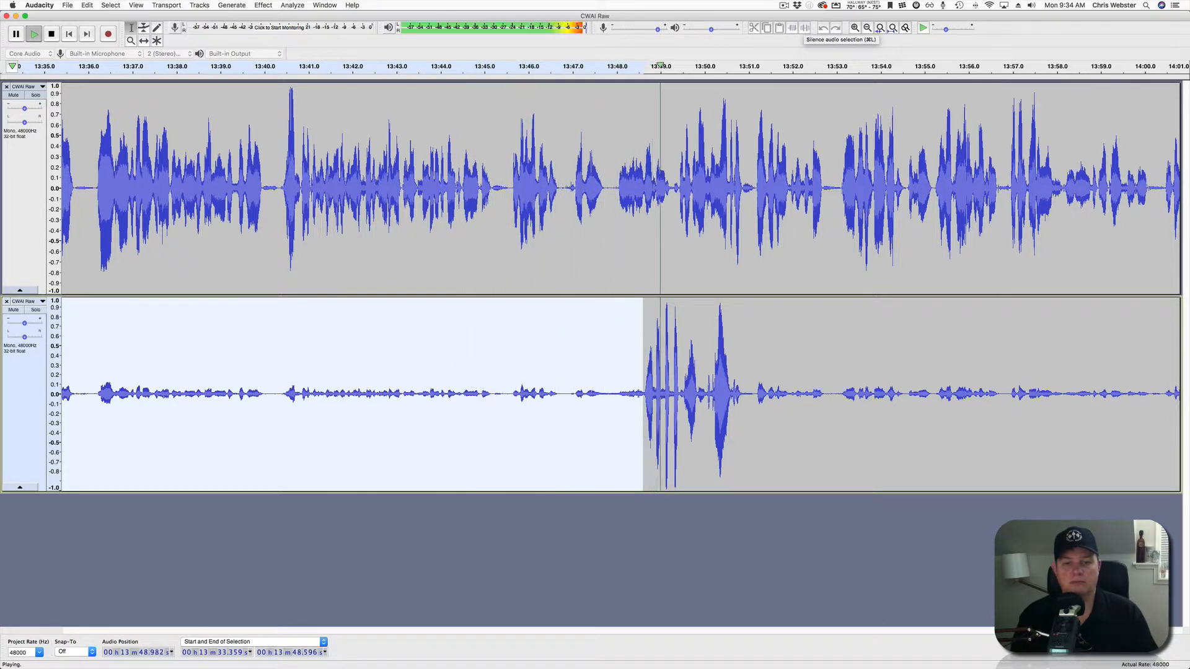
pyautogui.press('space')
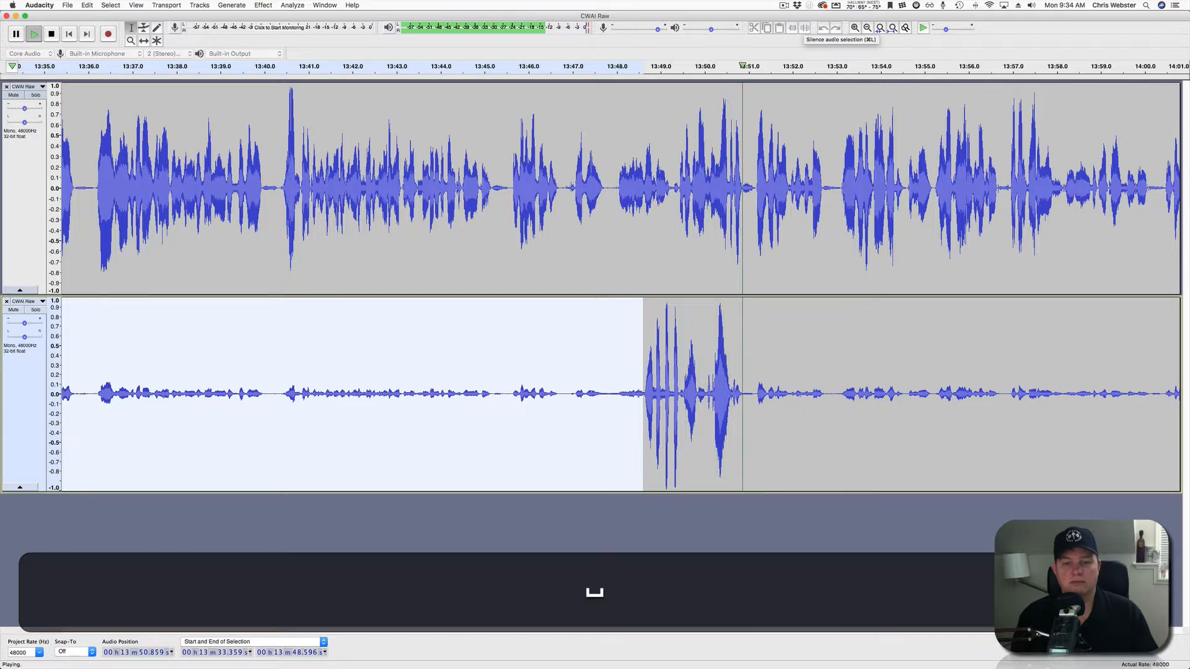
pyautogui.click(805, 28)
pyautogui.click(706, 397)
pyautogui.press('space')
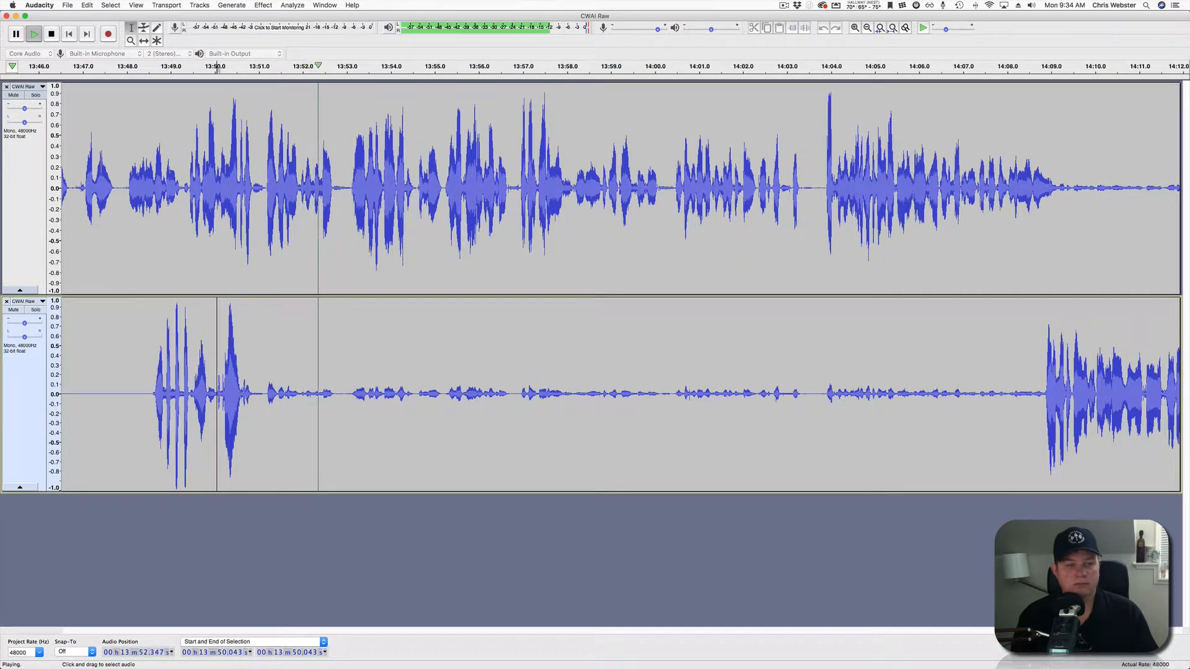
# Select the lower track from 13:51.1 to 14:08.8 and audition from 13:51.93.
pyautogui.moveTo(263, 396); pyautogui.dragTo(1043, 396)
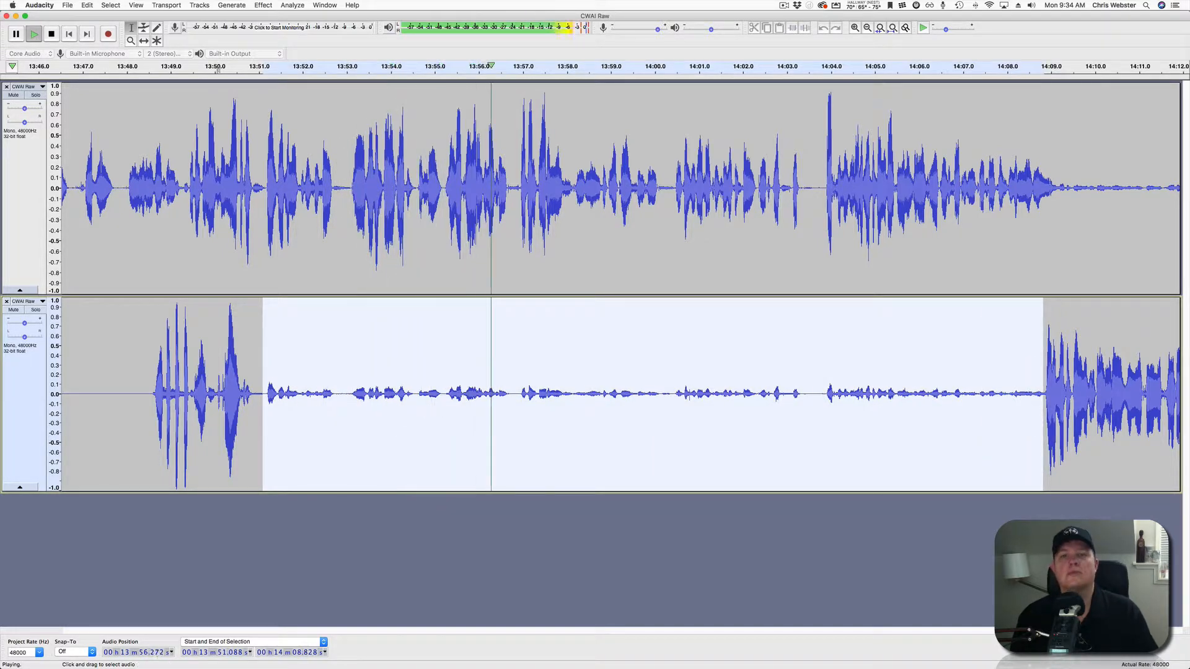
pyautogui.hscroll(4, 620, 347)
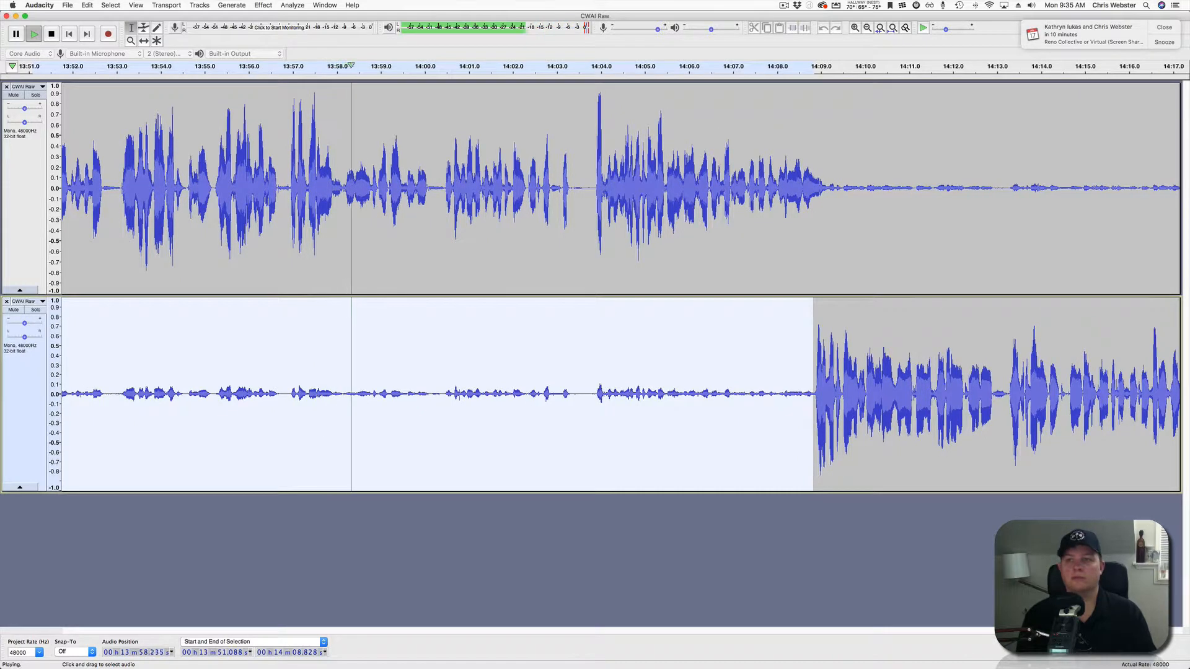
pyautogui.click(1164, 27)
pyautogui.press('space')
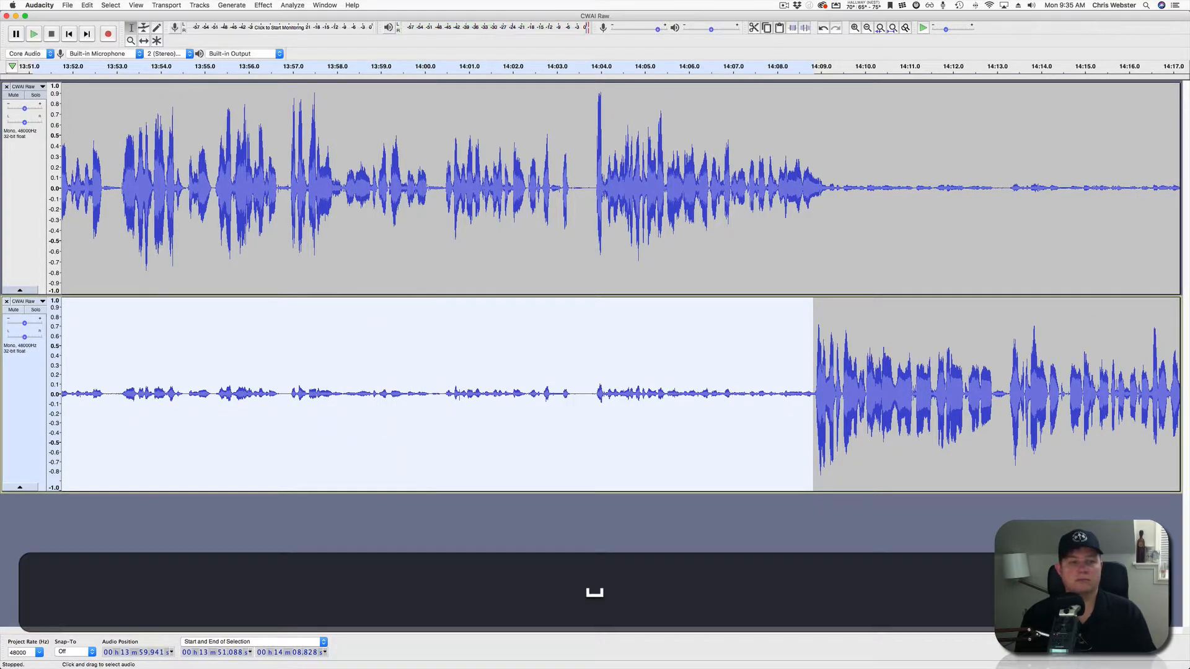
pyautogui.click(250, 397)
pyautogui.hscroll(-5, 619, 285)
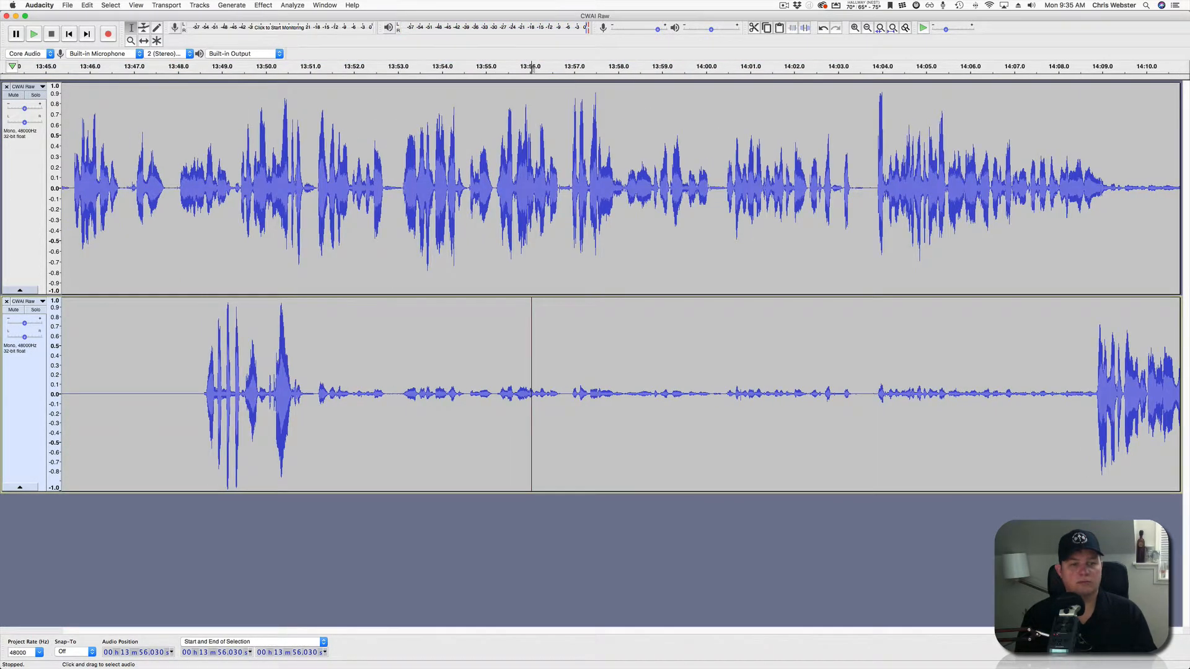
pyautogui.click(351, 397)
pyautogui.press('space')
pyautogui.hscroll(5, 620, 285)
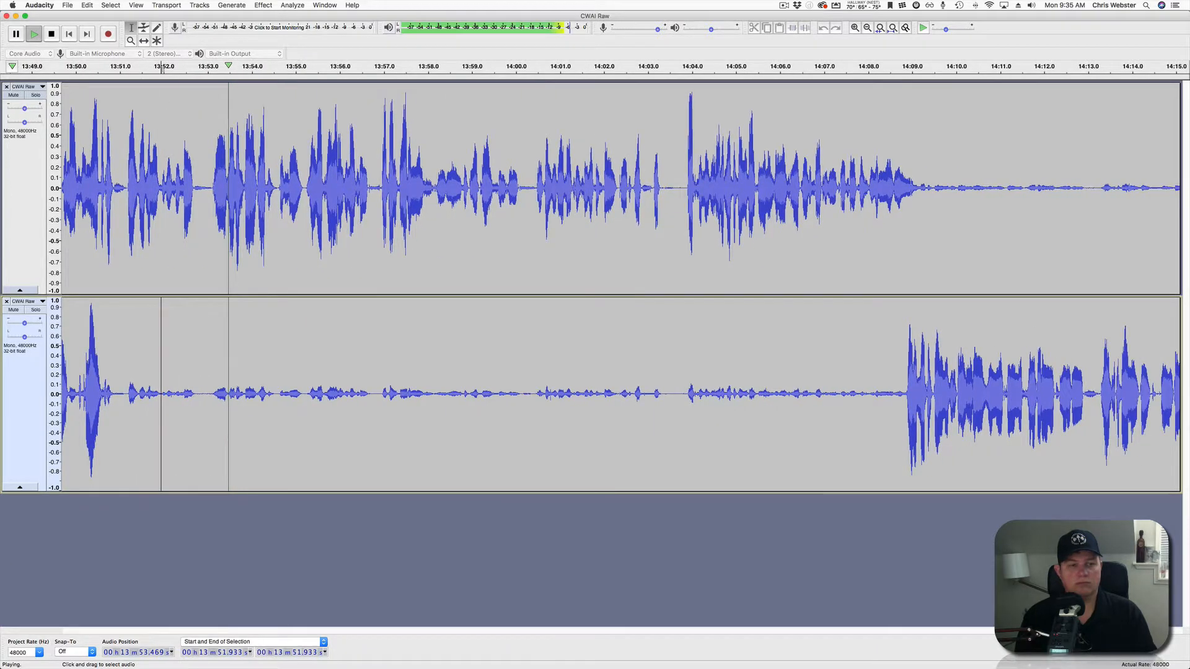
pyautogui.hscroll(-5, 619, 285)
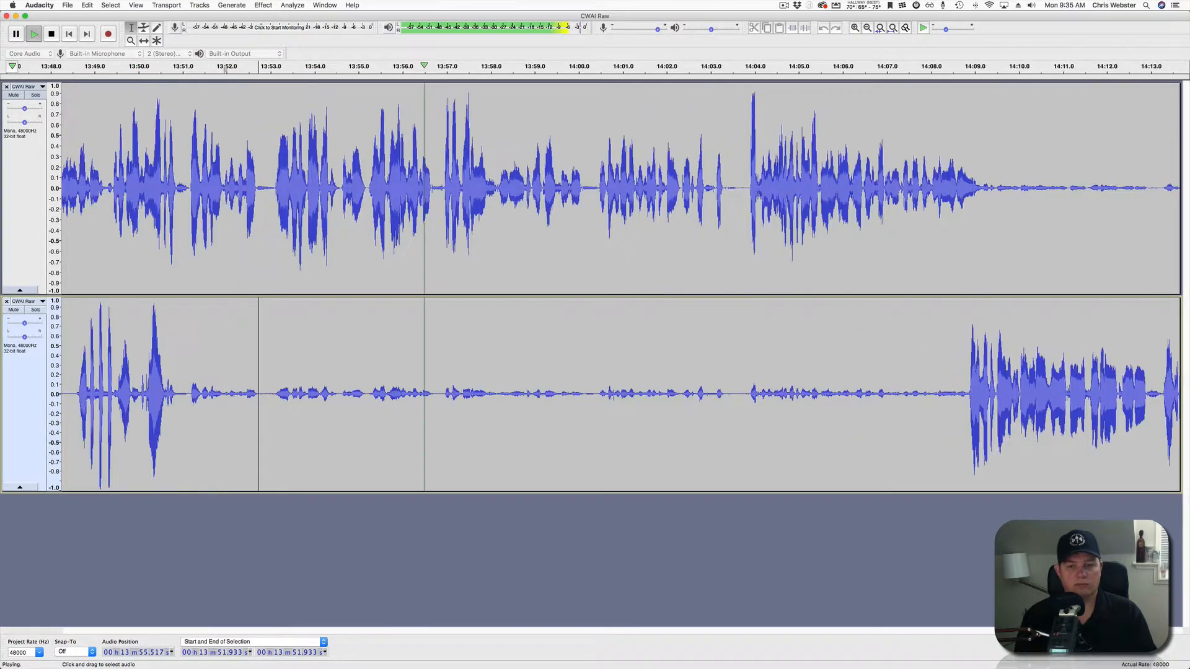
# Silence the lower track from 13:51 to 14:08.6 with Cmd+L, then play from 14:08.0.
pyautogui.moveTo(270, 396); pyautogui.dragTo(1053, 396)
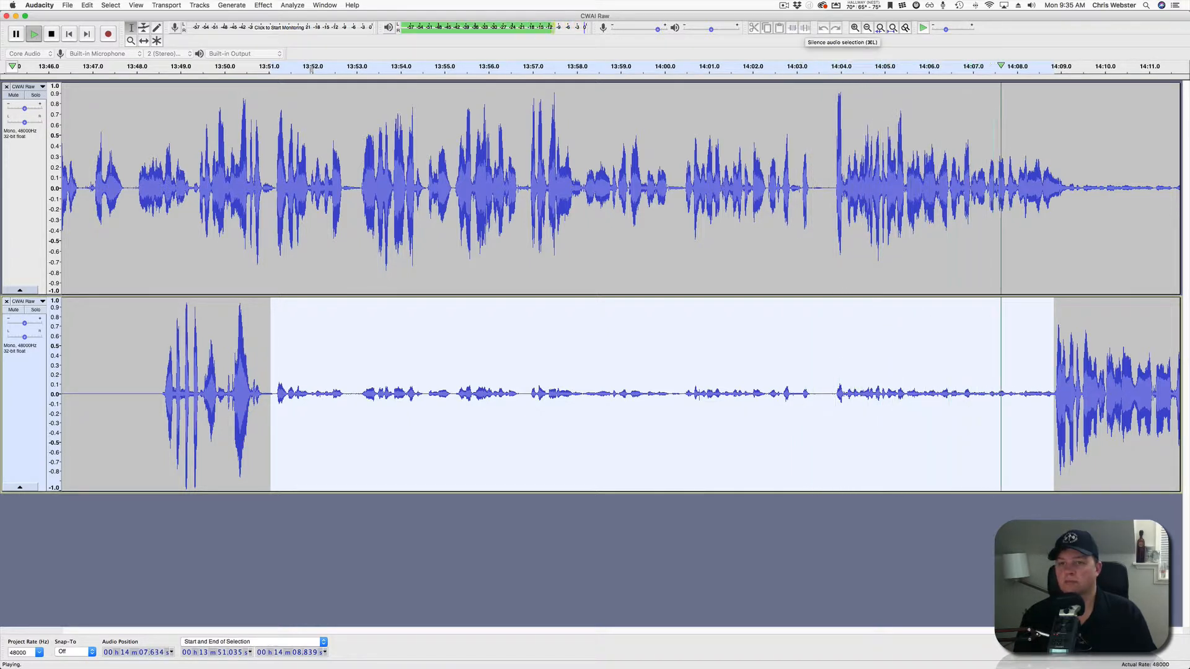
pyautogui.press('super+l')
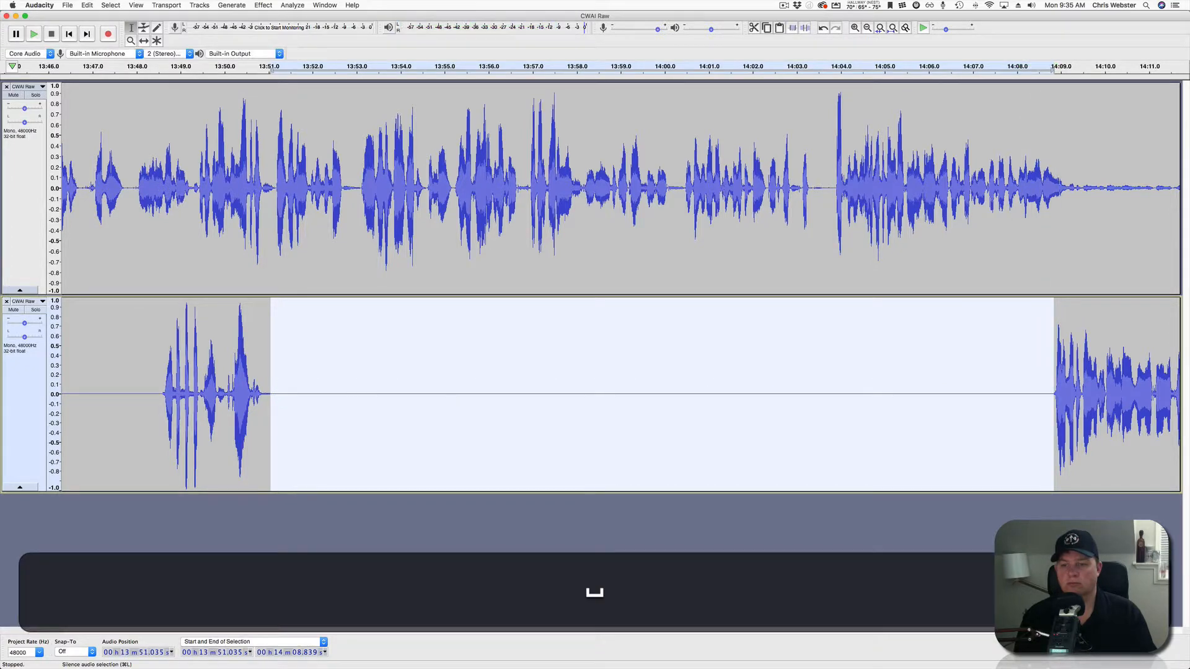
pyautogui.hscroll(3, 595, 285)
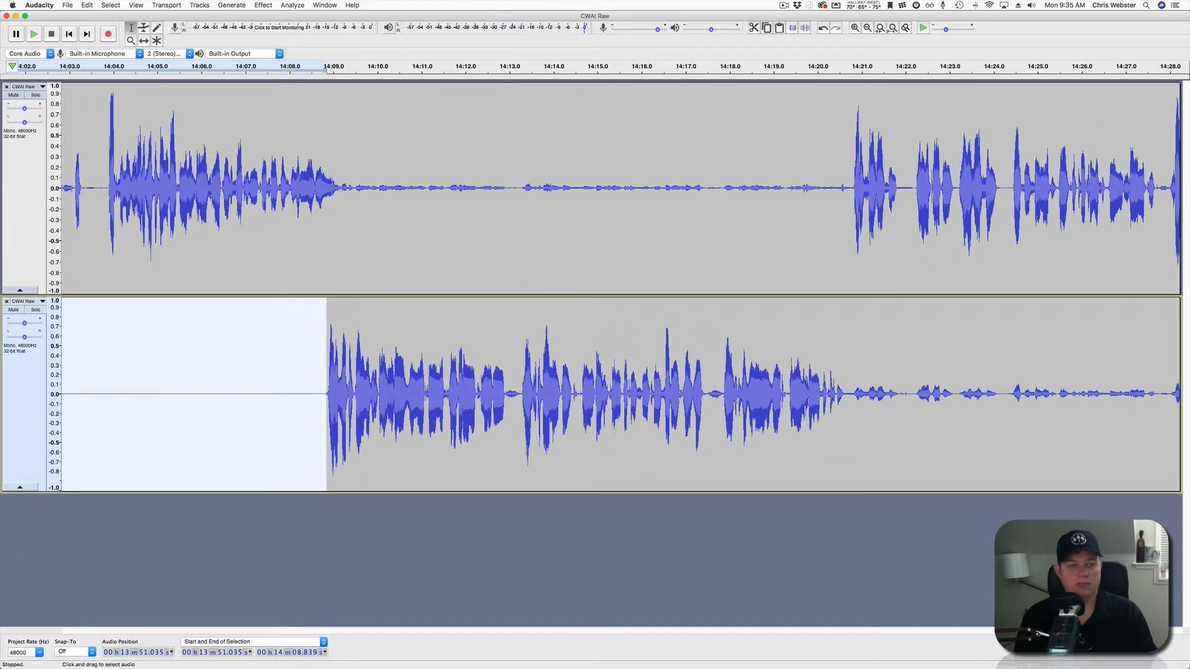
pyautogui.click(290, 397)
pyautogui.press('space')
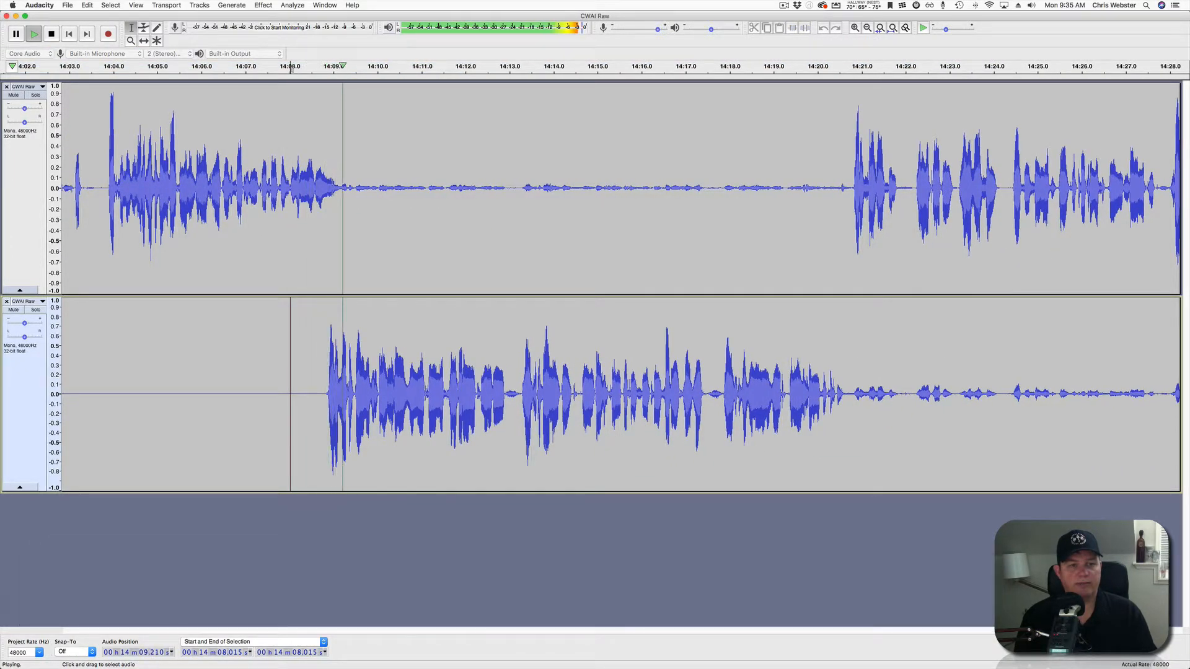
# Silence the upper track's quiet stretch from 14:09.3 and replay from 14:20.222.
pyautogui.moveTo(348, 186); pyautogui.dragTo(849, 186)
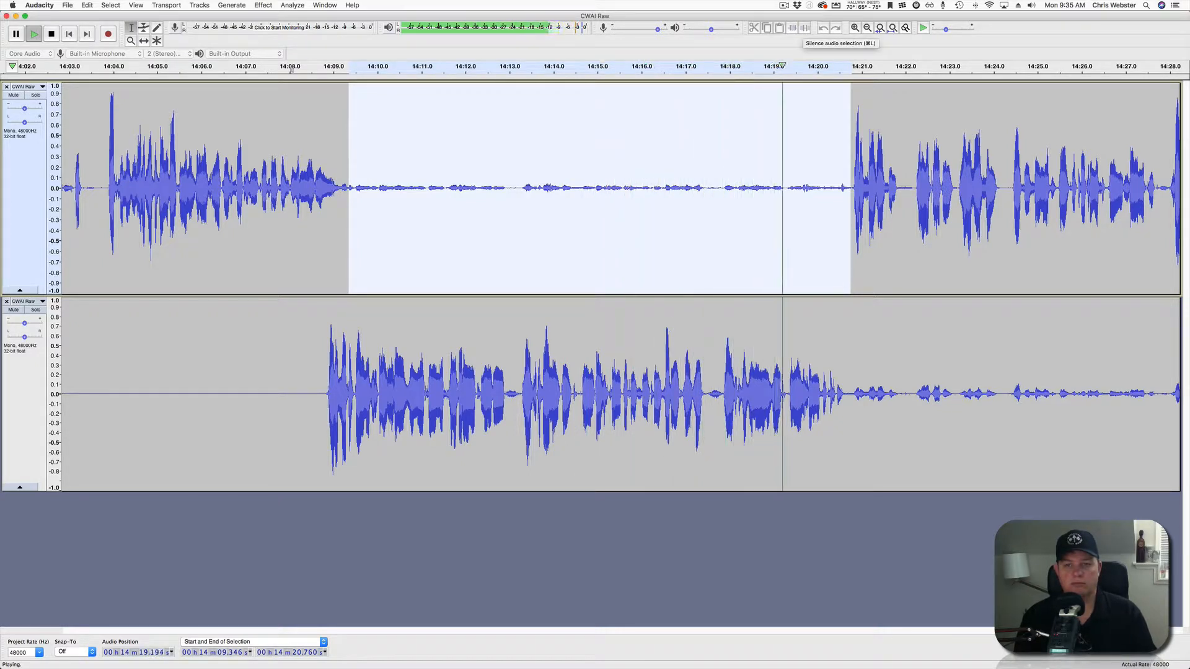
pyautogui.press('space')
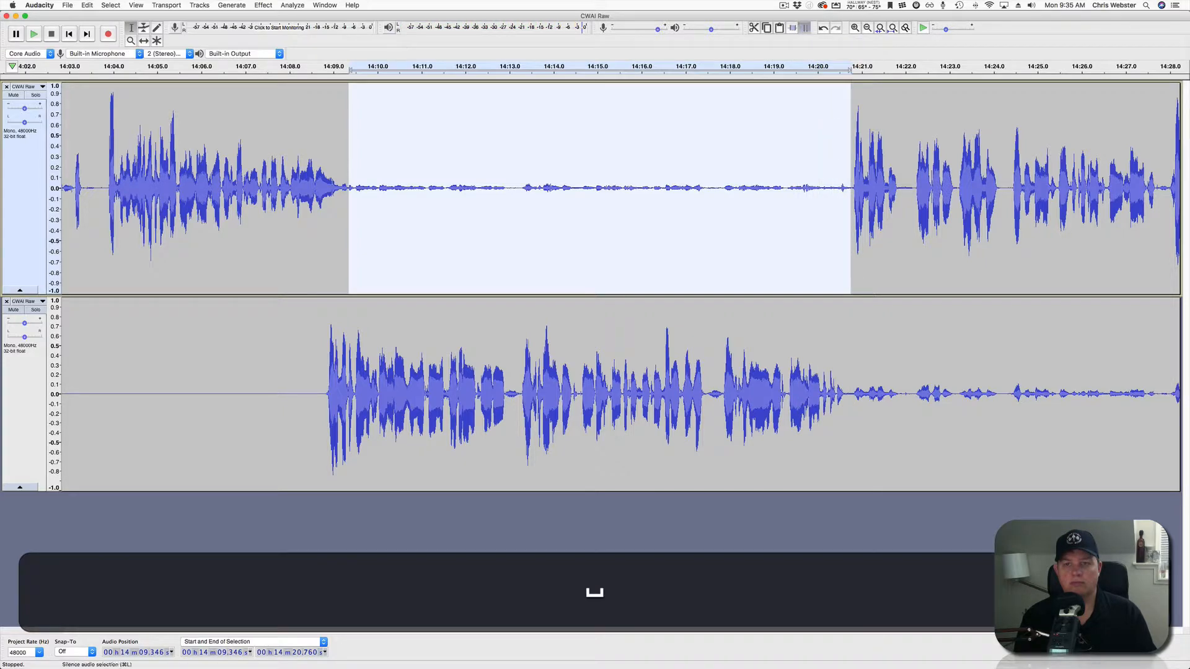
pyautogui.click(805, 27)
pyautogui.click(828, 155)
pyautogui.press('space')
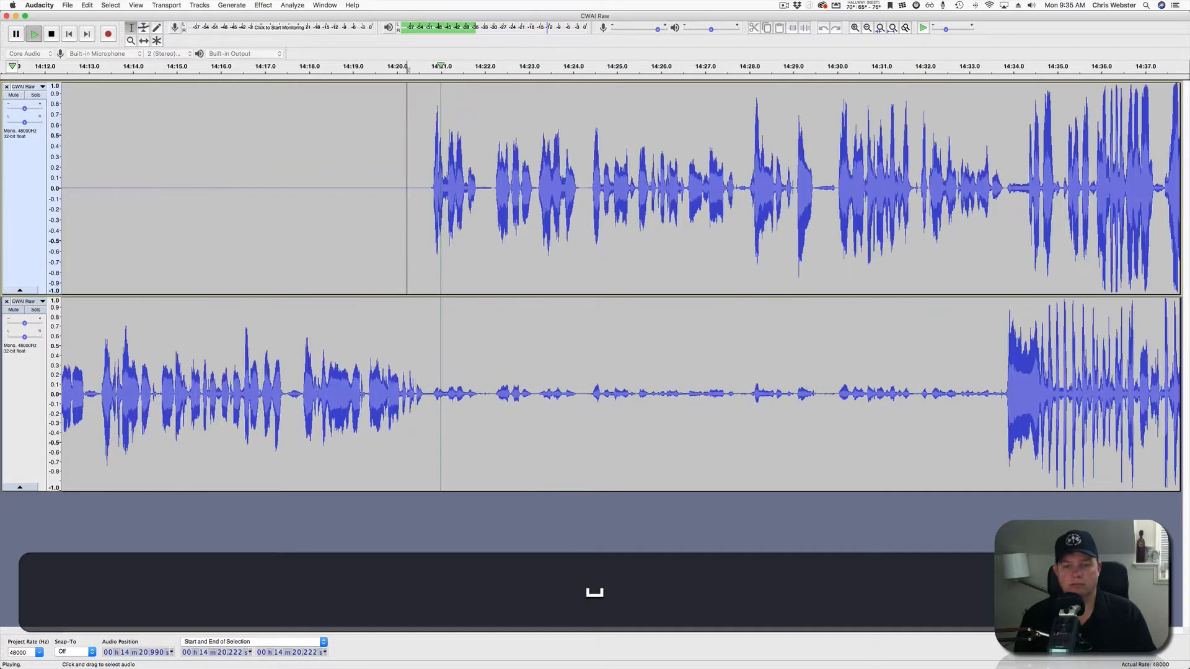
# Silence the lower track's bleed from 14:20.7 to 14:33.6 and resume playback from 14:24.129.
pyautogui.moveTo(429, 390); pyautogui.dragTo(1004, 391)
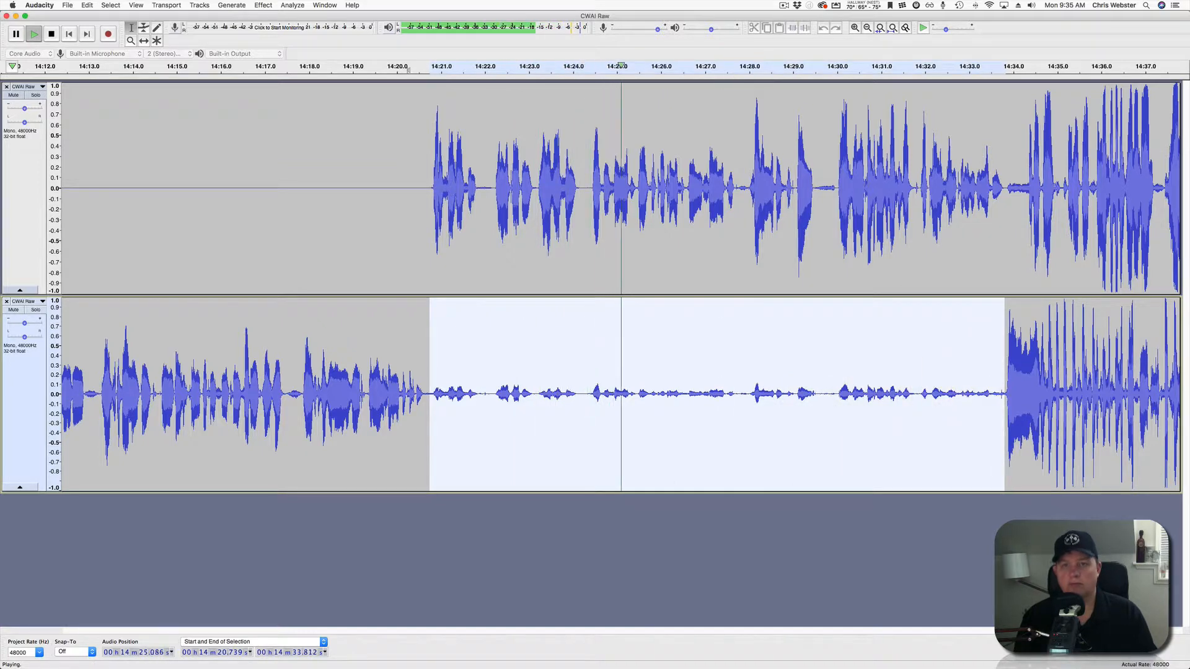
pyautogui.press('space')
pyautogui.click(804, 27)
pyautogui.click(578, 186)
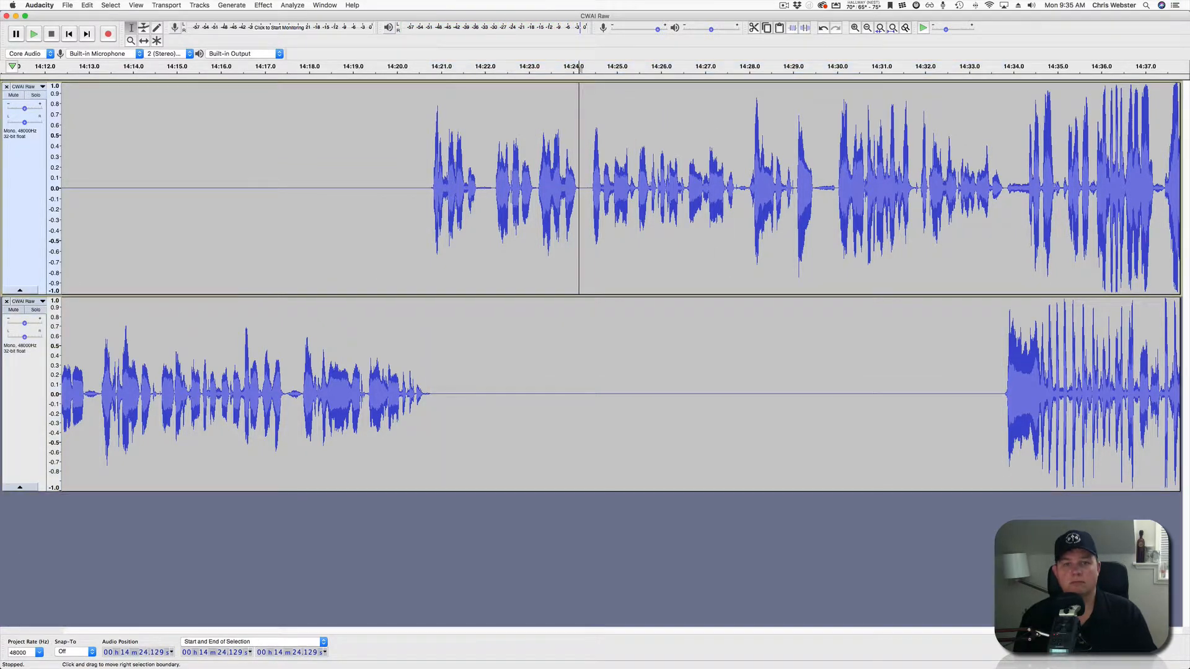
pyautogui.press('space')
pyautogui.hscroll(3, 579, 186)
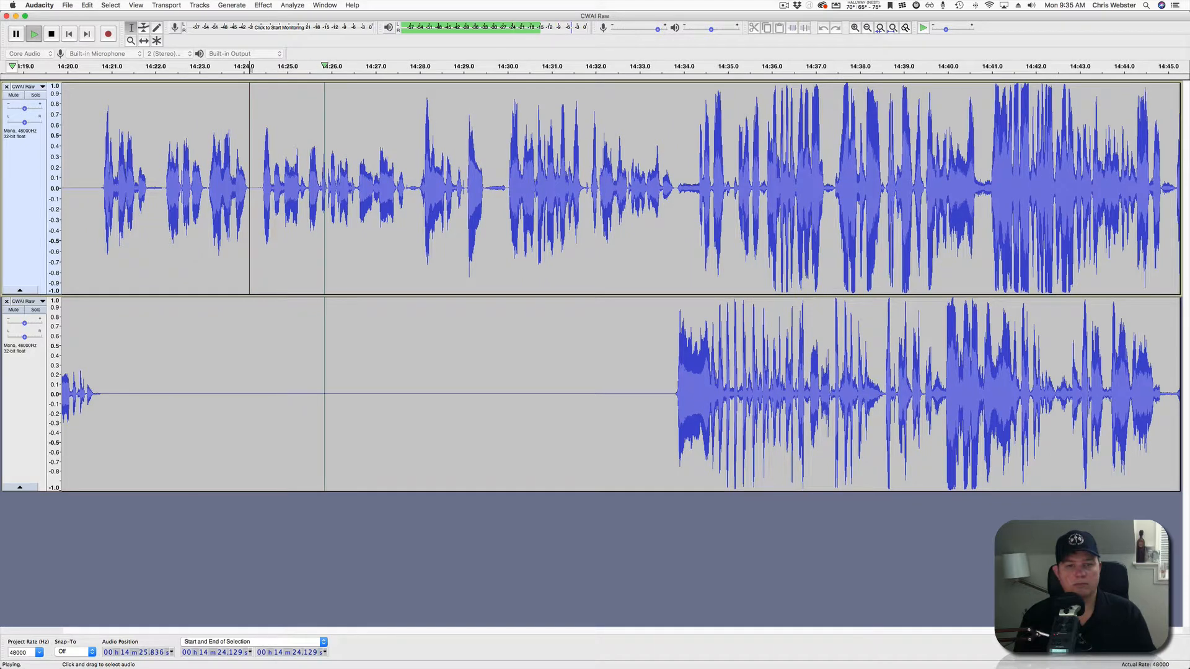
pyautogui.scroll(-2, 579, 186)
pyautogui.hscroll(5, 578, 186)
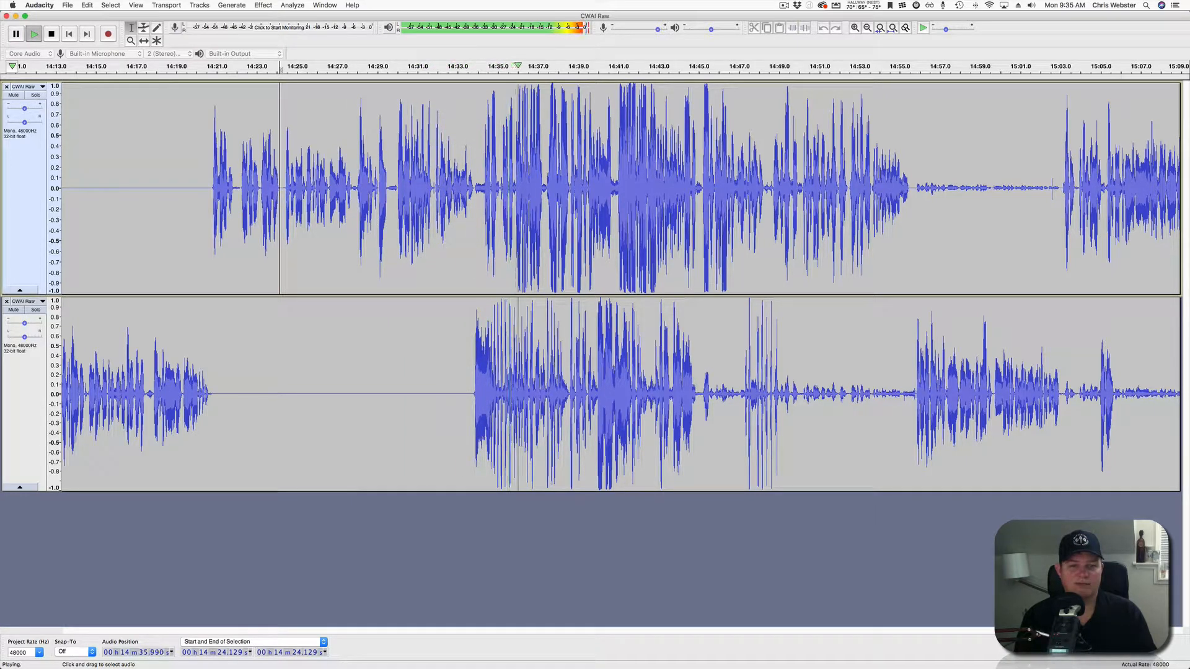
pyautogui.scroll(3, 564, 286)
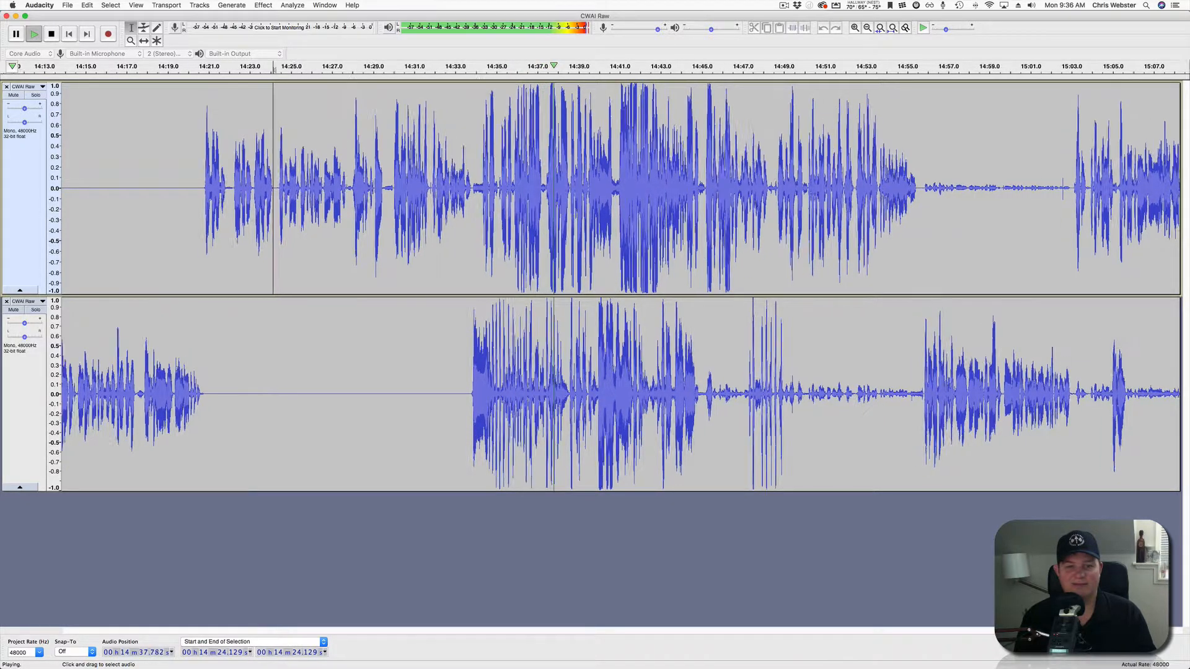
pyautogui.hscroll(5, 564, 287)
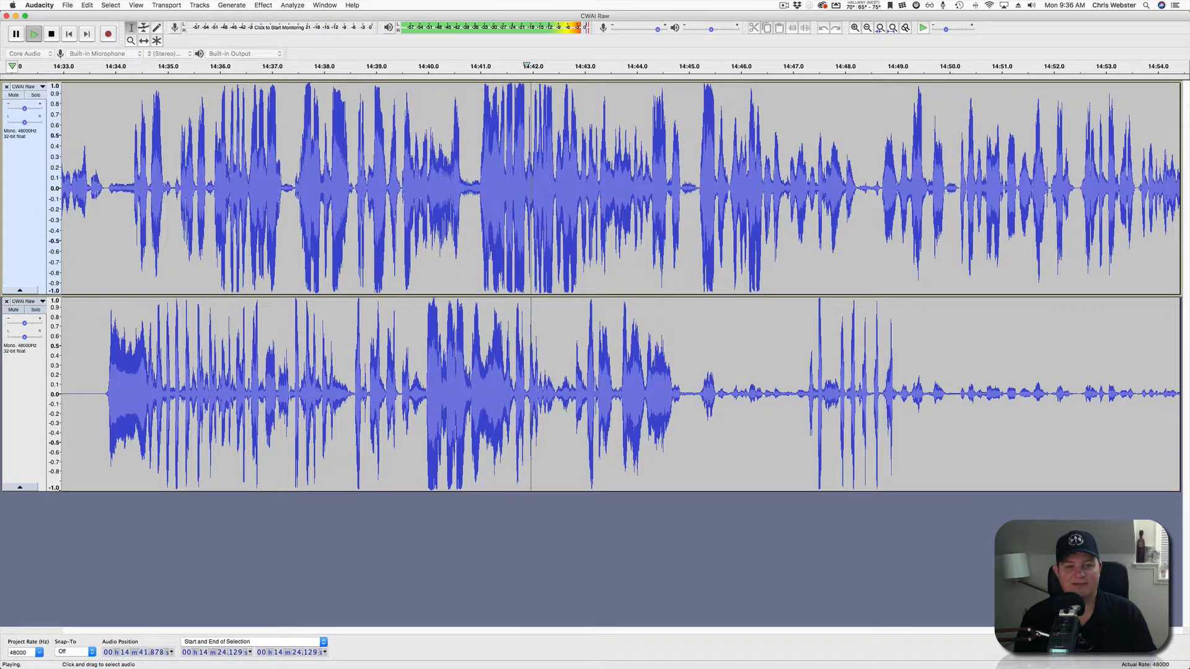
pyautogui.hscroll(3, 563, 287)
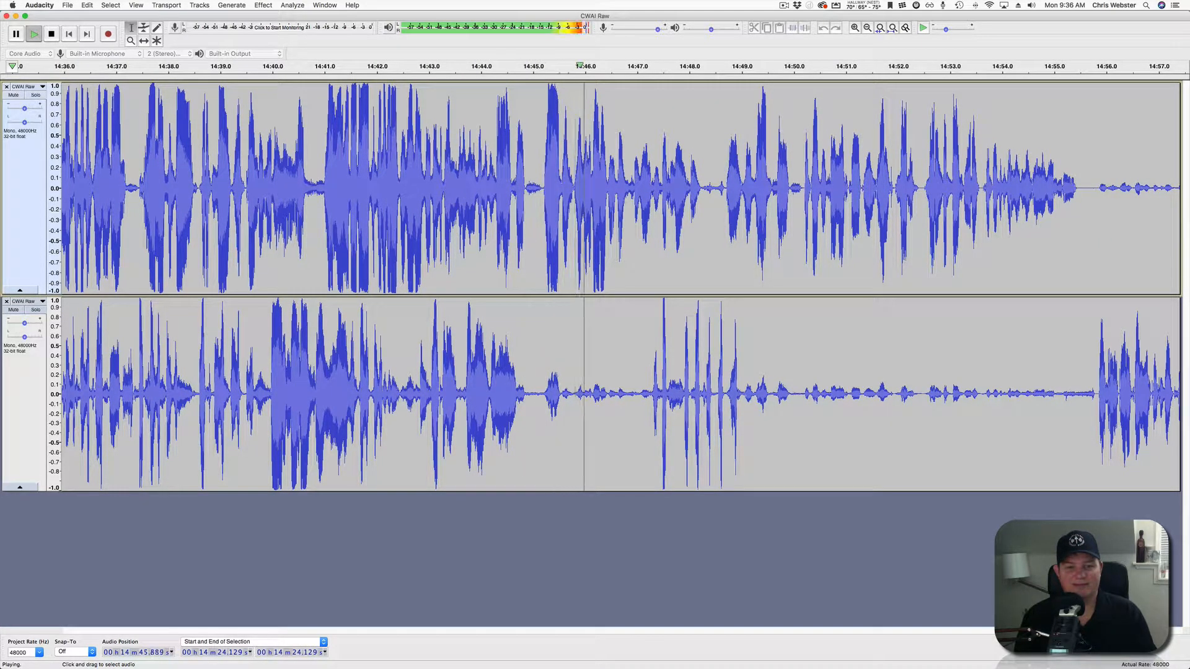
# Silence the lower track at 14:45.5–14:47.2 and resume playback from 14:47.408.
pyautogui.moveTo(562, 393); pyautogui.dragTo(647, 393)
pyautogui.press('space')
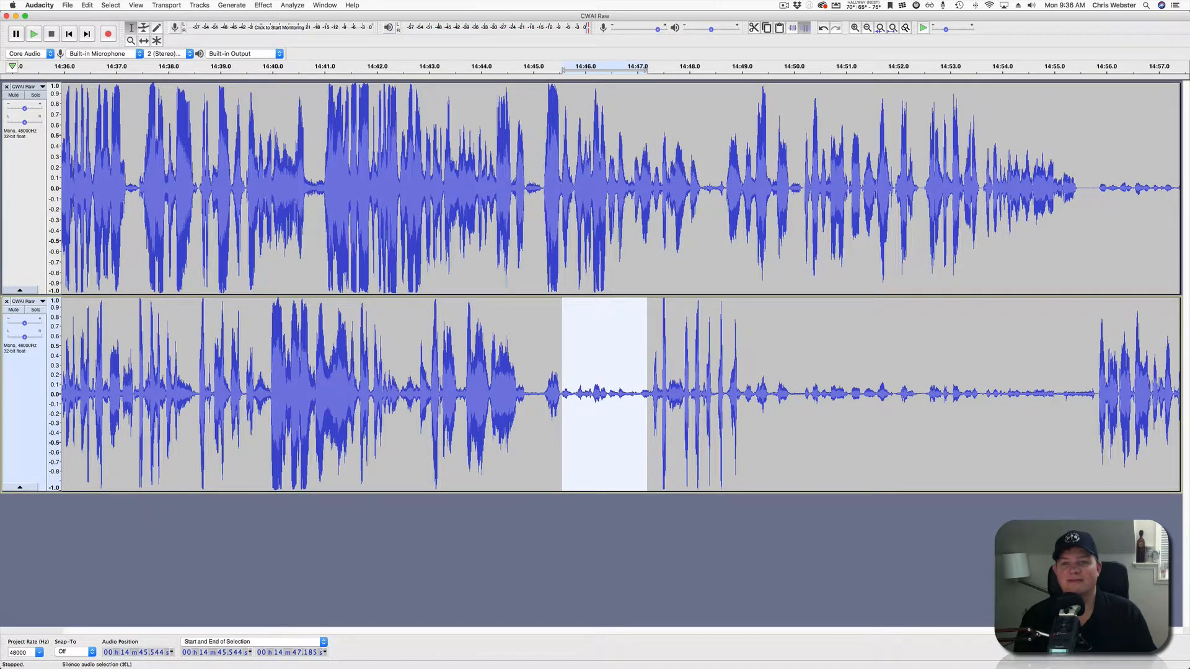
pyautogui.click(805, 27)
pyautogui.moveTo(658, 296); pyautogui.dragTo(658, 297)
pyautogui.click(659, 279)
pyautogui.press('space')
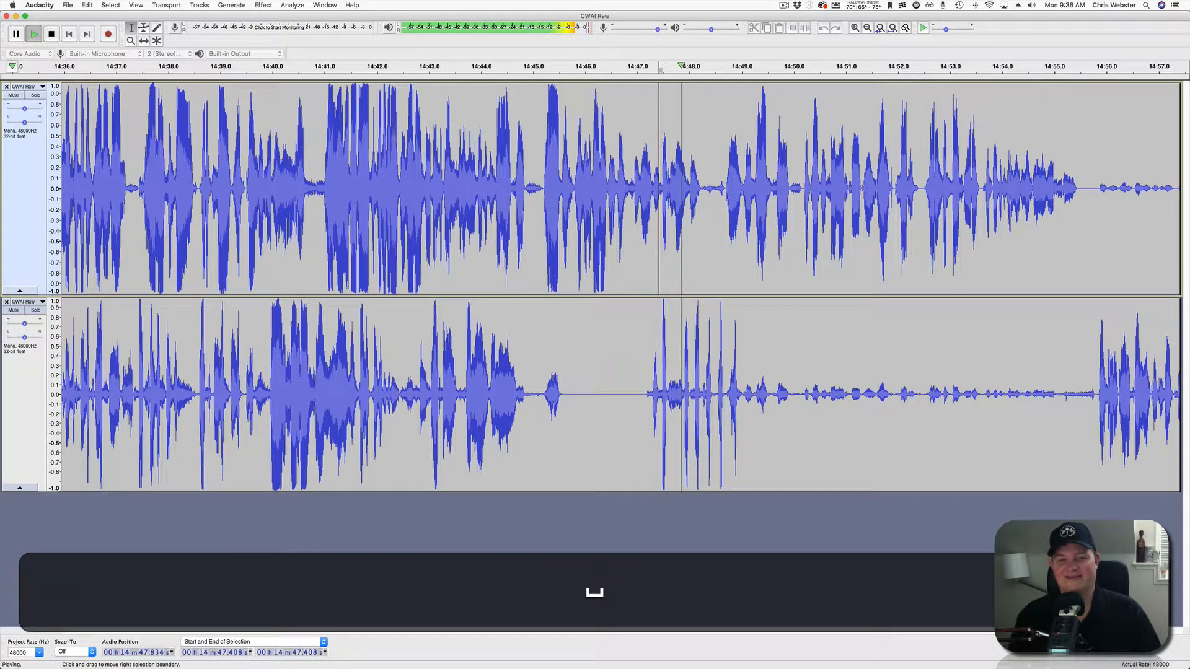
pyautogui.hscroll(5, 619, 285)
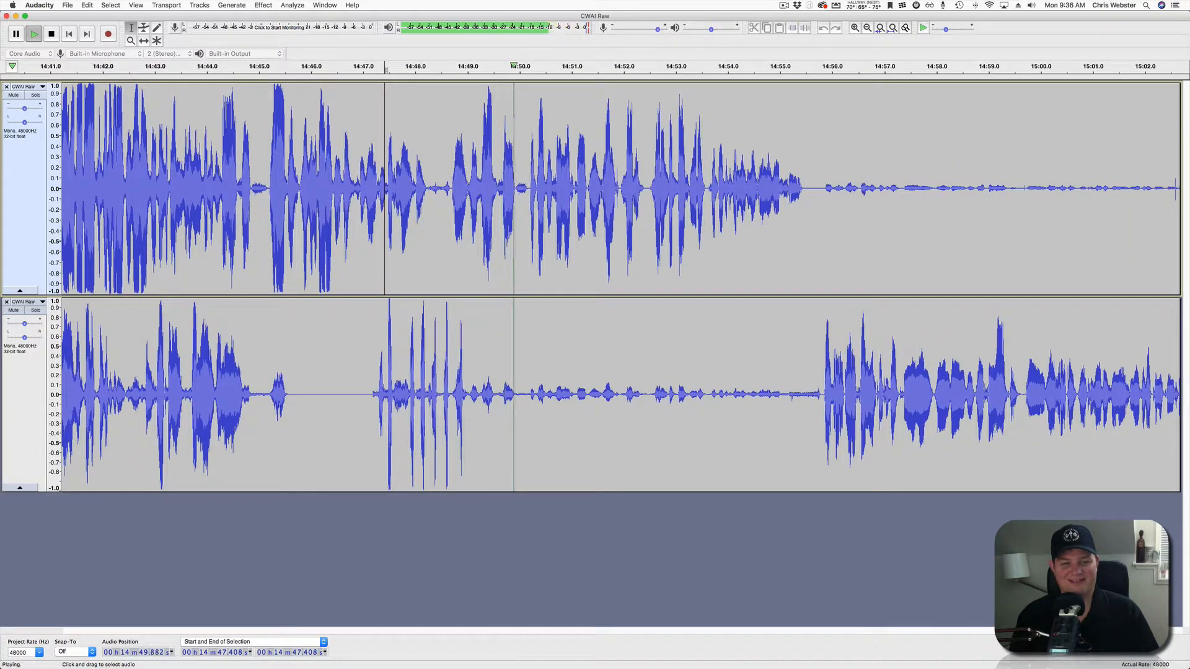
# Silence the lower track's bleed from 14:50.05 and resume playback from 14:51.385.
pyautogui.moveTo(523, 396); pyautogui.dragTo(820, 397)
pyautogui.press('space')
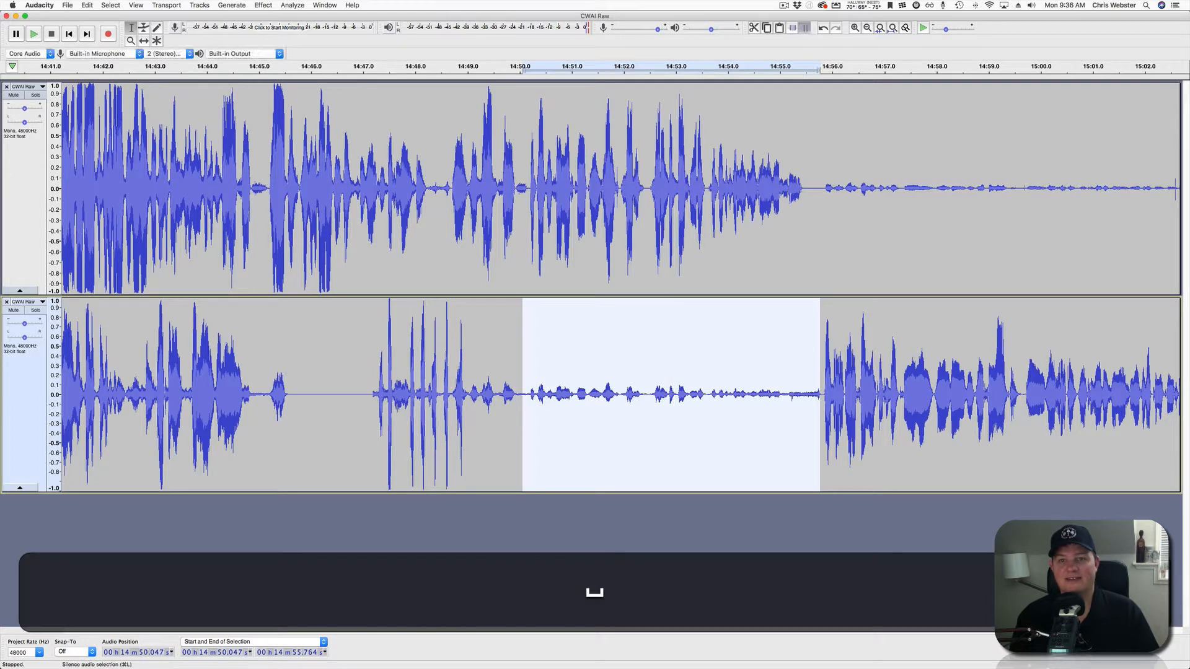
pyautogui.click(804, 28)
pyautogui.click(592, 185)
pyautogui.press('space')
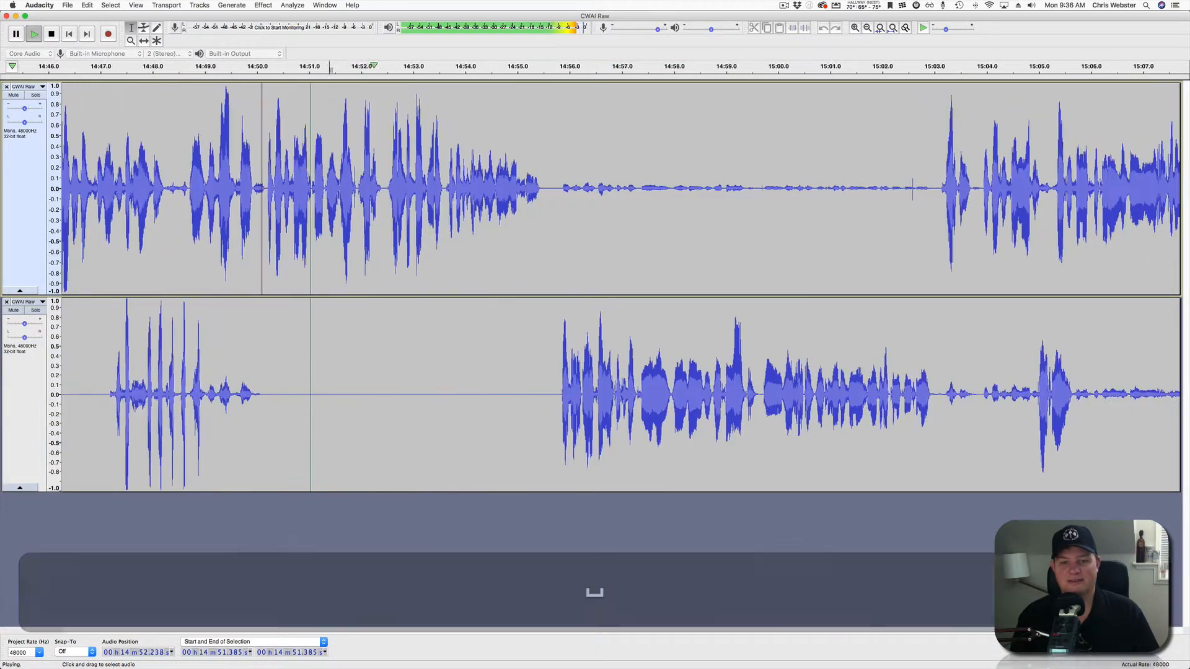
# Silence the upper track from 14:55.7 to 15:03.0 and replay from 14:54.720.
pyautogui.moveTo(433, 186); pyautogui.dragTo(812, 185)
pyautogui.press('space')
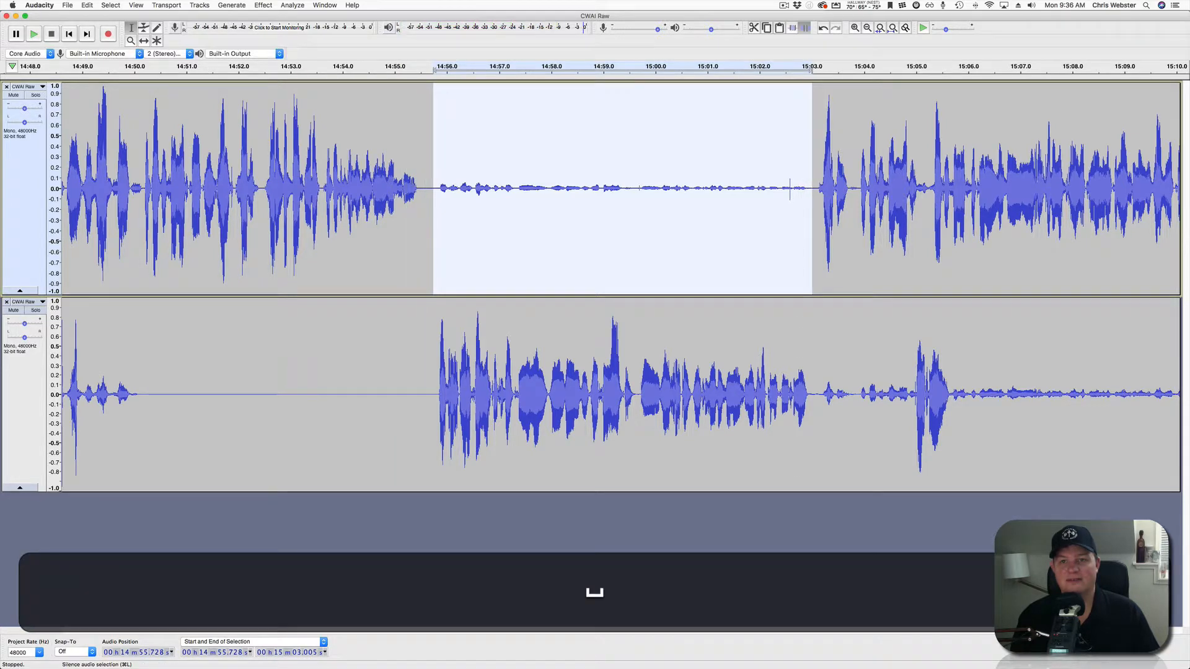
pyautogui.click(804, 28)
pyautogui.press('space')
pyautogui.click(381, 186)
pyautogui.press('space')
pyautogui.press('space')
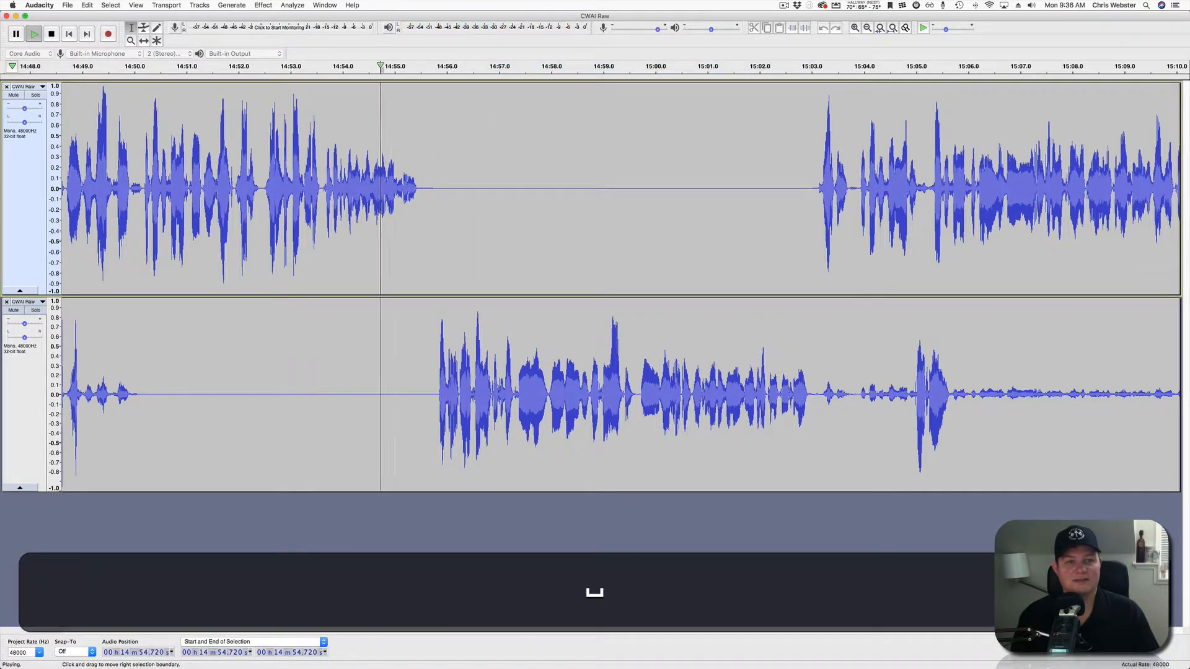
pyautogui.hscroll(5, 621, 287)
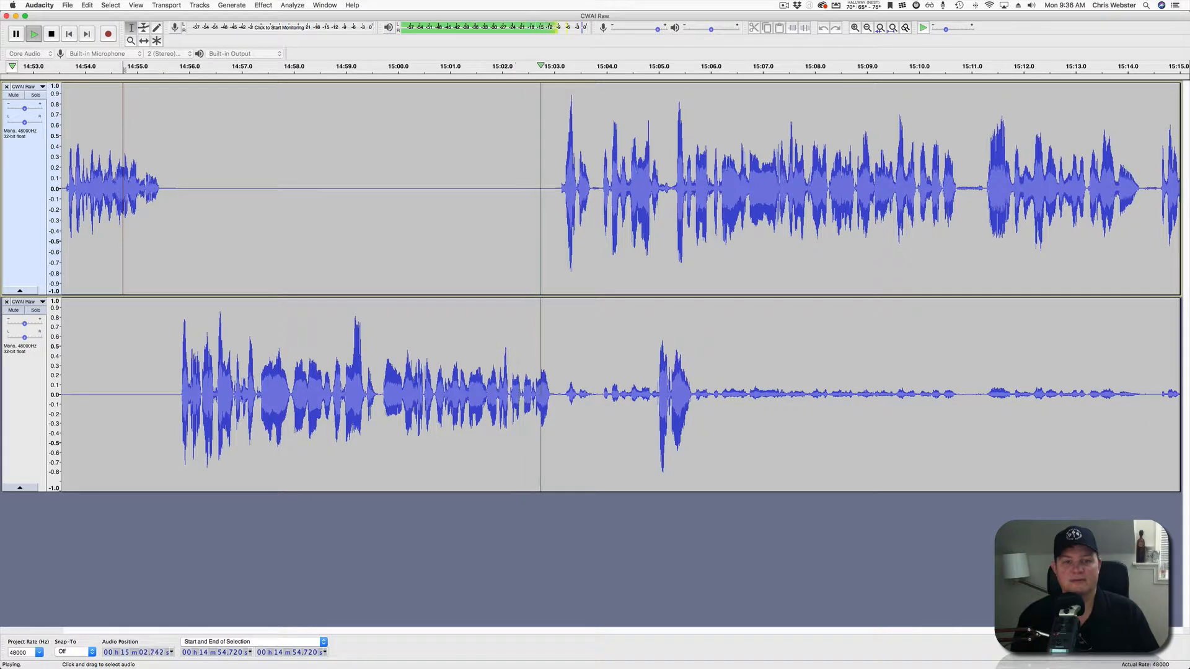
# Silence the lower track's bleed from 15:05.671 to 15:16.4 with Cmd+L and replay from 15:06.536.
pyautogui.moveTo(557, 397); pyautogui.dragTo(657, 396)
pyautogui.press('space')
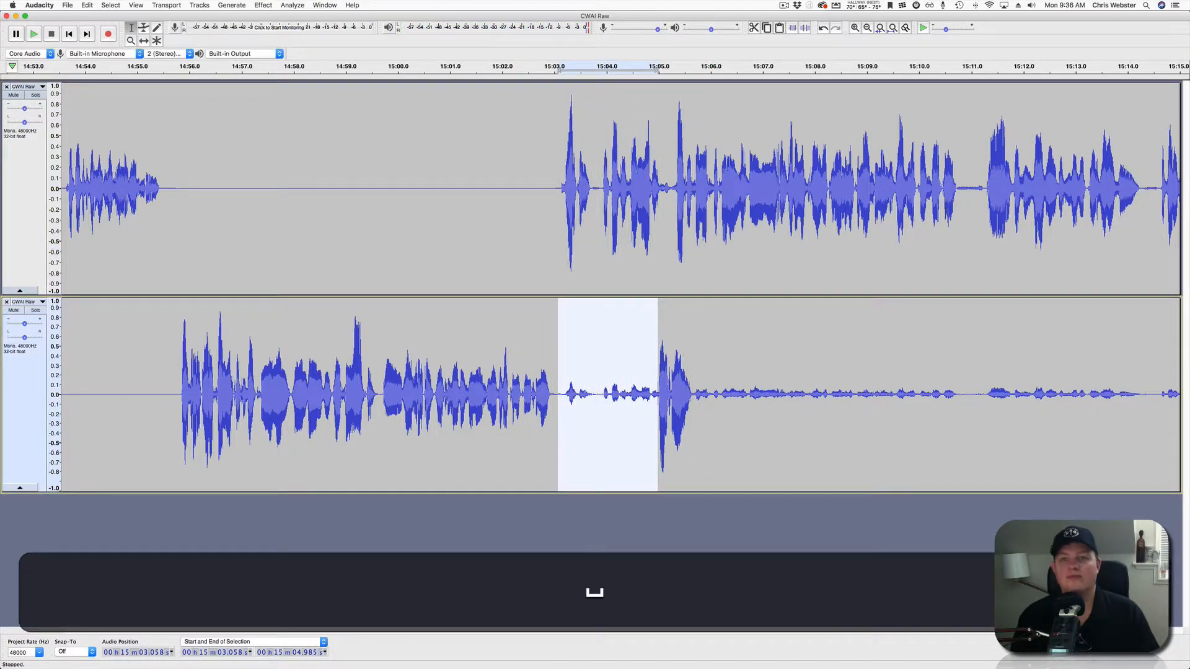
pyautogui.click(649, 198)
pyautogui.press('space')
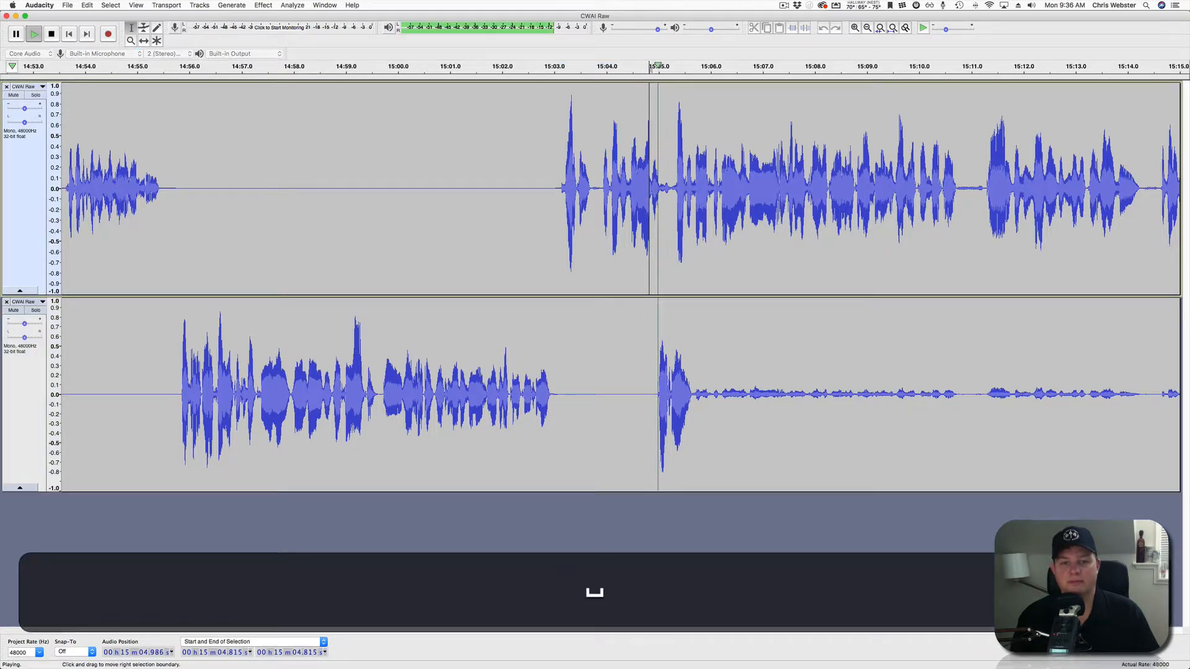
pyautogui.hscroll(8, 649, 199)
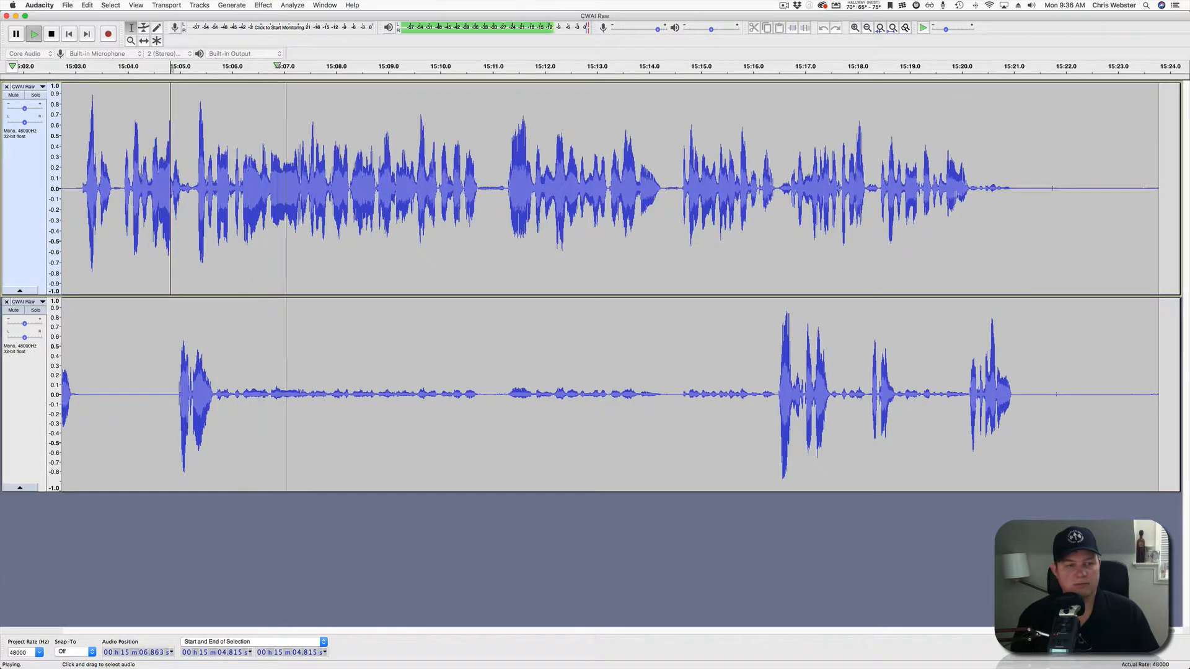
pyautogui.moveTo(215, 396); pyautogui.dragTo(775, 396)
pyautogui.press('space')
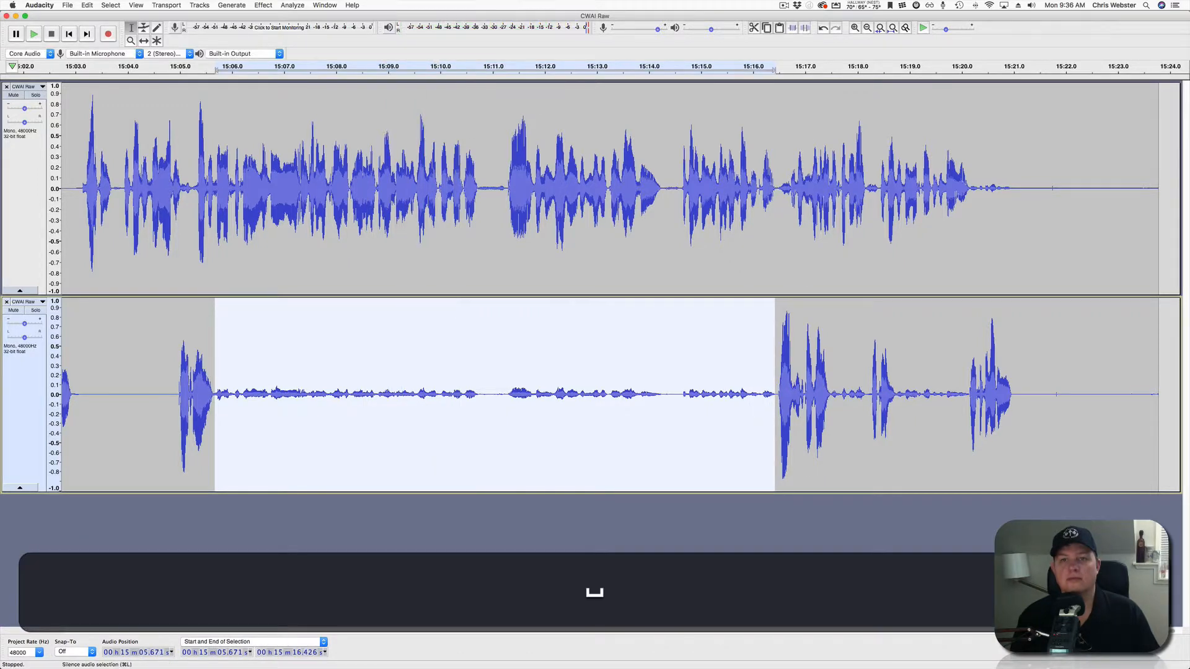
pyautogui.press('super+l')
pyautogui.click(260, 397)
pyautogui.press('space')
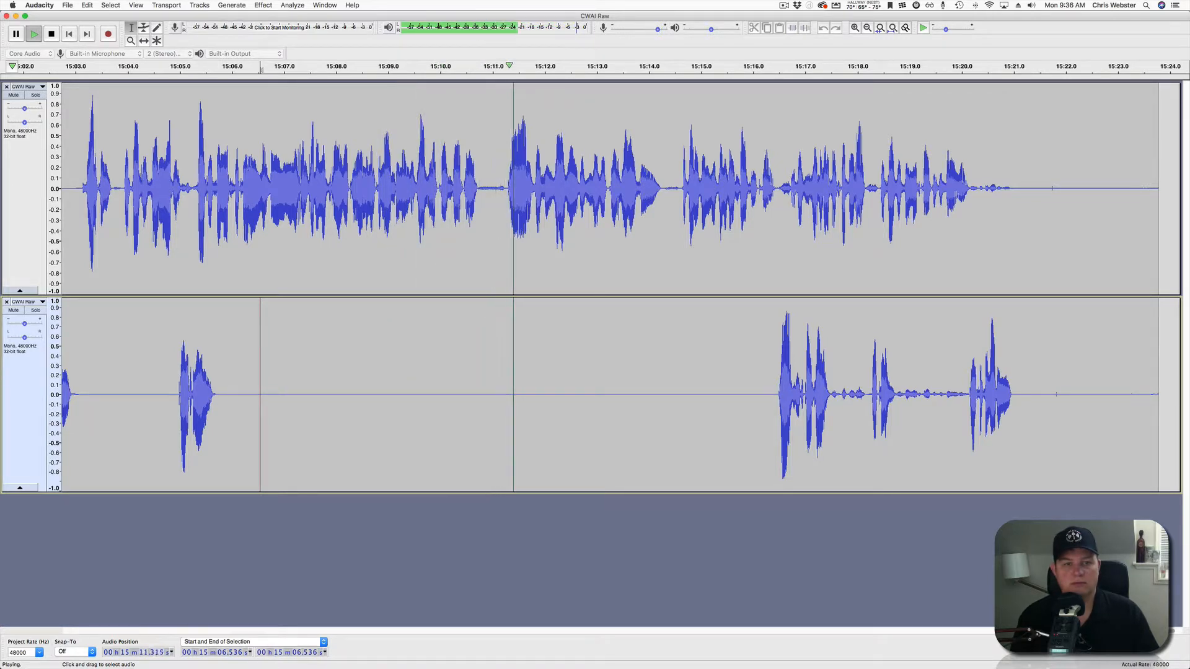
# Delete the empty tail of both tracks after 15:20.983.
pyautogui.hscroll(5, 620, 288)
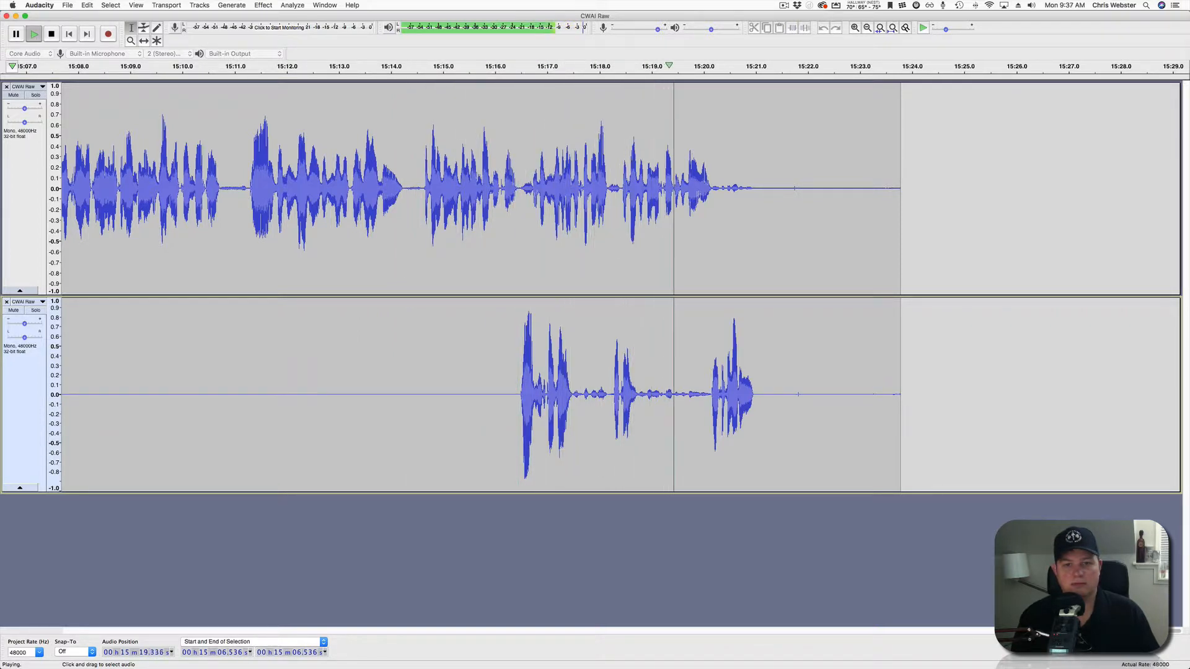
pyautogui.press('space')
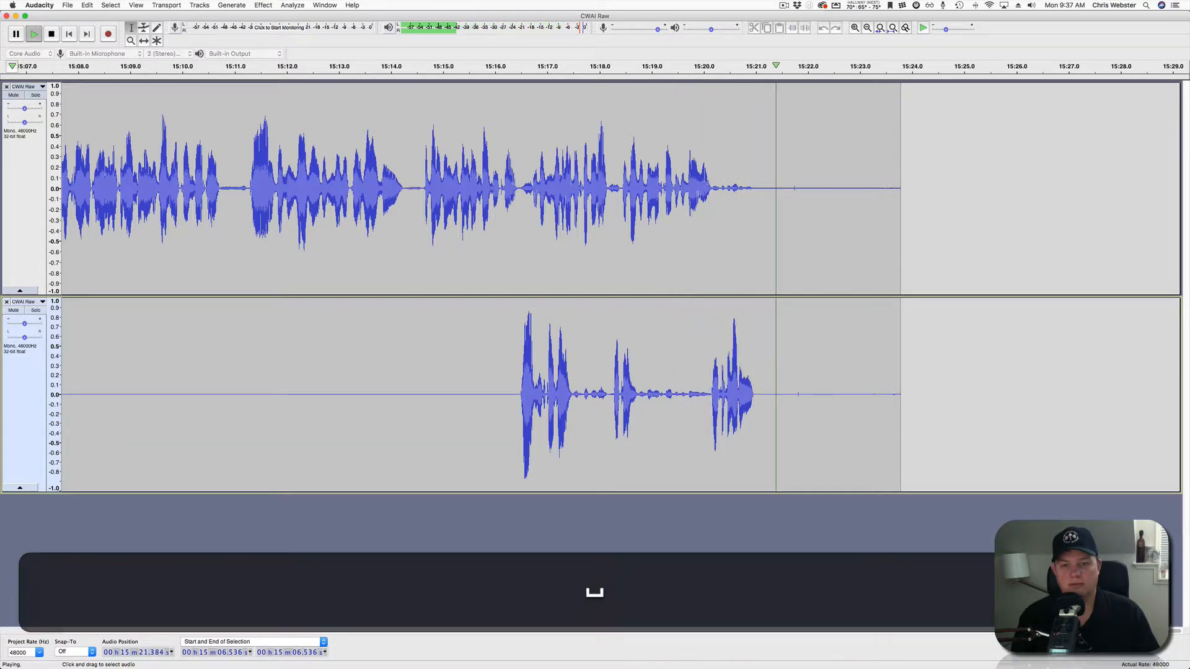
pyautogui.moveTo(917, 396); pyautogui.dragTo(755, 185)
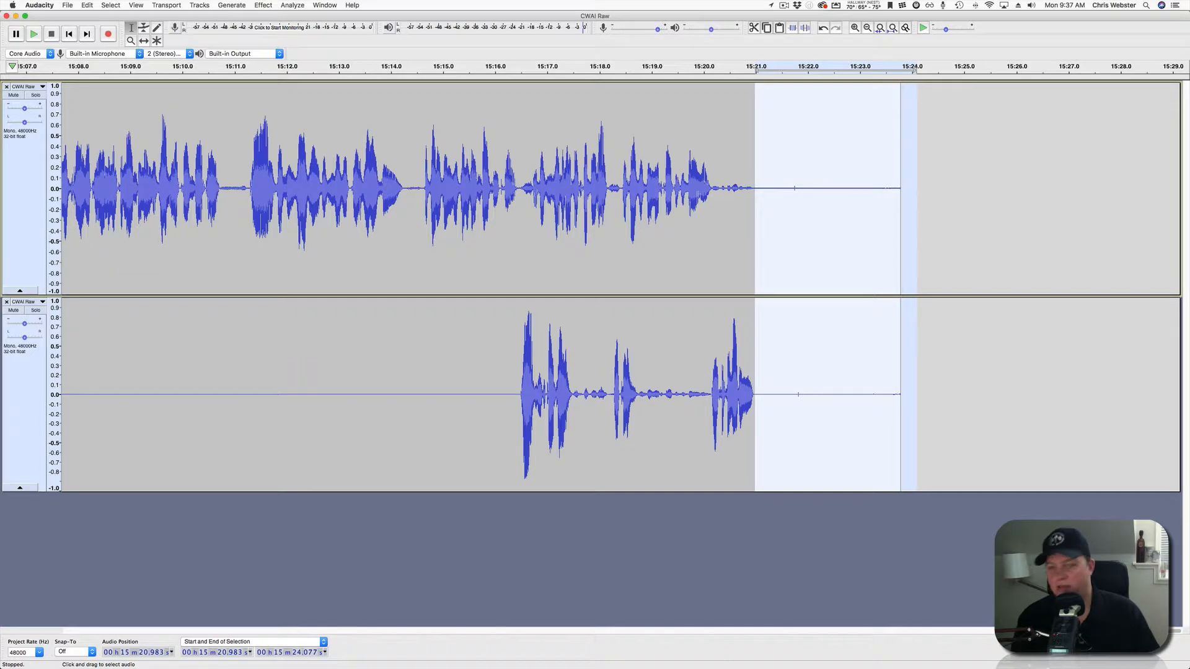
pyautogui.press('BackSpace')
pyautogui.click(866, 397)
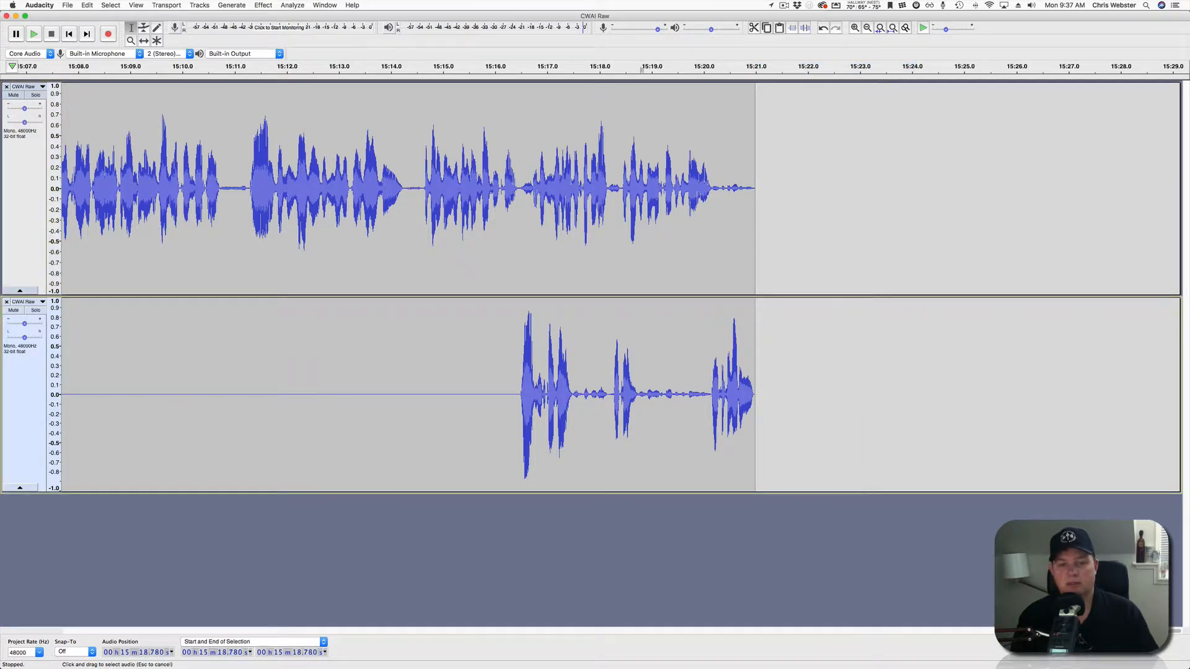
# Silence the lower track at 15:18.780–15:20.109 and 15:17.585–15:18.174, and the upper at 15:20.180–15:21.233.
pyautogui.moveTo(639, 397); pyautogui.dragTo(710, 397)
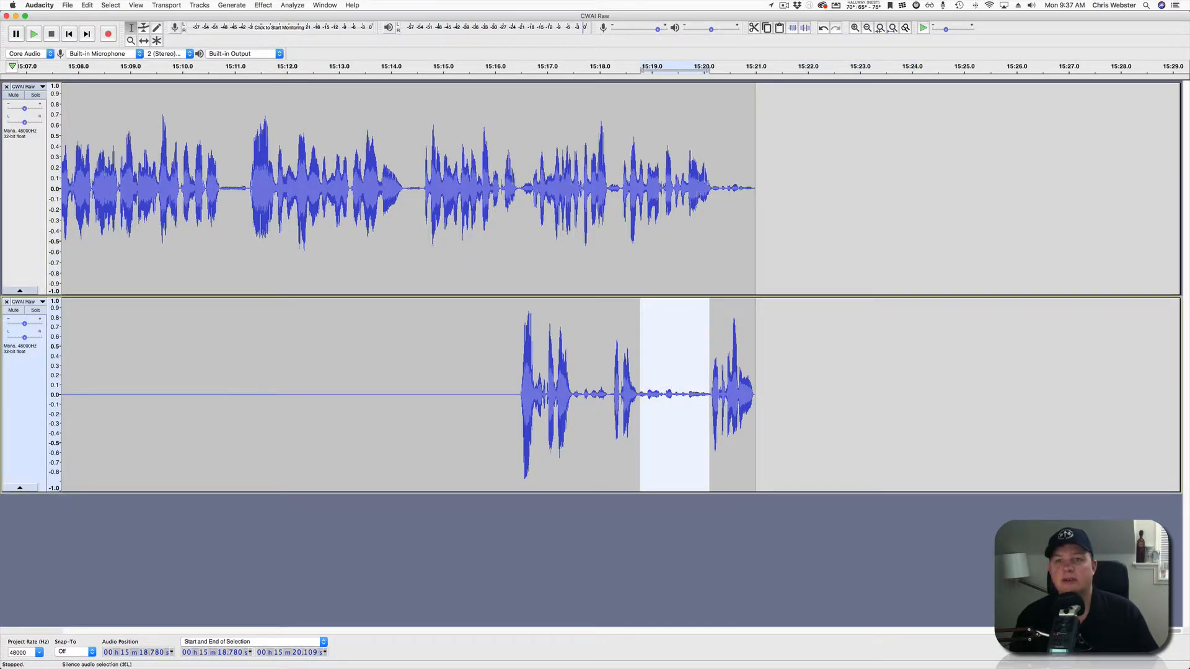
pyautogui.press('super+l')
pyautogui.moveTo(578, 397); pyautogui.dragTo(609, 397)
pyautogui.click(804, 27)
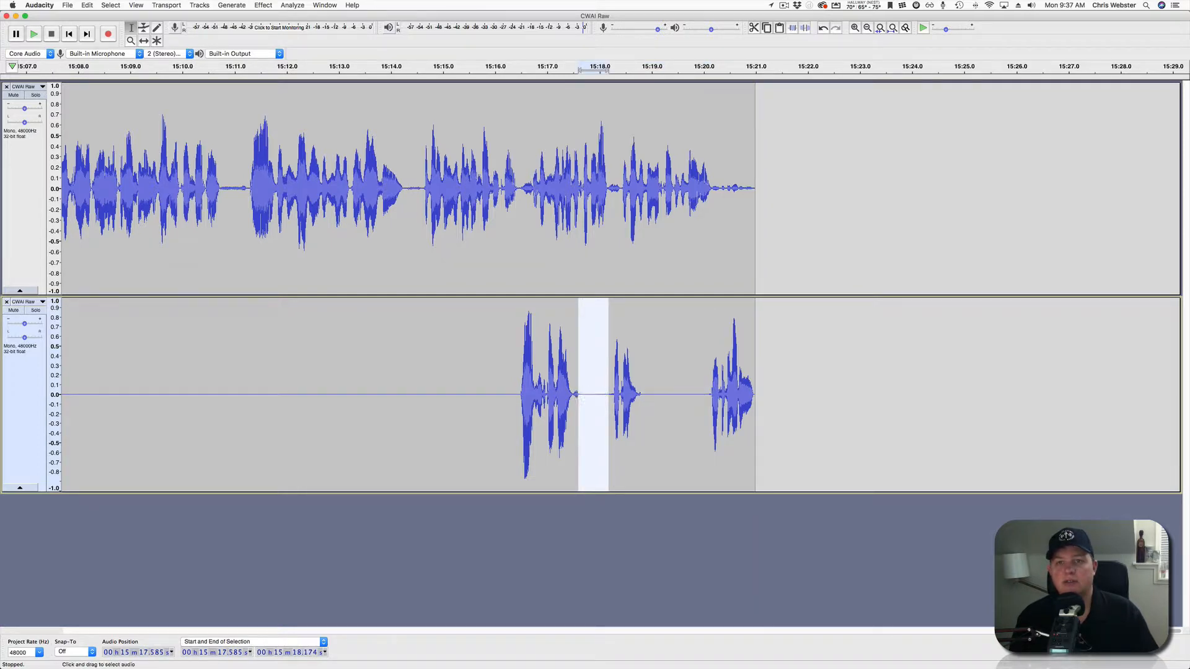
pyautogui.moveTo(768, 186); pyautogui.dragTo(713, 186)
pyautogui.click(804, 27)
pyautogui.click(804, 186)
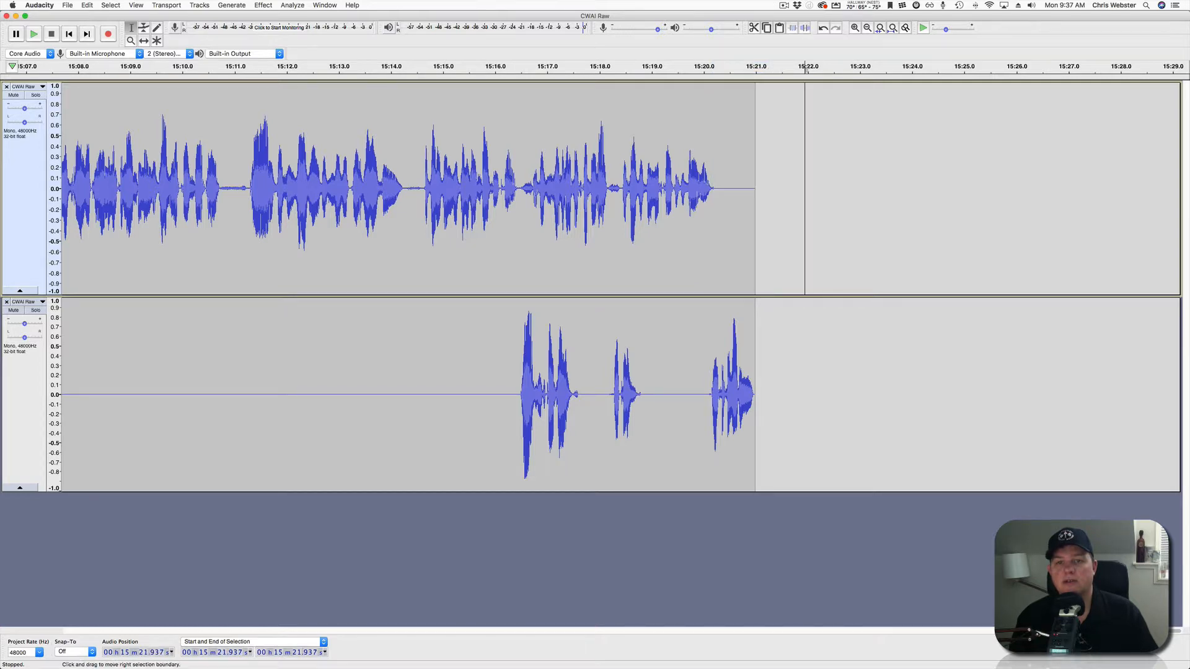
pyautogui.scroll(-5, 804, 186)
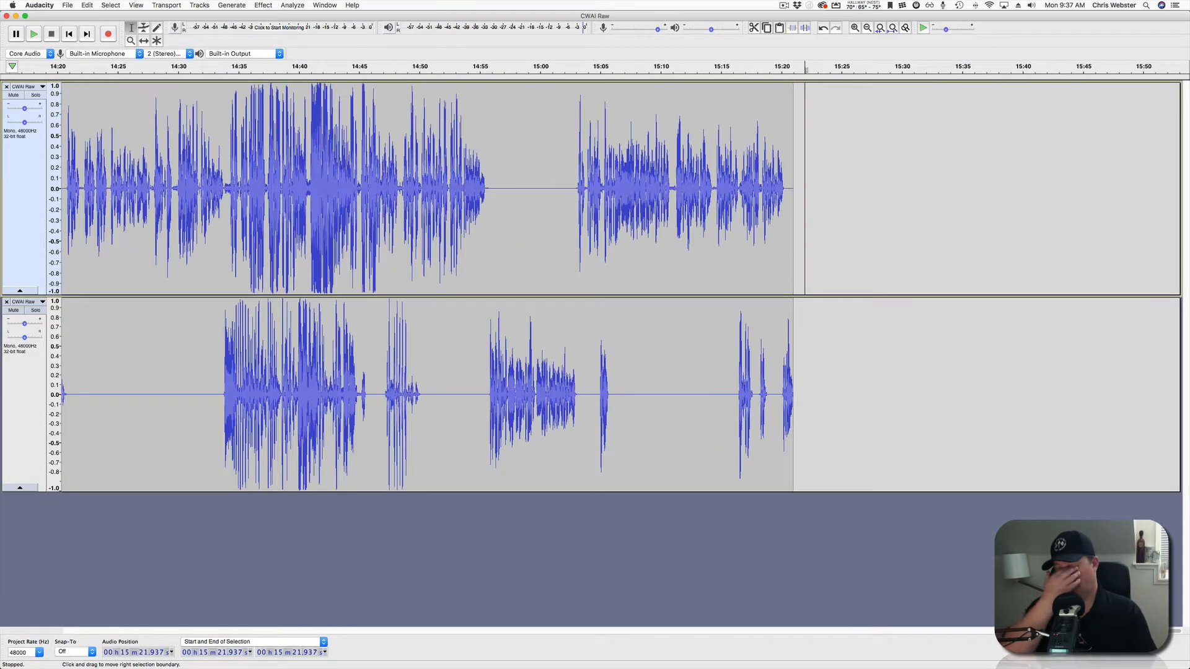
# Fit the whole interview project to the window width.
pyautogui.scroll(-1, 804, 186)
pyautogui.hscroll(-20, 804, 185)
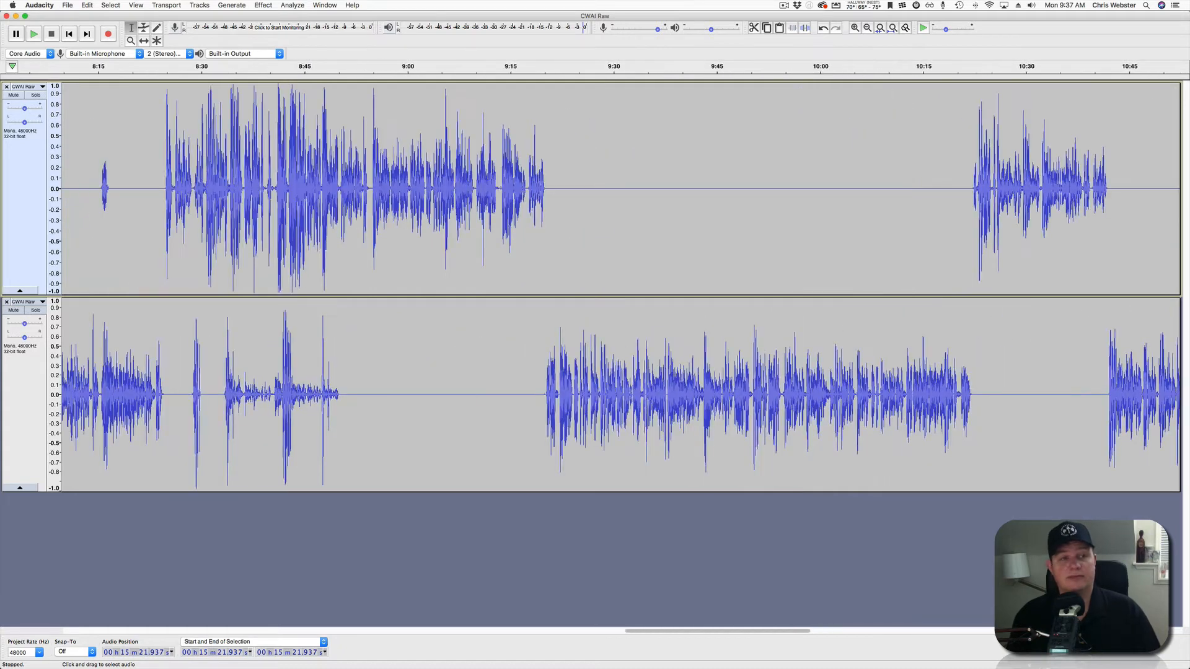
pyautogui.scroll(-3, 804, 186)
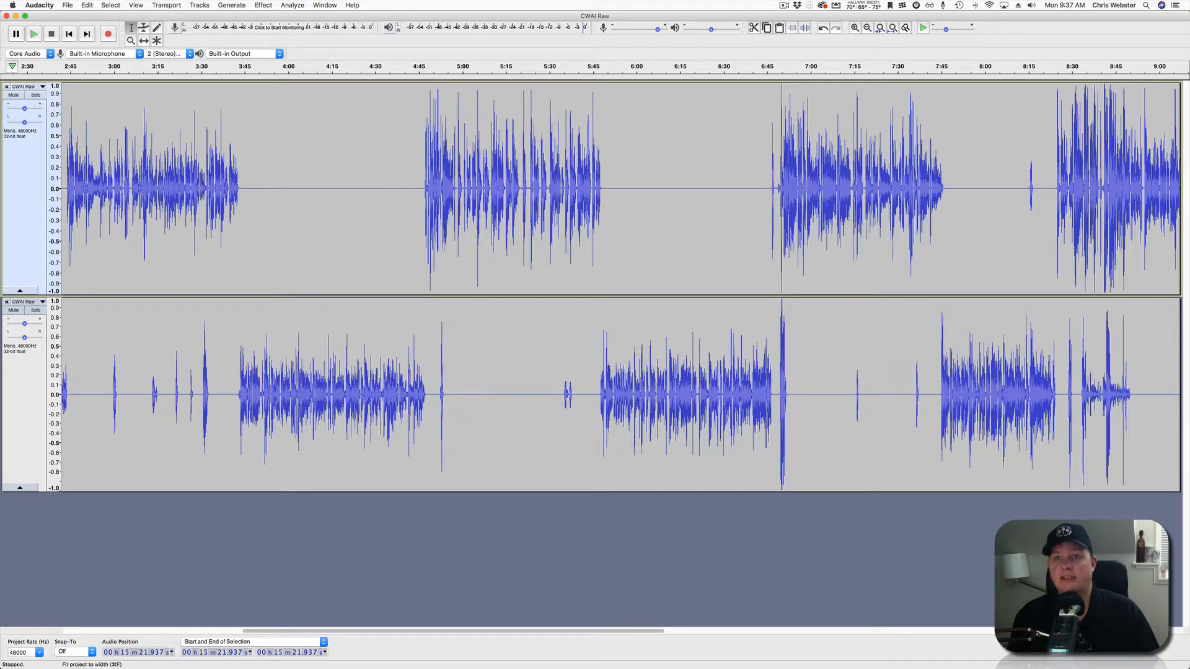
pyautogui.click(892, 28)
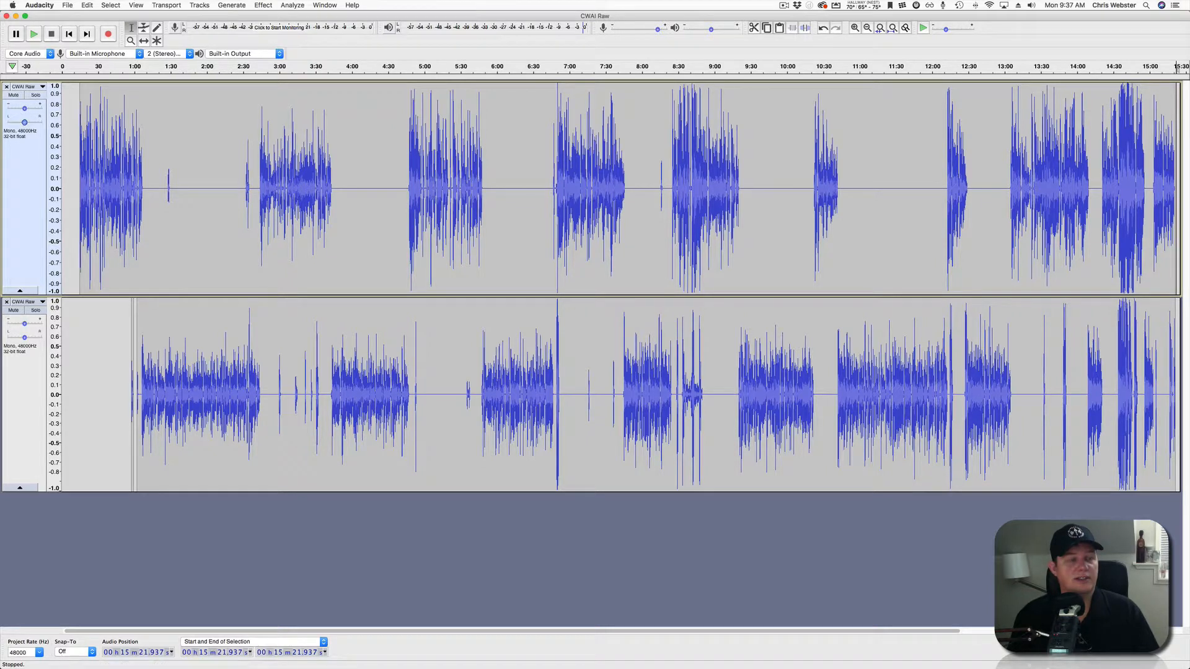
# Try Solo and Mute on the first voice track, leaving both off.
pyautogui.click(35, 95)
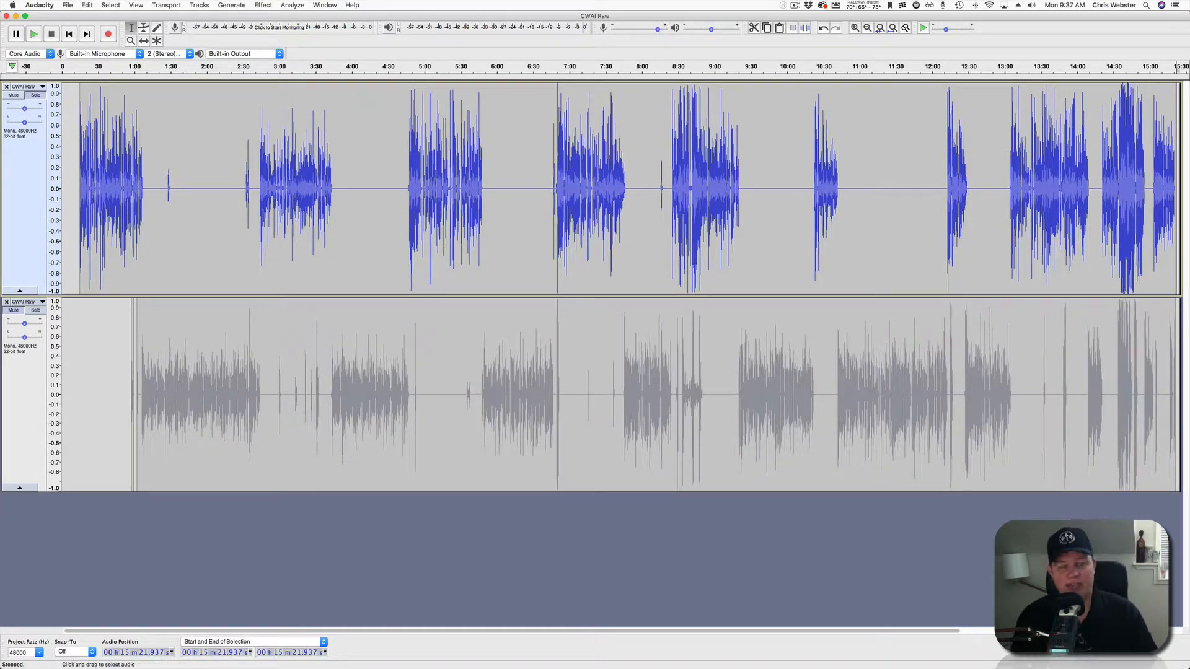
pyautogui.click(36, 95)
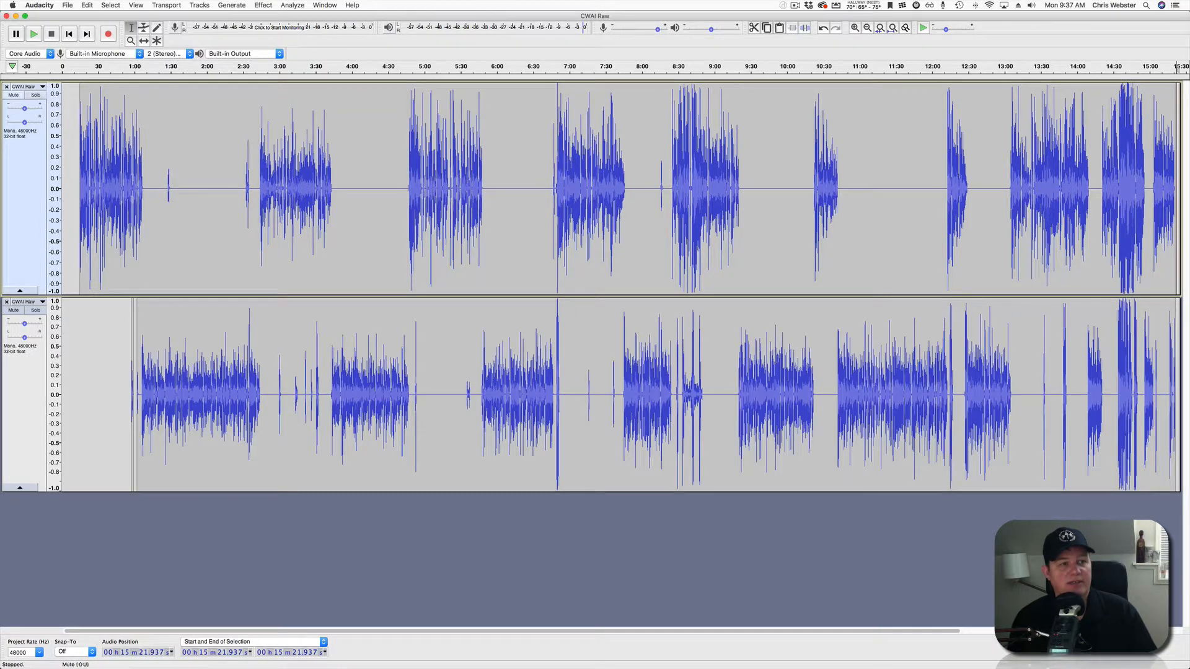
pyautogui.click(14, 95)
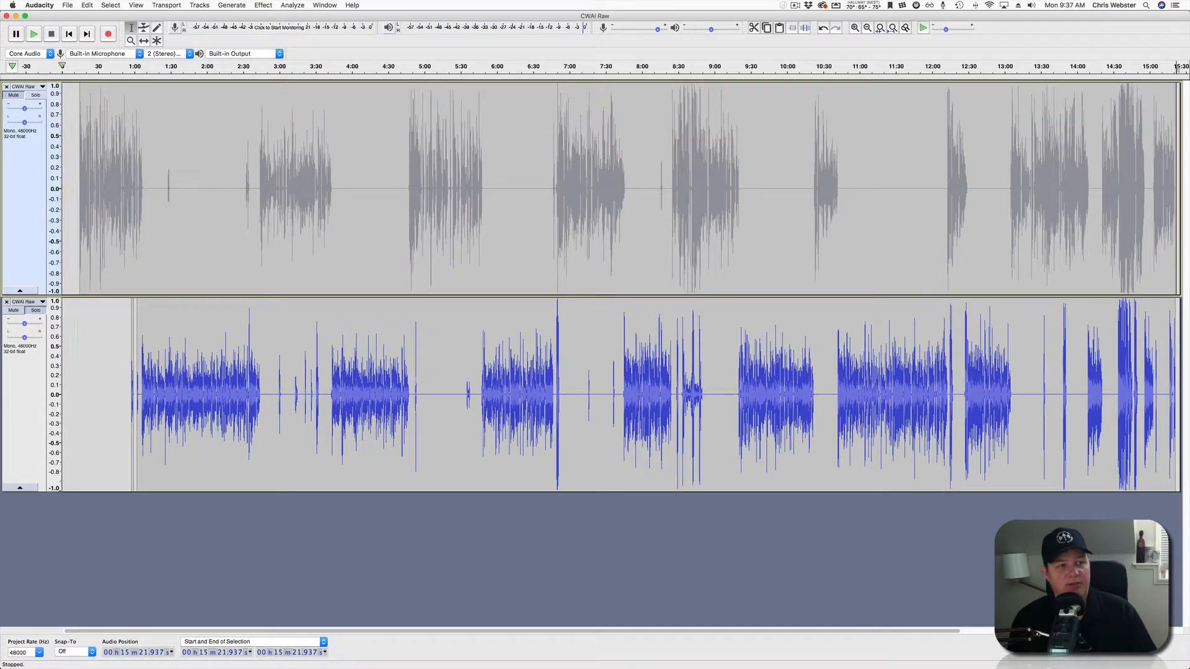
pyautogui.click(13, 95)
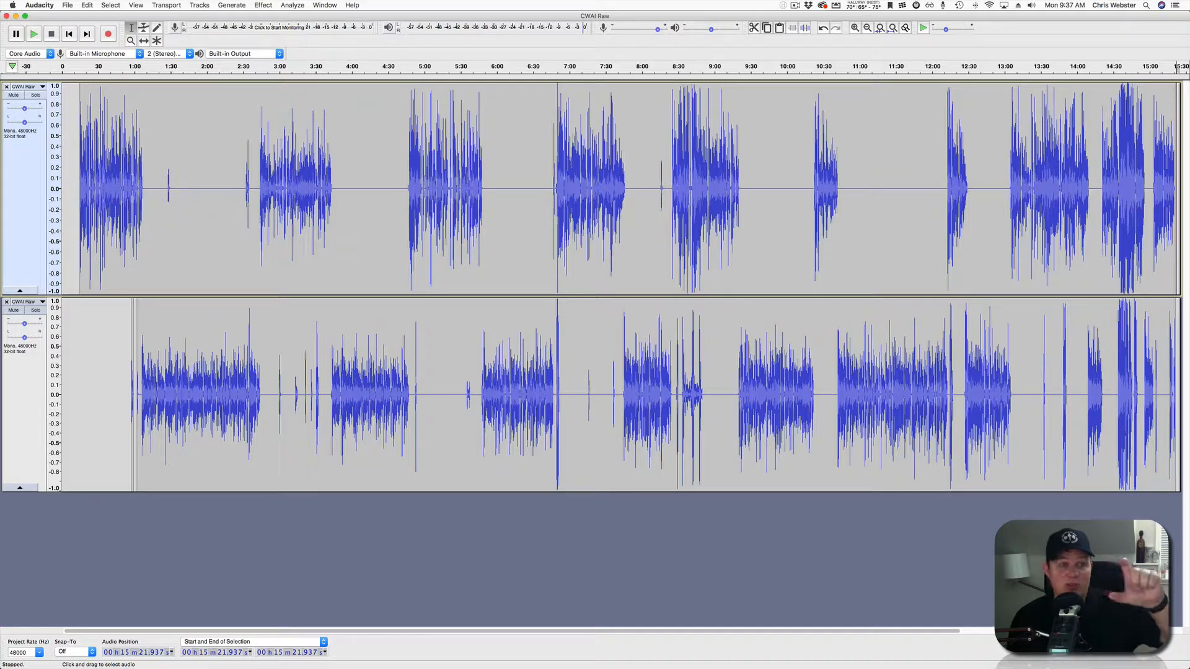
# Switch Solo between the two voice tracks, ending with only the first track soloed.
pyautogui.click(36, 95)
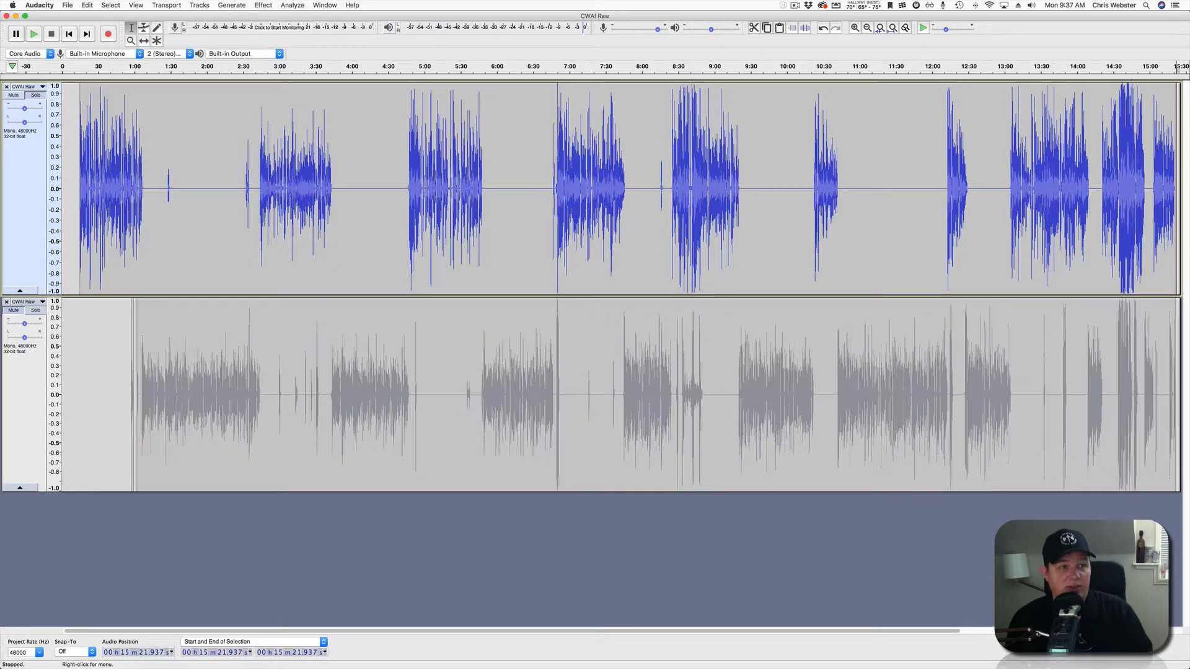
pyautogui.click(35, 310)
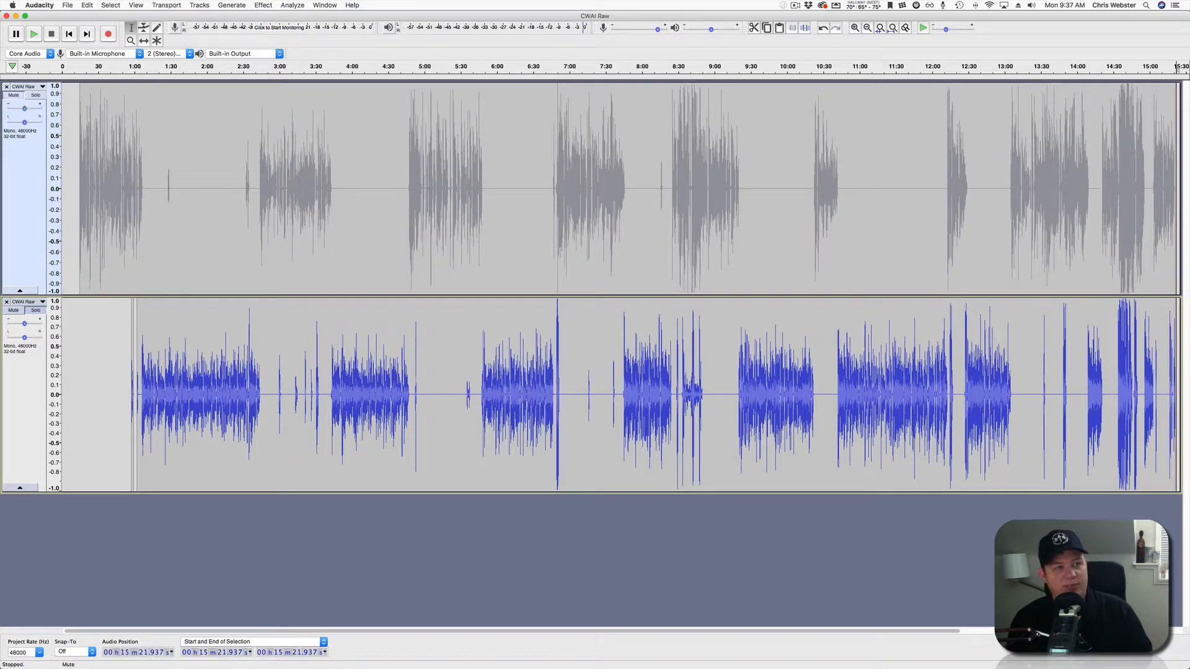
pyautogui.click(36, 94)
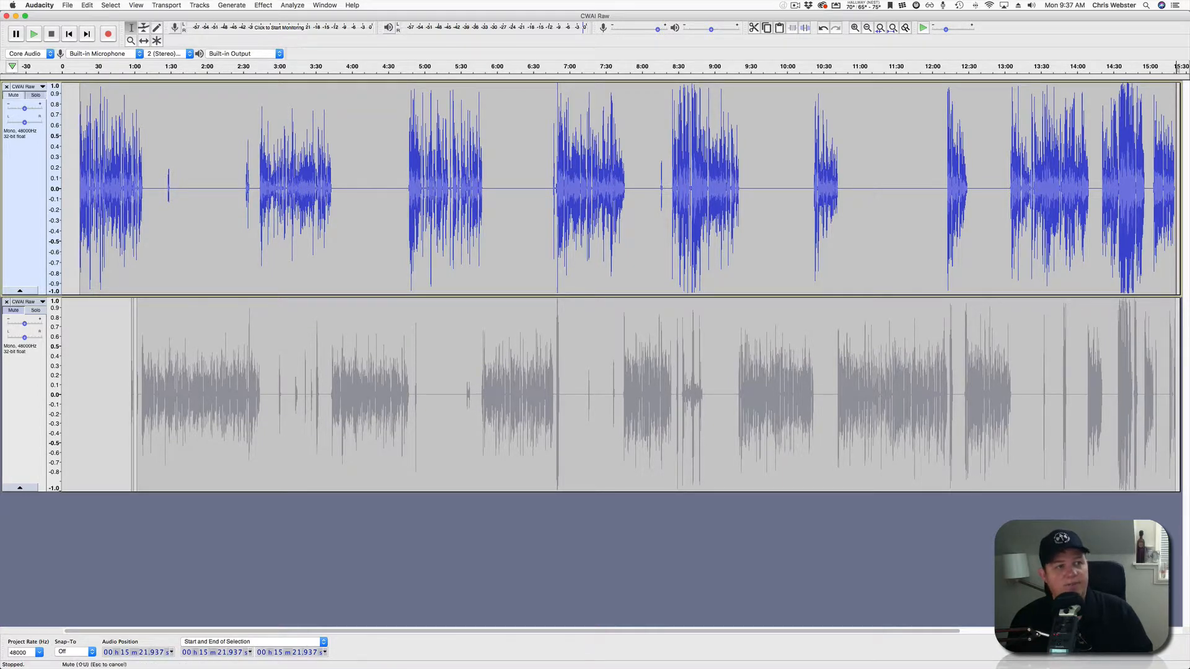
pyautogui.click(13, 95)
pyautogui.click(13, 94)
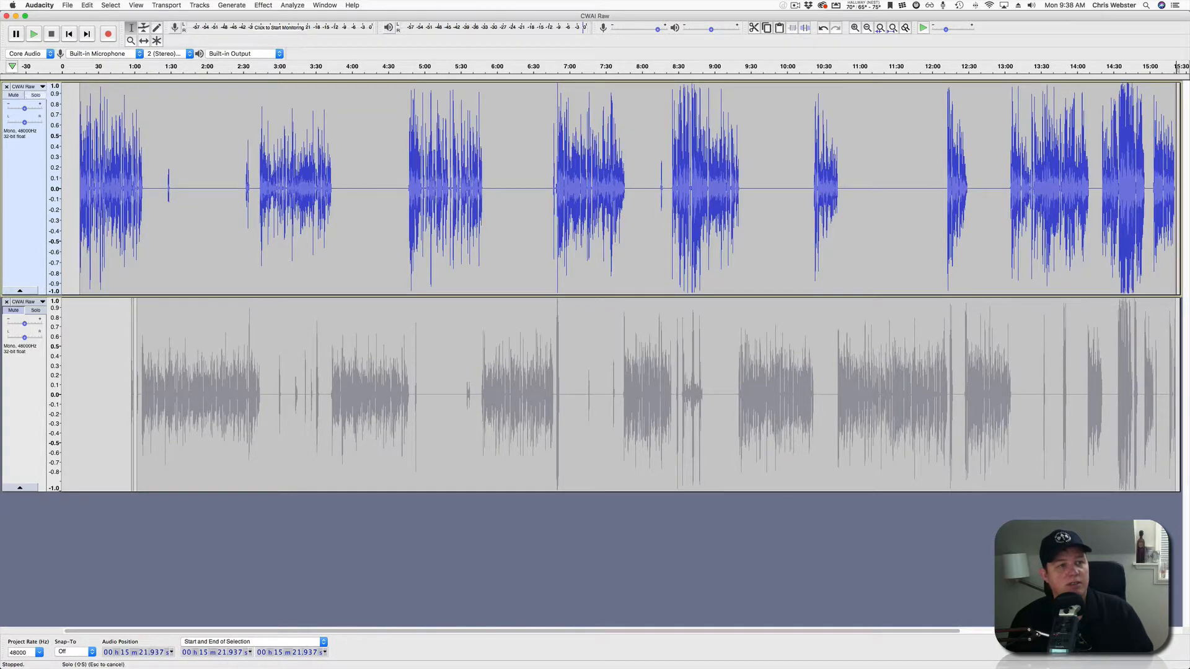
pyautogui.click(35, 95)
pyautogui.click(35, 94)
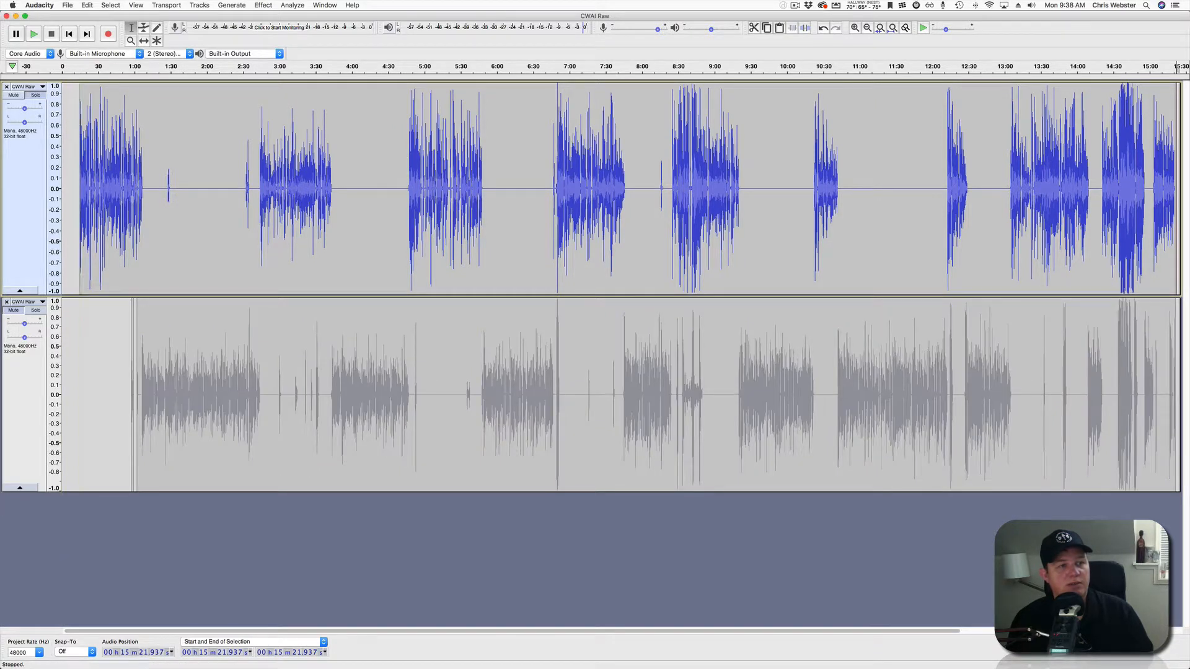
# Select all of the first voice track and apply Equalization, lifting the lows, 200 Hz, 1 kHz and highs.
pyautogui.press('space')
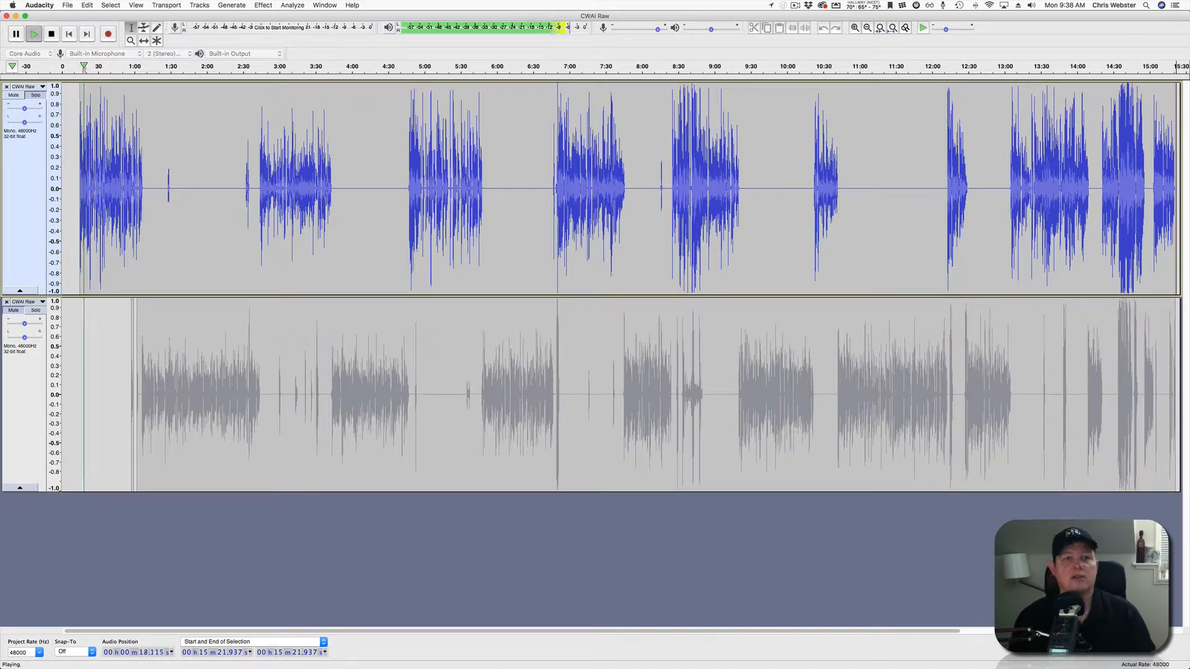
pyautogui.press('space')
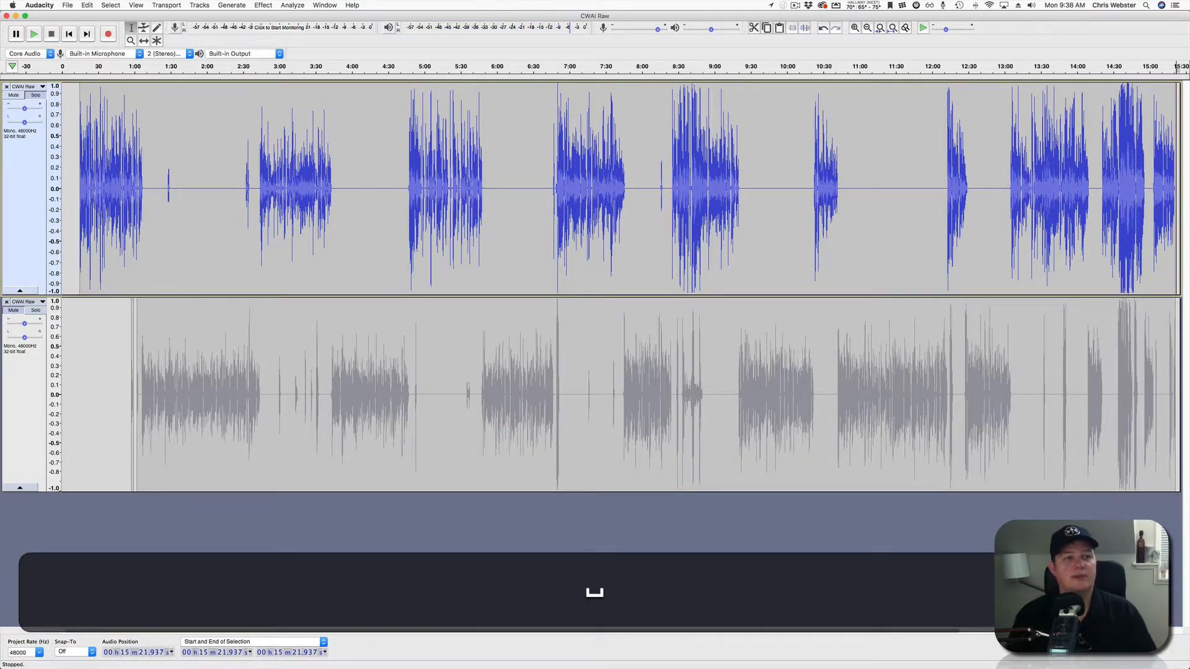
pyautogui.click(262, 5)
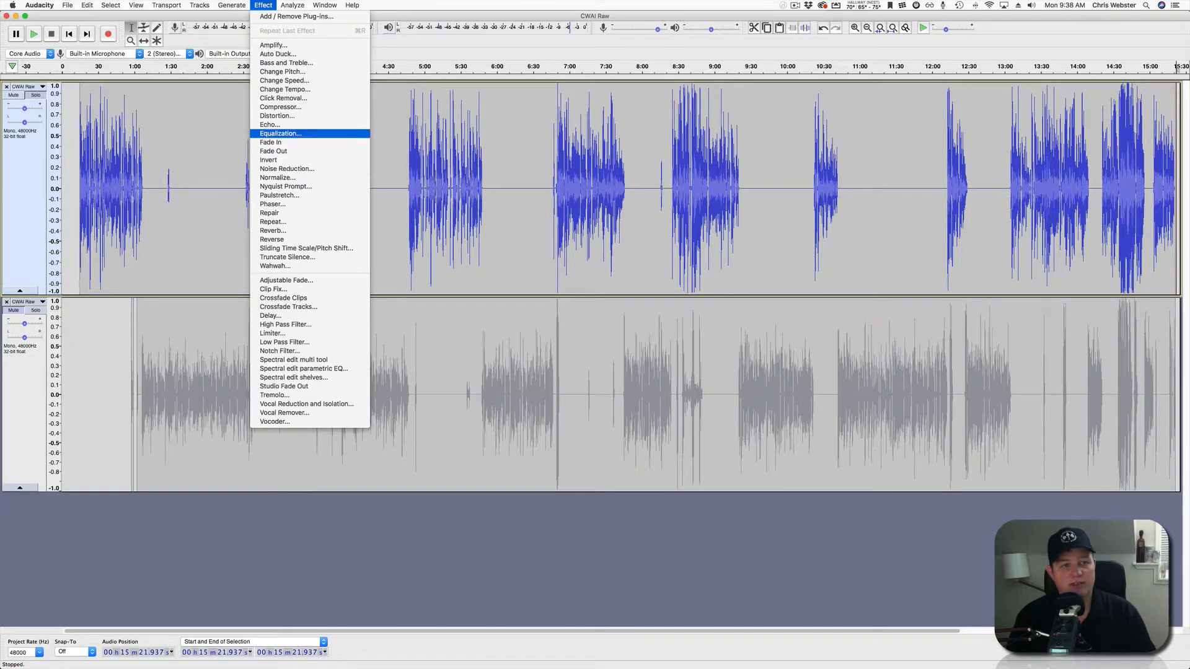
pyautogui.click(280, 134)
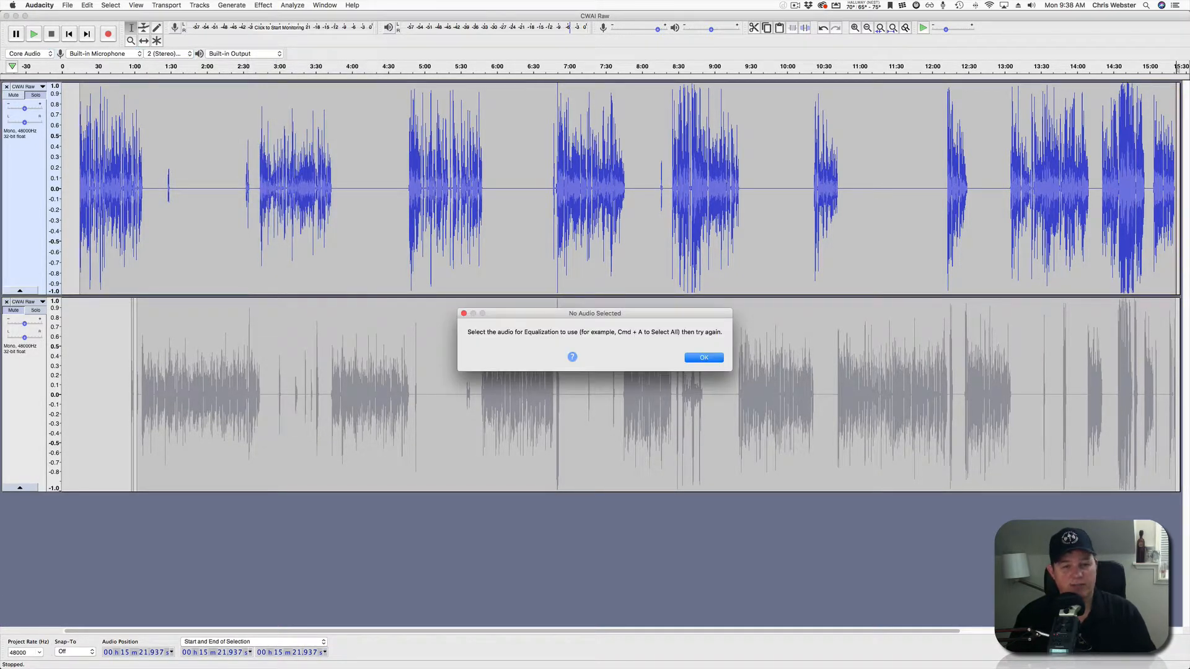
pyautogui.press('Return')
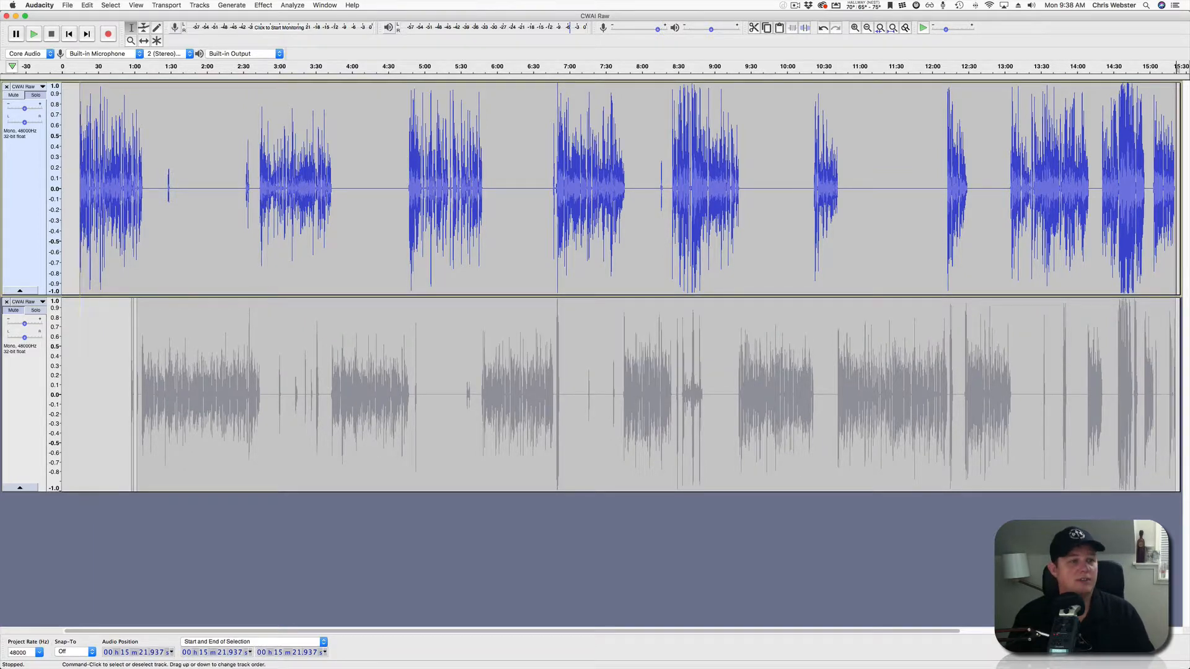
pyautogui.press('super+a')
pyautogui.click(263, 5)
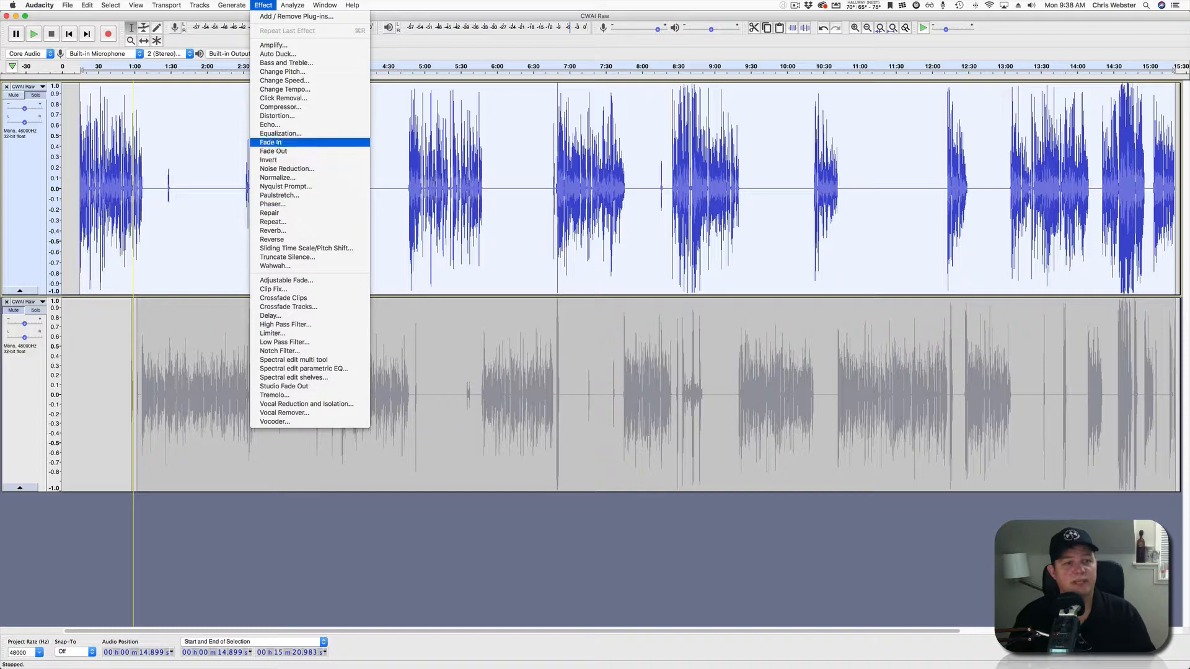
pyautogui.click(281, 134)
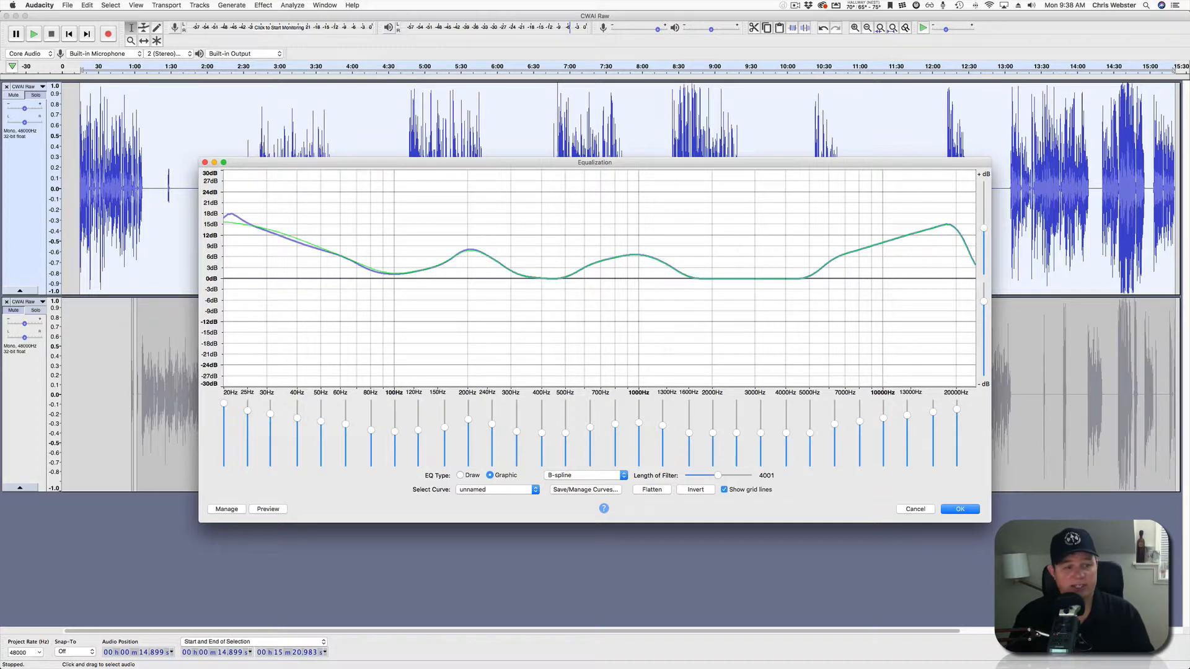
pyautogui.click(268, 509)
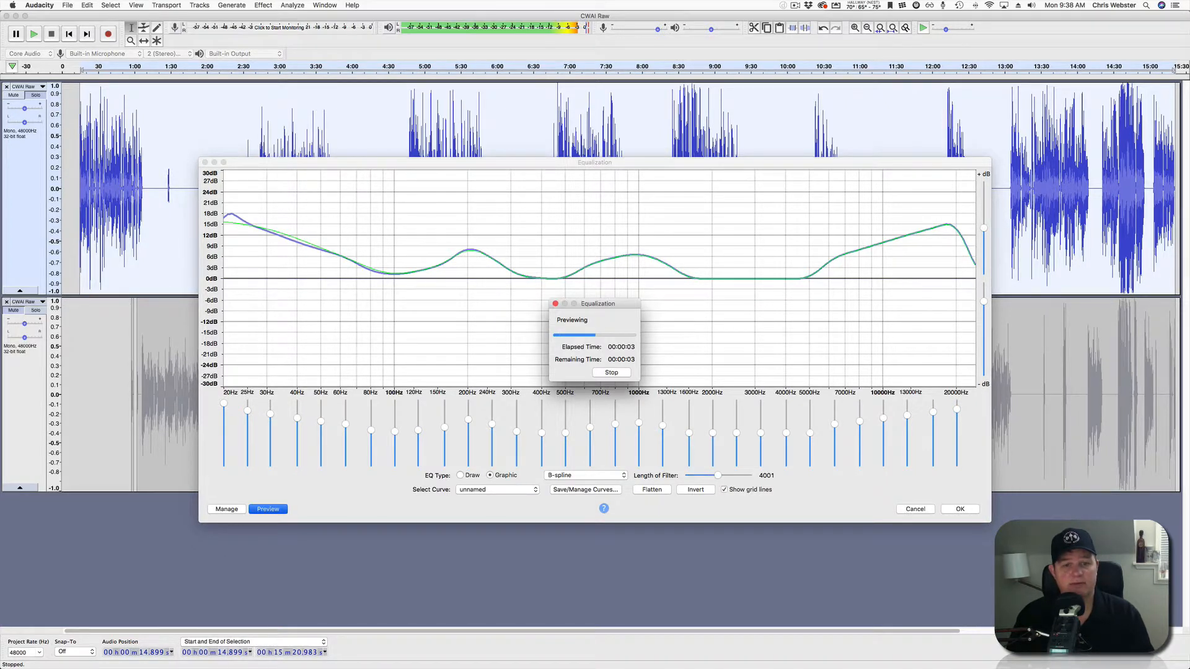
pyautogui.click(612, 372)
pyautogui.click(960, 509)
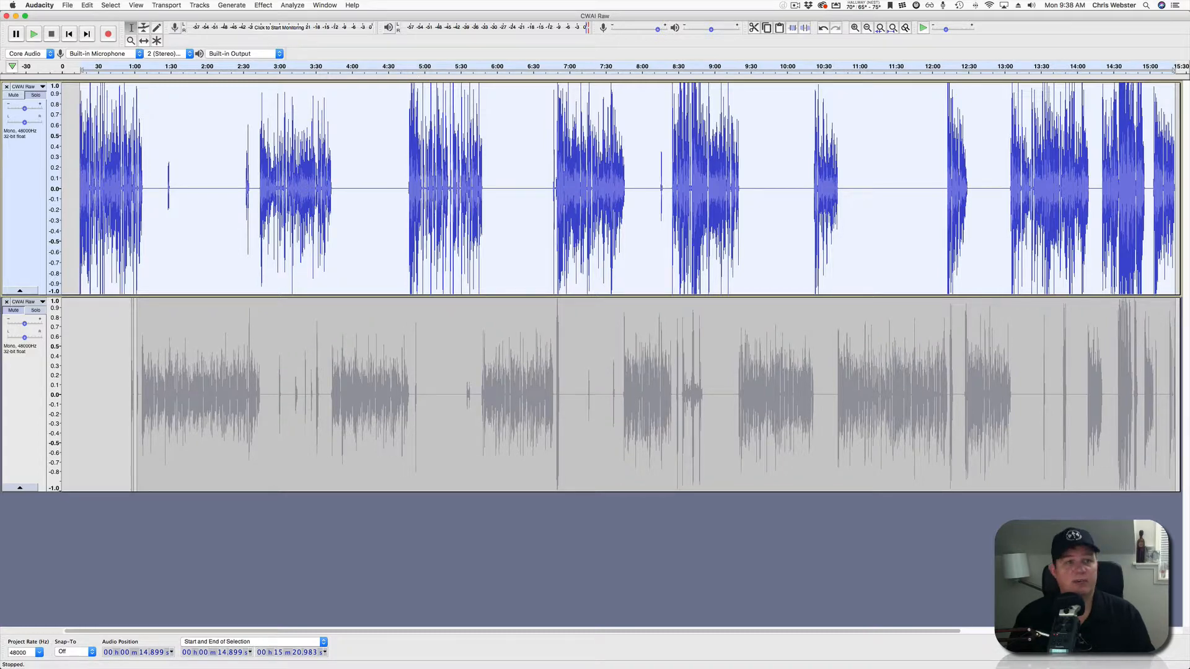
# Run Compressor on the first voice track with threshold around -19 dB and 3:1 ratio.
pyautogui.click(263, 5)
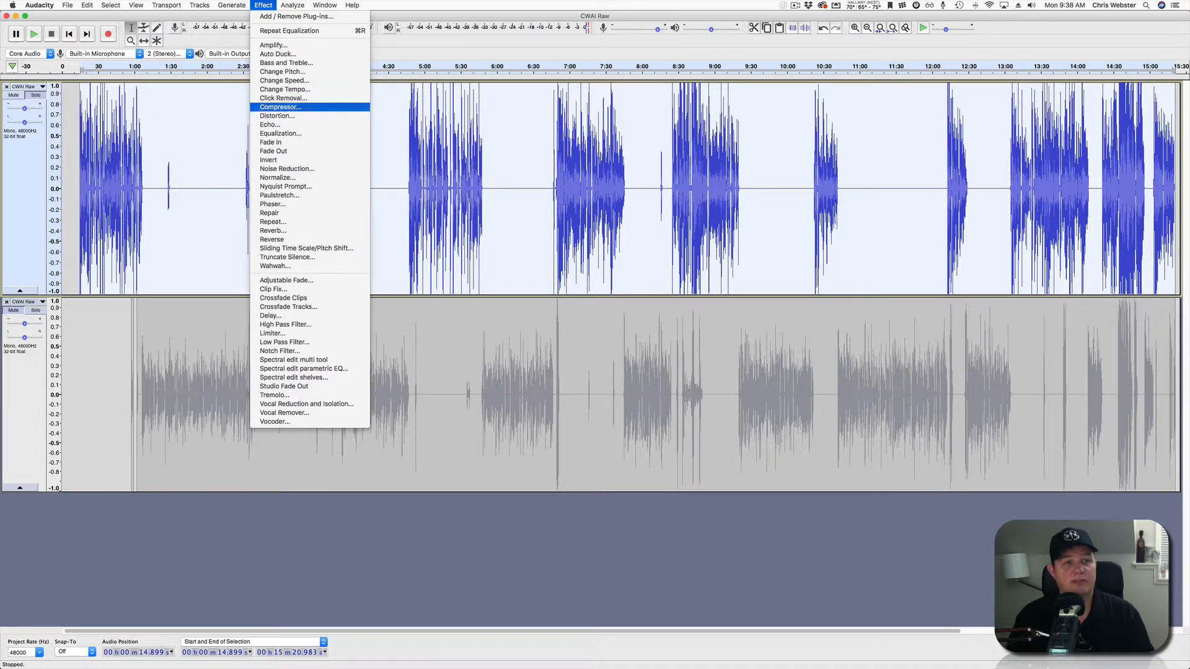
pyautogui.click(280, 107)
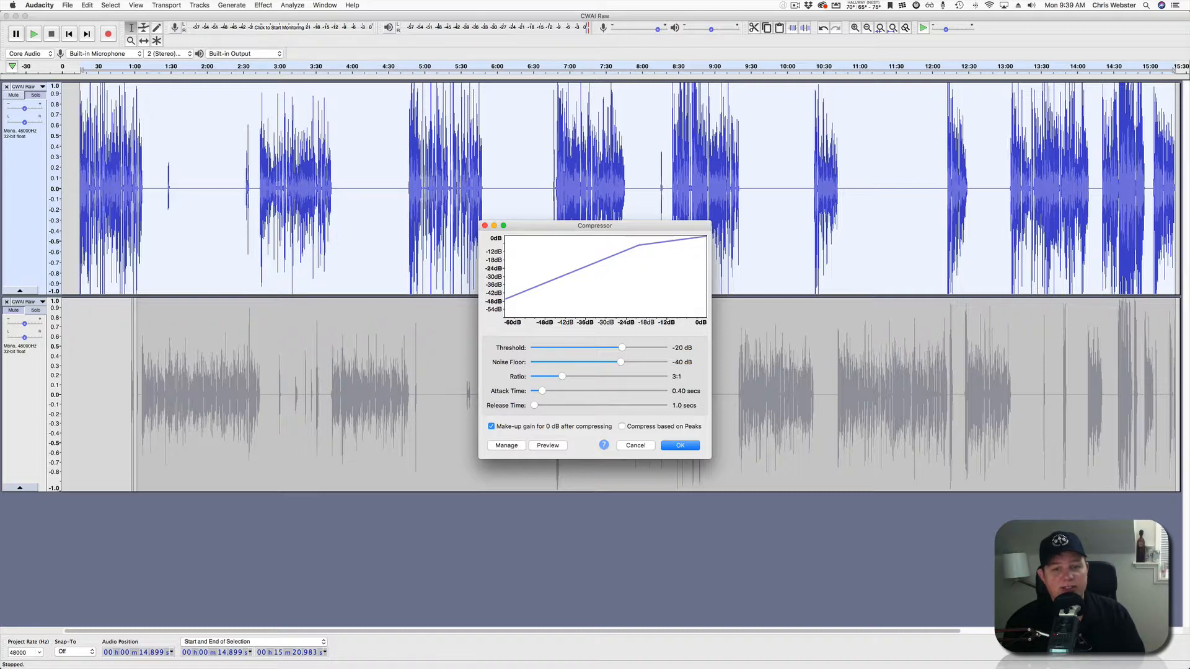
pyautogui.moveTo(622, 347); pyautogui.dragTo(622, 347)
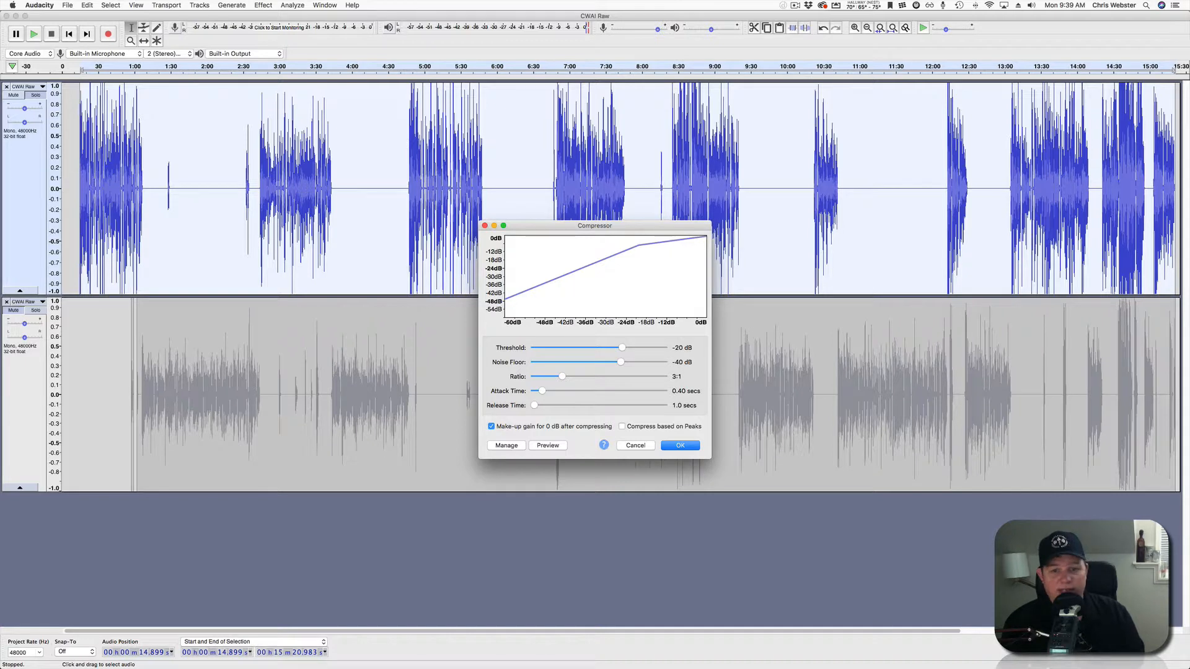
pyautogui.press('Return')
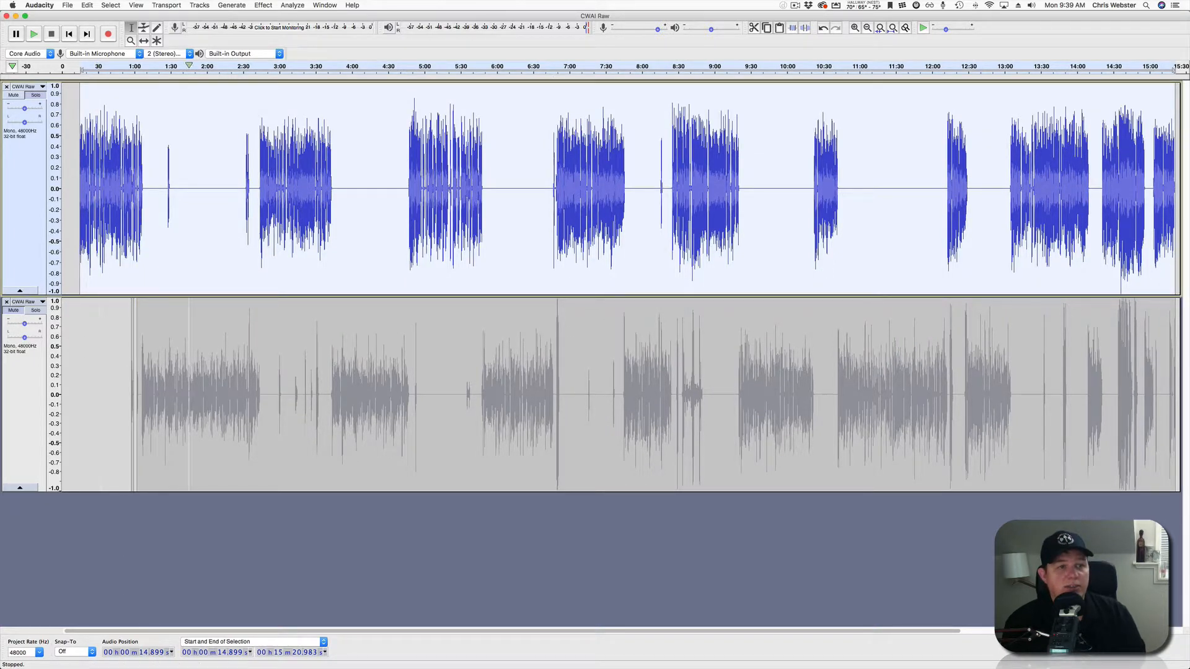
pyautogui.click(267, 68)
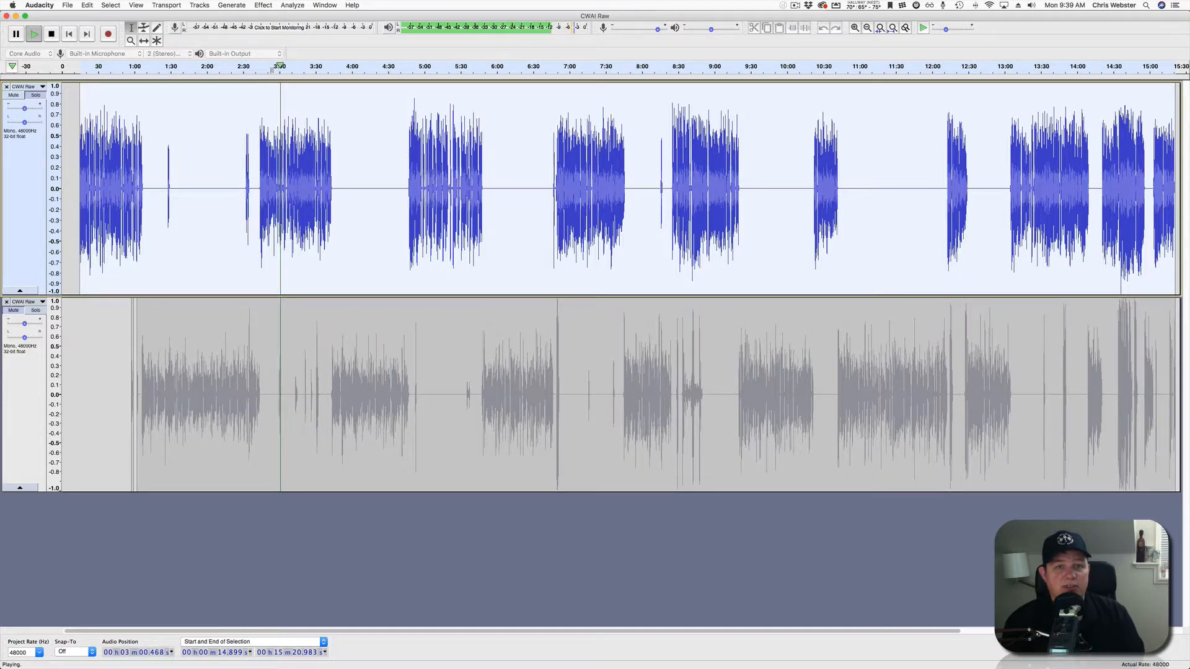
pyautogui.press('space')
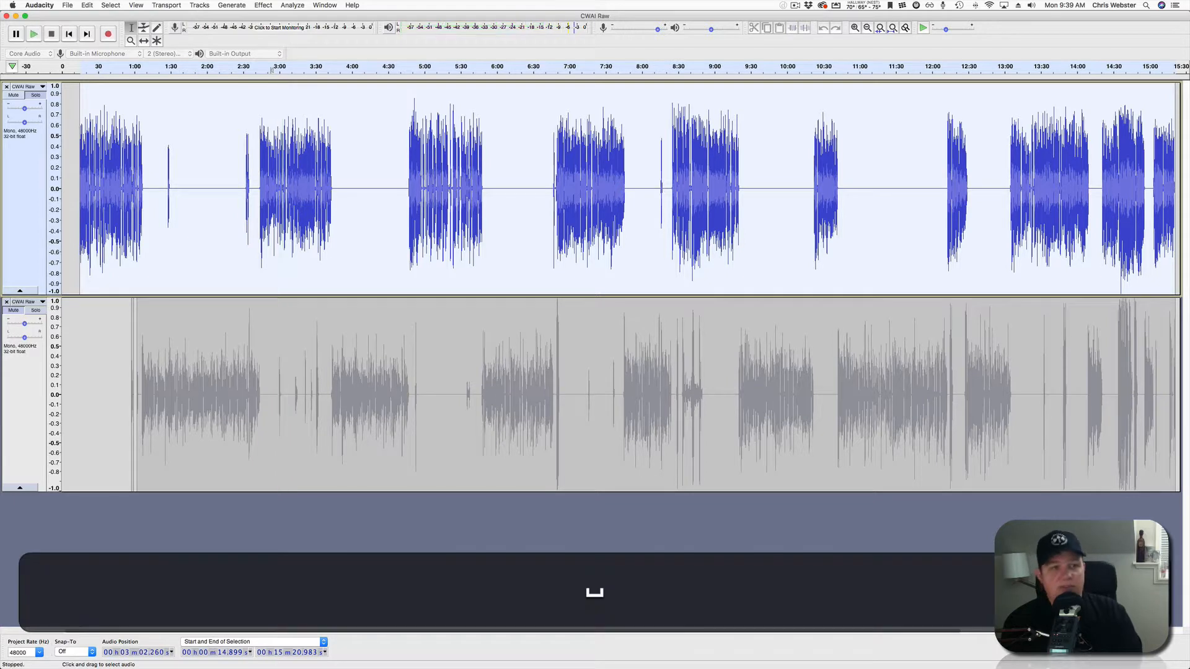
pyautogui.click(90, 66)
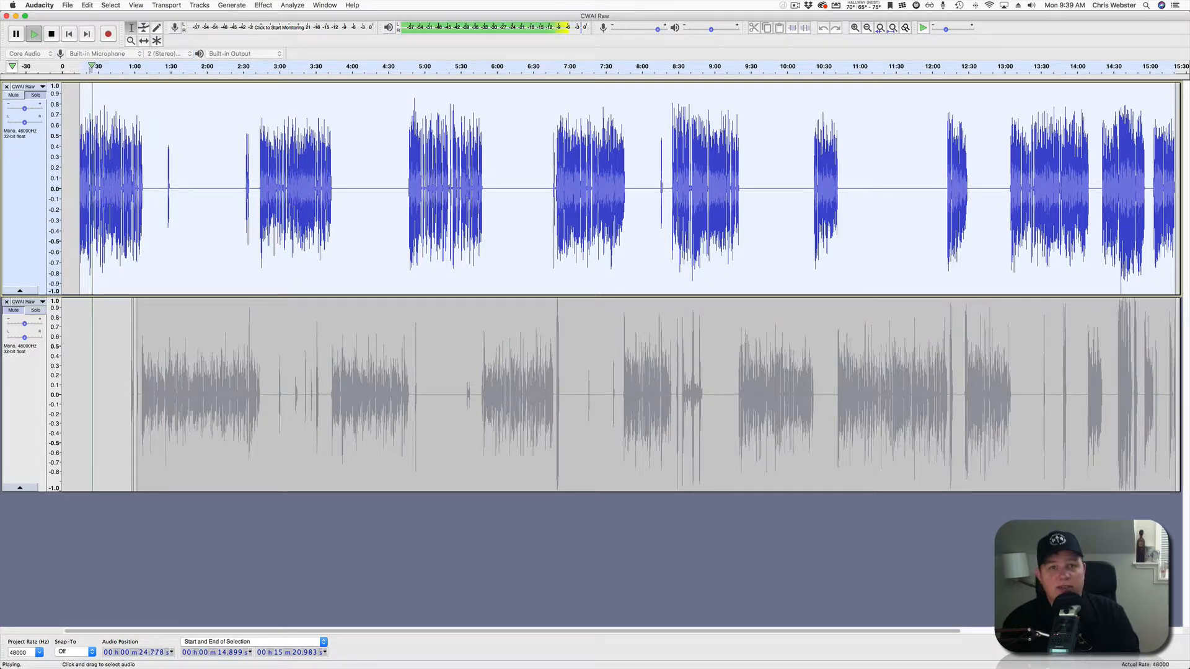
pyautogui.press('space')
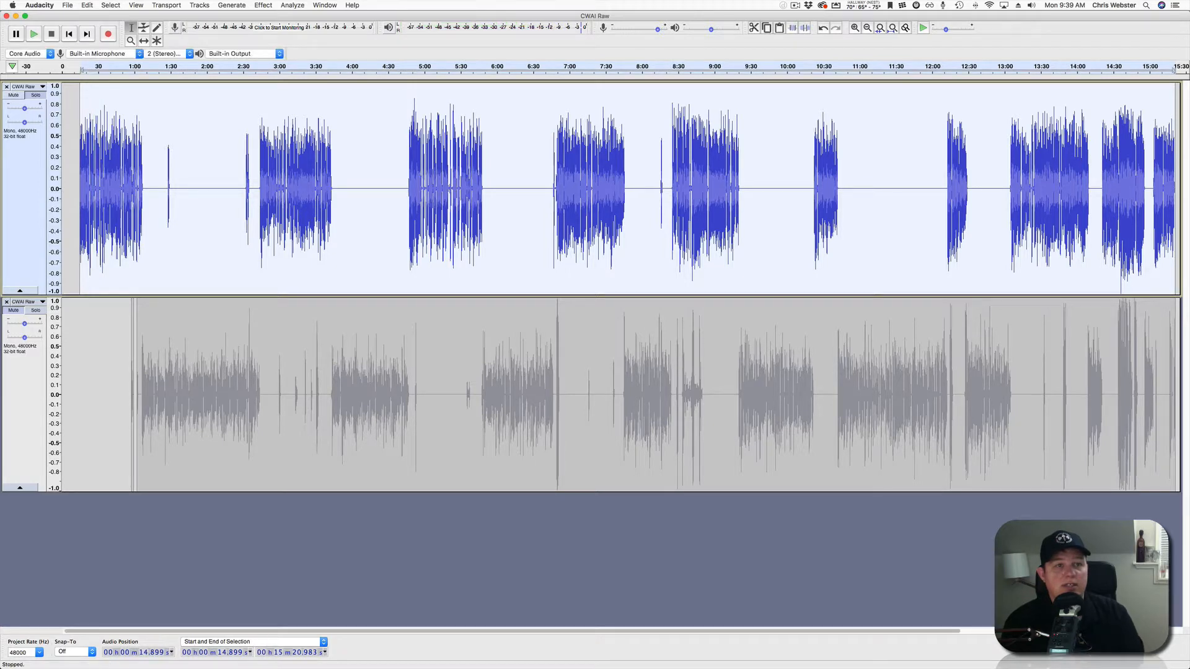
pyautogui.click(292, 5)
# Amplify the first voice track by 1.5 dB with Allow clipping ticked.
pyautogui.moveTo(263, 5)
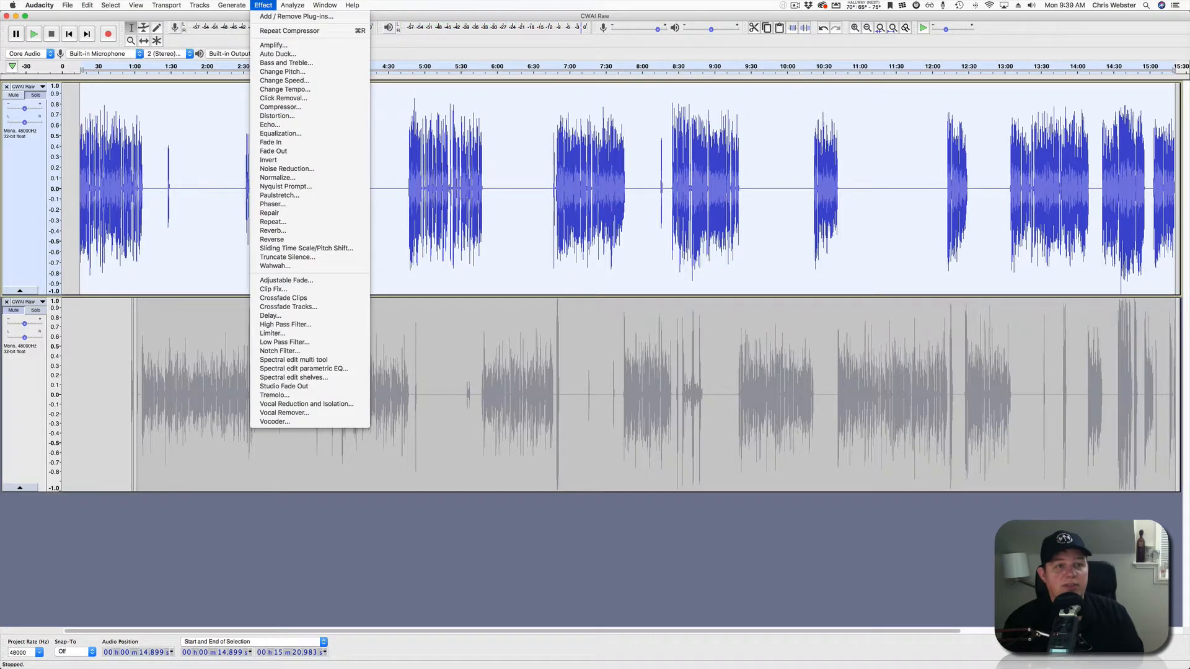
pyautogui.click(273, 45)
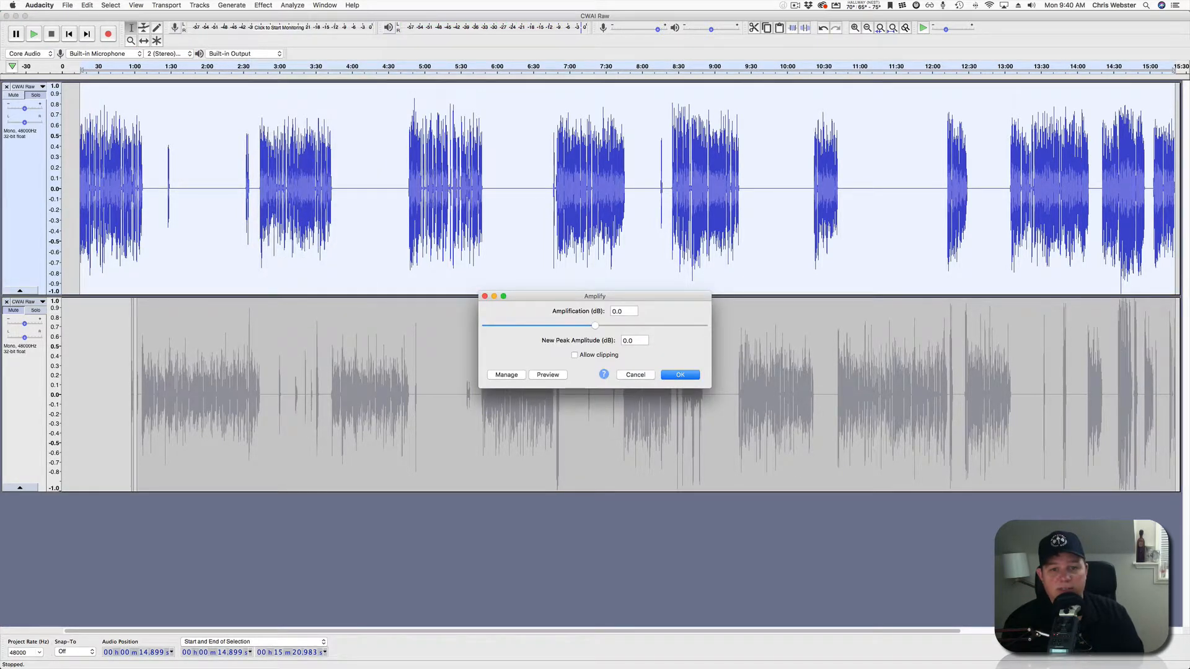
pyautogui.moveTo(595, 325); pyautogui.dragTo(595, 325)
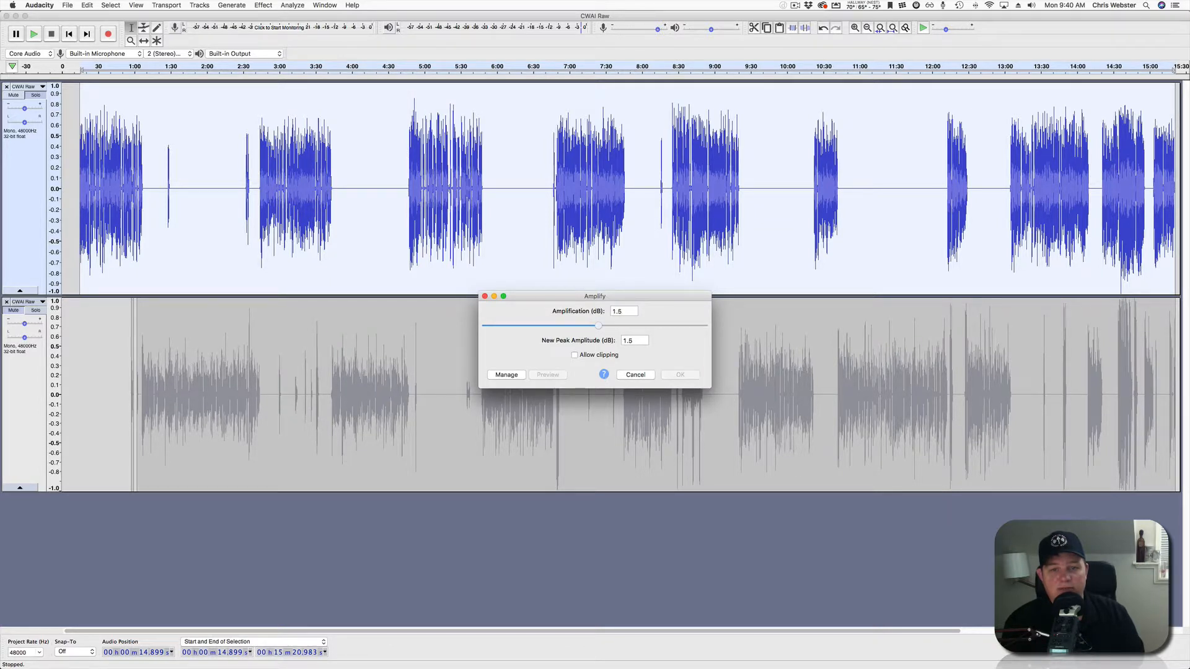
pyautogui.click(574, 355)
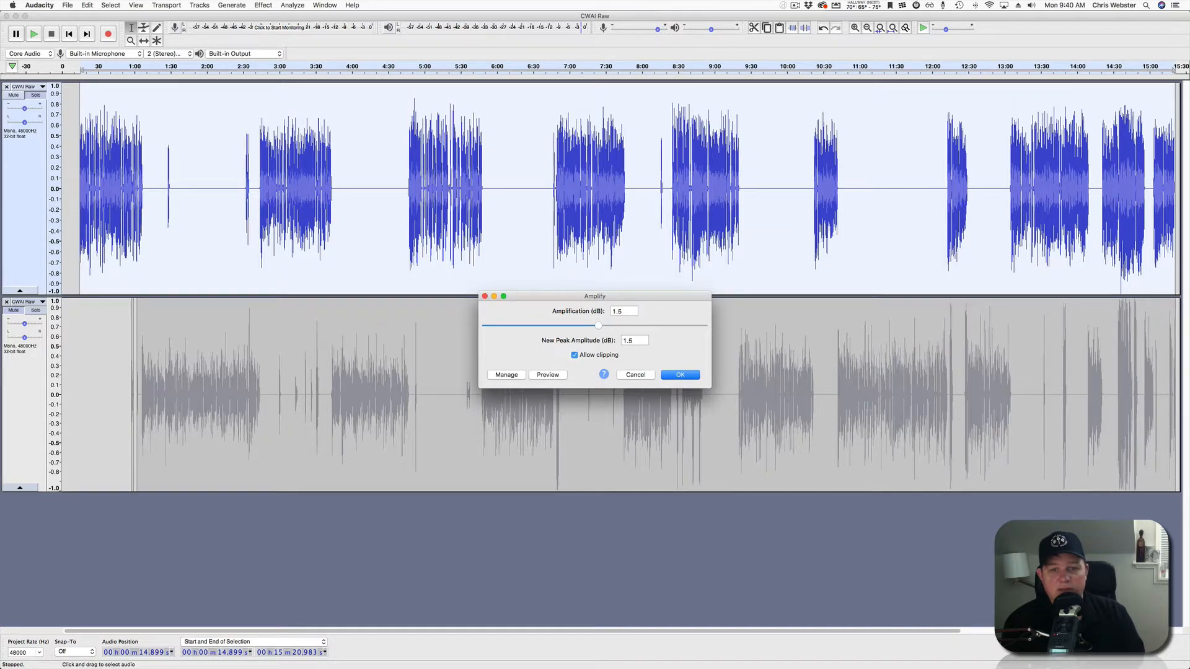
pyautogui.press('Return')
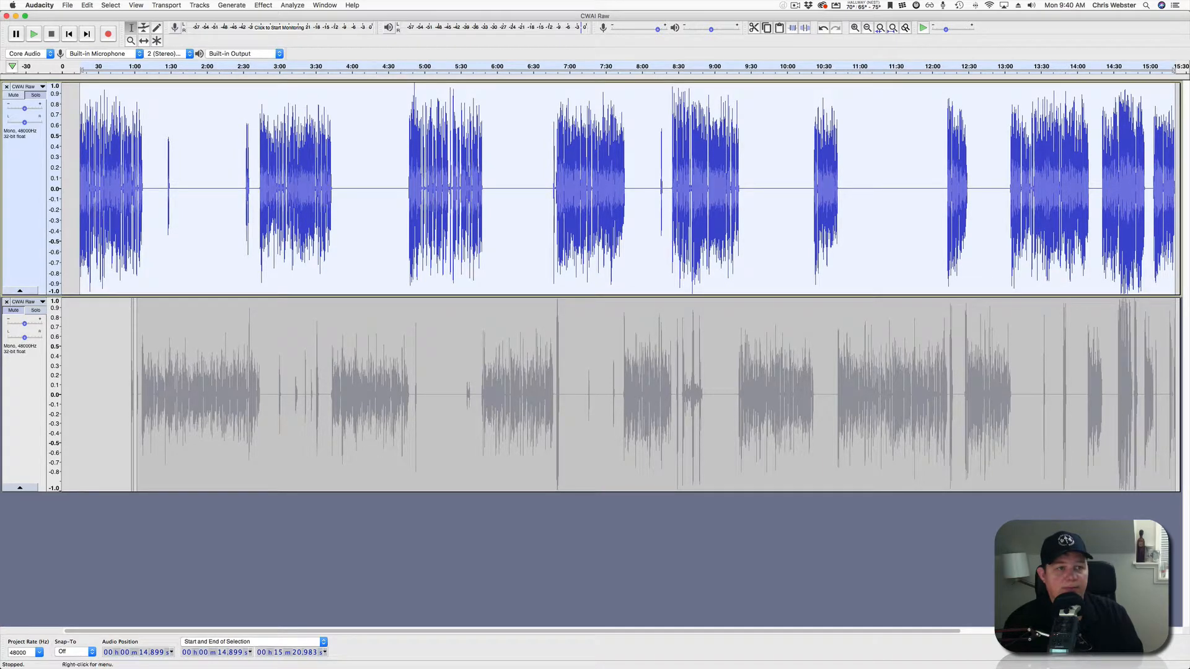
# Play the boosted audio from about 24.6 seconds, then solo the second voice track.
pyautogui.click(92, 189)
pyautogui.press('space')
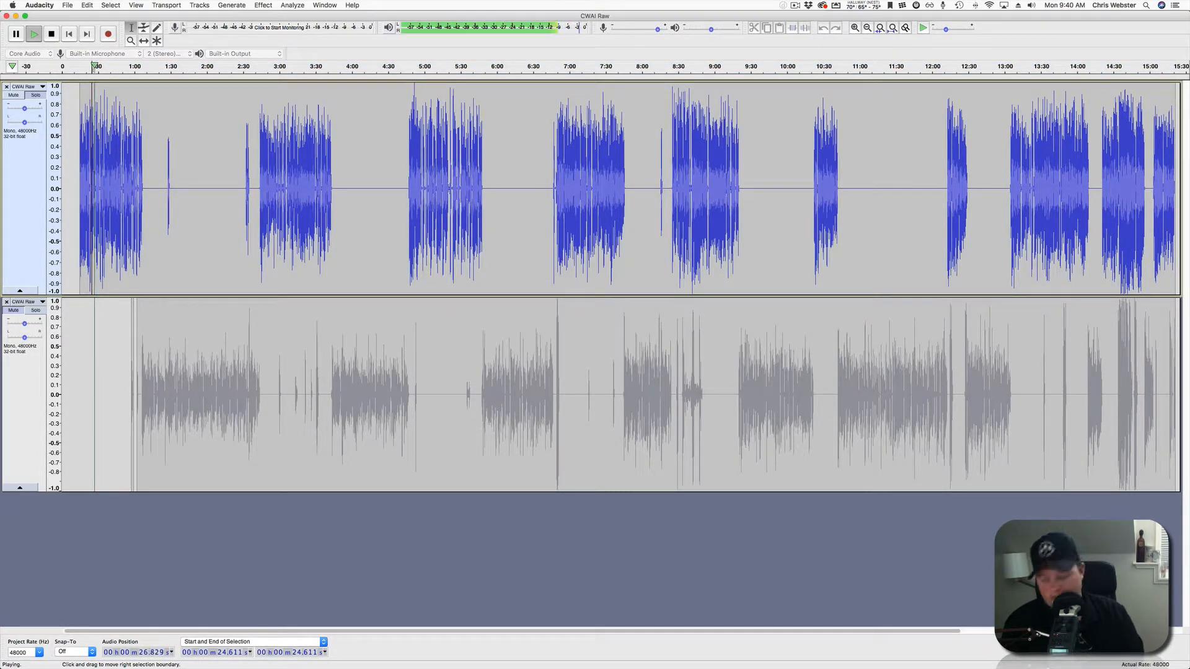
pyautogui.press('space')
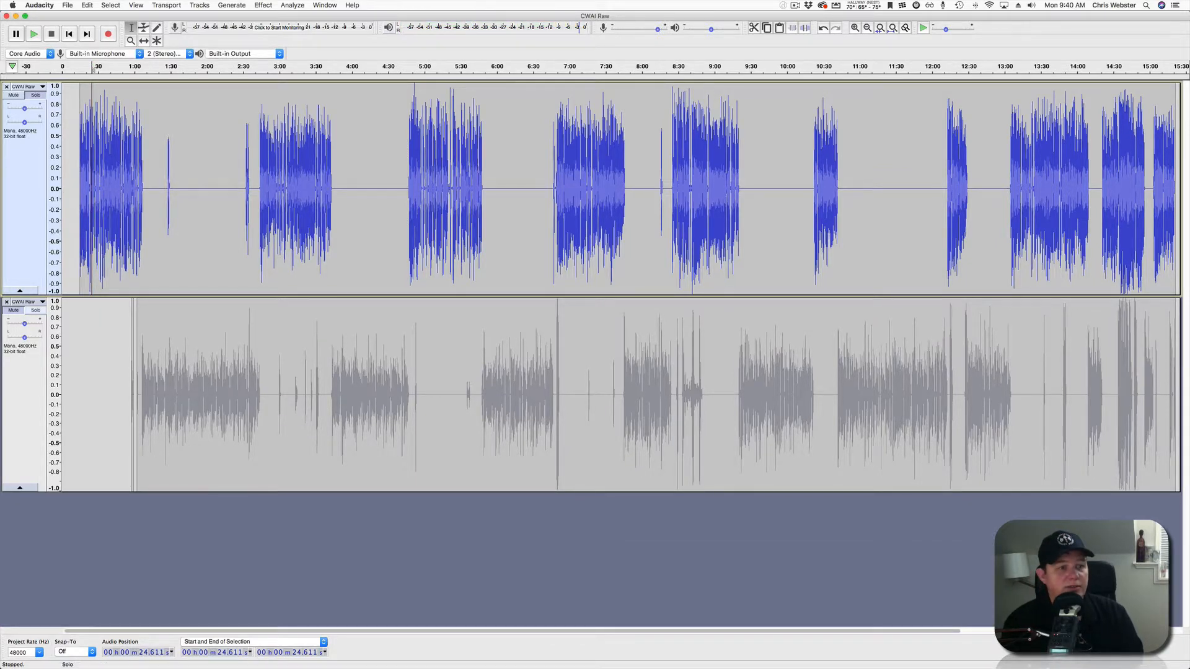
pyautogui.click(36, 310)
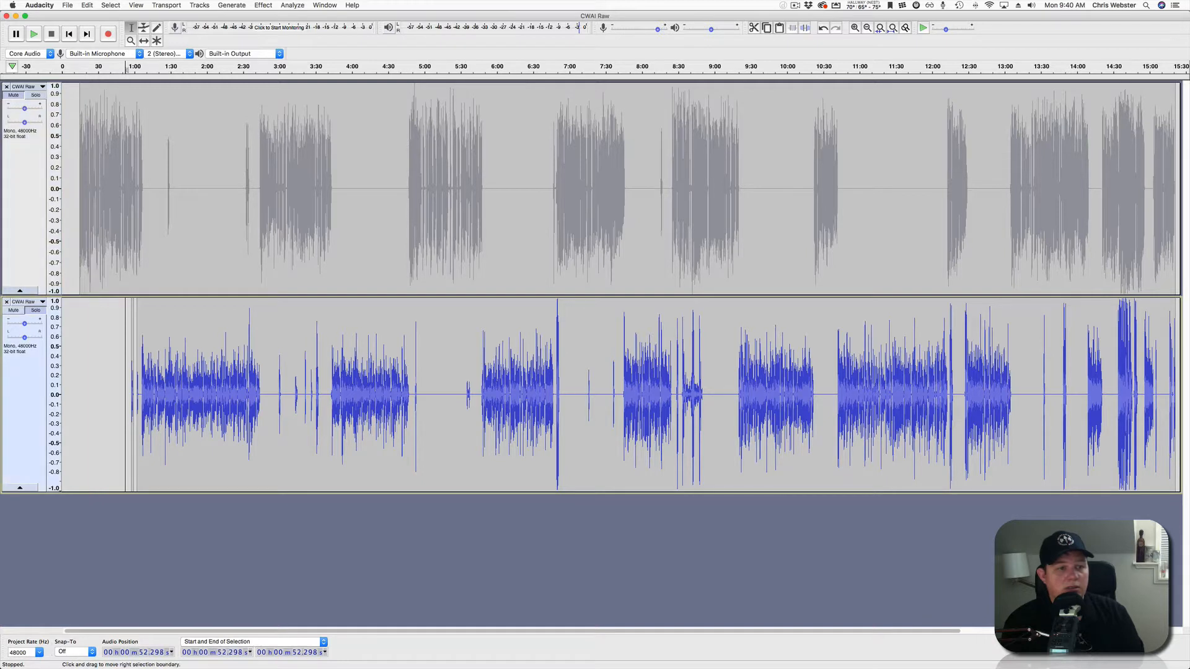
# Select the whole second voice track and apply the same Equalization curve.
pyautogui.click(155, 397)
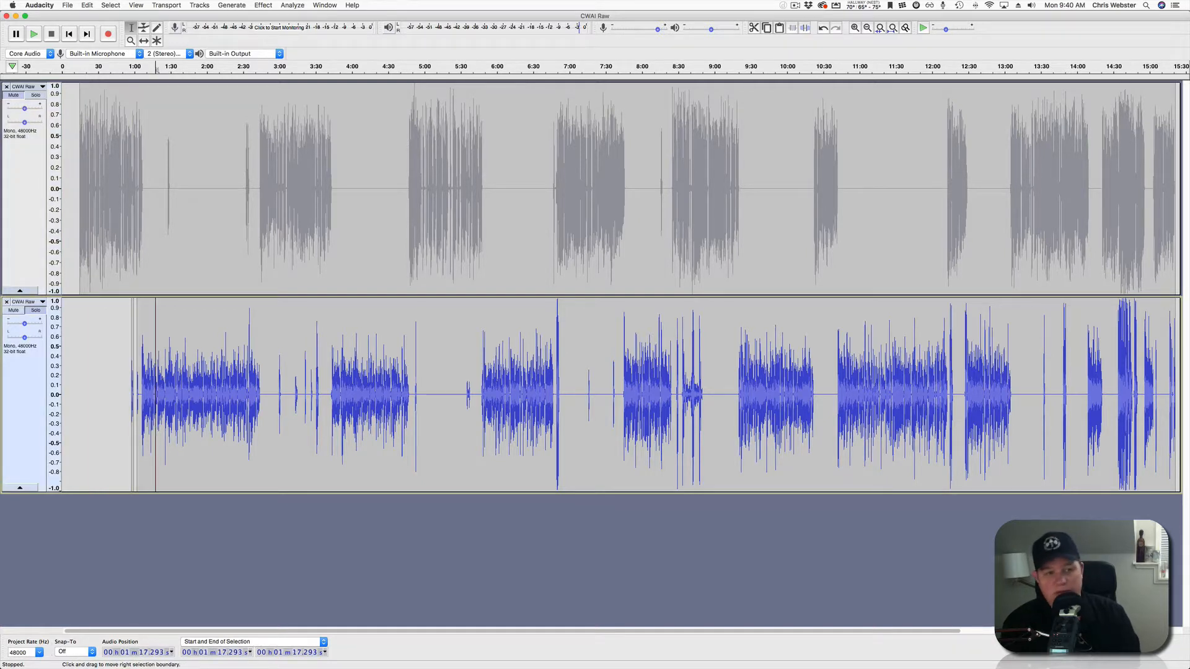
pyautogui.click(263, 5)
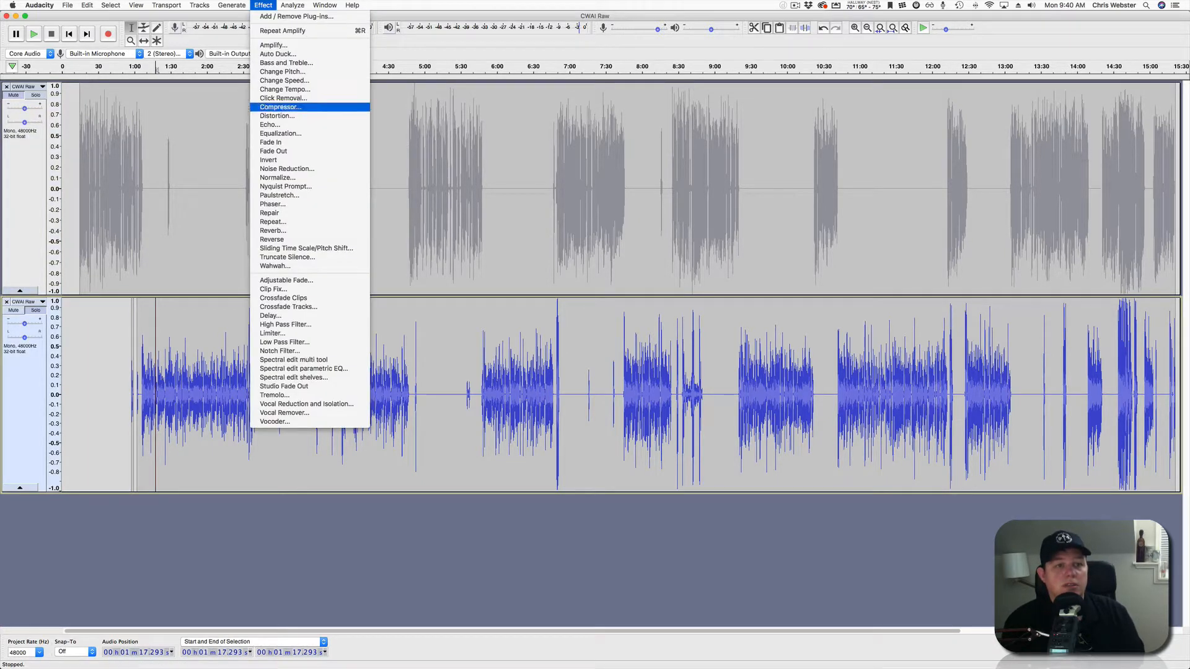
pyautogui.click(279, 133)
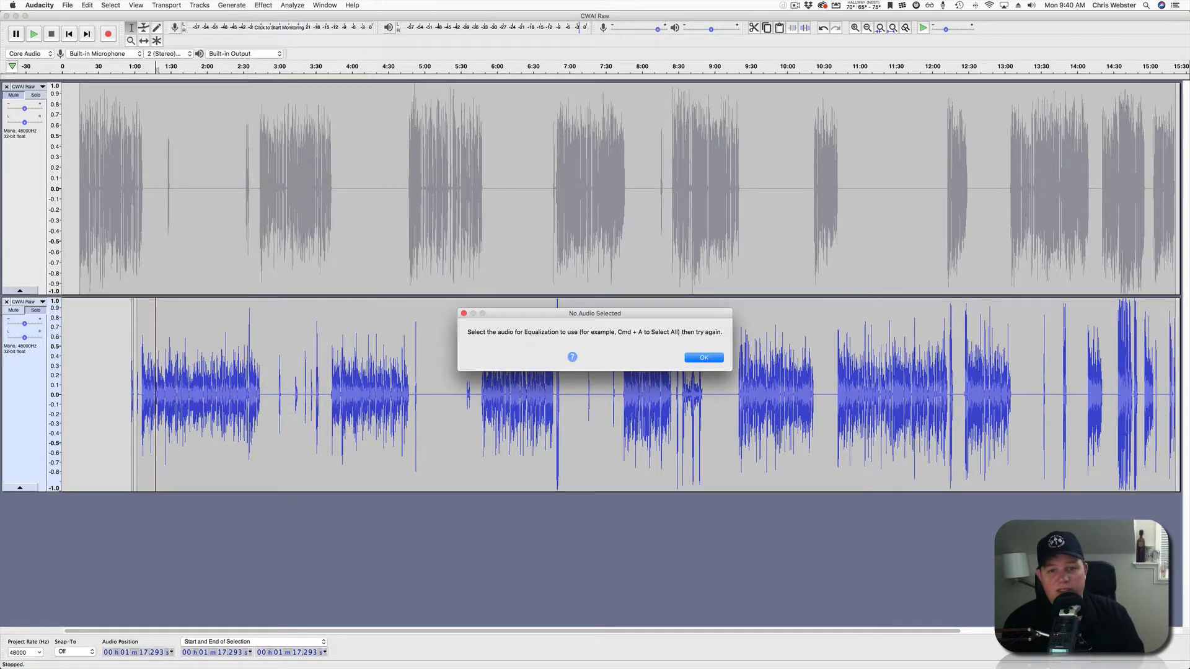
pyautogui.press('Return')
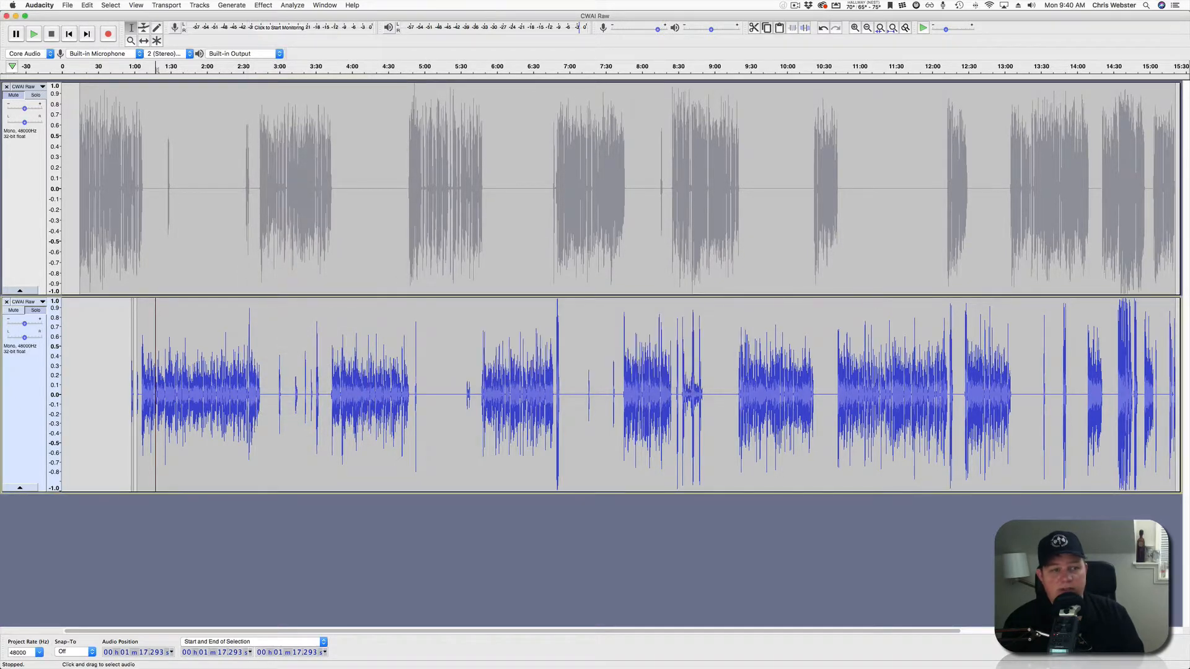
pyautogui.click(24, 409)
pyautogui.click(262, 5)
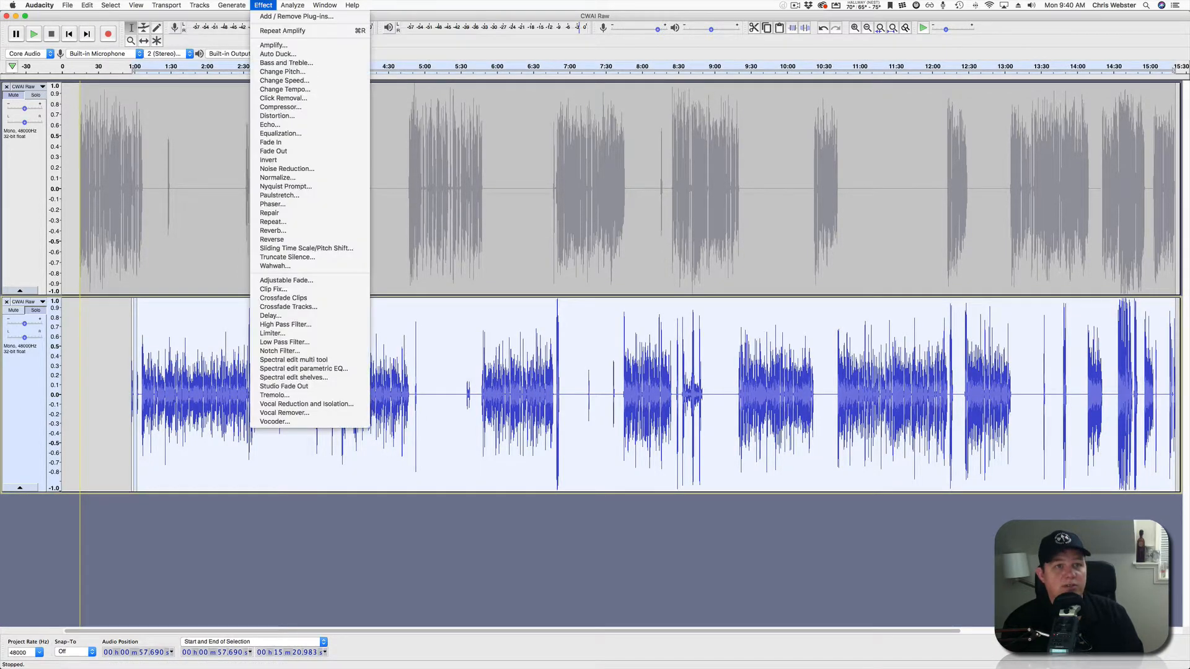
pyautogui.click(279, 134)
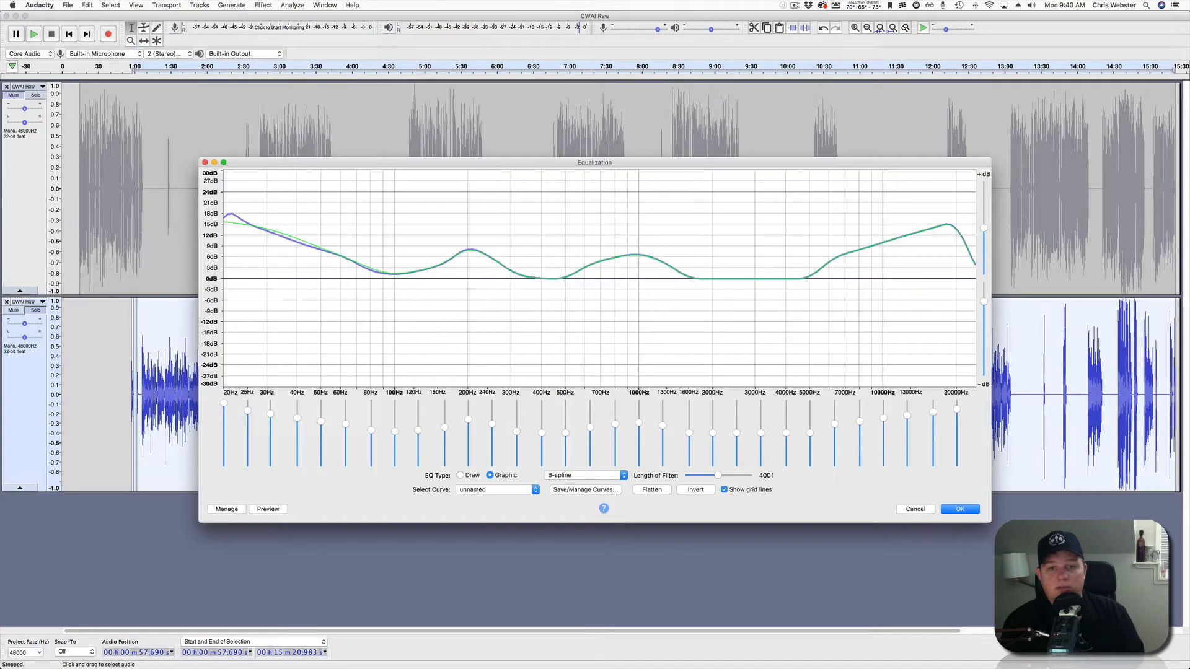
pyautogui.press('Return')
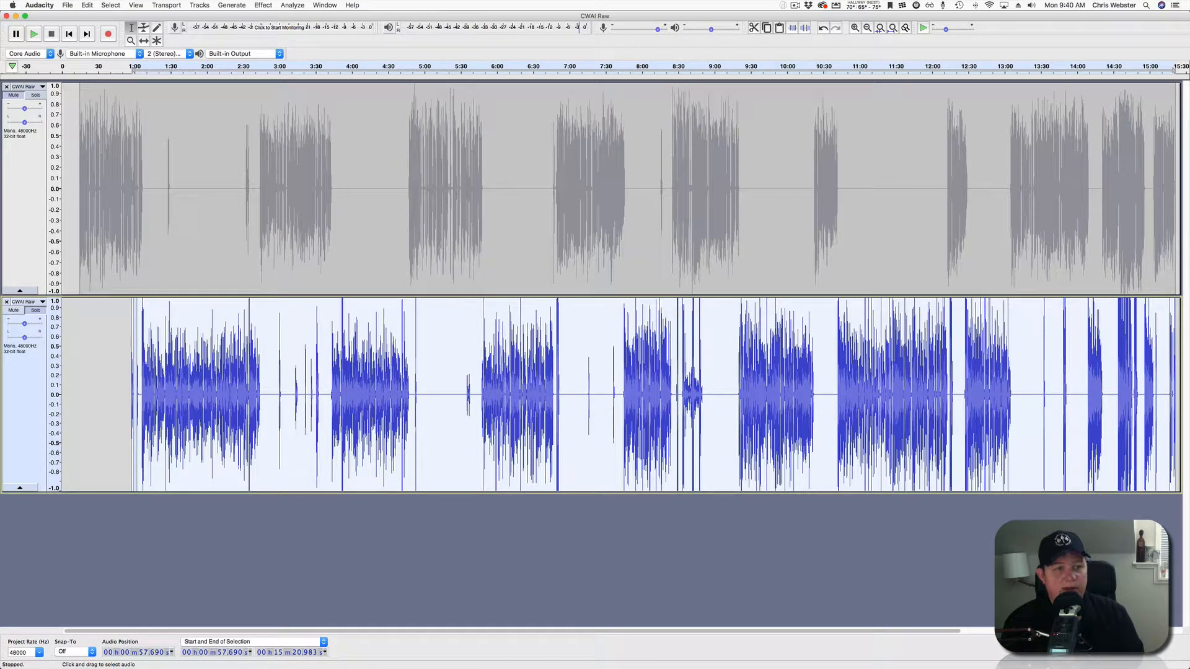
# Apply Compressor with default settings, then play the processed track from about 1:30.
pyautogui.click(263, 4)
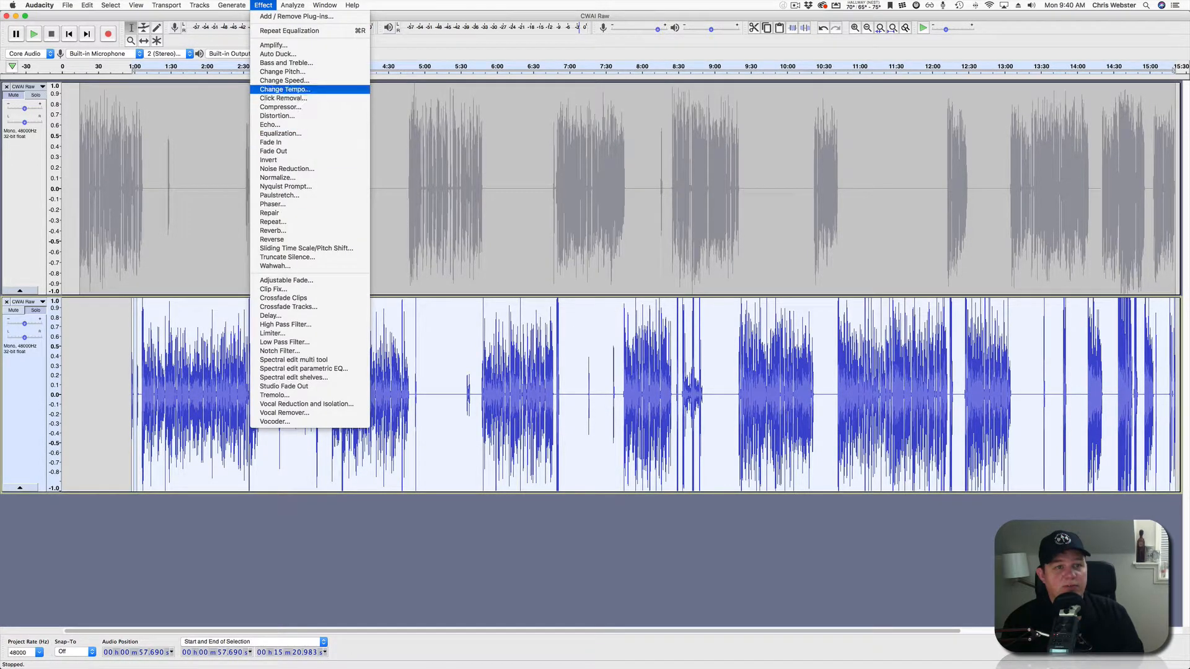
pyautogui.click(280, 106)
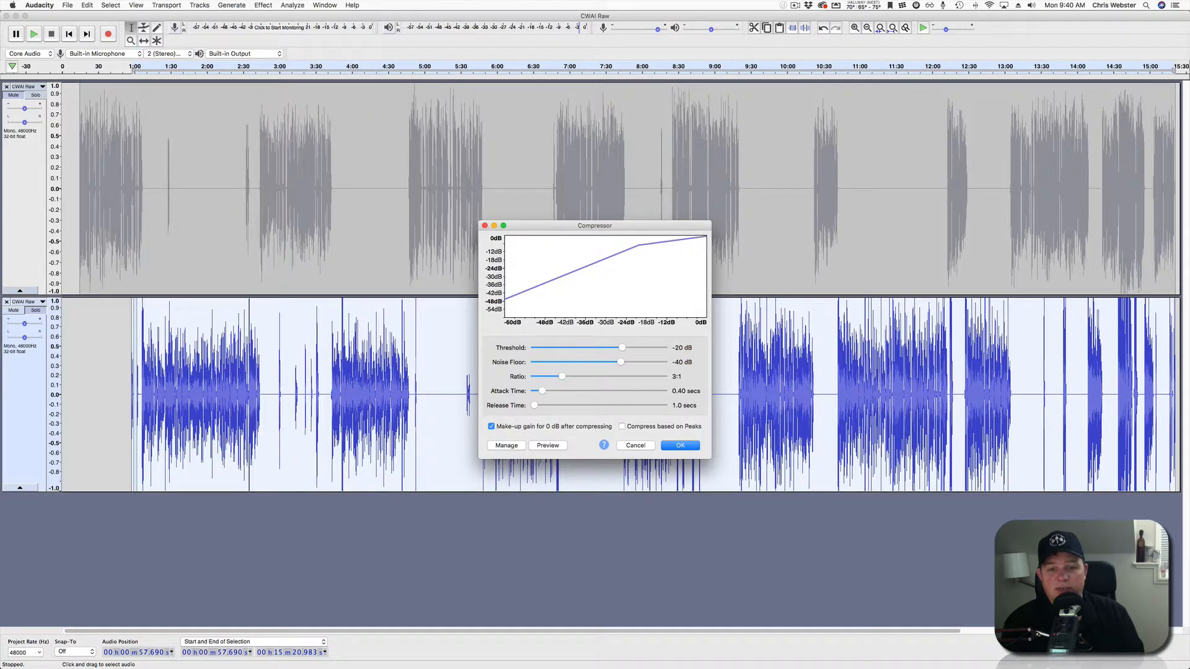
pyautogui.press('Return')
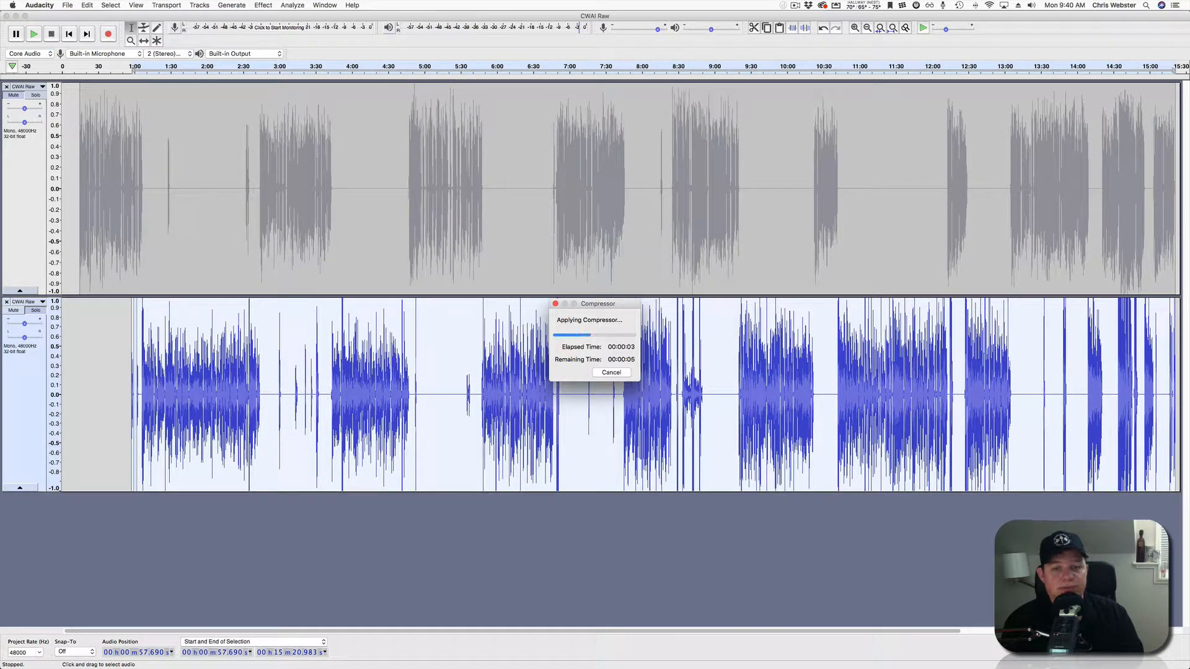
pyautogui.click(171, 396)
pyautogui.press('space')
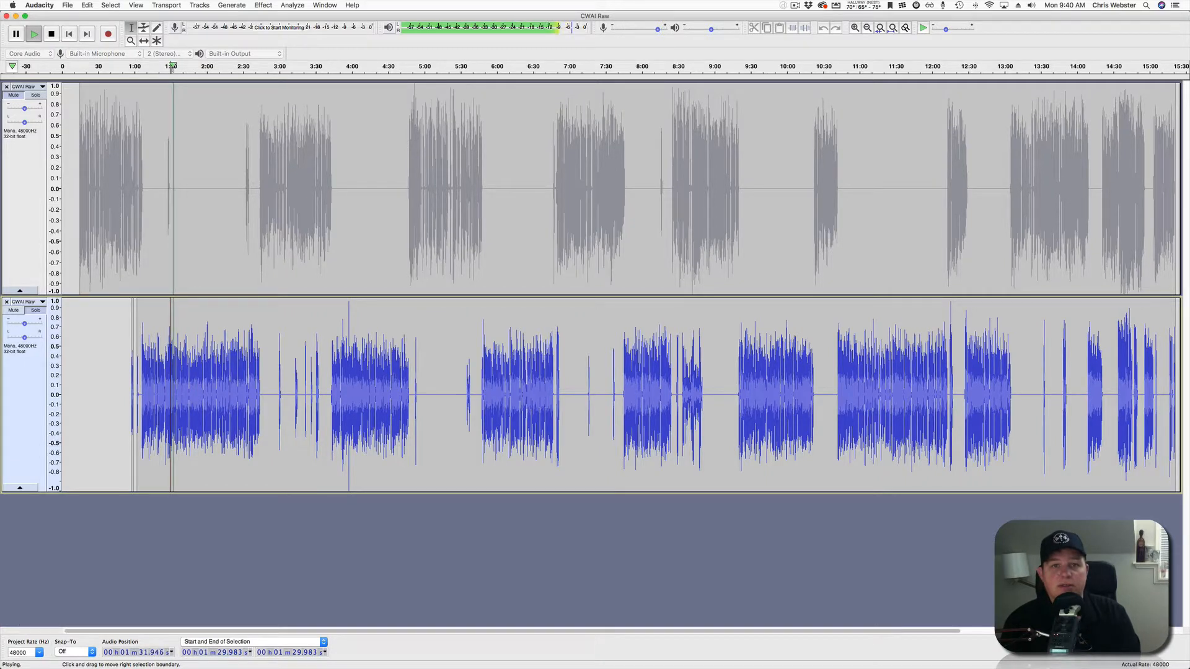
pyautogui.press('space')
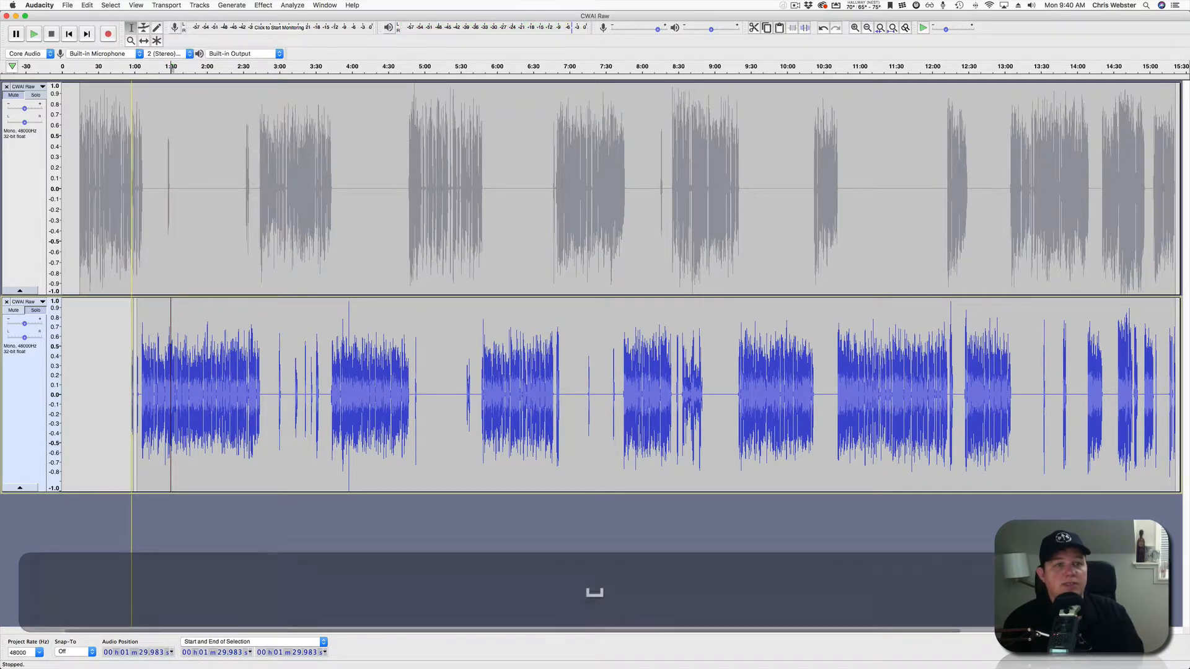
# Select the whole lower voice track and Amplify it by 1.5 dB with clipping allowed.
pyautogui.click(263, 5)
pyautogui.click(274, 45)
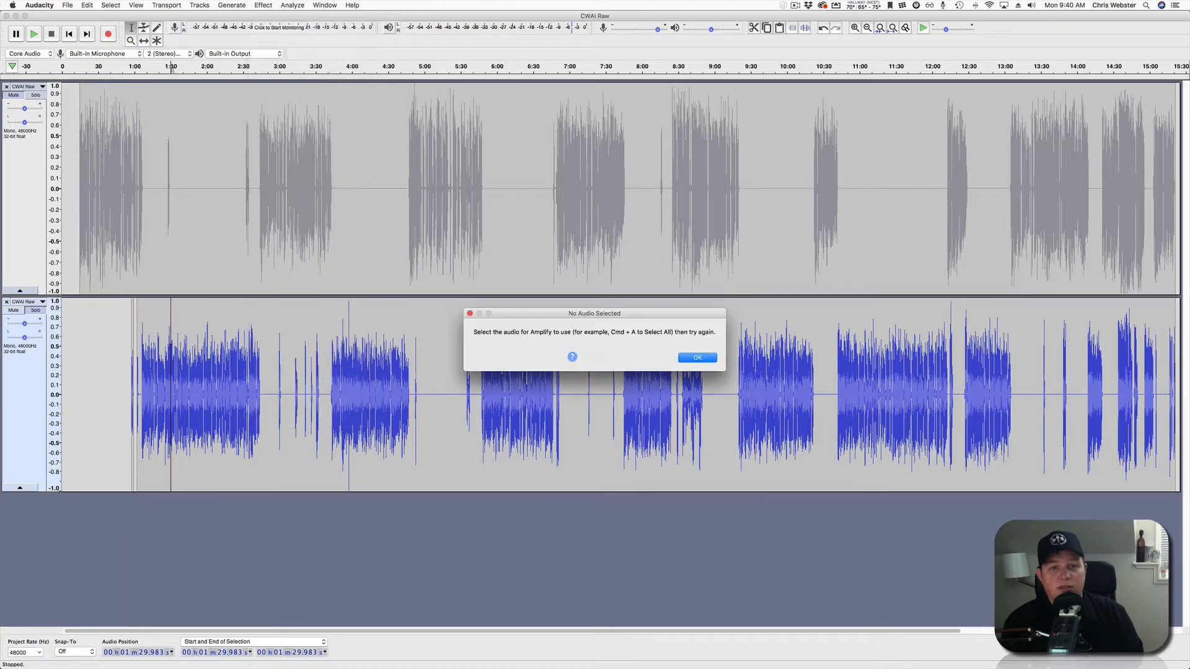
pyautogui.click(697, 357)
pyautogui.click(24, 403)
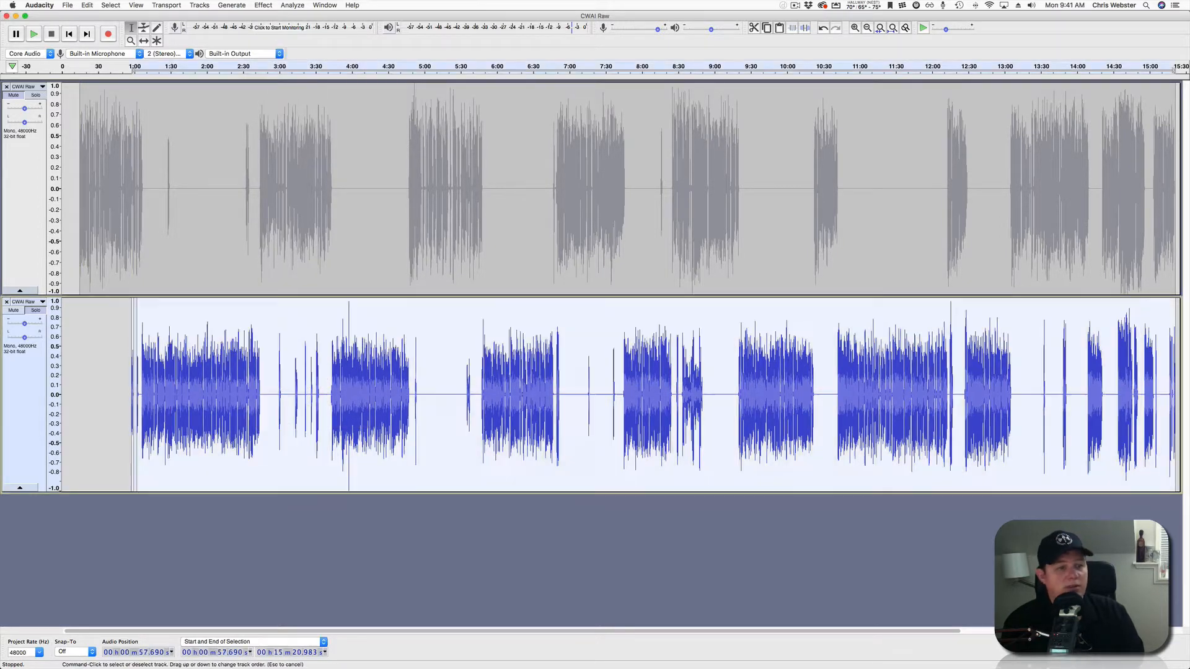
pyautogui.click(263, 5)
pyautogui.click(274, 45)
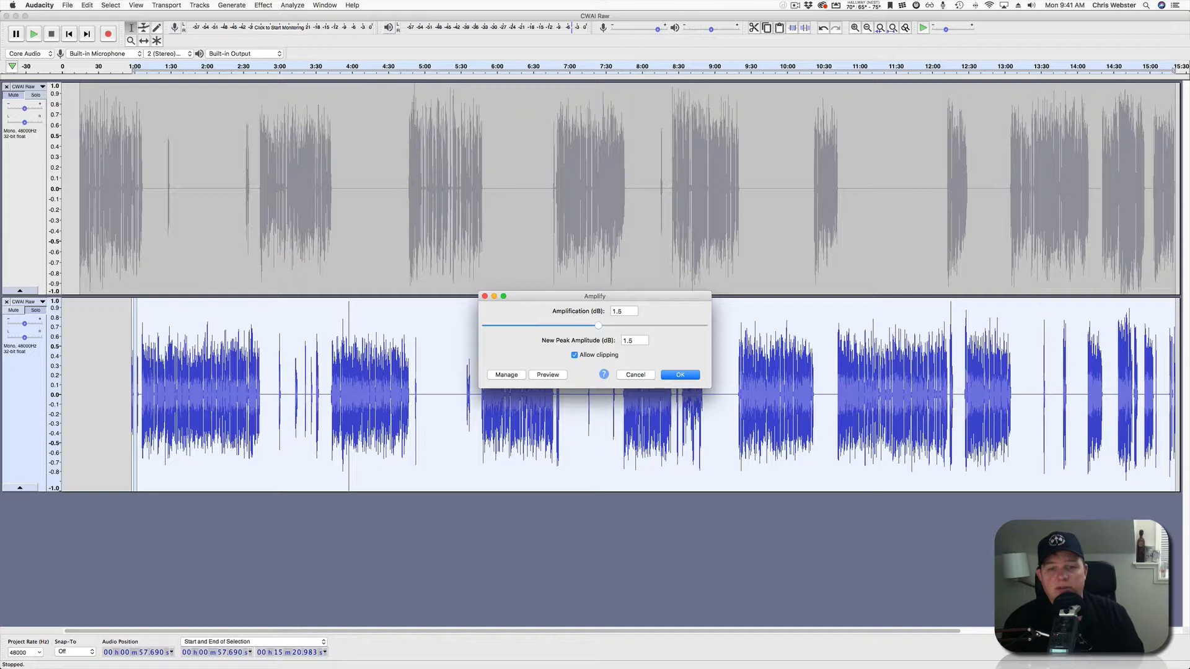
pyautogui.press('Return')
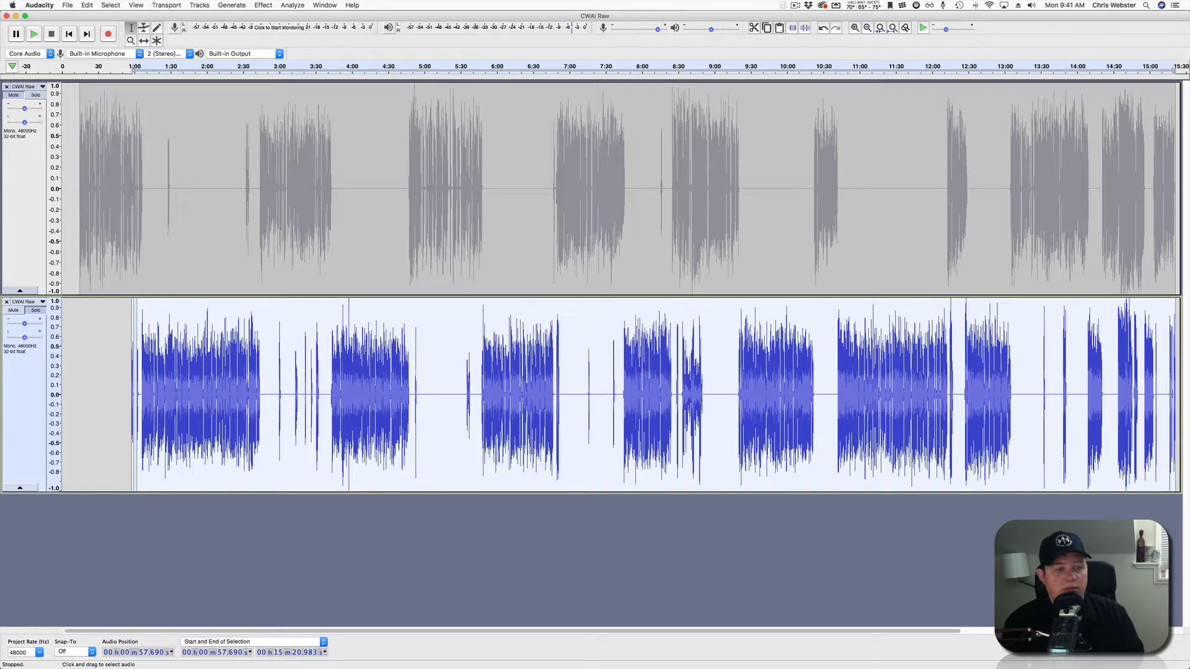
# Play the amplified second track briefly from about 1:42.
pyautogui.click(186, 385)
pyautogui.press('space')
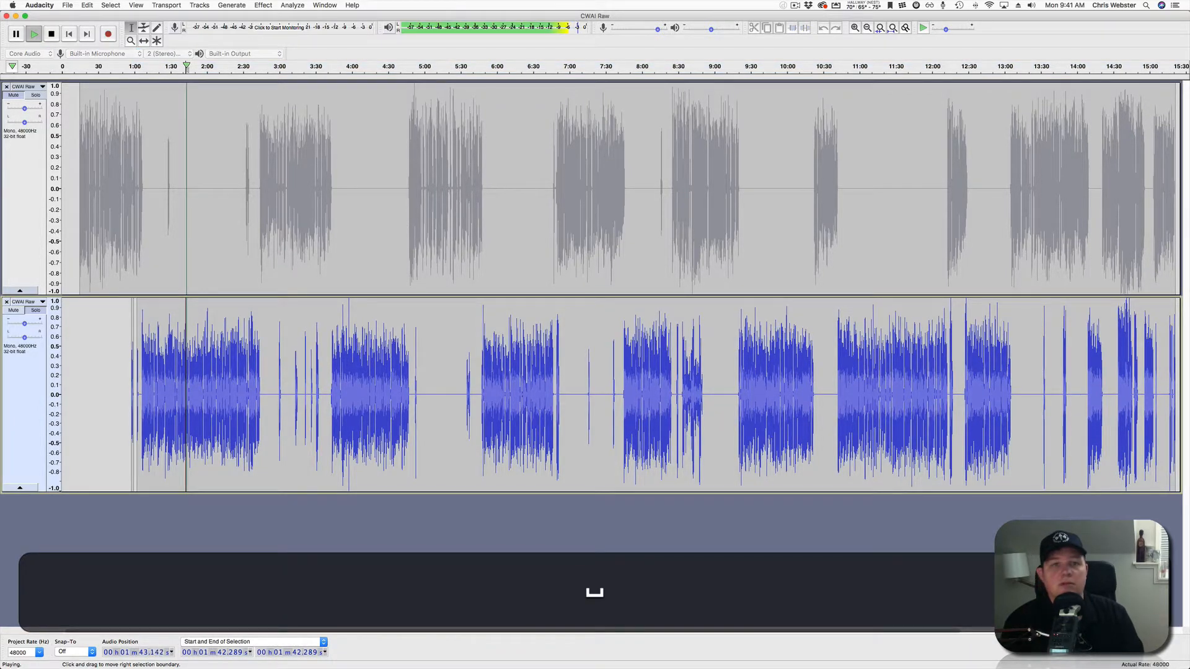
pyautogui.press('space')
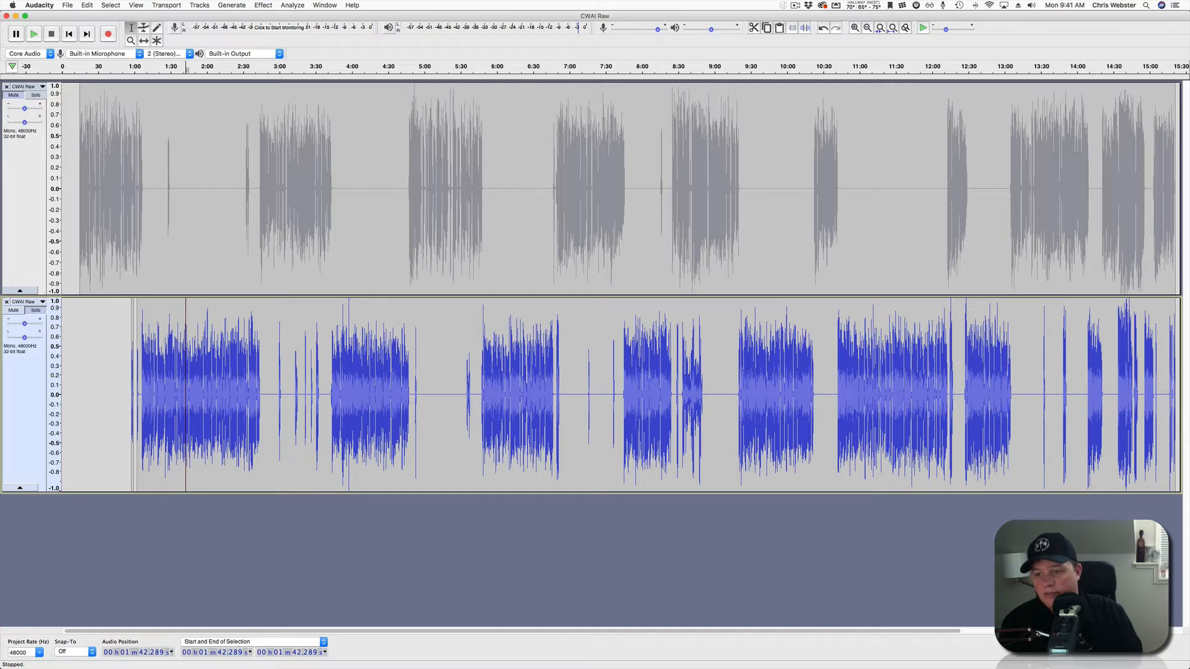
# Narrow the Audacity window and browse Finder to _ArchPodNet > _Editing > Music.
pyautogui.moveTo(1188, 372); pyautogui.dragTo(877, 371)
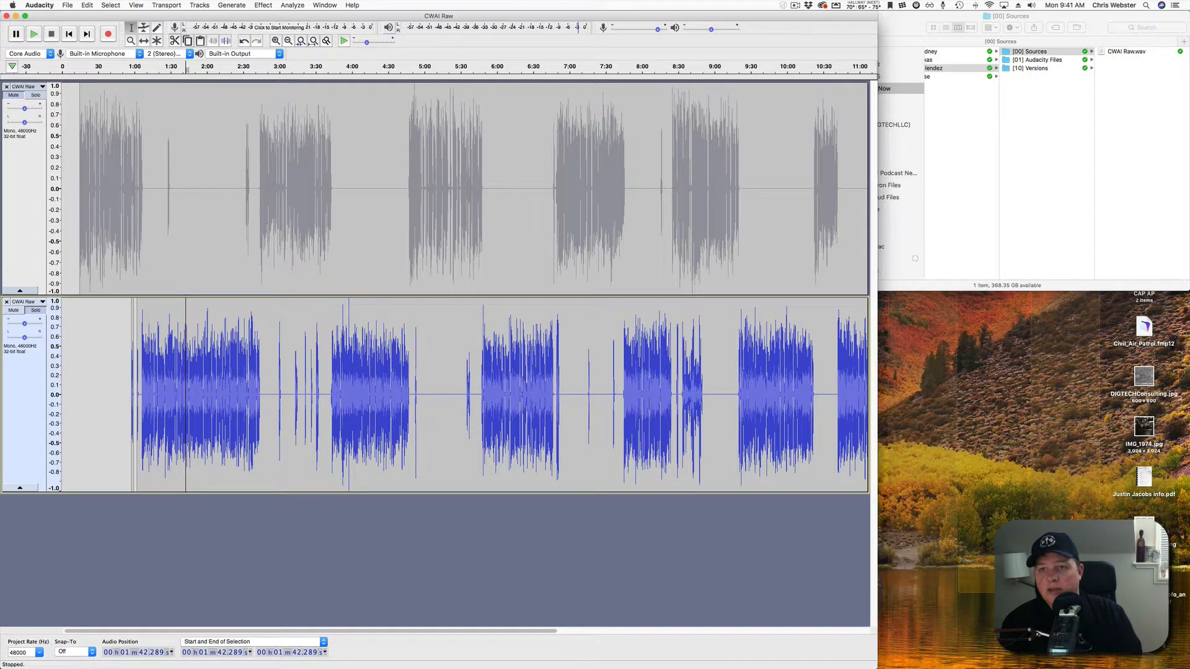
pyautogui.click(1016, 186)
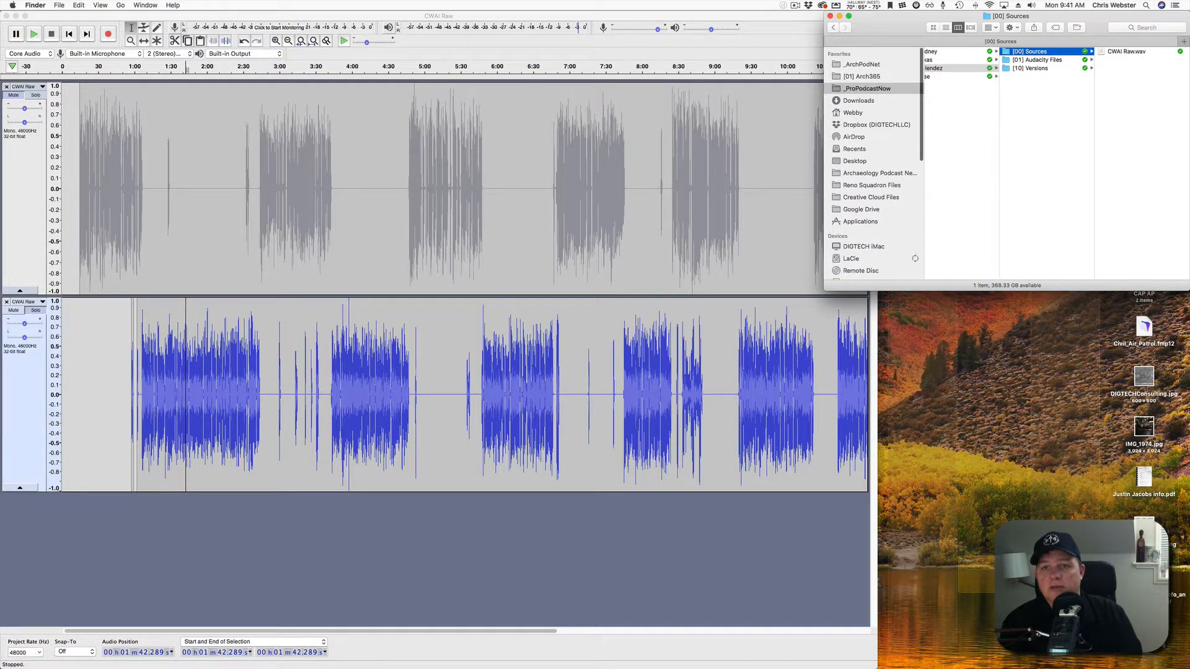
pyautogui.click(862, 64)
pyautogui.click(948, 51)
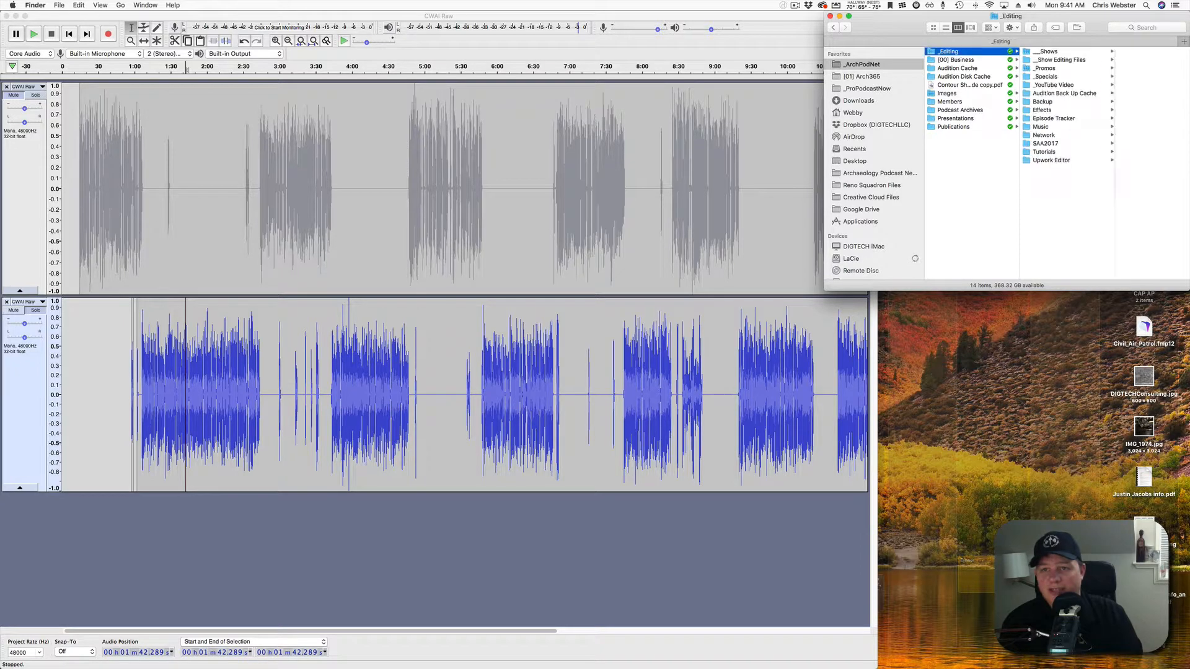
pyautogui.click(1041, 126)
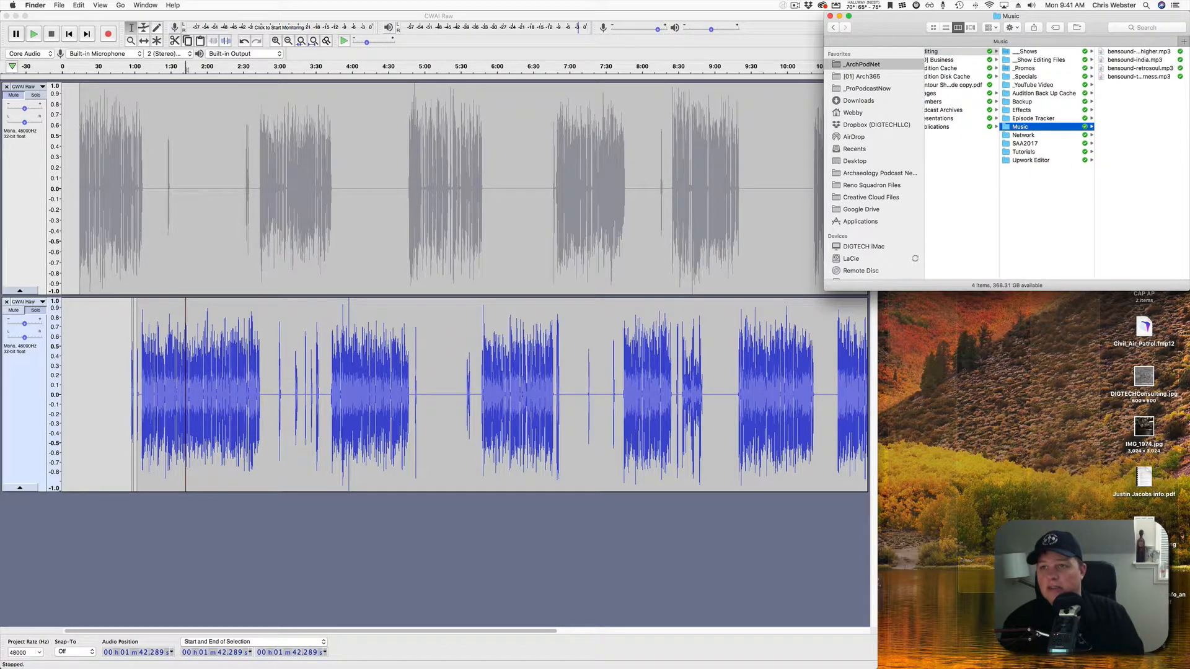
# Quick Look bensound-india, retrosoul, goinghigher and tenderness MP3s, then close the Finder window.
pyautogui.click(1135, 60)
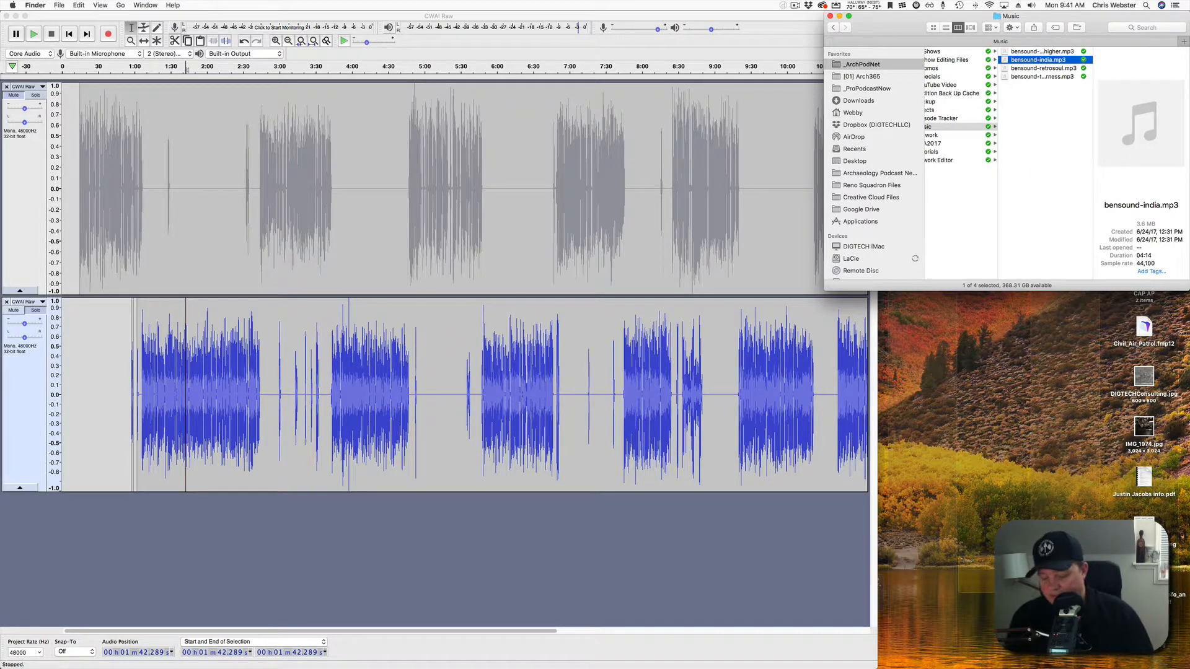
pyautogui.press('space')
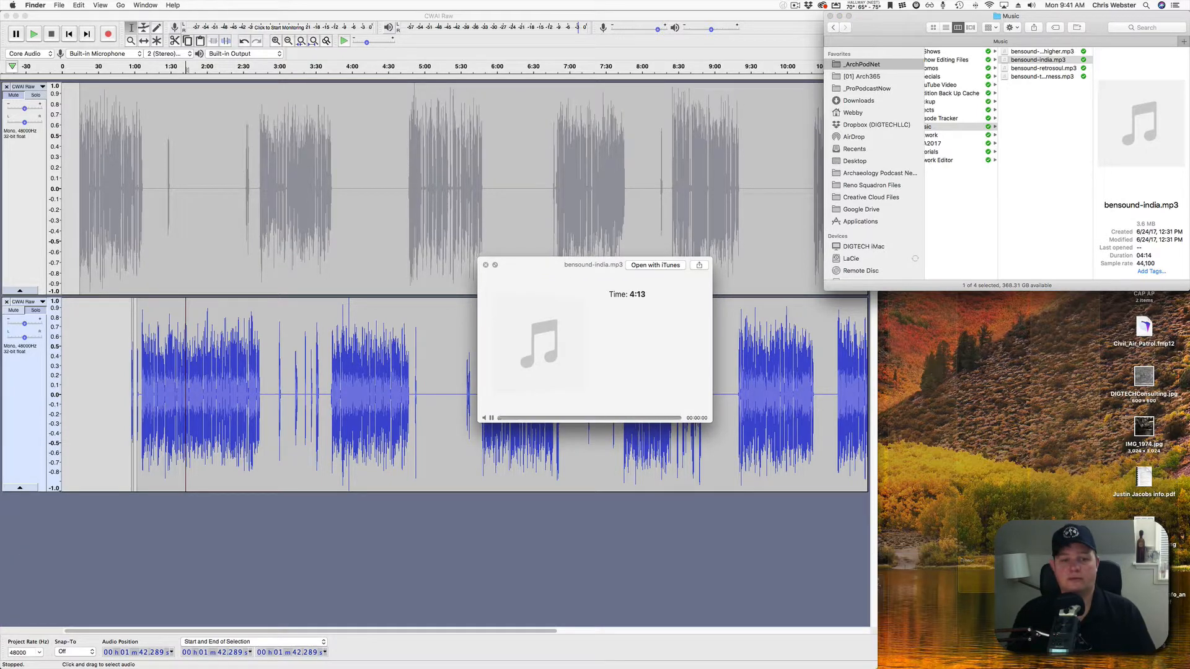
pyautogui.press('space')
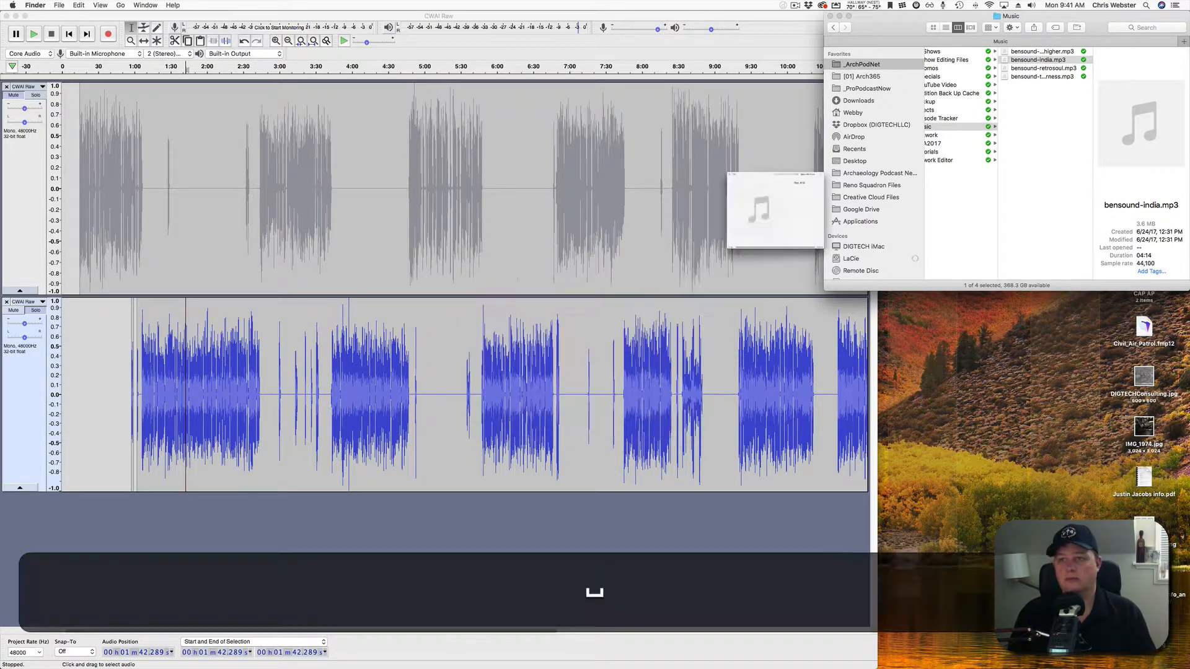
pyautogui.press('Down')
pyautogui.press('space')
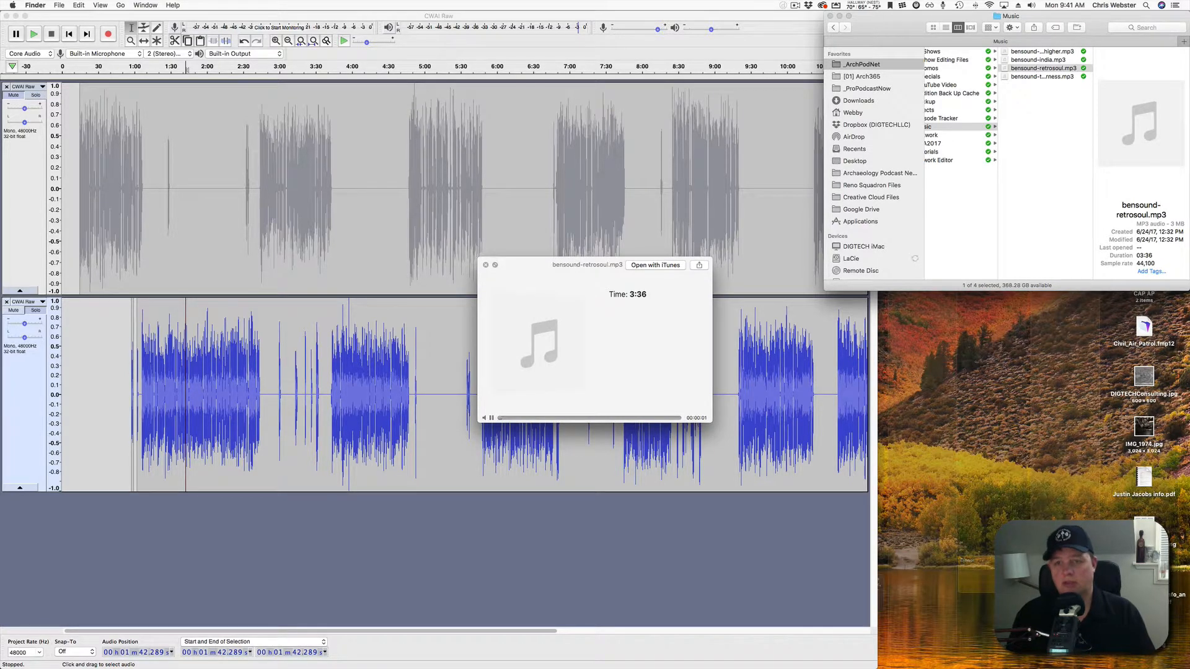
pyautogui.press('space')
pyautogui.press('Up')
pyautogui.press('Up')
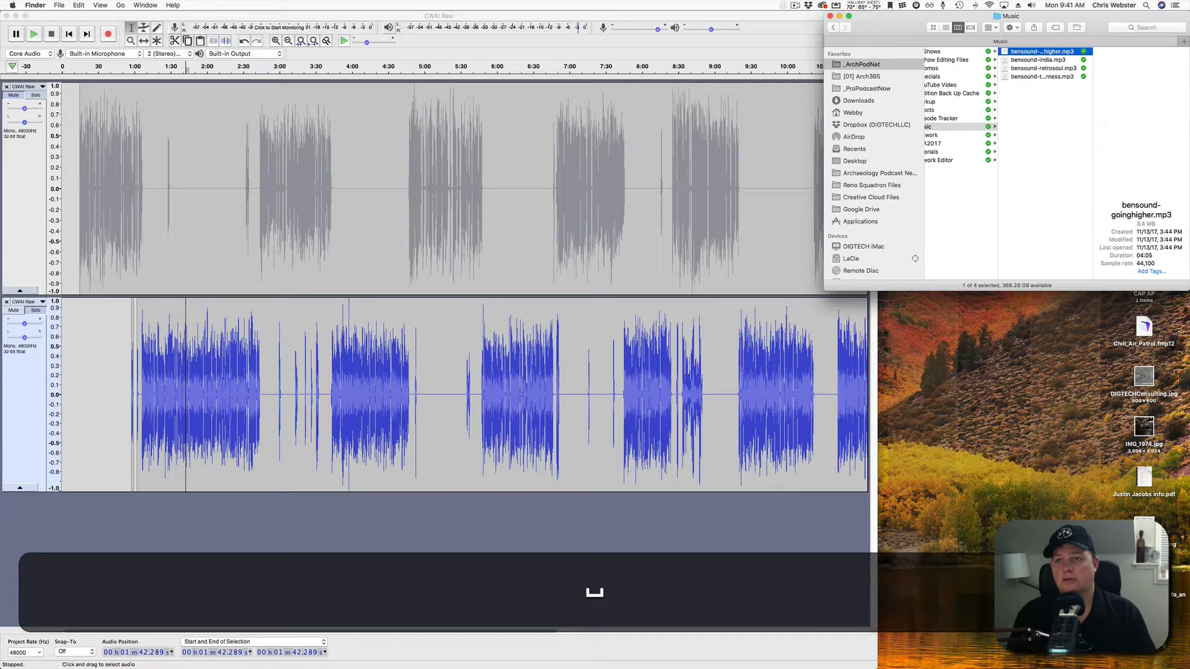
pyautogui.press('space')
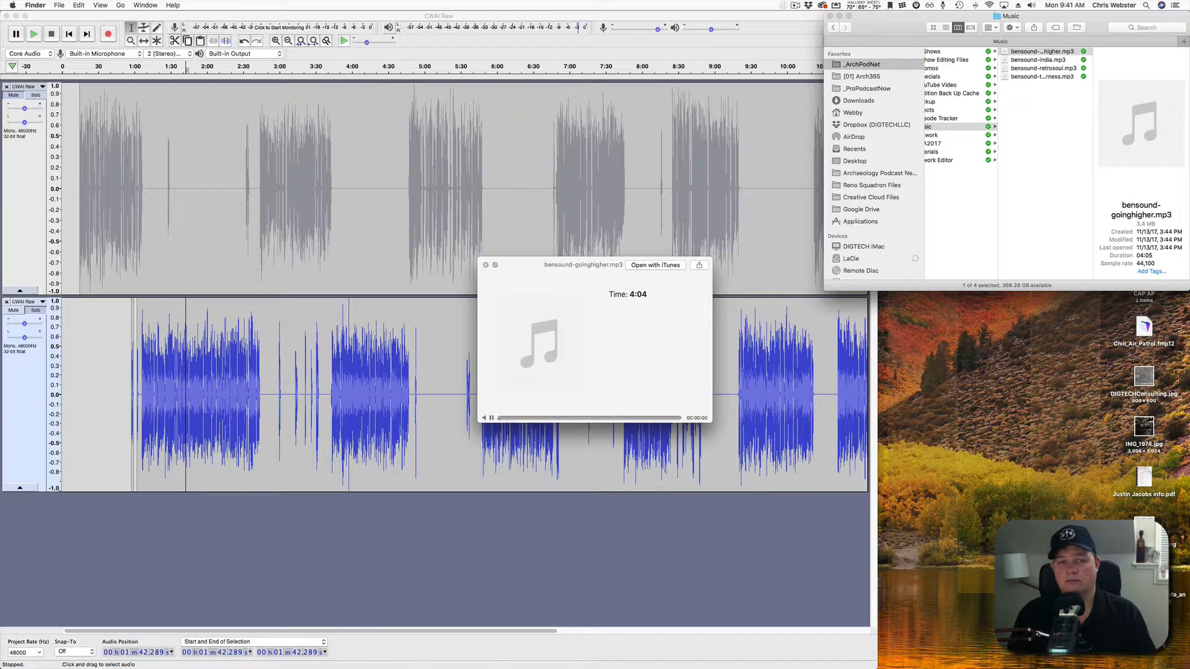
pyautogui.press('space')
pyautogui.press('Down')
pyautogui.press('Down')
pyautogui.press('Down')
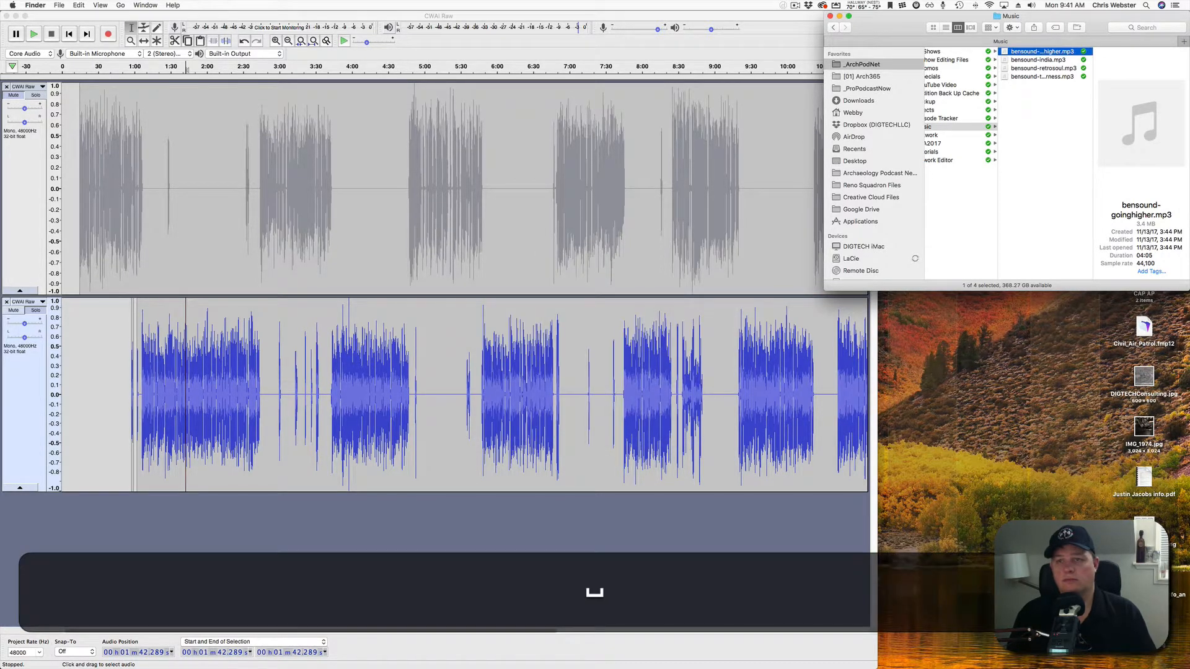
pyautogui.press('space')
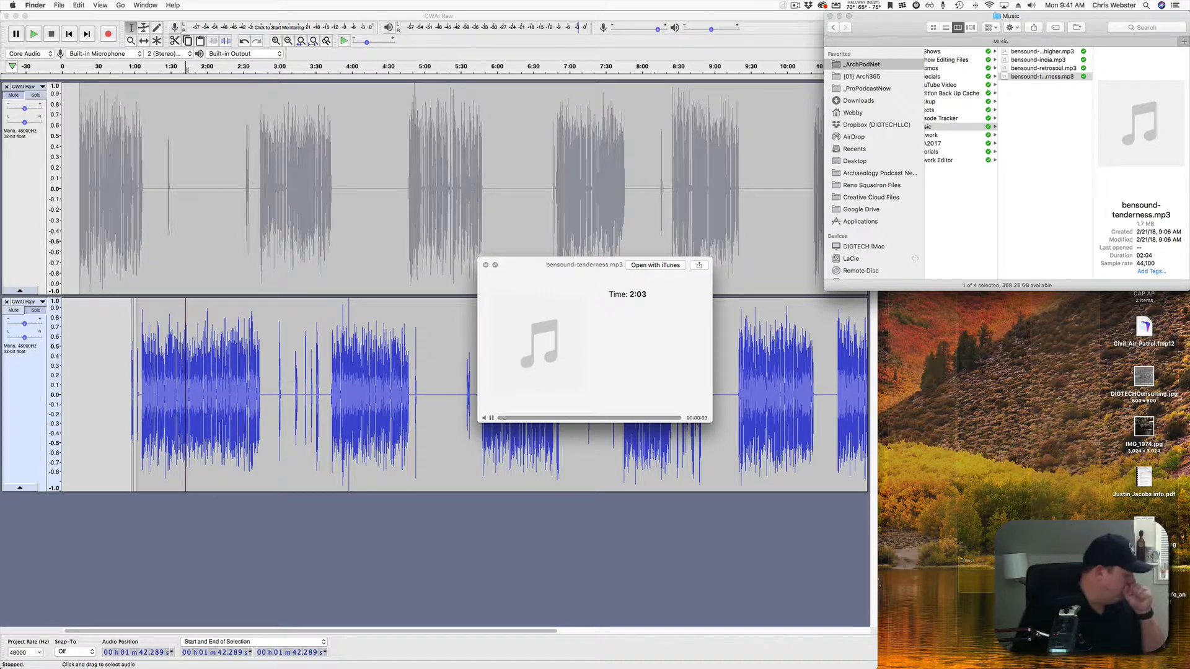
pyautogui.press('space')
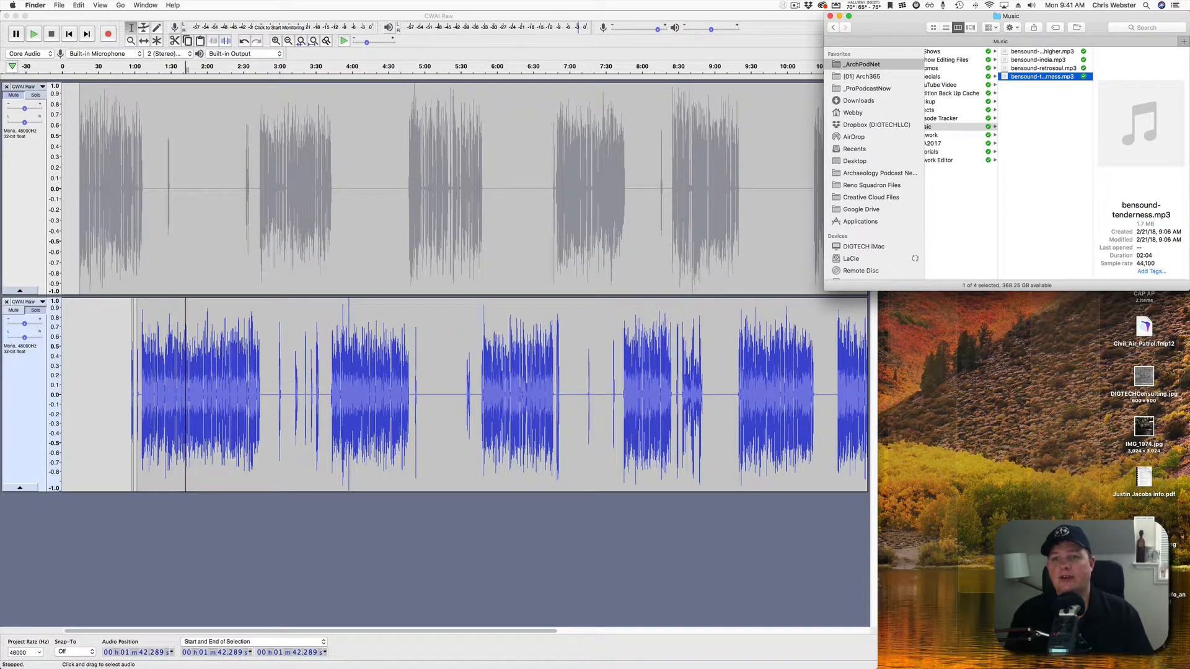
pyautogui.press('super+w')
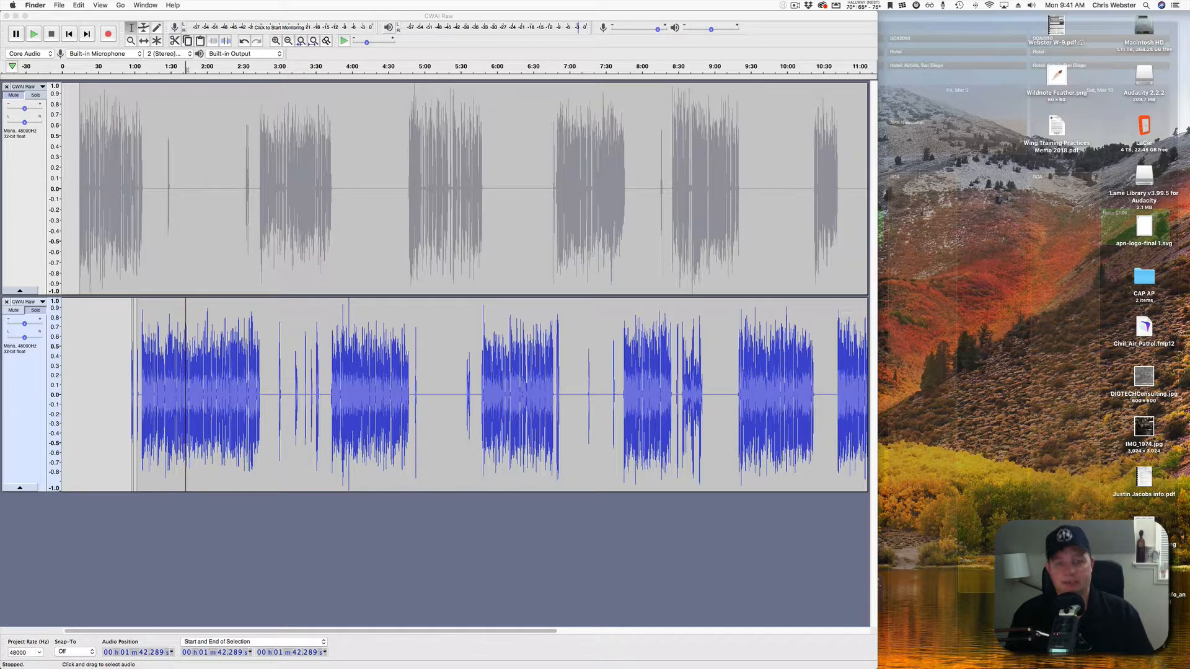
# Launch Safari through Spotlight and load bensound.com.
pyautogui.press('super+space')
pyautogui.write('saf')
pyautogui.press('Return')
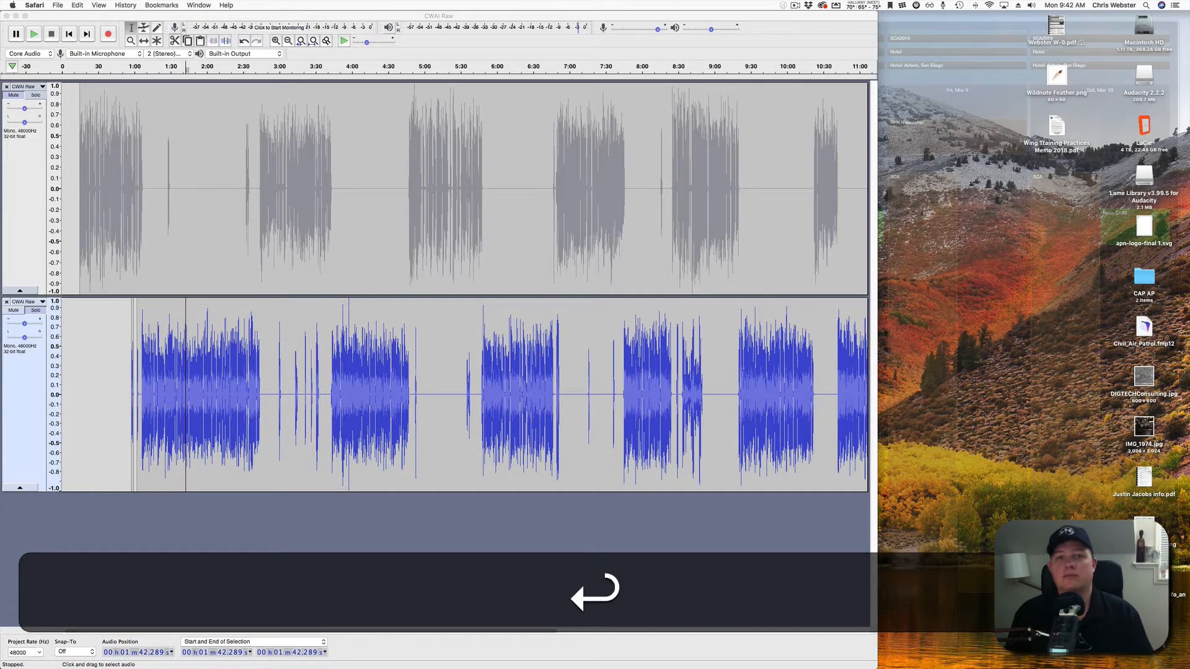
pyautogui.write('bensound.com')
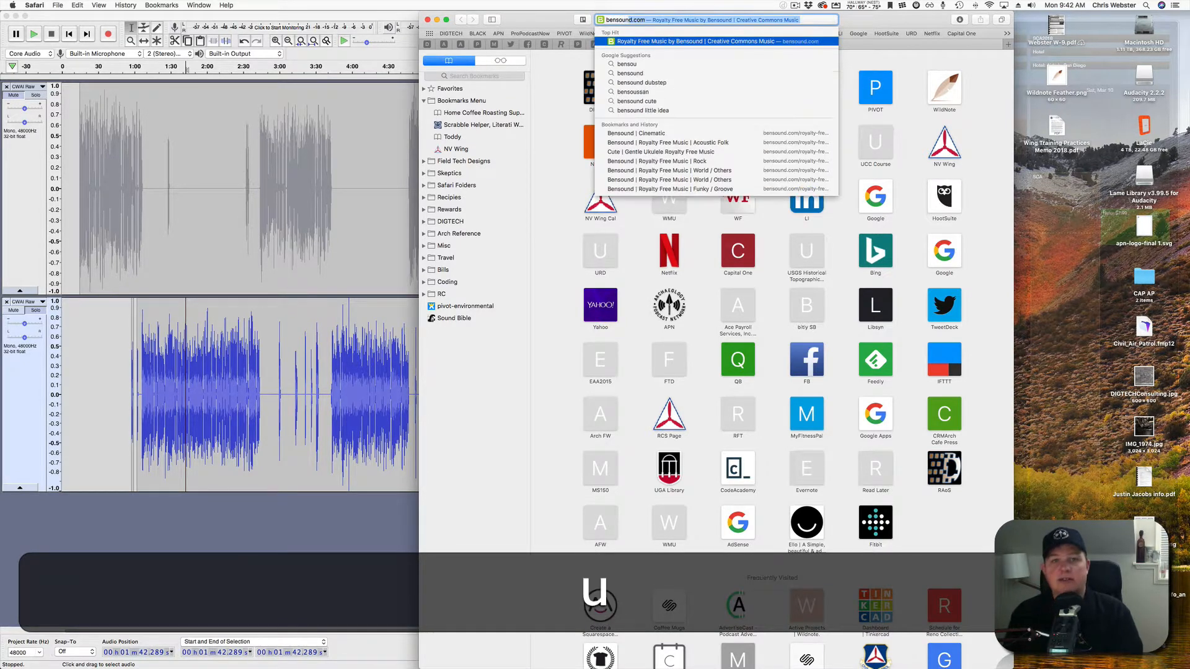
pyautogui.press('Return')
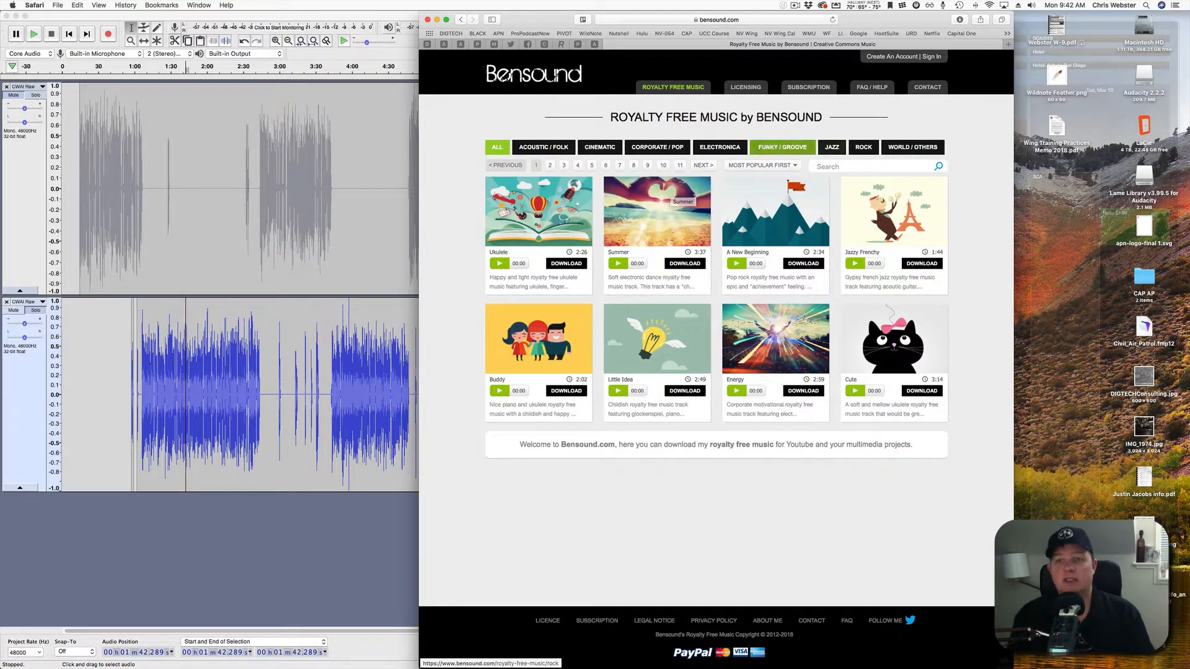
# Filter to Jazz, sample The Lounge, download it under the free licence, and close Safari.
pyautogui.click(832, 148)
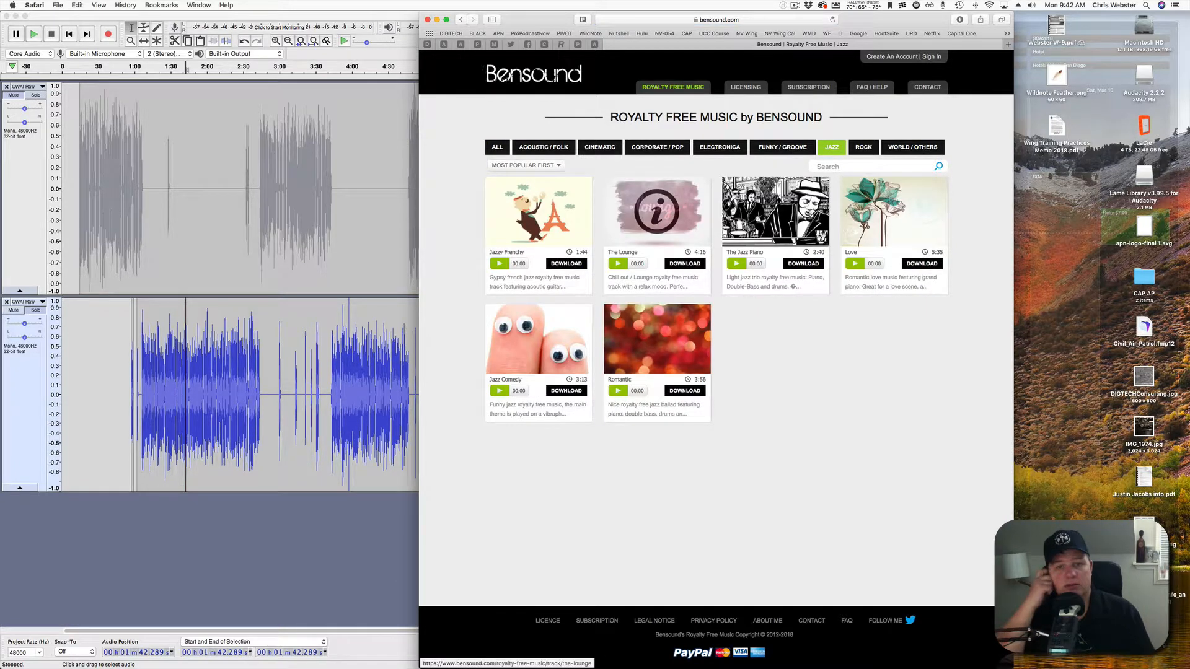
pyautogui.click(619, 264)
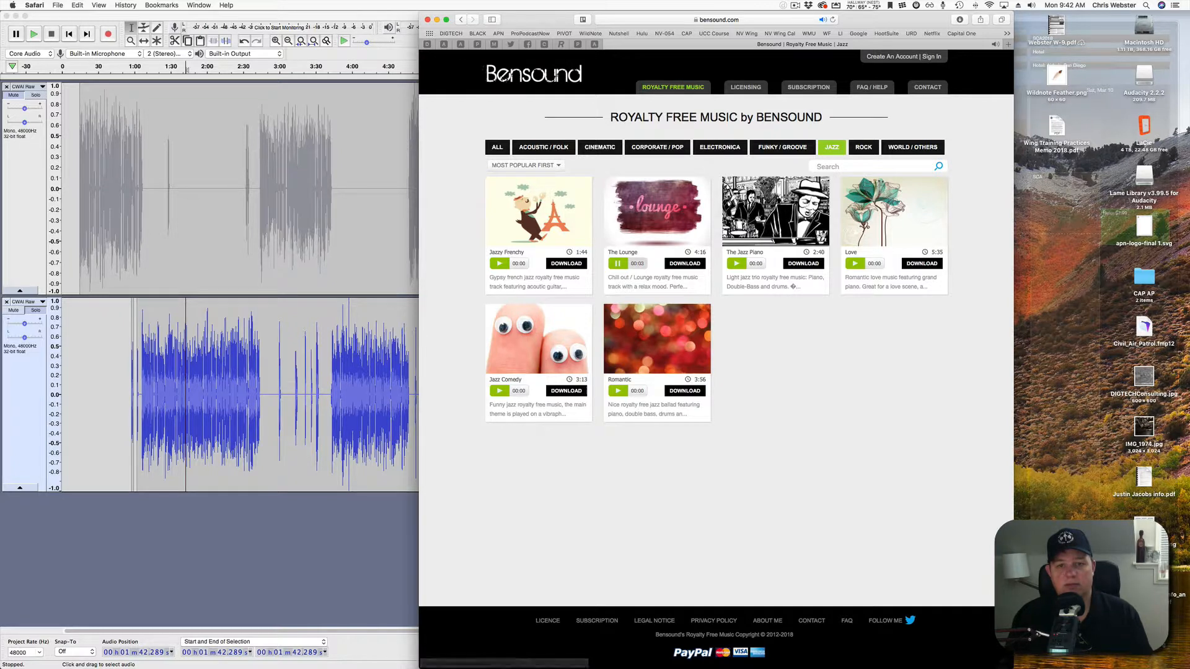
pyautogui.click(684, 263)
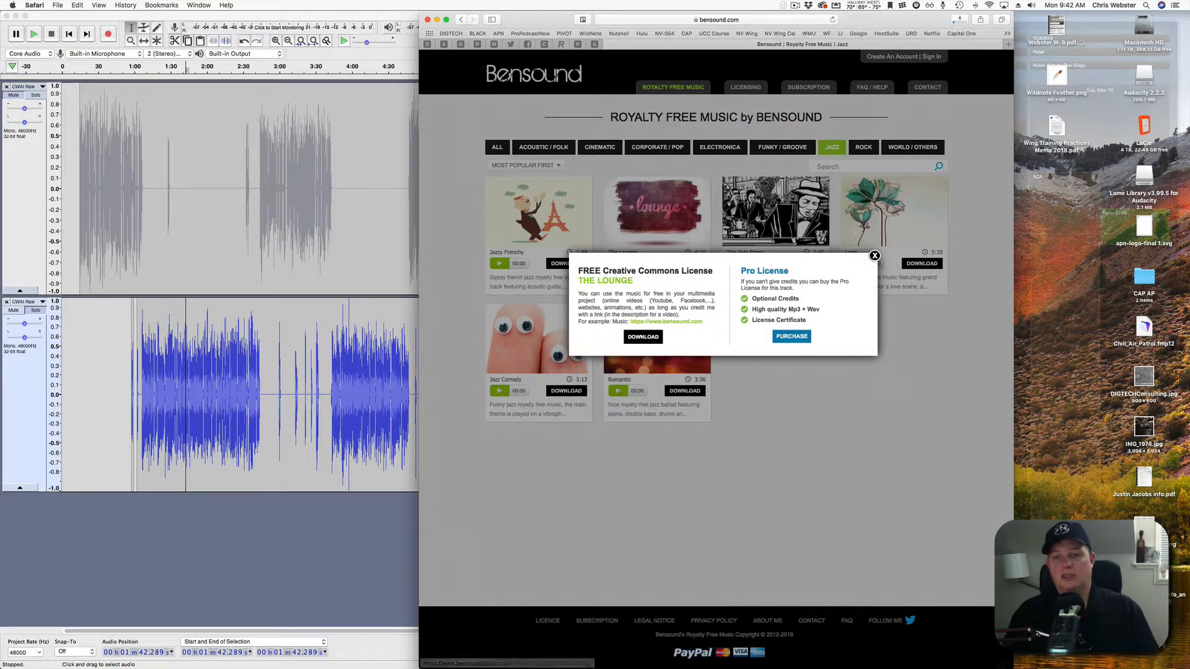
pyautogui.click(874, 256)
pyautogui.click(427, 20)
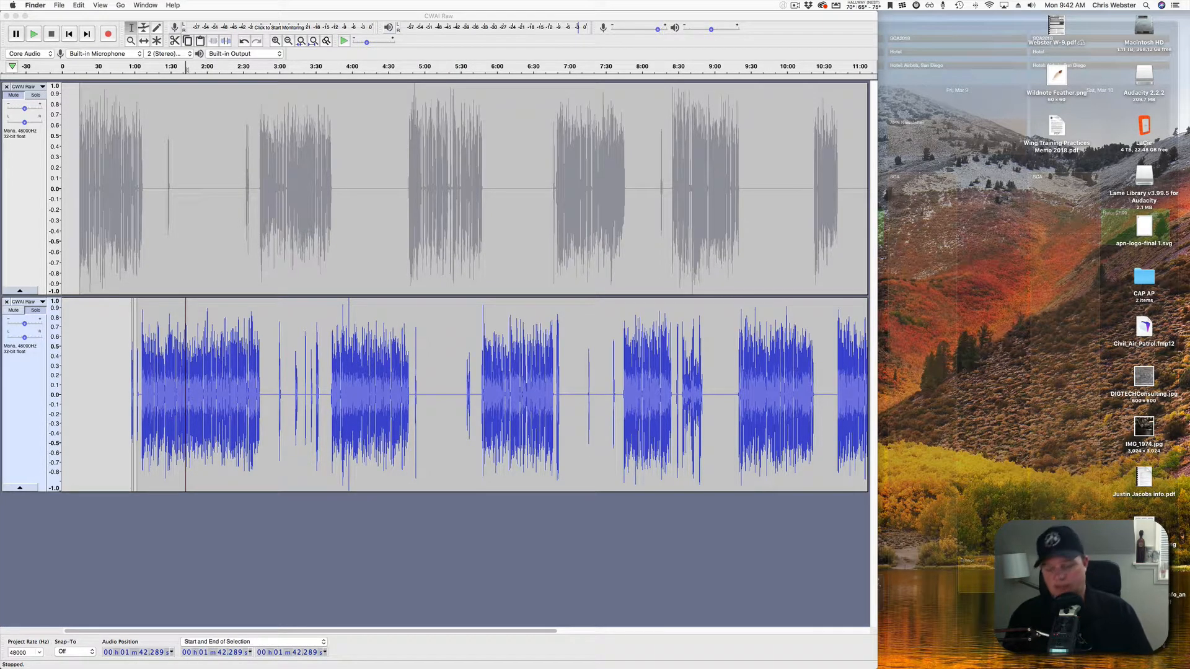
# In a new Finder window, copy bensound-thelounge.mp3 from Downloads.
pyautogui.hotkey('alt', 'Tab')
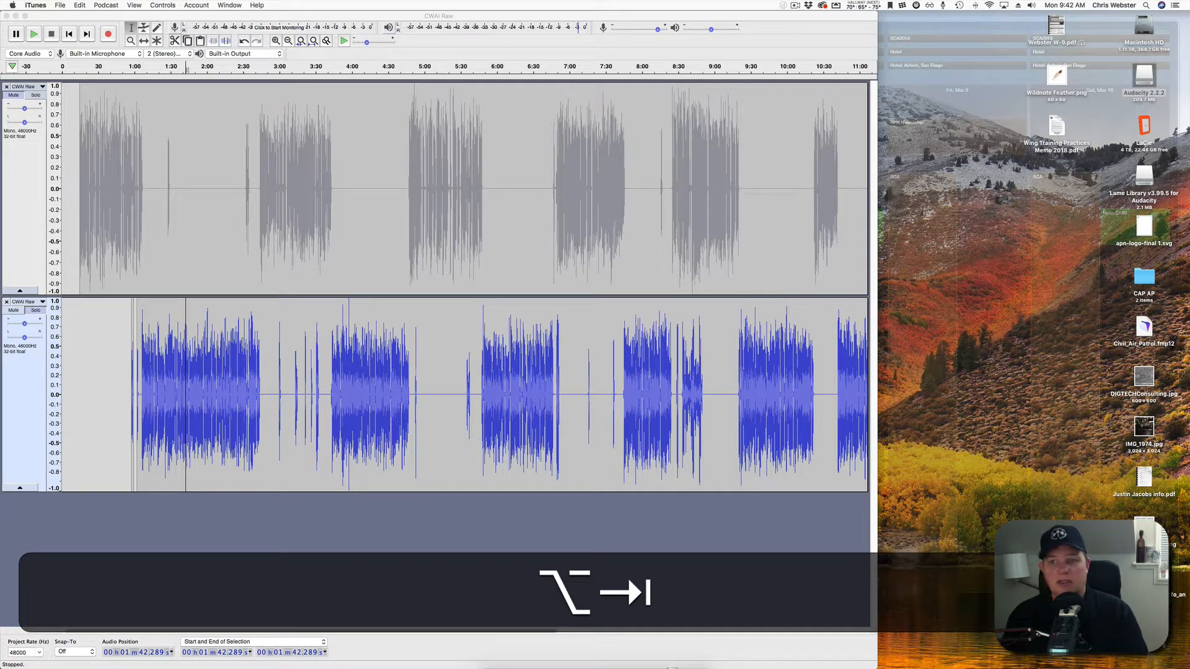
pyautogui.click(948, 310)
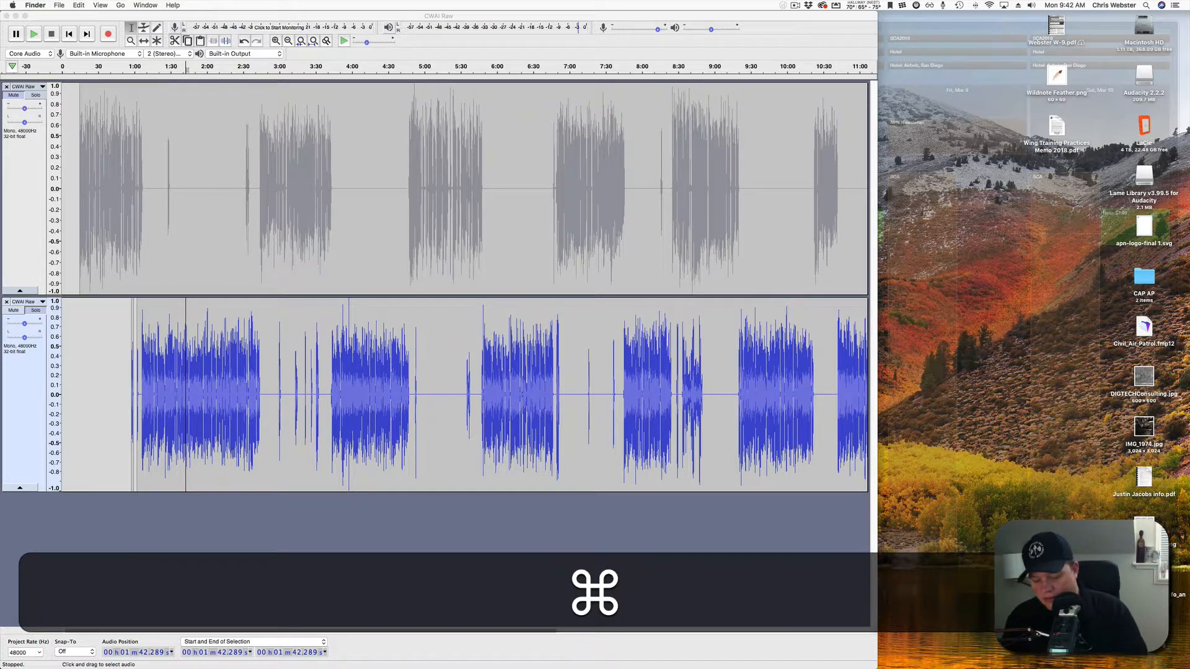
pyautogui.press('cmd+n')
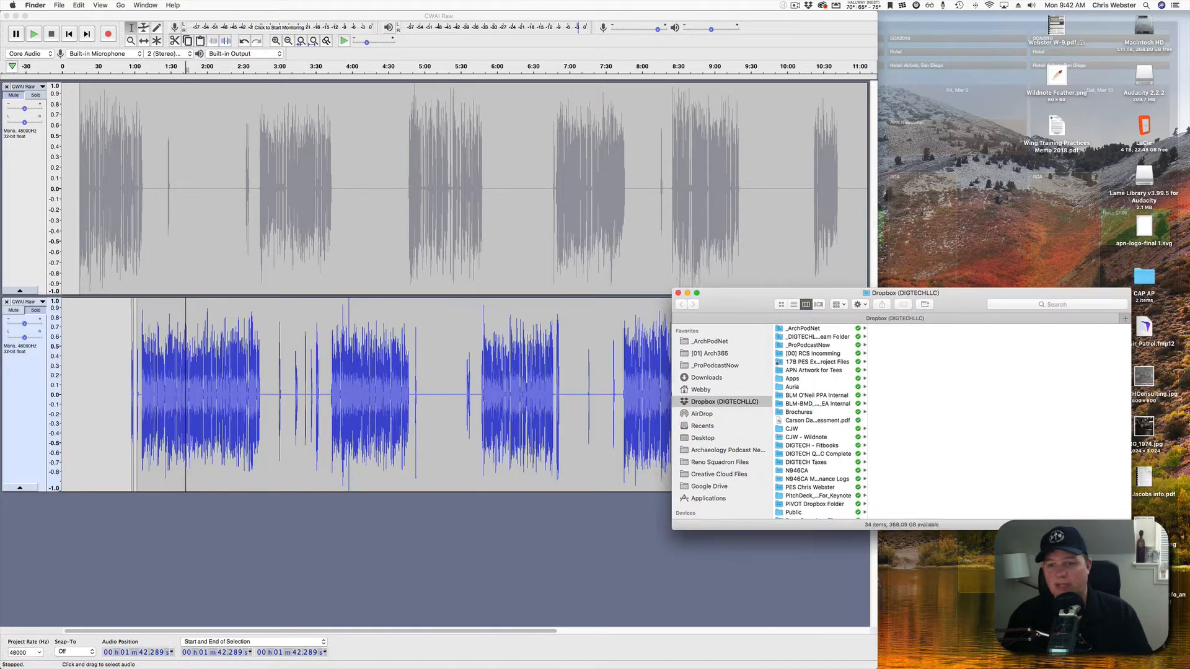
pyautogui.moveTo(901, 293); pyautogui.dragTo(836, 294)
pyautogui.click(641, 379)
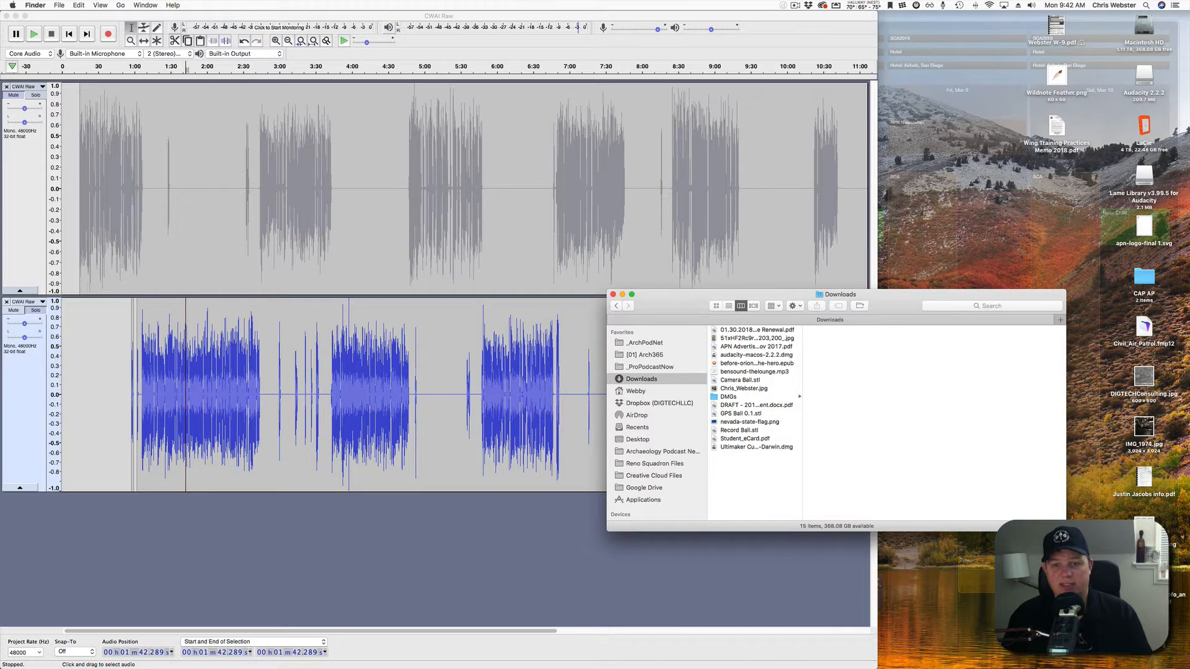
pyautogui.moveTo(803, 427); pyautogui.dragTo(892, 428)
pyautogui.click(754, 372)
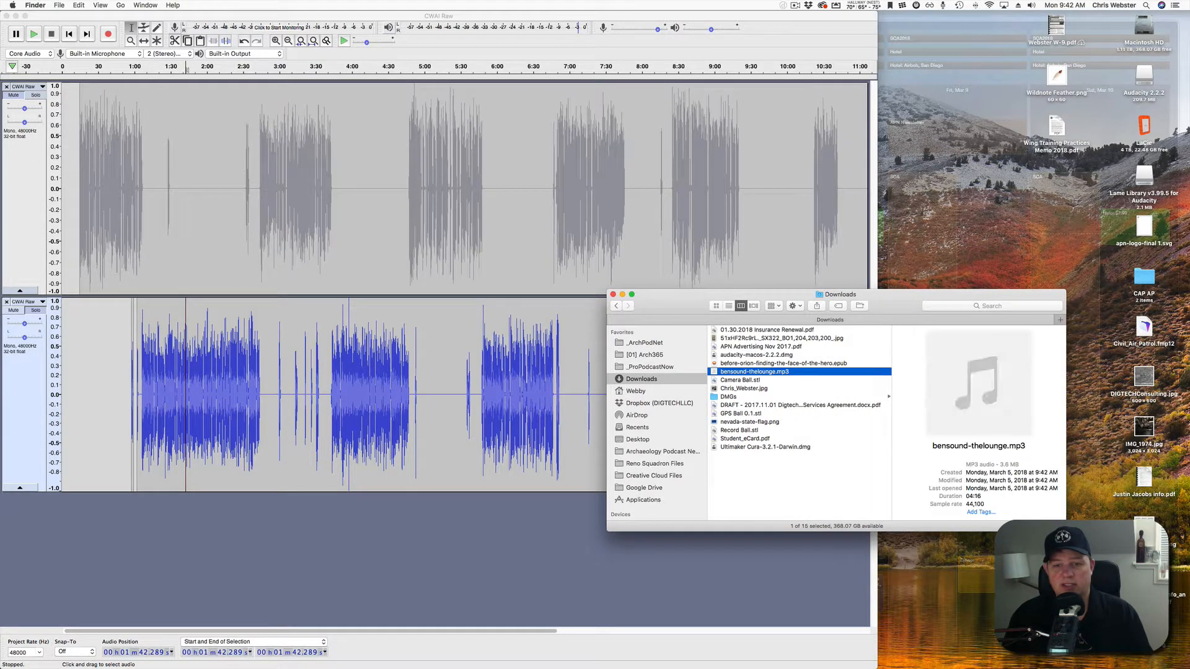
pyautogui.press('super+c')
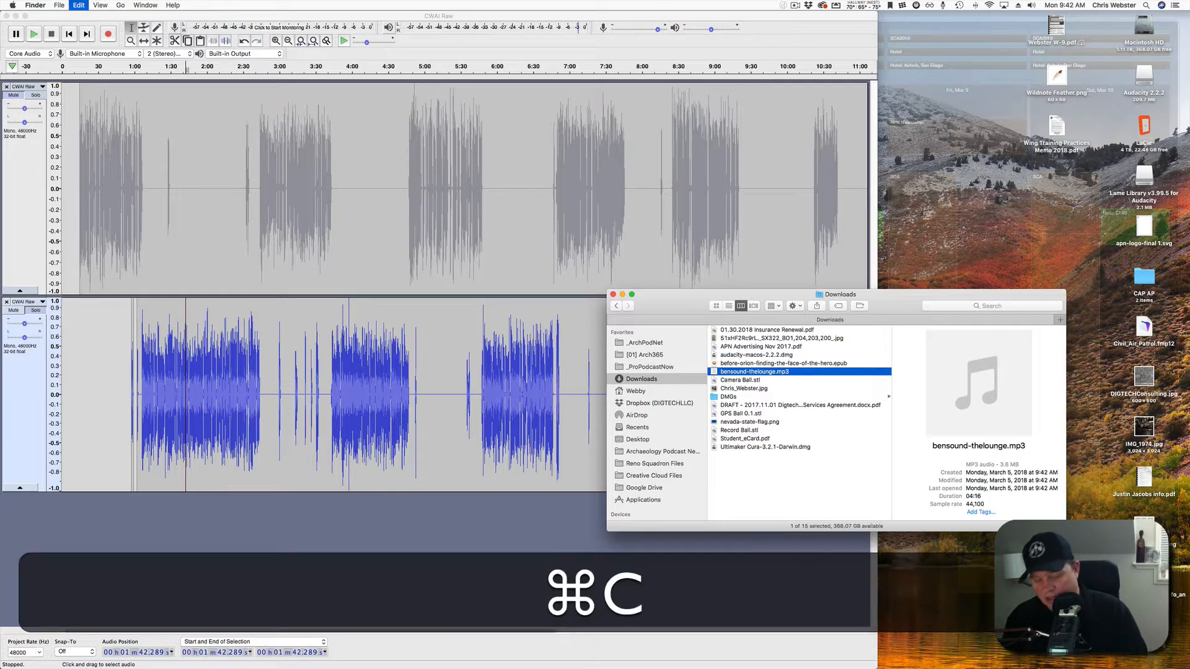
# Paste it into _ProPodcastNow > [02] Clients > [03] Class > I2MP3 FEB > interview > [00] Sources.
pyautogui.click(649, 366)
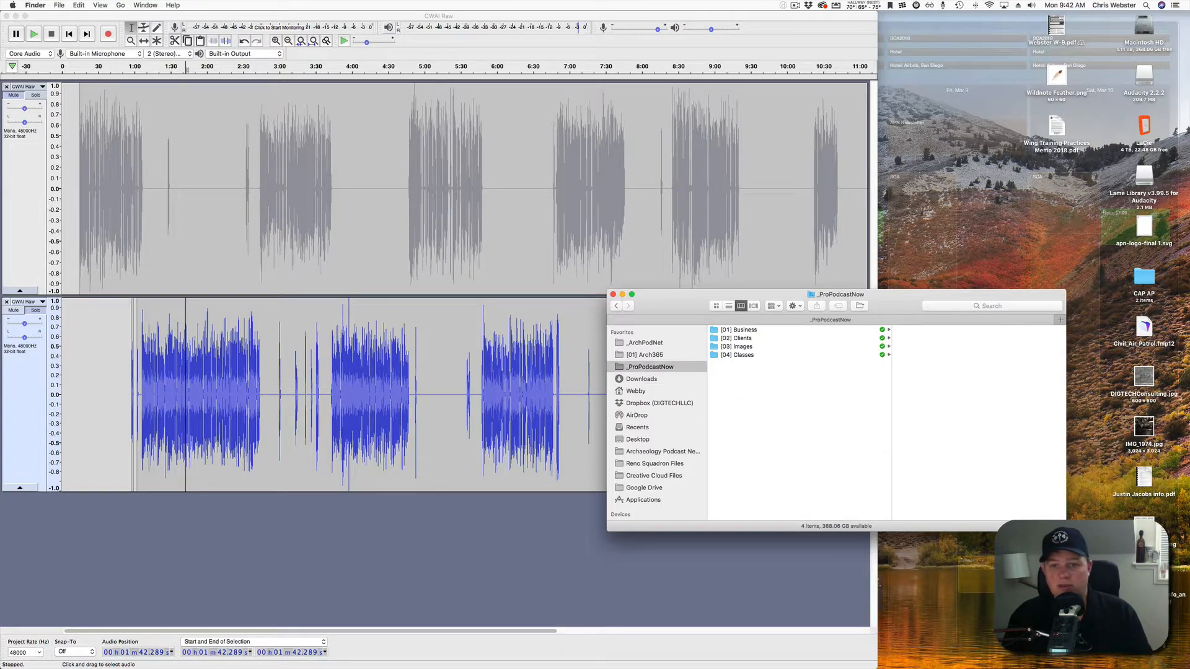
pyautogui.click(735, 339)
pyautogui.click(909, 346)
pyautogui.click(910, 329)
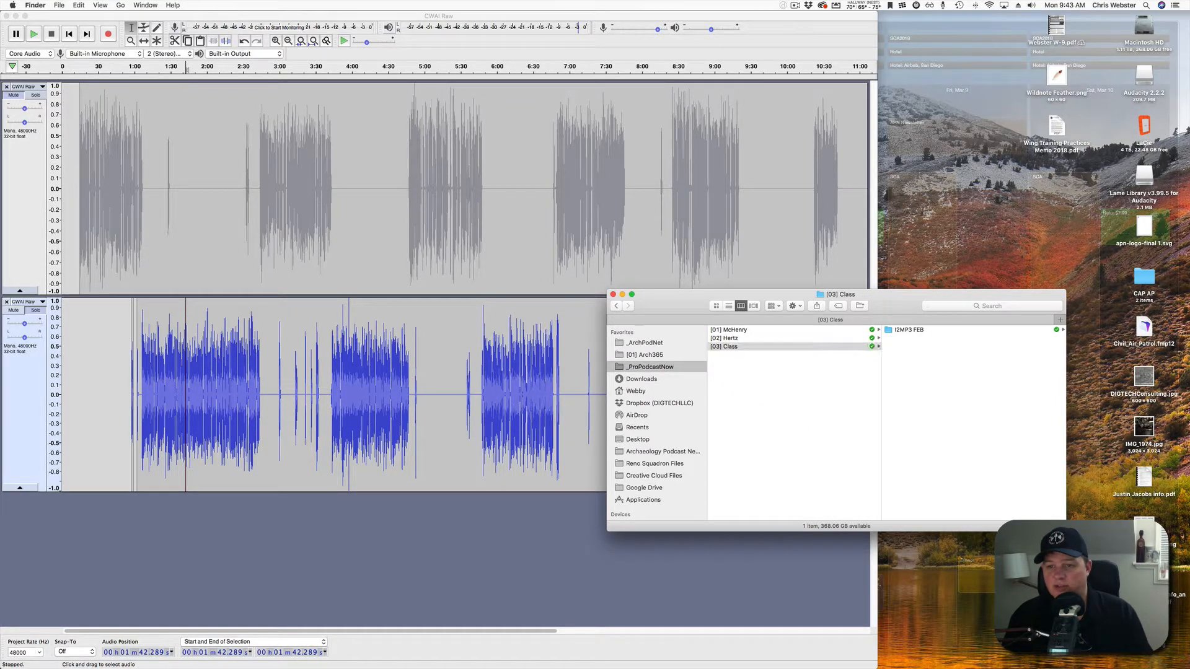
pyautogui.click(907, 347)
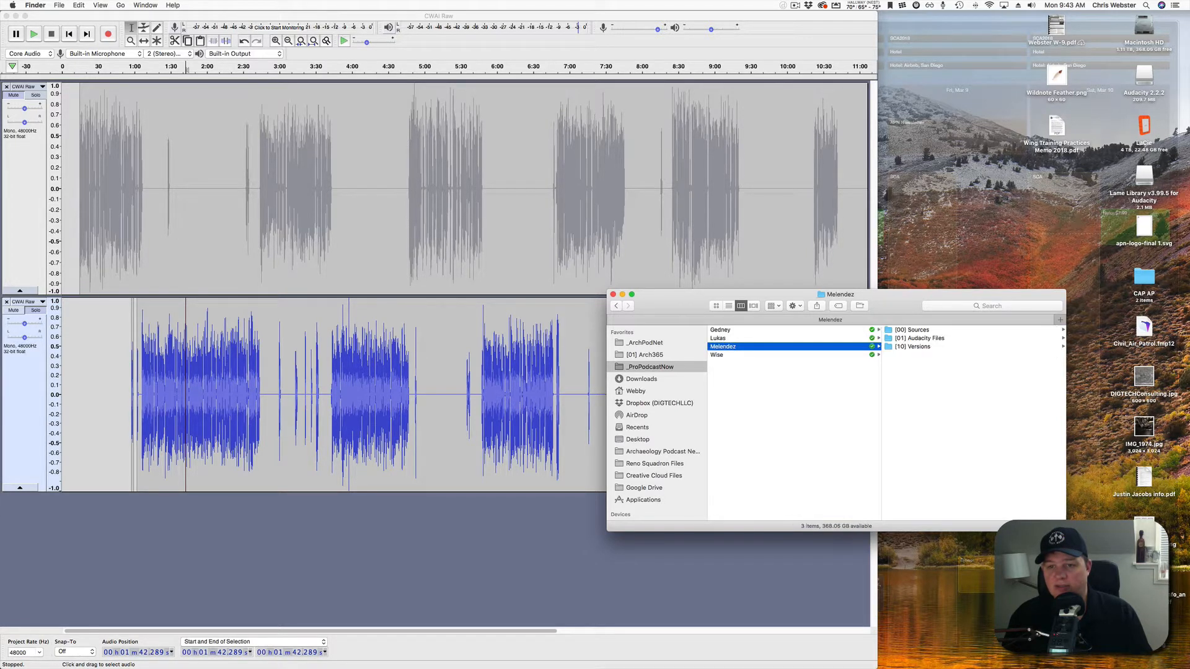
pyautogui.click(911, 330)
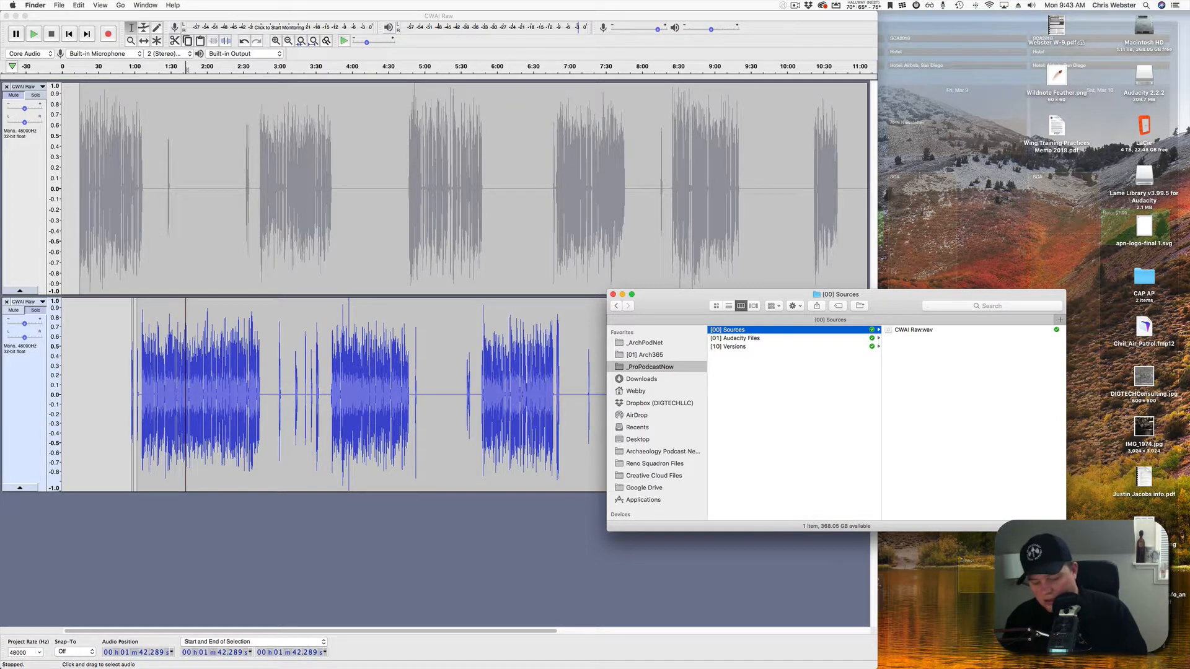
pyautogui.press('super+v')
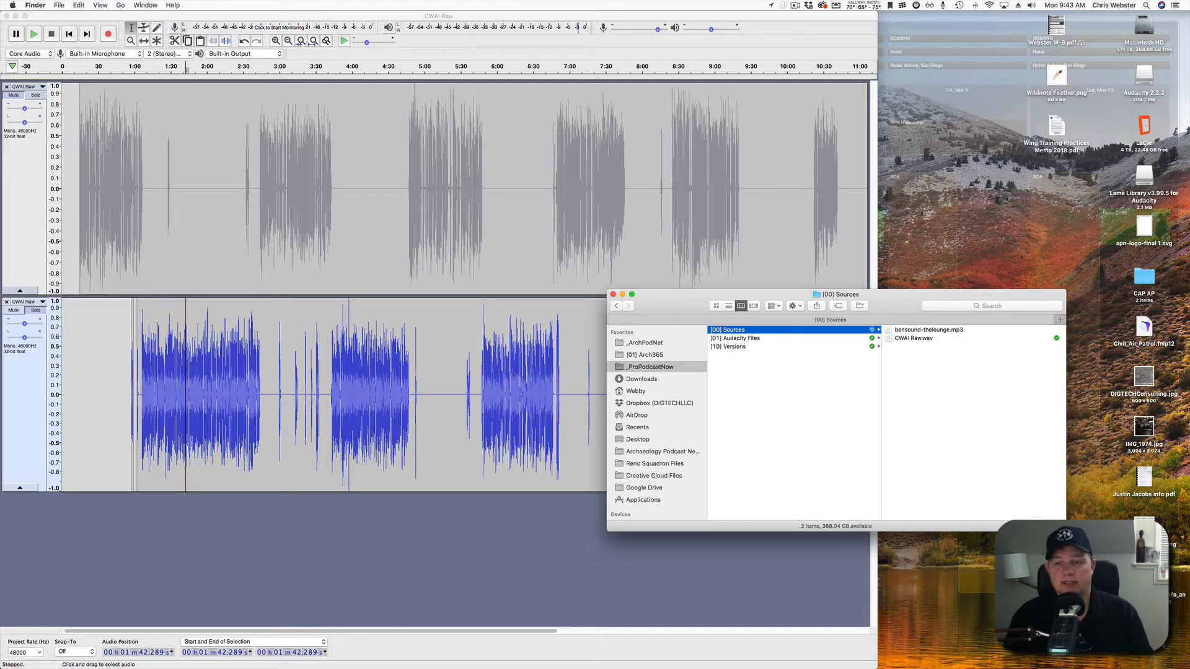
pyautogui.moveTo(924, 329); pyautogui.dragTo(112, 563)
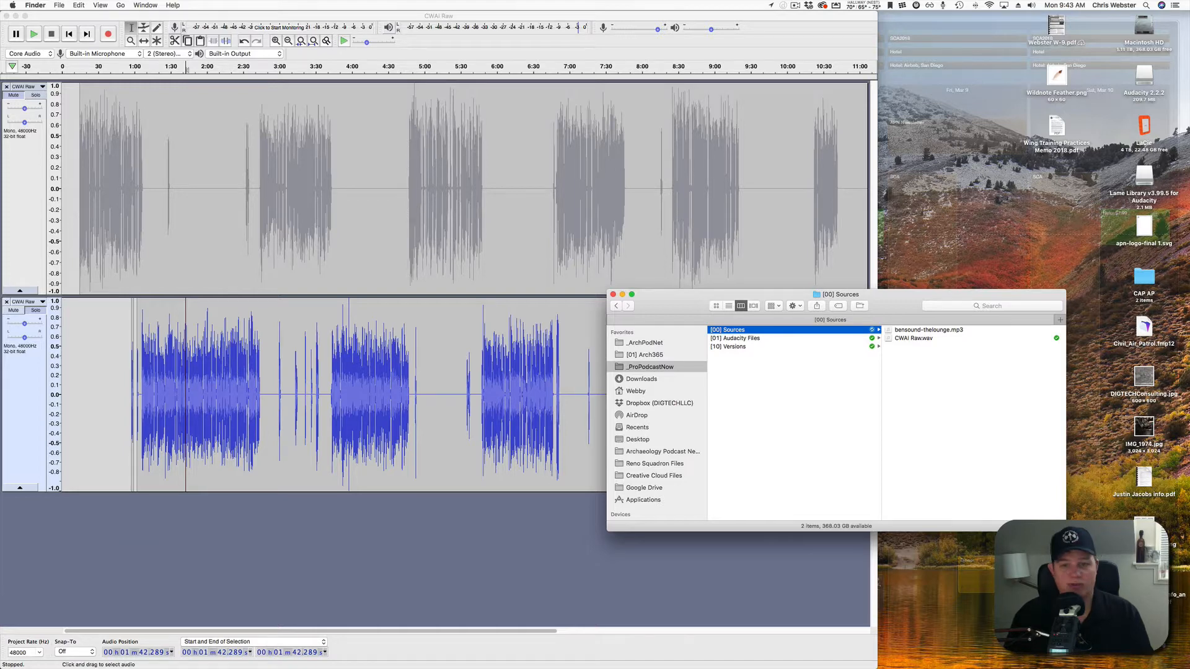
pyautogui.click(112, 561)
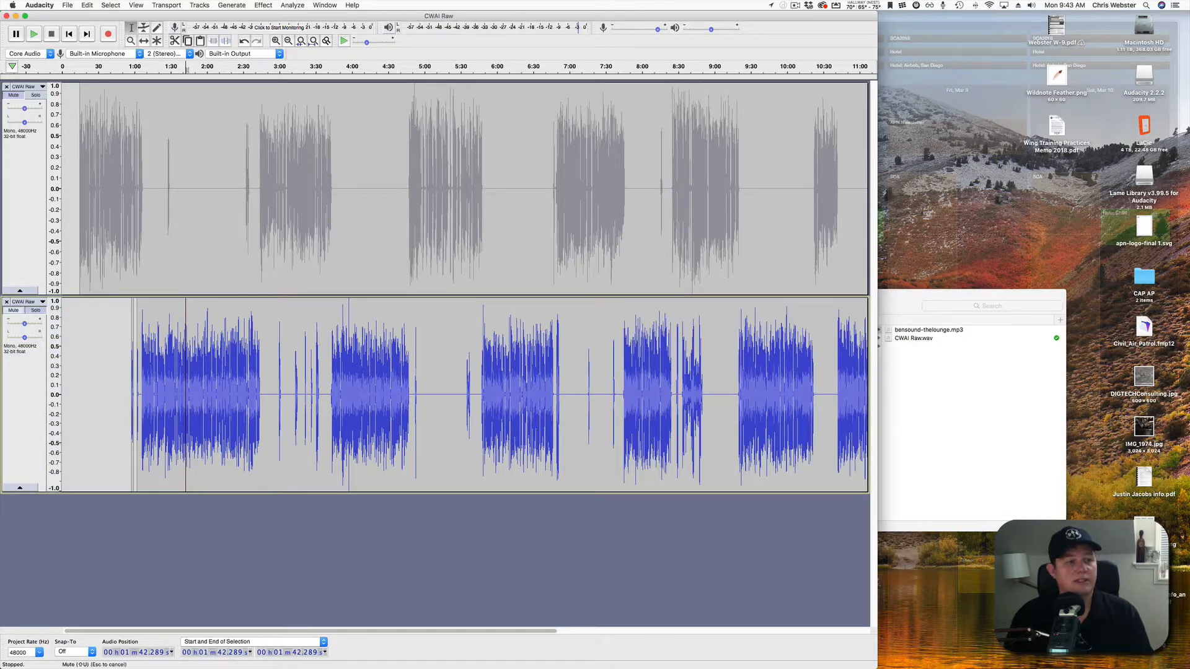
# Unsolo the voice tracks and drag bensound-thelounge.mp3 from Finder into the project.
pyautogui.click(13, 310)
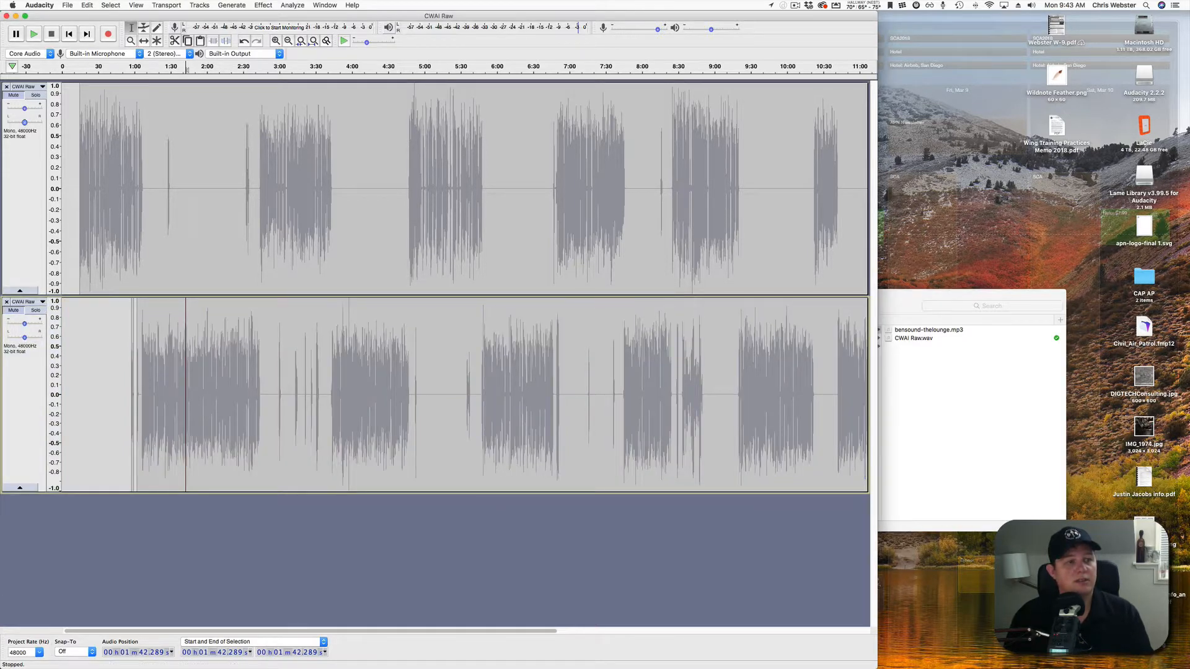
pyautogui.press('super+a')
pyautogui.click(13, 311)
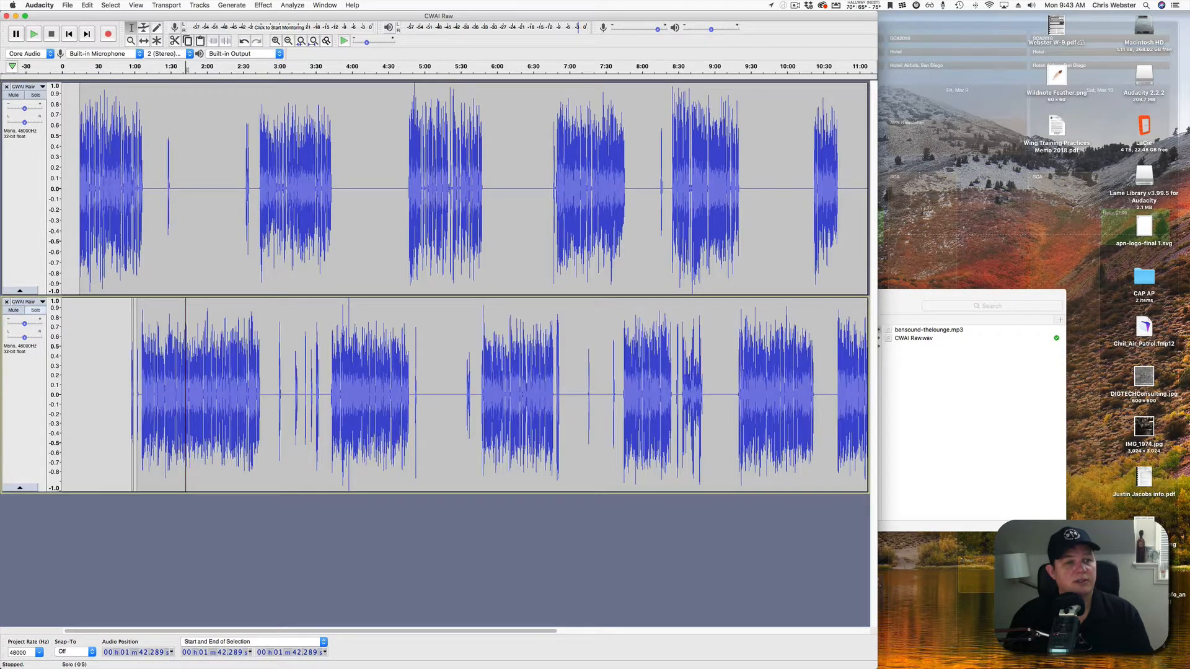
pyautogui.click(967, 297)
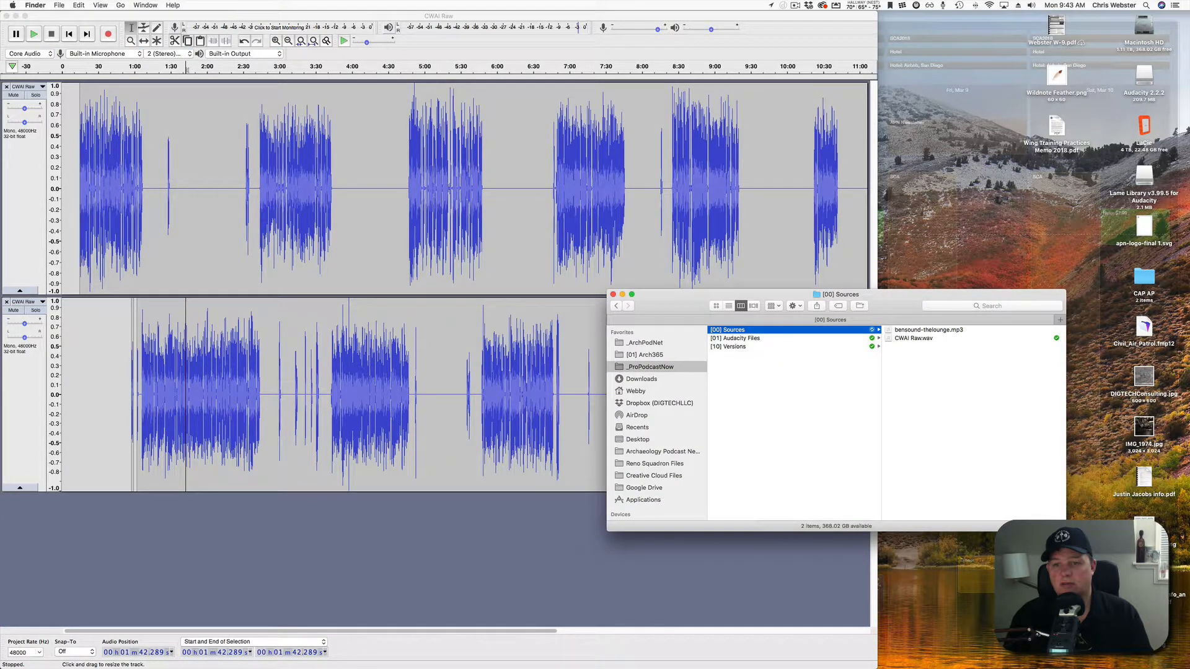
pyautogui.moveTo(347, 543); pyautogui.dragTo(168, 535)
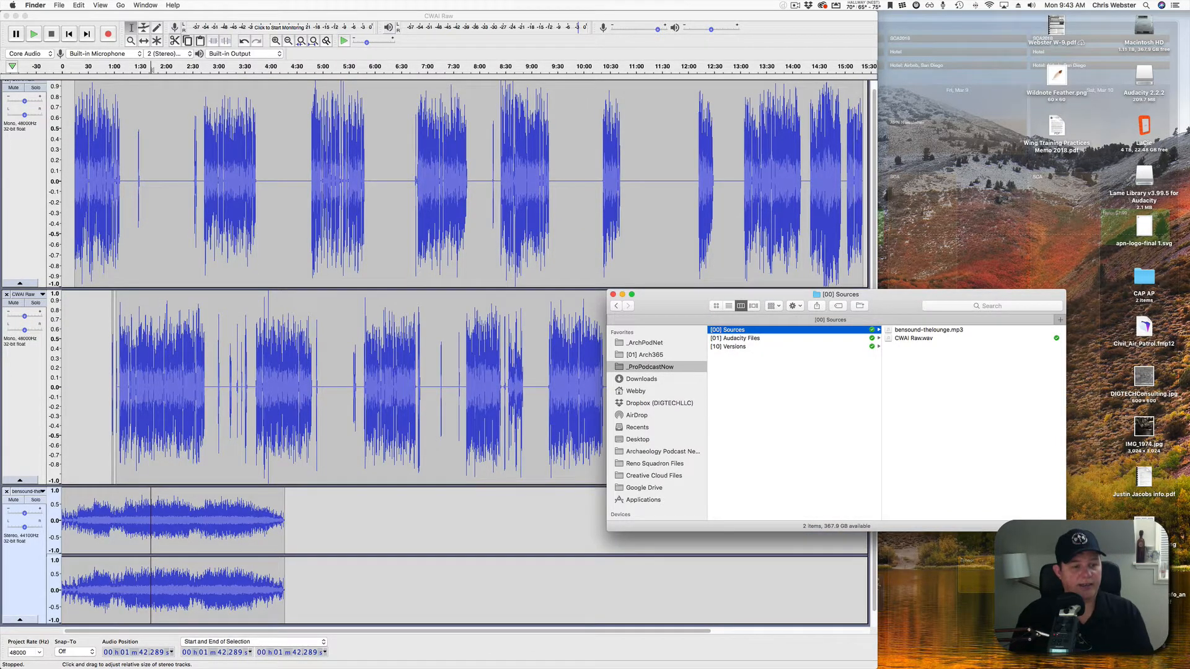
# Reduce the height of both CWAI Raw voice tracks.
pyautogui.click(94, 387)
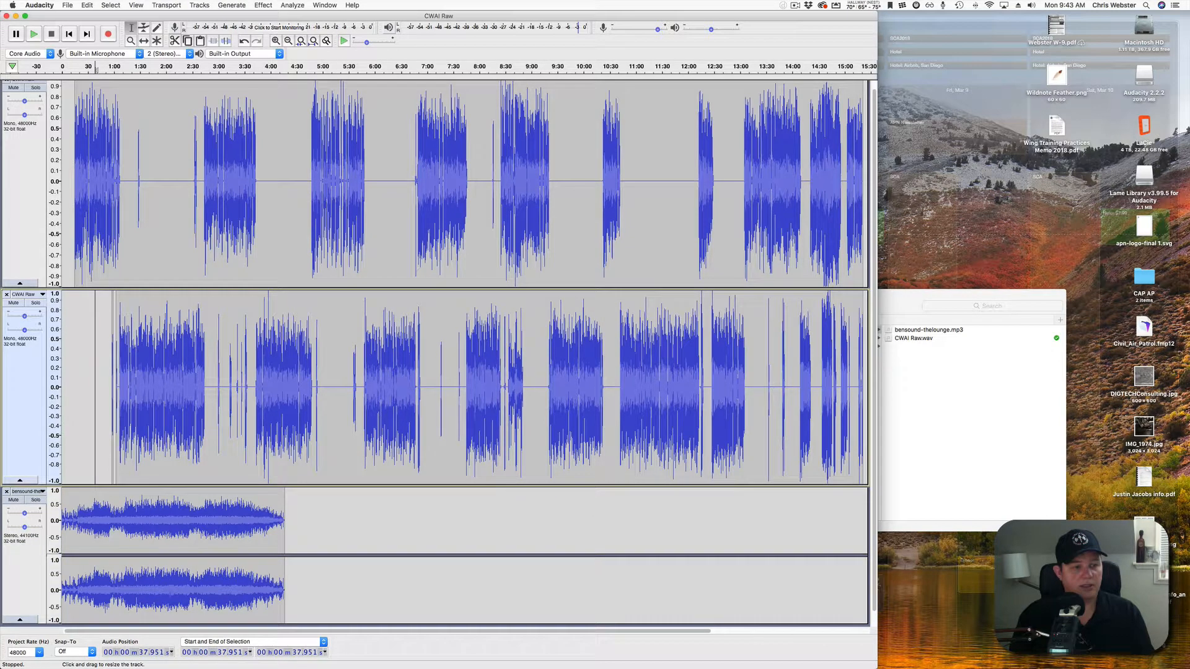
pyautogui.moveTo(94, 486); pyautogui.dragTo(95, 405)
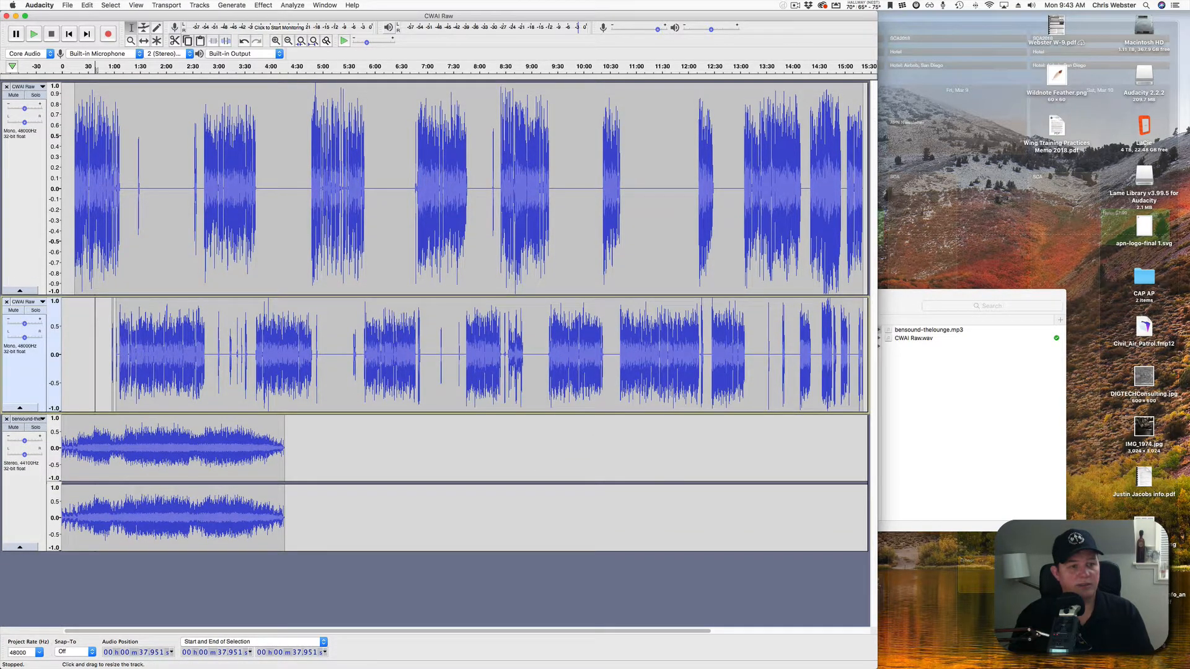
pyautogui.moveTo(95, 295); pyautogui.dragTo(95, 235)
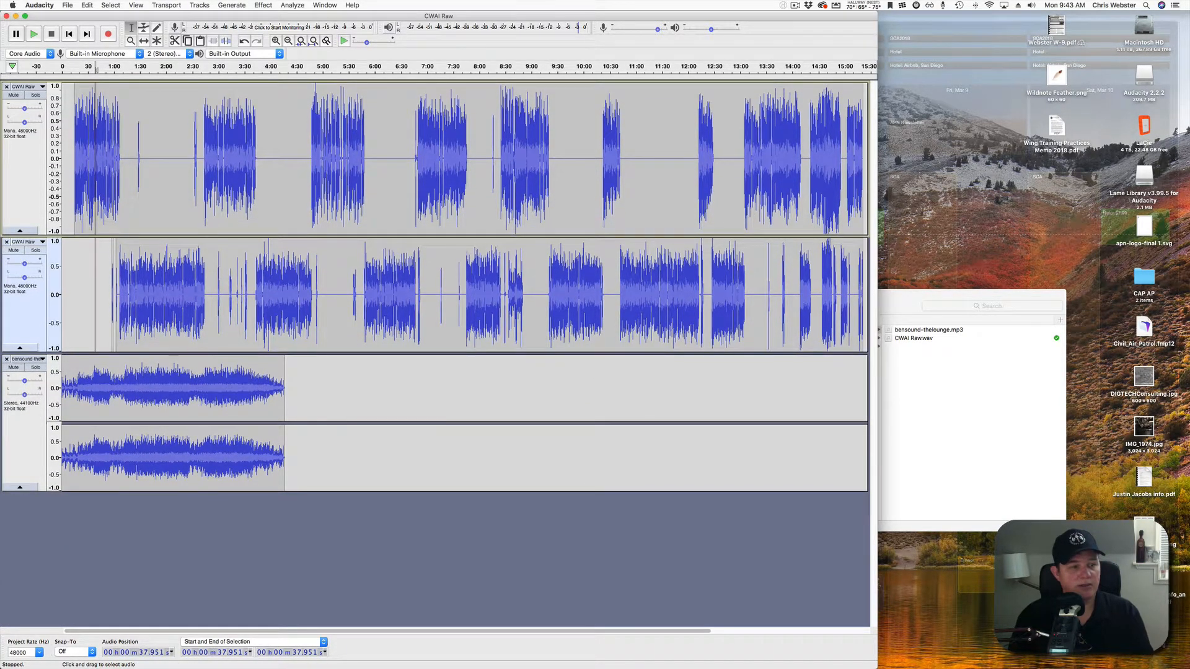
# Solo the bensound-thelounge track and play its opening seconds from near 0 s, twice.
pyautogui.scroll(3, 82, 236)
pyautogui.hscroll(-4, 82, 235)
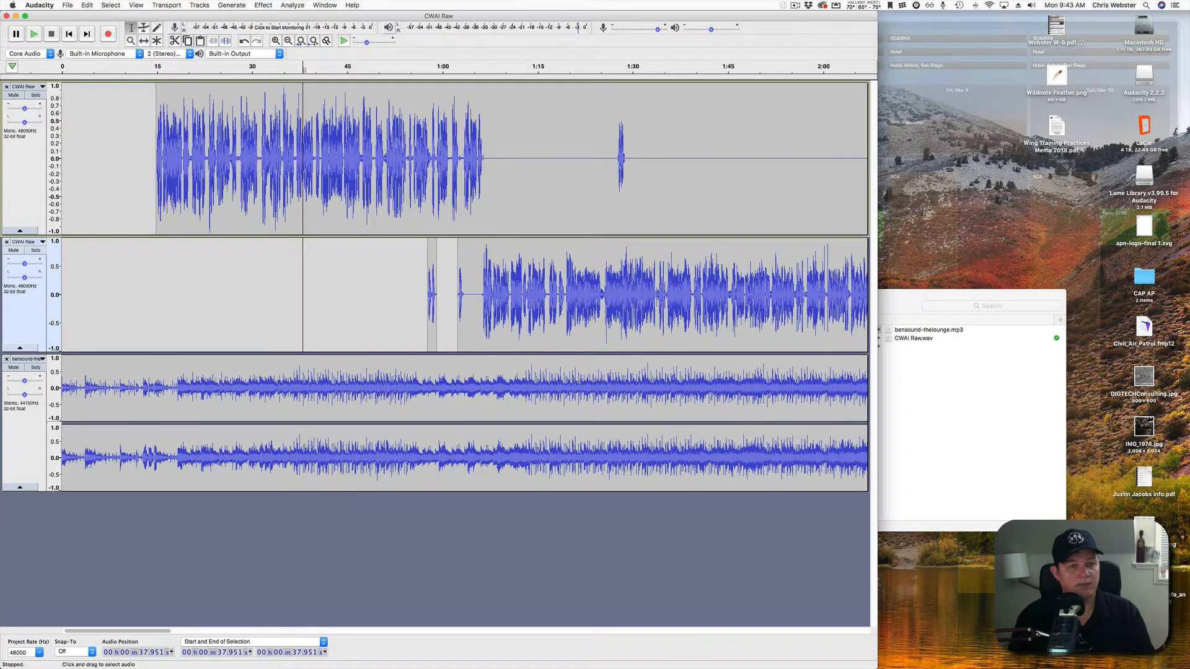
pyautogui.click(35, 368)
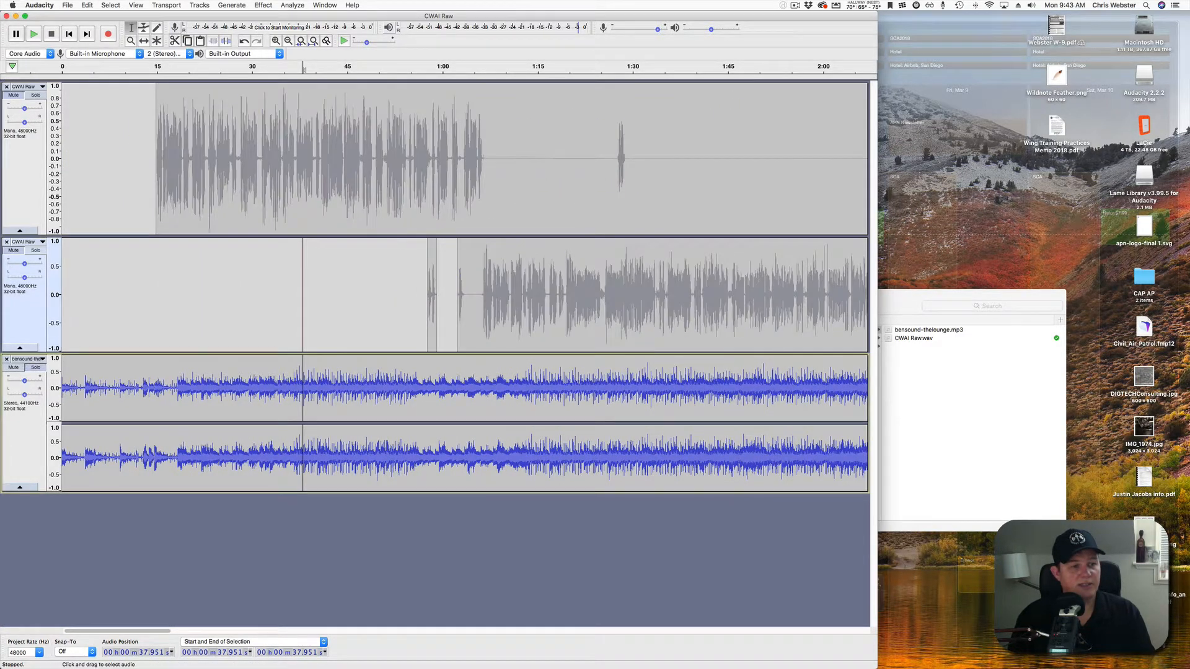
pyautogui.click(67, 322)
pyautogui.press('space')
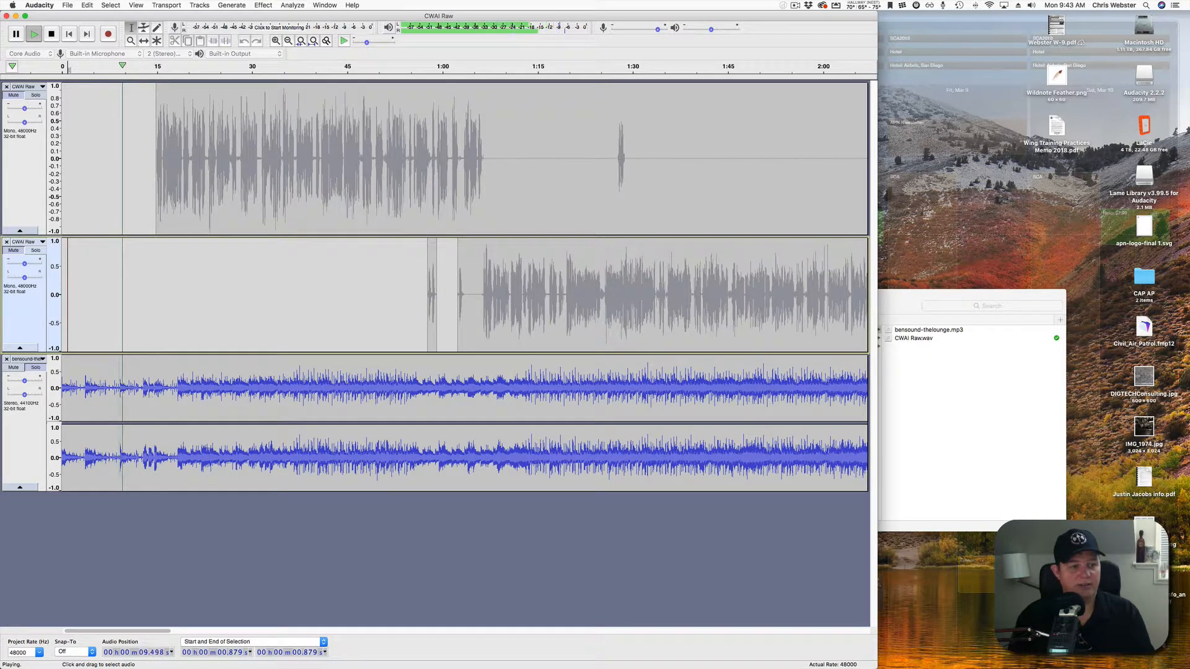
pyautogui.press('space')
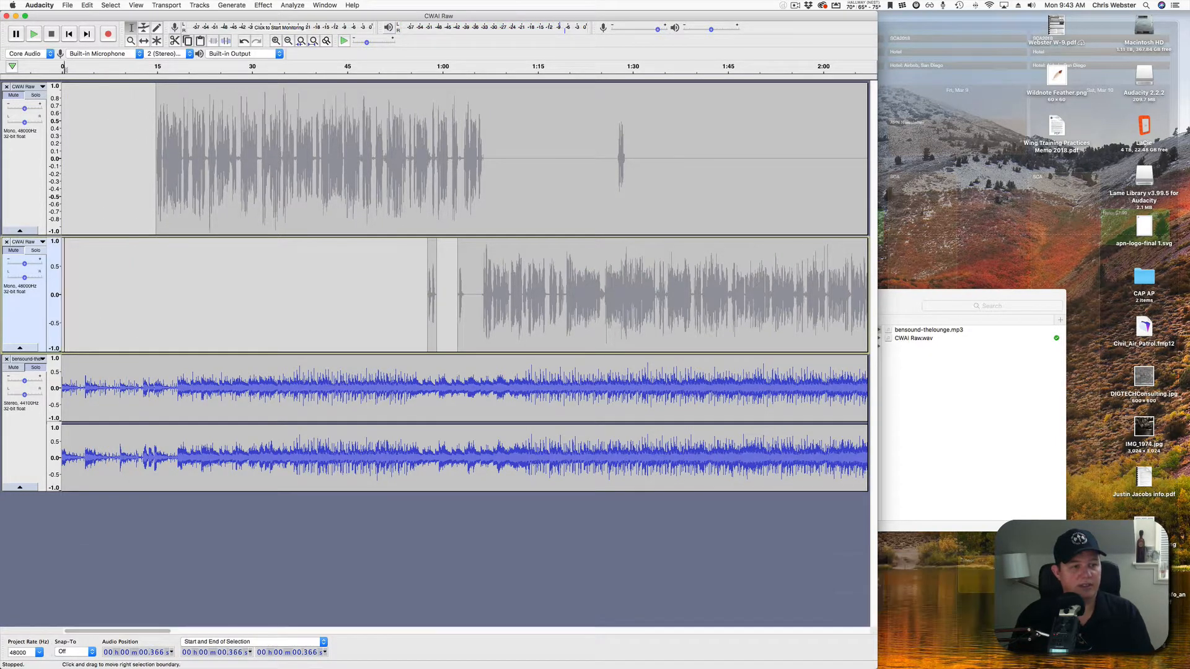
pyautogui.press('space')
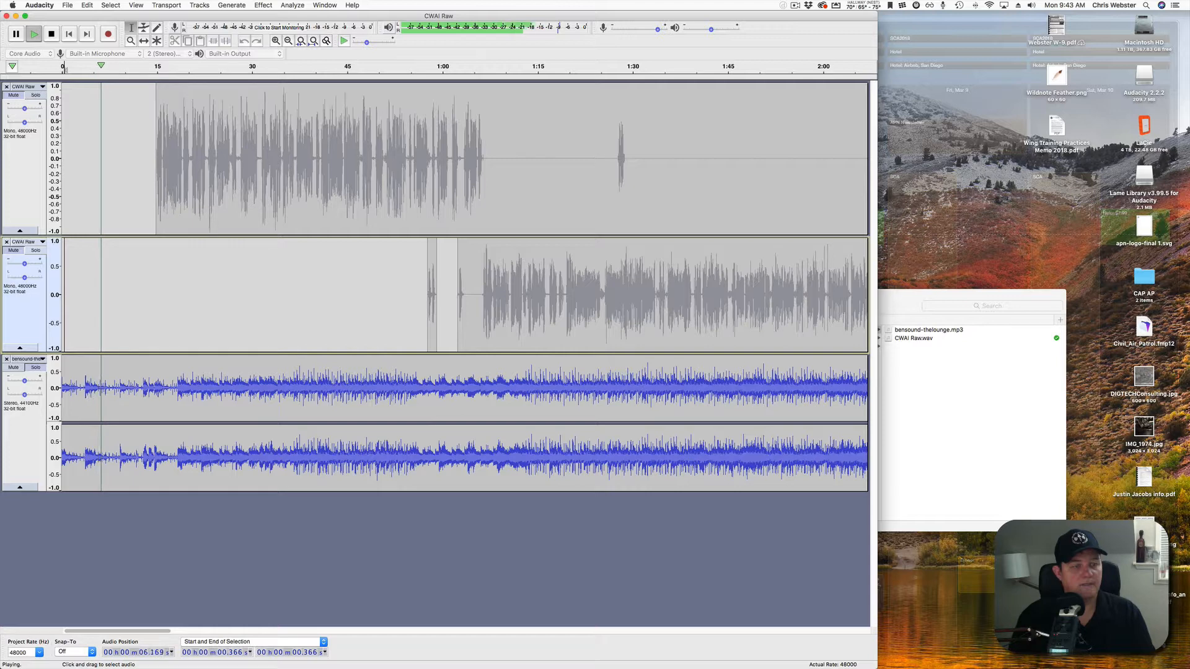
pyautogui.press('space')
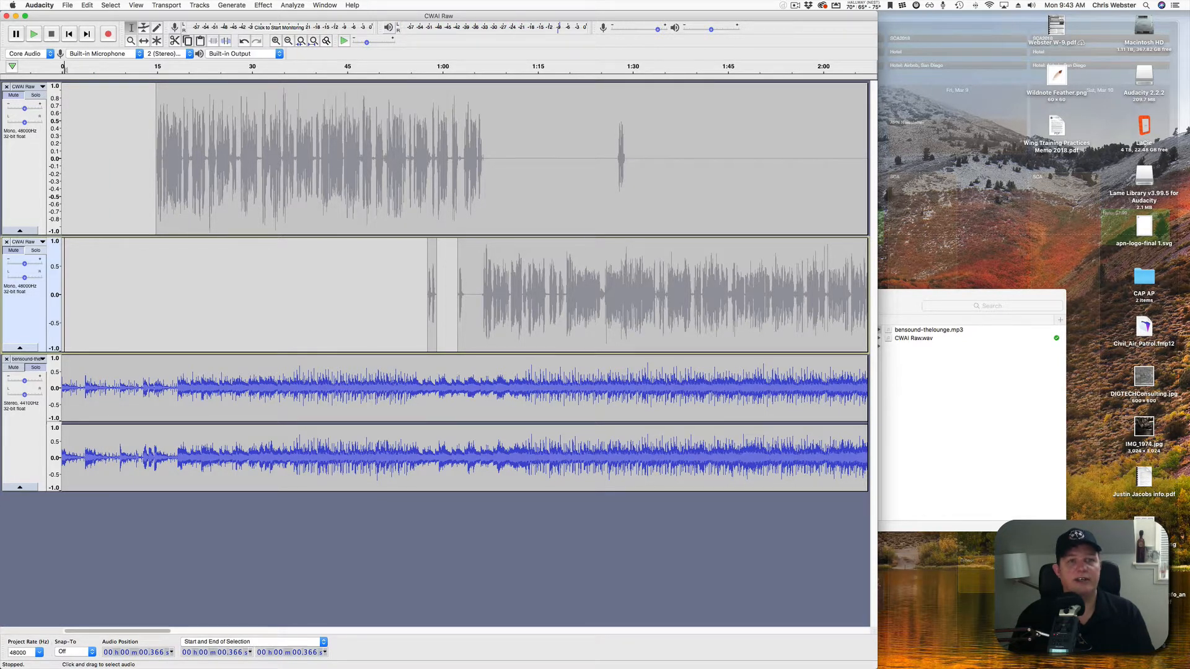
# Slide the bensound intro music slightly later on the timeline.
pyautogui.click(144, 40)
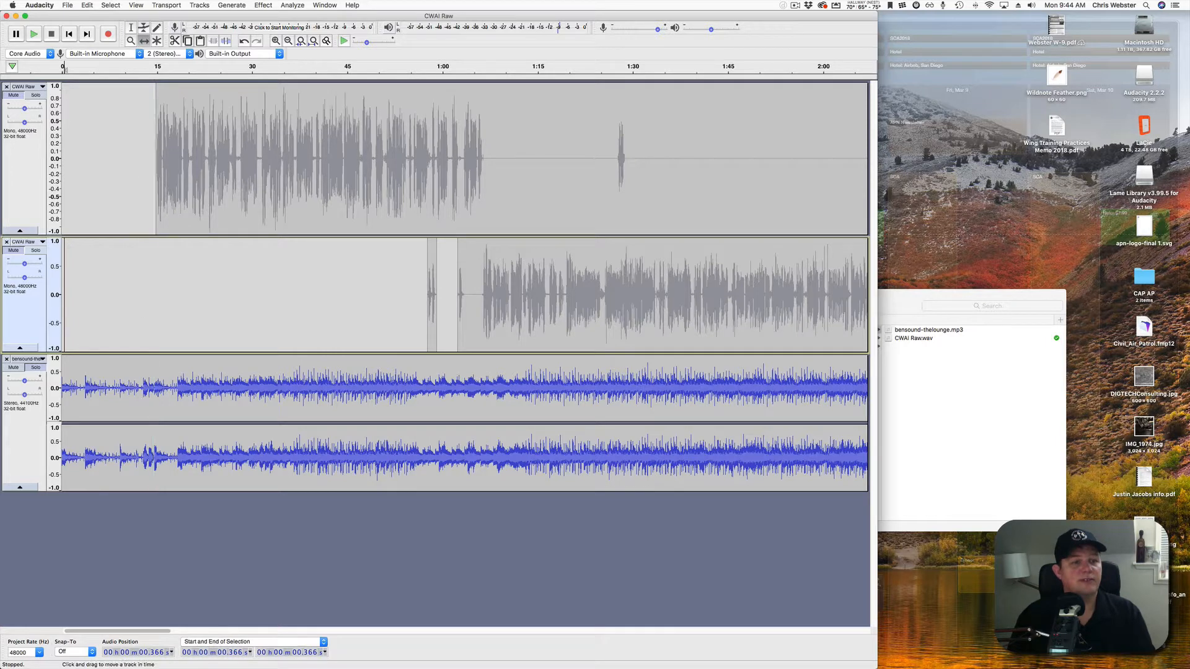
pyautogui.moveTo(186, 422); pyautogui.dragTo(218, 421)
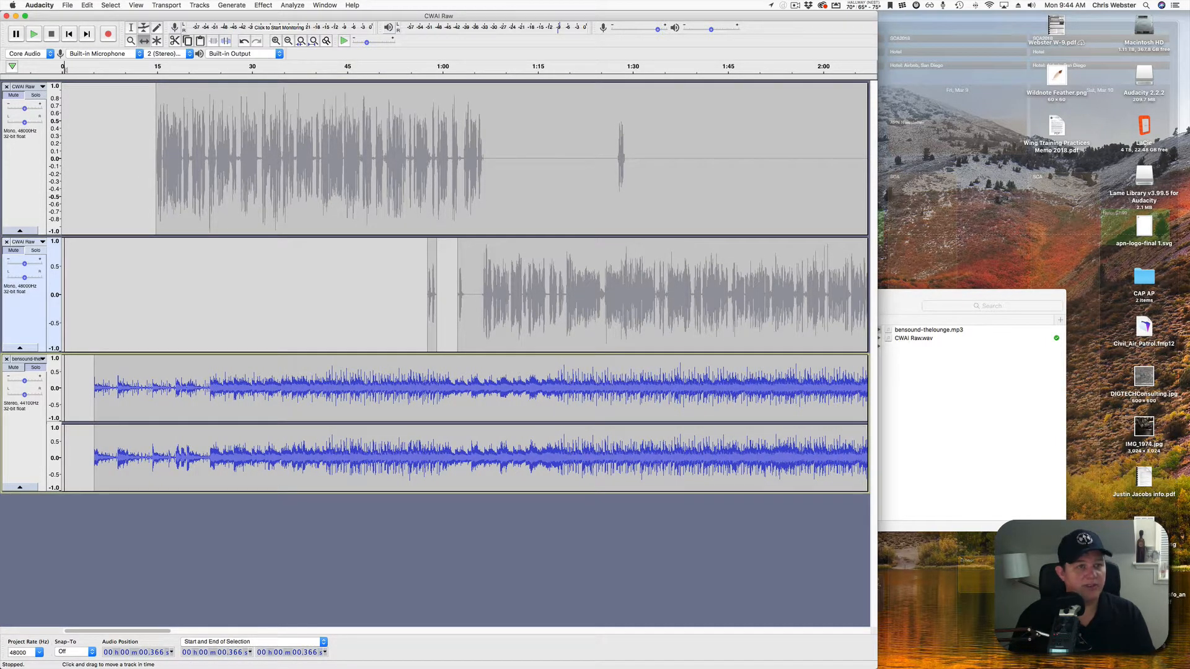
pyautogui.click(130, 28)
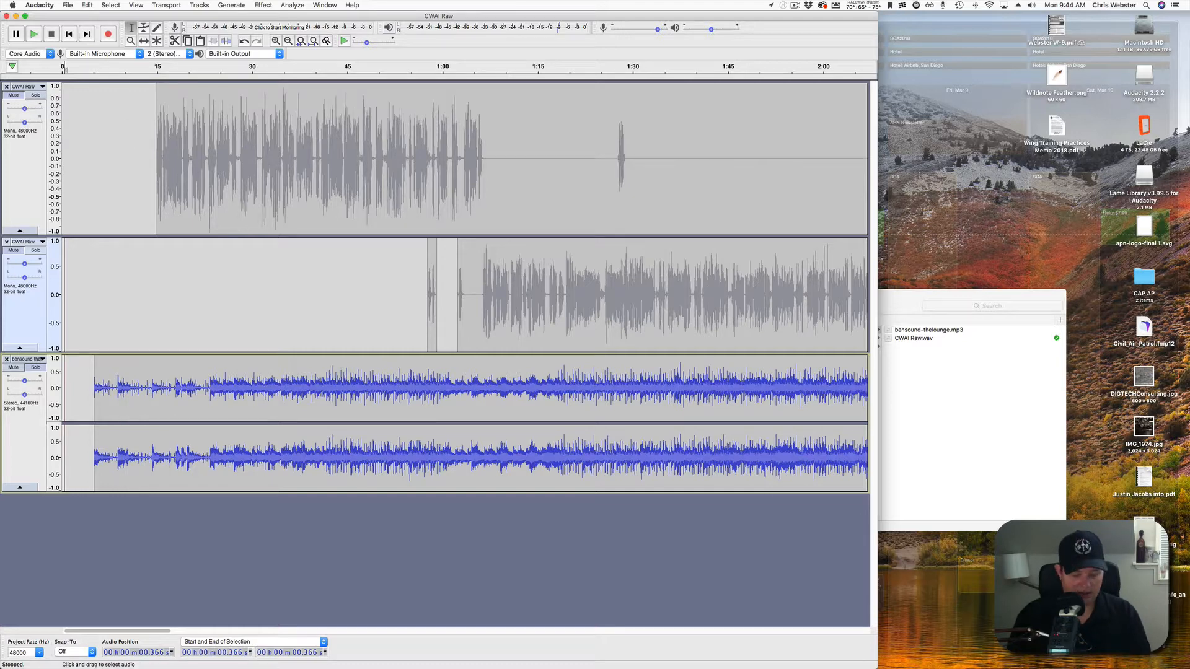
# Shift all tracks together so the audio starts near 0.9 s.
pyautogui.press('super+a')
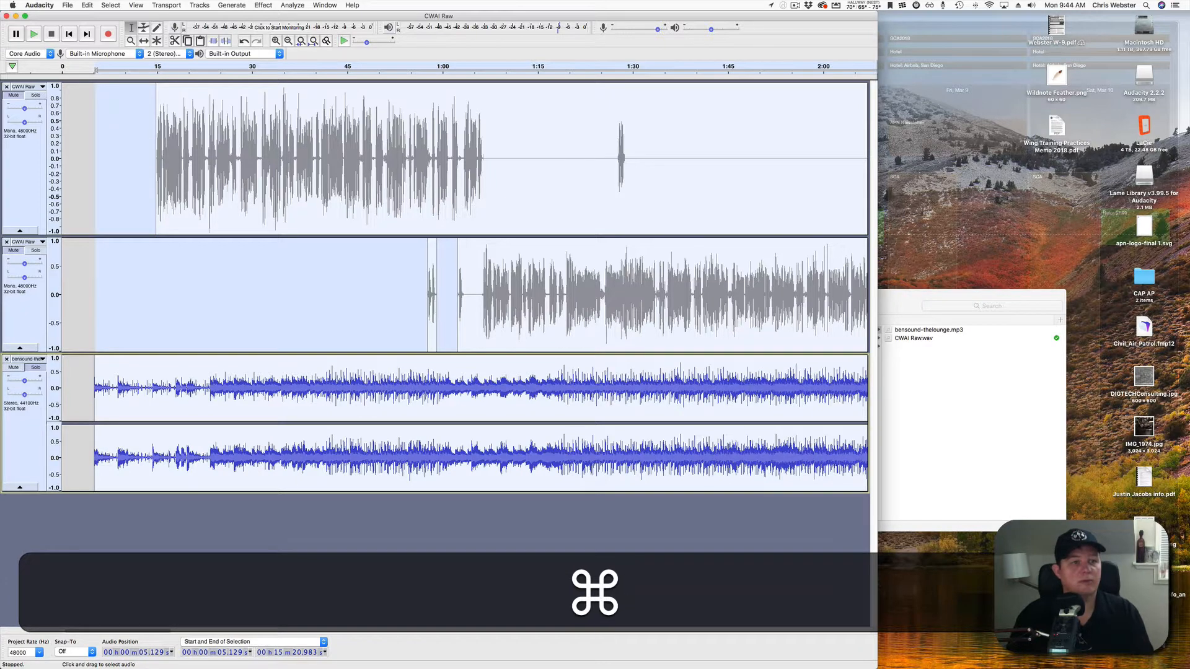
pyautogui.click(144, 40)
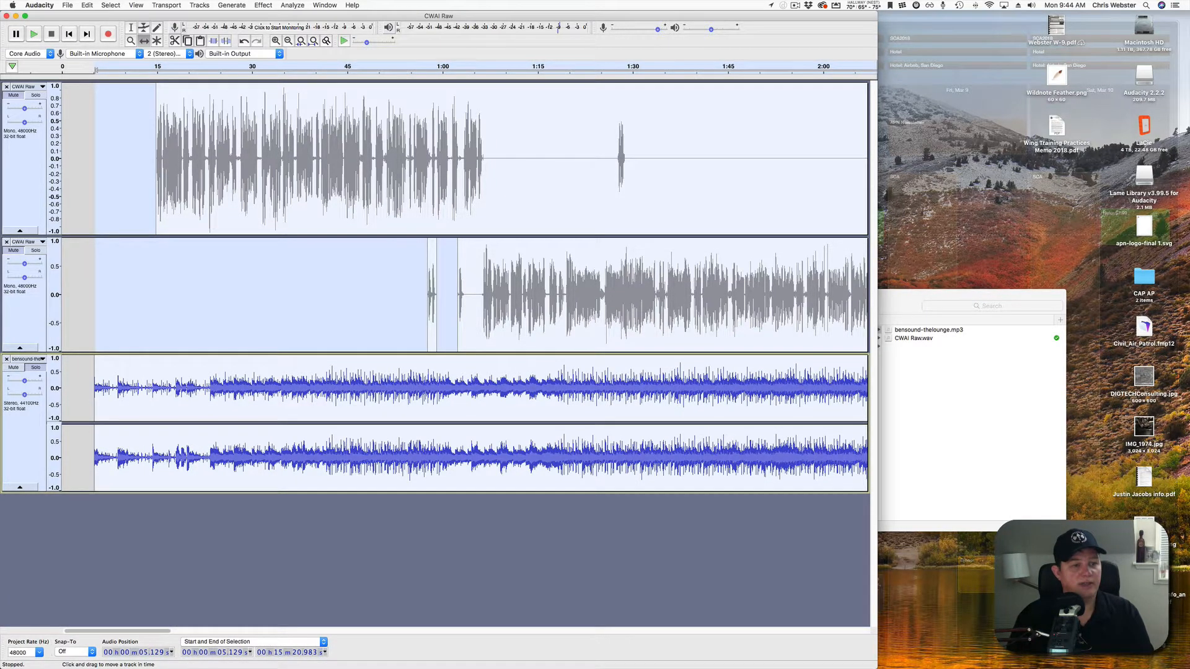
pyautogui.click(545, 295)
pyautogui.moveTo(545, 294); pyautogui.dragTo(517, 402)
pyautogui.click(517, 294)
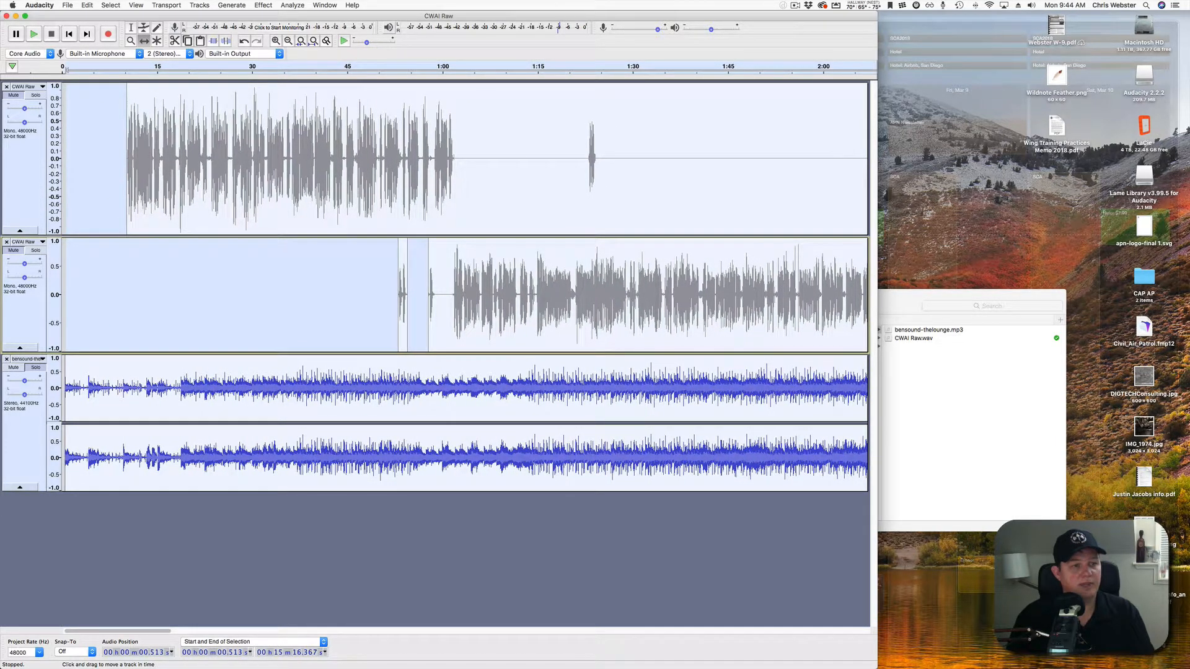
pyautogui.scroll(4, 66, 295)
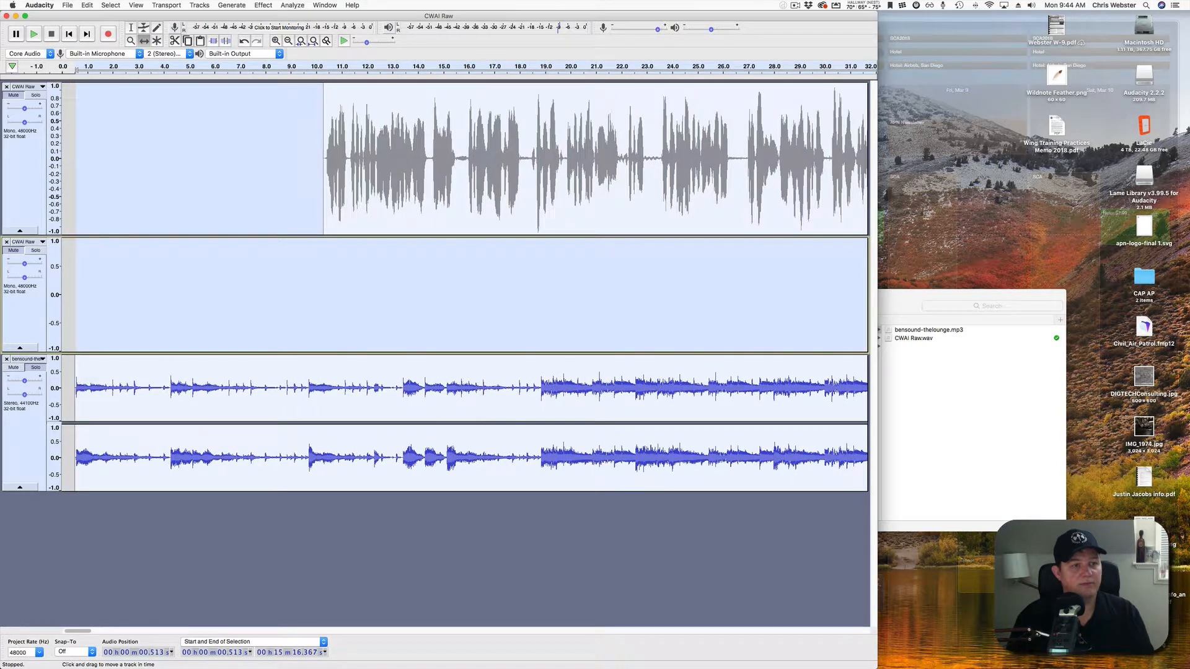
pyautogui.moveTo(174, 402); pyautogui.dragTo(183, 403)
pyautogui.click(183, 294)
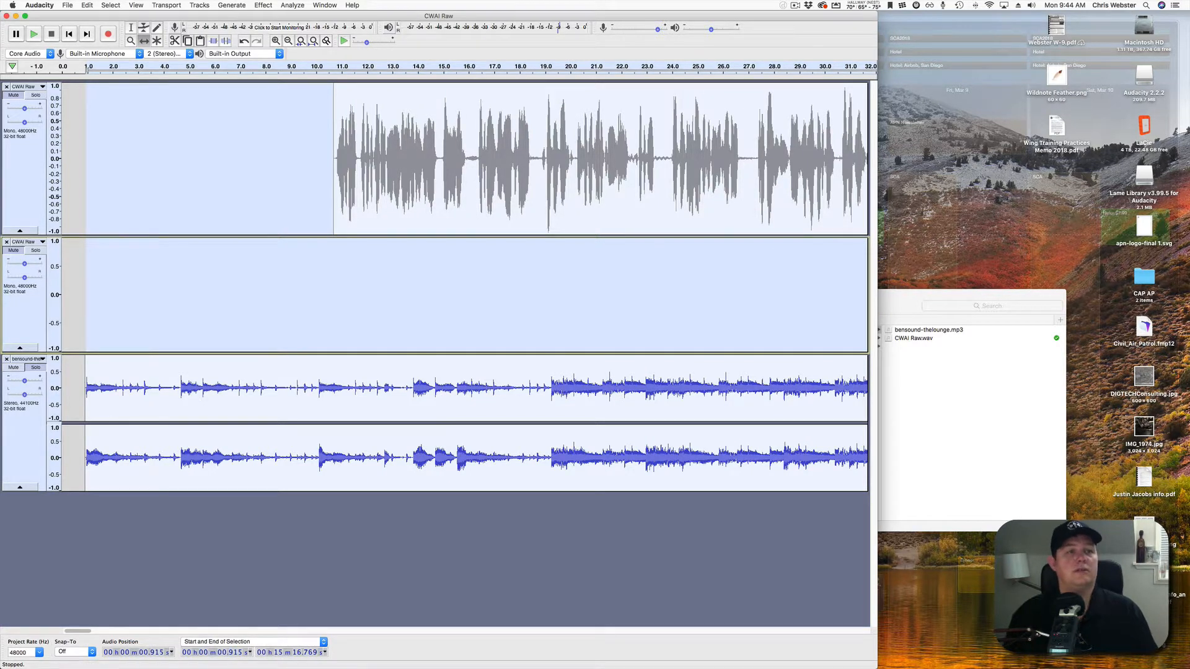
# Select 9.669–59.287 s in the bensound music track and switch to the Envelope tool.
pyautogui.click(130, 27)
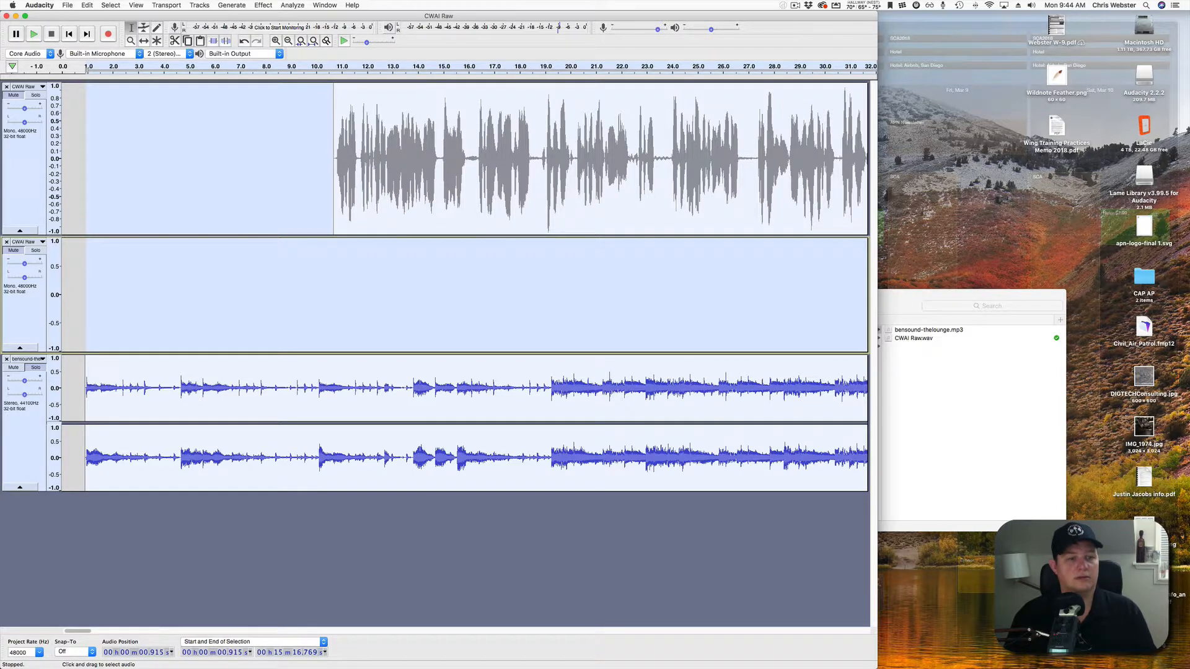
pyautogui.click(193, 397)
pyautogui.click(308, 397)
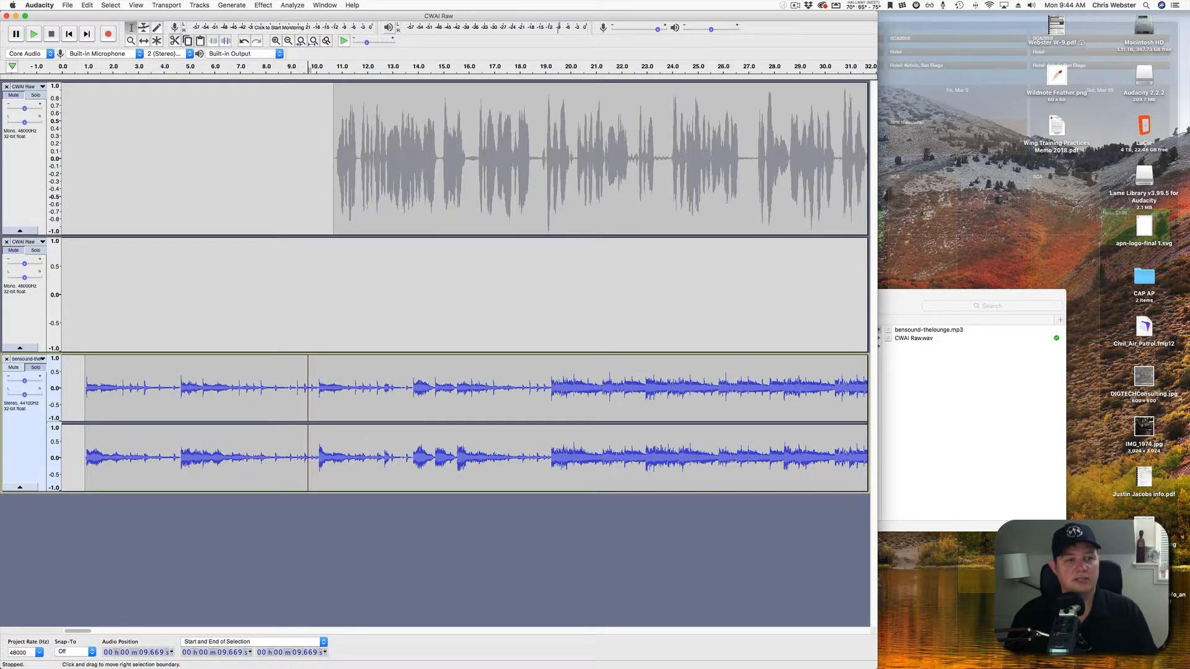
pyautogui.scroll(-2, 308, 397)
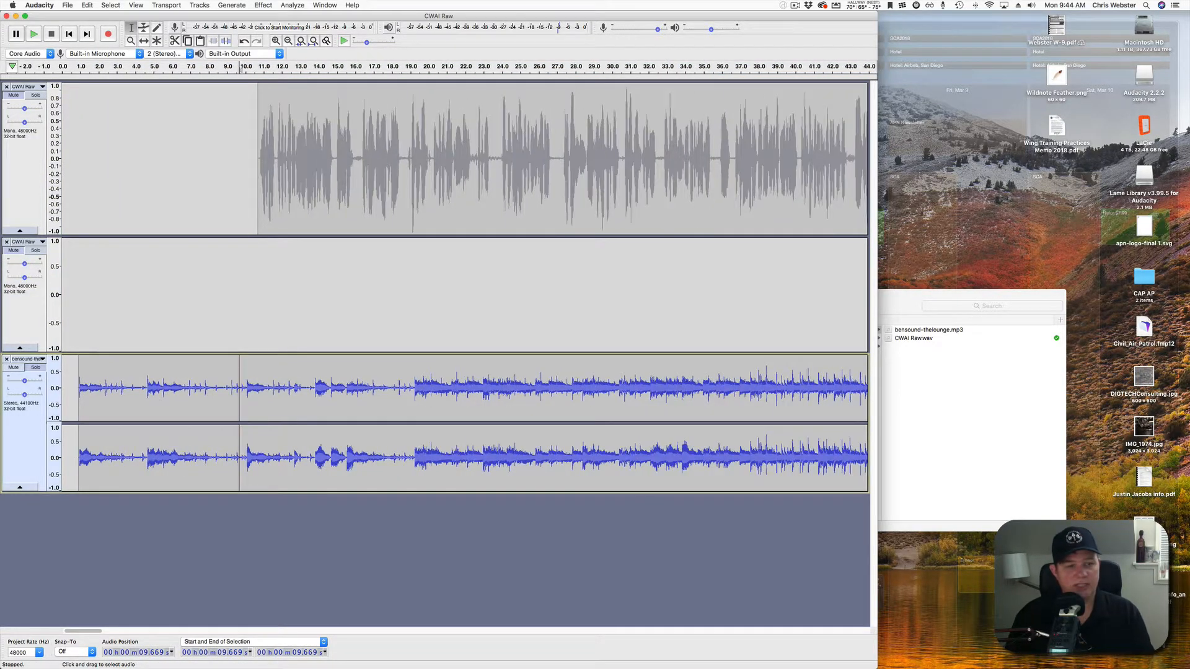
pyautogui.scroll(-3, 308, 396)
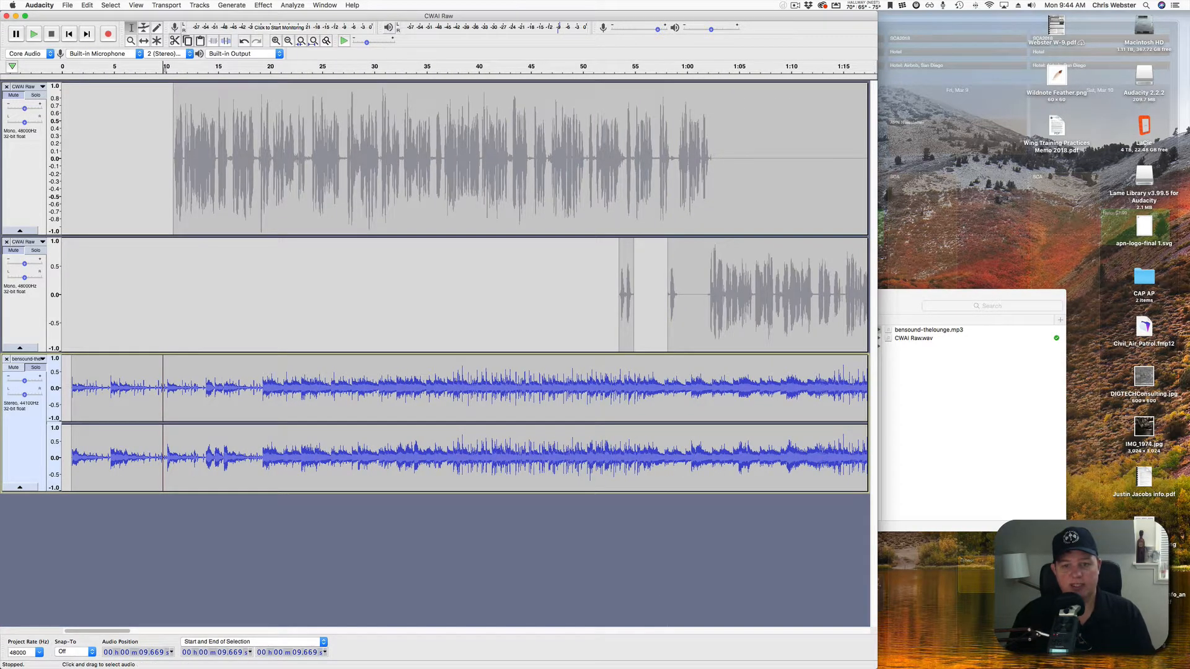
pyautogui.click(679, 396)
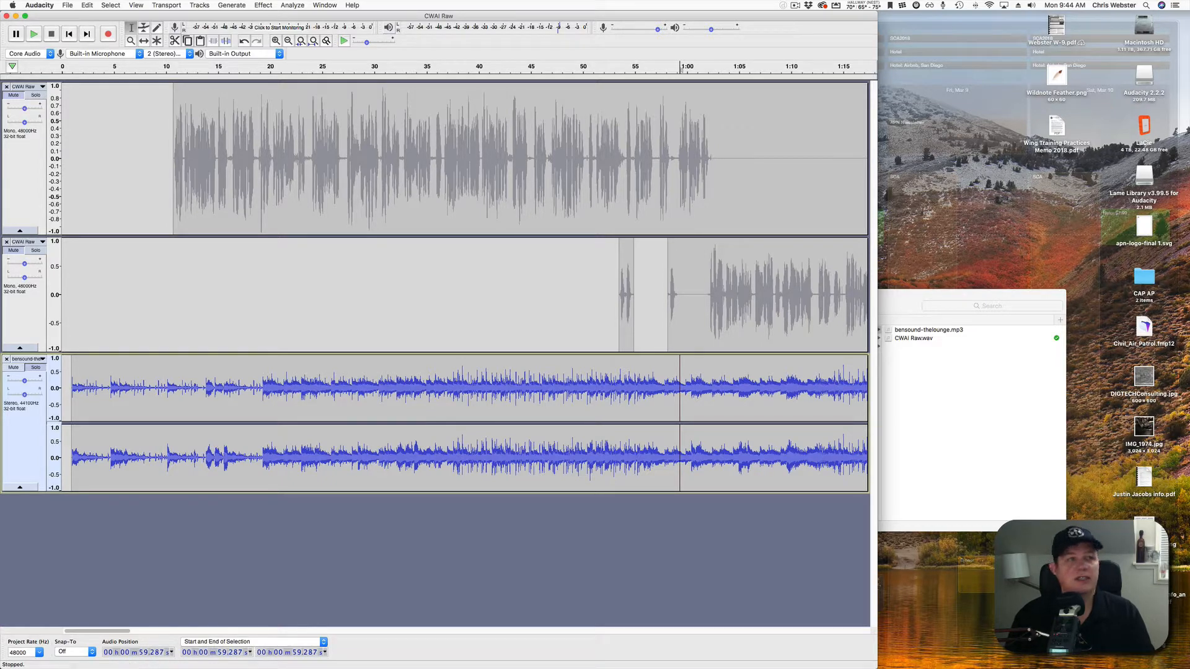
pyautogui.click(87, 4)
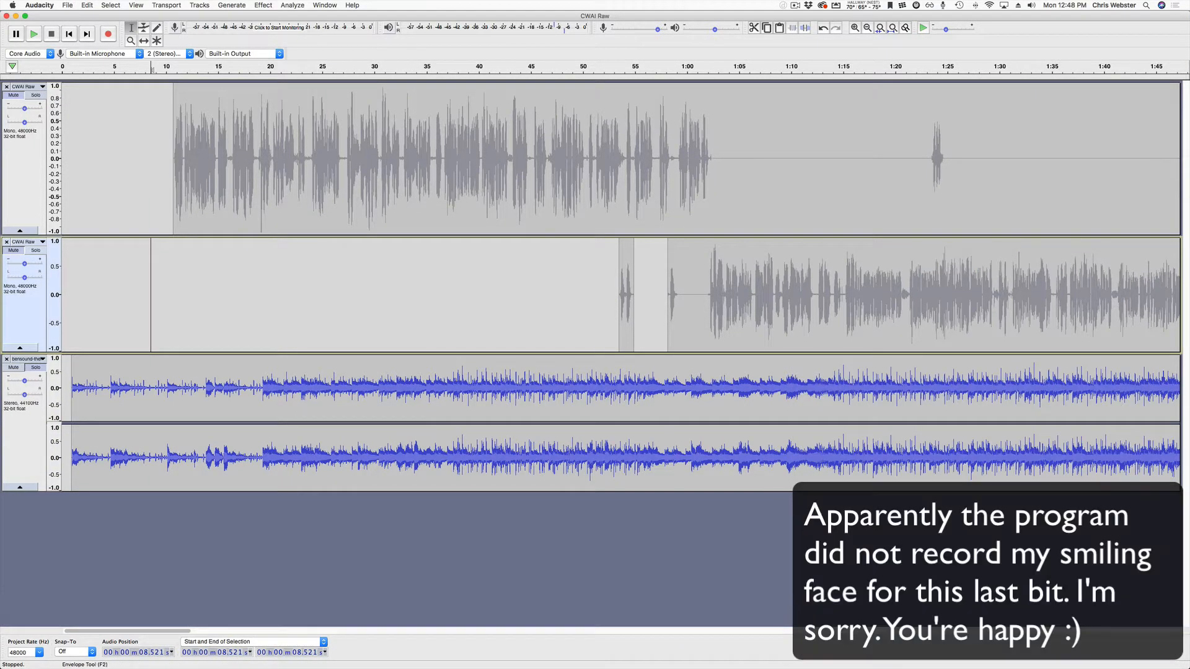
pyautogui.click(144, 28)
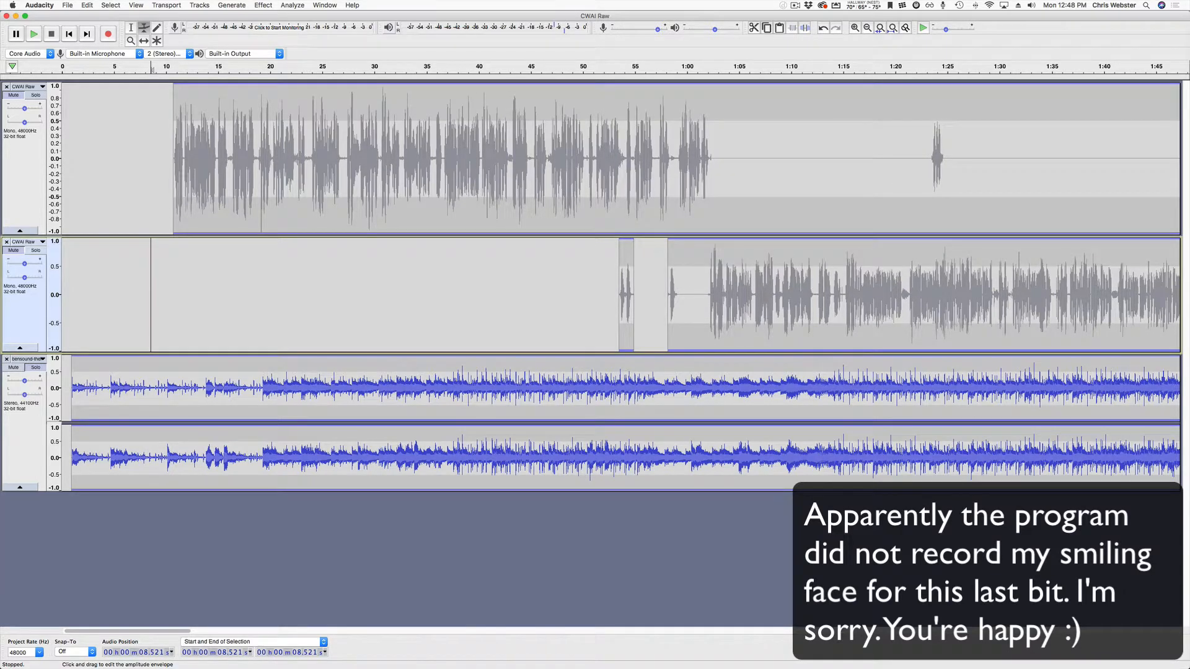
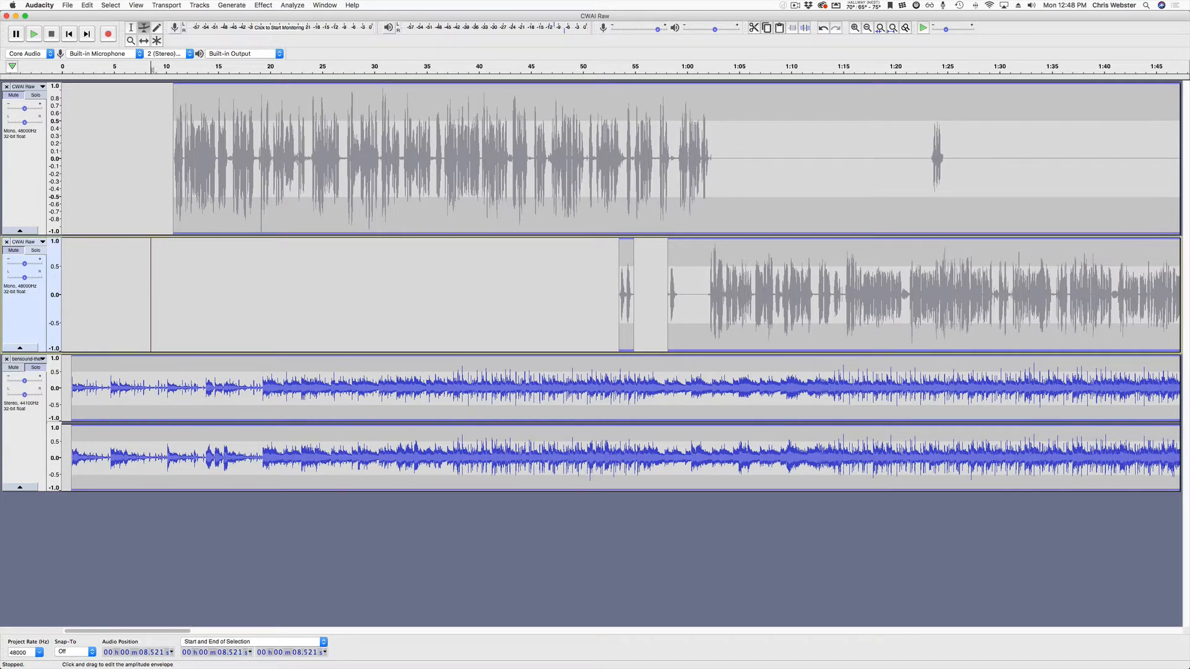
# Add envelope points near 9–10 s on the bensound track, drag the music down, then play to check.
pyautogui.scroll(5, 163, 397)
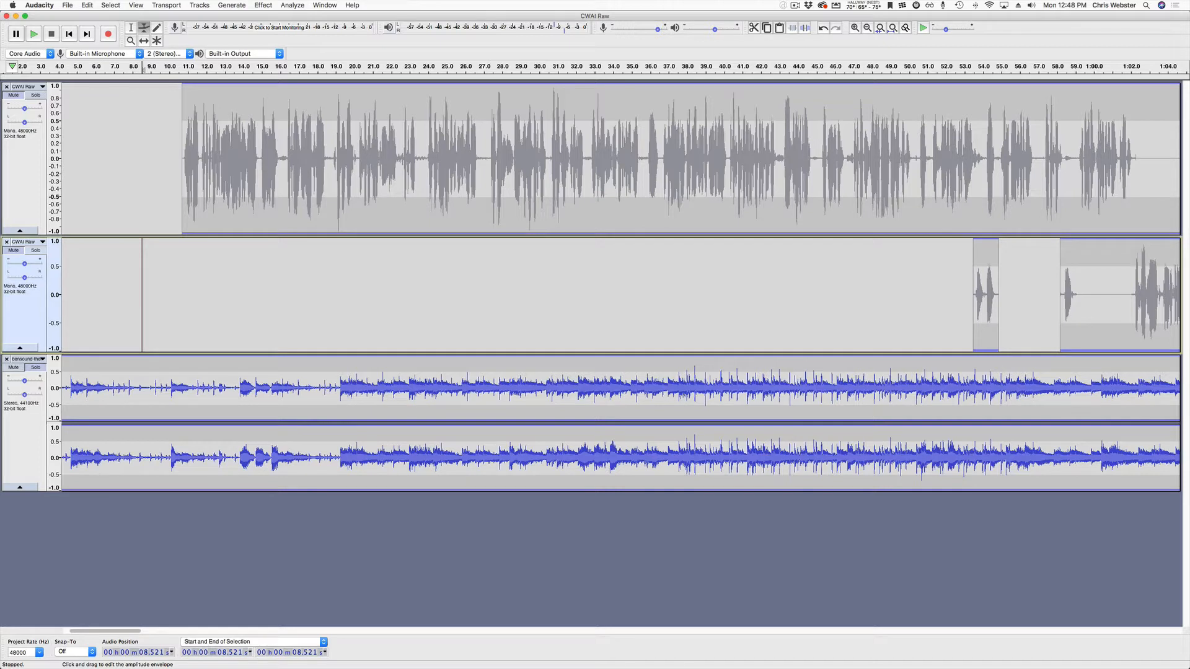
pyautogui.click(161, 372)
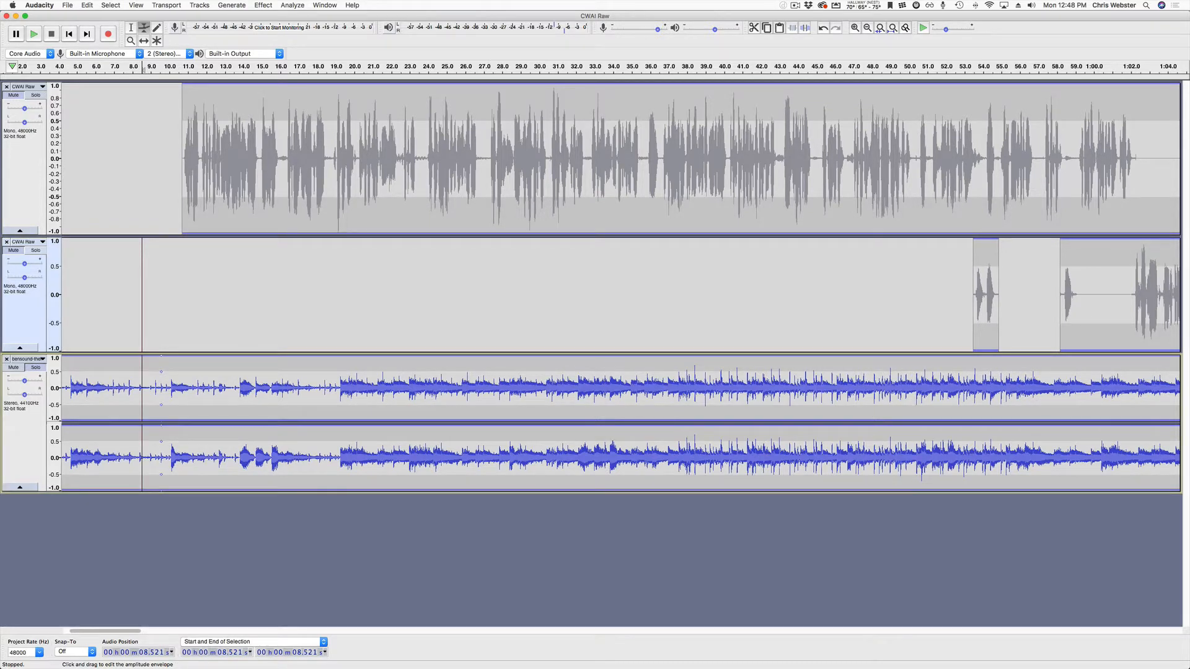
pyautogui.click(199, 372)
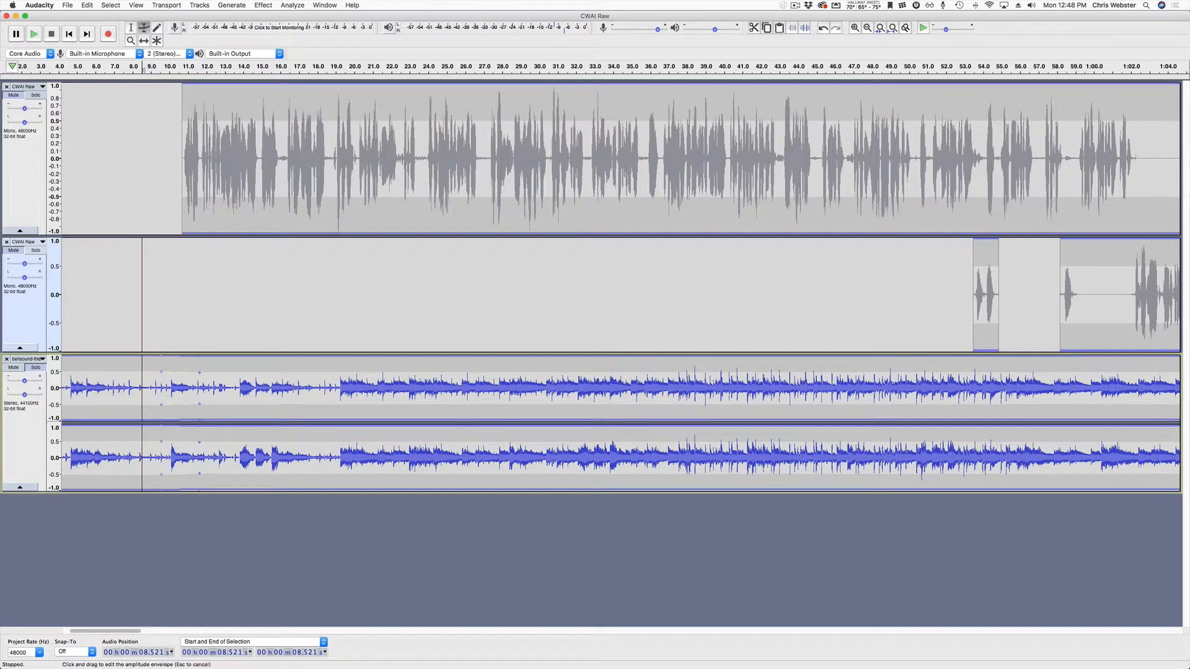
pyautogui.moveTo(199, 373); pyautogui.dragTo(199, 384)
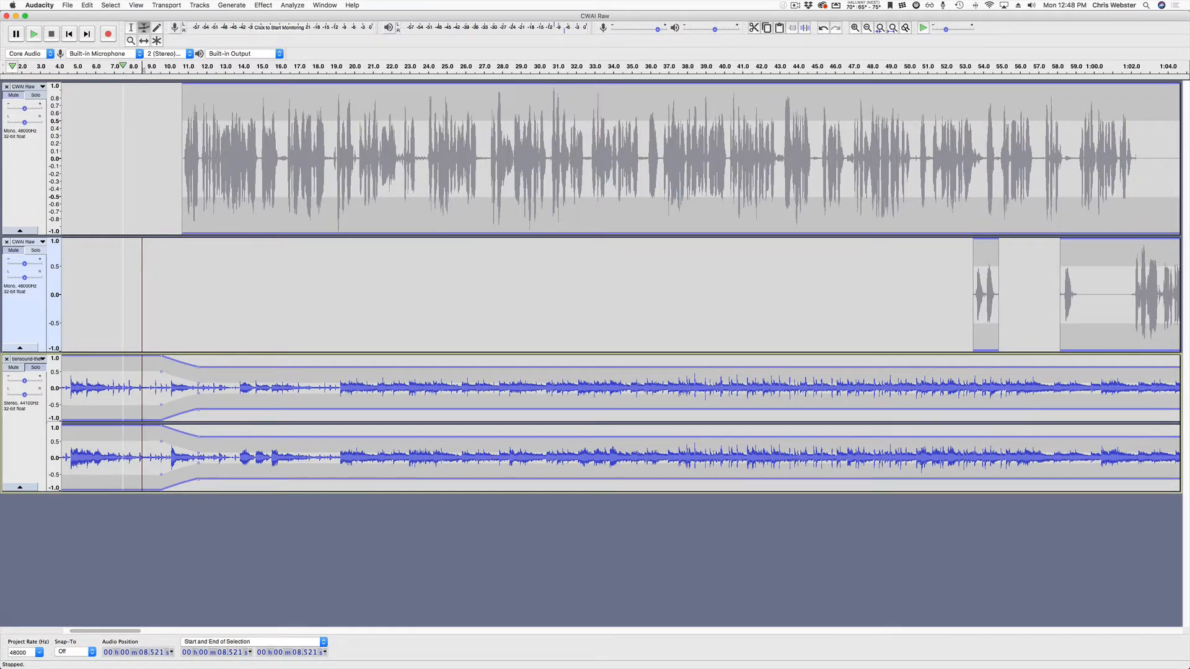
pyautogui.click(123, 66)
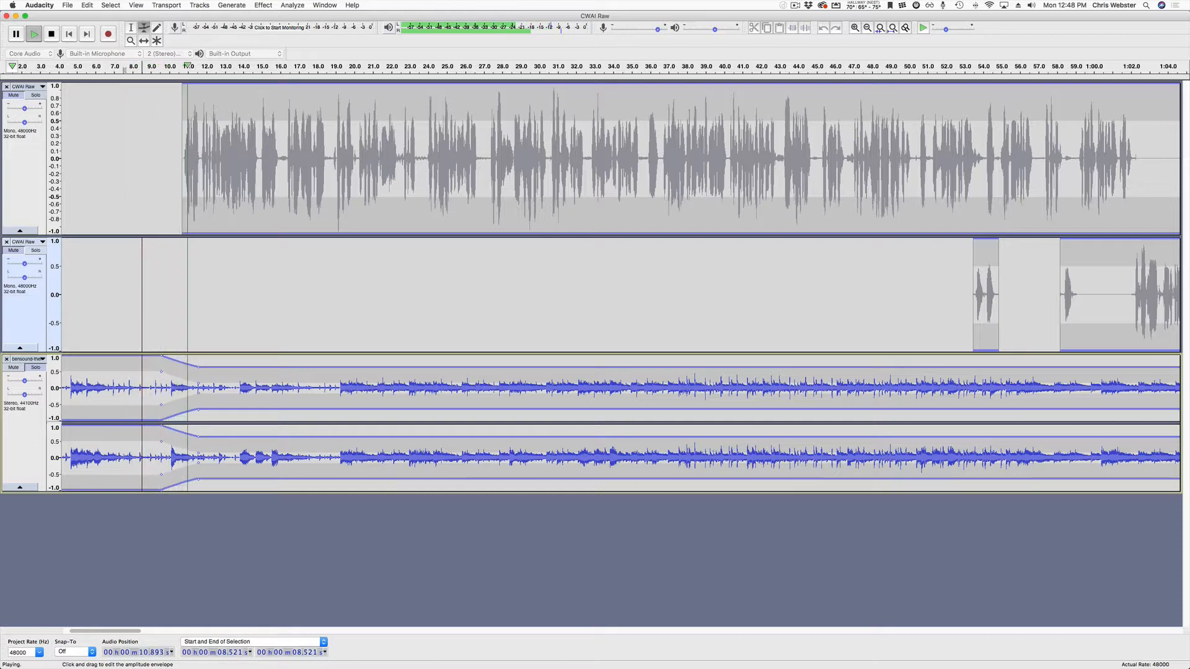
pyautogui.press('space')
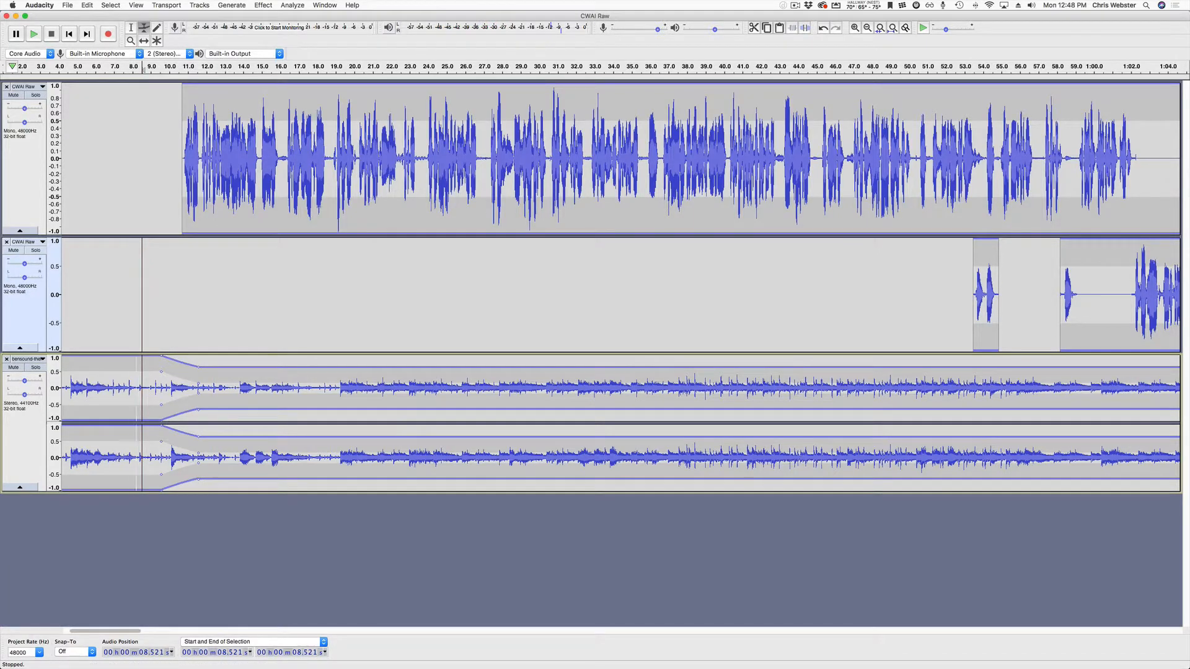
# Replay the intro to check the music ducking under the voices.
pyautogui.press('space')
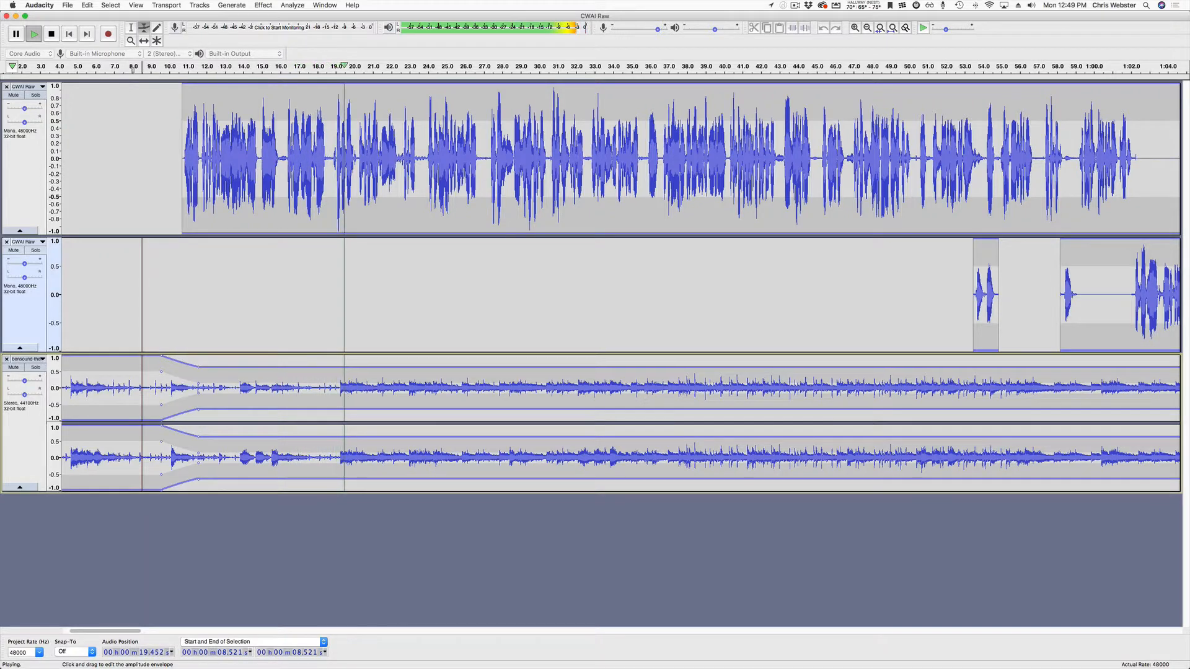
pyautogui.hscroll(10, 619, 288)
pyautogui.press('space')
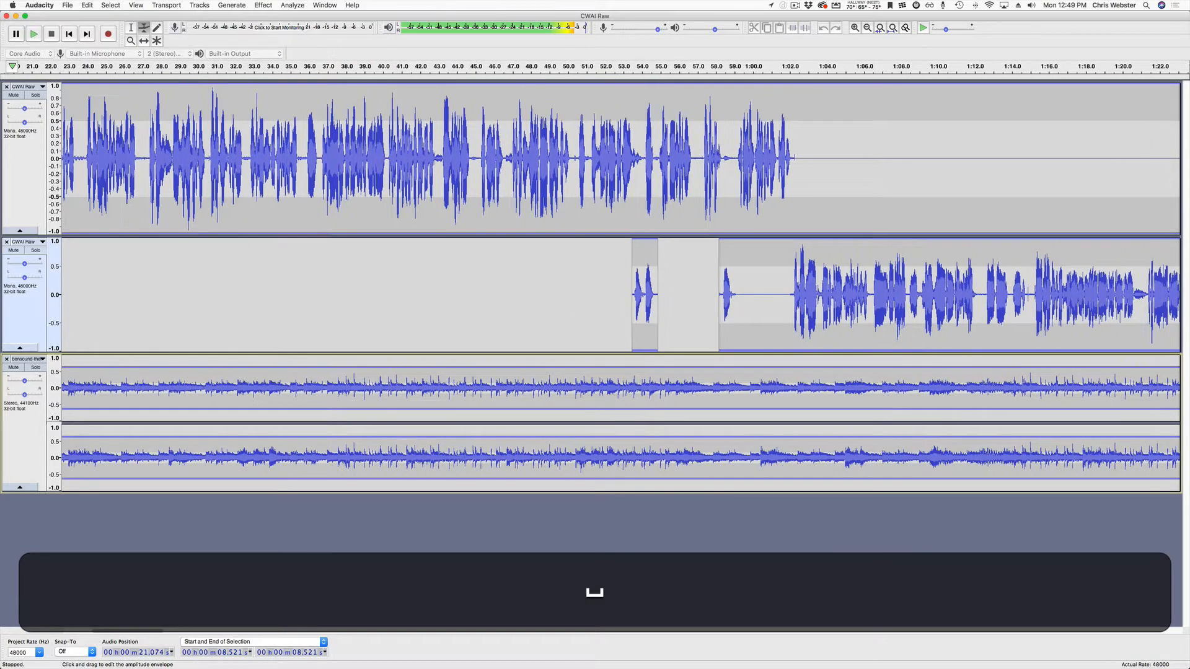
# Drag the bensound envelope to zero after 1:02 and place the cursor at 1:04.176.
pyautogui.hscroll(8, 619, 288)
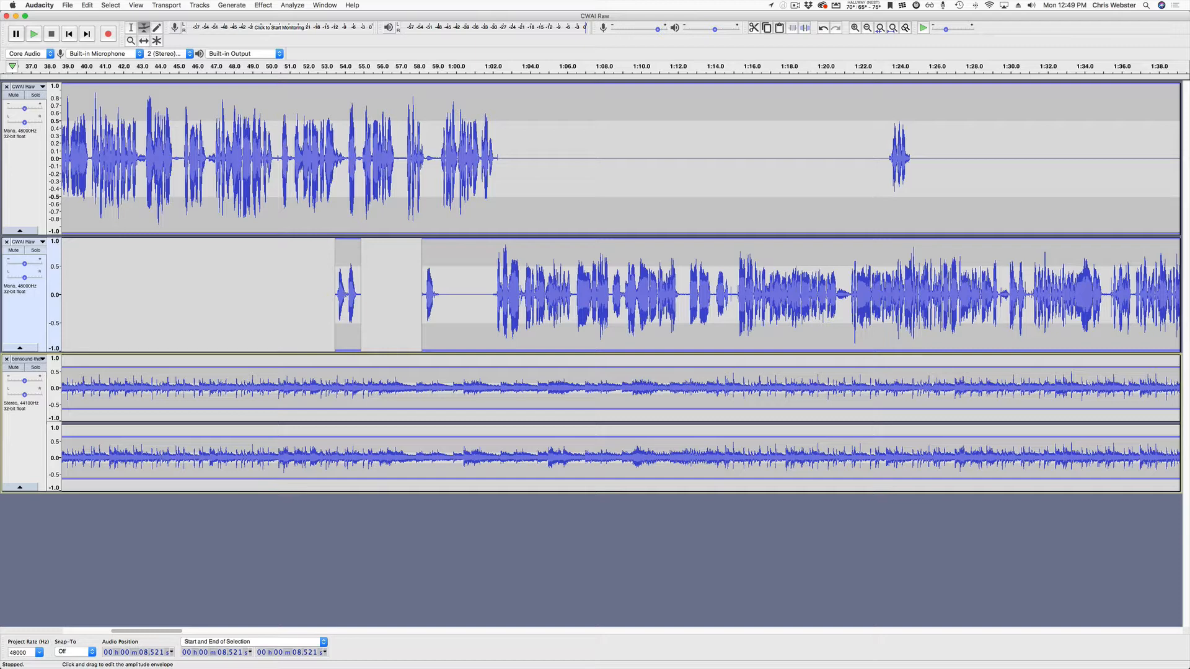
pyautogui.moveTo(470, 367); pyautogui.dragTo(470, 369)
pyautogui.moveTo(554, 476); pyautogui.dragTo(534, 459)
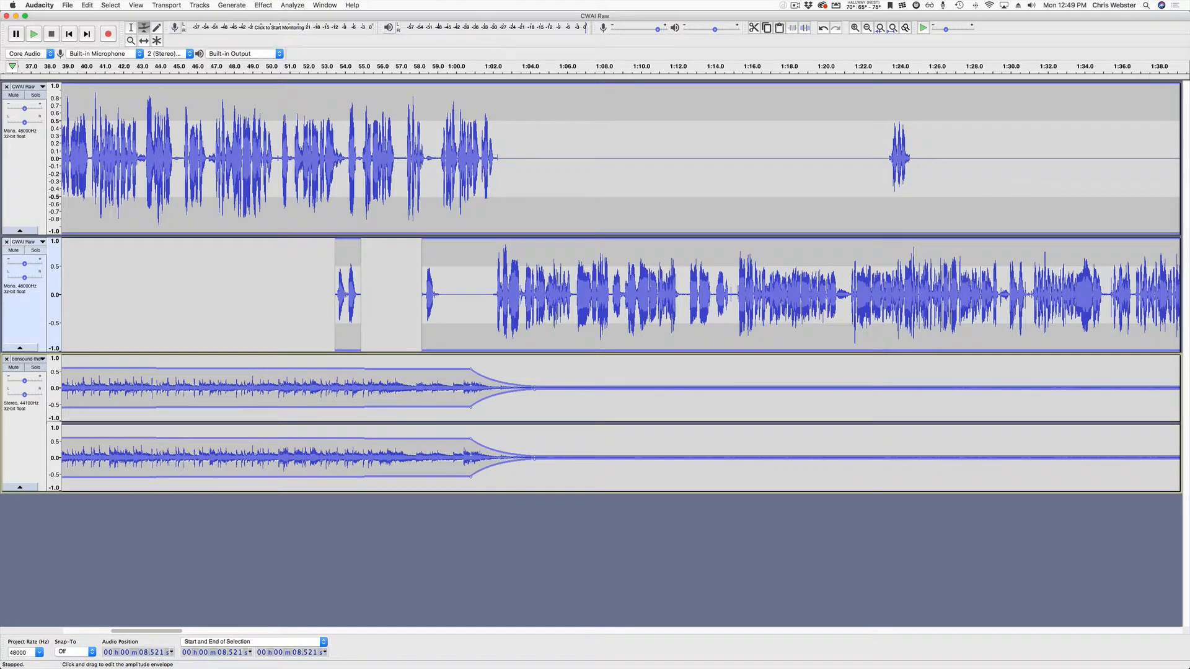
pyautogui.press('F1')
pyautogui.click(533, 457)
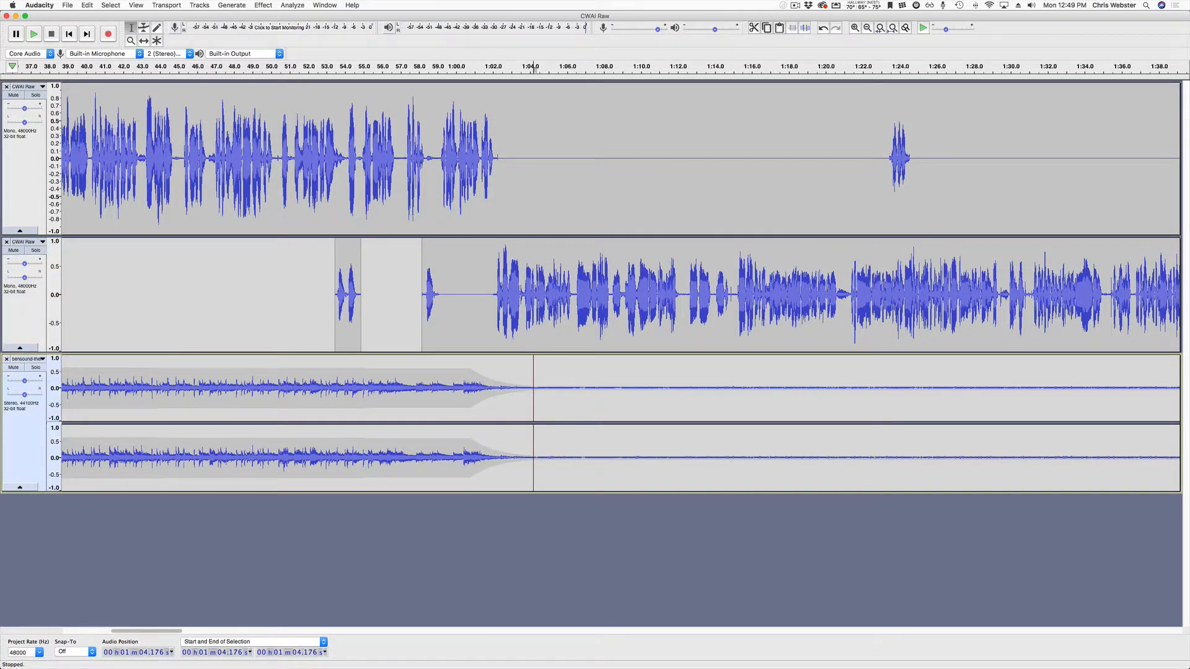
# Split the music clip at 1:04.176 via Edit > Clip Boundaries, then place the cursor at 1:07.117.
pyautogui.click(87, 5)
pyautogui.moveTo(124, 89)
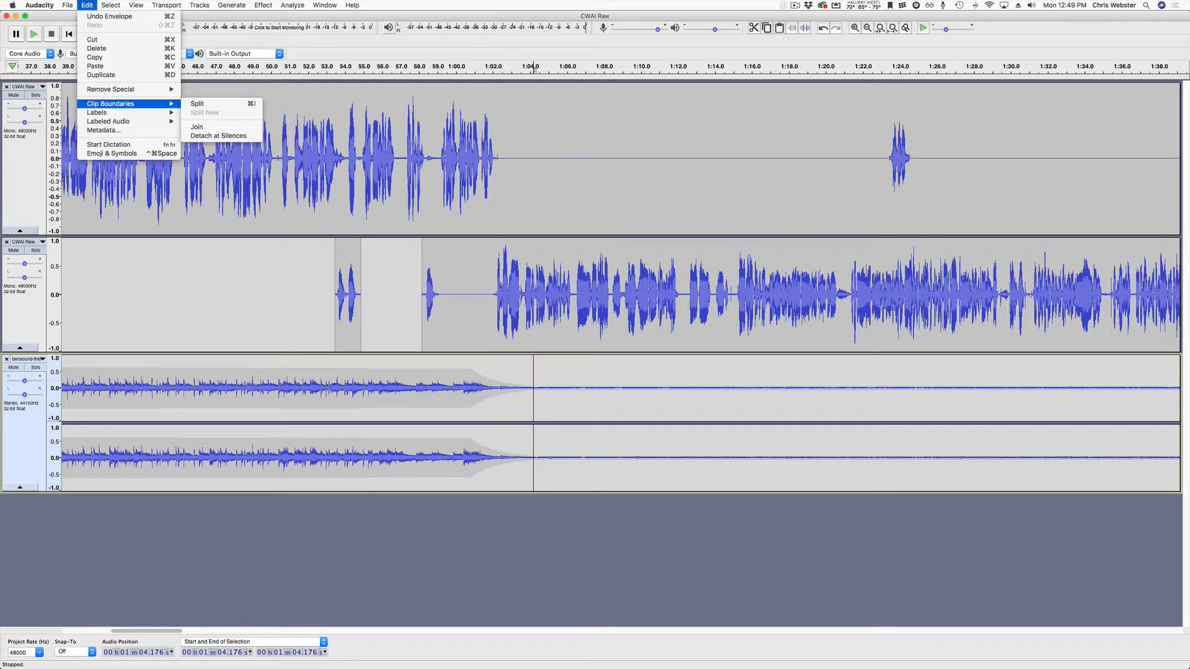
pyautogui.click(197, 104)
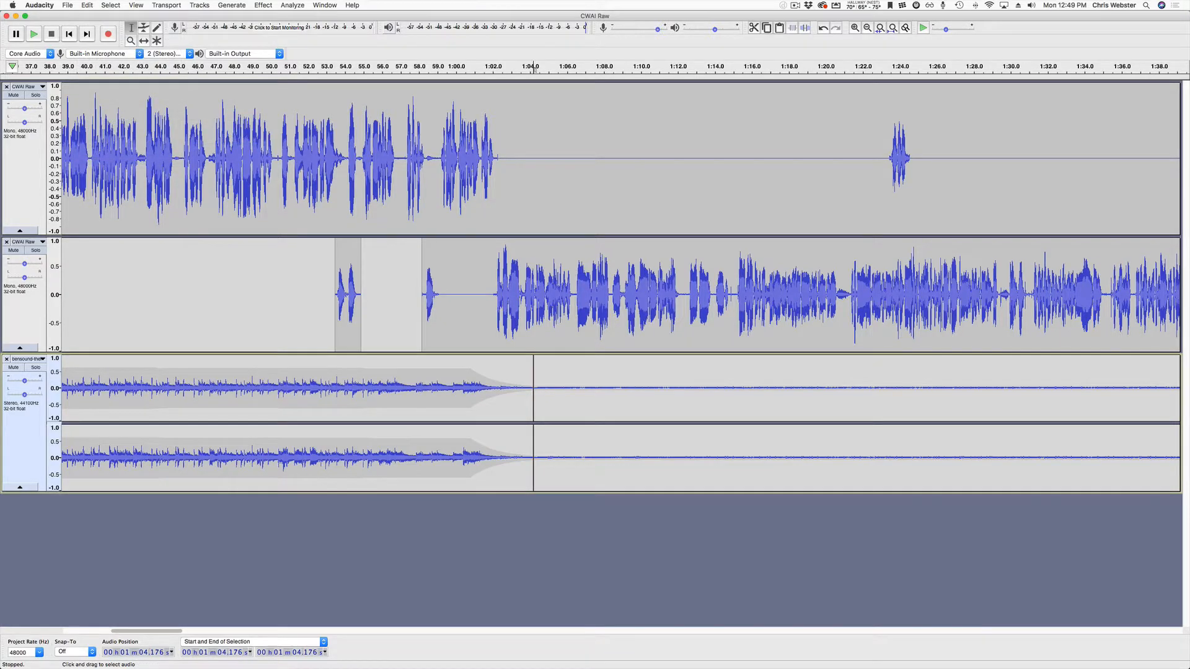
pyautogui.click(587, 391)
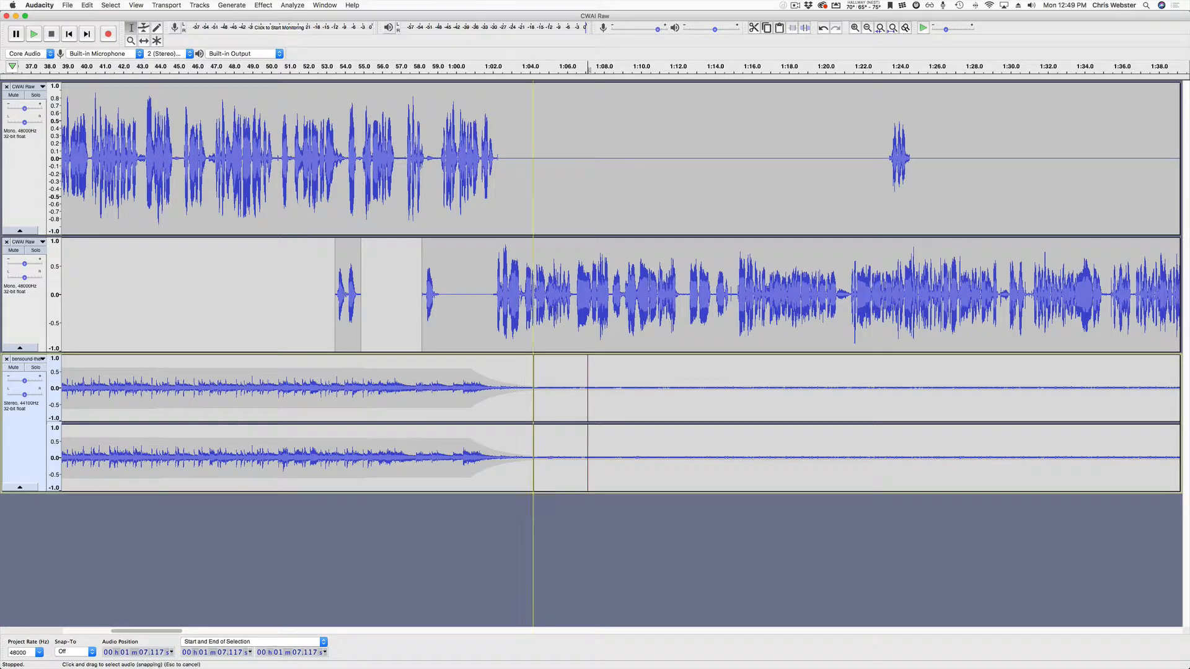
pyautogui.scroll(-5, 573, 397)
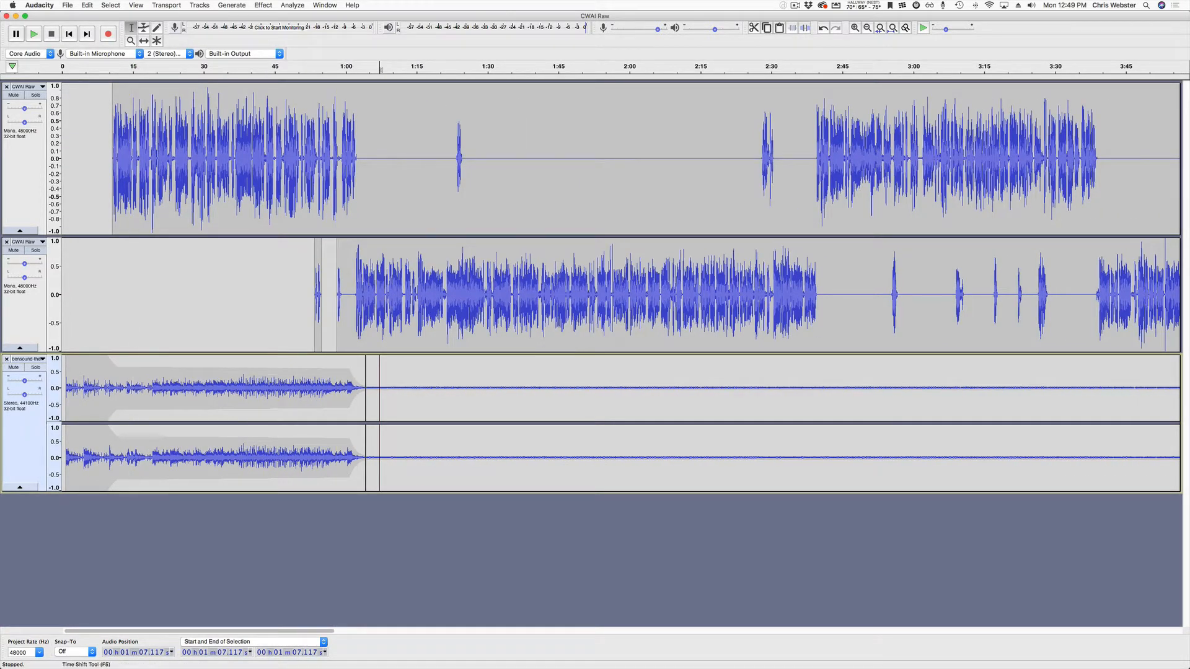
pyautogui.click(144, 40)
# Slide the later bensound clip right so it starts around 13:27.
pyautogui.moveTo(372, 388); pyautogui.dragTo(792, 388)
pyautogui.scroll(-3, 792, 388)
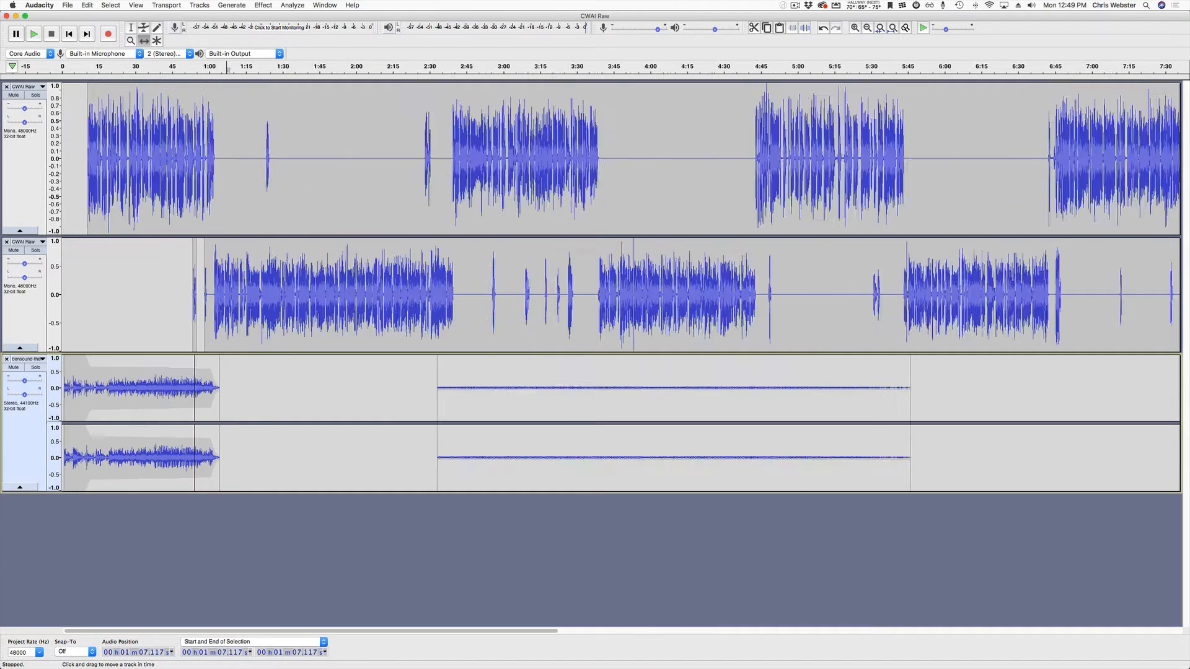
pyautogui.moveTo(347, 388); pyautogui.dragTo(950, 388)
pyautogui.hscroll(3, 950, 388)
pyautogui.hscroll(8, 619, 285)
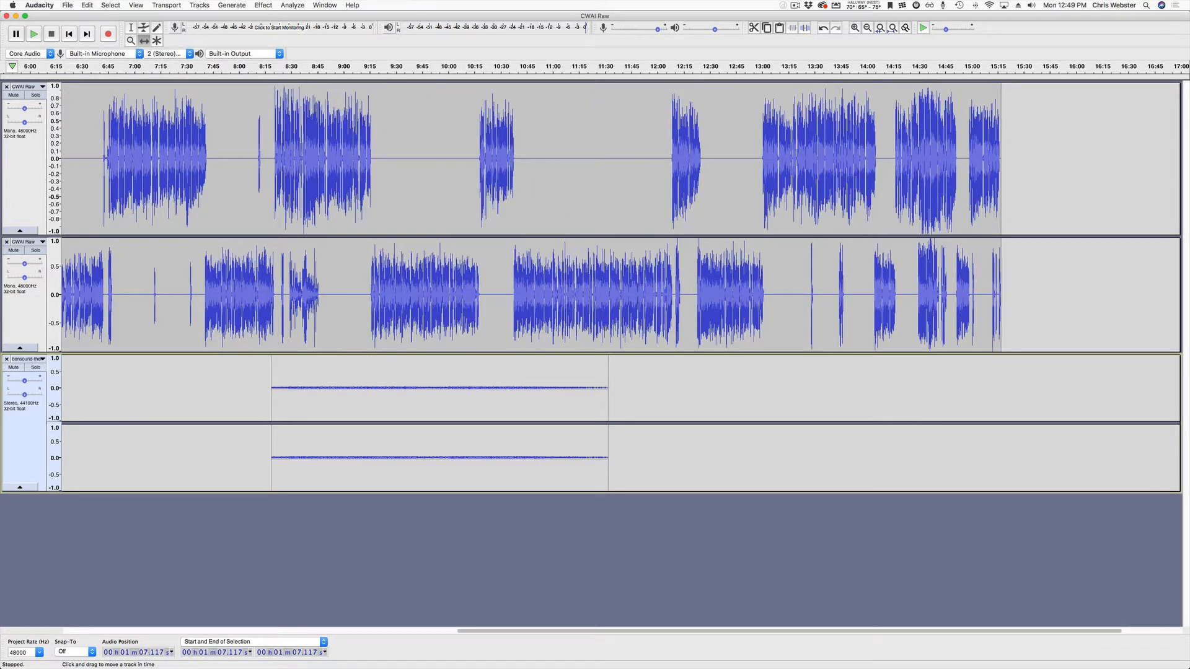
pyautogui.moveTo(434, 388); pyautogui.dragTo(970, 388)
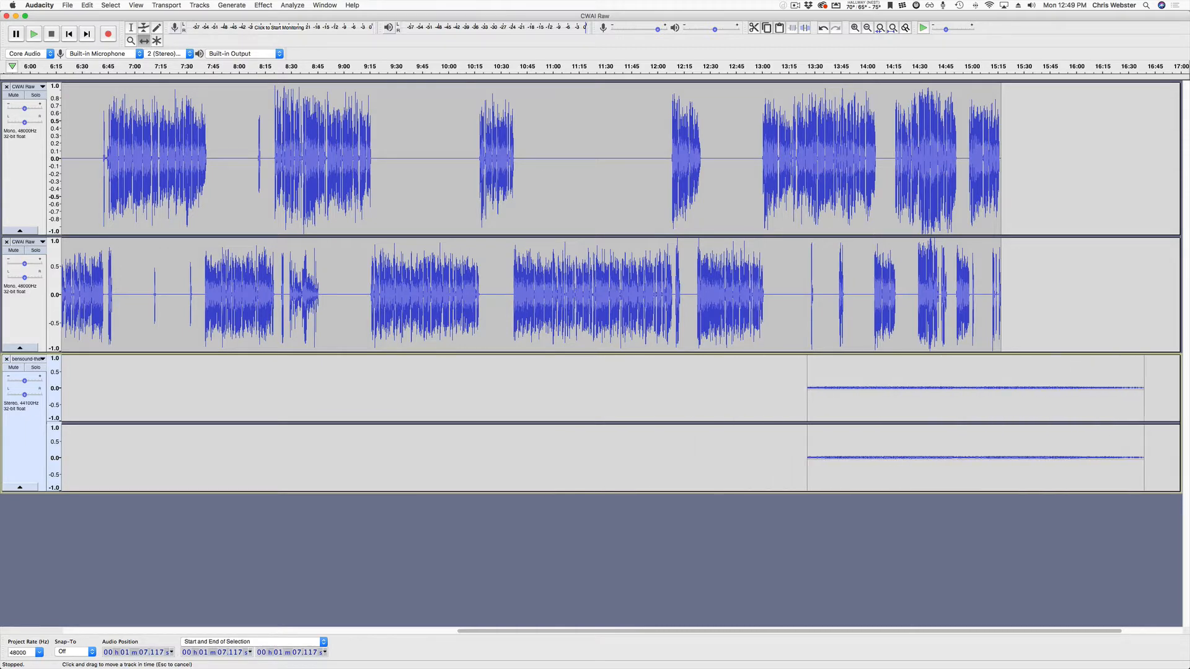
pyautogui.hscroll(1, 970, 388)
pyautogui.hscroll(4, 620, 285)
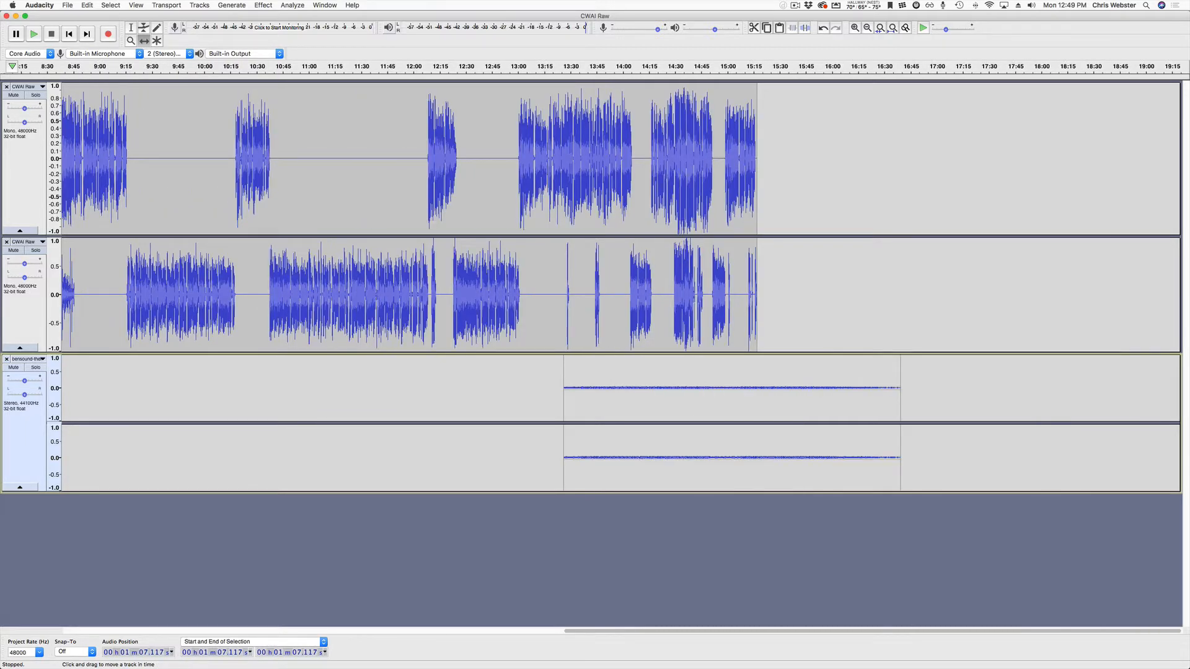
pyautogui.scroll(2, 561, 285)
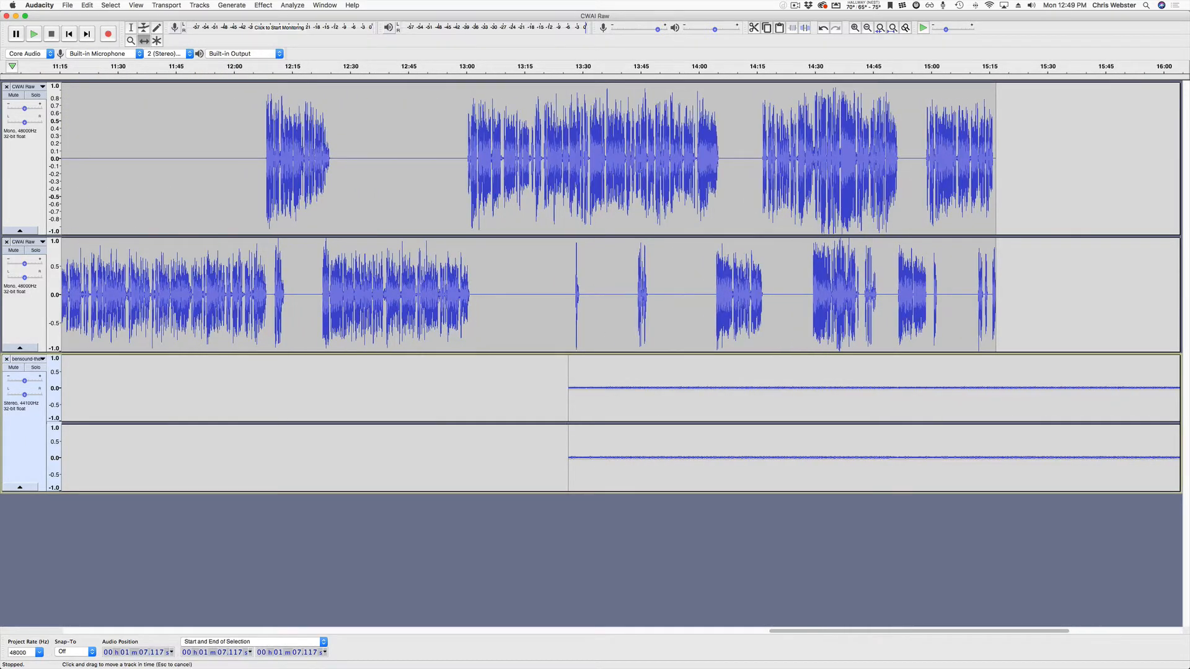
# Raise the moved music clip's envelope back up to full volume.
pyautogui.press('F2')
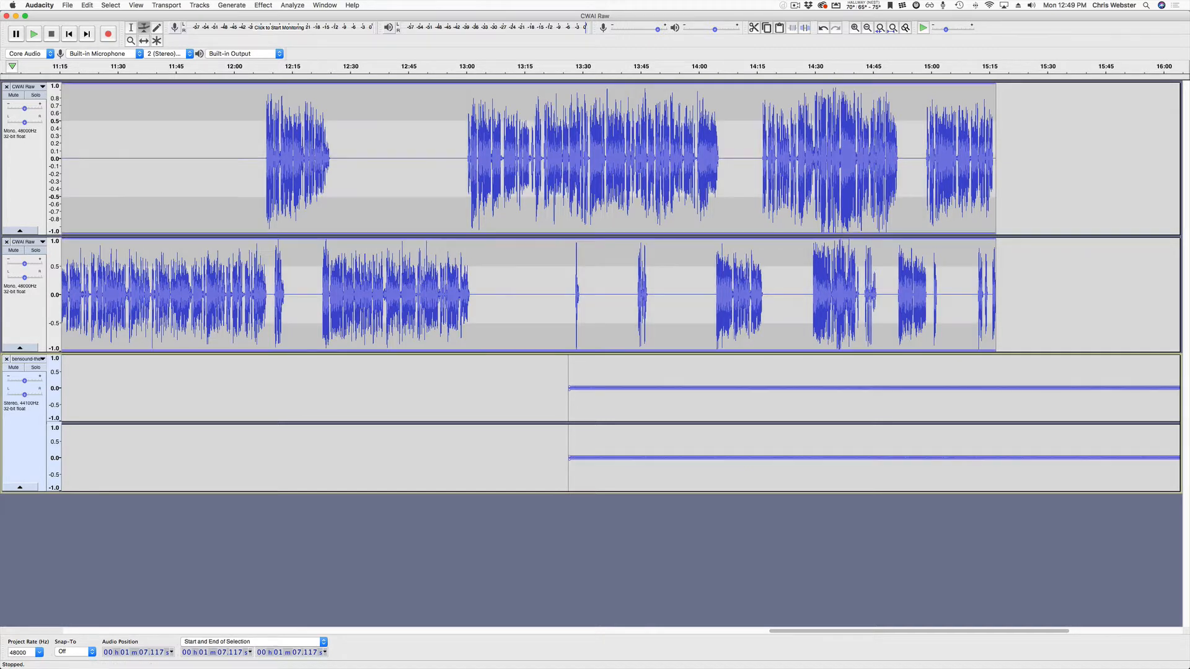
pyautogui.moveTo(574, 386); pyautogui.dragTo(574, 358)
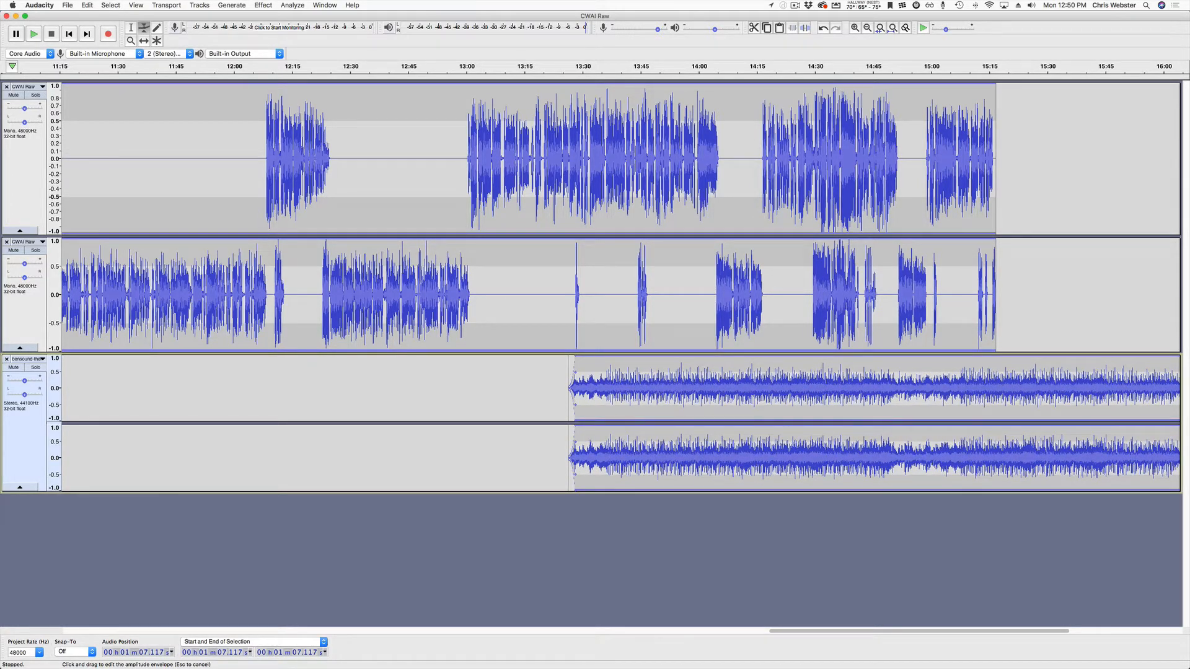
pyautogui.hscroll(10, 594, 285)
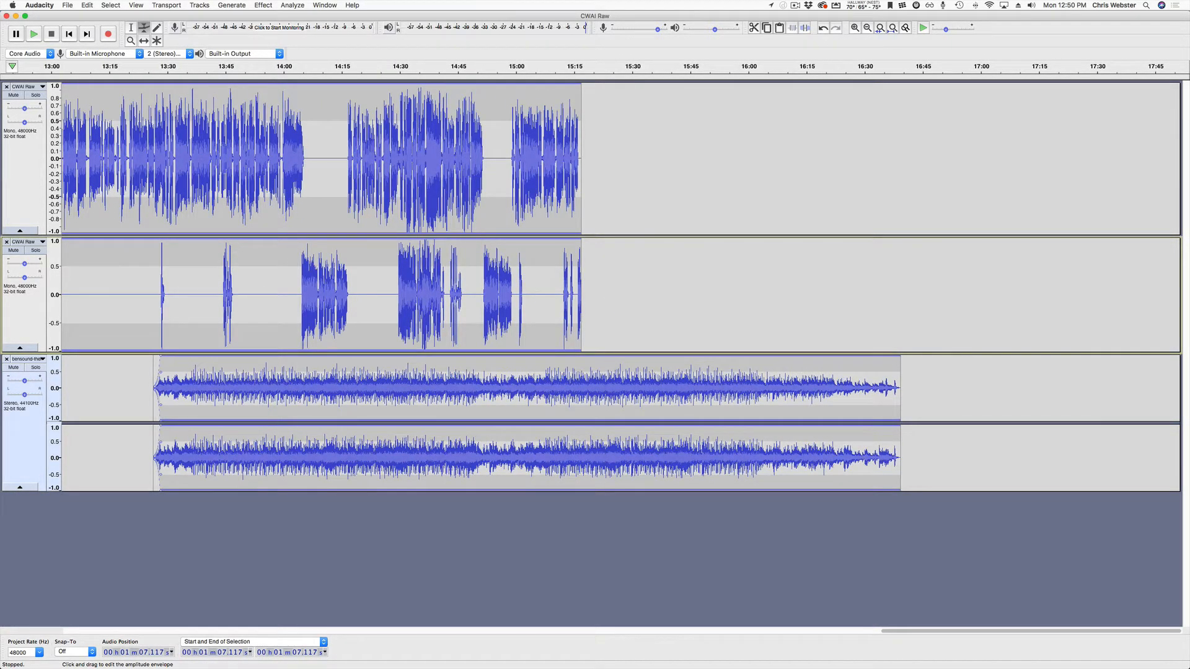
pyautogui.click(746, 67)
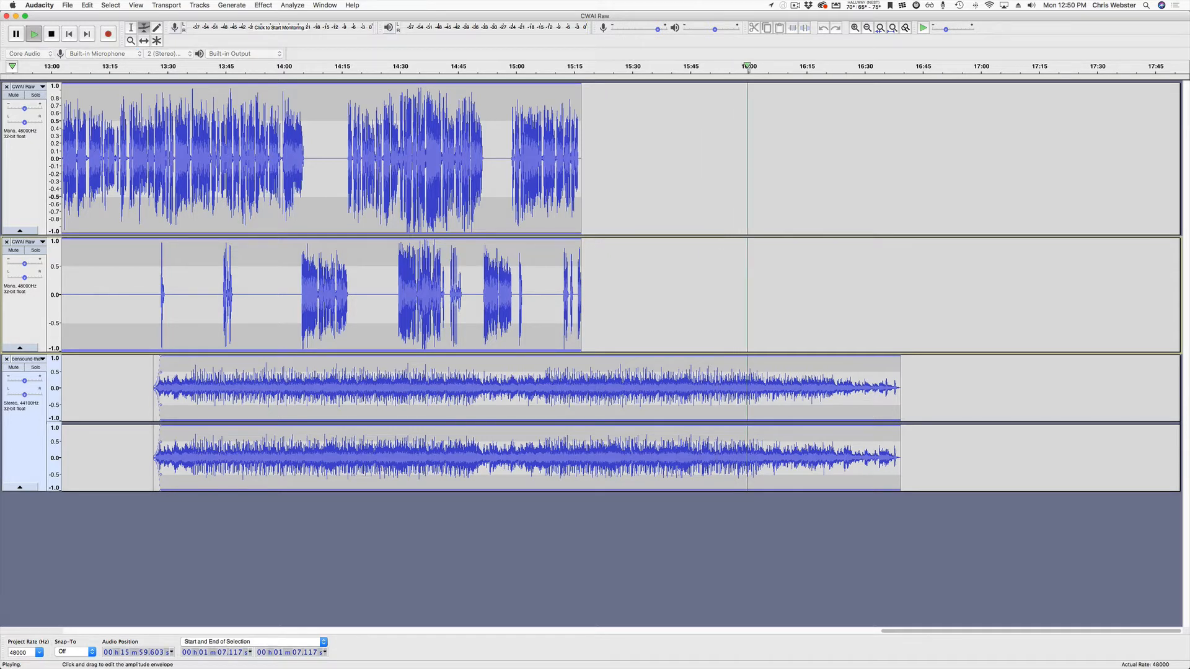
pyautogui.press('space')
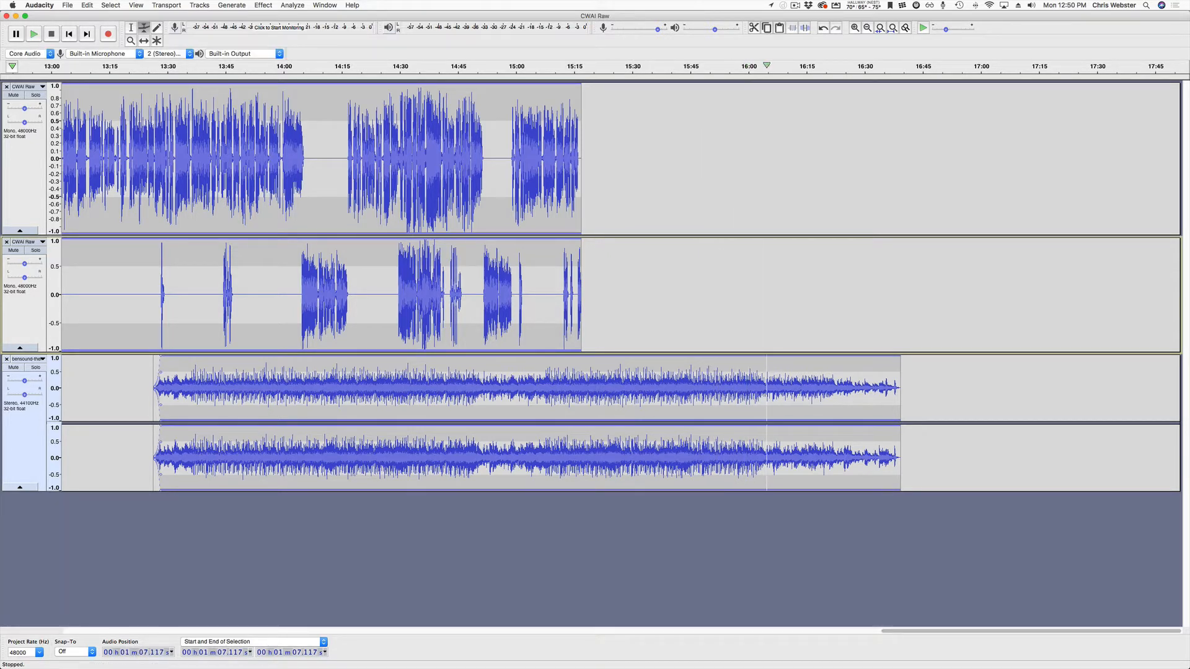
pyautogui.click(766, 67)
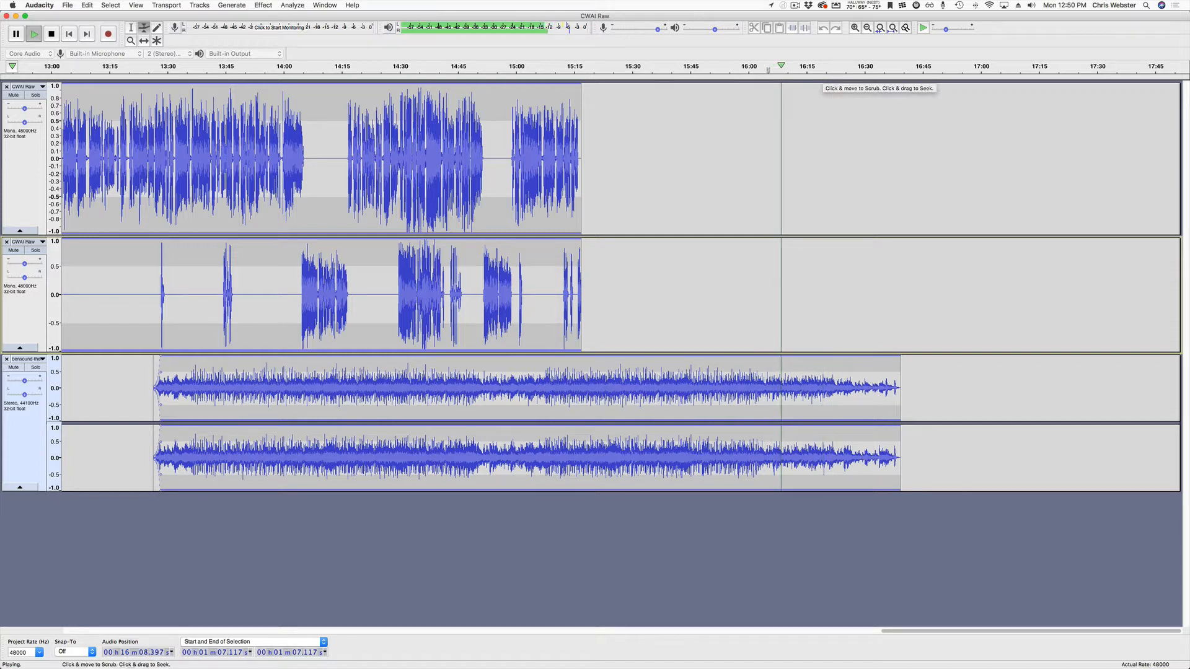
pyautogui.click(821, 67)
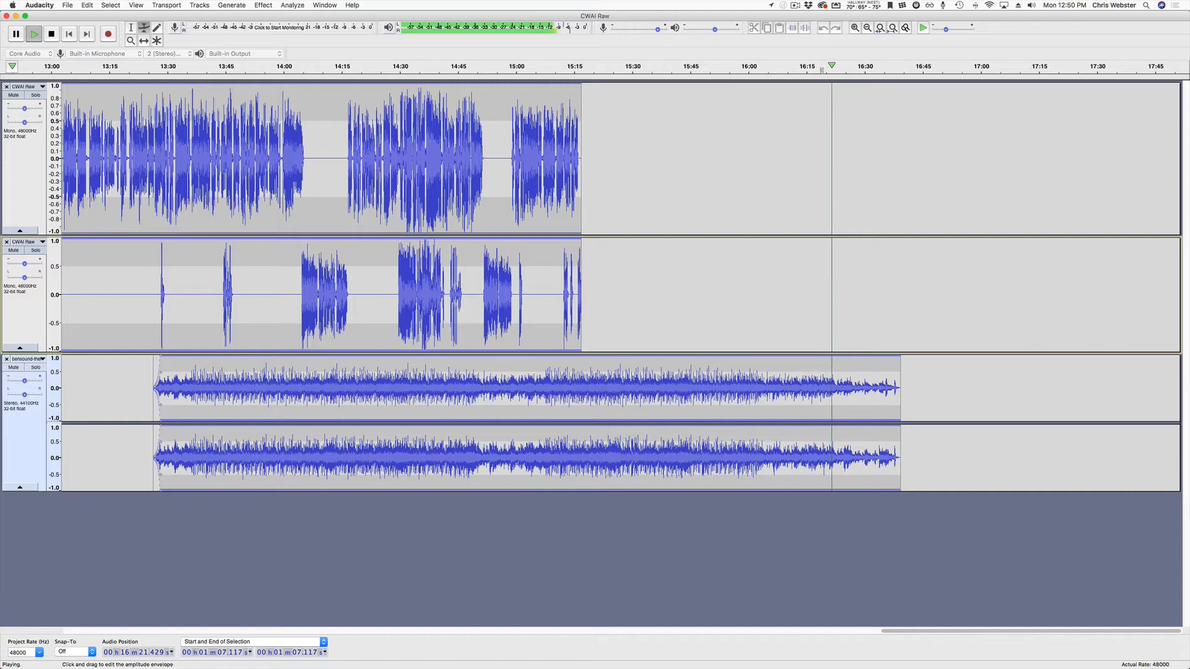
pyautogui.press('space')
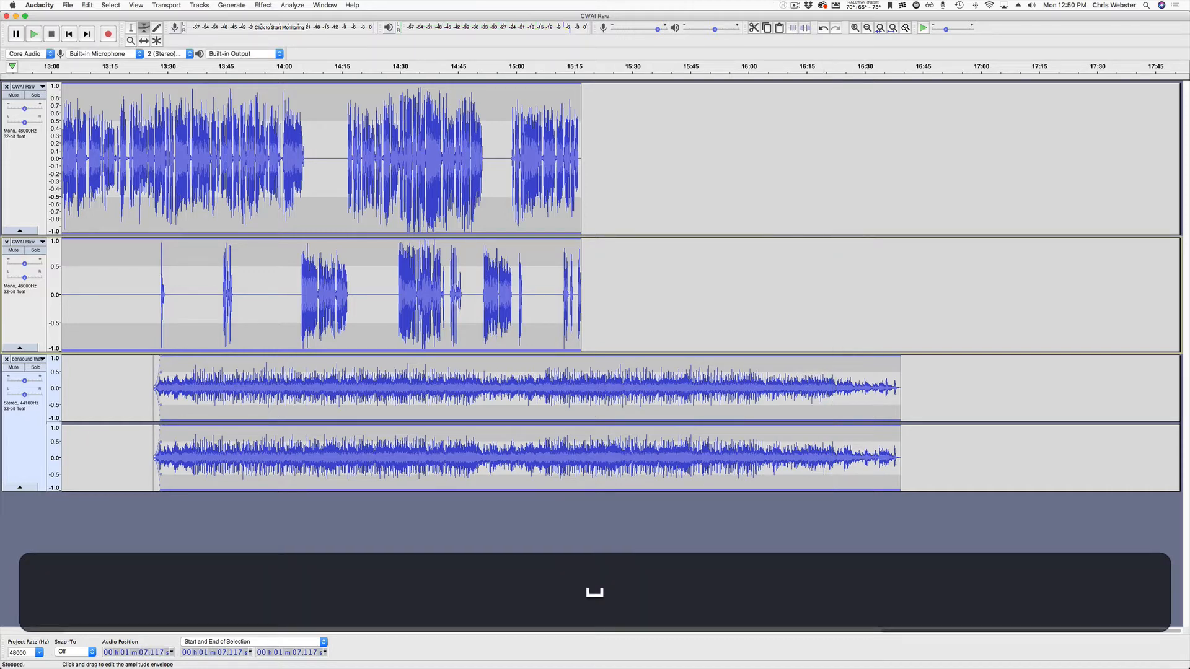
pyautogui.scroll(3, 835, 397)
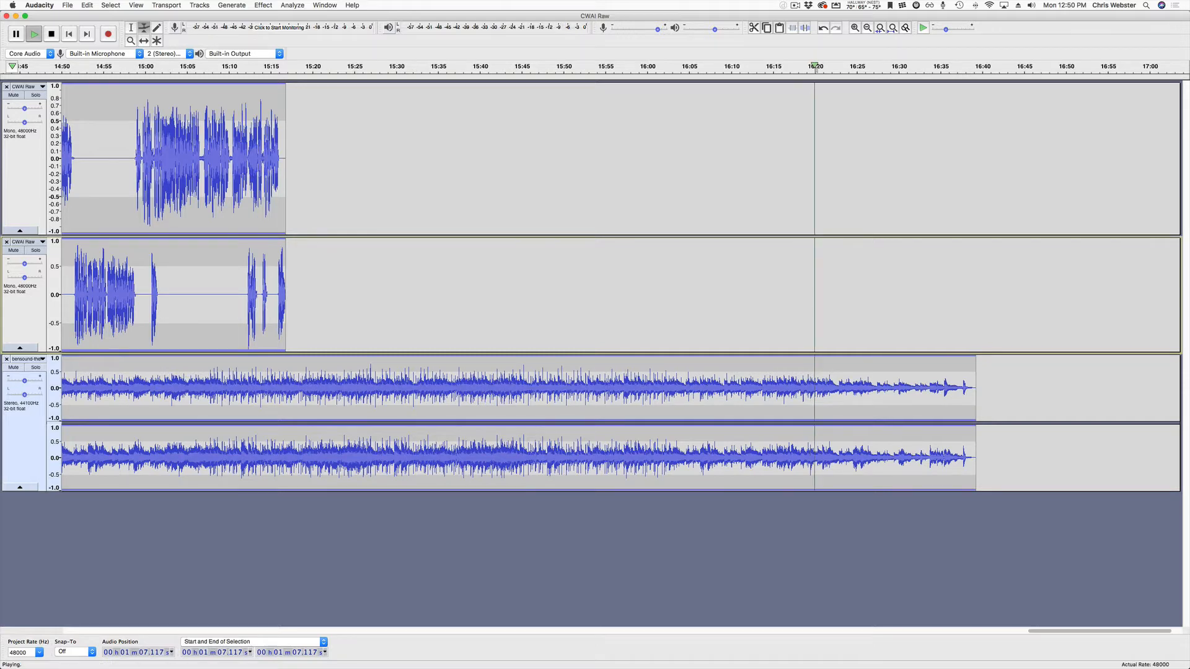
pyautogui.press('space')
pyautogui.press('space')
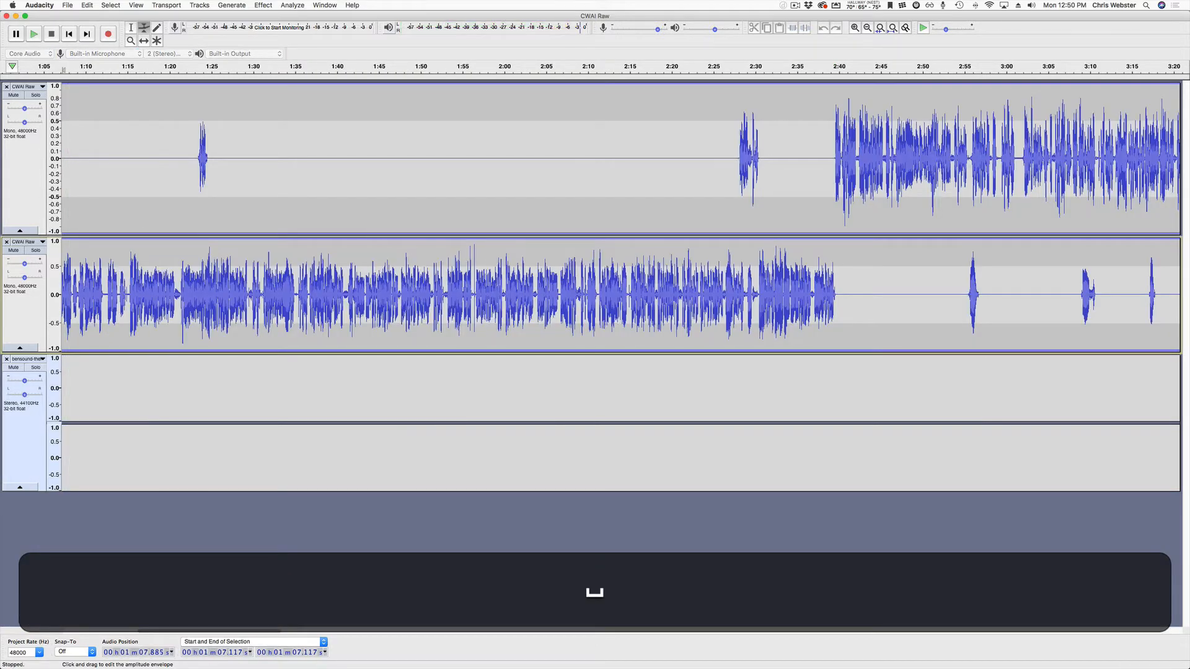
pyautogui.scroll(-4, 805, 397)
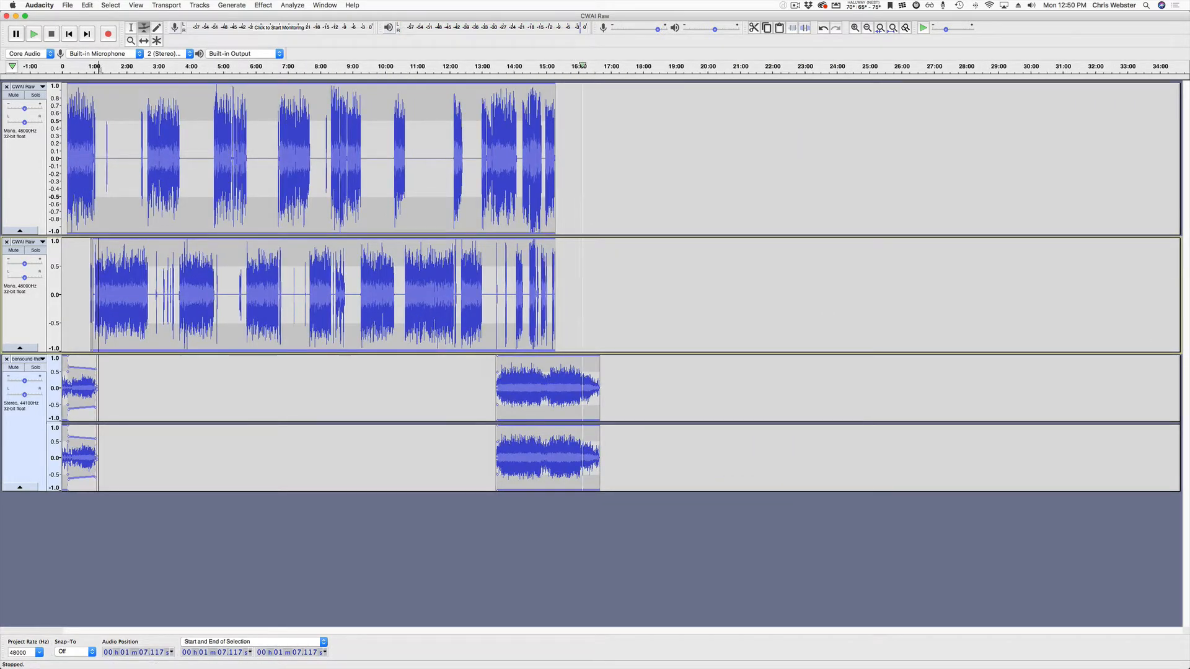
pyautogui.click(567, 67)
pyautogui.scroll(3, 583, 295)
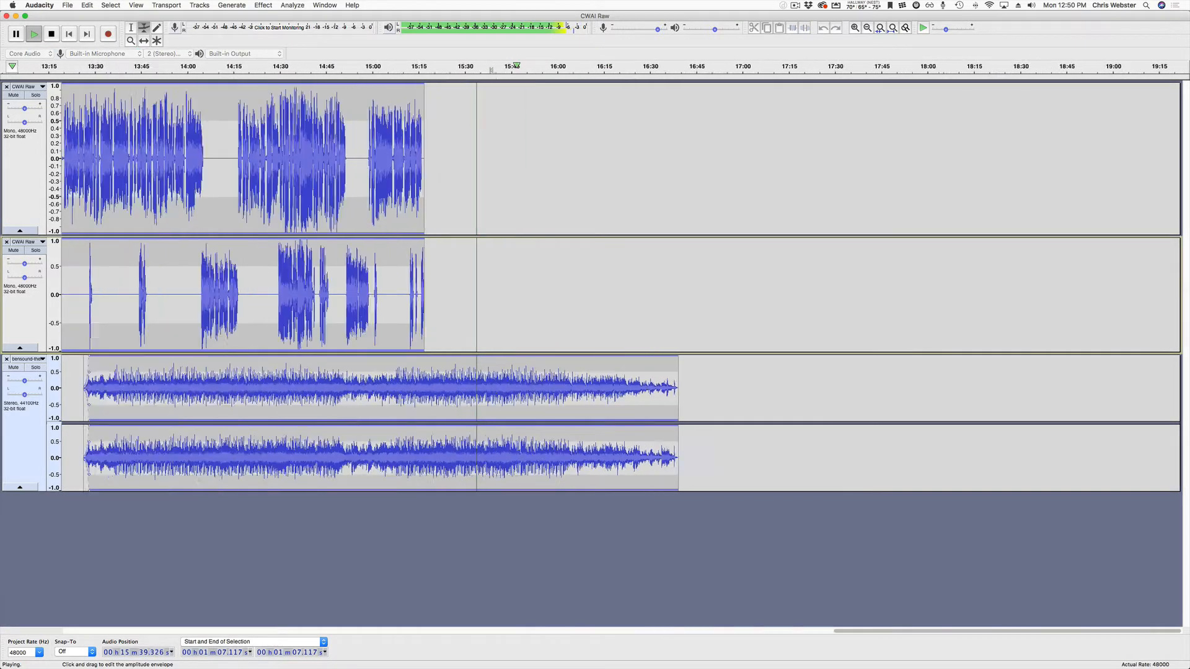
pyautogui.click(667, 66)
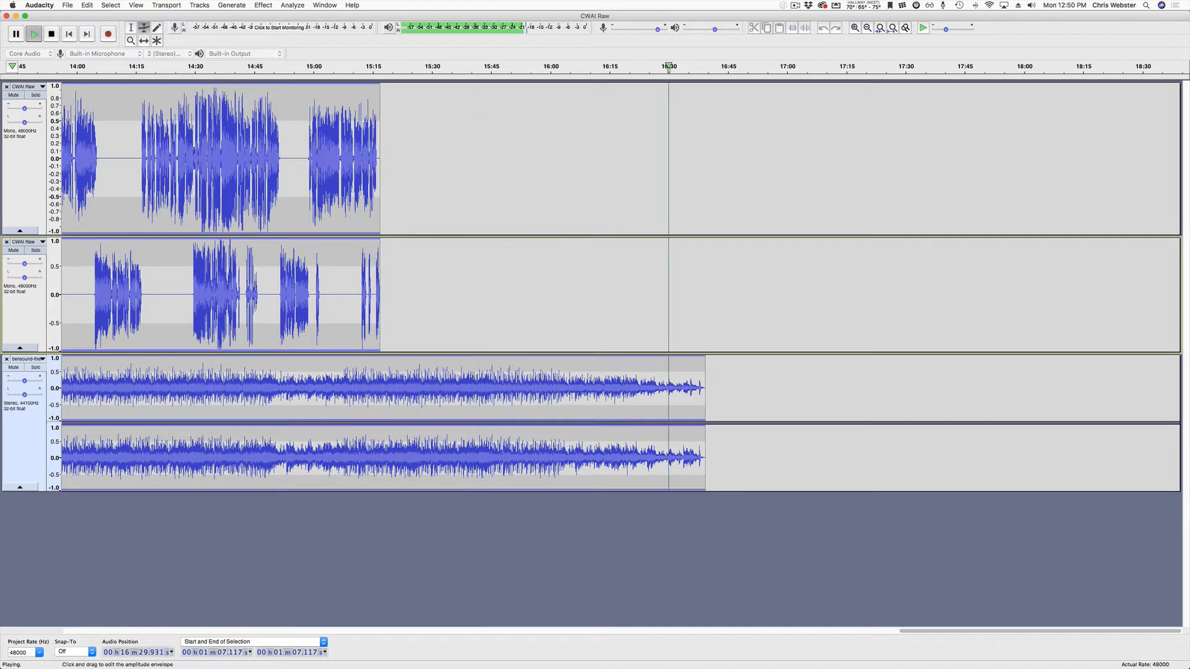
pyautogui.press('space')
pyautogui.click(590, 66)
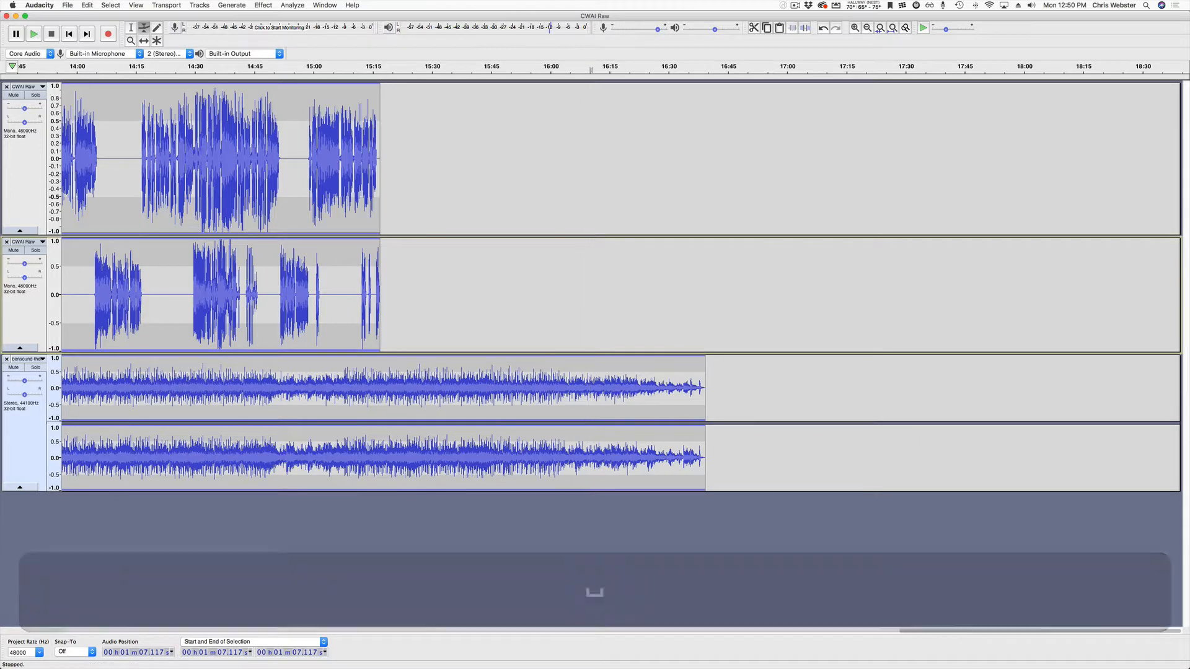
pyautogui.scroll(3, 626, 297)
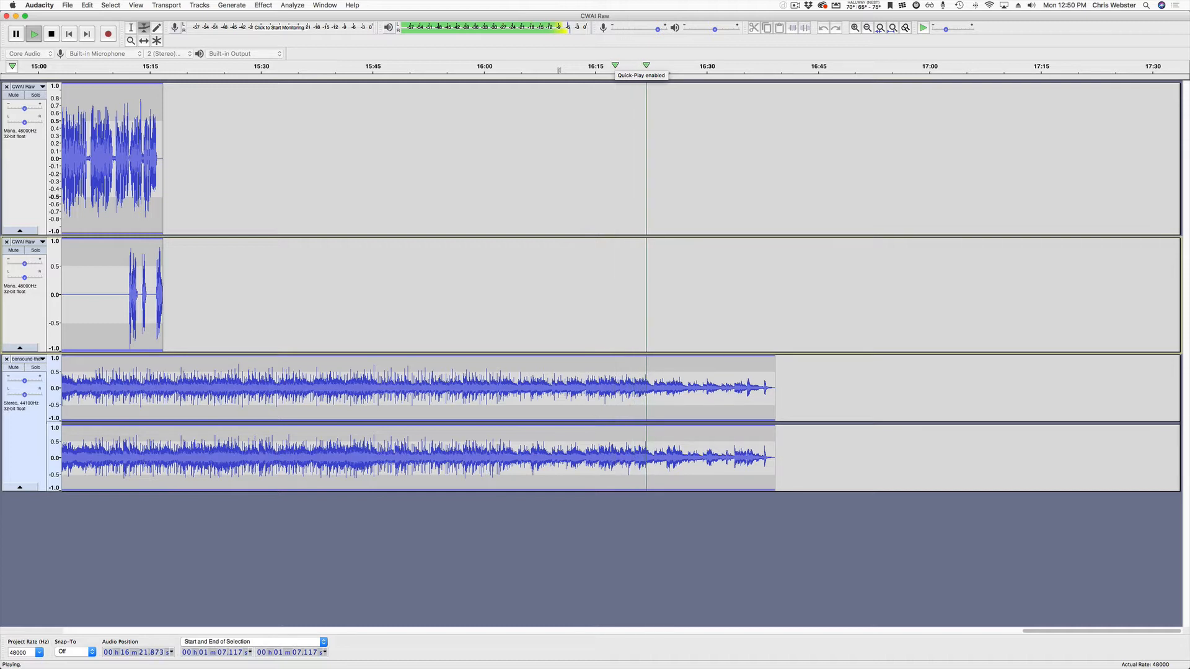
pyautogui.press('space')
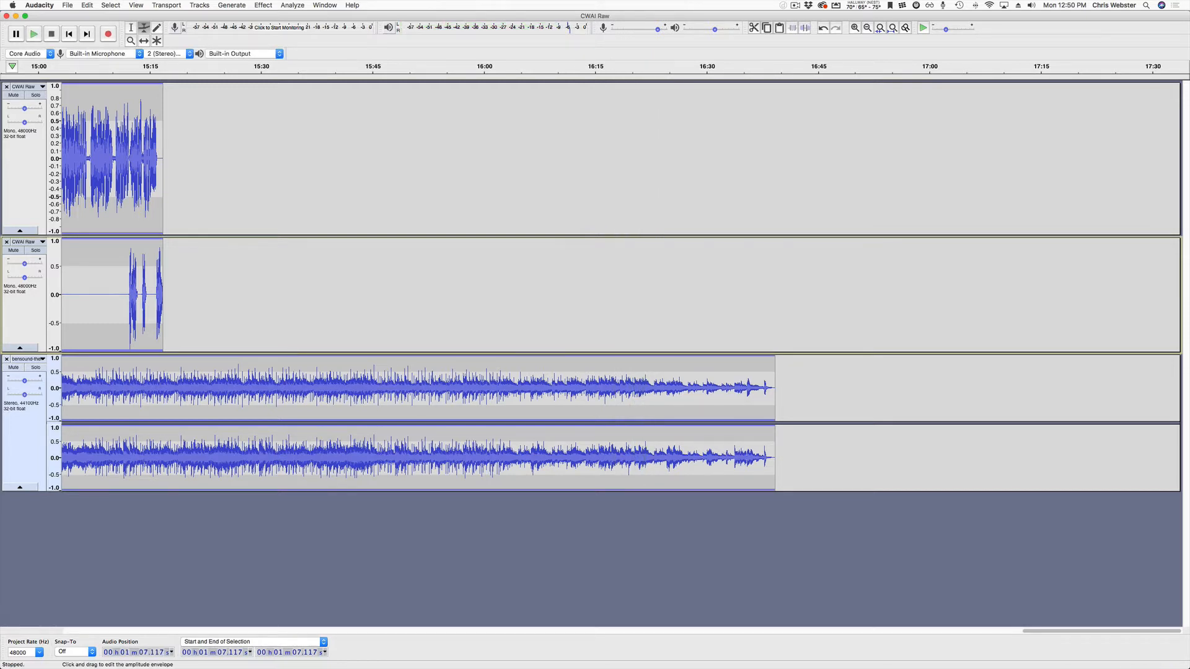
# Add envelope points near 16:22 and lower the music volume under the voices.
pyautogui.click(648, 357)
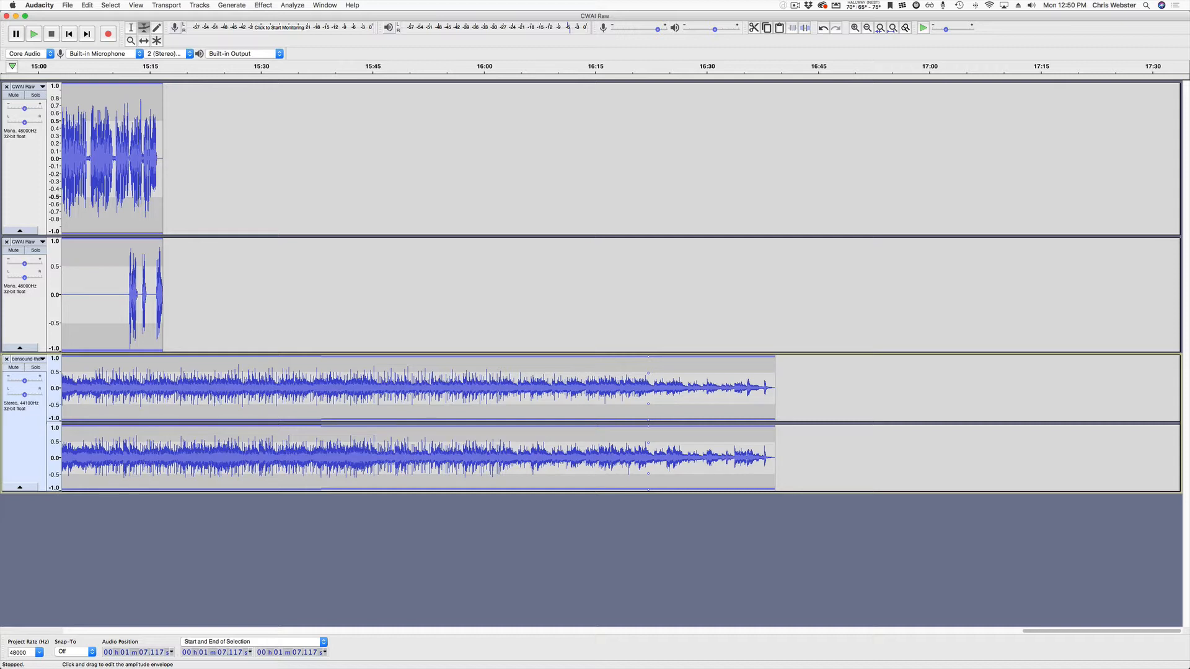
pyautogui.click(621, 373)
pyautogui.moveTo(621, 357); pyautogui.dragTo(620, 380)
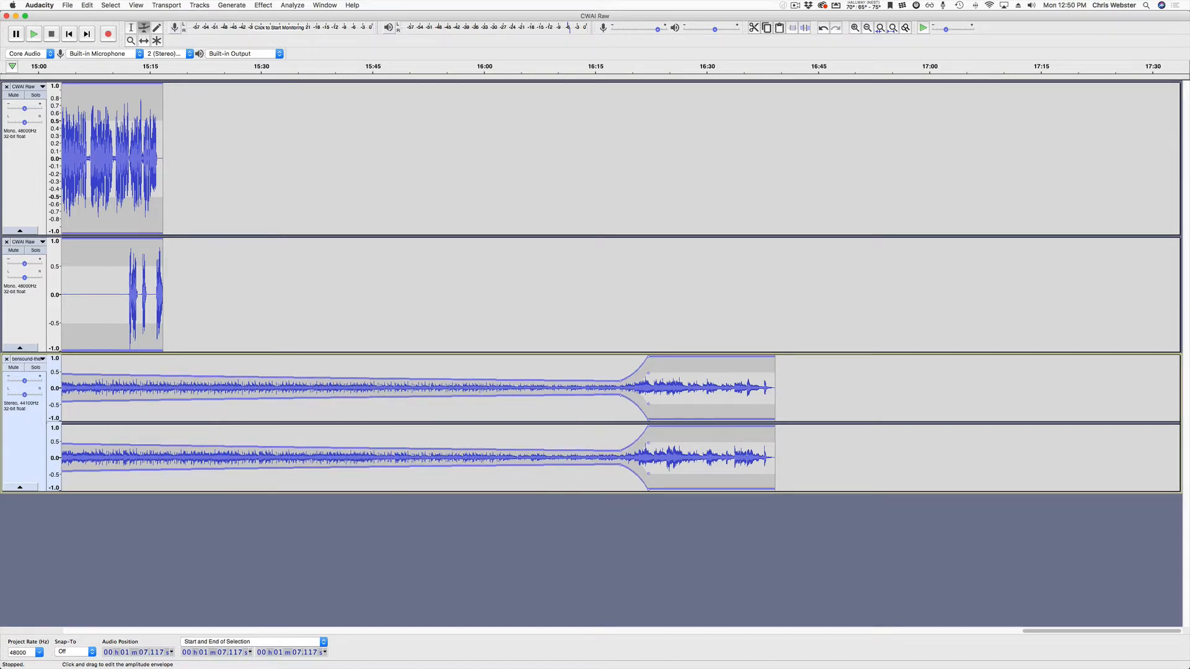
pyautogui.hscroll(-15, 619, 285)
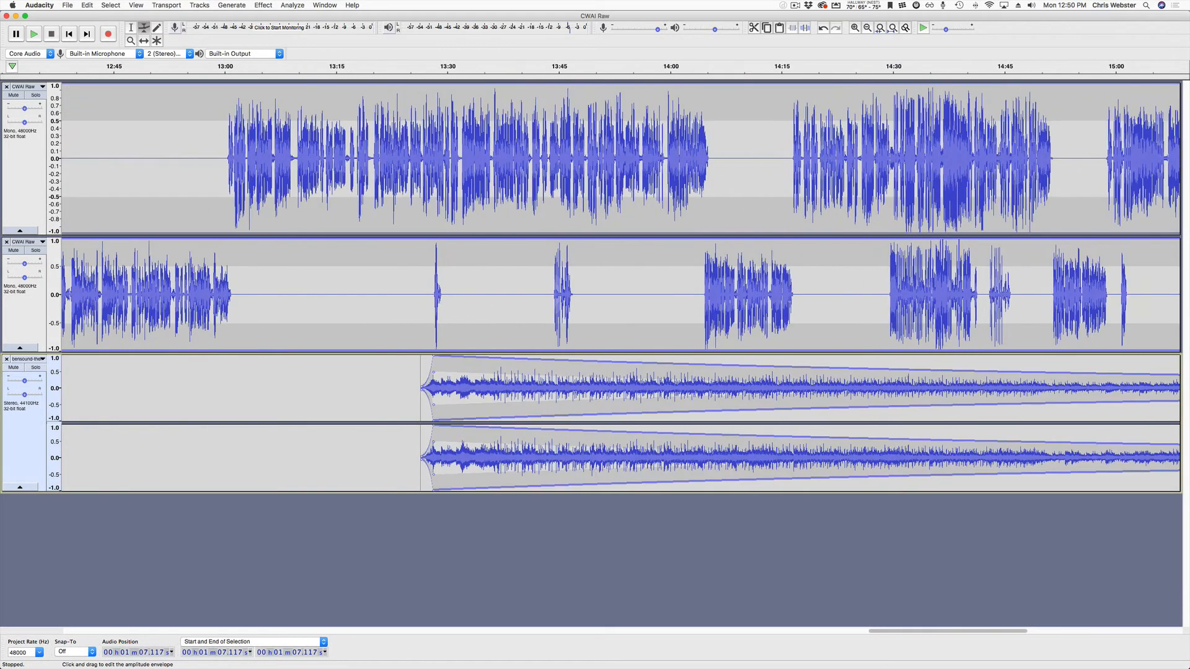
pyautogui.moveTo(433, 356); pyautogui.dragTo(435, 379)
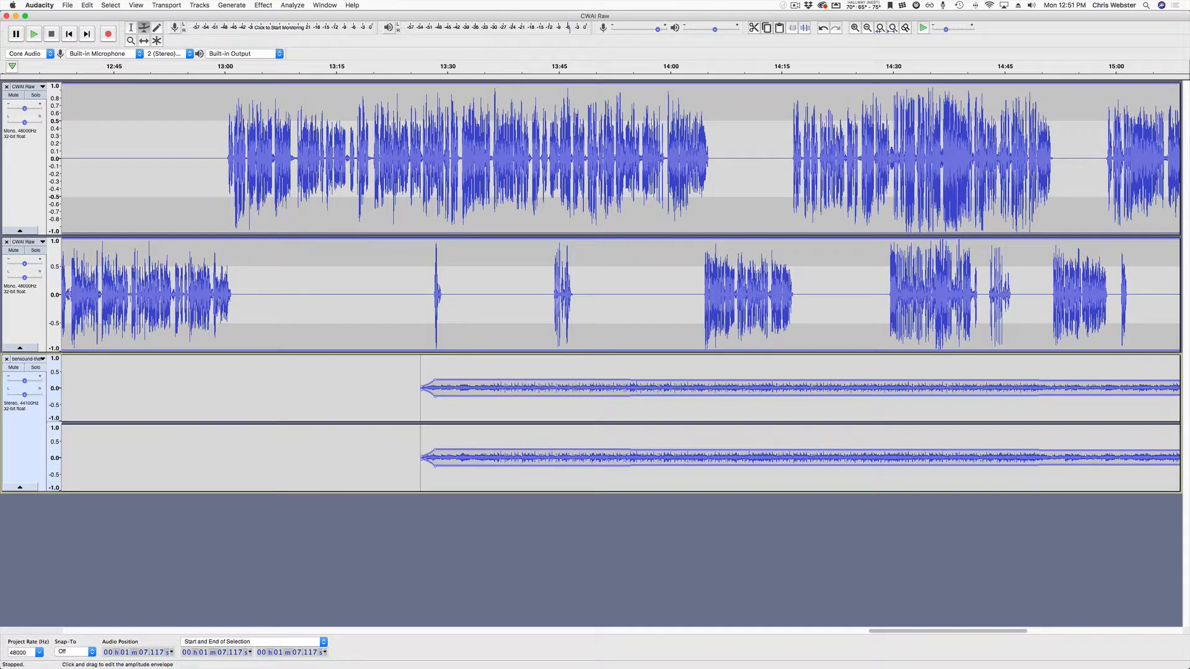
pyautogui.hscroll(15, 620, 285)
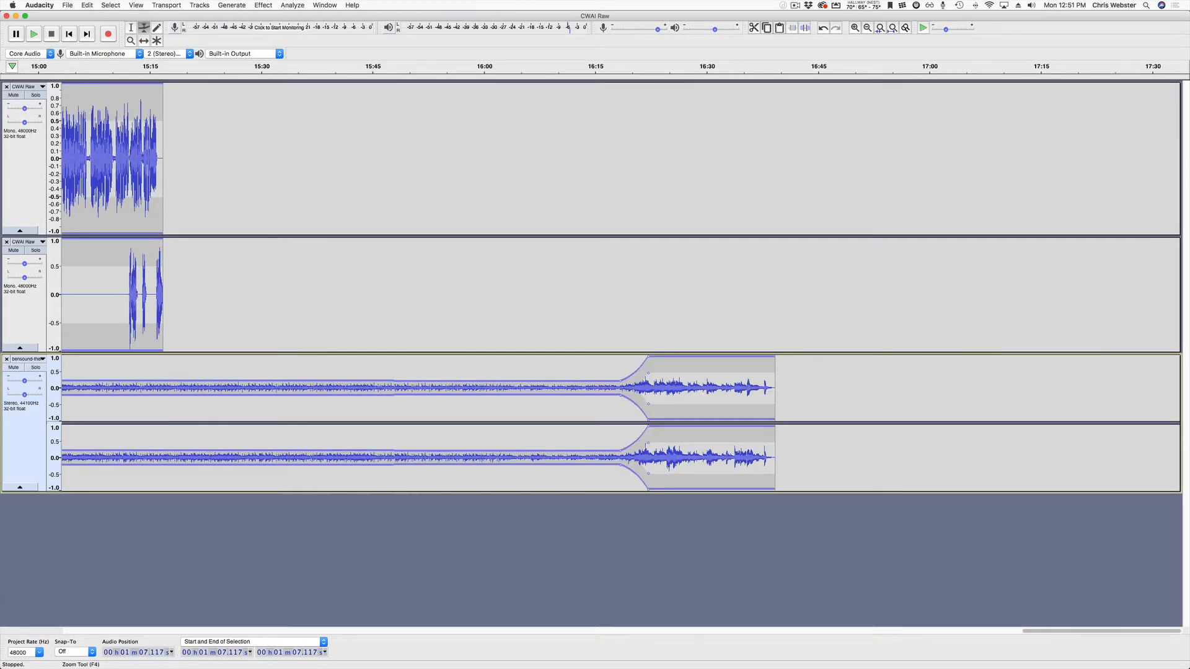
# Slide the music clip earlier so it ends sooner, then play from about 14:57 to check.
pyautogui.click(144, 40)
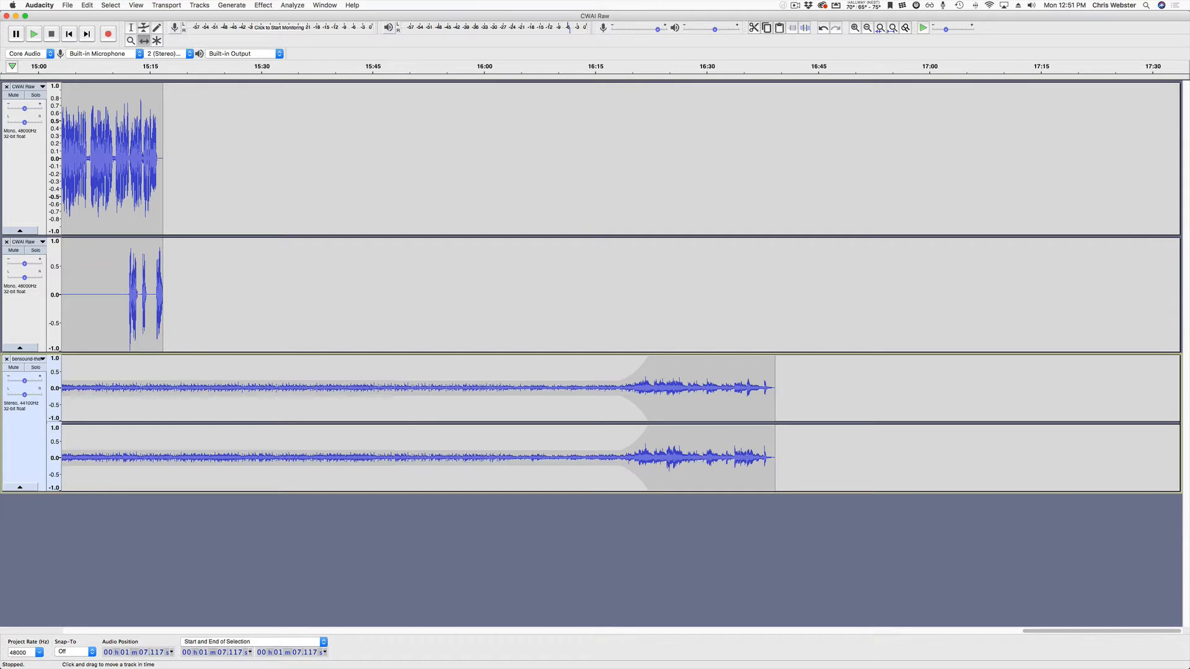
pyautogui.moveTo(713, 390); pyautogui.dragTo(240, 391)
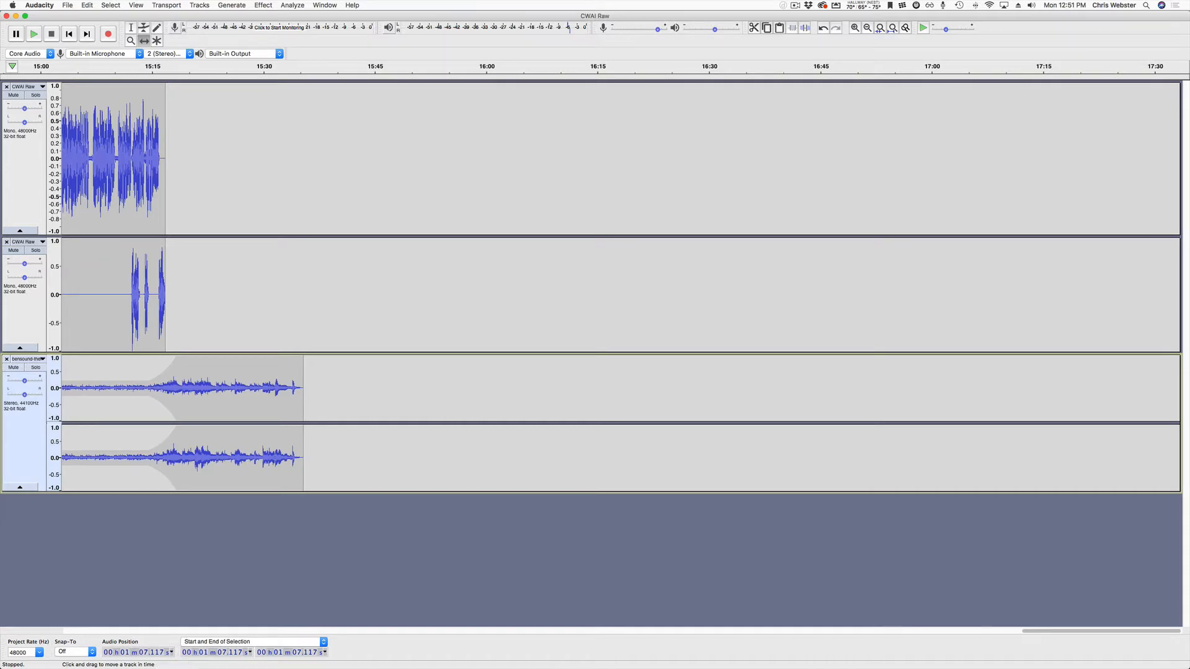
pyautogui.hscroll(-10, 240, 390)
pyautogui.hscroll(2, 620, 285)
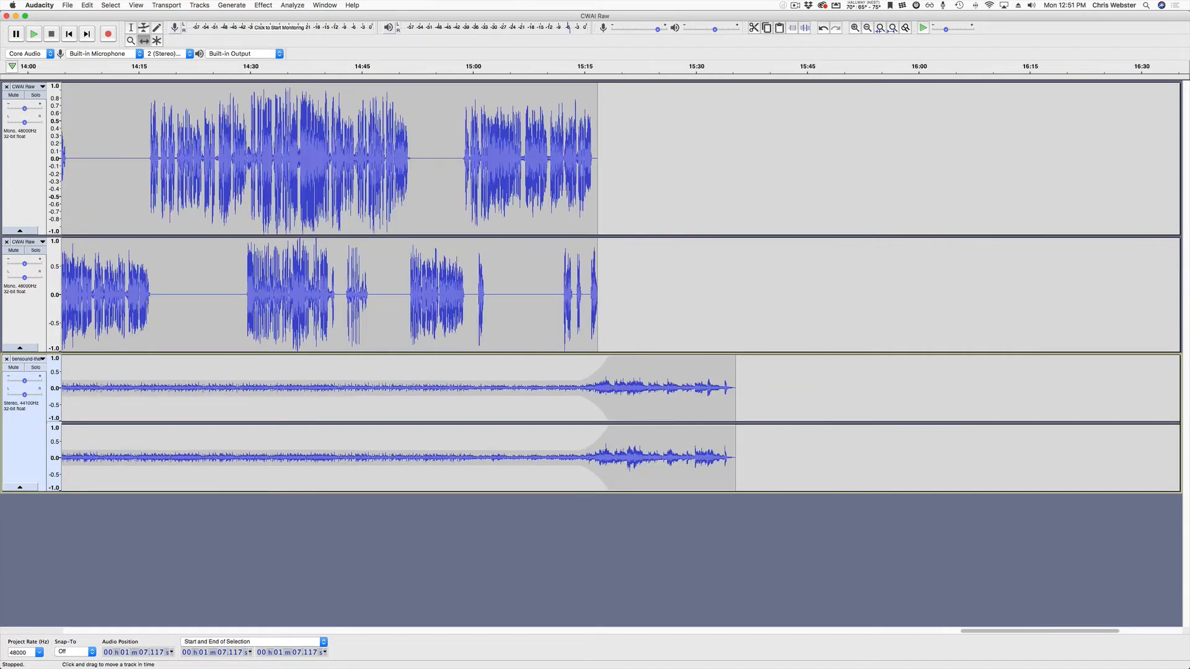
pyautogui.click(451, 68)
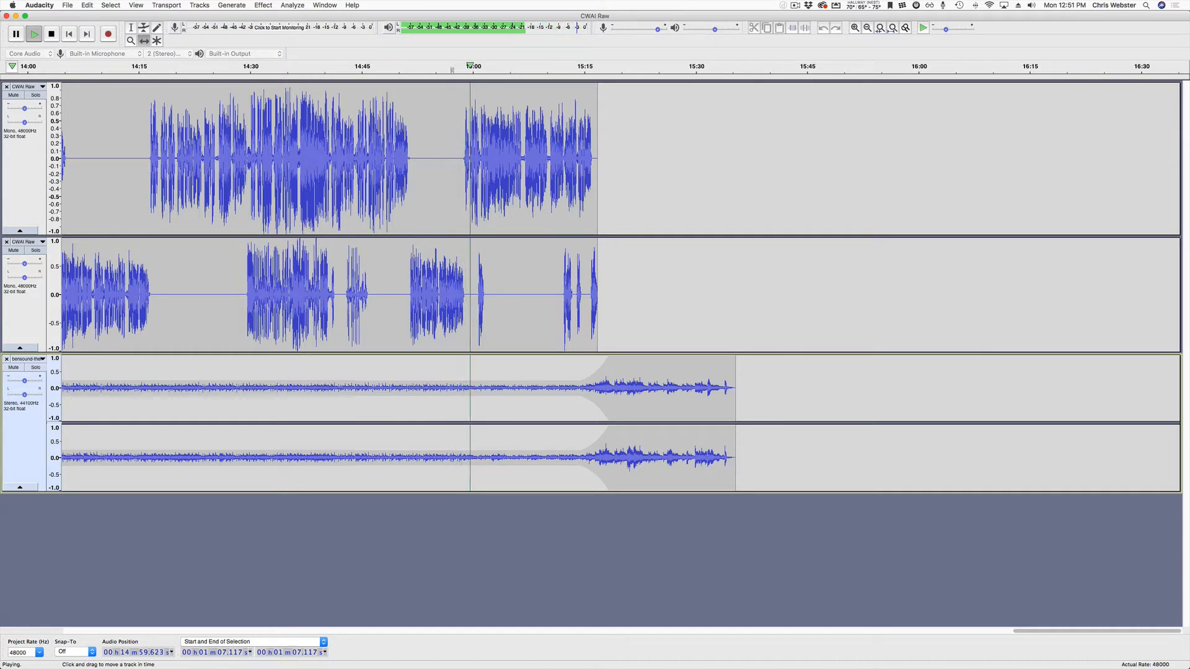
pyautogui.press('space')
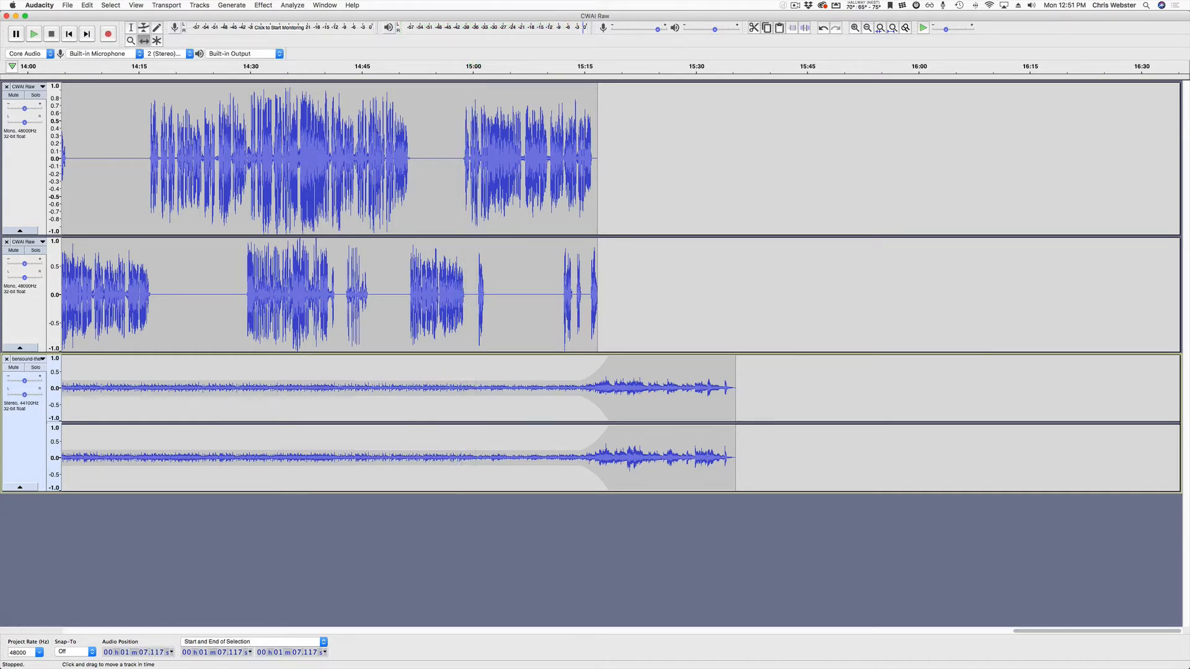
# Silence the music before the swell point and place the cursor at 14:57.541.
pyautogui.press('F2')
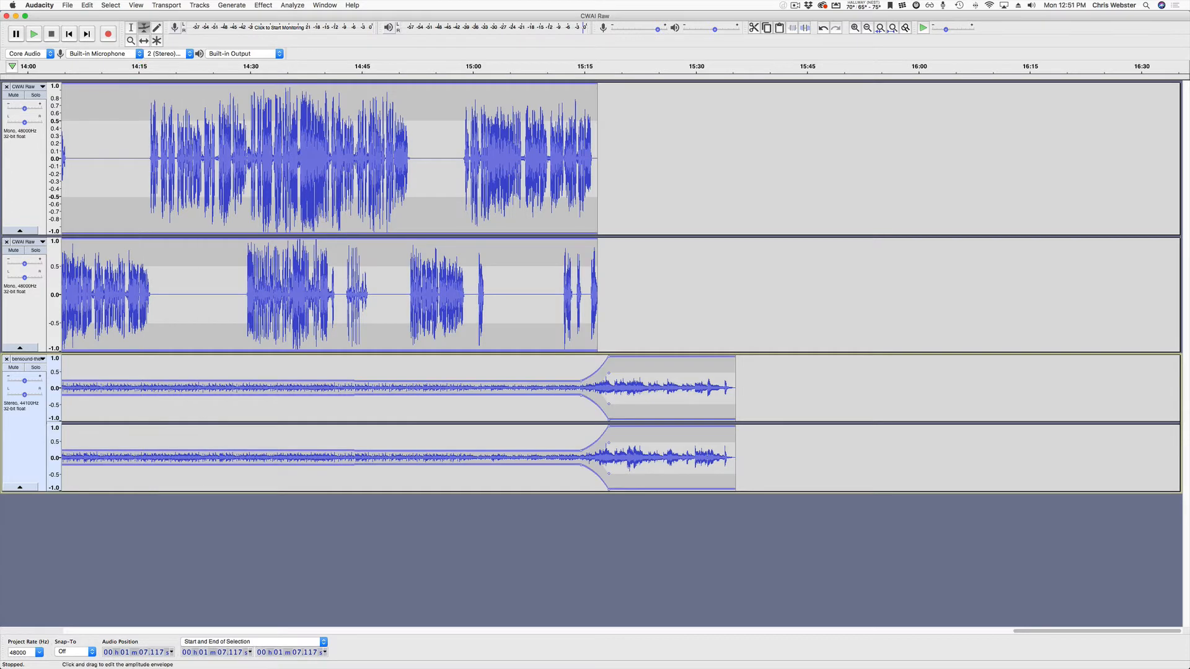
pyautogui.click(478, 380)
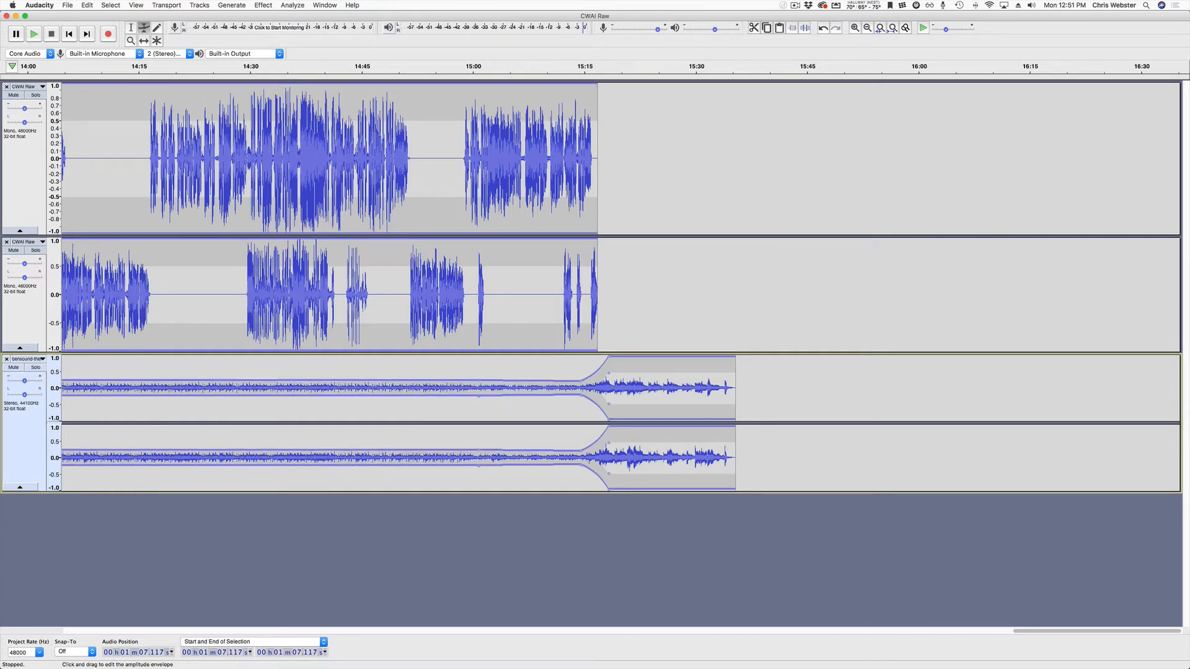
pyautogui.moveTo(450, 380); pyautogui.dragTo(451, 387)
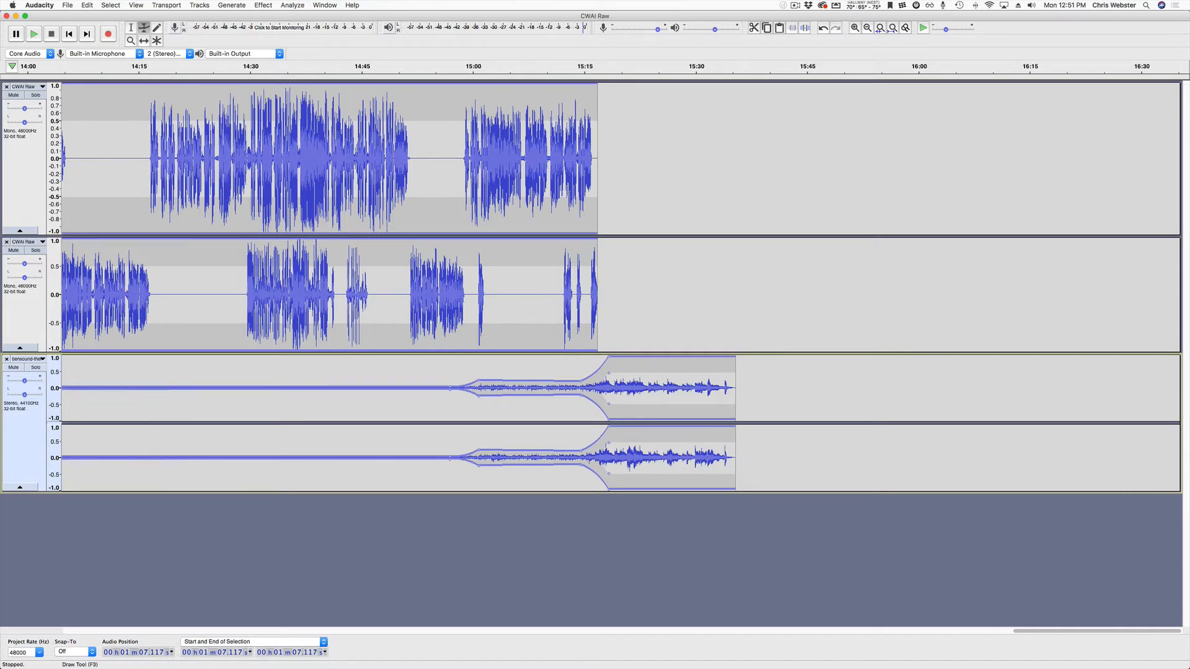
pyautogui.press('F1')
pyautogui.click(455, 388)
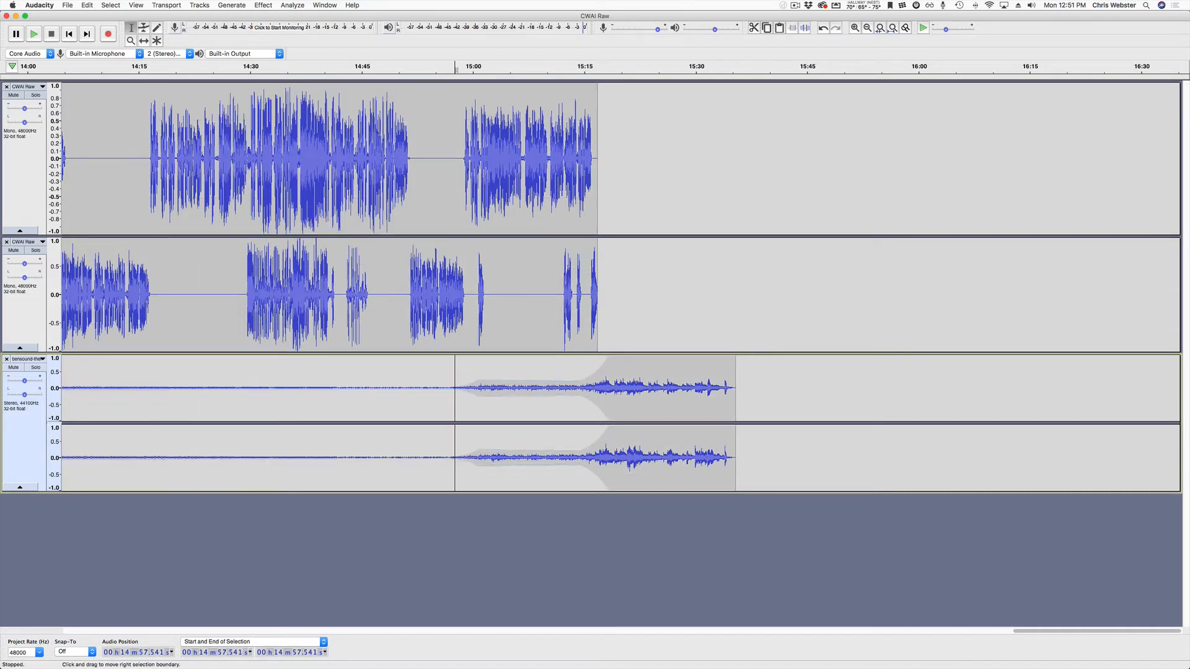
# Split the music at 14:57 and select 12:15–14:57, undoing a plain delete that shifted audio.
pyautogui.press('super+i')
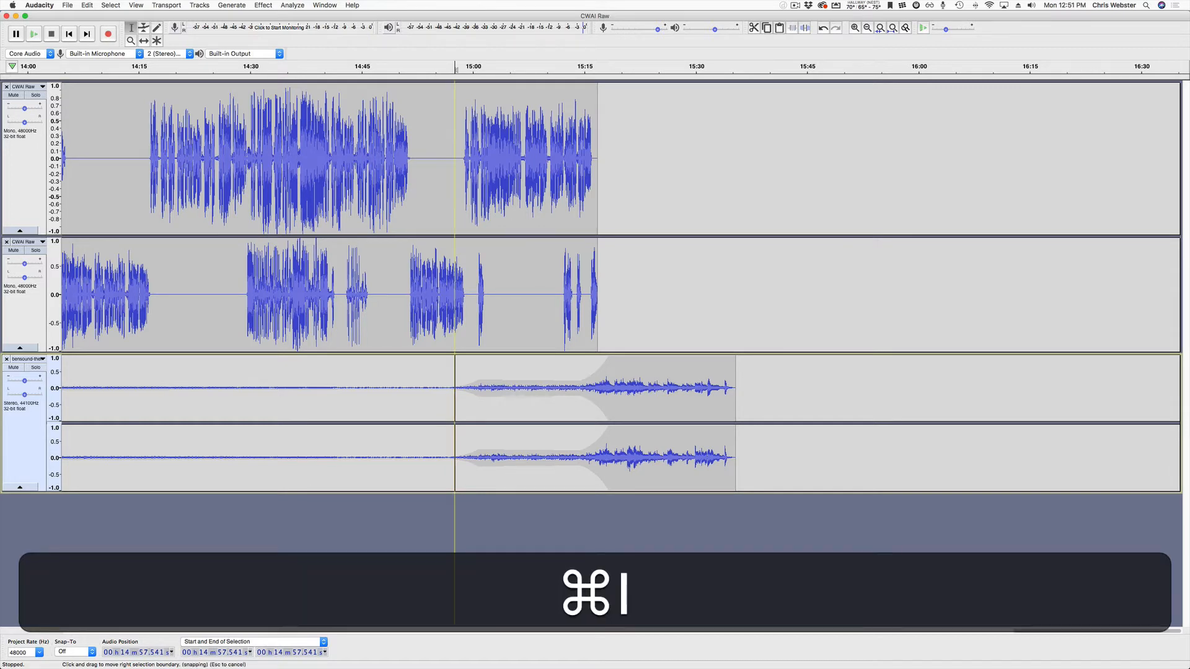
pyautogui.click(407, 397)
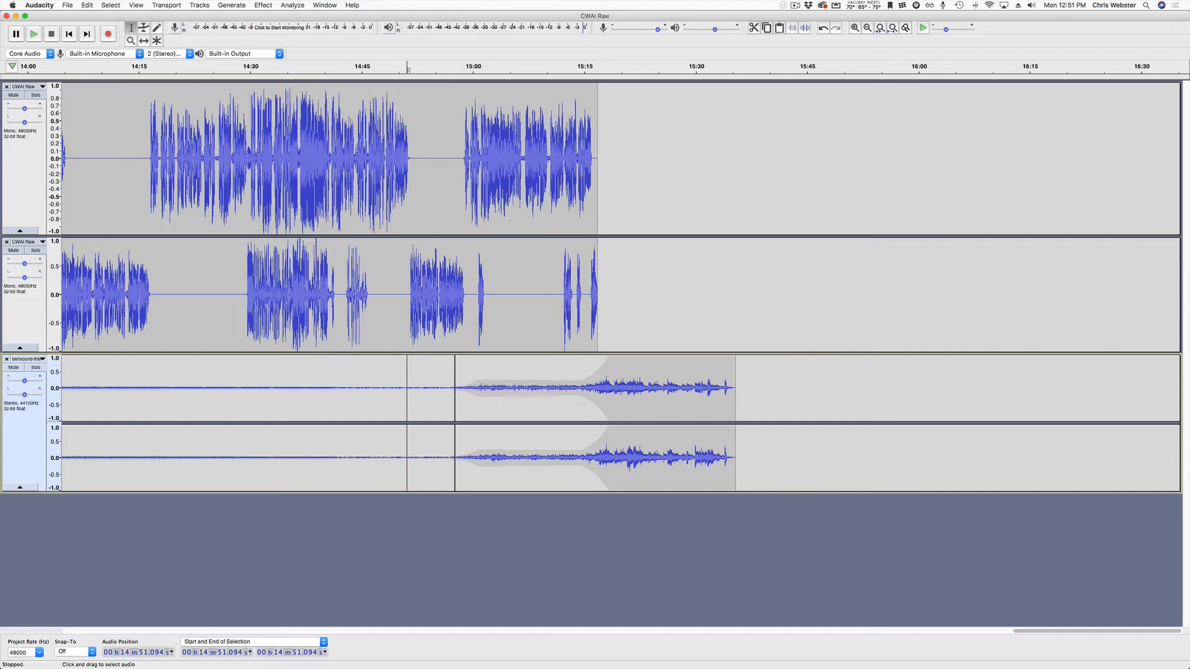
pyautogui.scroll(-2, 426, 396)
pyautogui.hscroll(-10, 426, 397)
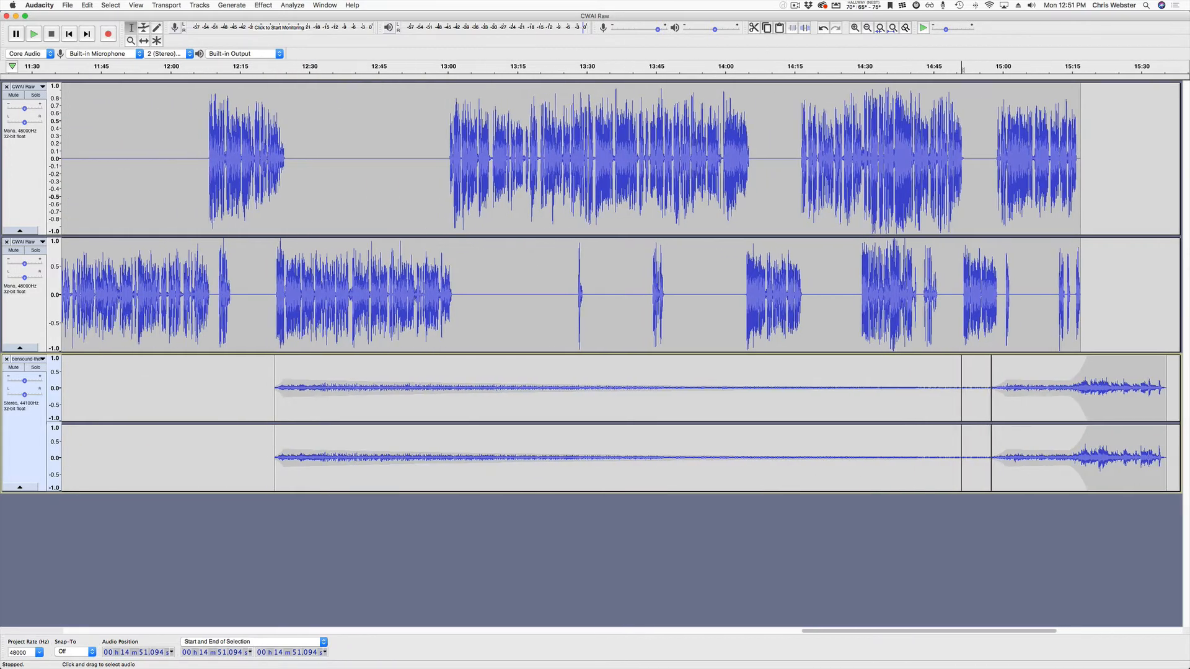
pyautogui.moveTo(242, 390); pyautogui.dragTo(990, 390)
pyautogui.press('BackSpace')
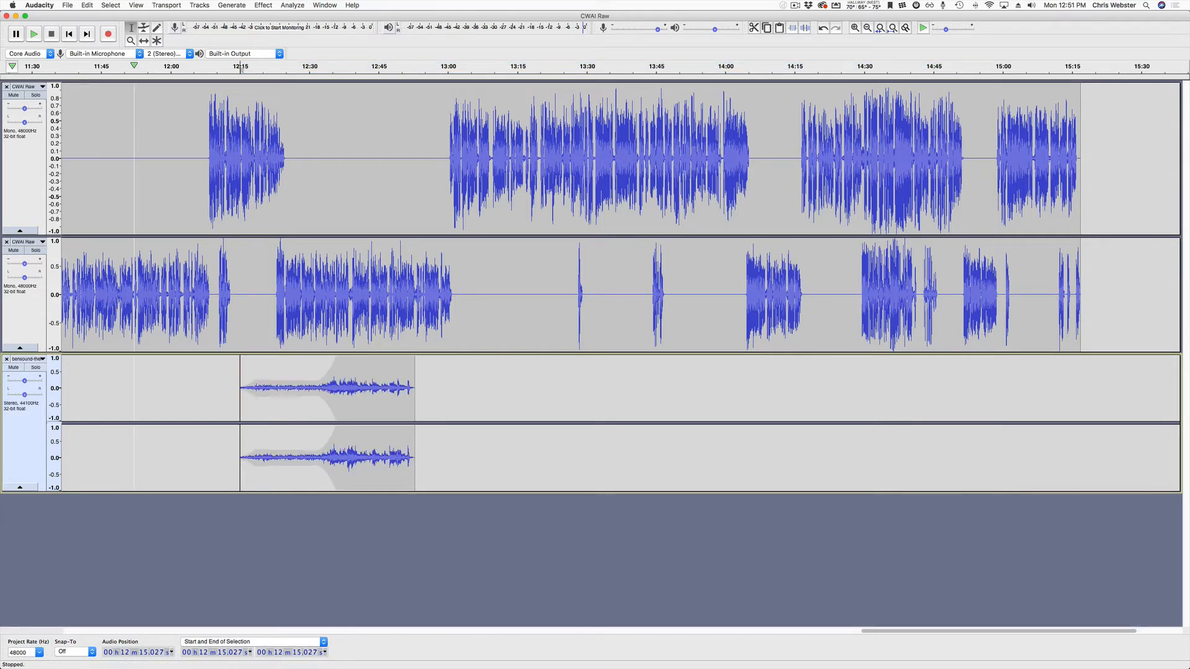
pyautogui.press('super+z')
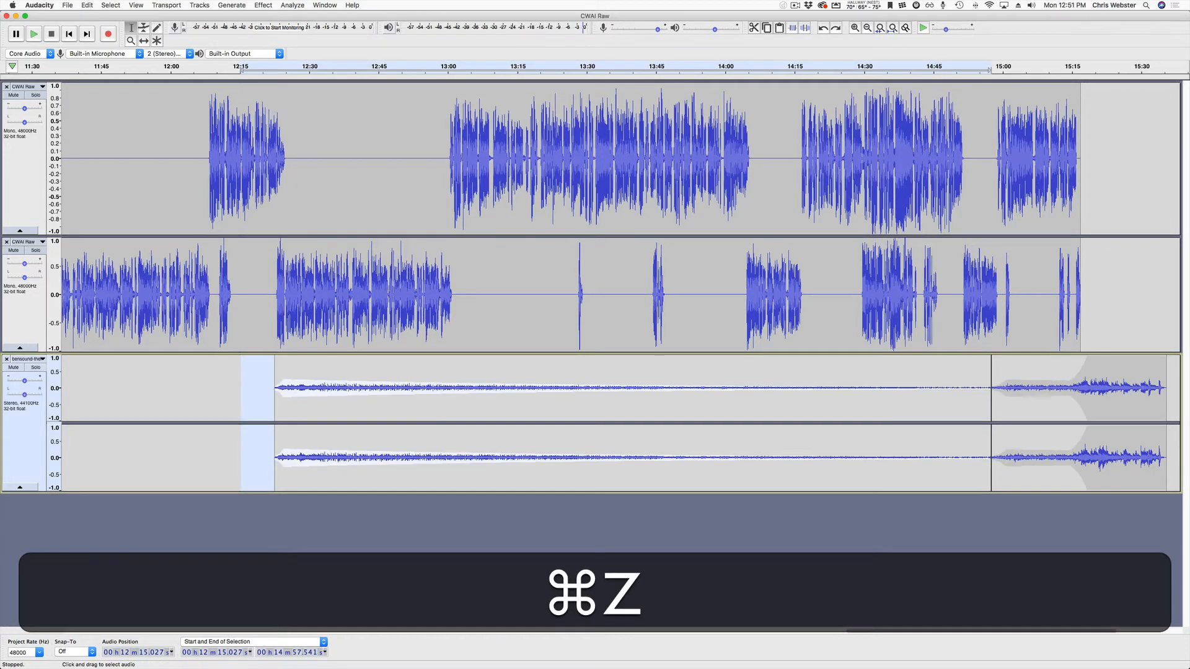
# Remove the selection with Edit > Remove Special > Split Delete, leaving the outro in place.
pyautogui.click(111, 5)
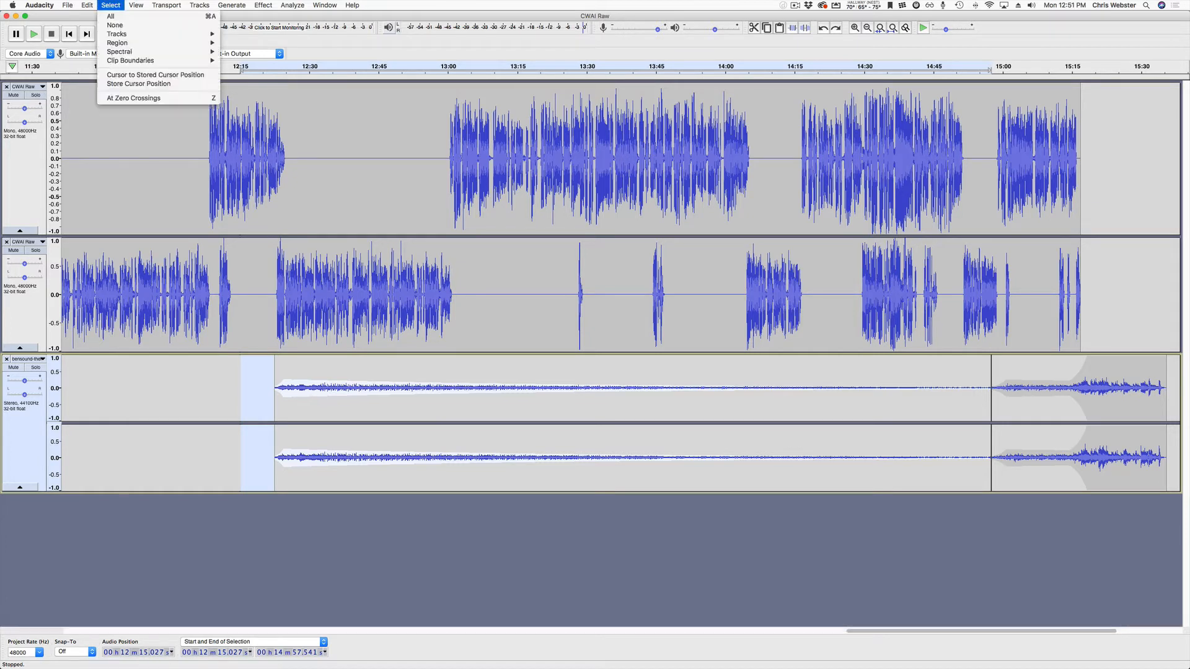
pyautogui.moveTo(87, 5)
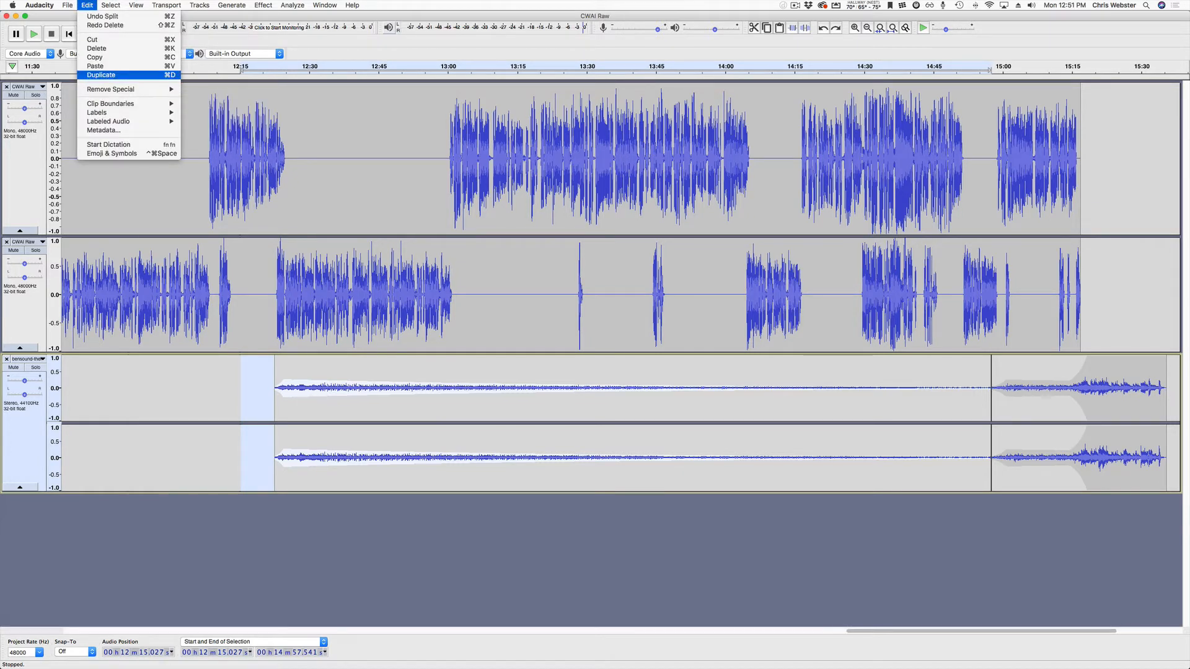
pyautogui.moveTo(124, 89)
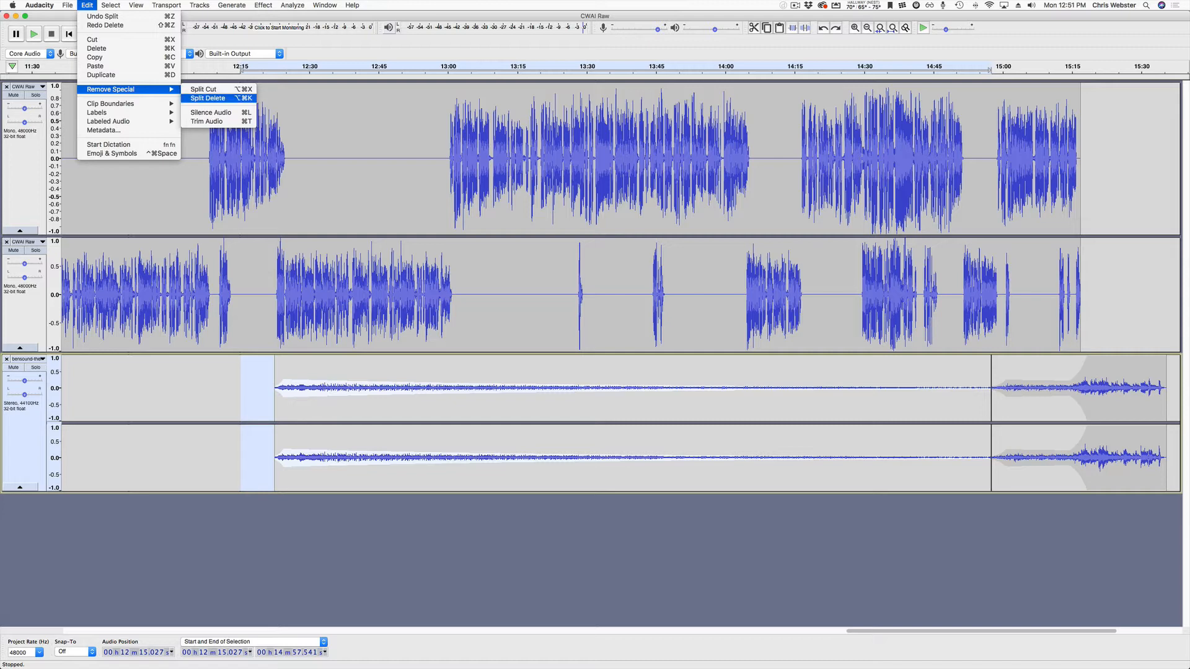
pyautogui.click(208, 98)
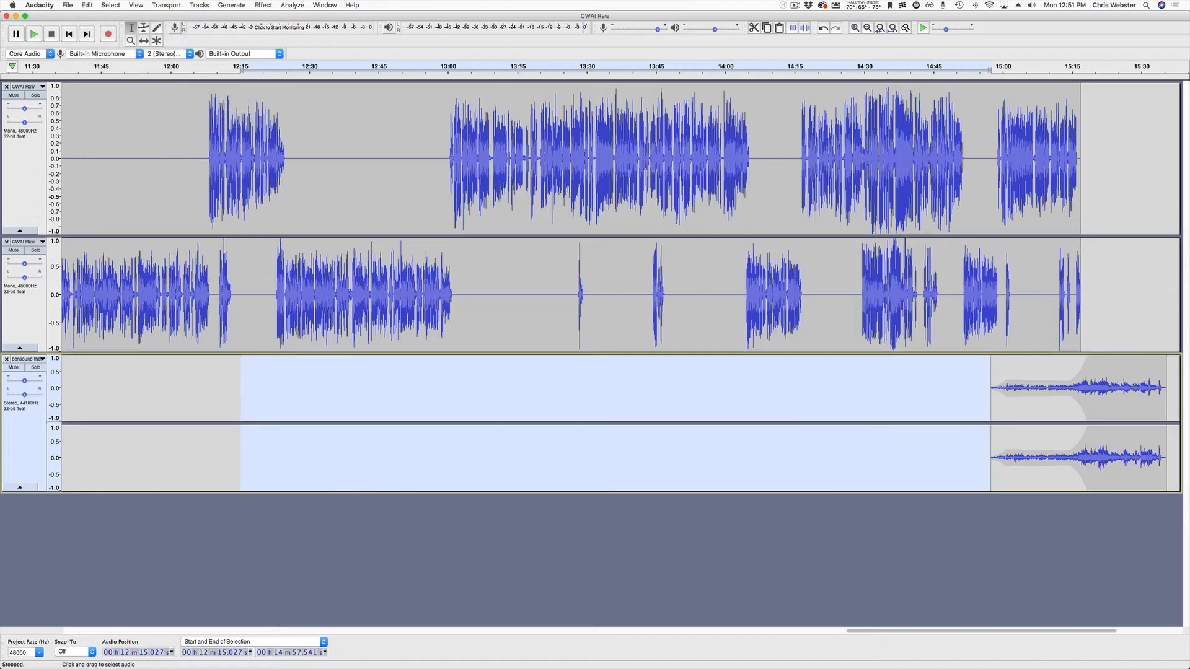
pyautogui.click(853, 412)
pyautogui.hscroll(5, 852, 412)
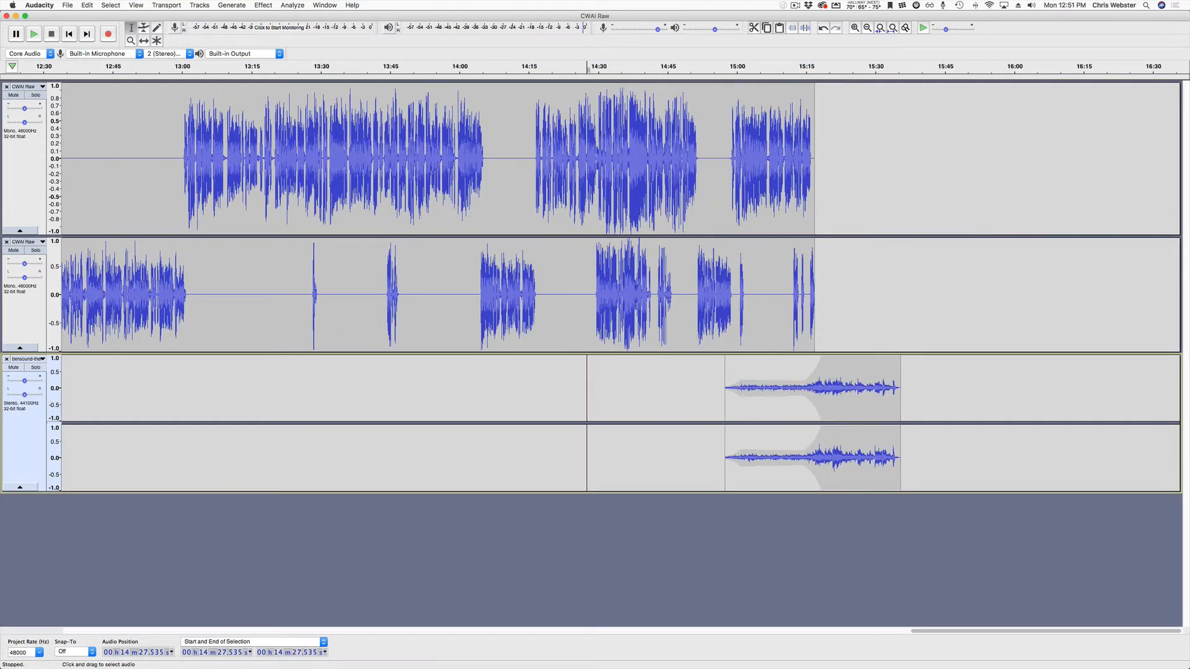
# Play the episode ending, skipping ahead to about 15:12, then fit the whole project in view.
pyautogui.press('space')
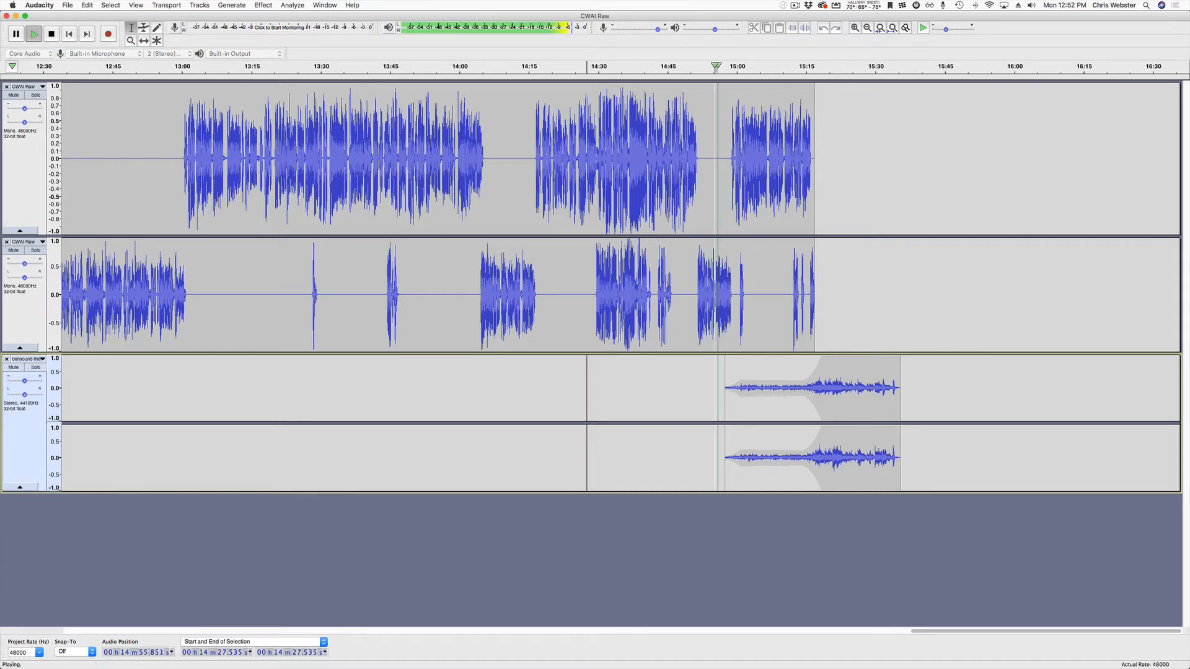
pyautogui.press('XF86AudioLowerVolume')
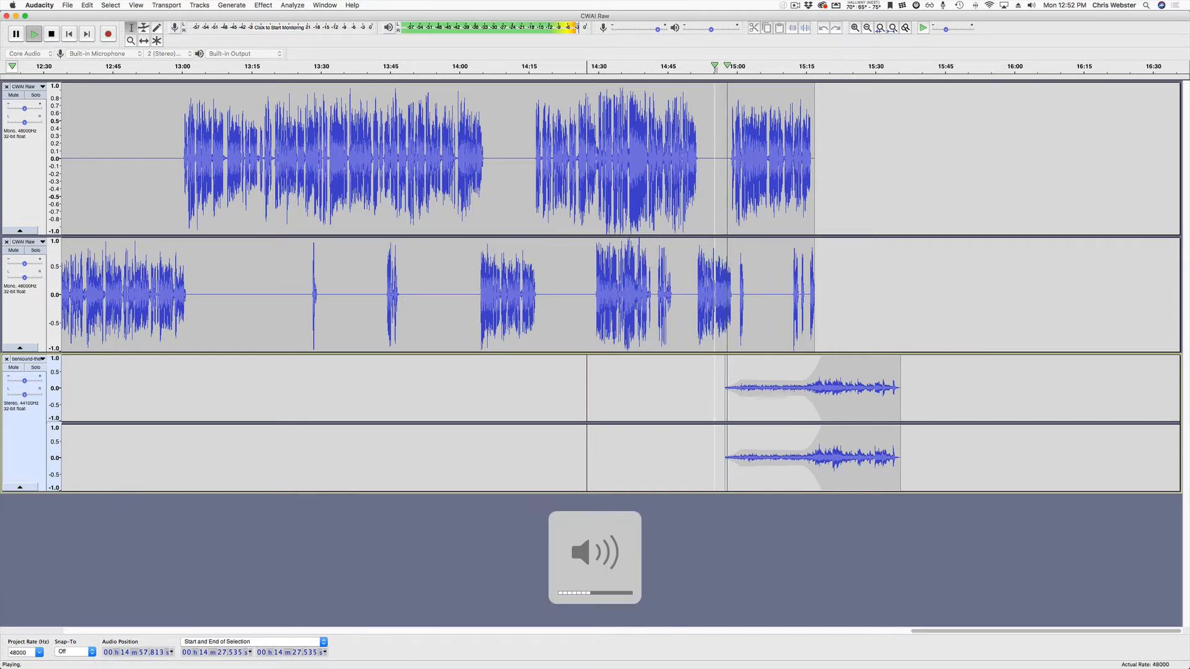
pyautogui.press('XF86AudioRaiseVolume')
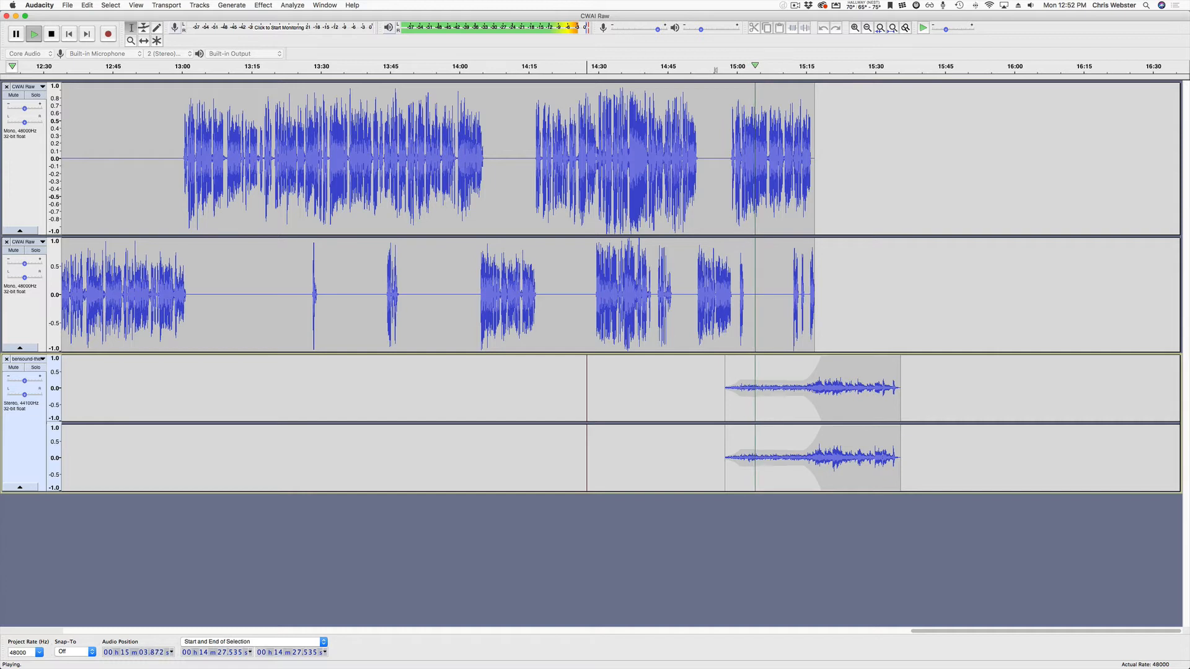
pyautogui.click(795, 66)
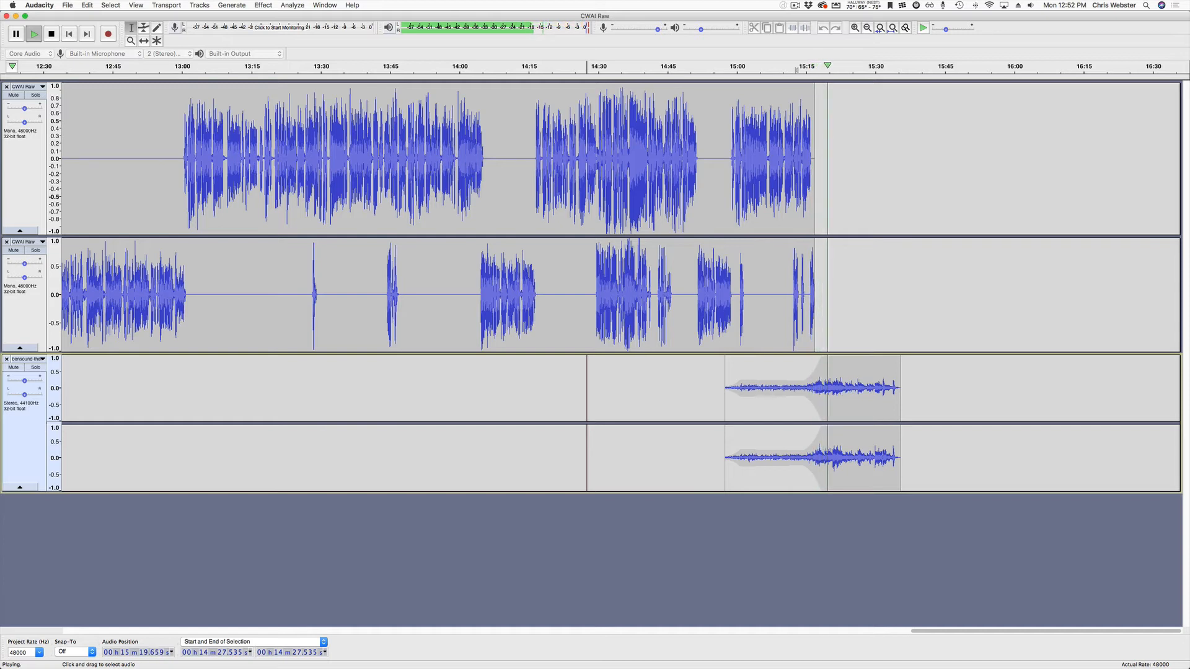
pyautogui.press('space')
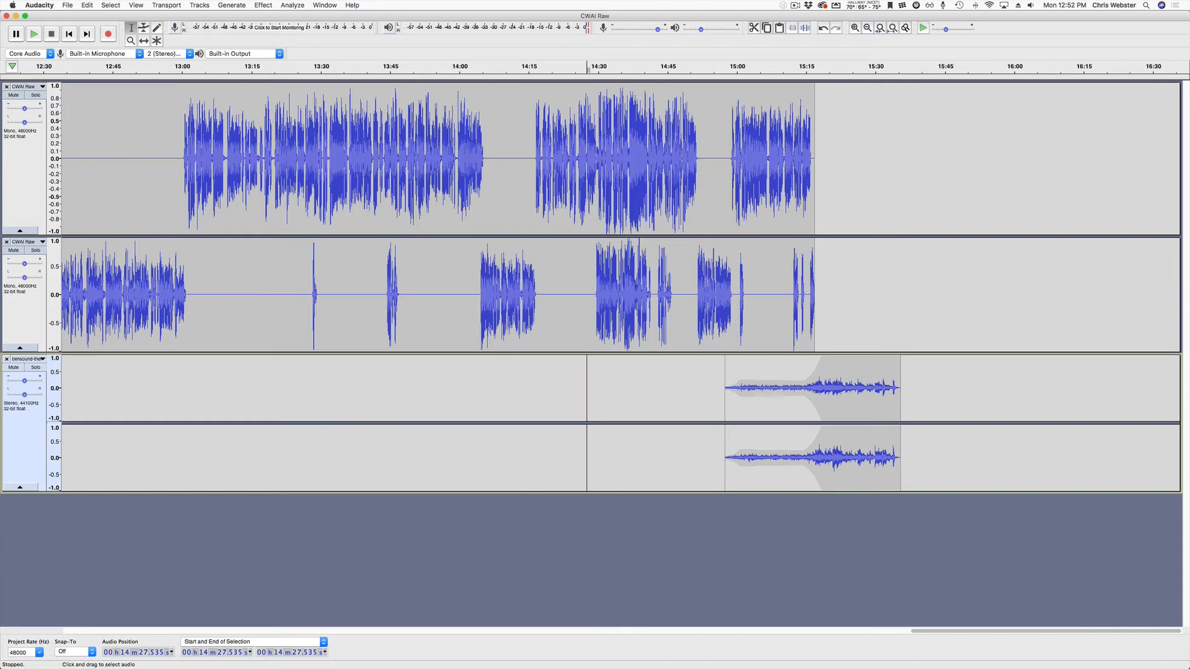
pyautogui.click(892, 28)
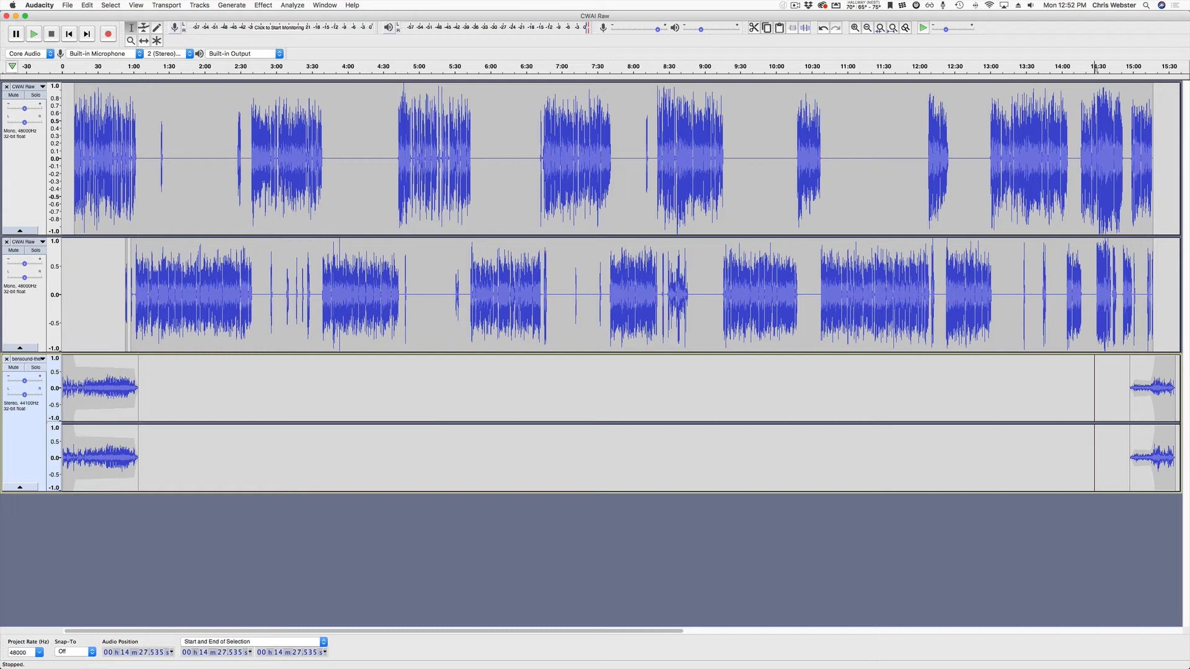
# Start Export as MP3 and navigate to the client's [10] Versions folder.
pyautogui.click(67, 4)
pyautogui.moveTo(81, 75)
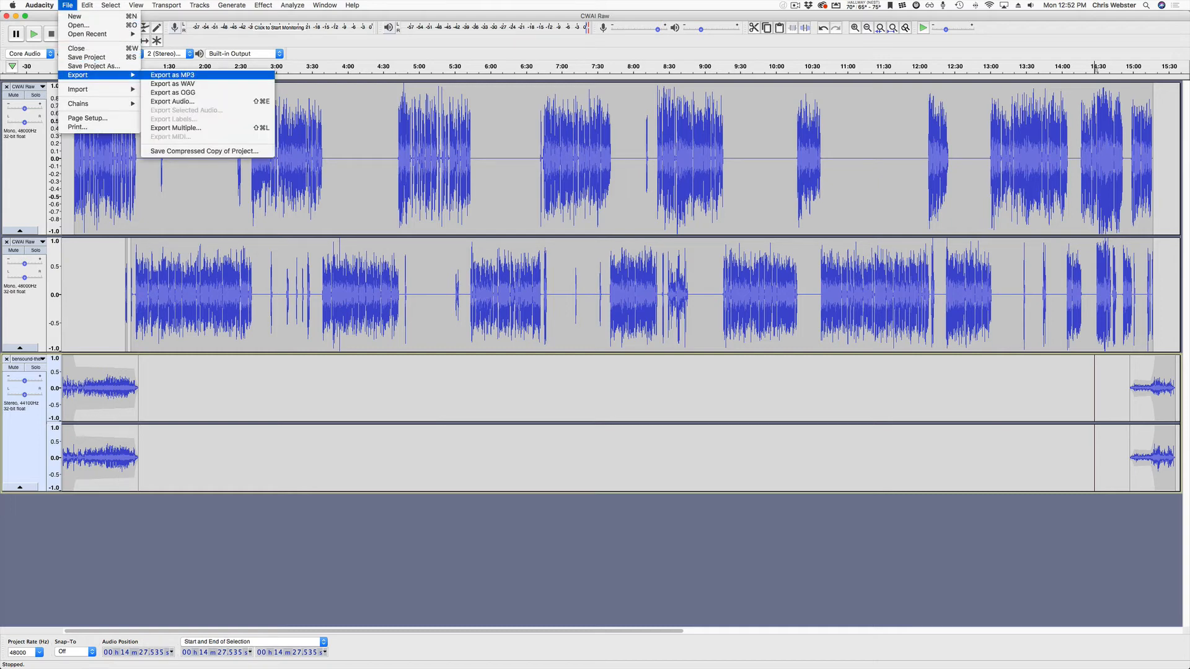
pyautogui.click(173, 74)
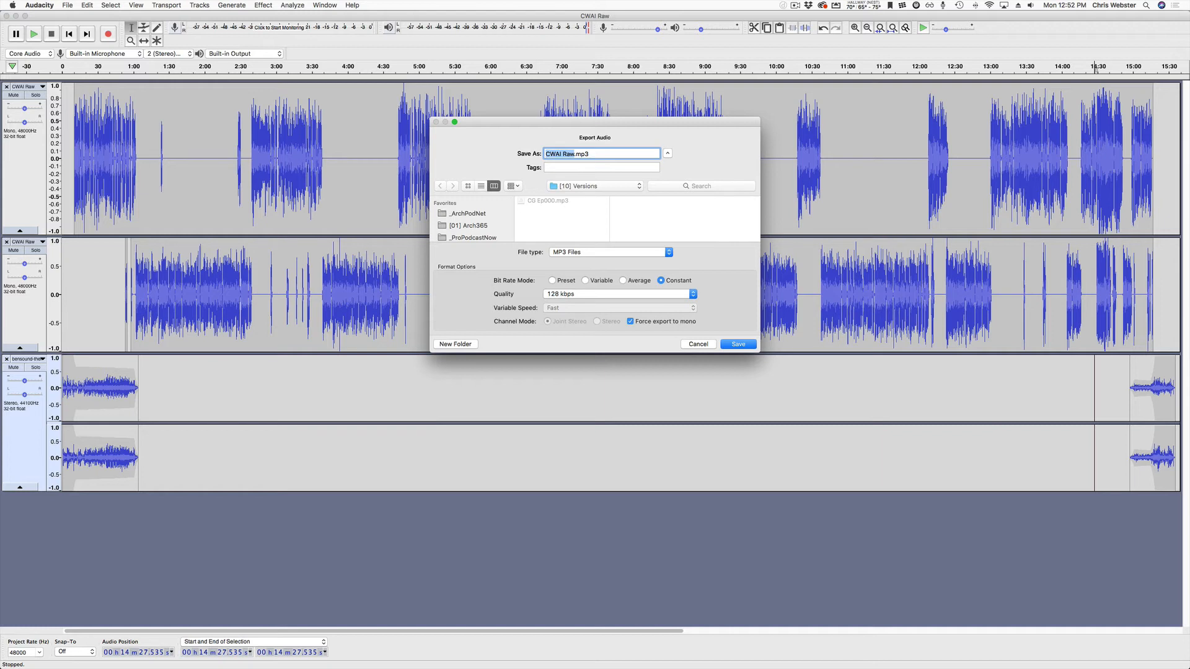
pyautogui.click(472, 237)
pyautogui.click(544, 209)
pyautogui.click(637, 217)
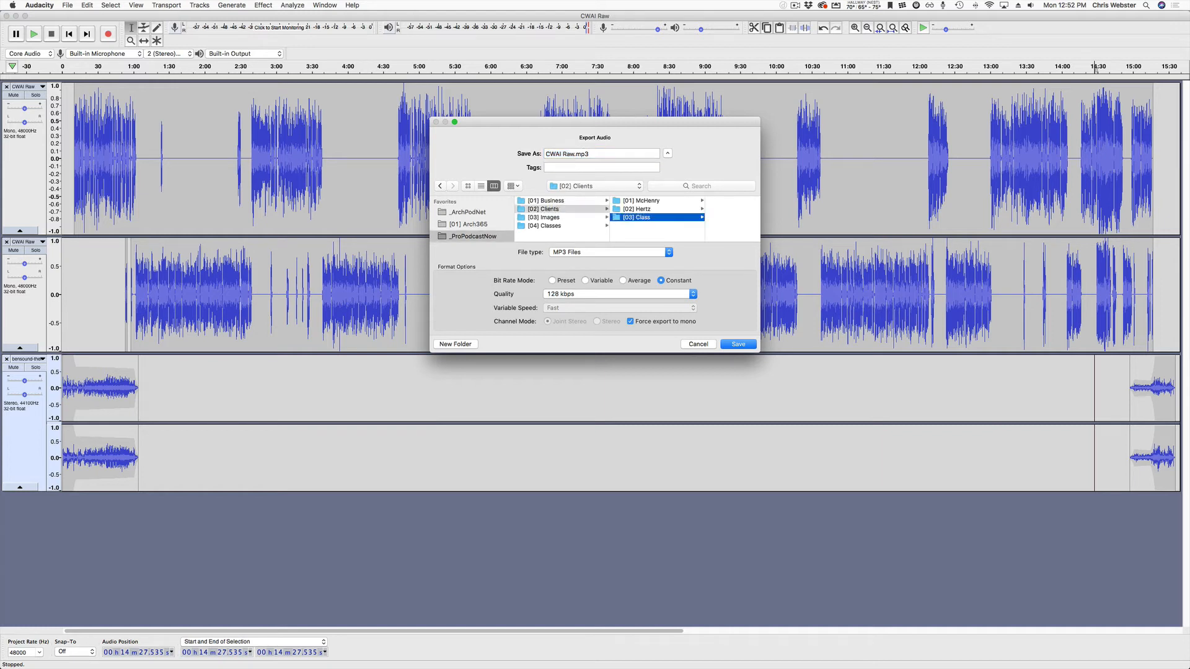
pyautogui.click(692, 200)
pyautogui.click(690, 217)
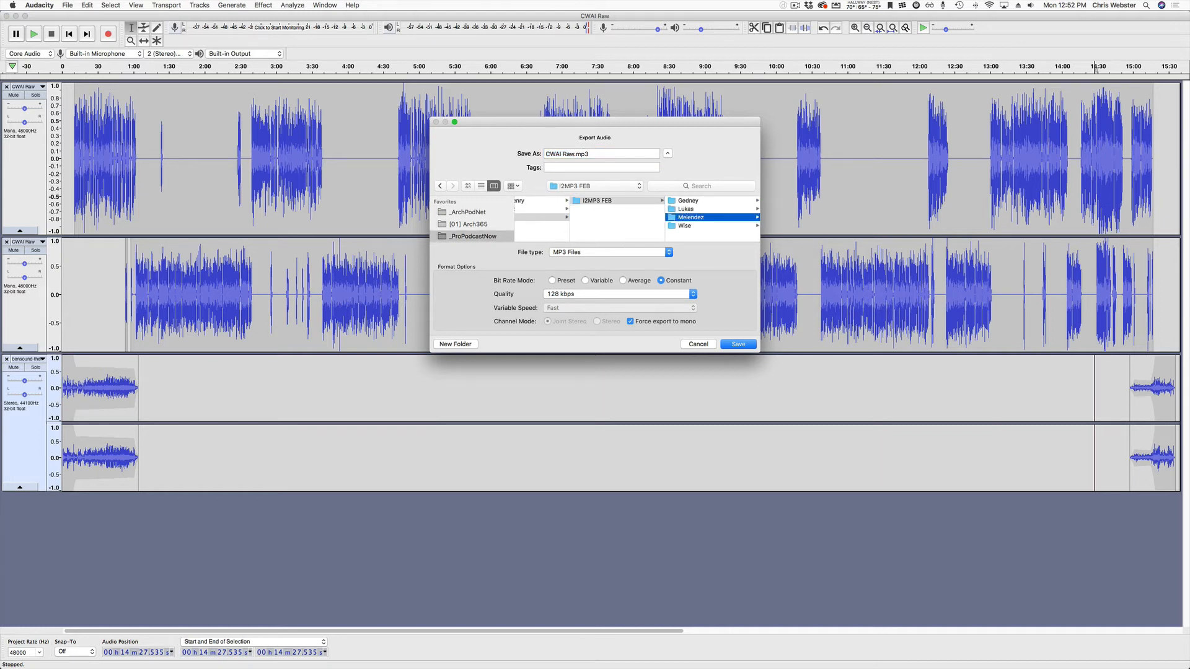
pyautogui.click(692, 217)
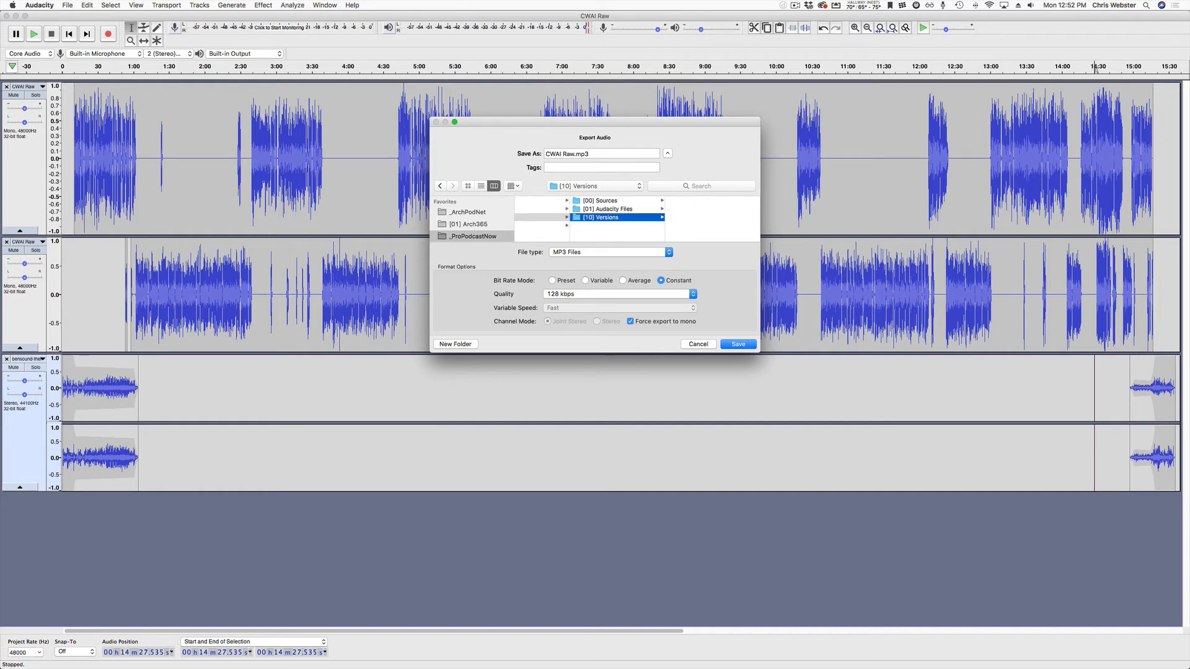
# Name the file CWAI EP000, keep 128 kbps quality, and confirm the export.
pyautogui.click(575, 154)
pyautogui.press('BackSpace')
pyautogui.press('BackSpace')
pyautogui.press('BackSpace')
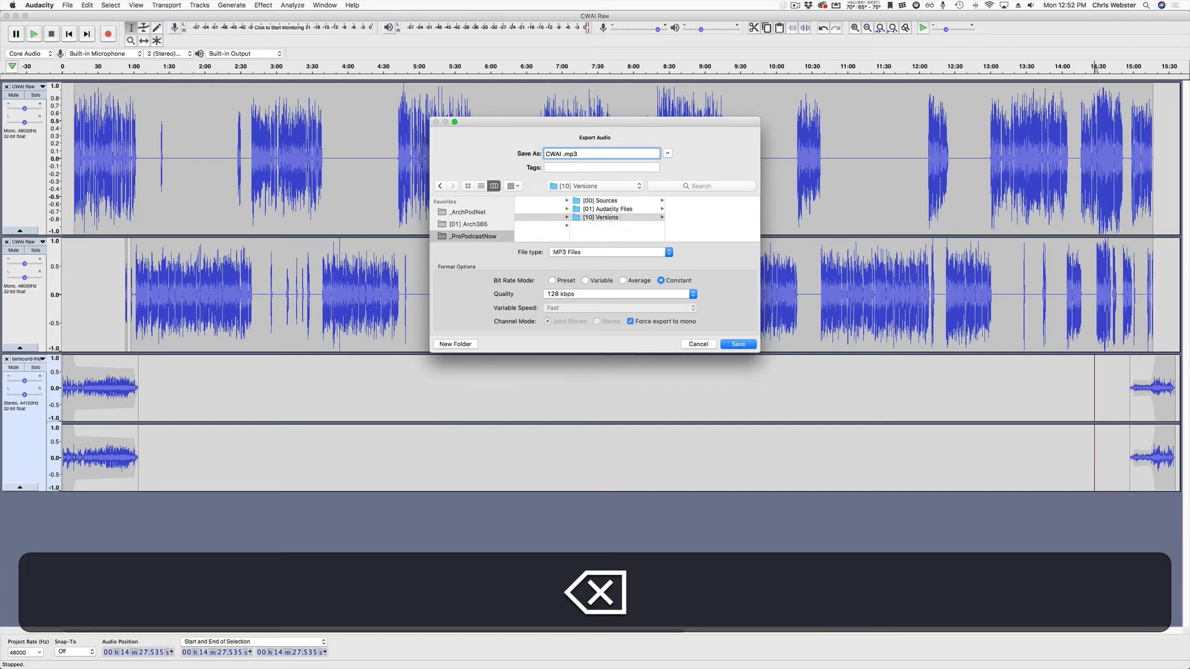
pyautogui.press('BackSpace')
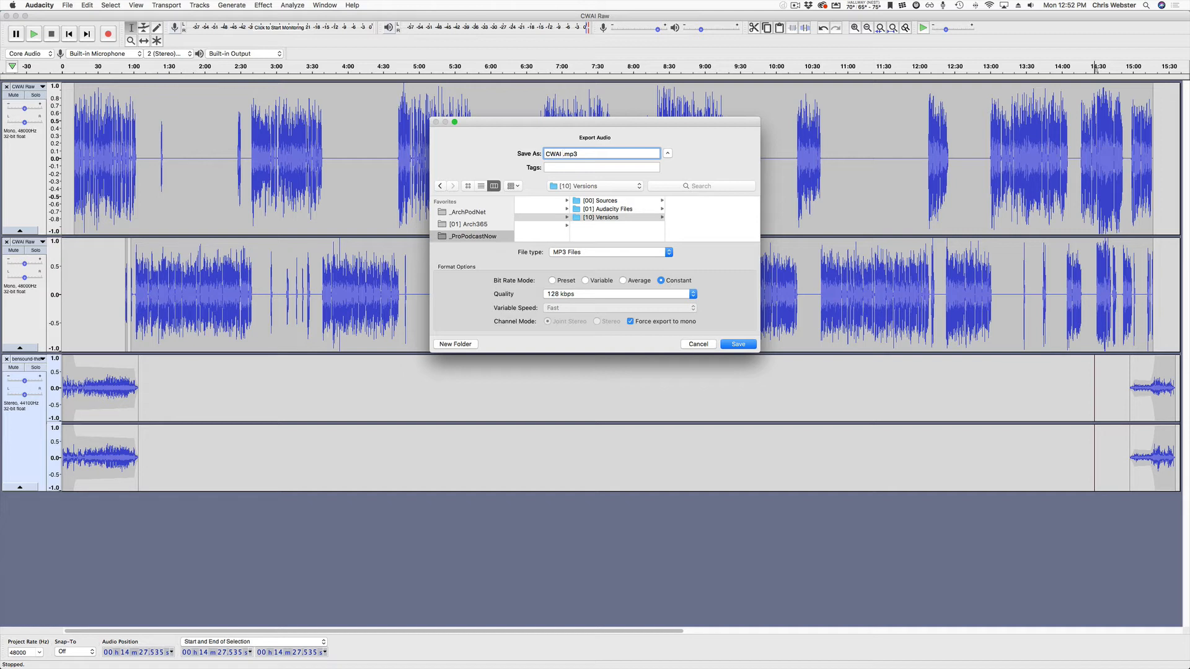
pyautogui.write('EP000')
pyautogui.click(620, 294)
pyautogui.click(620, 294)
pyautogui.press('Return')
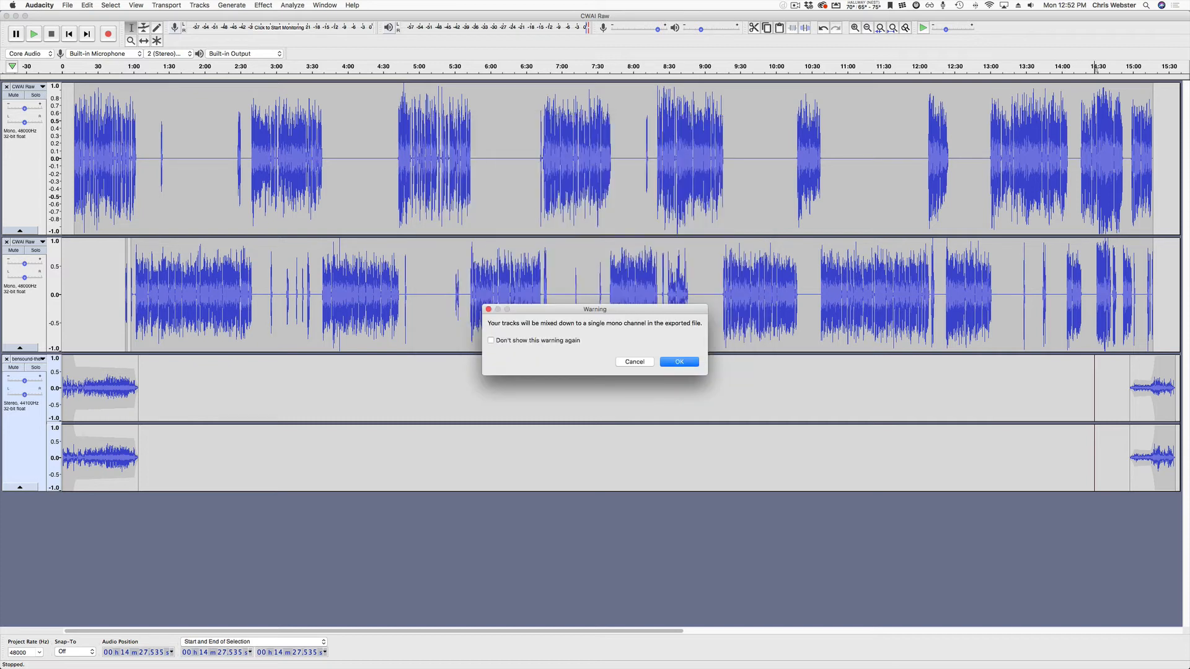
# Accept mono mix-down, tag artist as the guest's name, title 'Episode 000', album 'Coffee With an Indian', and export.
pyautogui.press('Return')
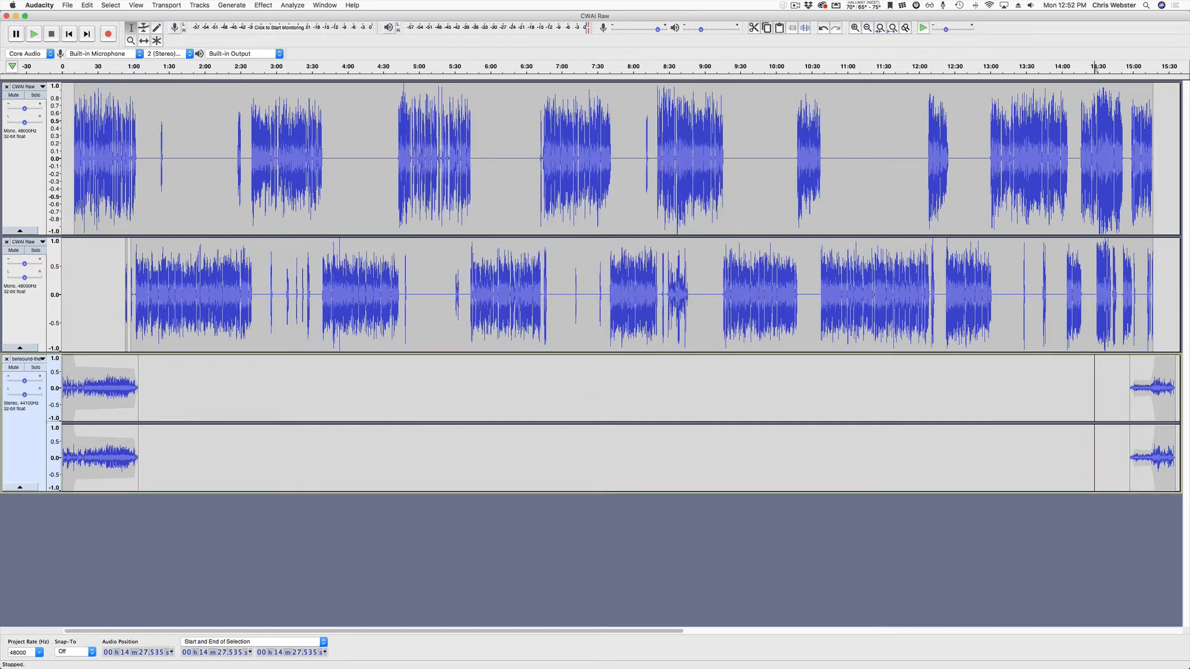
pyautogui.press('Right')
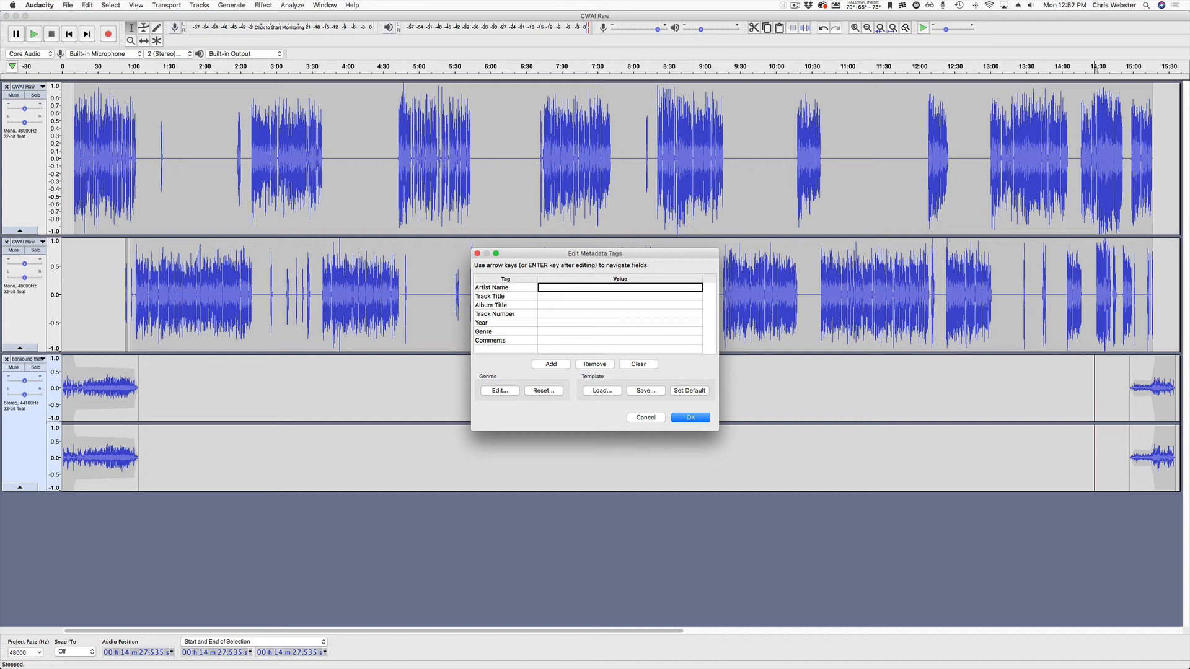
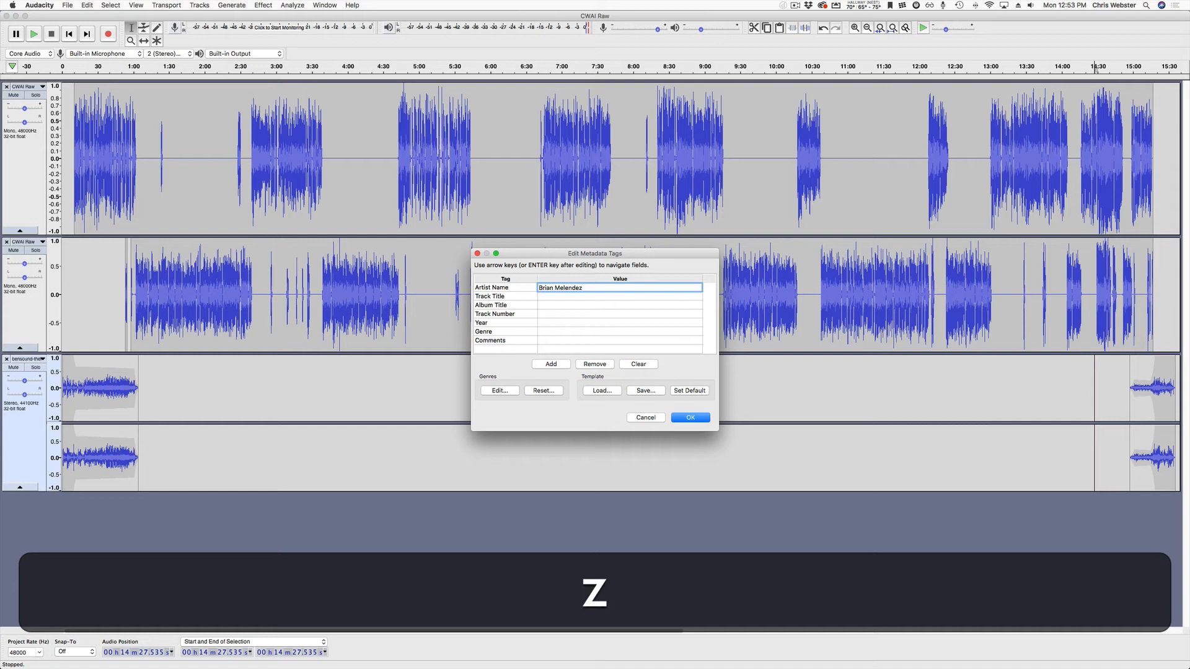
pyautogui.press('Tab')
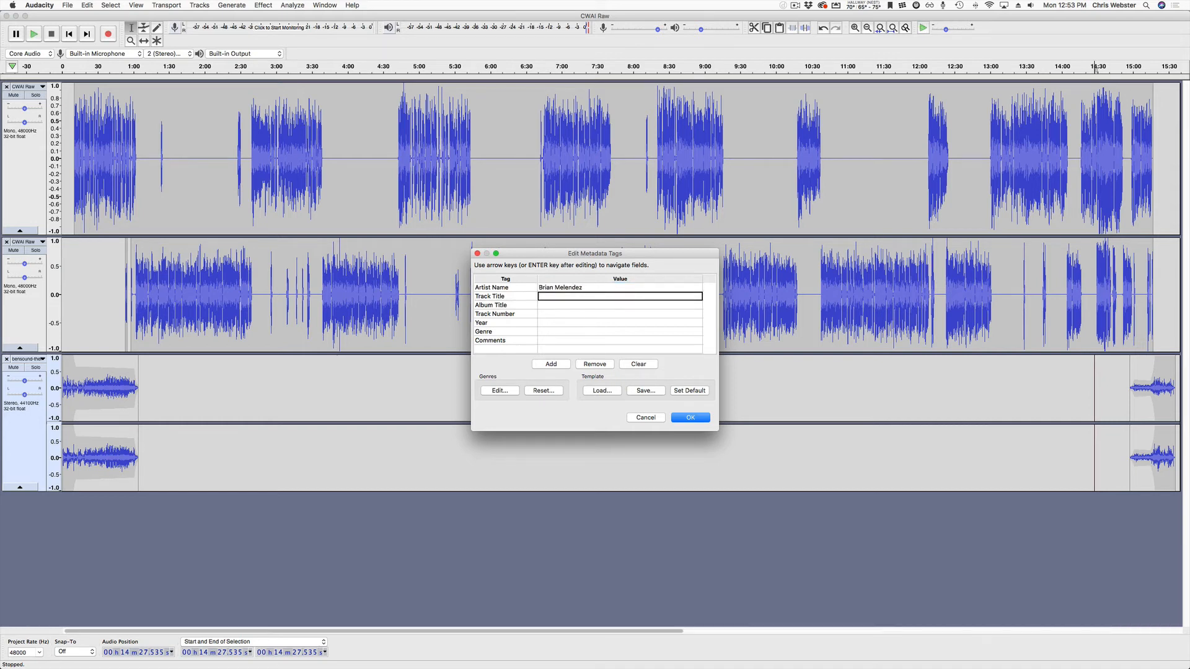
pyautogui.write('Coffee')
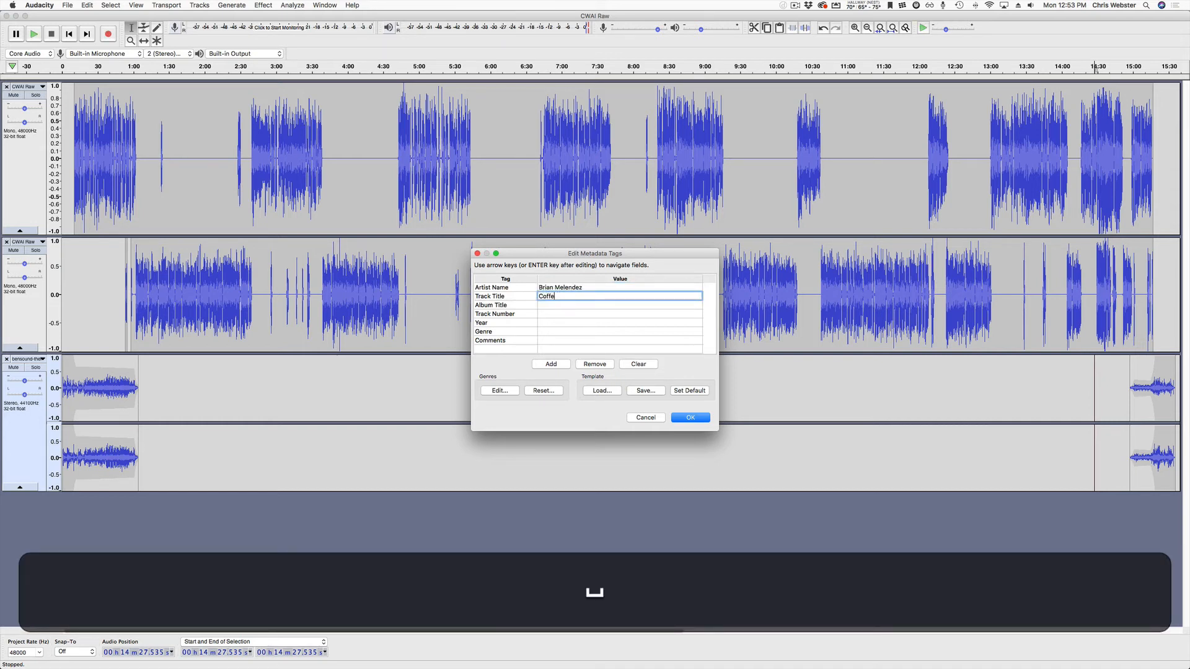
pyautogui.press('BackSpace')
pyautogui.press('BackSpace')
pyautogui.press('BackSpace')
pyautogui.press('BackSpace')
pyautogui.write('Episode 000')
pyautogui.press('Tab')
pyautogui.write('Coffee With')
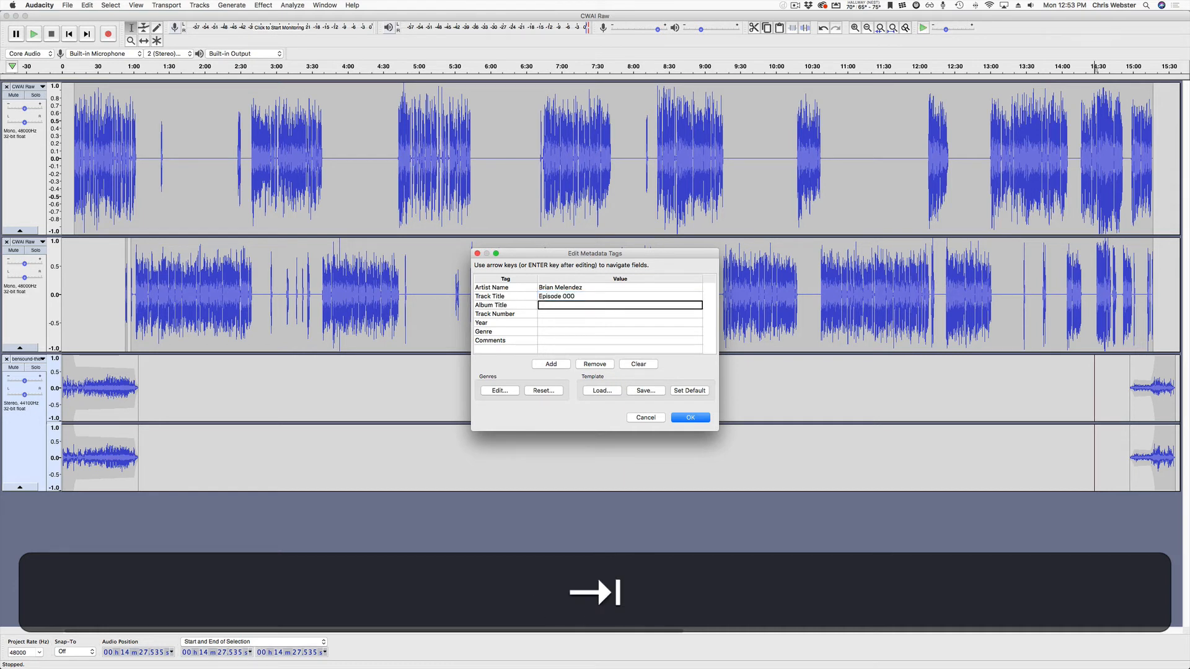
pyautogui.write(' an Ind')
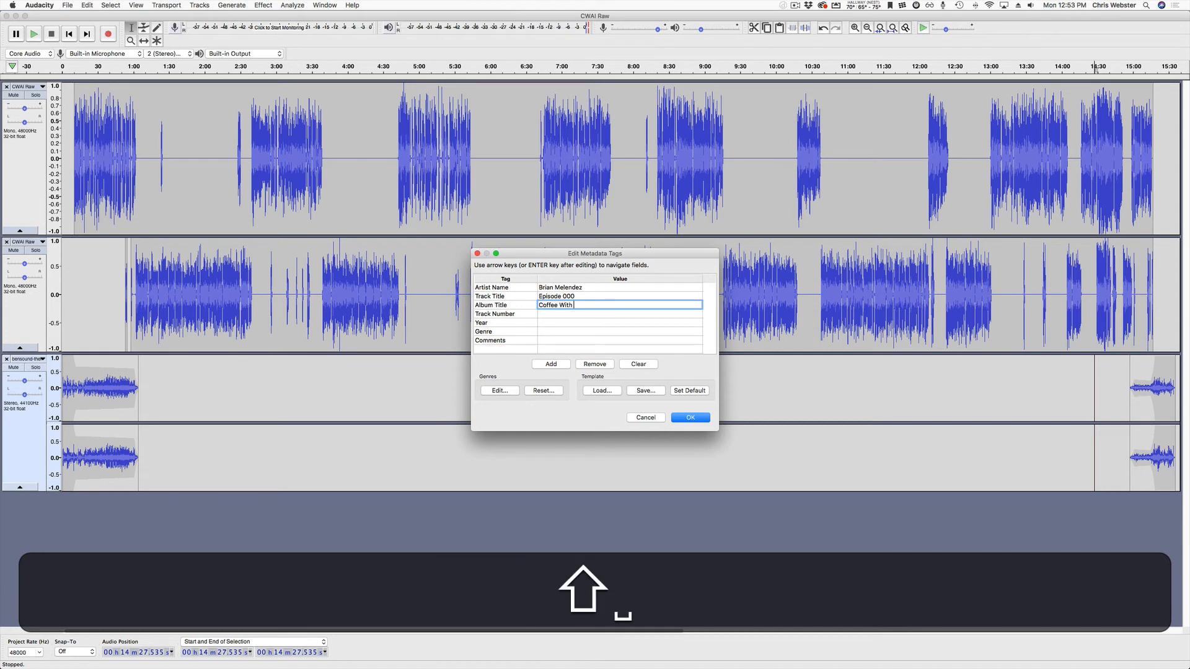
pyautogui.write('ian')
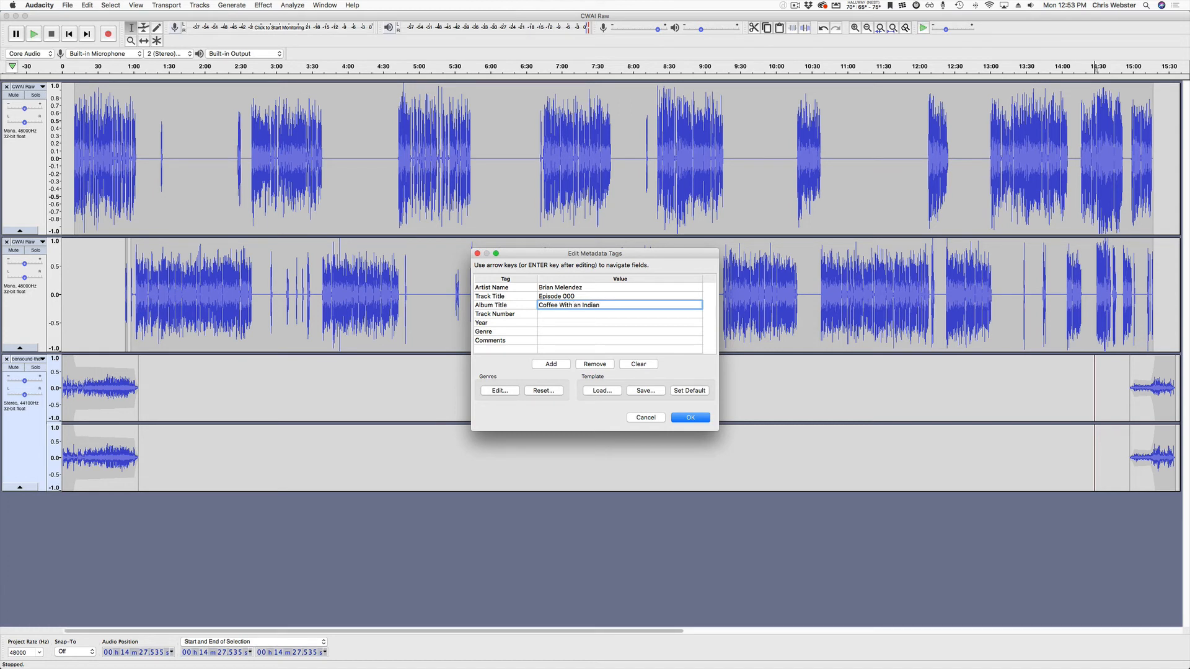
pyautogui.press('Return')
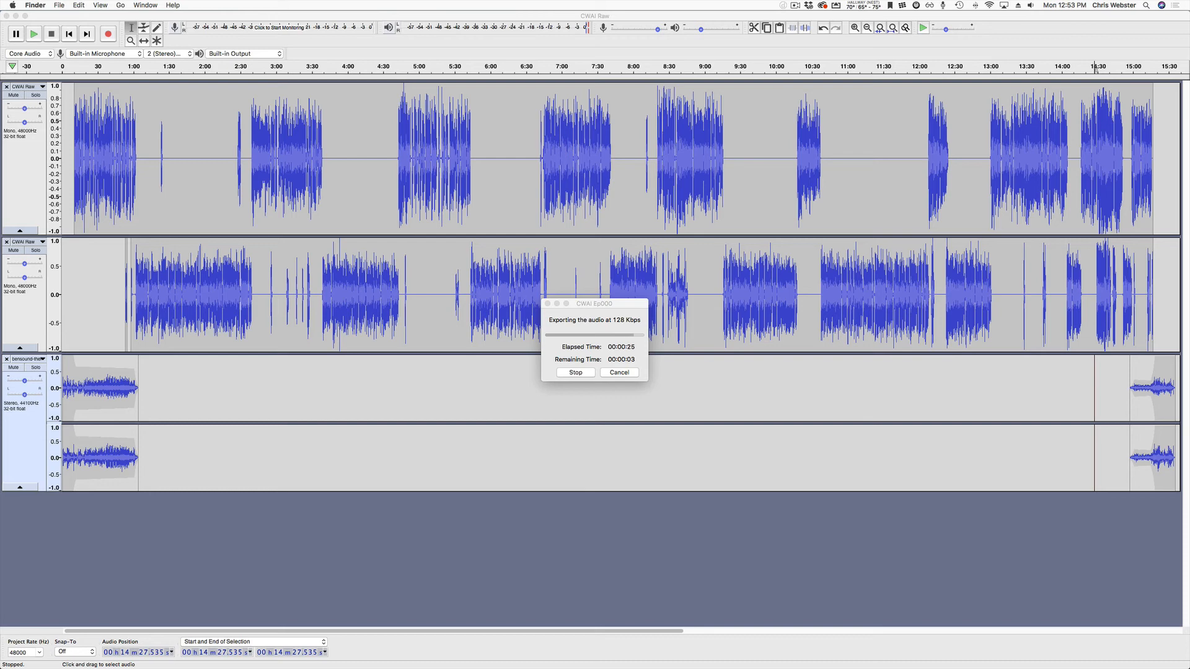
# Quick Look CWAI Ep000.mp3 in [10] Versions to confirm its 15:34 length and Episode 000 tags.
pyautogui.moveTo(1189, 386); pyautogui.dragTo(499, 203)
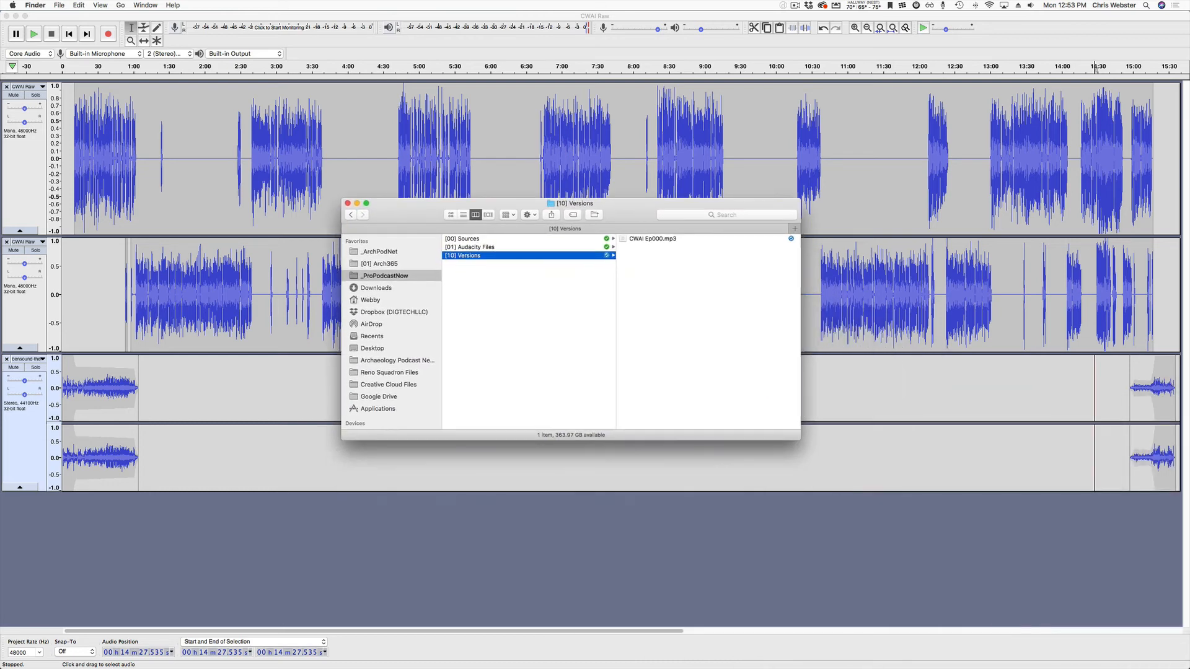
pyautogui.click(652, 238)
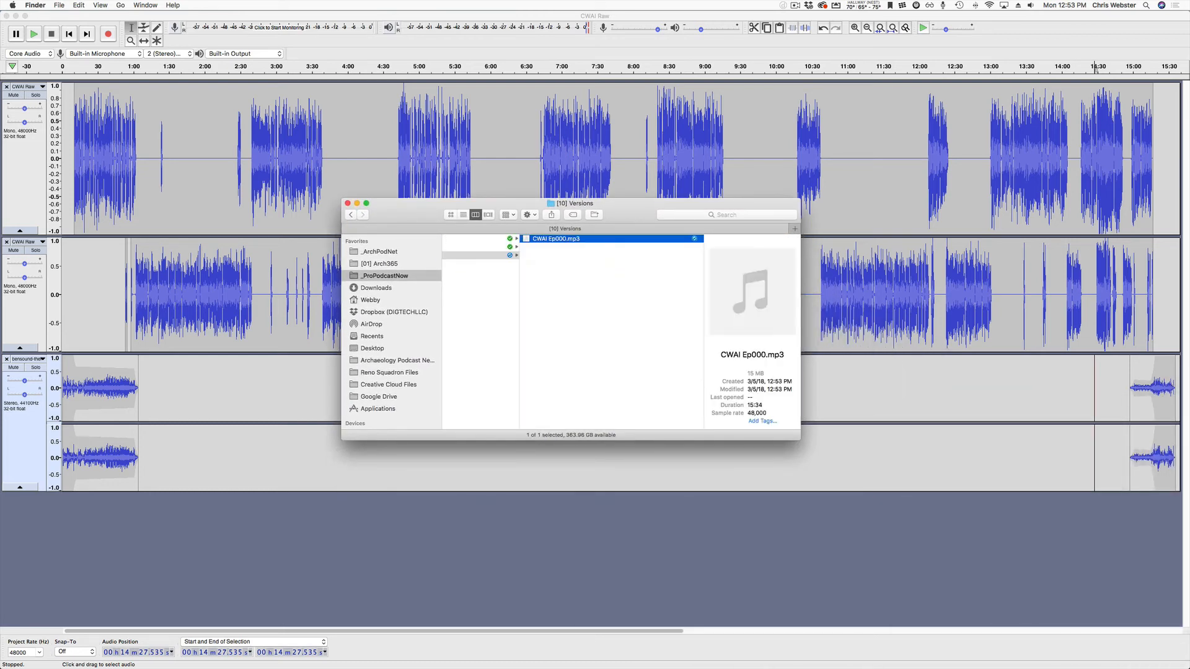
pyautogui.press('space')
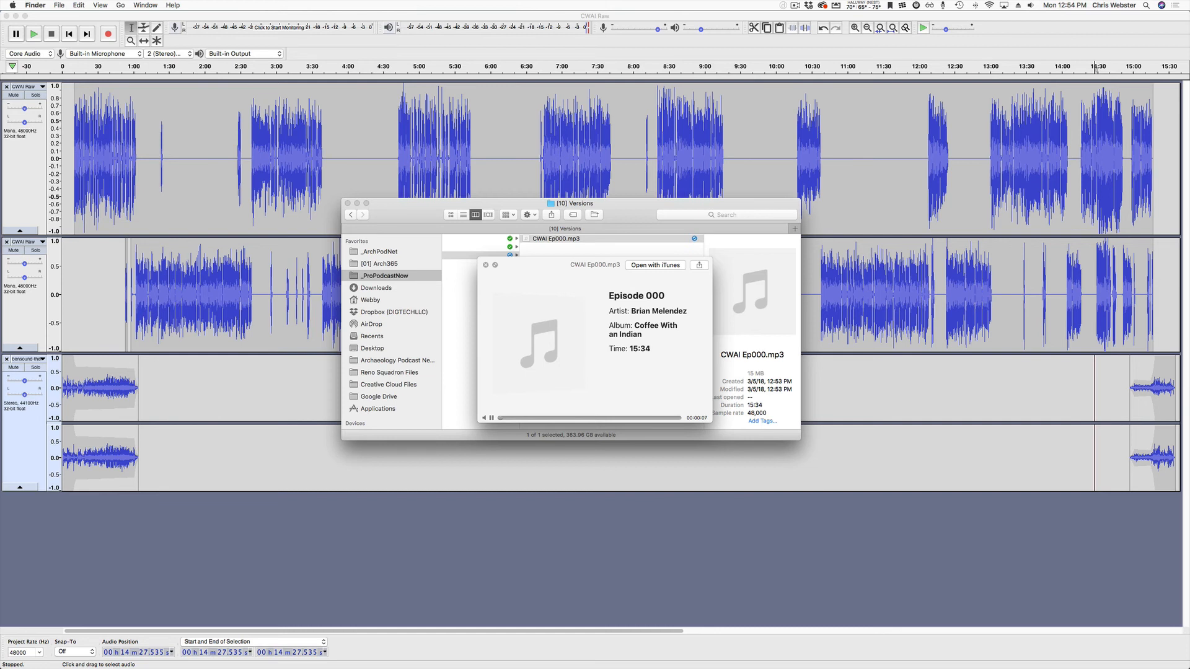
pyautogui.press('XF86AudioRaiseVolume')
pyautogui.press('space')
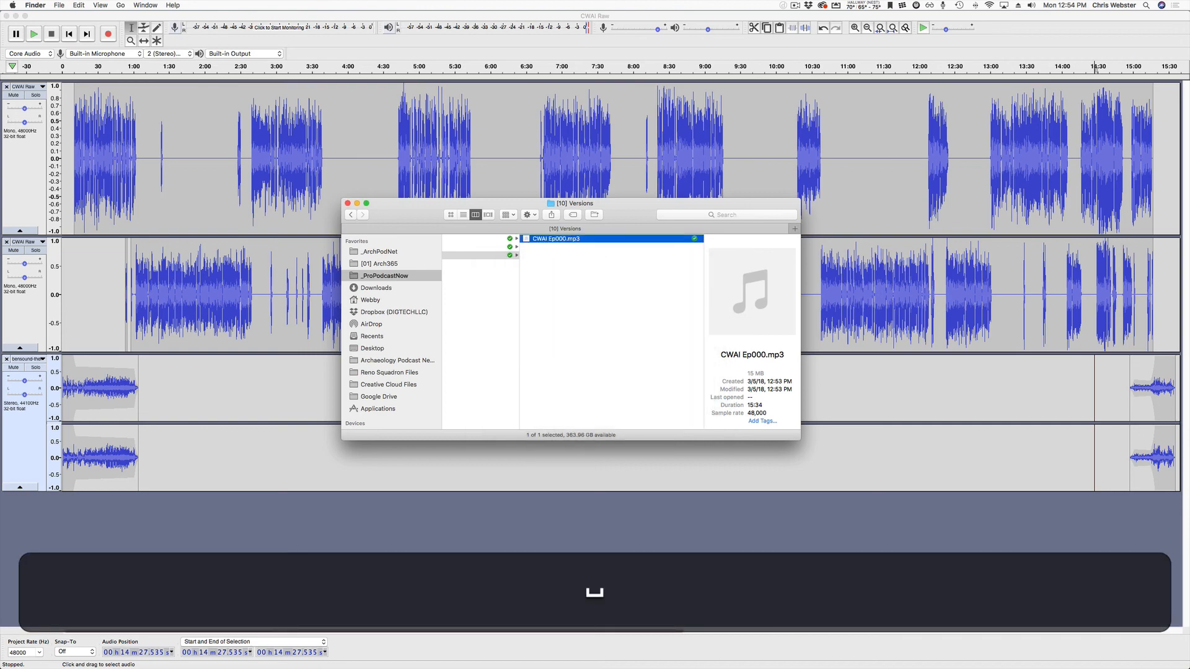